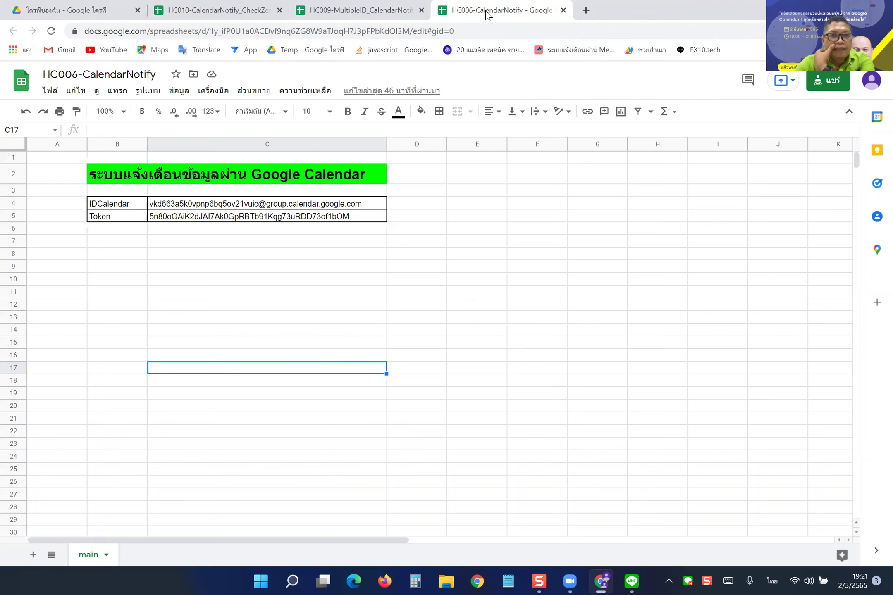
# Zoom the HC006-CalendarNotify sheet with its IDCalendar and Token rows to 125%.
pyautogui.hotkey('ctrl', '=')
pyautogui.hotkey('ctrl', '=')
pyautogui.hotkey('ctrl', '=')
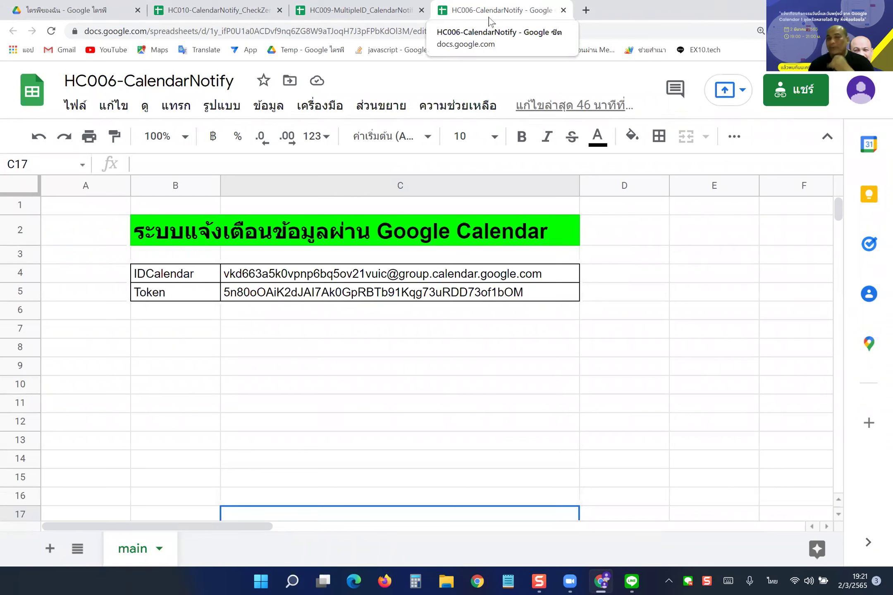
pyautogui.click(384, 6)
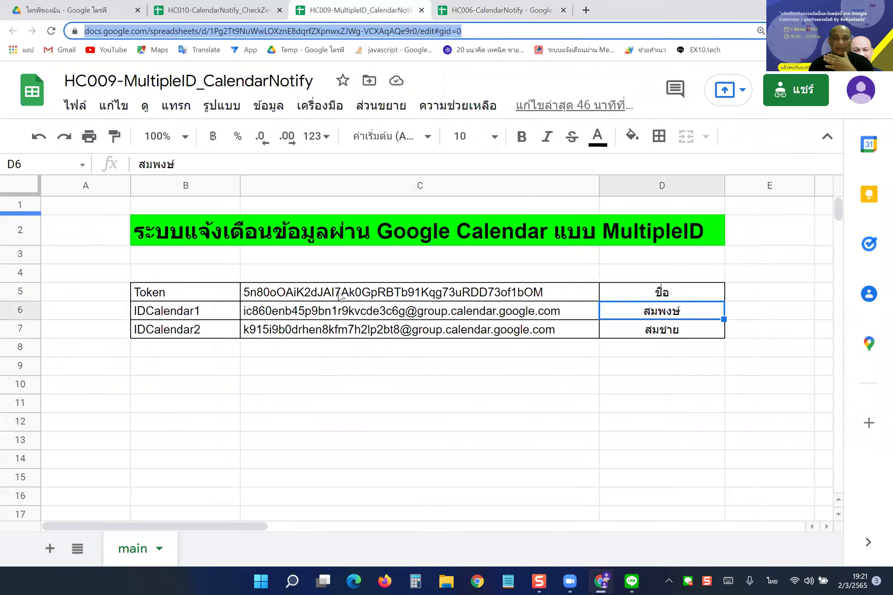
pyautogui.click(337, 391)
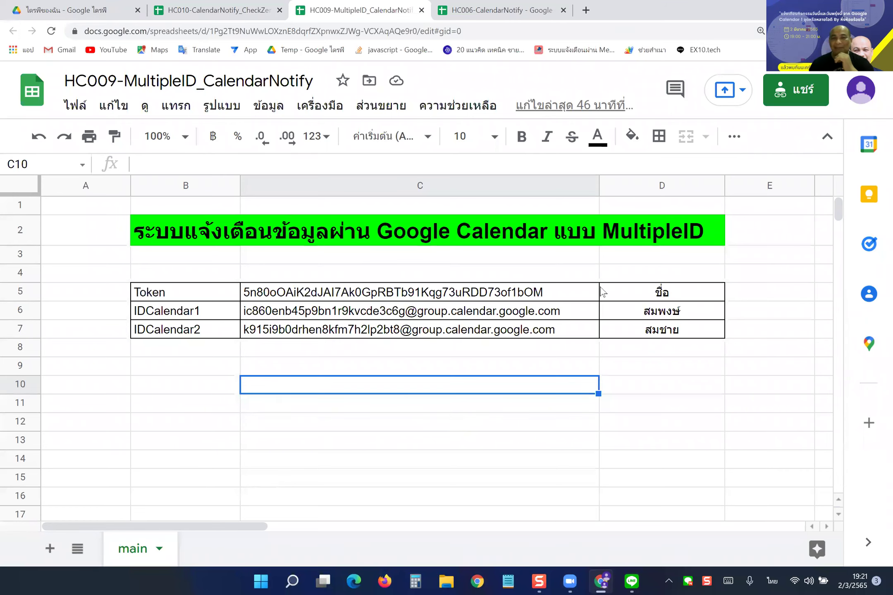
pyautogui.click(240, 16)
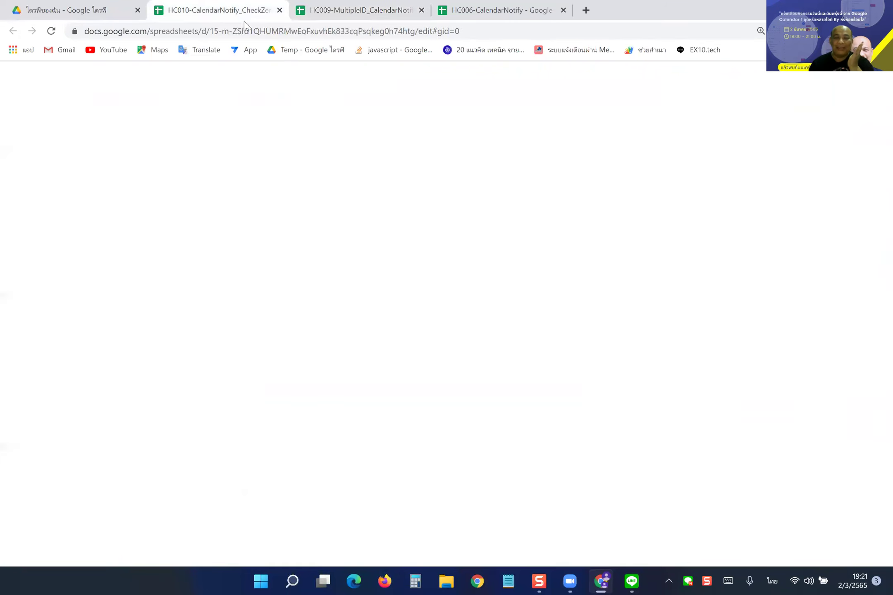
pyautogui.click(365, 404)
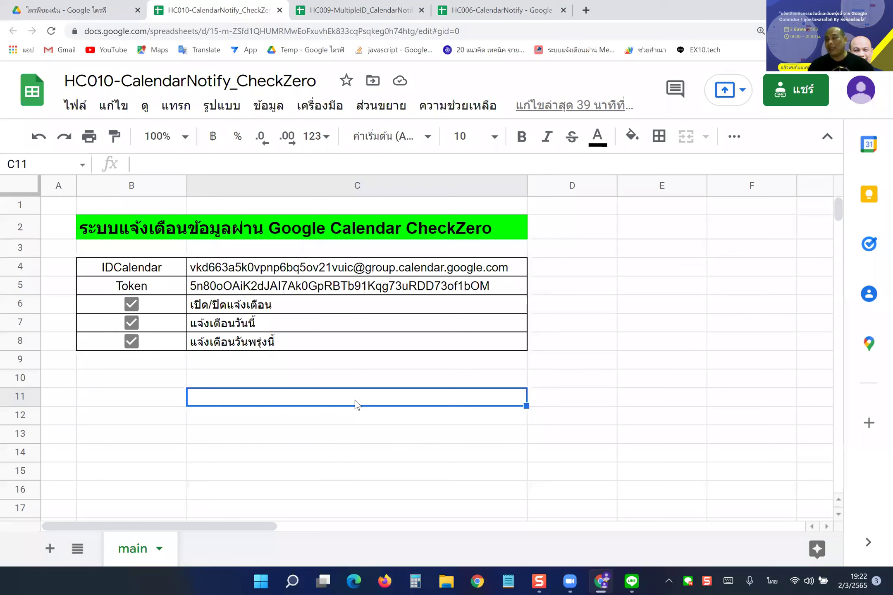
pyautogui.click(483, 13)
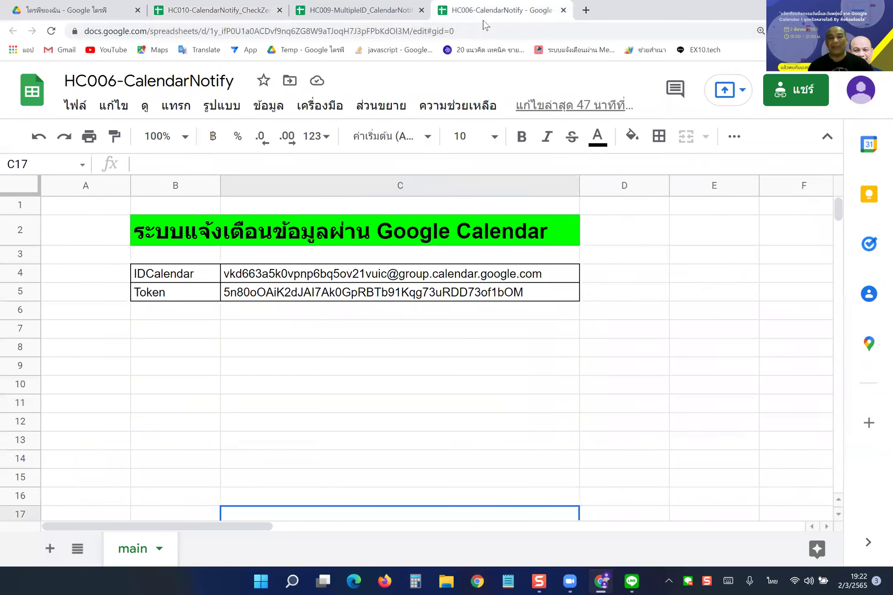
# Copy the HC006-CalendarNotify sheet's web address and close its tab.
pyautogui.click(490, 31)
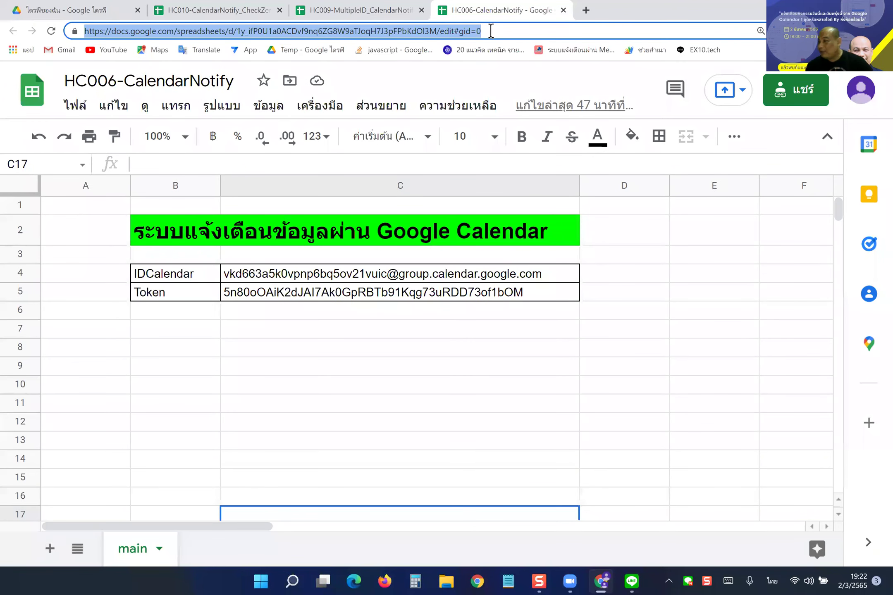
pyautogui.hotkey('ctrl', 'c')
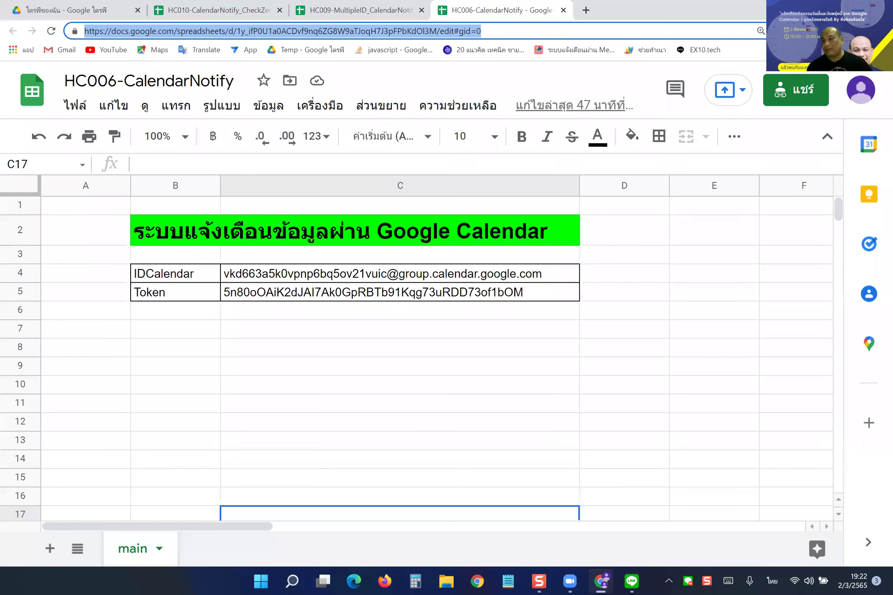
pyautogui.hotkey('alt', 'Tab')
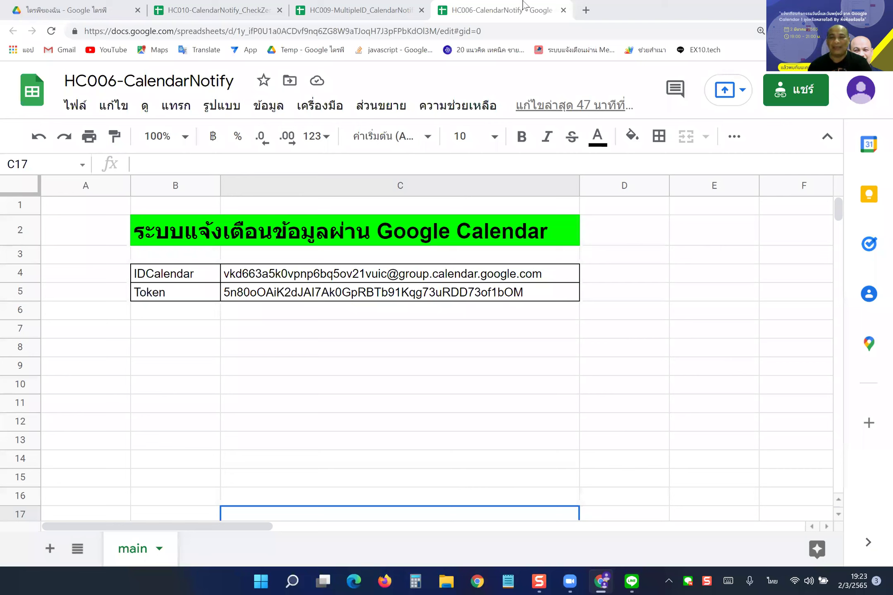
pyautogui.hotkey('ctrl', 'l')
pyautogui.hotkey('ctrl', 'w')
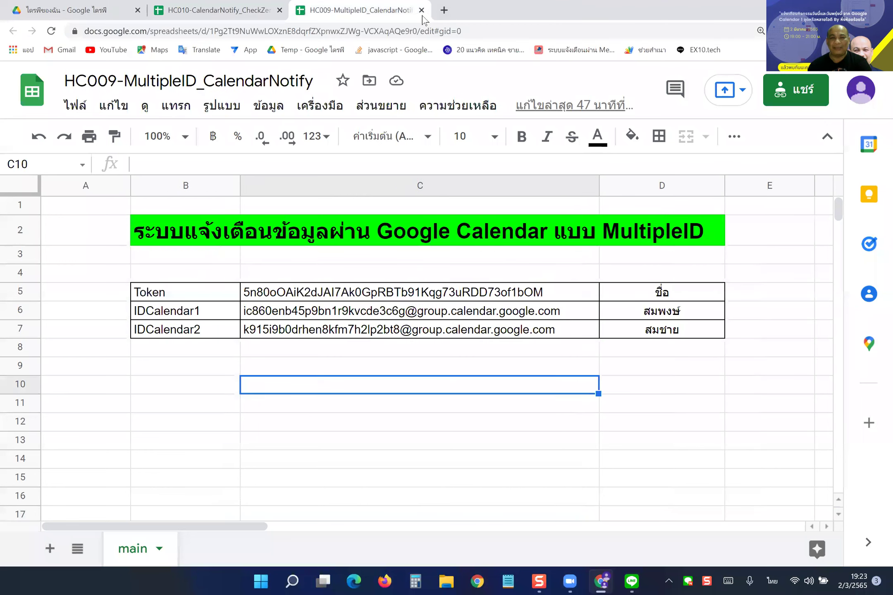
# Close the HC009 and HC010 tabs and load the HC006 /copy link.
pyautogui.click(422, 10)
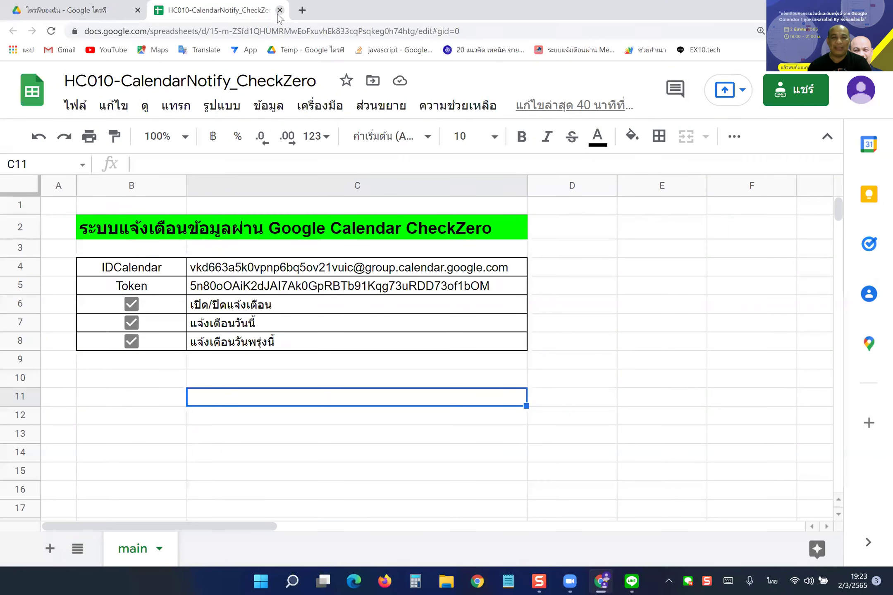
pyautogui.click(279, 11)
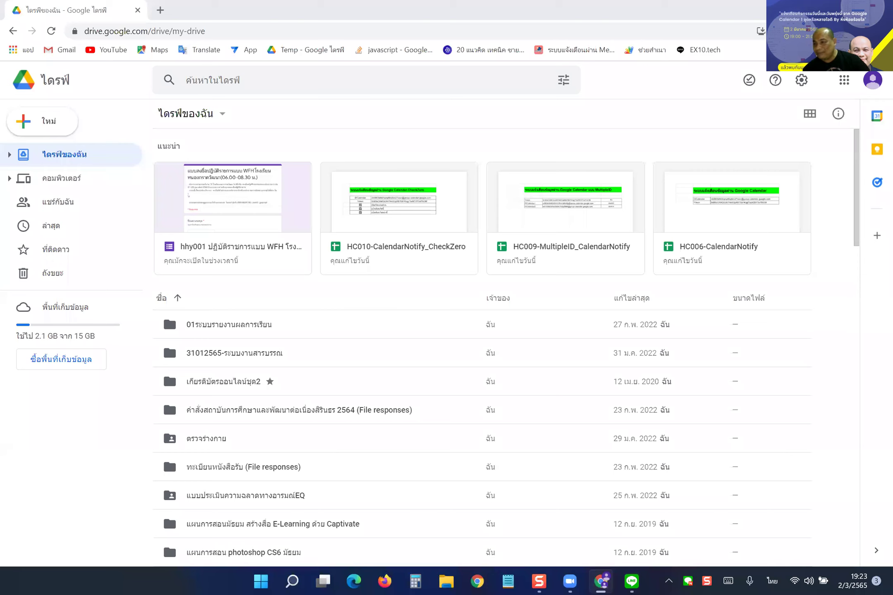
pyautogui.click(385, 29)
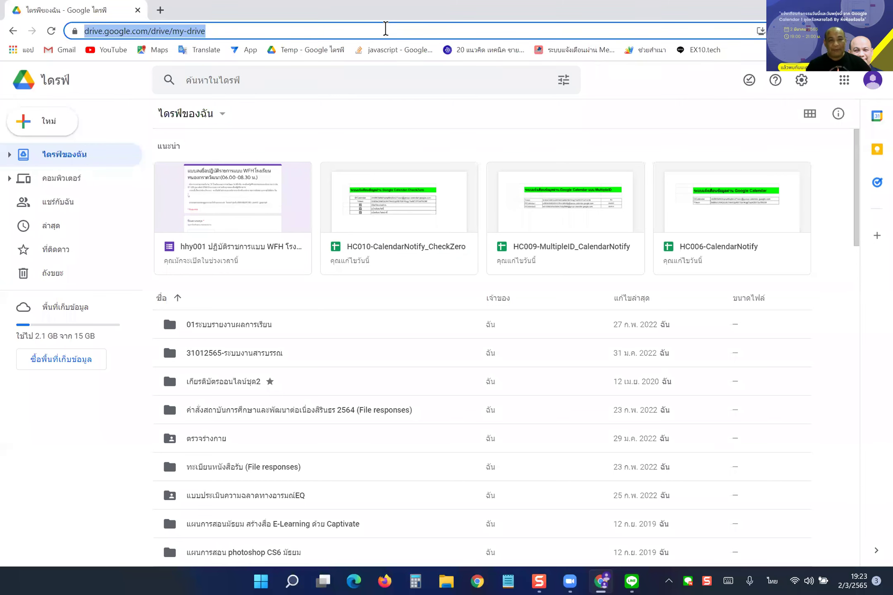
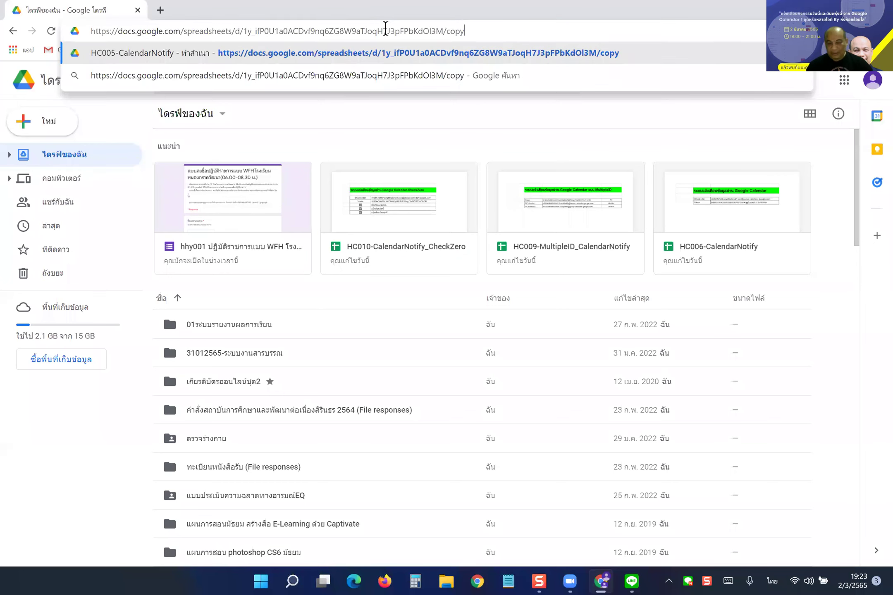
pyautogui.hotkey('ctrl', '+')
pyautogui.hotkey('ctrl', '+')
pyautogui.hotkey('ctrl', '+')
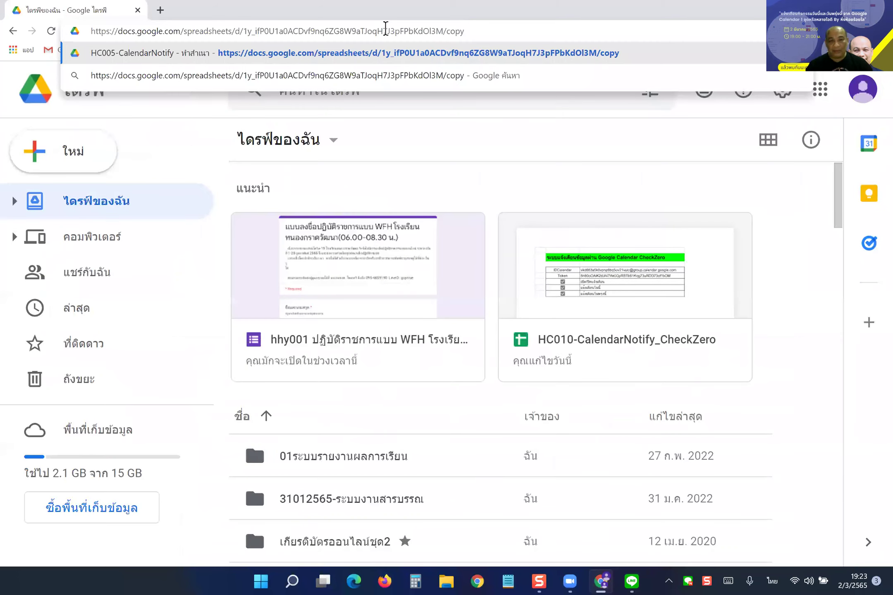
pyautogui.hotkey('ctrl', '-')
pyautogui.hotkey('ctrl', '-')
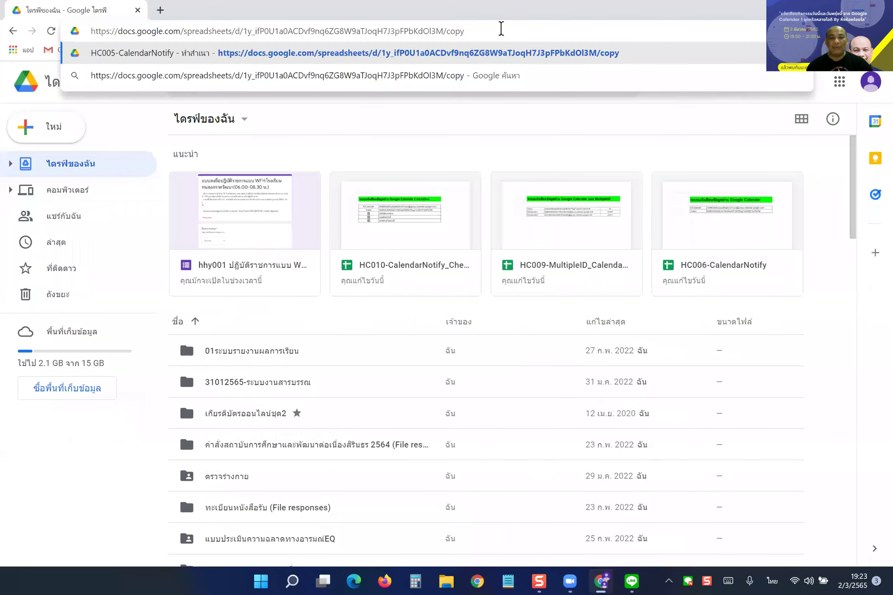
pyautogui.press('Return')
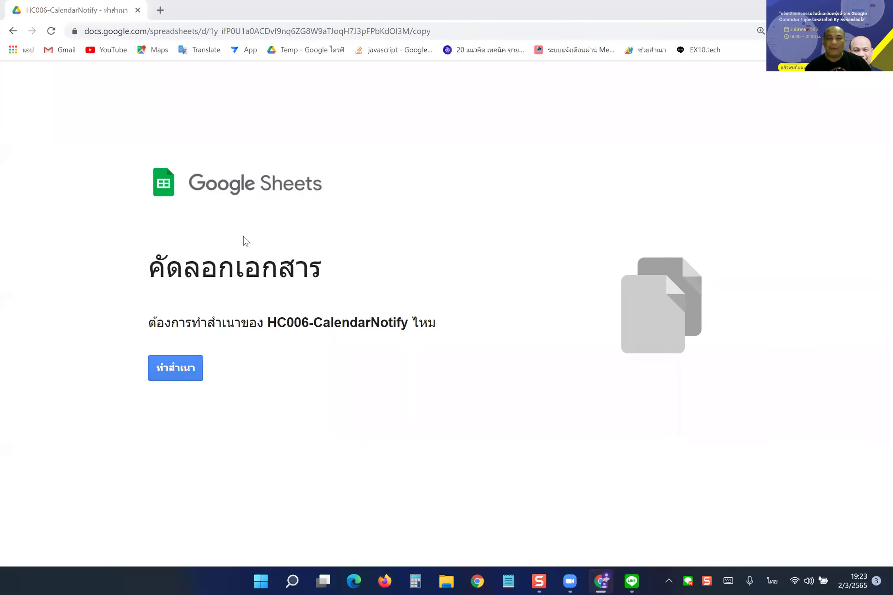
# Make the 'สำเนาของ HC006-CalendarNotify' copy, then minimize Chrome to reach LINE.
pyautogui.click(186, 370)
pyautogui.click(182, 368)
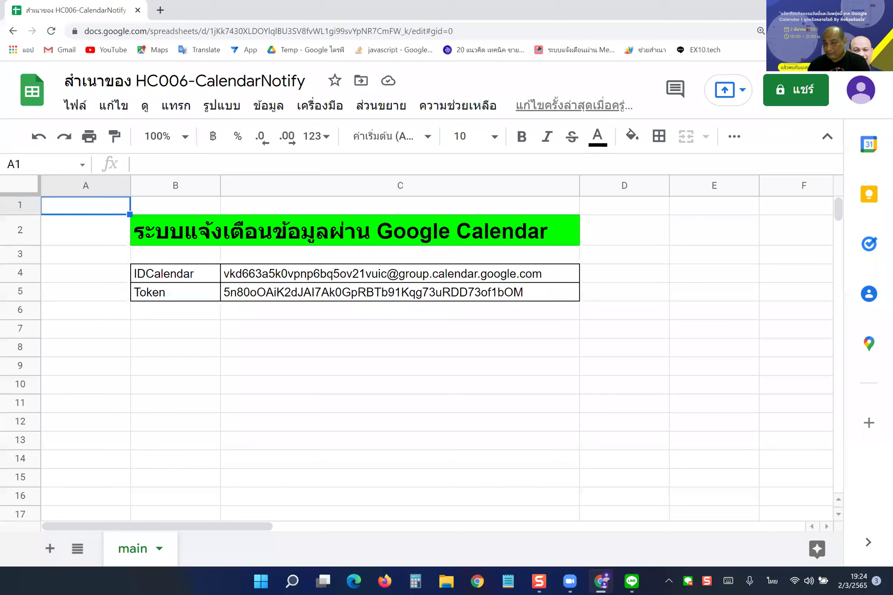
pyautogui.press('super+Down')
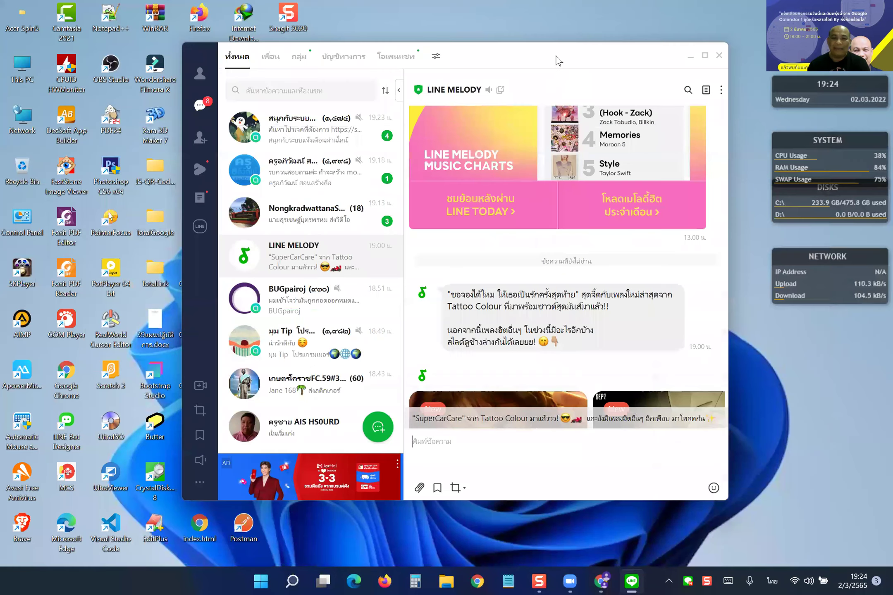
# Drag the LINE window right and down, then back left to settle its position.
pyautogui.moveTo(562, 57); pyautogui.dragTo(618, 70)
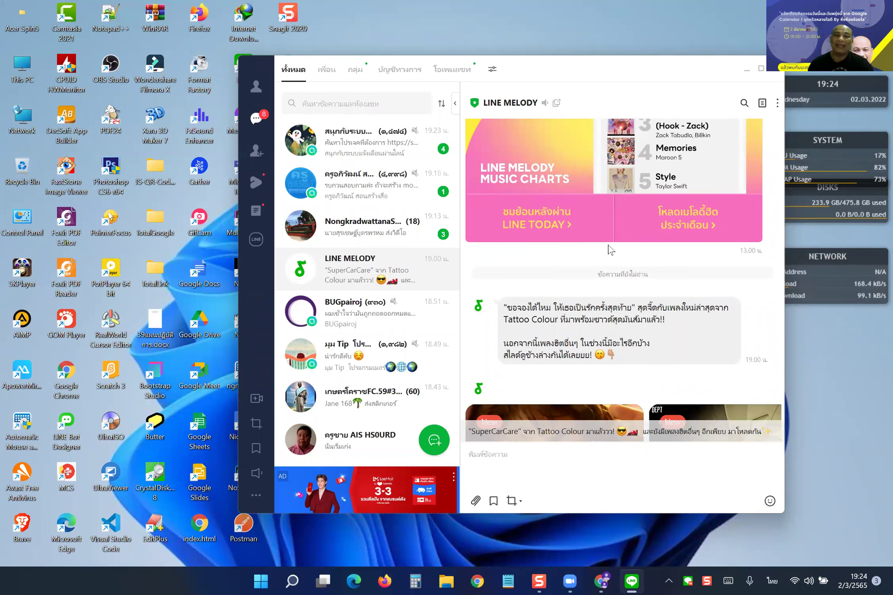
pyautogui.moveTo(522, 76); pyautogui.dragTo(580, 86)
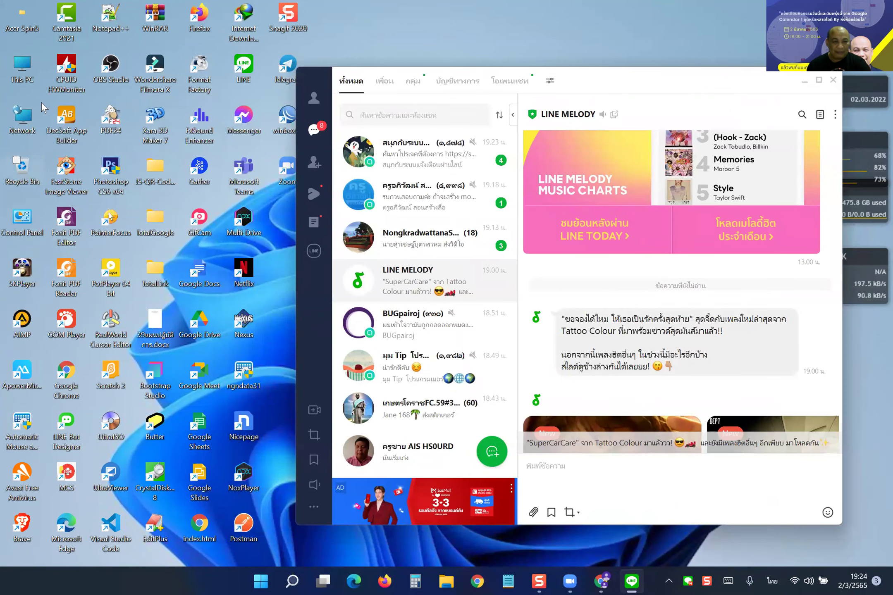
pyautogui.doubleClick(26, 65)
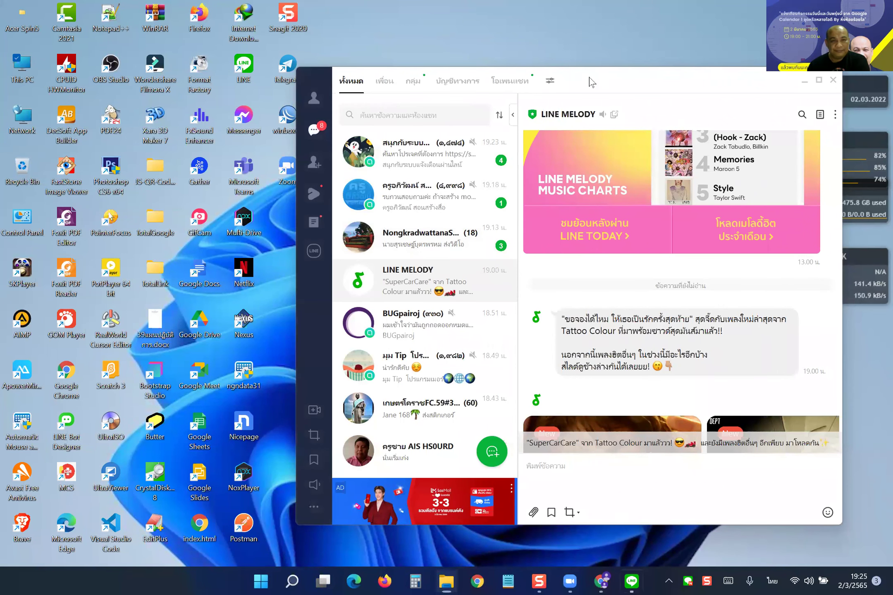
pyautogui.moveTo(556, 88); pyautogui.dragTo(505, 104)
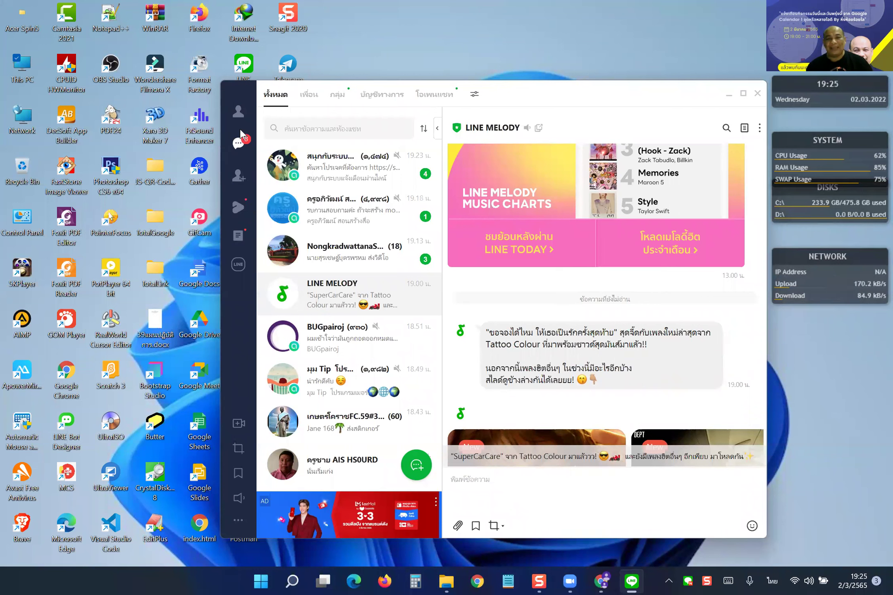
# Start a new LINE group and tick one friend to include in it.
pyautogui.click(240, 177)
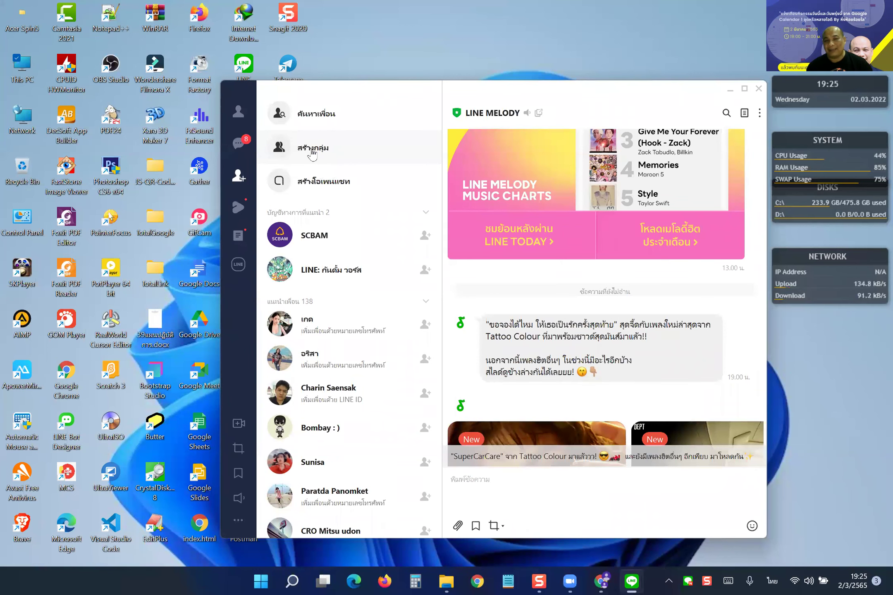
pyautogui.click(312, 148)
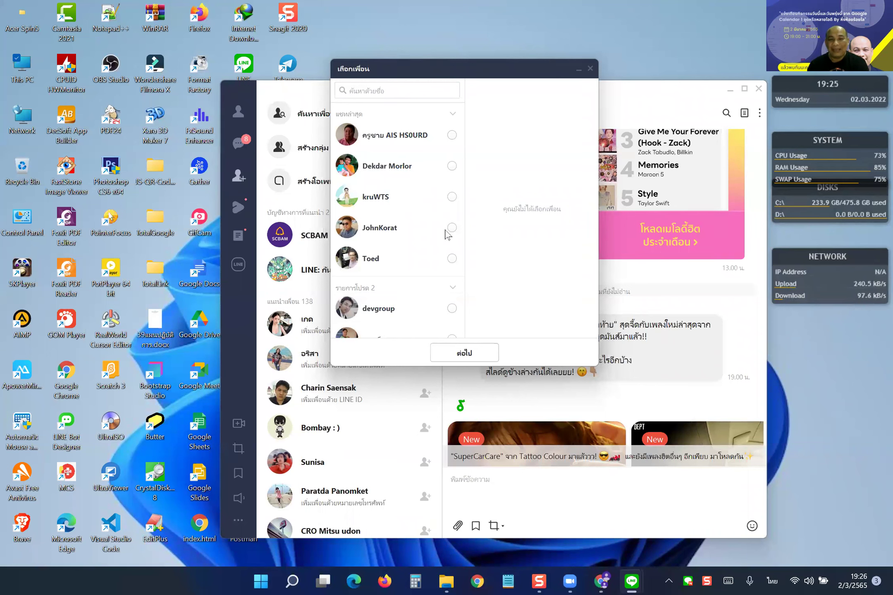
pyautogui.click(450, 170)
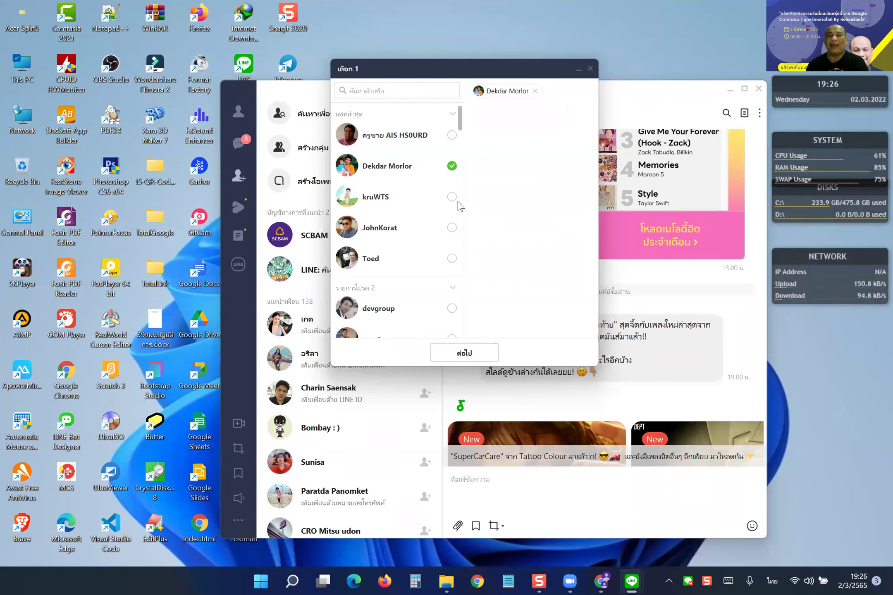
pyautogui.click(452, 169)
pyautogui.click(452, 169)
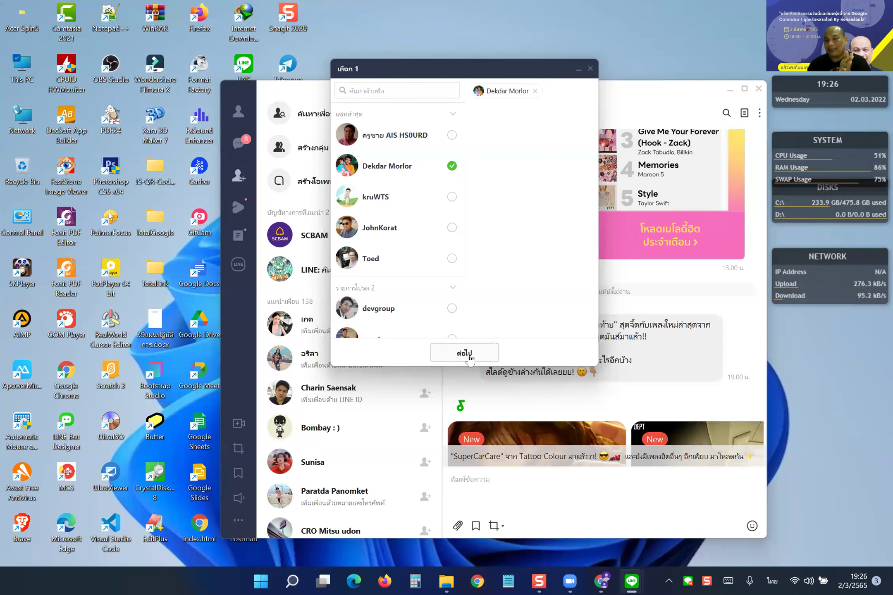
# Create the group with the two members and open its member list.
pyautogui.click(484, 354)
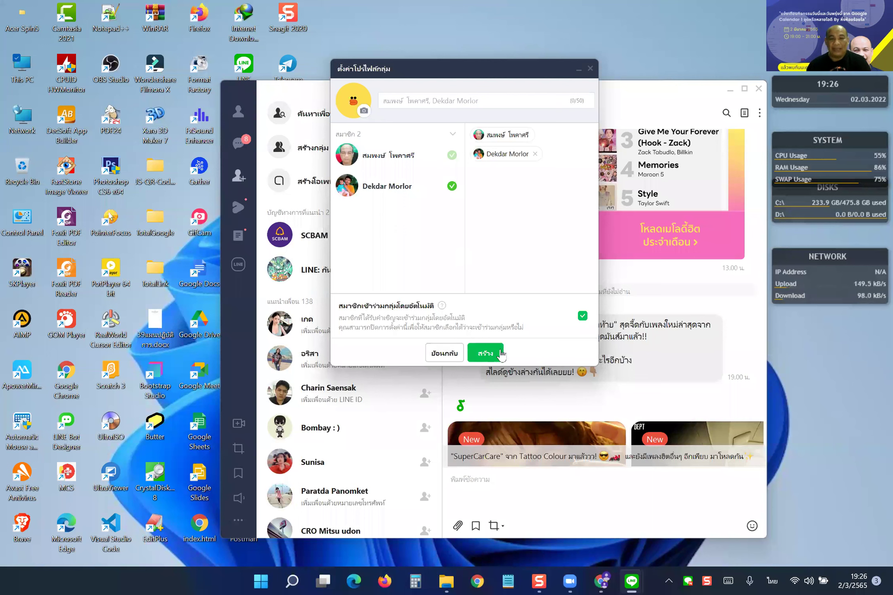
pyautogui.click(488, 360)
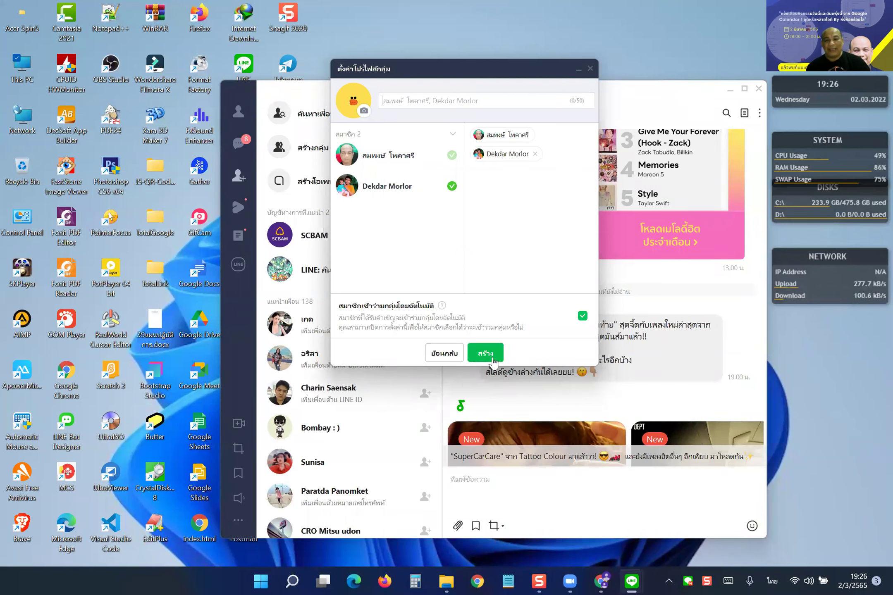
pyautogui.click(492, 361)
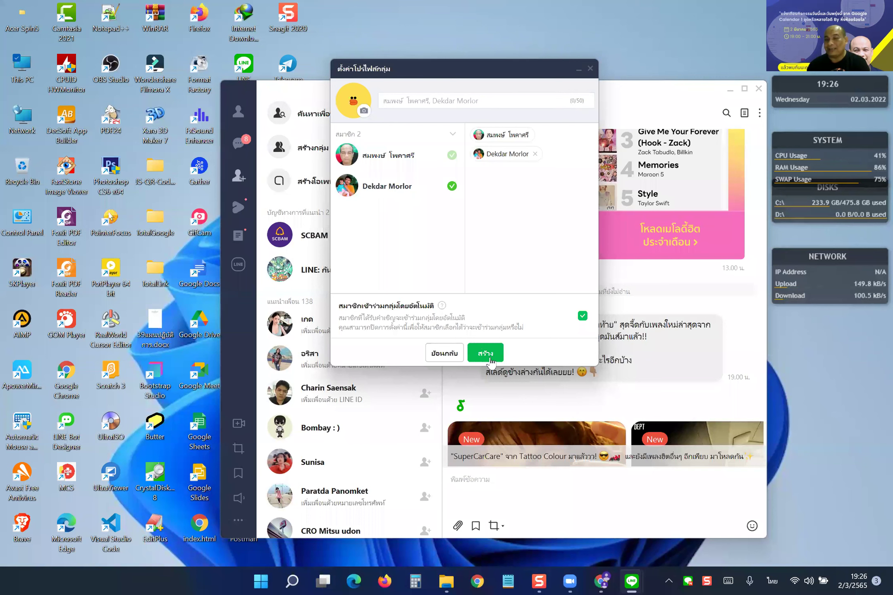
pyautogui.click(491, 360)
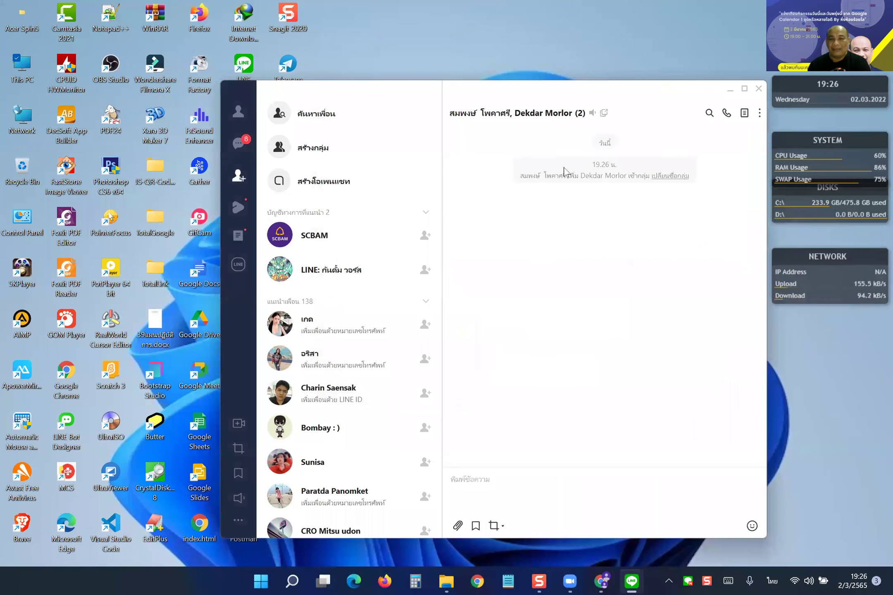
pyautogui.click(569, 114)
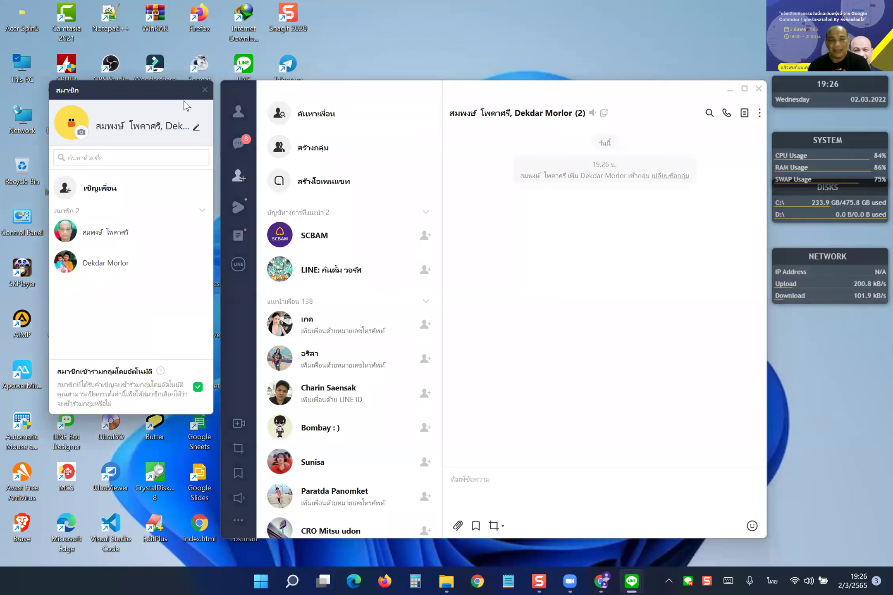
# Rename the group to Bomber6, then open a maximized Chrome window.
pyautogui.moveTo(159, 90); pyautogui.dragTo(567, 140)
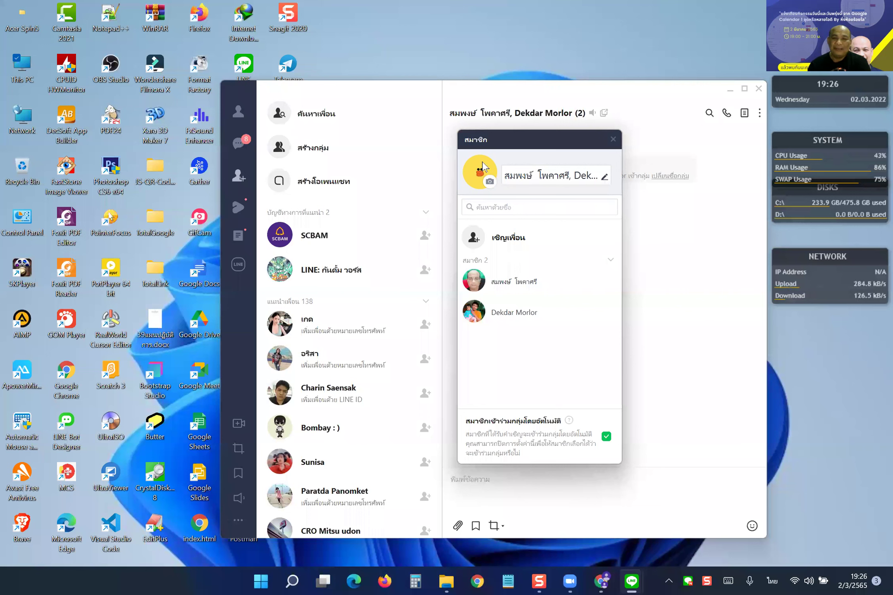
pyautogui.click(558, 183)
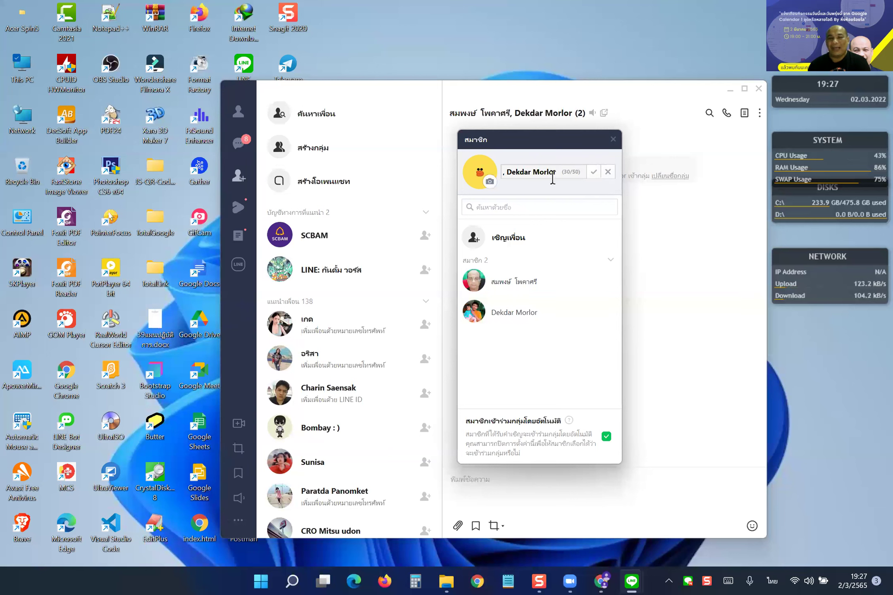
pyautogui.moveTo(553, 179); pyautogui.dragTo(466, 175)
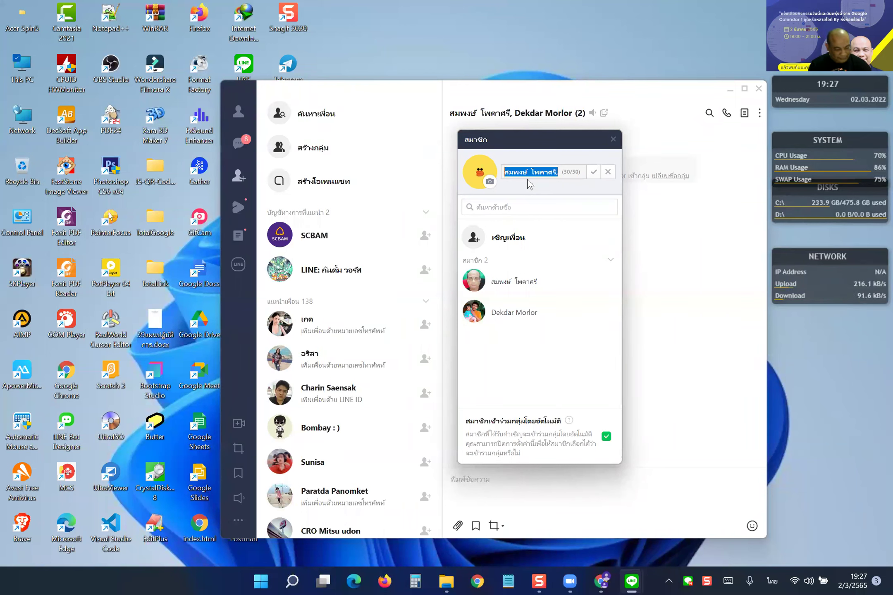
pyautogui.write('.ฯ')
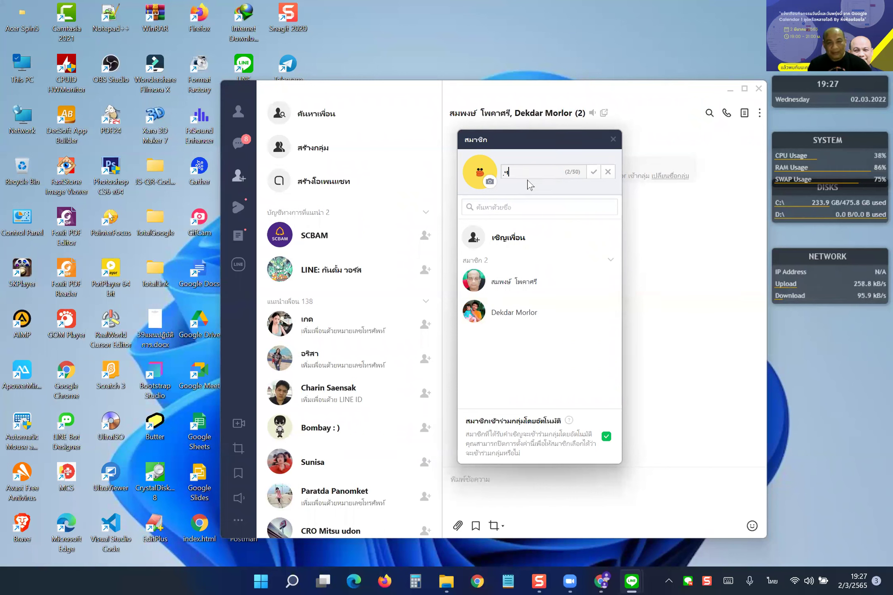
pyautogui.press('BackSpace')
pyautogui.press('`')
pyautogui.write('BOMBER06')
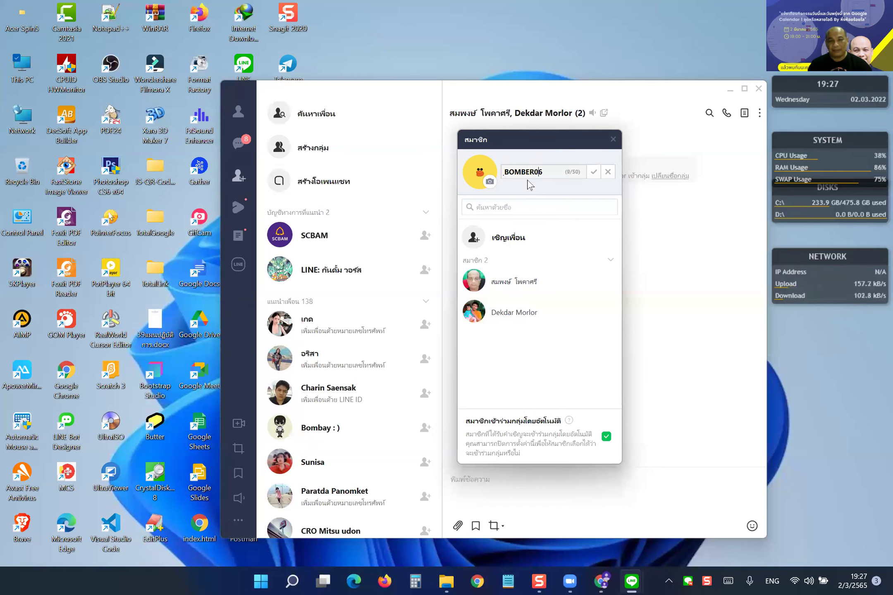
pyautogui.press('BackSpace')
pyautogui.press('BackSpace')
pyautogui.press('BackSpace')
pyautogui.press('BackSpace')
pyautogui.press('BackSpace')
pyautogui.press('BackSpace')
pyautogui.press('BackSpace')
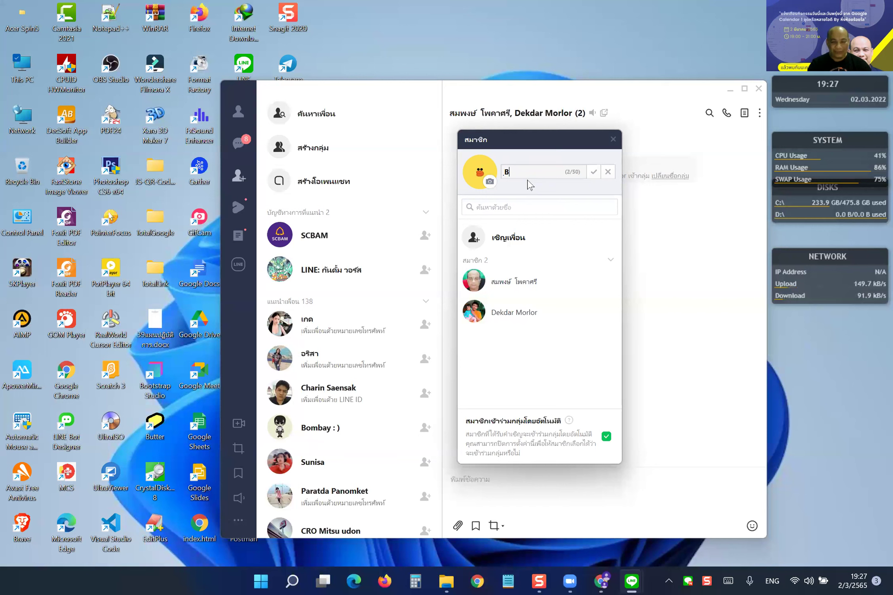
pyautogui.write('omb')
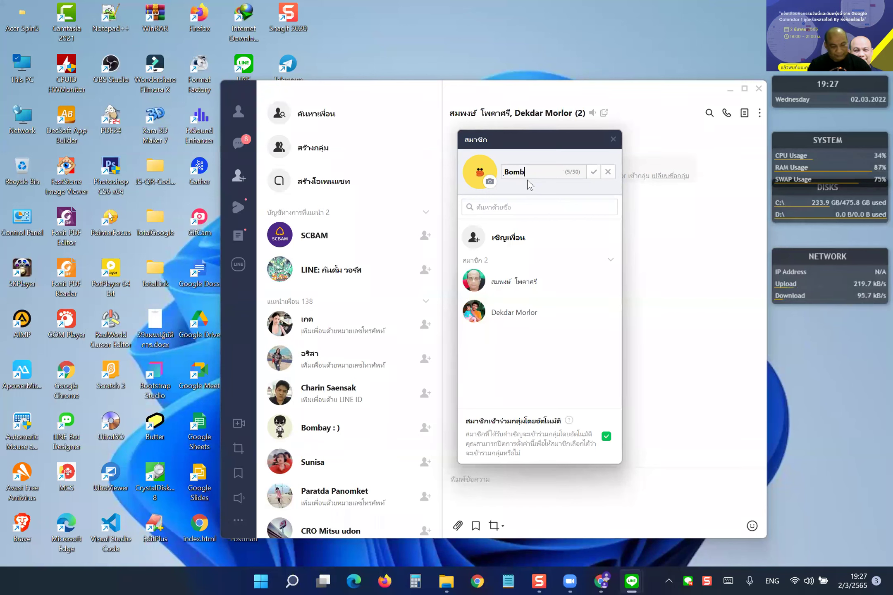
pyautogui.write('er6')
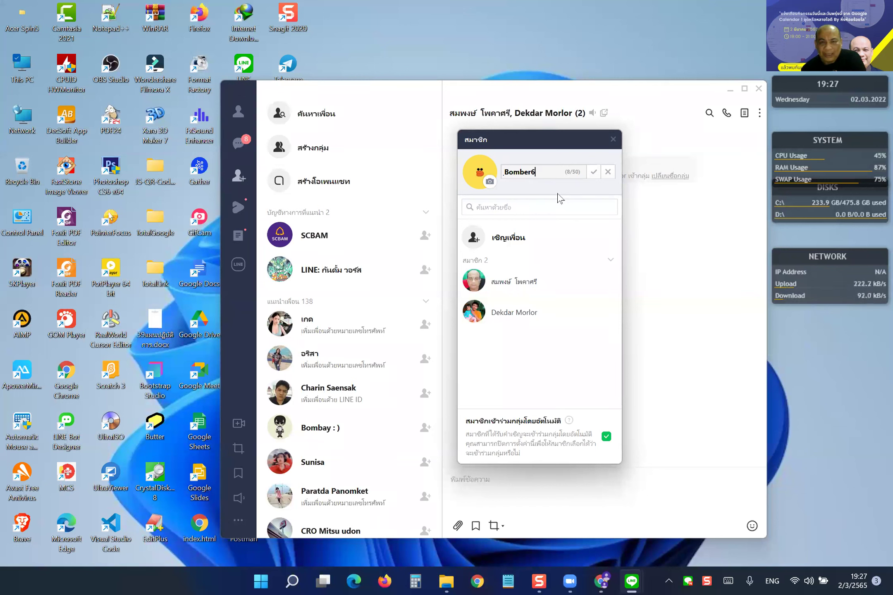
pyautogui.press('Return')
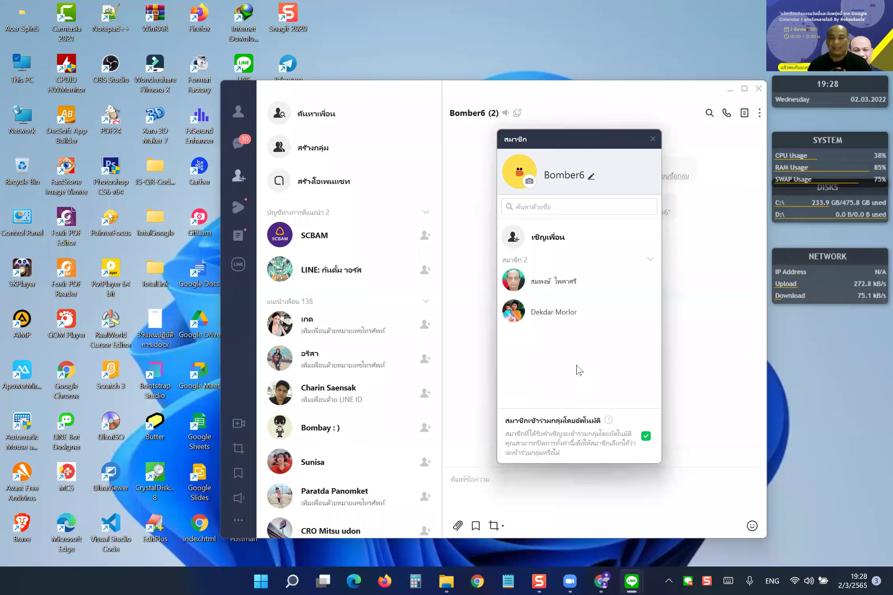
pyautogui.click(479, 581)
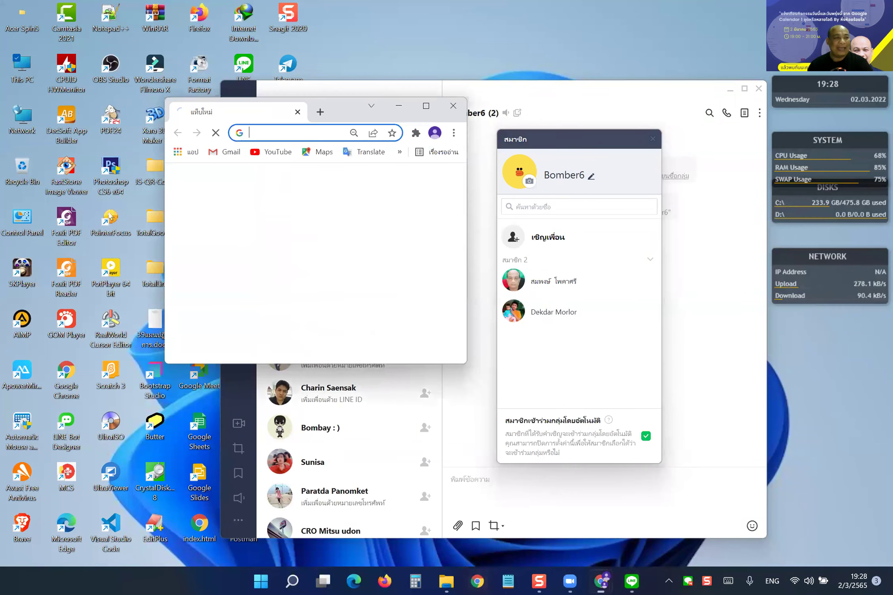
pyautogui.click(425, 106)
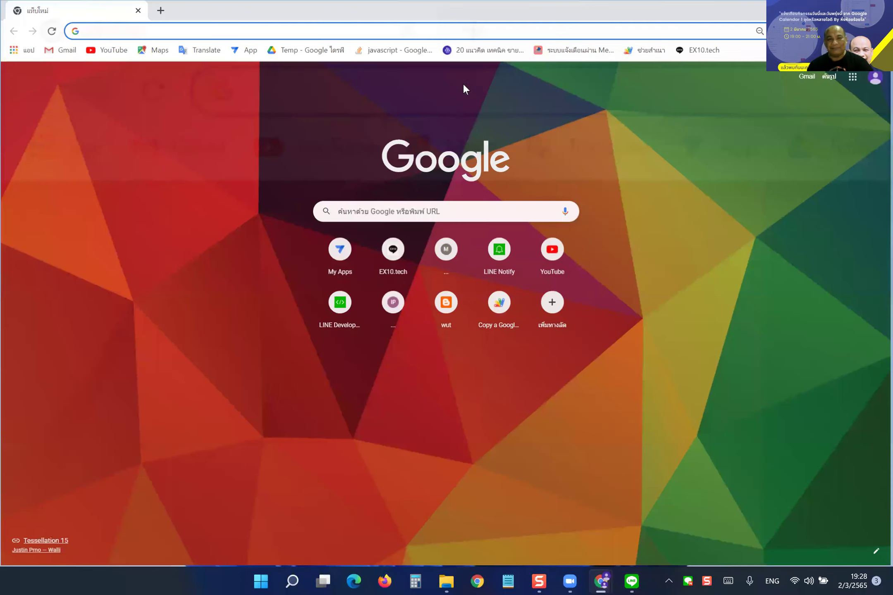
# Open the LINE Notify site from the 'line' address suggestions.
pyautogui.press('super+Down')
pyautogui.write('line')
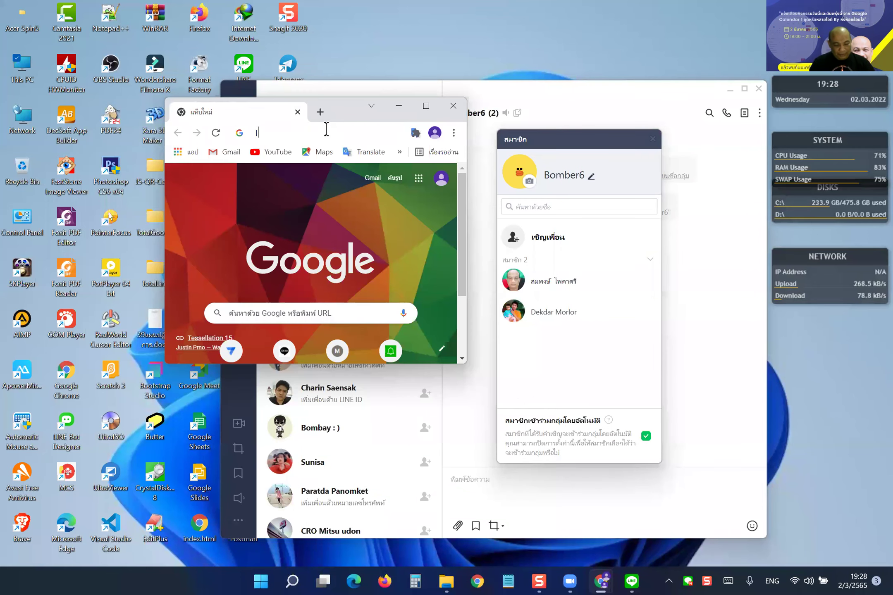
pyautogui.press('Down')
pyautogui.press('Down')
pyautogui.press('Down')
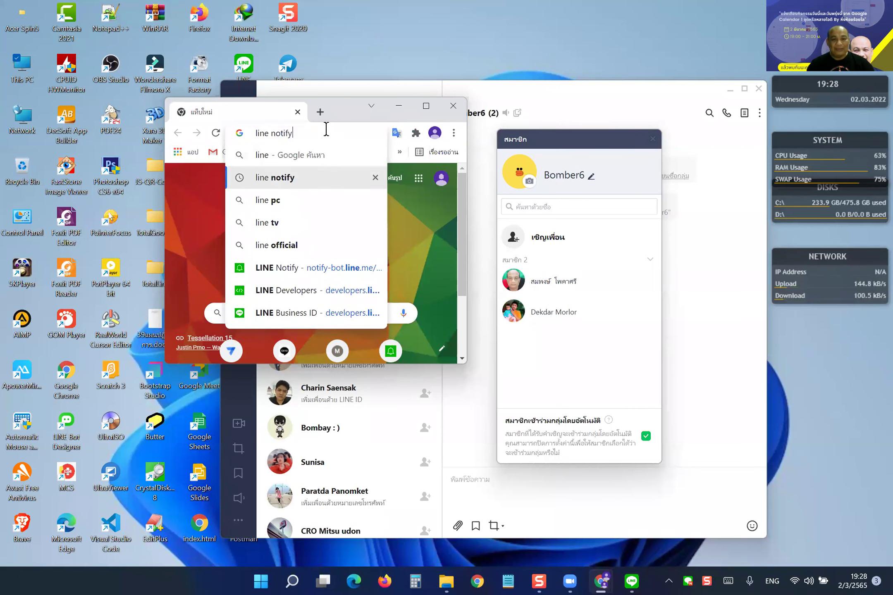
pyautogui.press('Down')
pyautogui.press('Down')
pyautogui.press('Return')
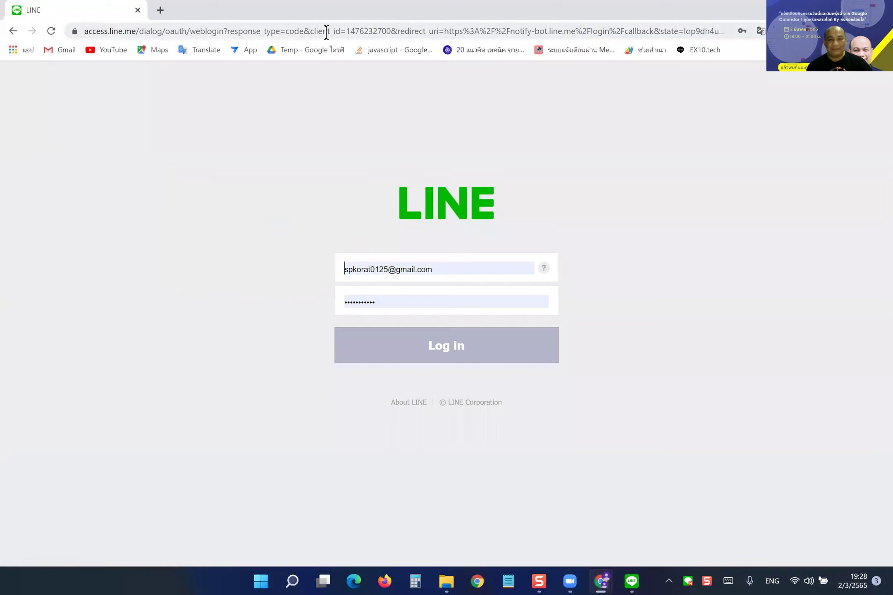
pyautogui.click(327, 33)
# Load the notify-bot.line.me/my/ page from the 'line' address suggestions.
pyautogui.press('Home')
pyautogui.hotkey('shift', 'End')
pyautogui.write('line')
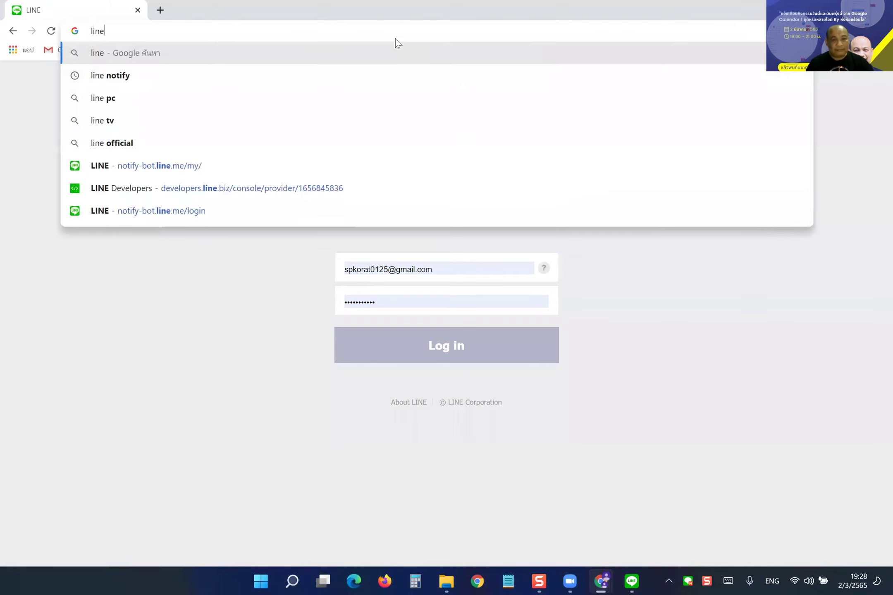
pyautogui.press('Down')
pyautogui.press('Down')
pyautogui.press('Down')
pyautogui.press('Down')
pyautogui.press('Down')
pyautogui.press('Return')
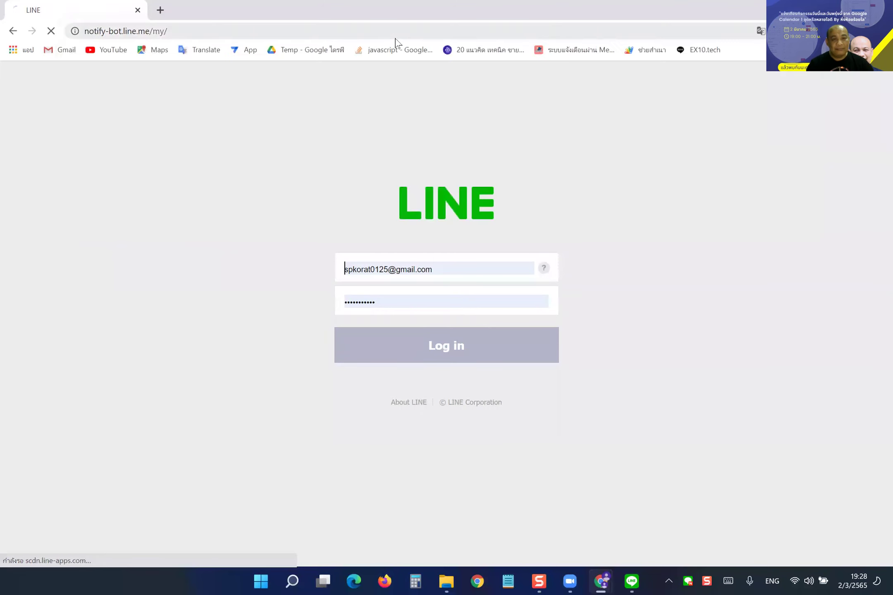
# Trim 'login' from the notify-bot.line.me address and load the LINE Notify home page.
pyautogui.click(381, 37)
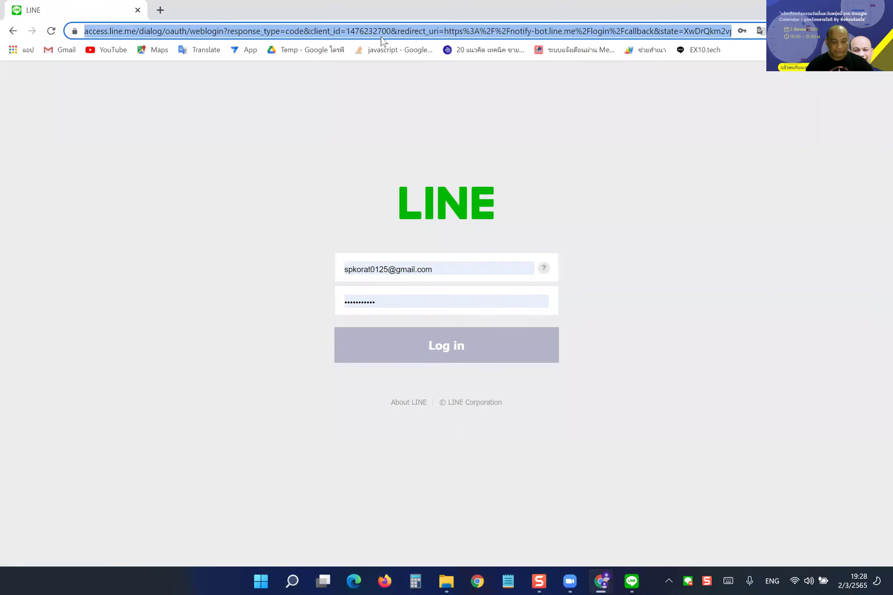
pyautogui.write('line')
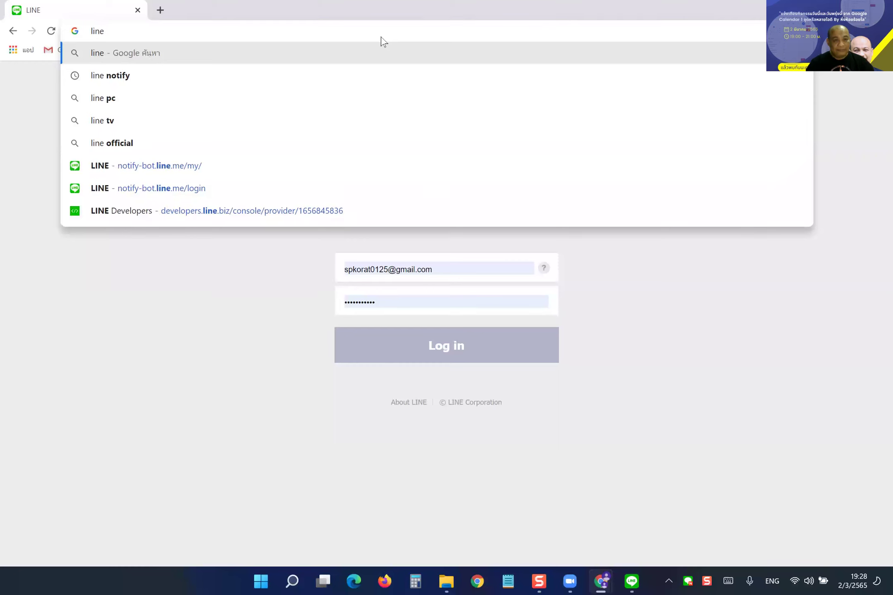
pyautogui.press('Down')
pyautogui.press('Down')
pyautogui.press('Down')
pyautogui.press('Down')
pyautogui.press('Down')
pyautogui.press('Down')
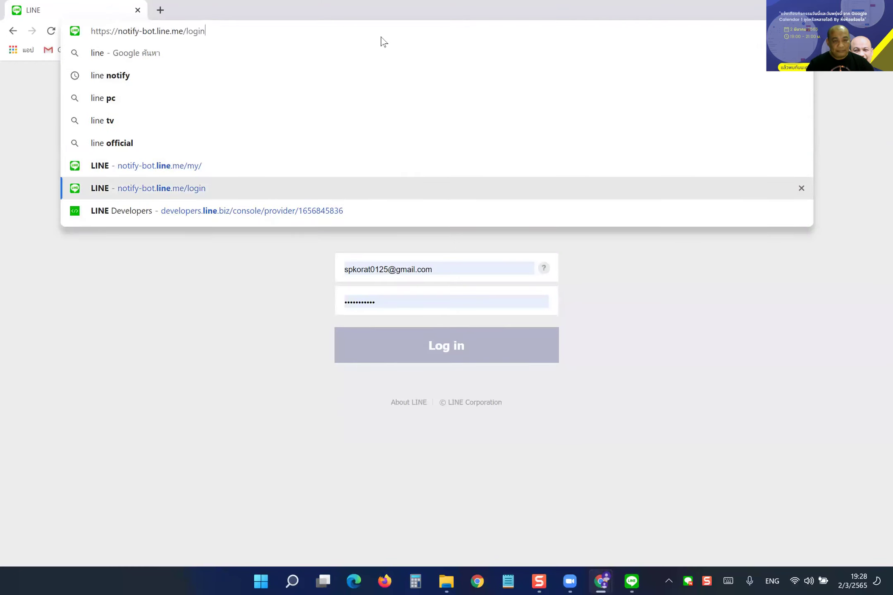
pyautogui.press('BackSpace')
pyautogui.press('BackSpace')
pyautogui.press('BackSpace')
pyautogui.press('BackSpace')
pyautogui.press('BackSpace')
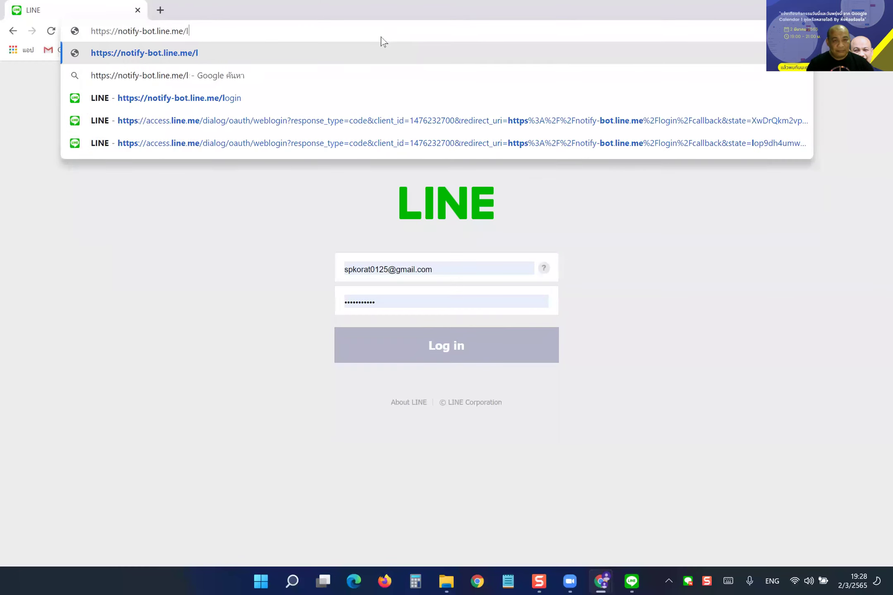
pyautogui.hotkey('ctrl', 'a')
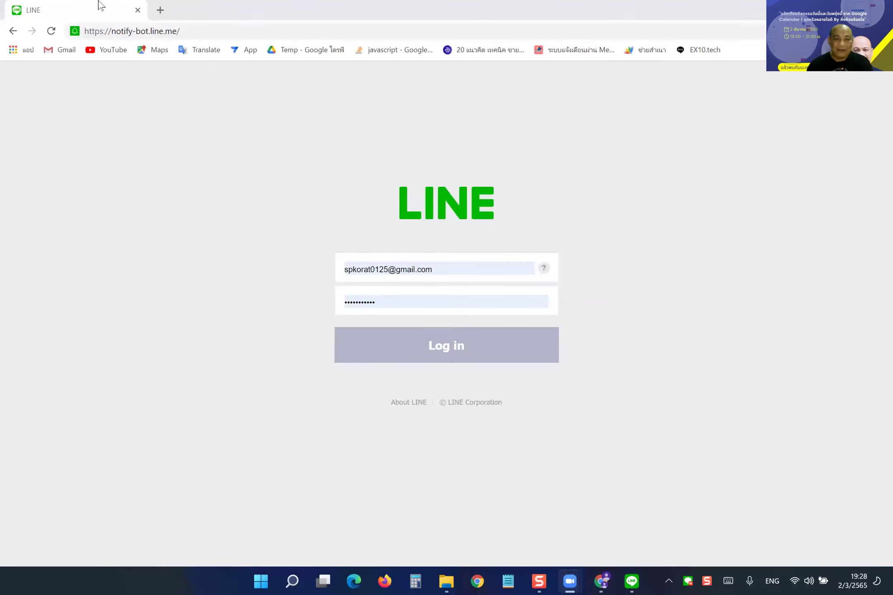
pyautogui.click(526, 268)
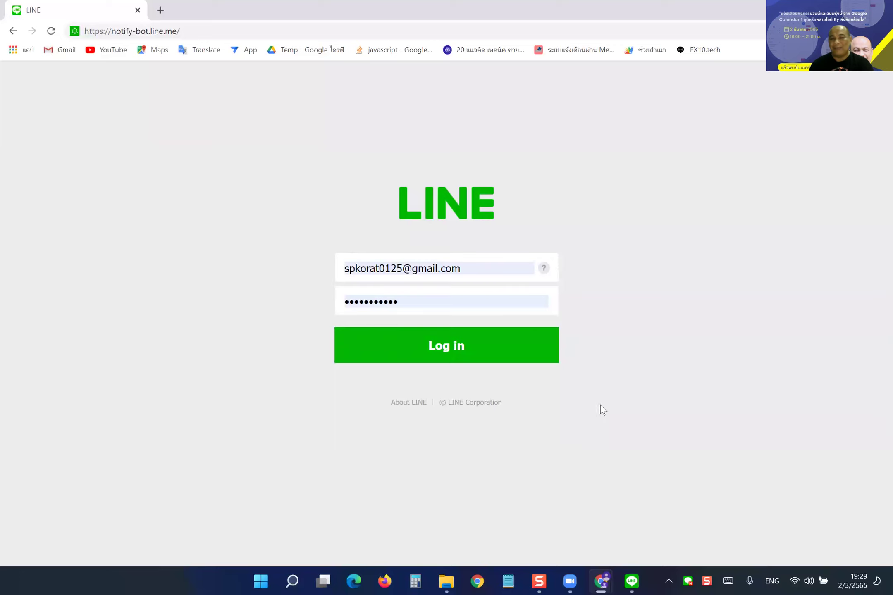
pyautogui.click(271, 32)
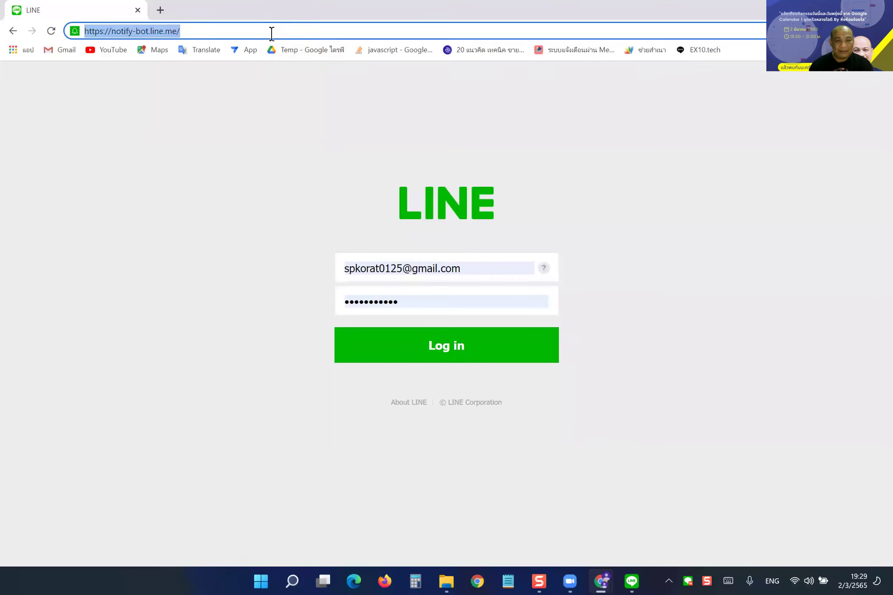
pyautogui.press('Return')
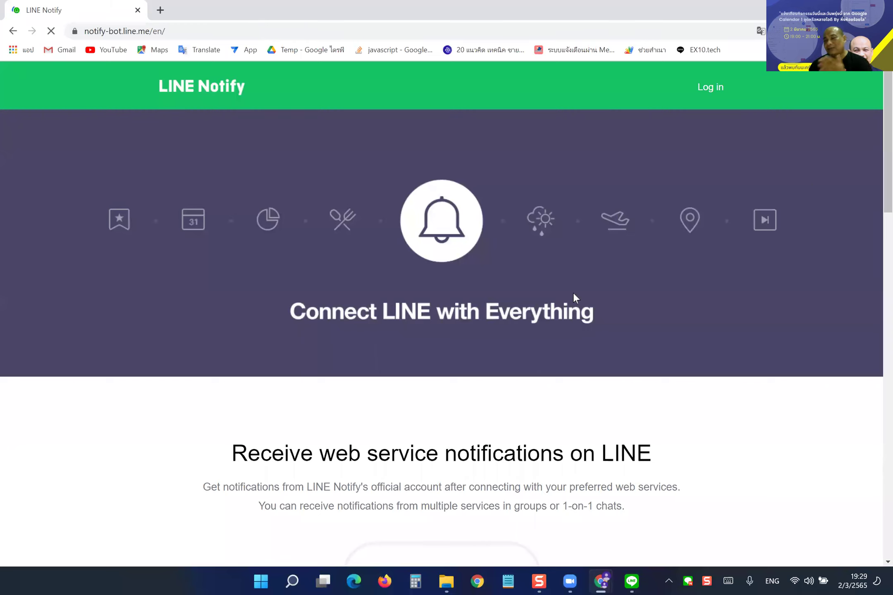
# Sign in to LINE Notify with the autofilled e-mail and password.
pyautogui.click(709, 90)
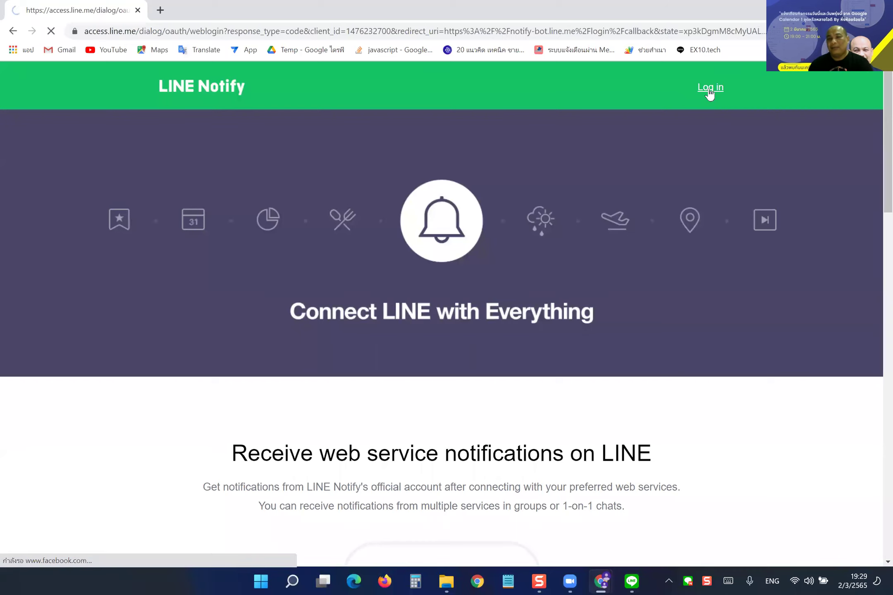
pyautogui.click(484, 271)
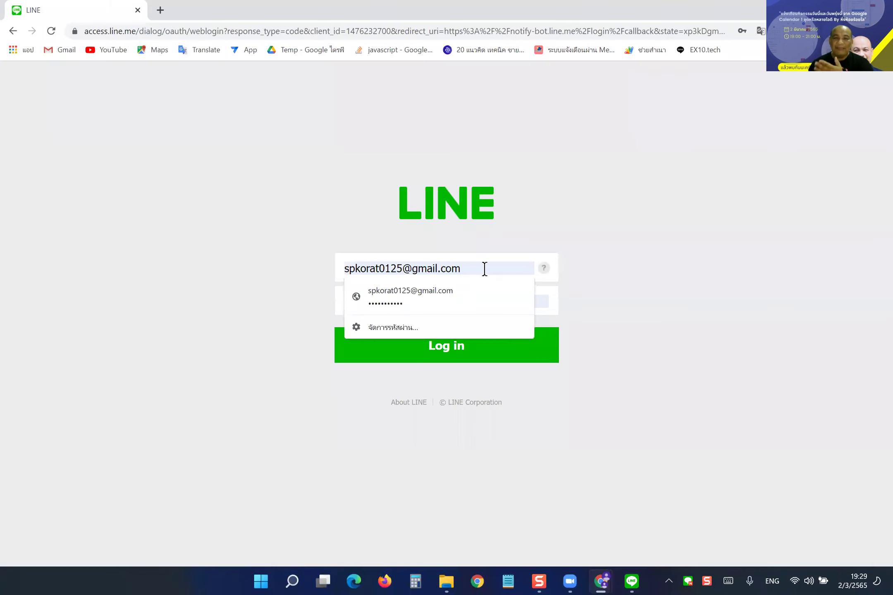
pyautogui.click(552, 315)
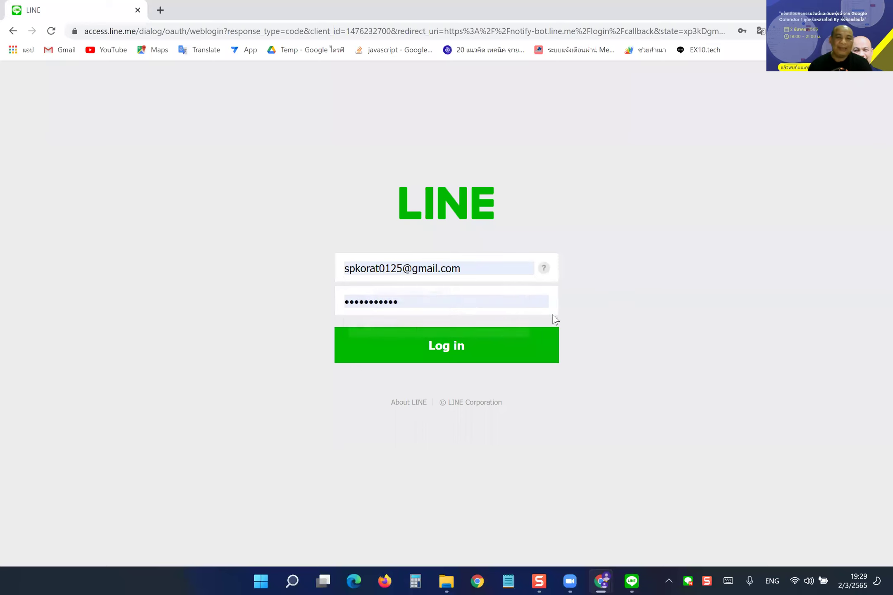
pyautogui.click(439, 302)
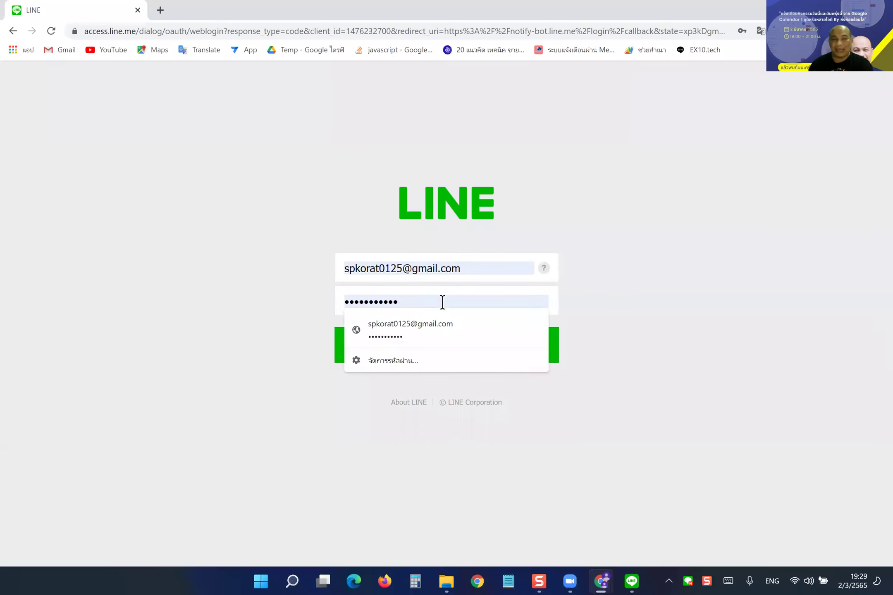
pyautogui.click(302, 269)
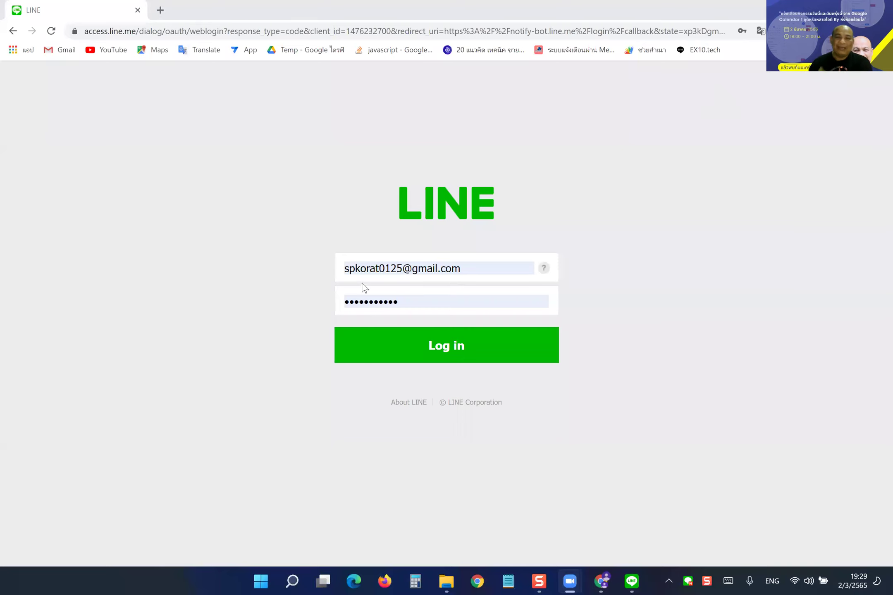
pyautogui.click(438, 351)
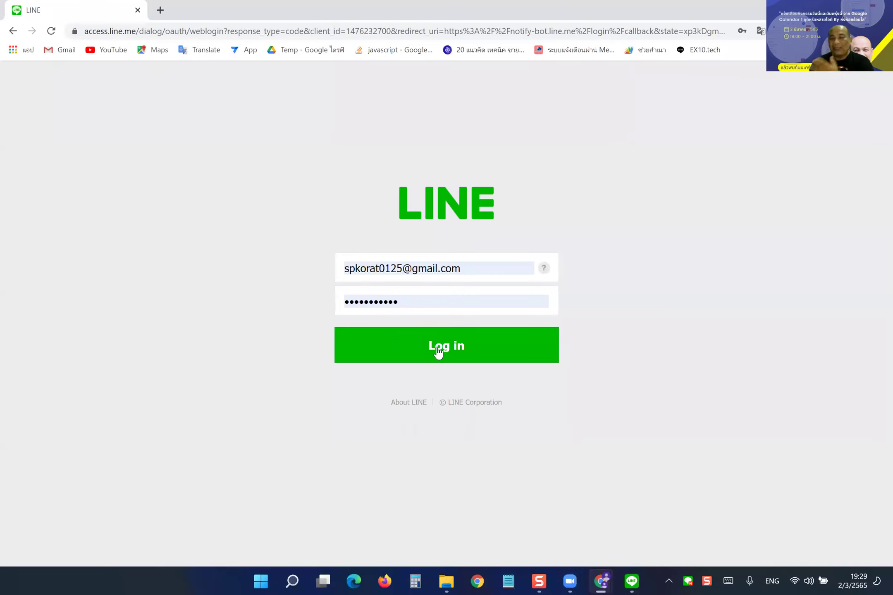
pyautogui.click(439, 352)
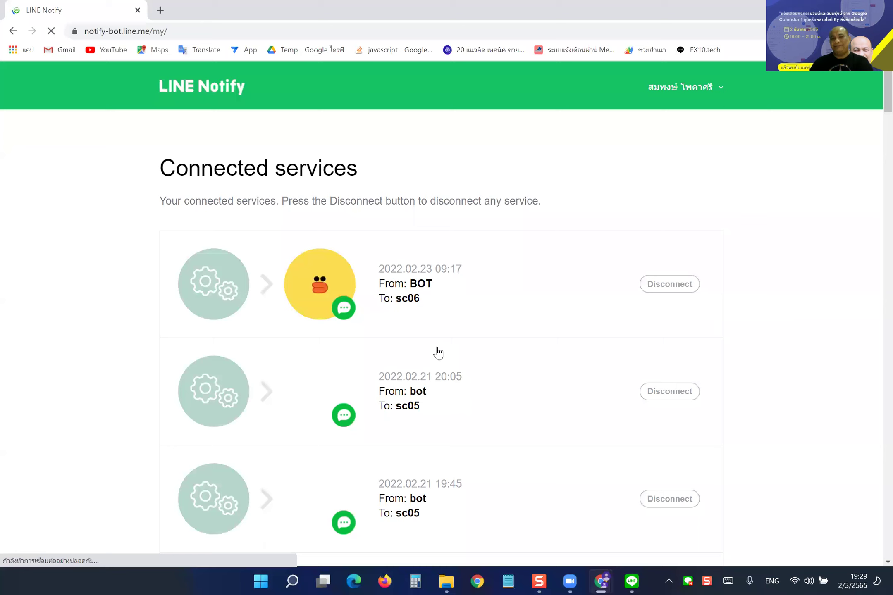
# Dismiss Chrome's password-check warning and bring the Generate access token (For developers) section into view.
pyautogui.scroll(-7, 481, 256)
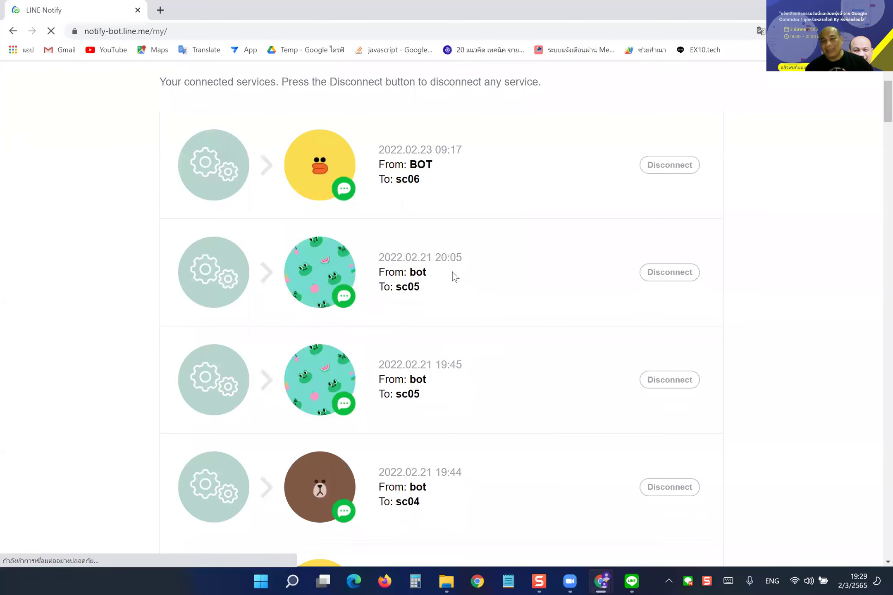
pyautogui.scroll(-1, 450, 288)
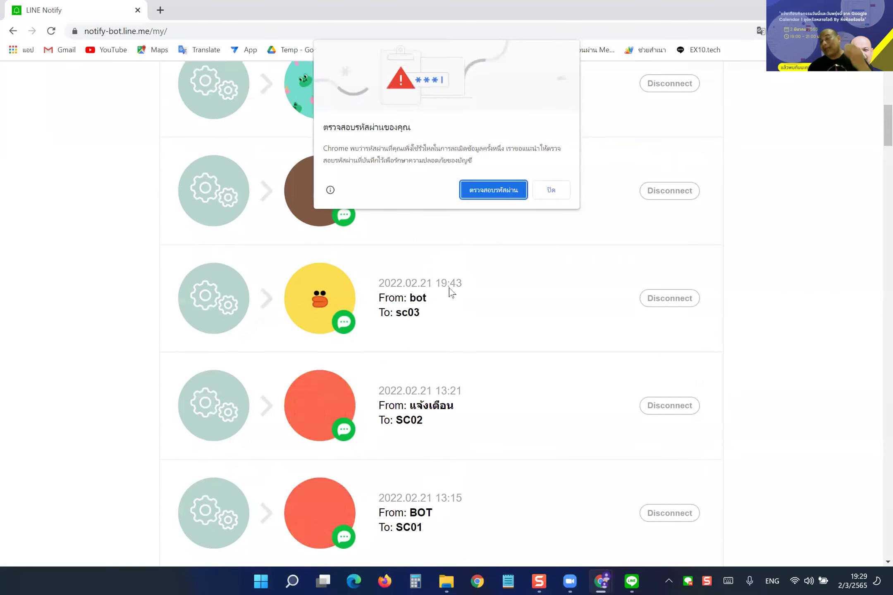
pyautogui.click(552, 189)
pyautogui.scroll(-5, 474, 265)
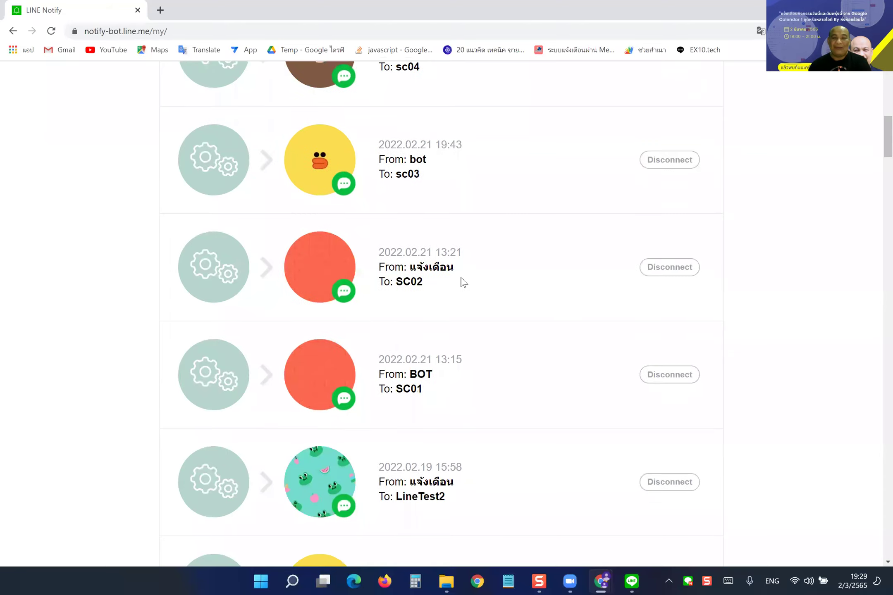
pyautogui.scroll(-3, 467, 381)
pyautogui.scroll(9, 570, 413)
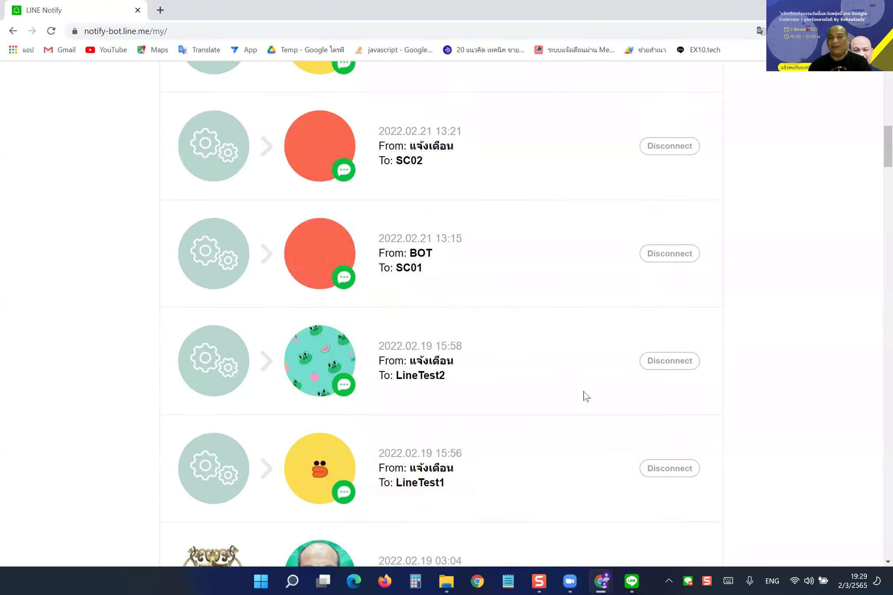
pyautogui.scroll(7, 667, 172)
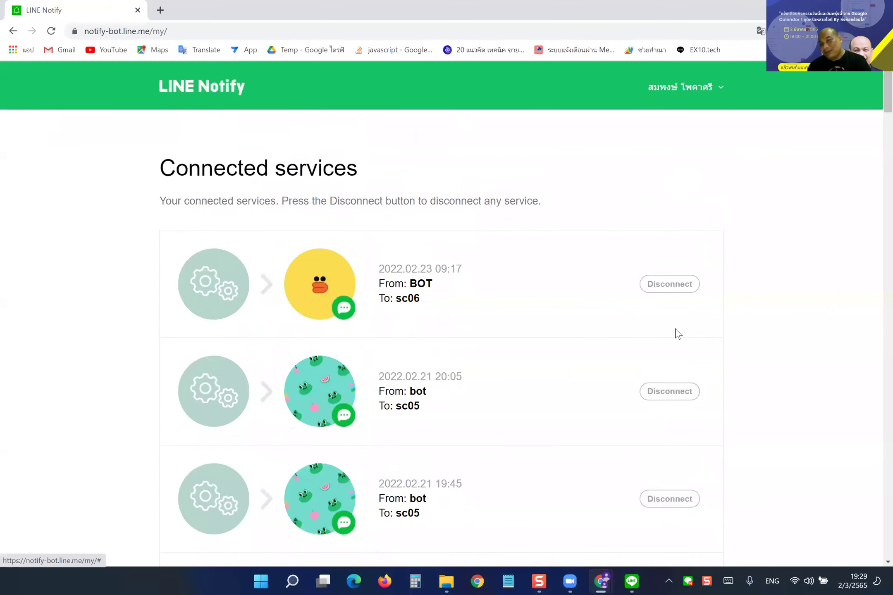
pyautogui.scroll(-15, 673, 424)
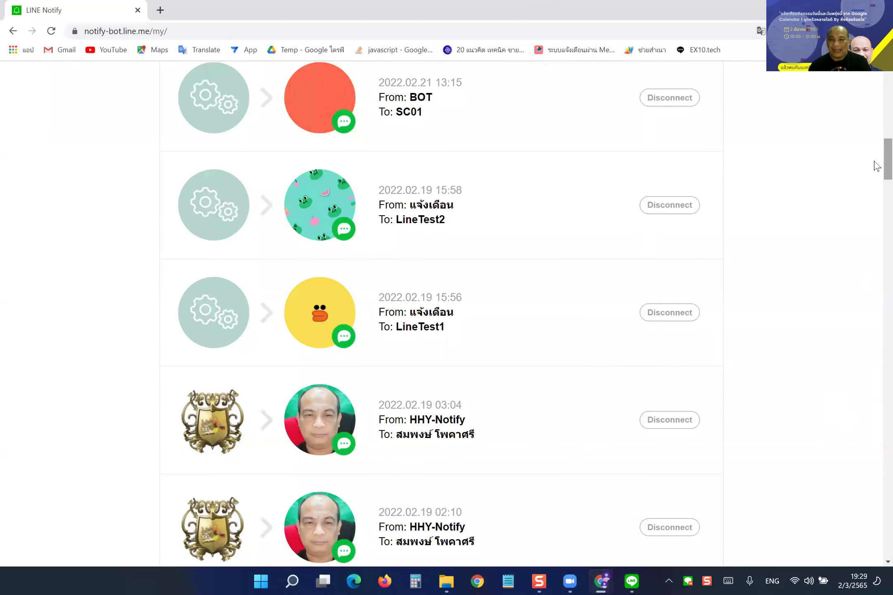
pyautogui.moveTo(877, 198); pyautogui.dragTo(876, 565)
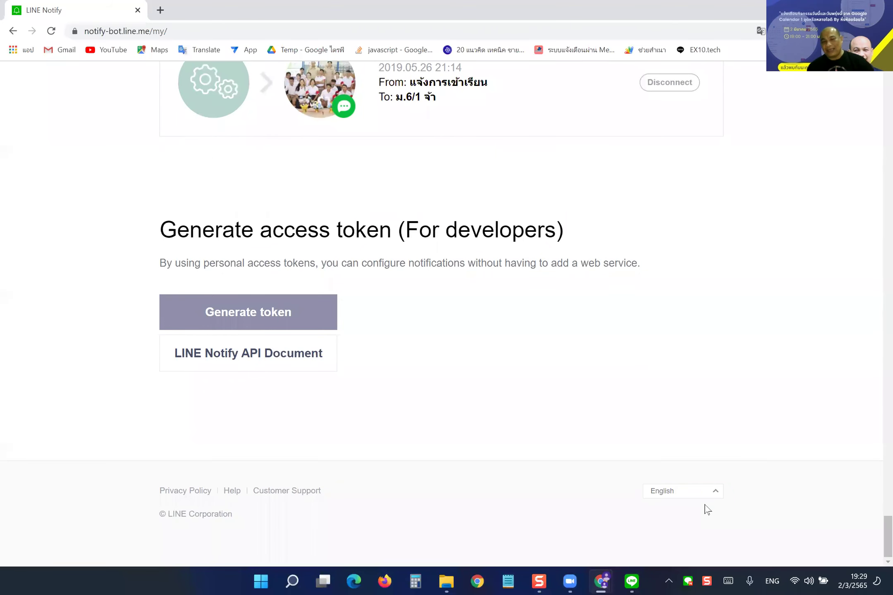
# Zoom the page to 150% and switch the LINE Notify site language to ภาษาไทย.
pyautogui.hotkey('ctrl', '+')
pyautogui.hotkey('ctrl', '+')
pyautogui.hotkey('ctrl', '+')
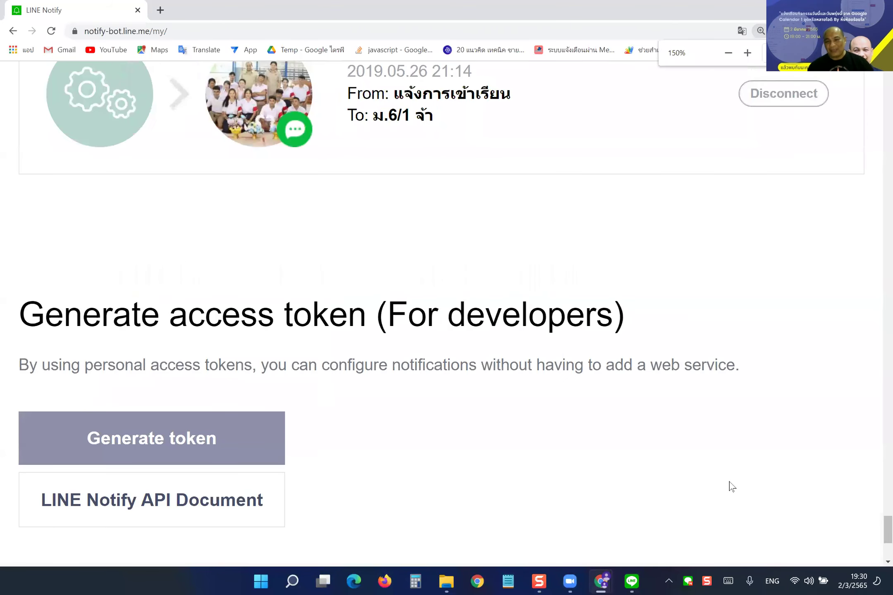
pyautogui.scroll(-5, 728, 481)
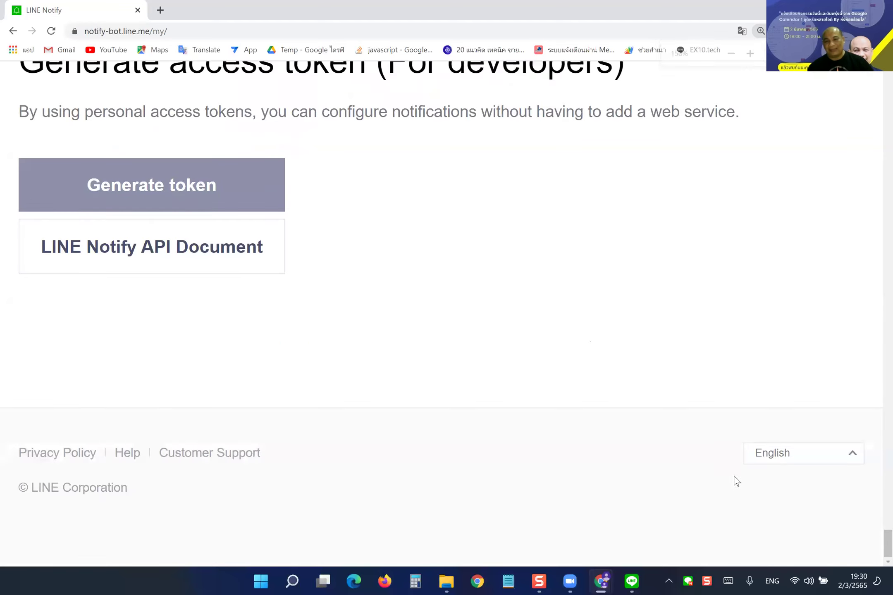
pyautogui.click(780, 463)
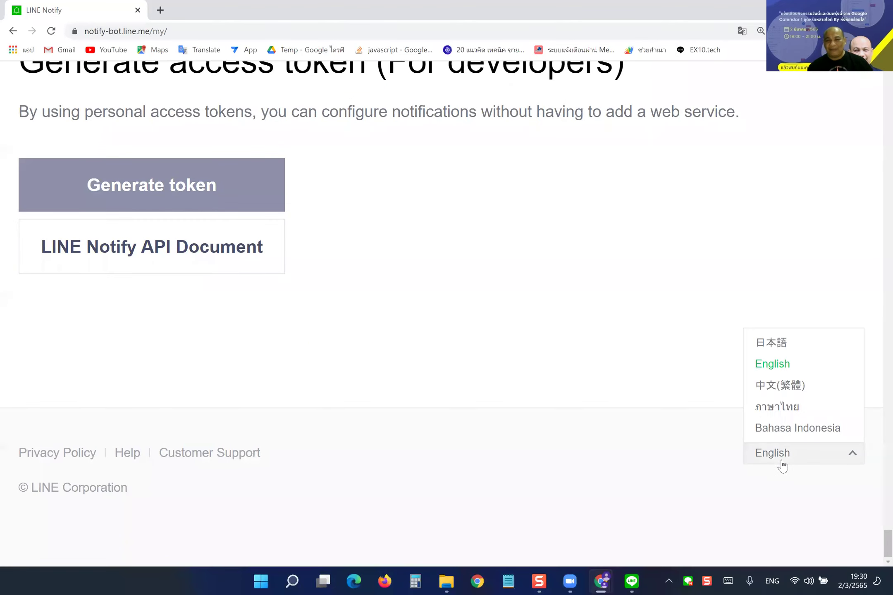
pyautogui.click(778, 409)
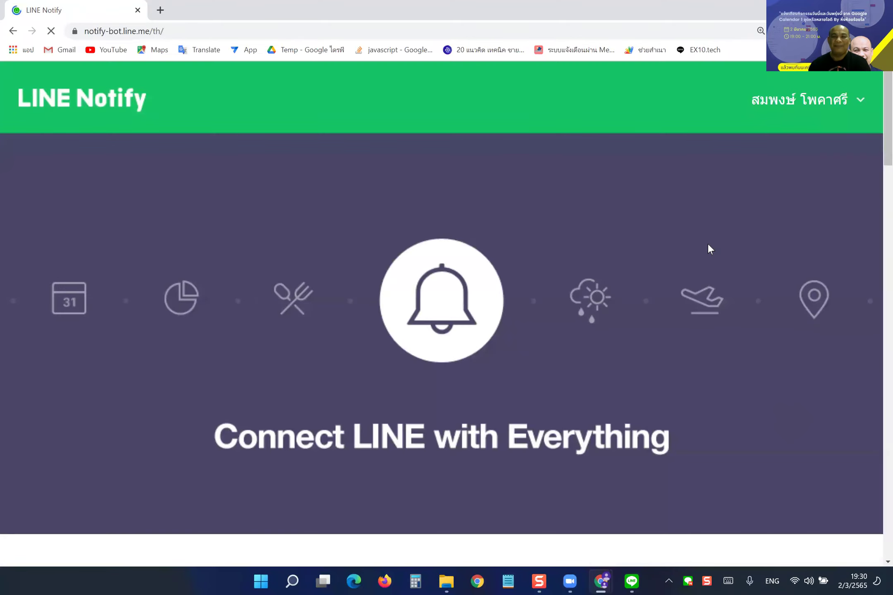
pyautogui.click(857, 100)
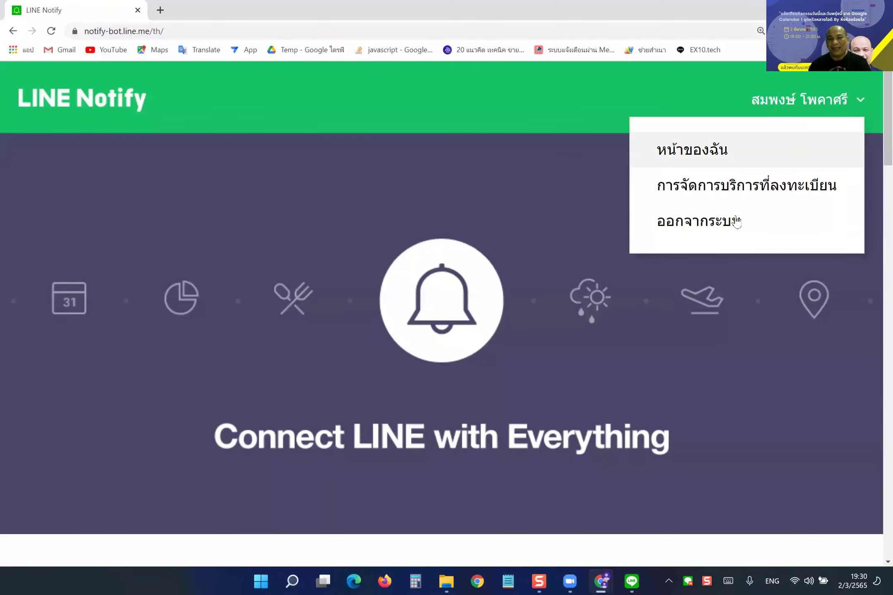
# Open หน้าของฉัน (My page) from the account menu to list connected services.
pyautogui.click(859, 101)
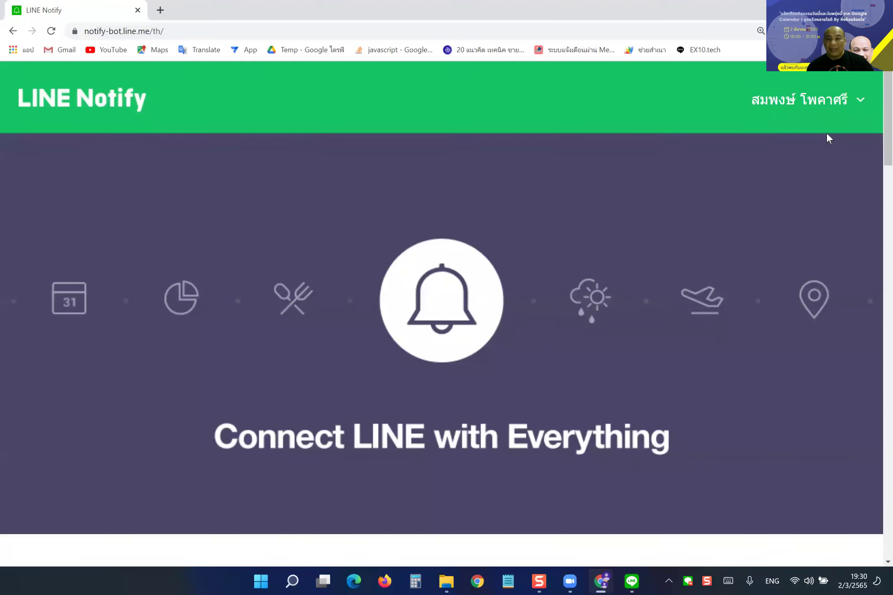
pyautogui.click(859, 103)
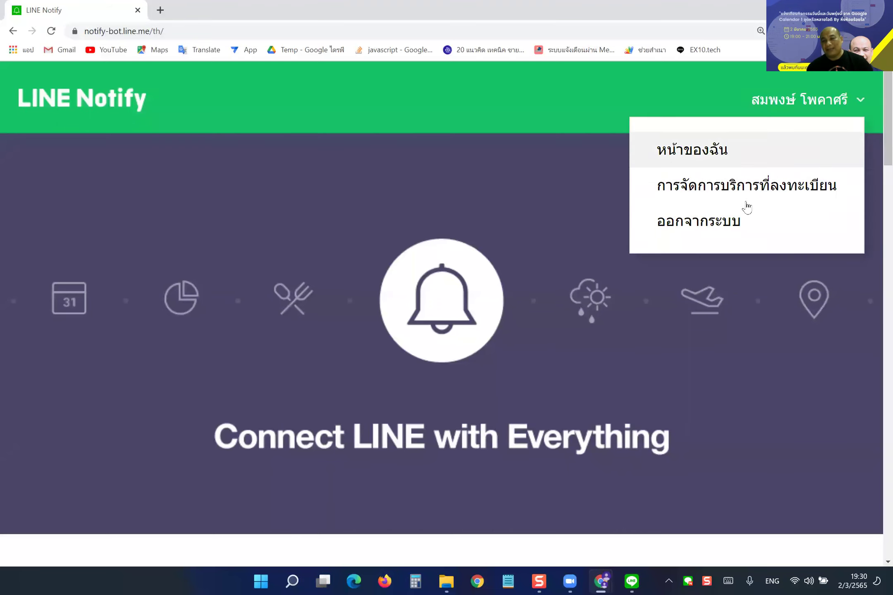
pyautogui.click(743, 346)
pyautogui.scroll(-10, 647, 362)
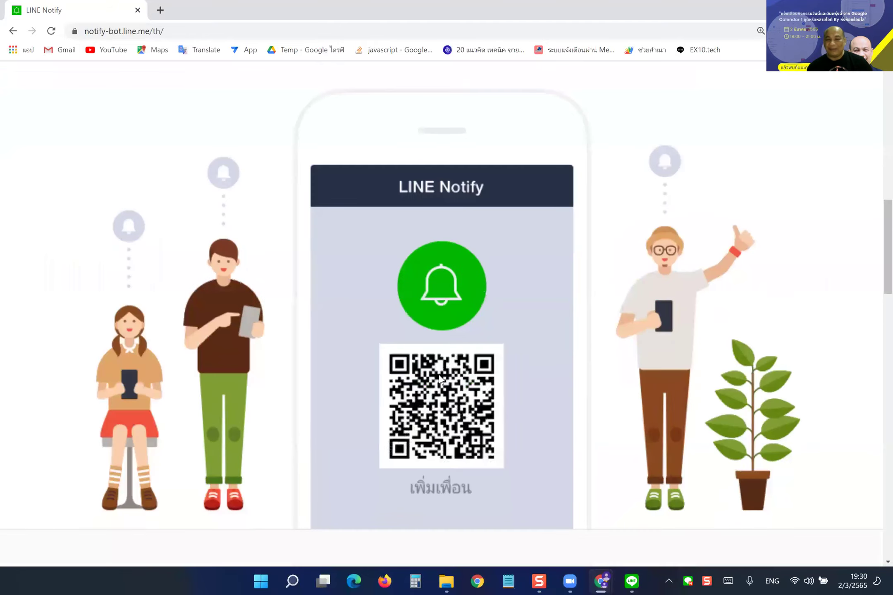
pyautogui.scroll(10, 612, 329)
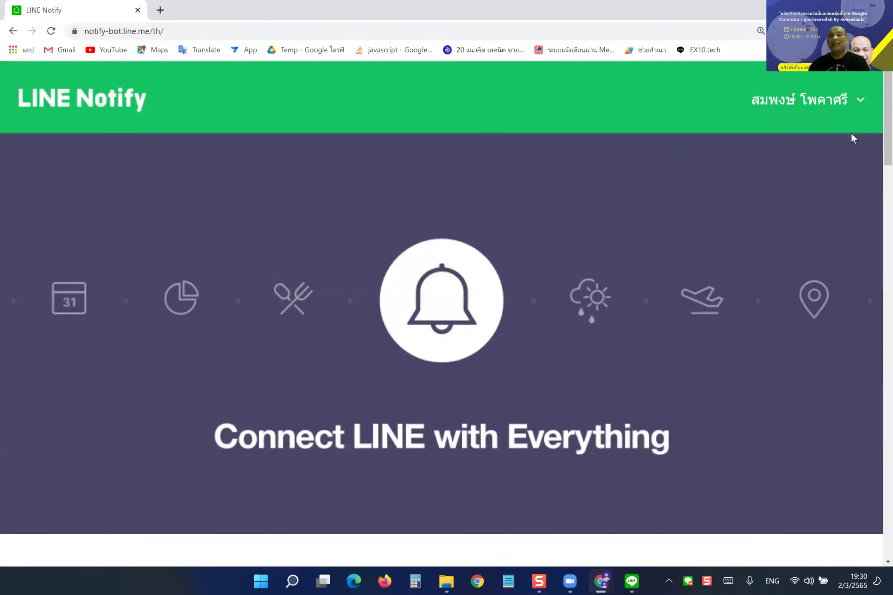
pyautogui.click(863, 102)
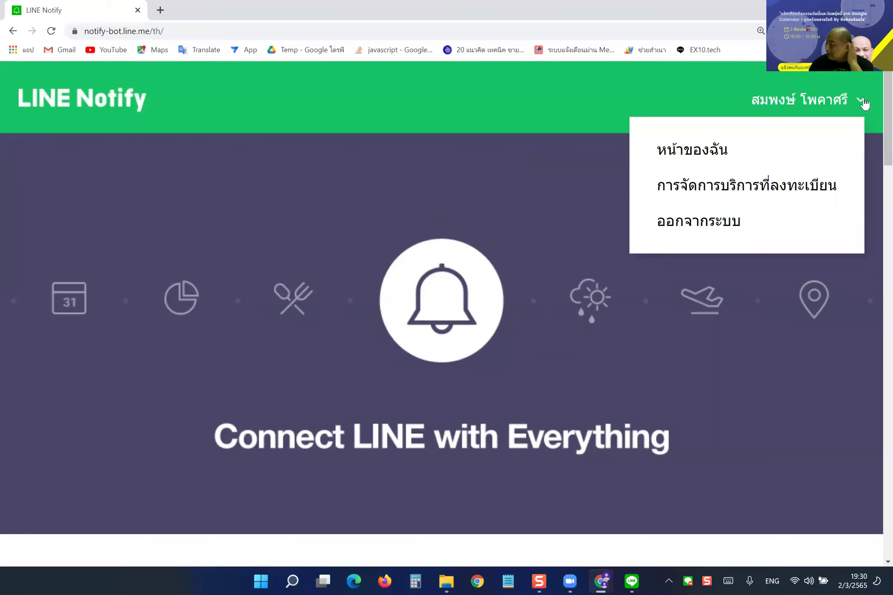
pyautogui.click(689, 159)
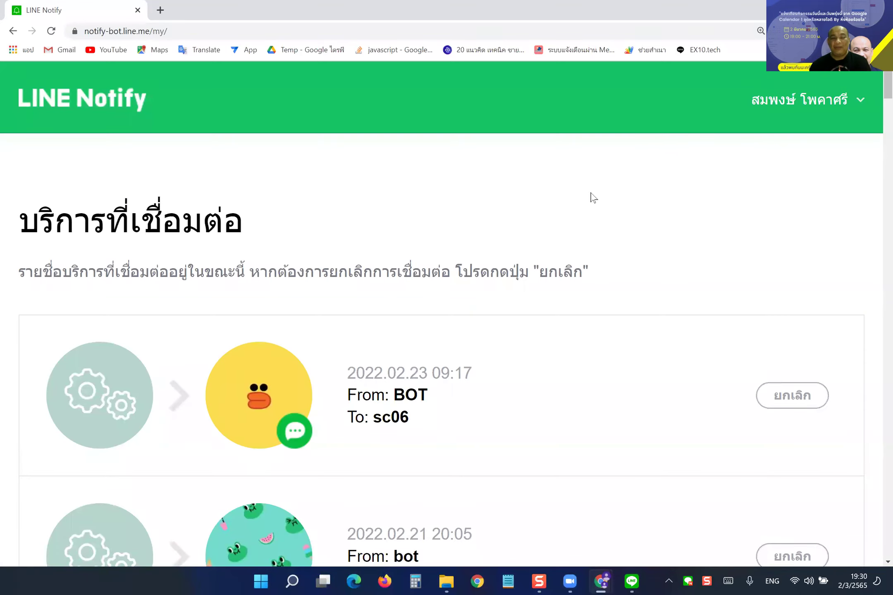
# Scroll to the ออก Access Token section, zoom out one step, and open the ออก Token dialog.
pyautogui.scroll(-3, 589, 248)
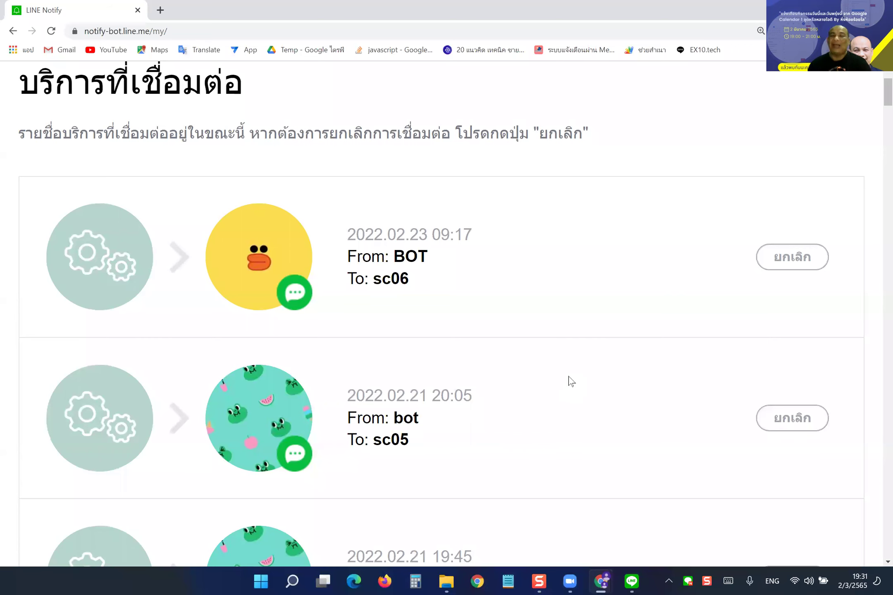
pyautogui.scroll(-2, 594, 389)
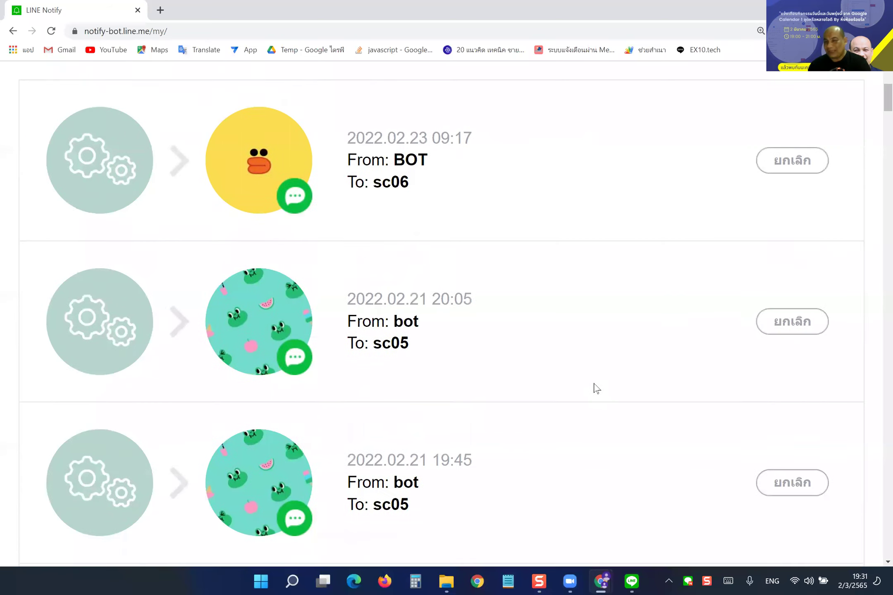
pyautogui.scroll(-20, 594, 388)
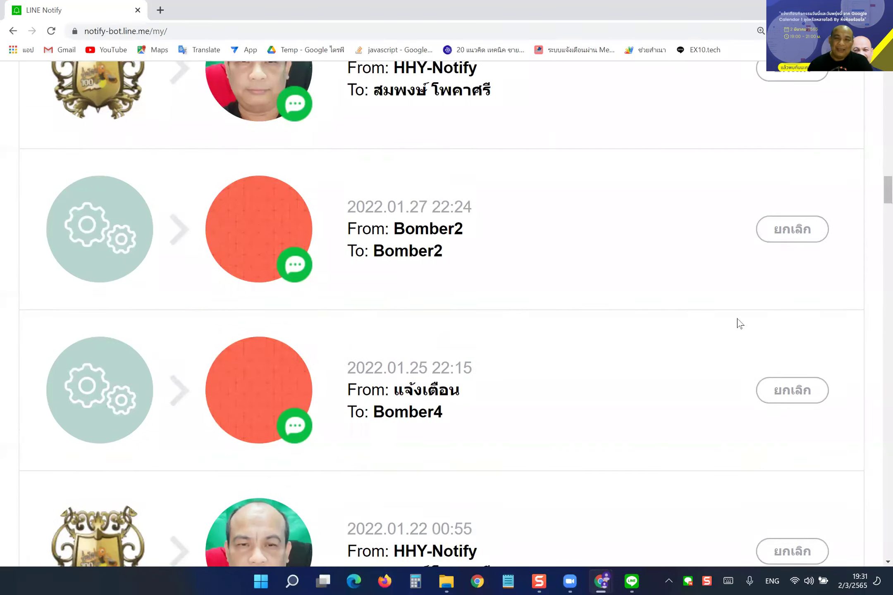
pyautogui.scroll(-18, 877, 245)
pyautogui.scroll(-11, 877, 246)
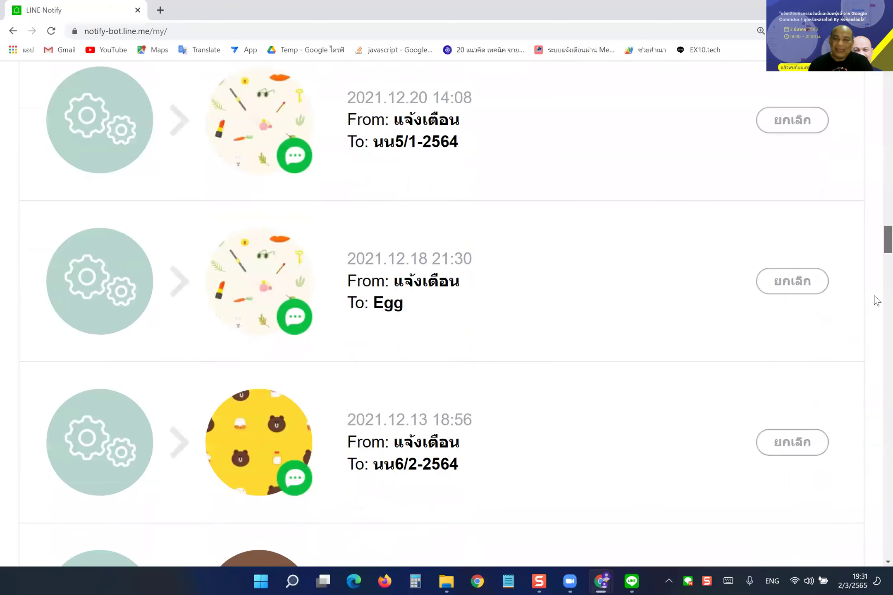
pyautogui.scroll(-20, 875, 552)
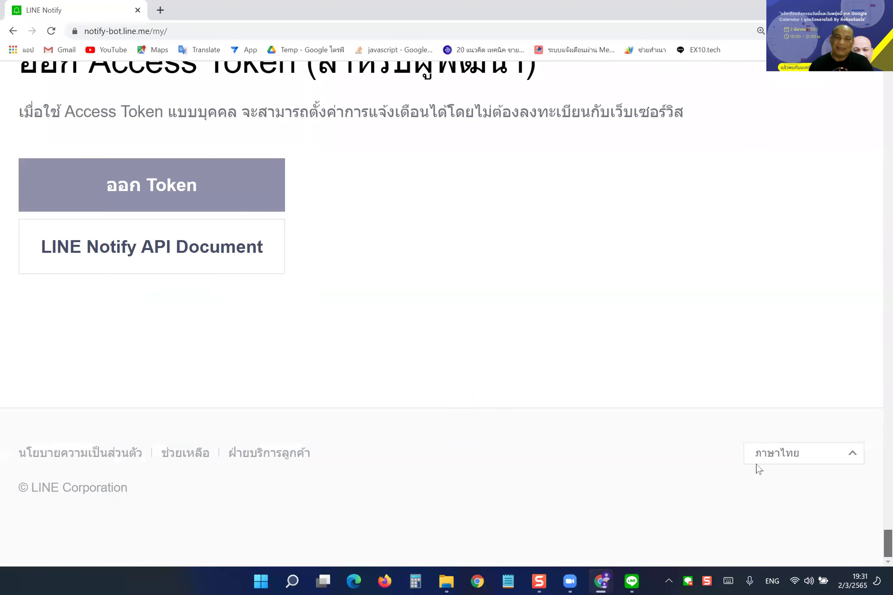
pyautogui.scroll(3, 411, 352)
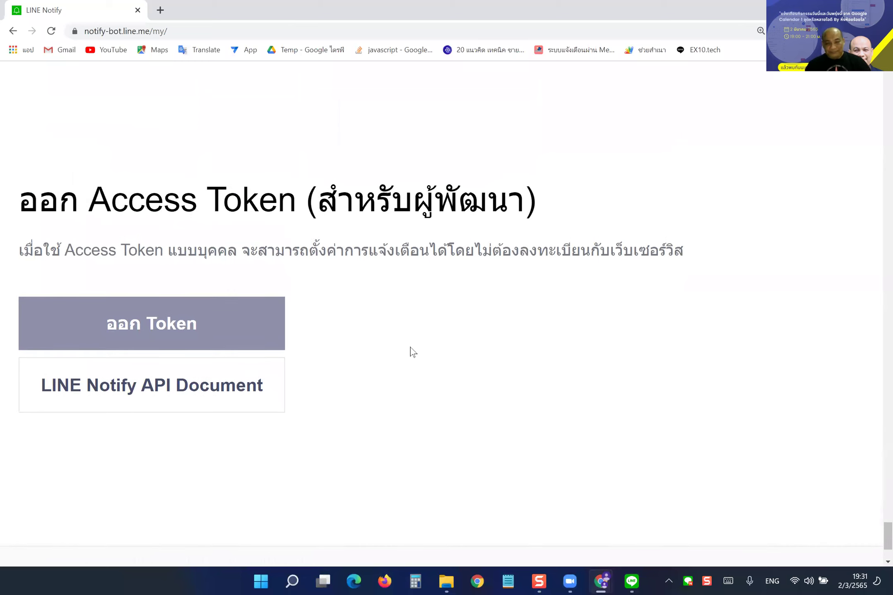
pyautogui.hotkey('ctrl', '-')
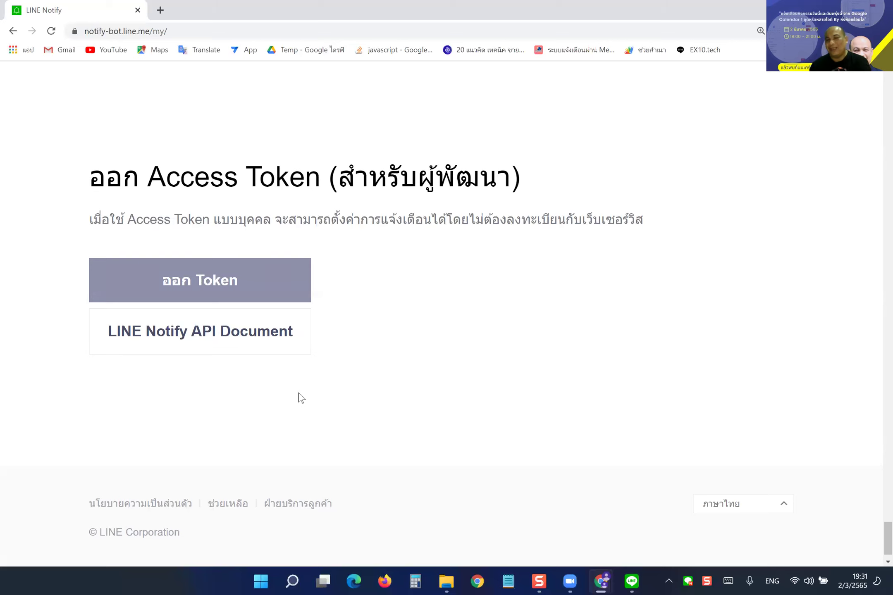
pyautogui.click(198, 287)
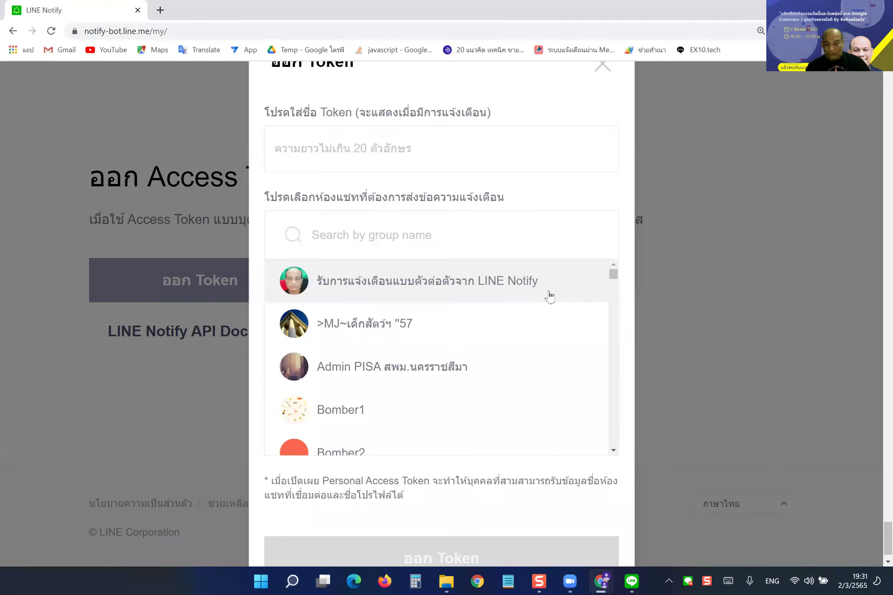
# Adjust the zoom until the ออก Token dialog fits, then focus the token name field.
pyautogui.hotkey('ctrl', '+')
pyautogui.hotkey('ctrl', '-')
pyautogui.hotkey('ctrl', '-')
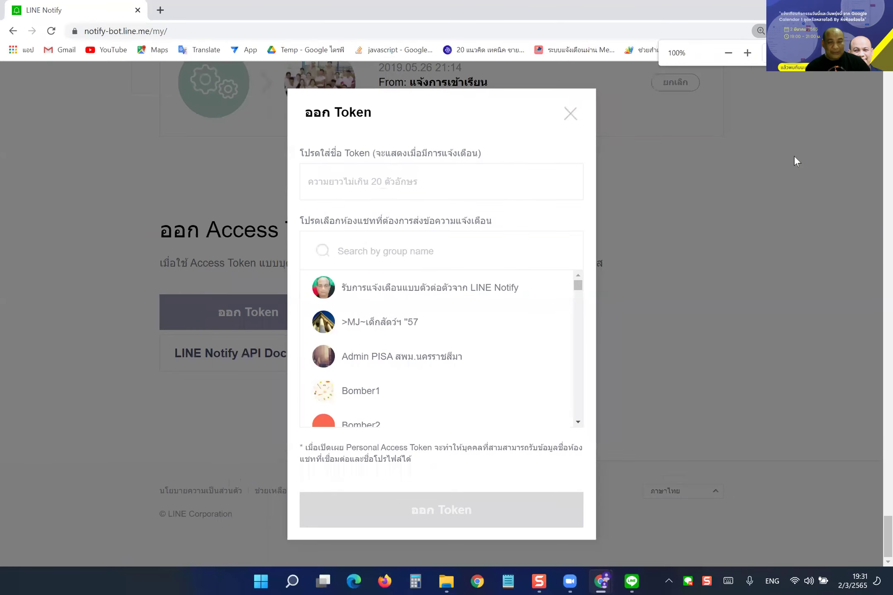
pyautogui.hotkey('ctrl', '+')
pyautogui.hotkey('ctrl', '+')
pyautogui.hotkey('ctrl', '+')
pyautogui.hotkey('ctrl', '+')
pyautogui.hotkey('ctrl', '-')
pyautogui.hotkey('ctrl', '-')
pyautogui.hotkey('ctrl', '-')
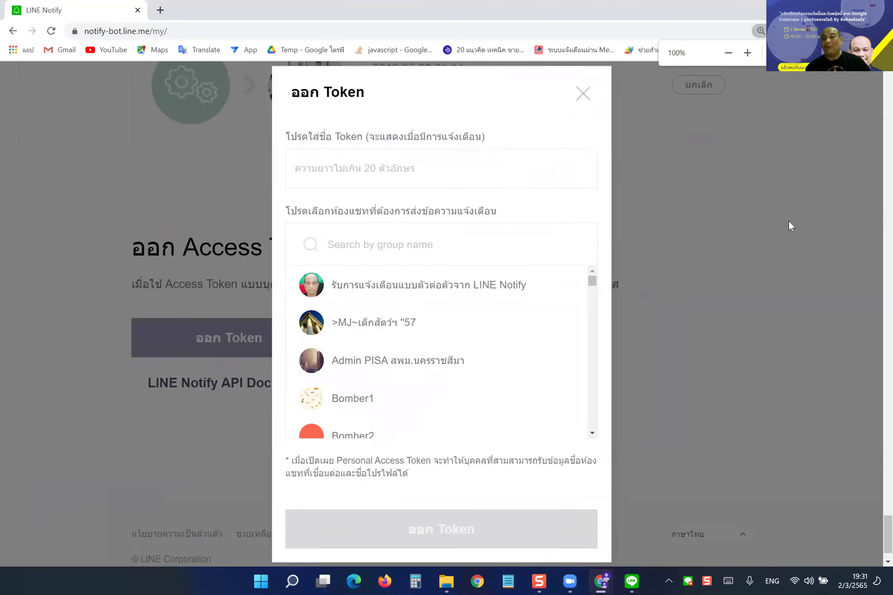
pyautogui.hotkey('ctrl', '-')
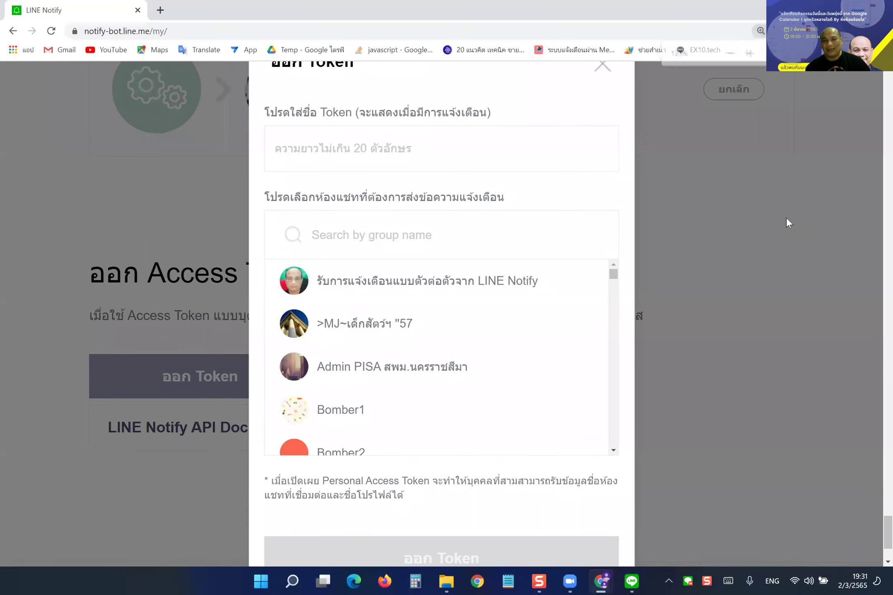
pyautogui.hotkey('ctrl', '+')
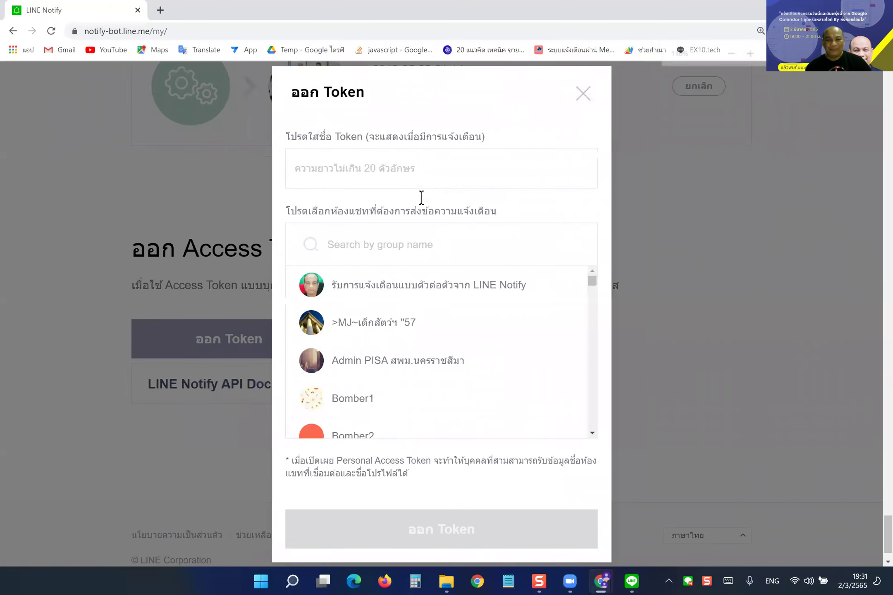
pyautogui.click(337, 147)
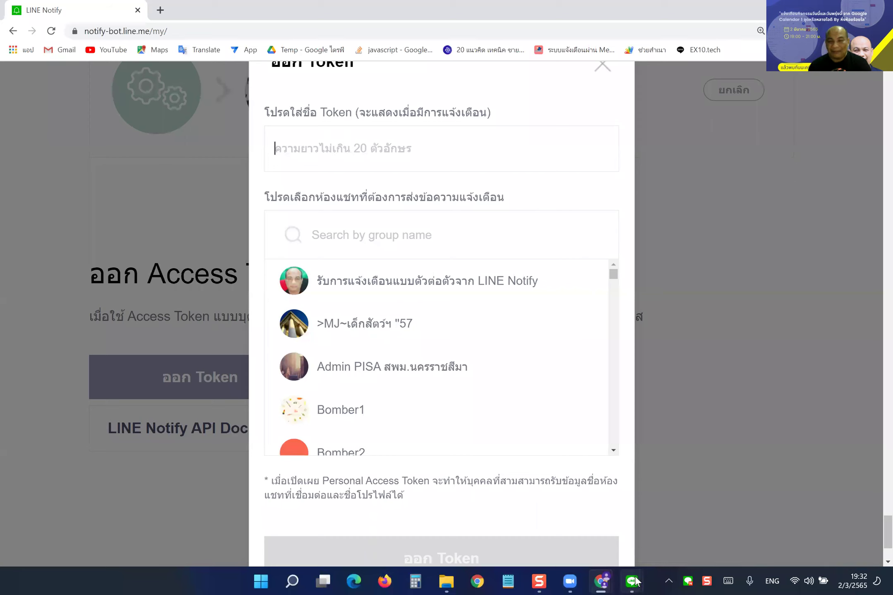
# In LINE, close the Bomber6 members window and open the NGNtest chat with LINE Notify messages.
pyautogui.moveTo(635, 581)
pyautogui.click(688, 534)
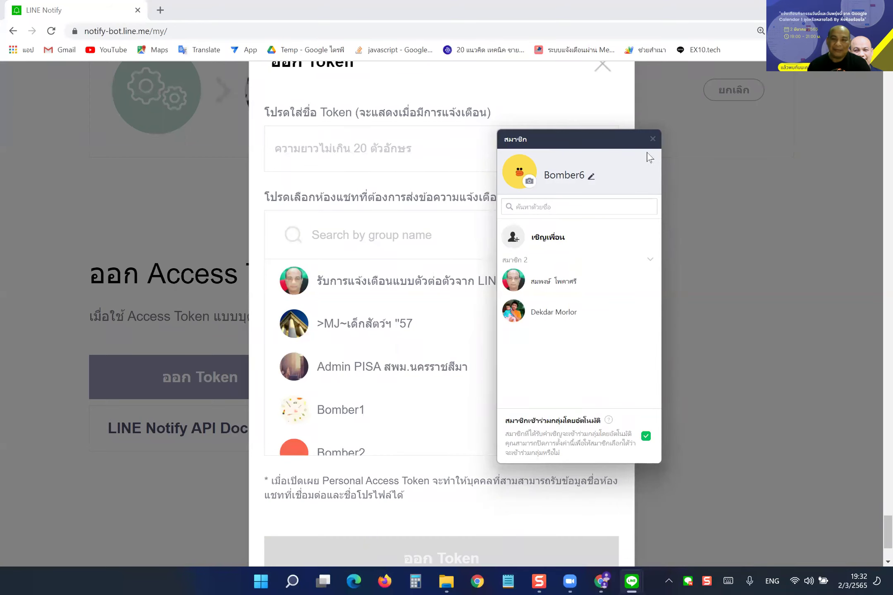
pyautogui.click(653, 139)
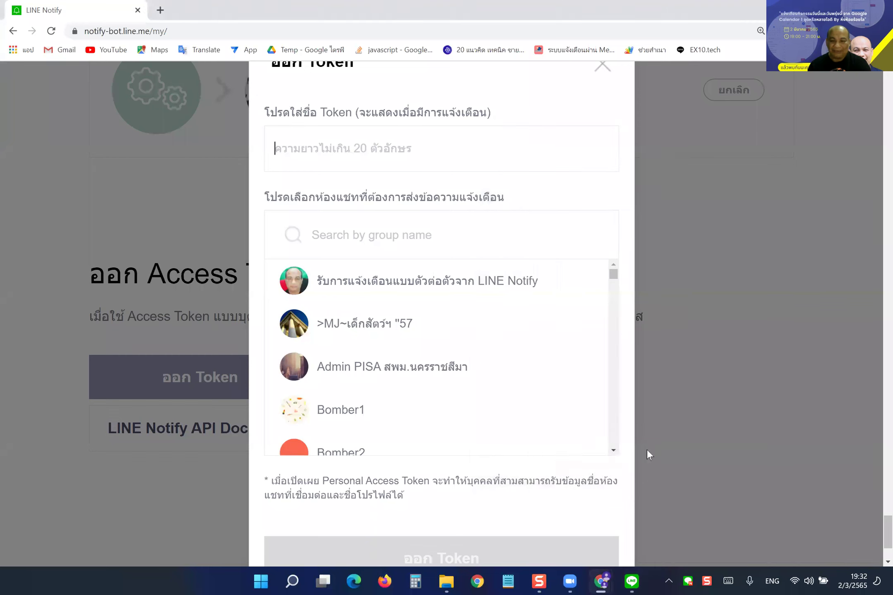
pyautogui.click(638, 582)
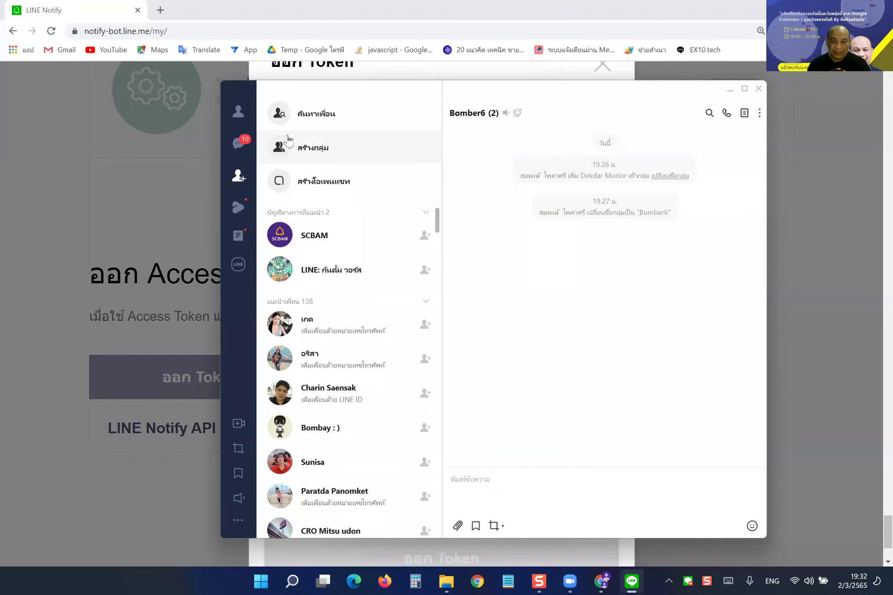
pyautogui.click(239, 147)
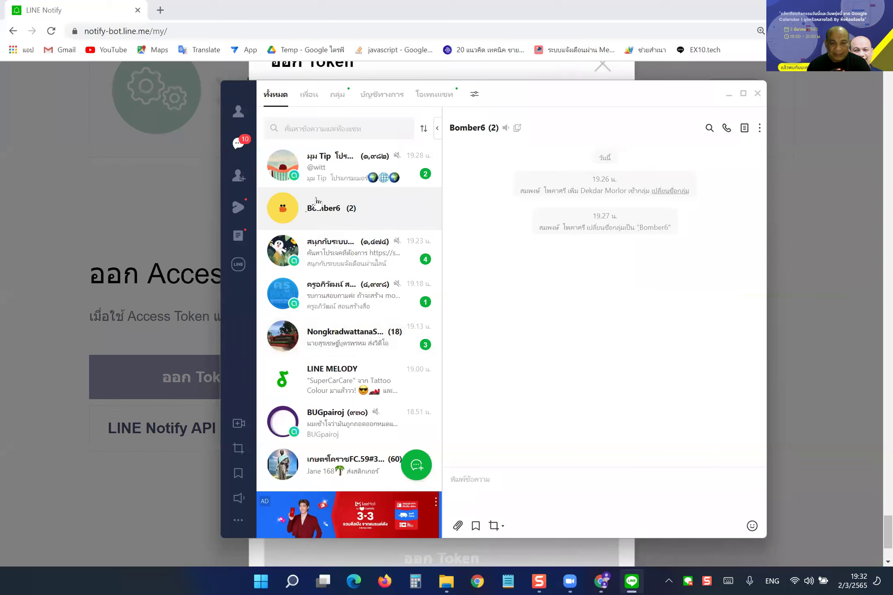
pyautogui.scroll(-9, 372, 331)
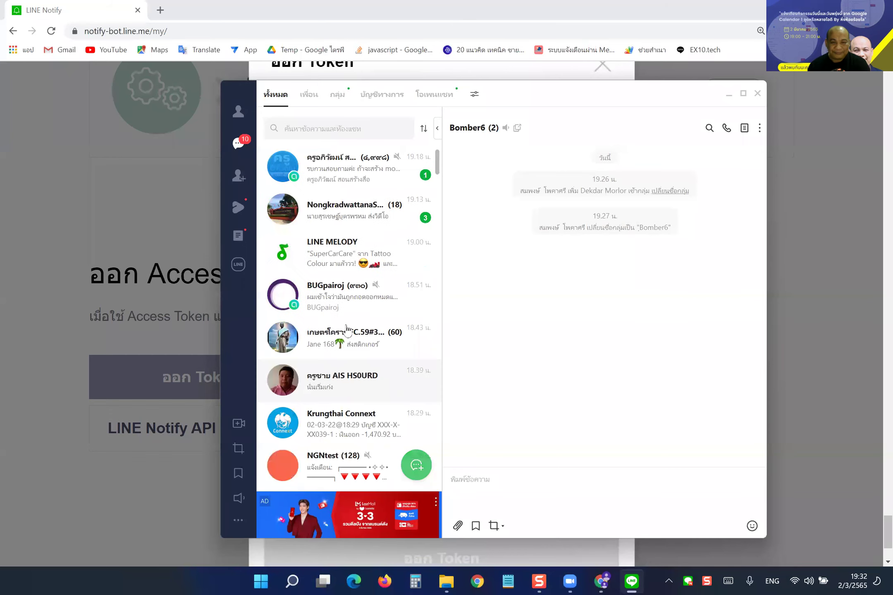
pyautogui.click(320, 216)
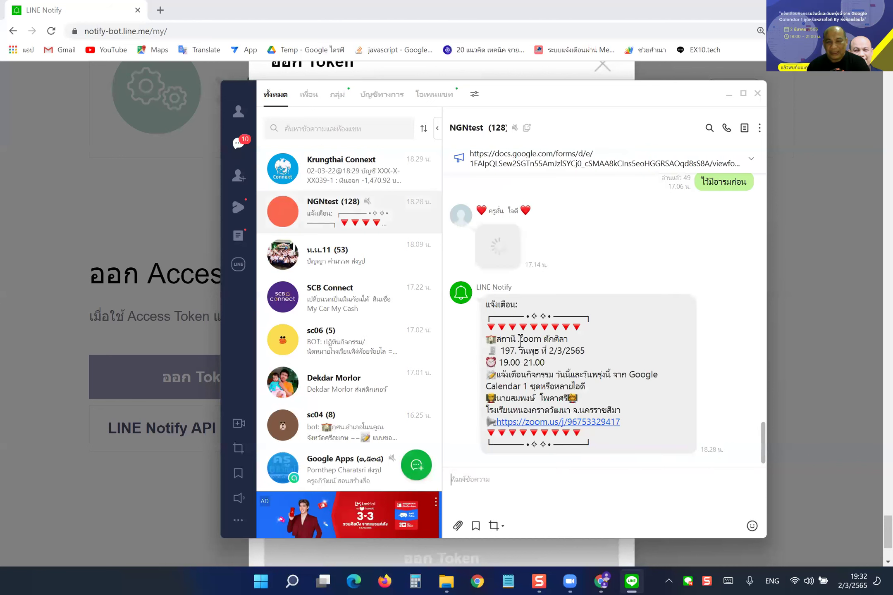
# Select the แจ้งเตือน: label in the NGNtest reminder and return to the browser's token dialog.
pyautogui.scroll(12, 566, 301)
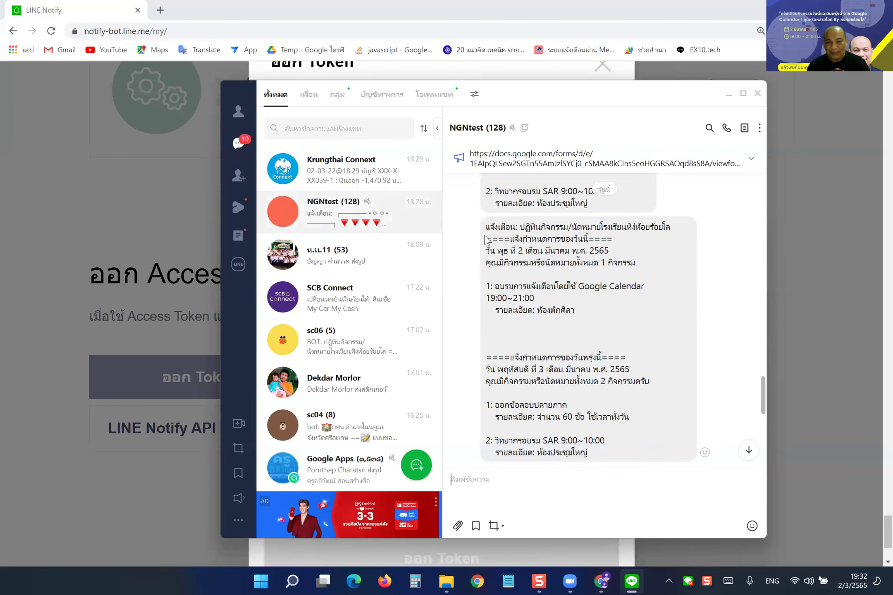
pyautogui.moveTo(485, 230); pyautogui.dragTo(516, 230)
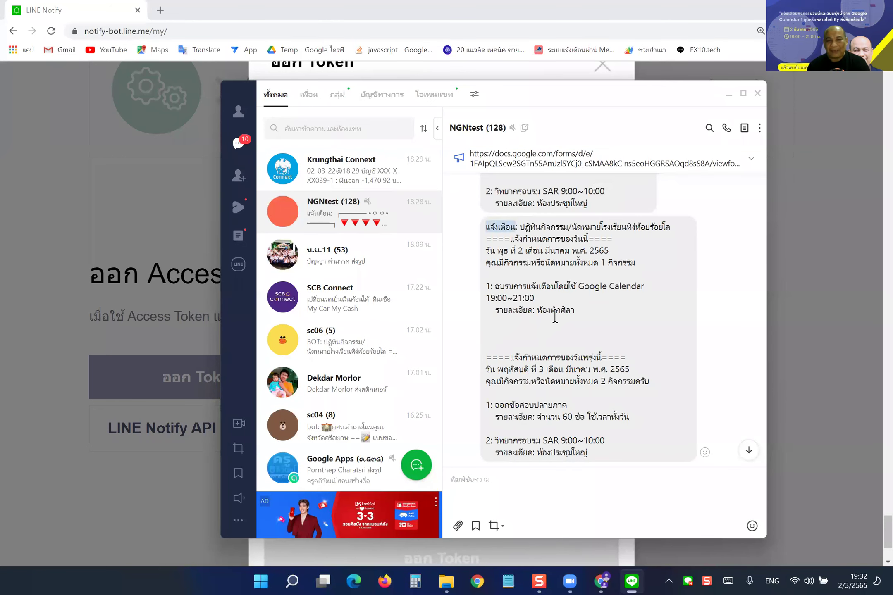
pyautogui.scroll(3, 646, 359)
pyautogui.scroll(6, 522, 341)
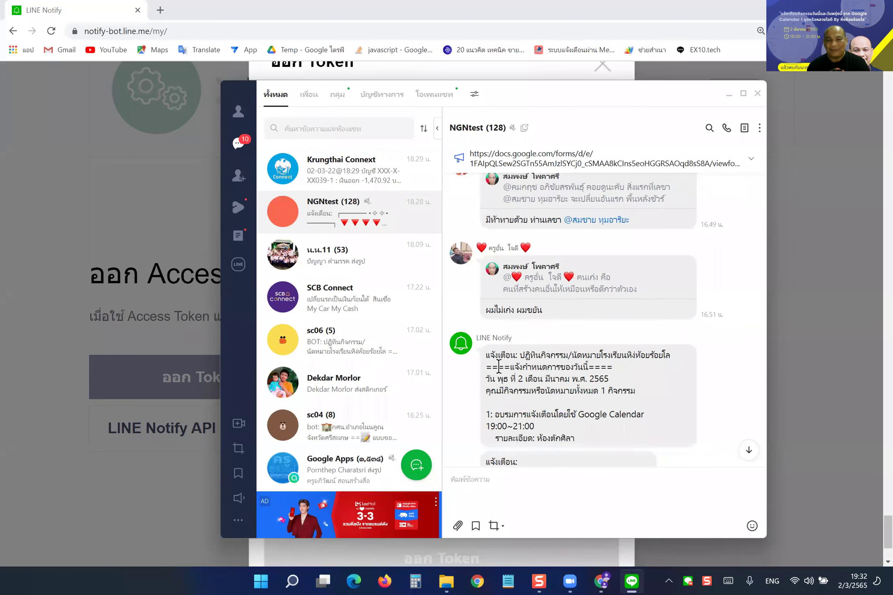
pyautogui.scroll(-6, 499, 344)
pyautogui.scroll(3, 492, 257)
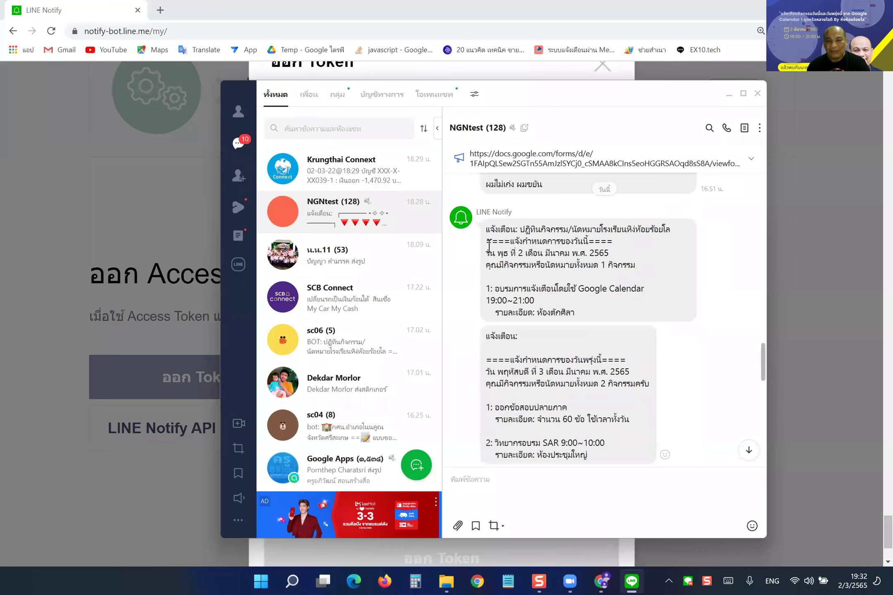
pyautogui.moveTo(483, 231); pyautogui.dragTo(520, 233)
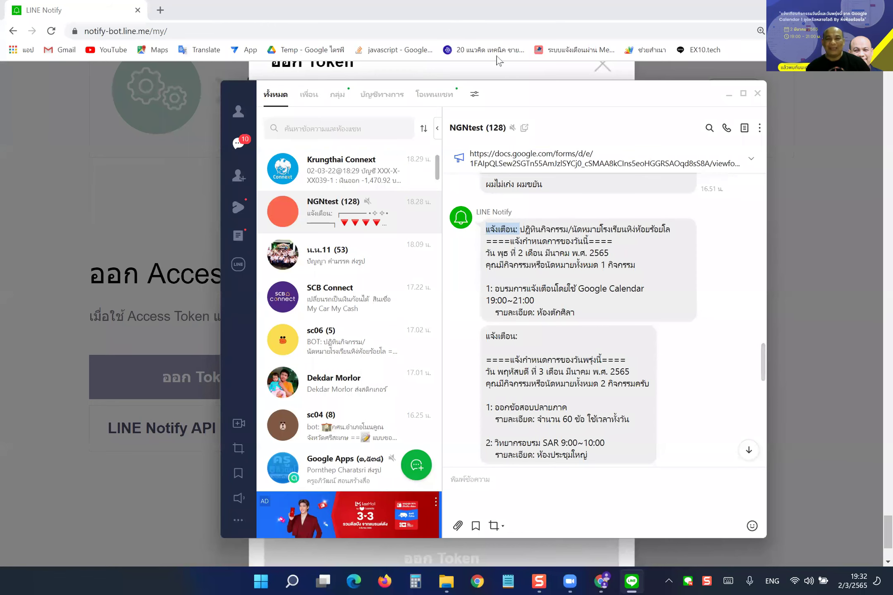
pyautogui.click(499, 72)
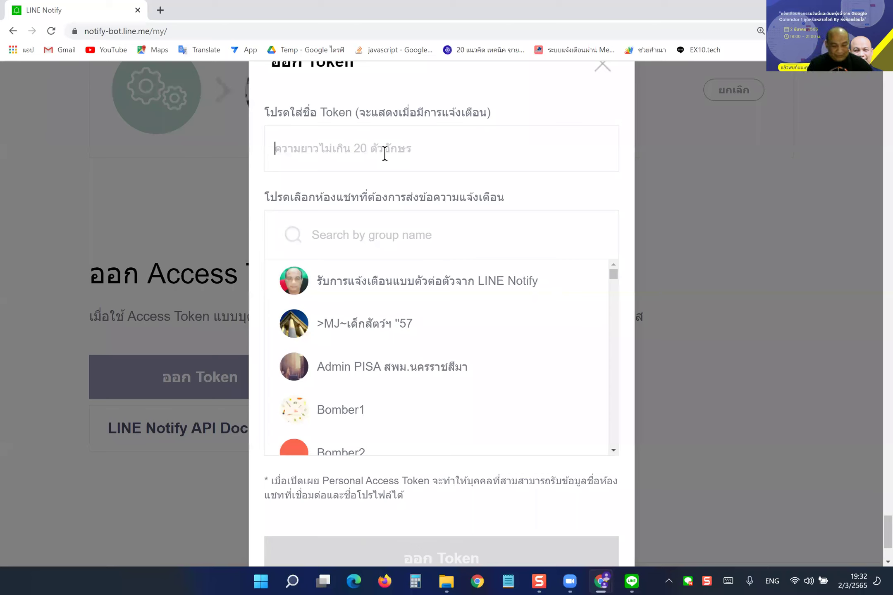
# Clear the mistyped text and enter แจ้งเตือน in Thai as the token name.
pyautogui.write('UDR')
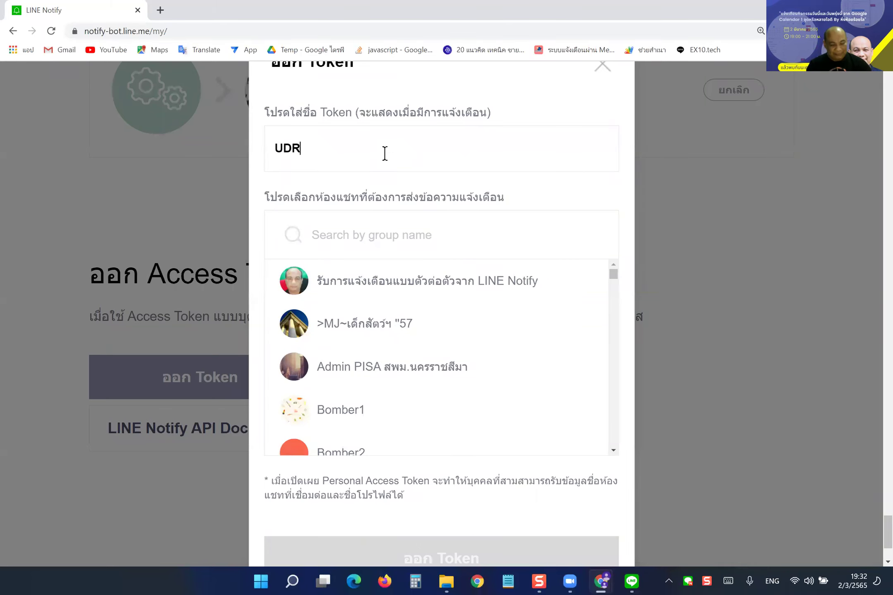
pyautogui.write('U:')
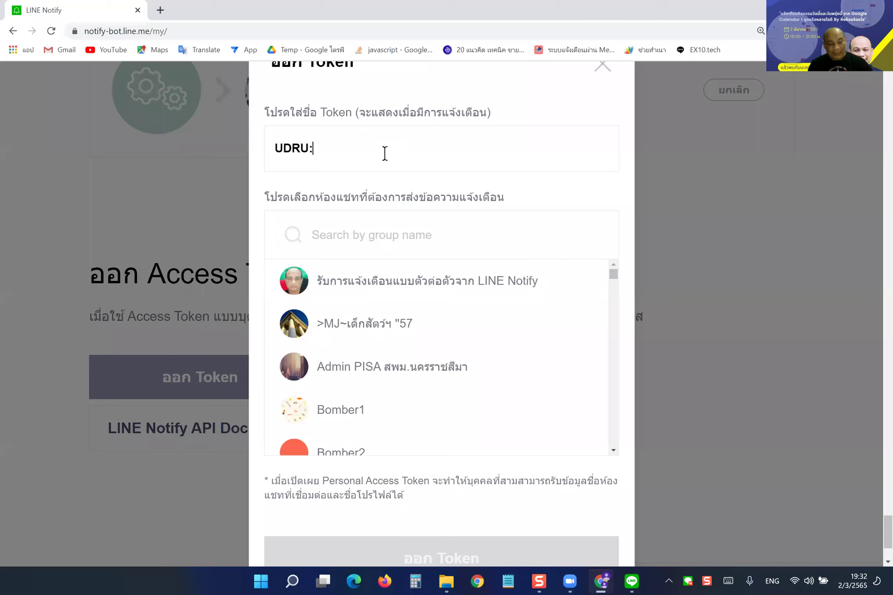
pyautogui.hotkey('ctrl', 'a')
pyautogui.write("c0h'")
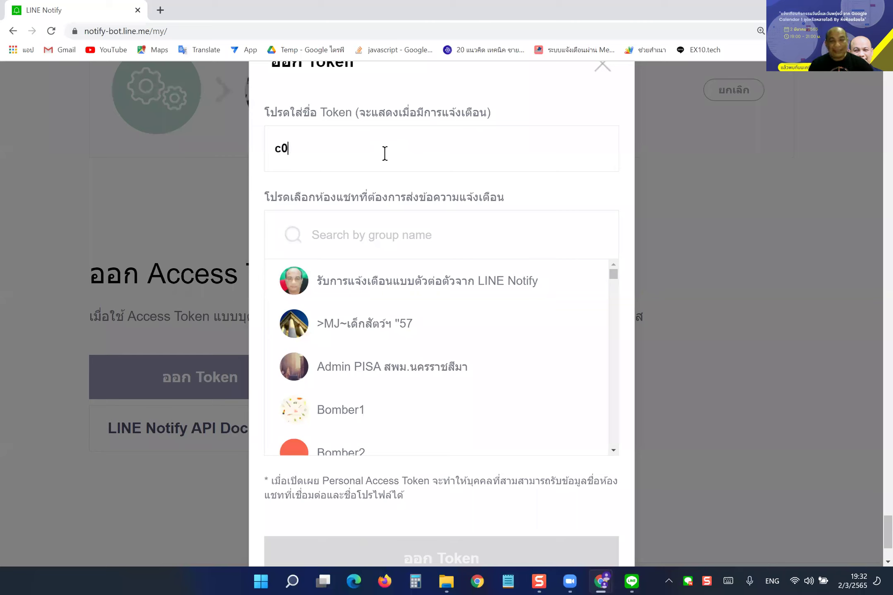
pyautogui.hotkey('ctrl', 'a')
pyautogui.write('c0')
pyautogui.press('BackSpace')
pyautogui.press('BackSpace')
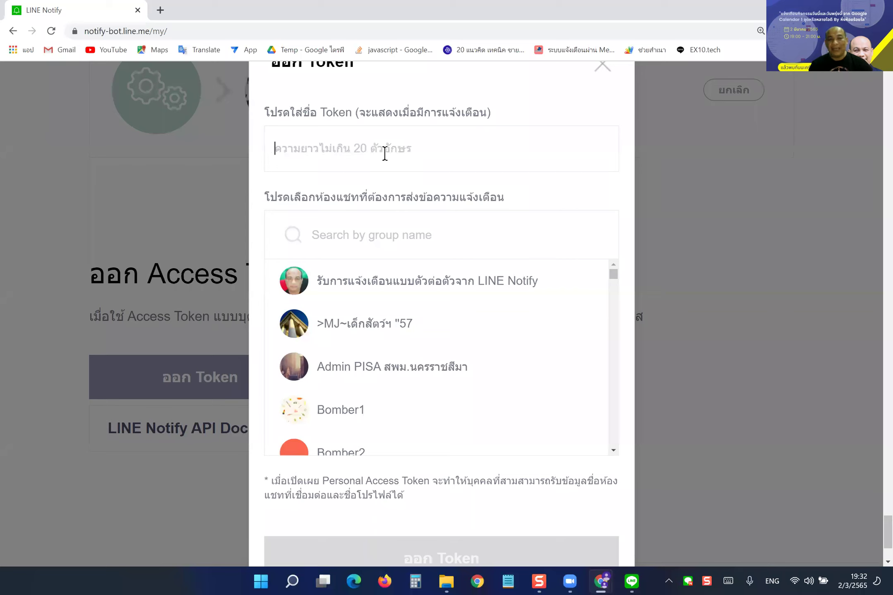
pyautogui.press('`')
pyautogui.write('แจ้งเตือน')
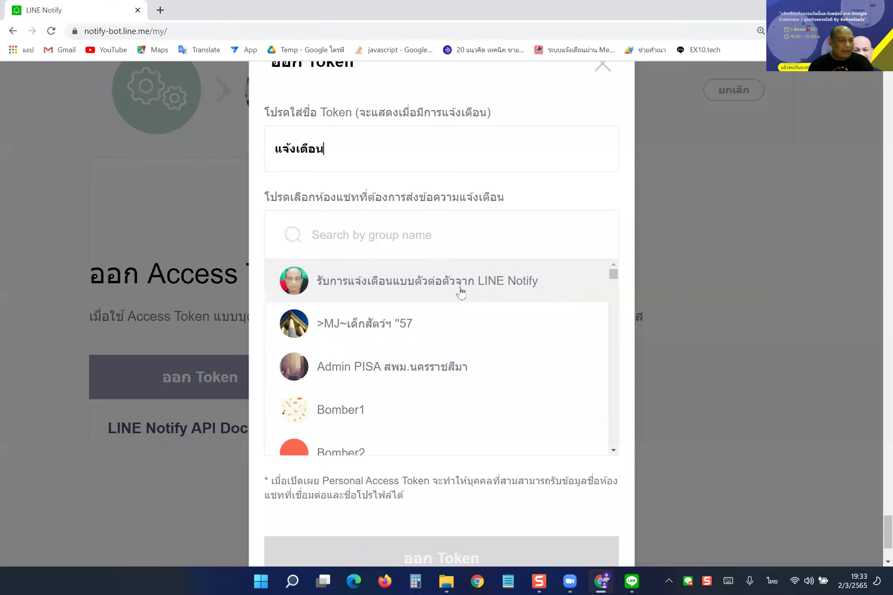
pyautogui.click(509, 292)
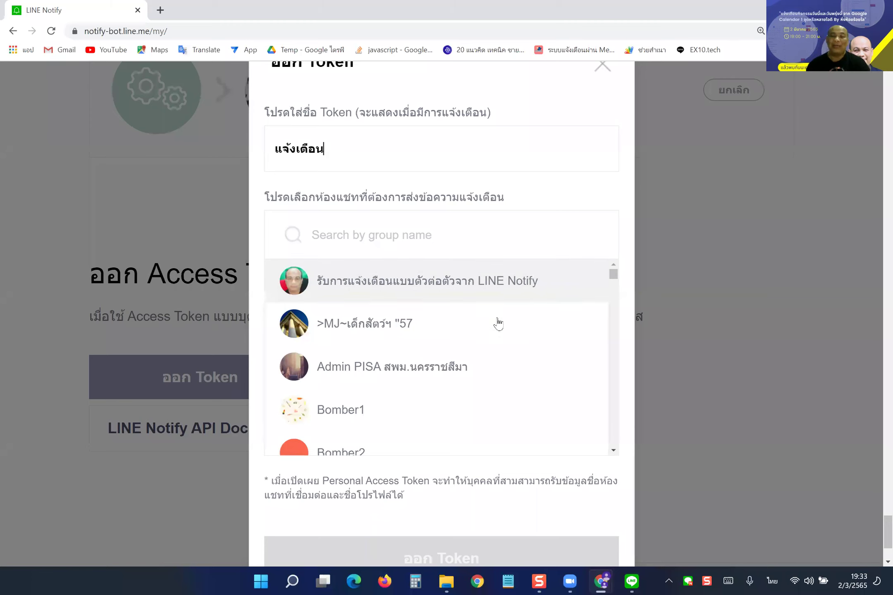
pyautogui.click(633, 581)
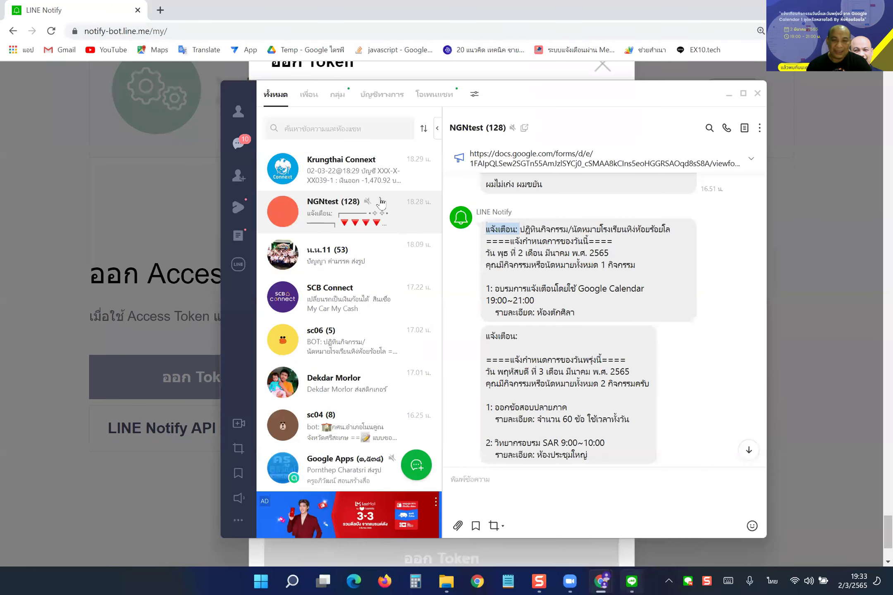
pyautogui.click(349, 127)
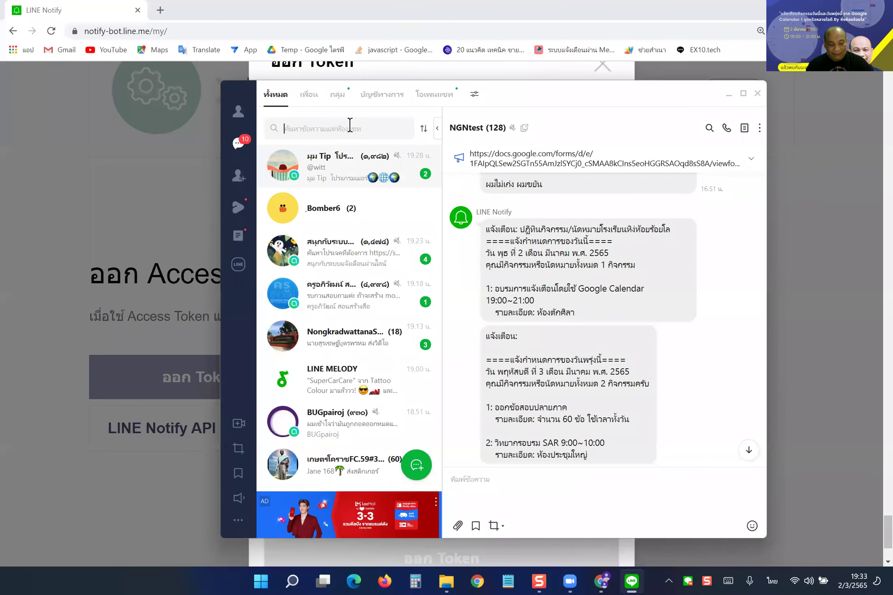
pyautogui.write('ศร')
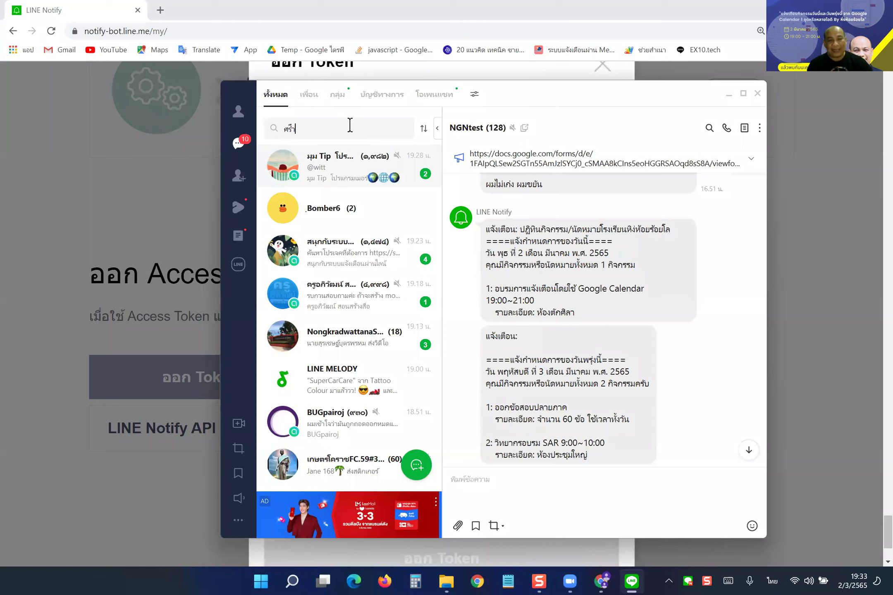
pyautogui.write('ำ')
pyautogui.press('`')
pyautogui.hotkey('ctrl', 'a')
pyautogui.write('line')
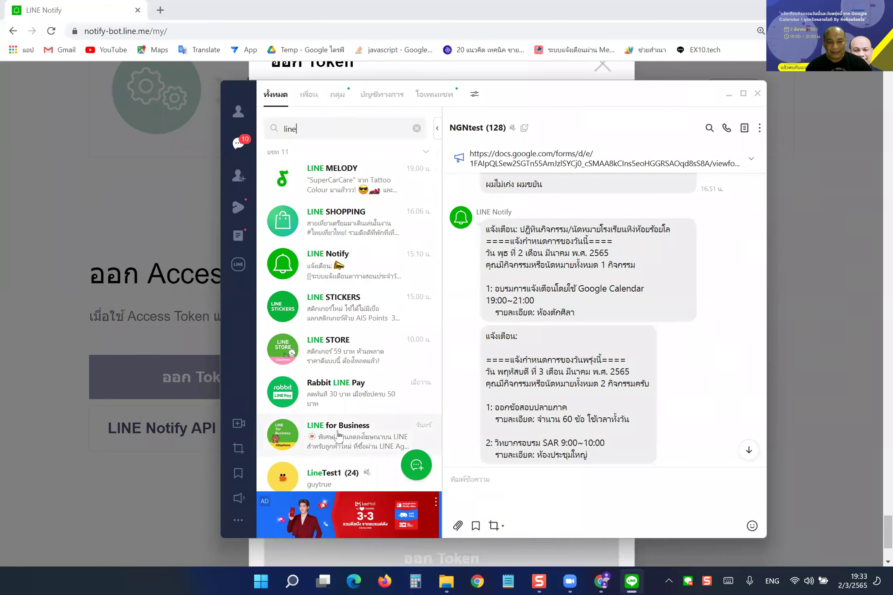
pyautogui.scroll(-3, 304, 459)
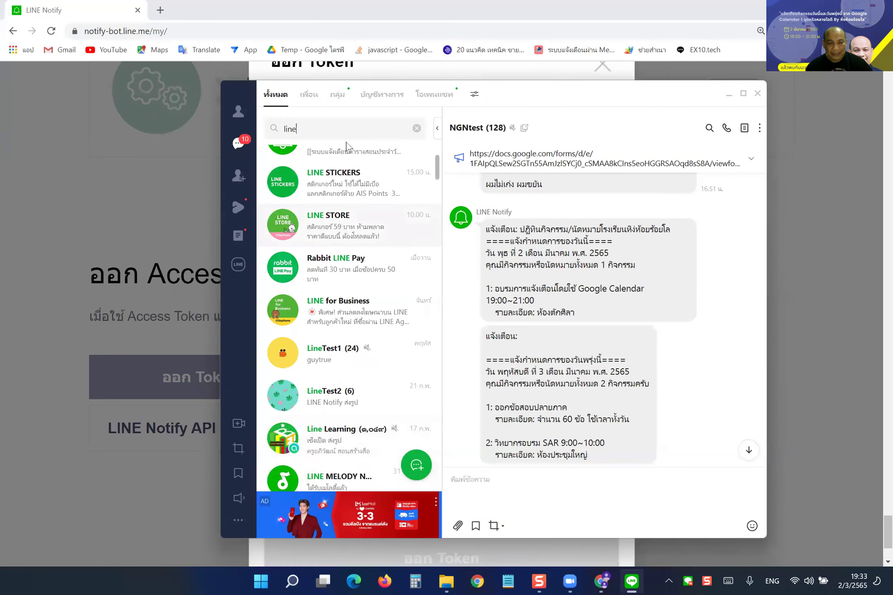
pyautogui.write('no')
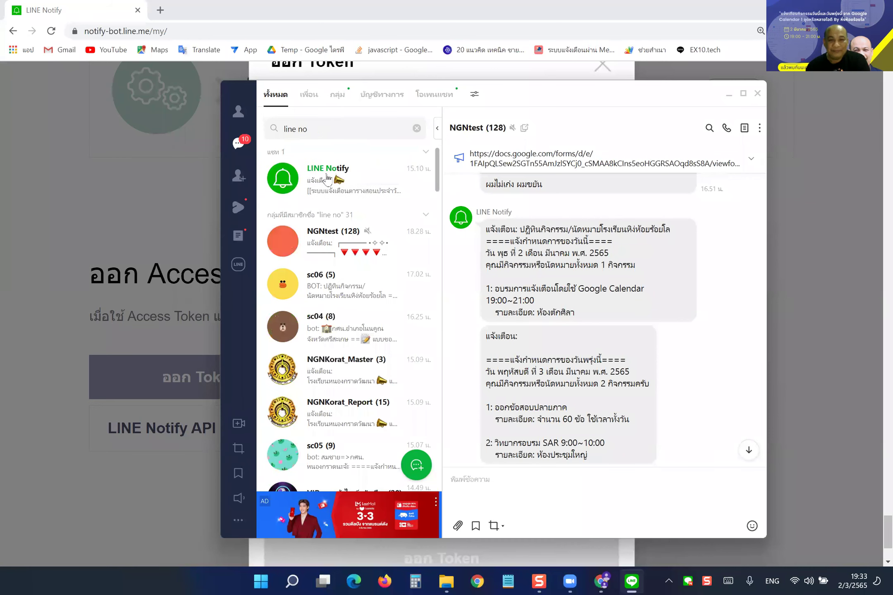
pyautogui.click(327, 183)
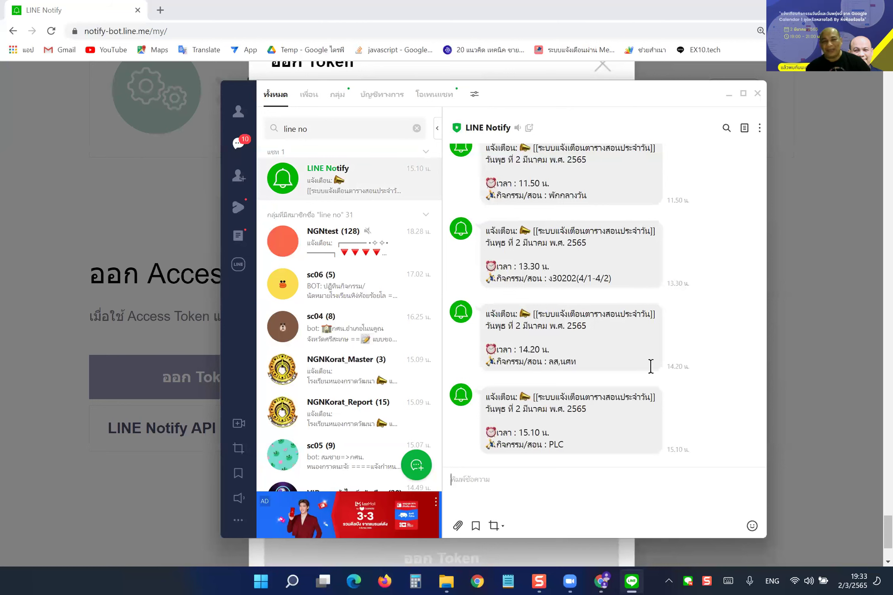
pyautogui.scroll(3, 558, 435)
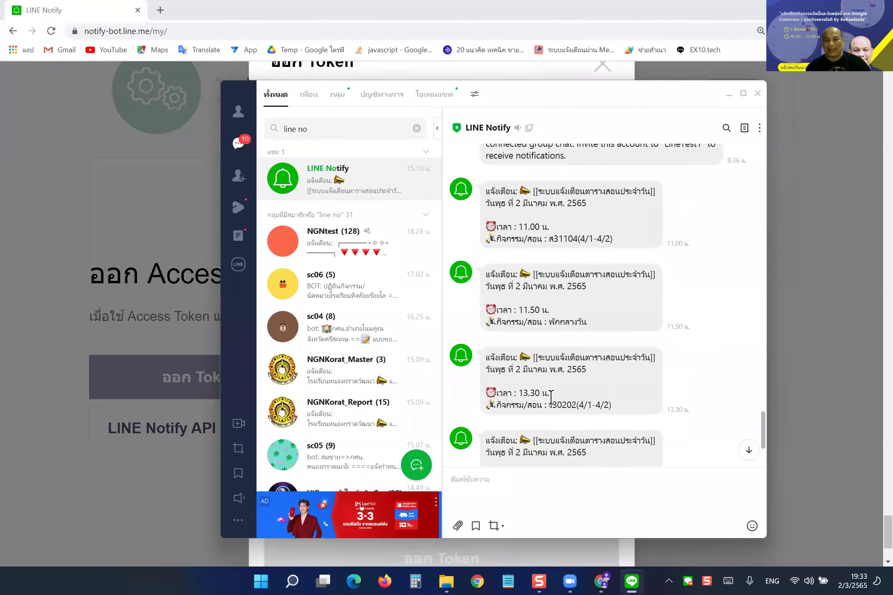
pyautogui.scroll(5, 548, 362)
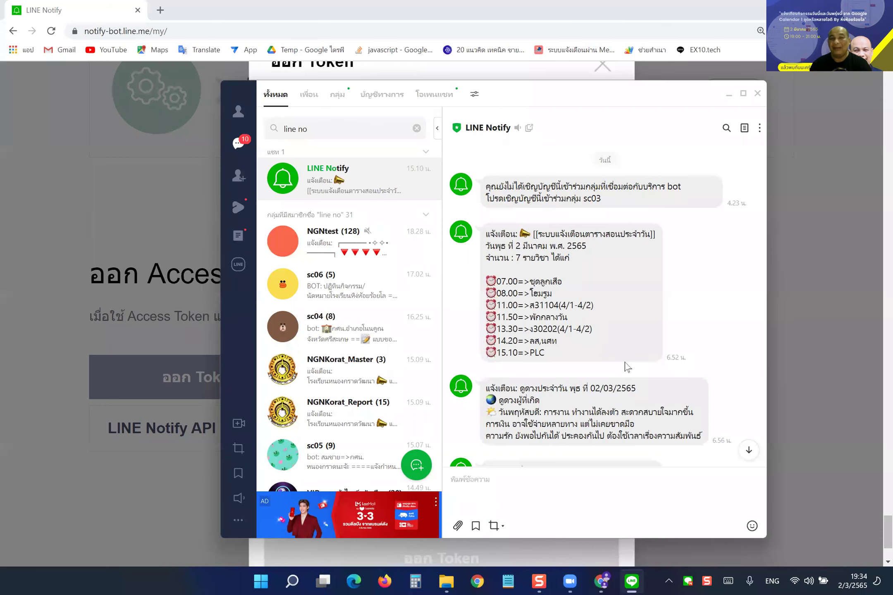
pyautogui.click(489, 73)
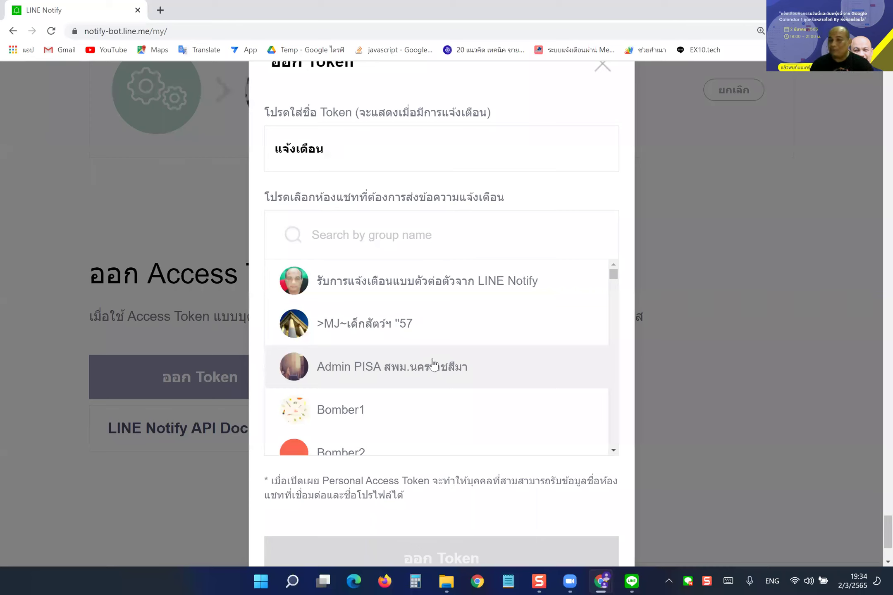
# Search chat rooms for 'bom', choose the Bomber6 group, and zoom out so the dialog fits.
pyautogui.moveTo(613, 279); pyautogui.dragTo(599, 335)
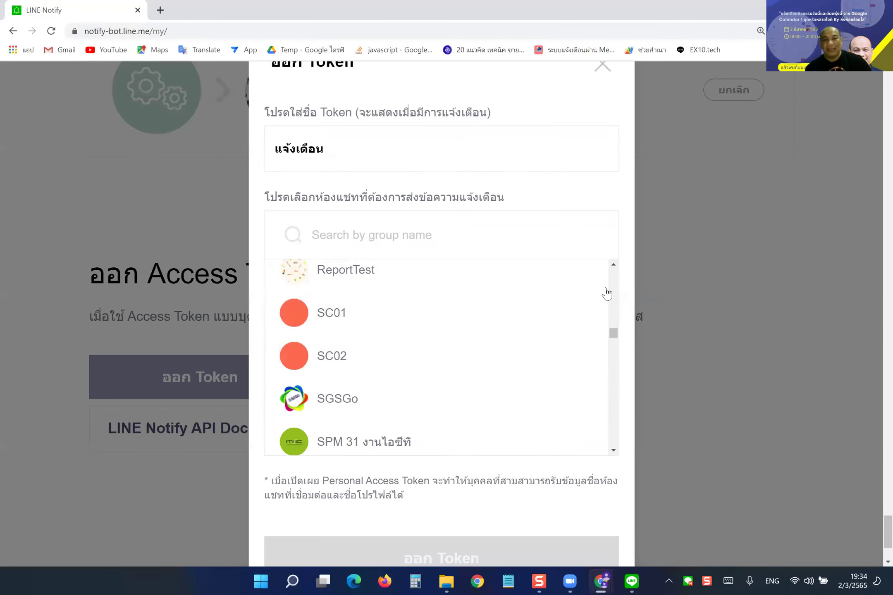
pyautogui.click(420, 228)
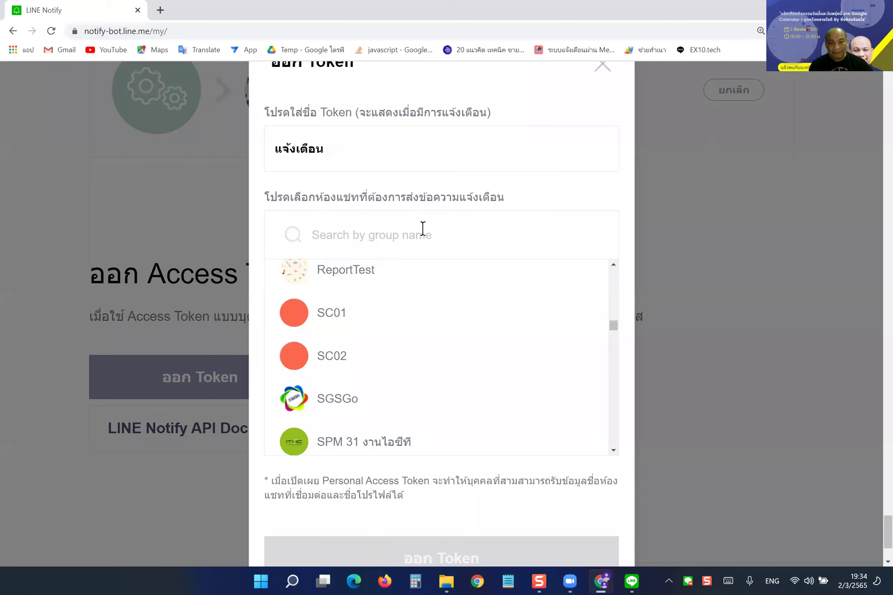
pyautogui.write('bom')
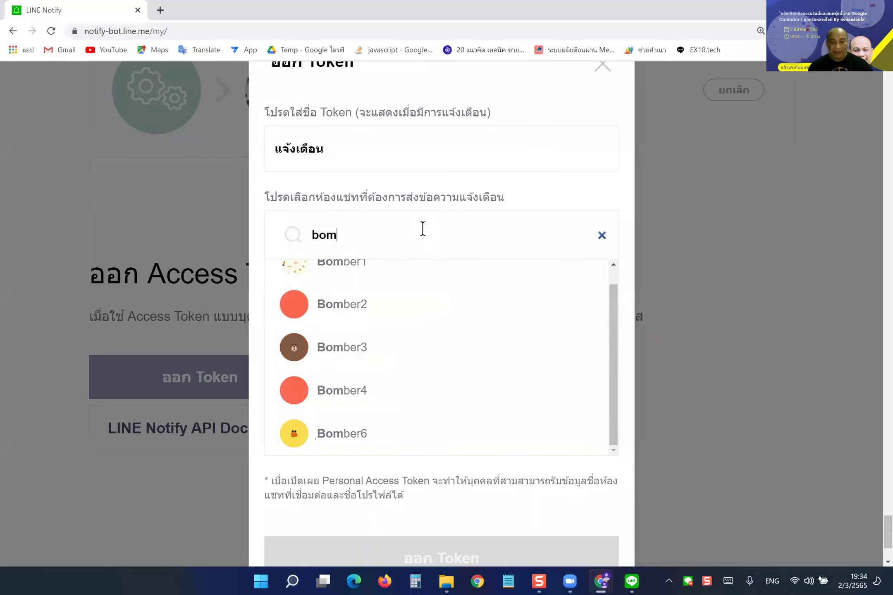
pyautogui.scroll(1, 612, 338)
pyautogui.scroll(-1, 612, 338)
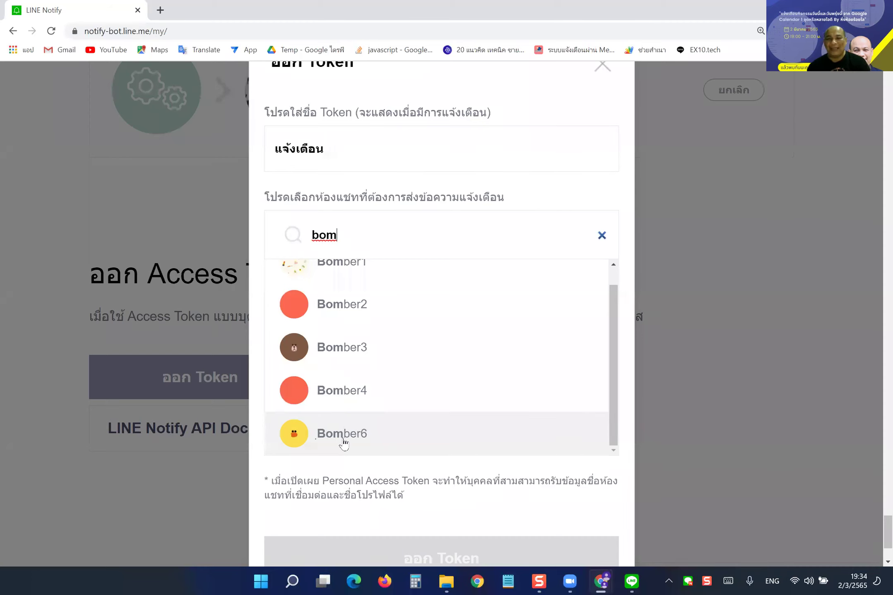
pyautogui.click(343, 440)
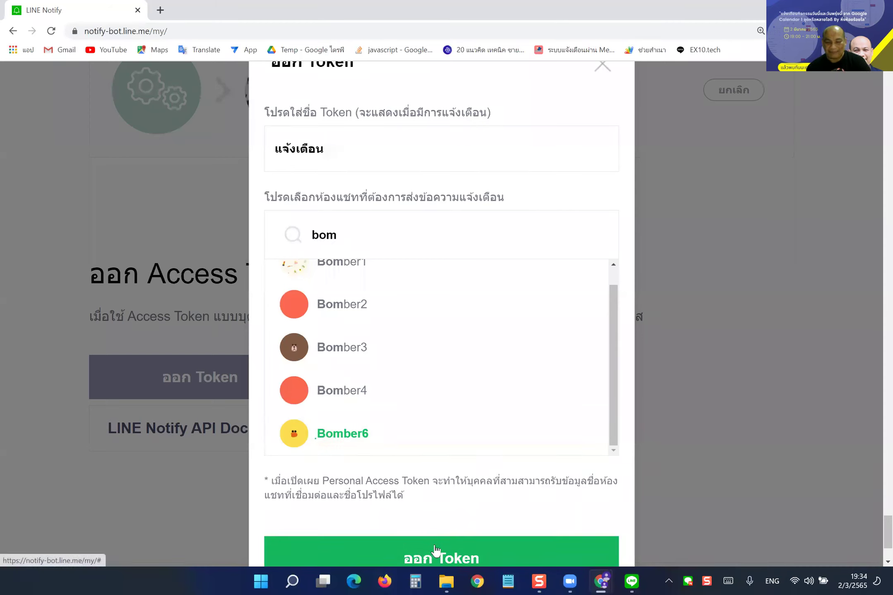
pyautogui.hotkey('ctrl', '-')
pyautogui.hotkey('ctrl', '-')
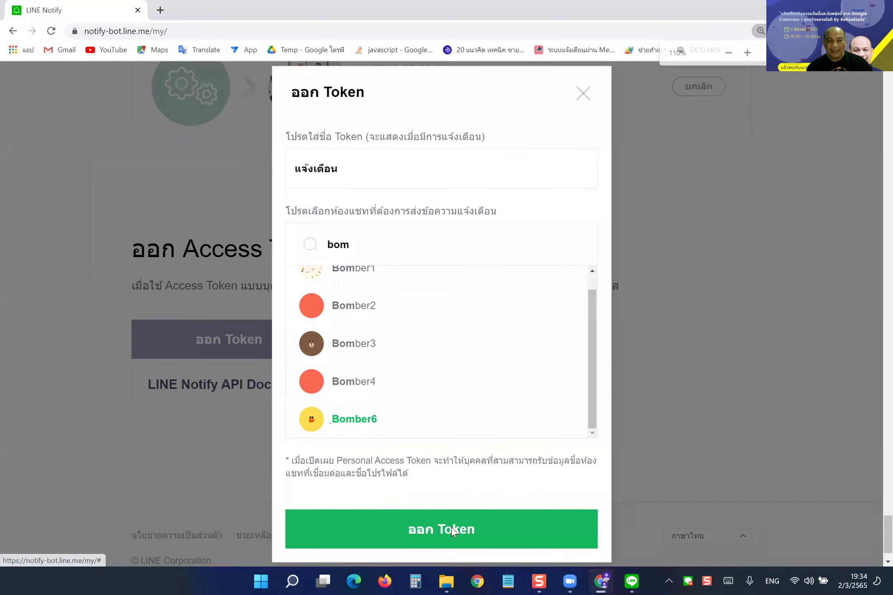
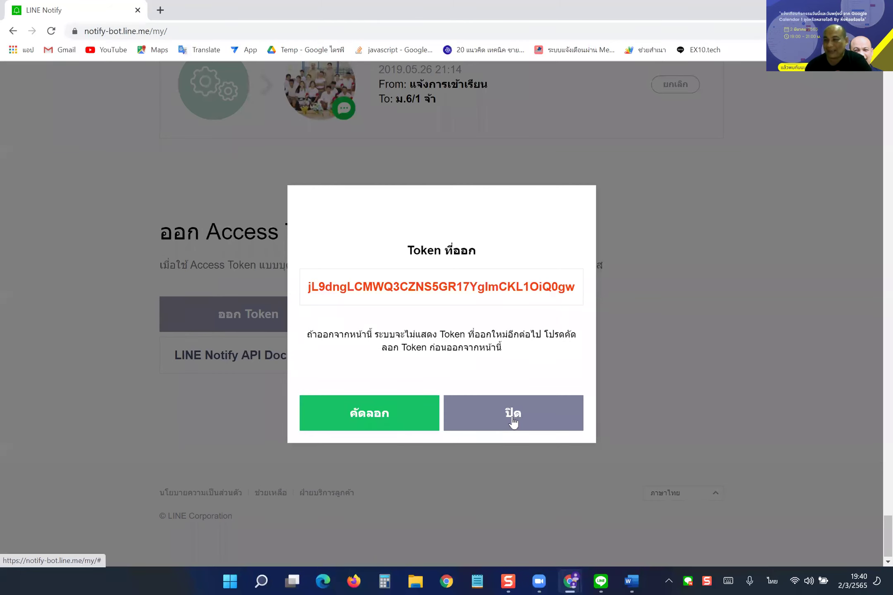
# Close the issued-token dialog and restore the LINE Notify browser window to a smaller size.
pyautogui.click(513, 420)
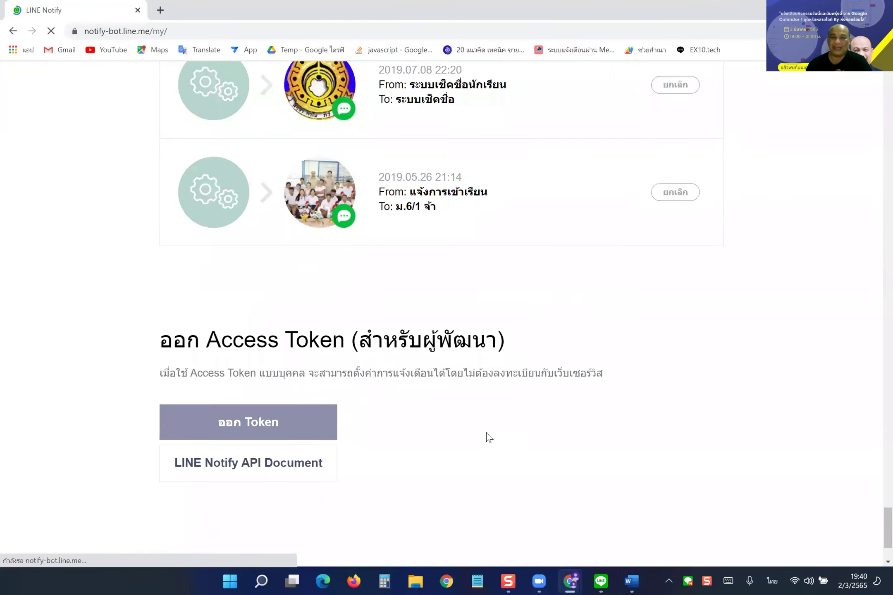
pyautogui.scroll(12, 548, 411)
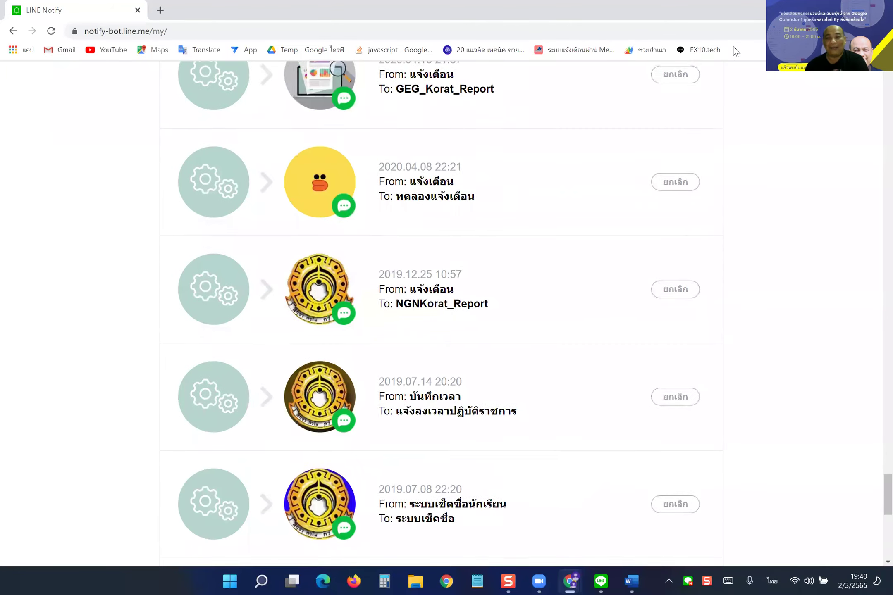
pyautogui.scroll(9, 442, 314)
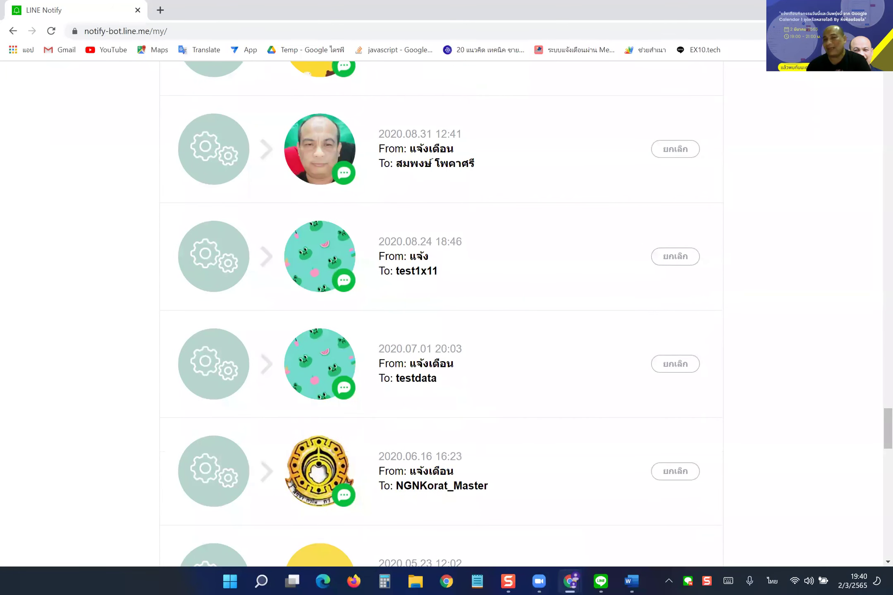
pyautogui.press('super+Down')
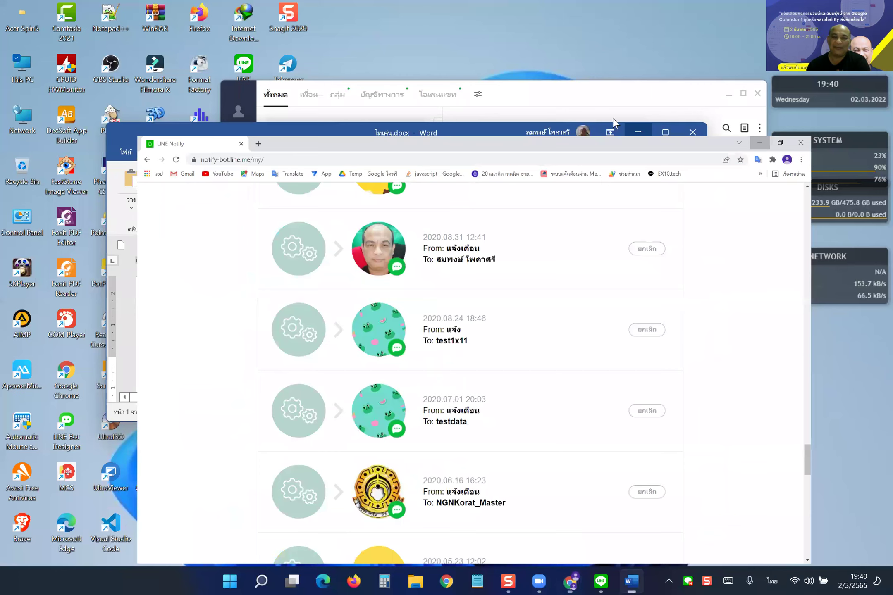
# Open the Bomber6 group chat in LINE and display its two-member list beside the chat.
pyautogui.click(608, 94)
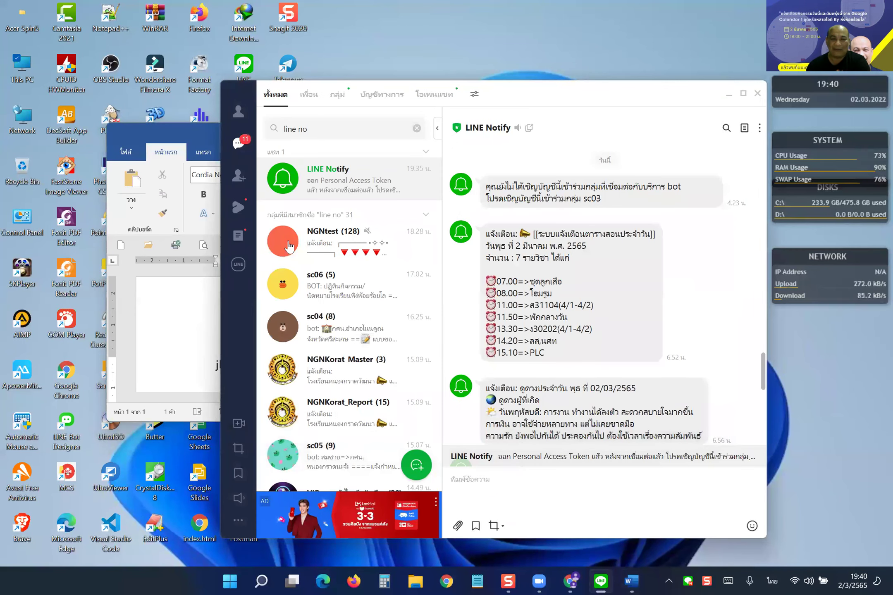
pyautogui.click(238, 177)
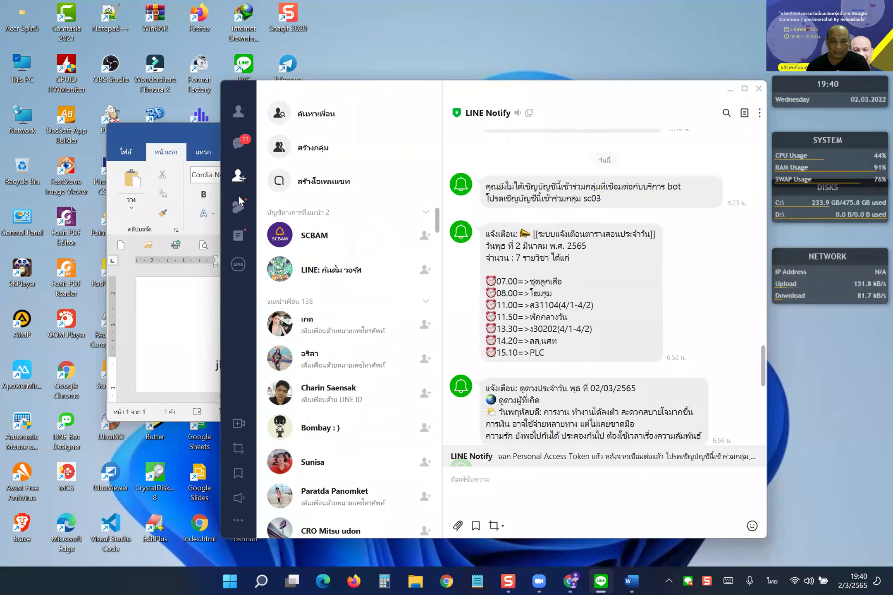
pyautogui.click(237, 145)
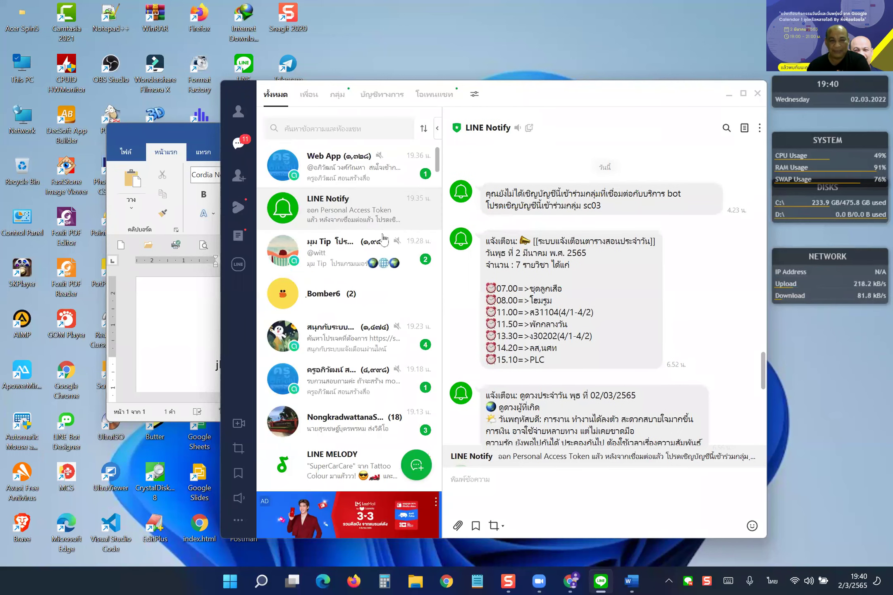
pyautogui.click(321, 303)
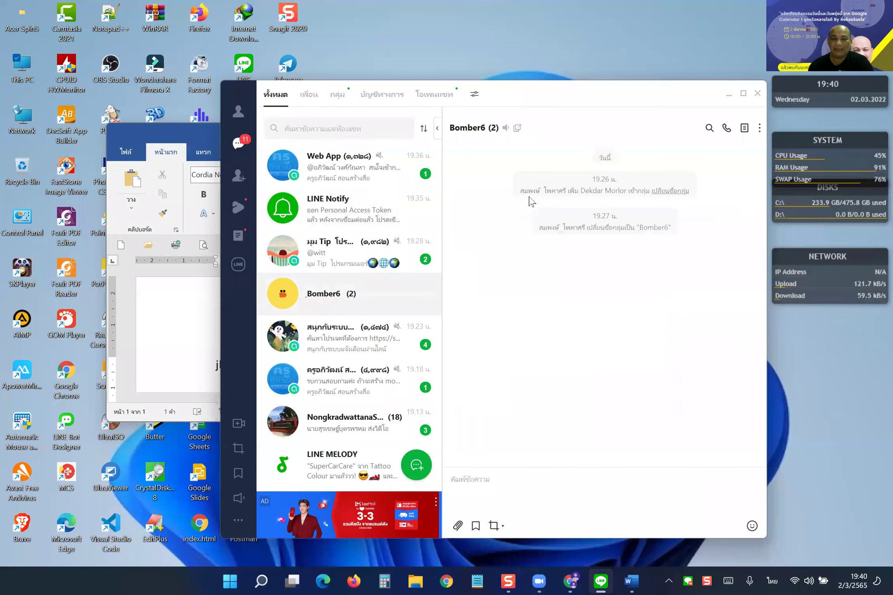
pyautogui.click(488, 129)
pyautogui.moveTo(155, 96); pyautogui.dragTo(572, 166)
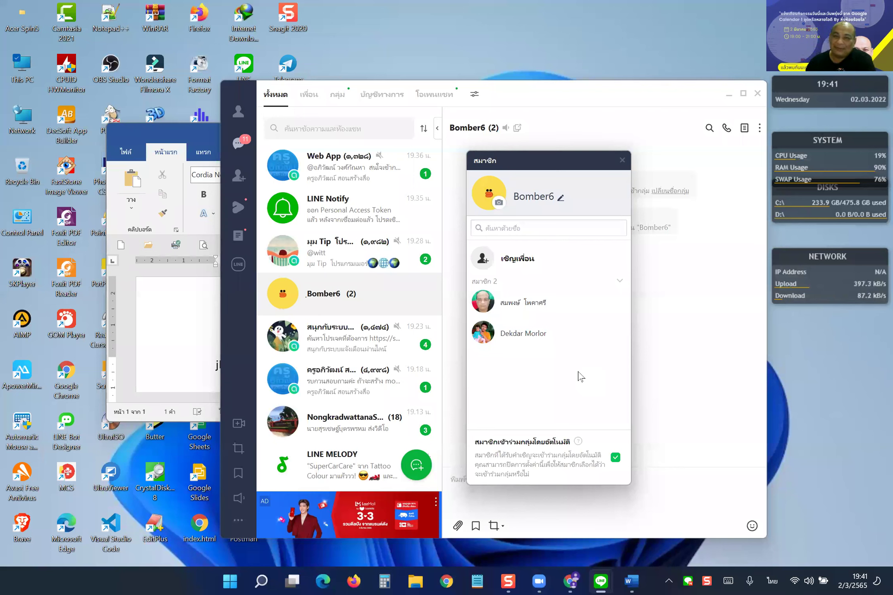
pyautogui.moveTo(533, 167); pyautogui.dragTo(568, 167)
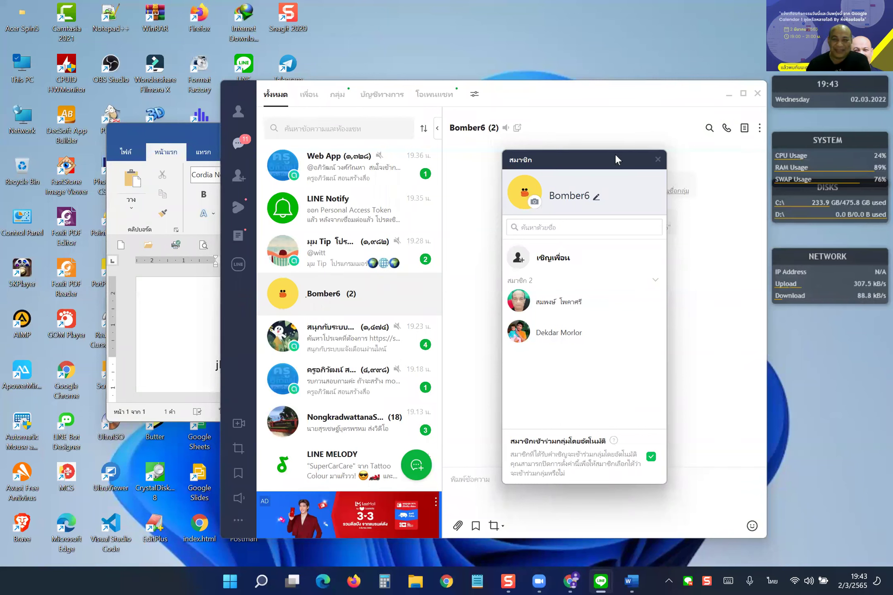
pyautogui.moveTo(604, 161); pyautogui.dragTo(585, 157)
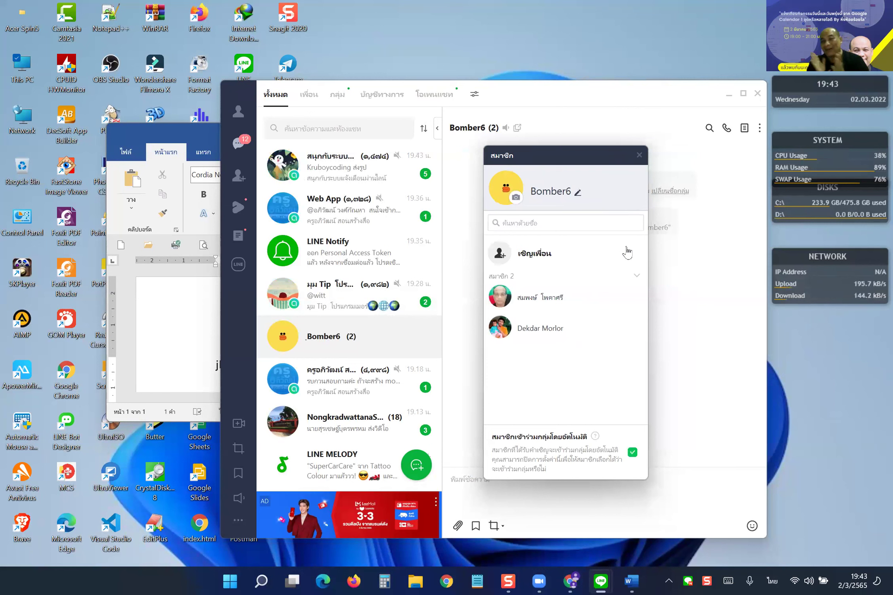
# Start inviting friends to Bomber6 and search the friend list for 'line'.
pyautogui.click(500, 254)
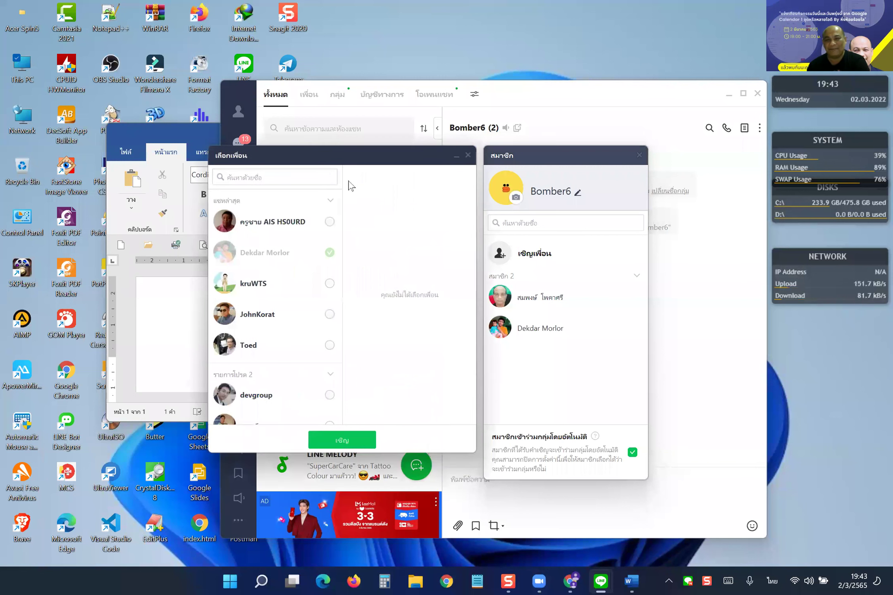
pyautogui.moveTo(366, 165); pyautogui.dragTo(468, 195)
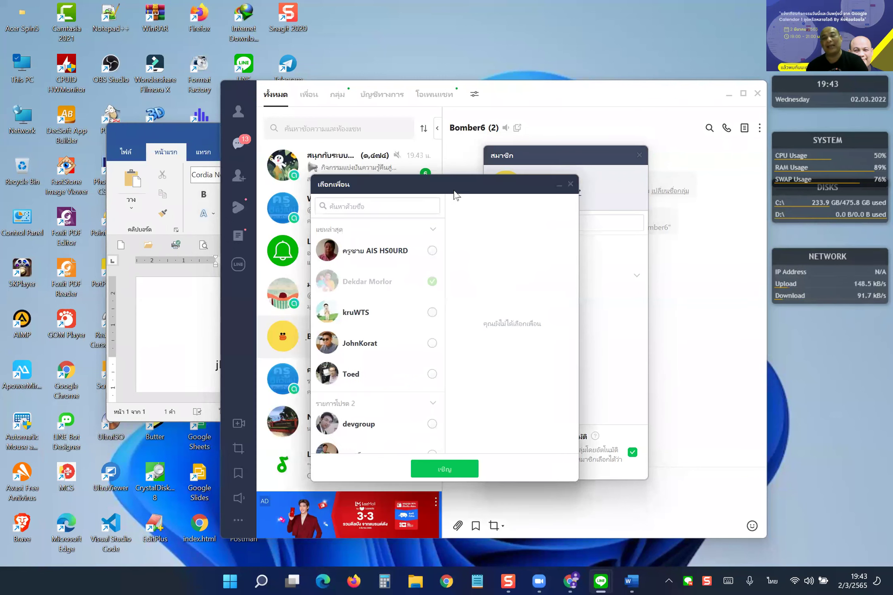
pyautogui.click(466, 216)
pyautogui.write('สรี')
pyautogui.press('BackSpace')
pyautogui.press('BackSpace')
pyautogui.press('BackSpace')
pyautogui.press('`')
pyautogui.write('lin')
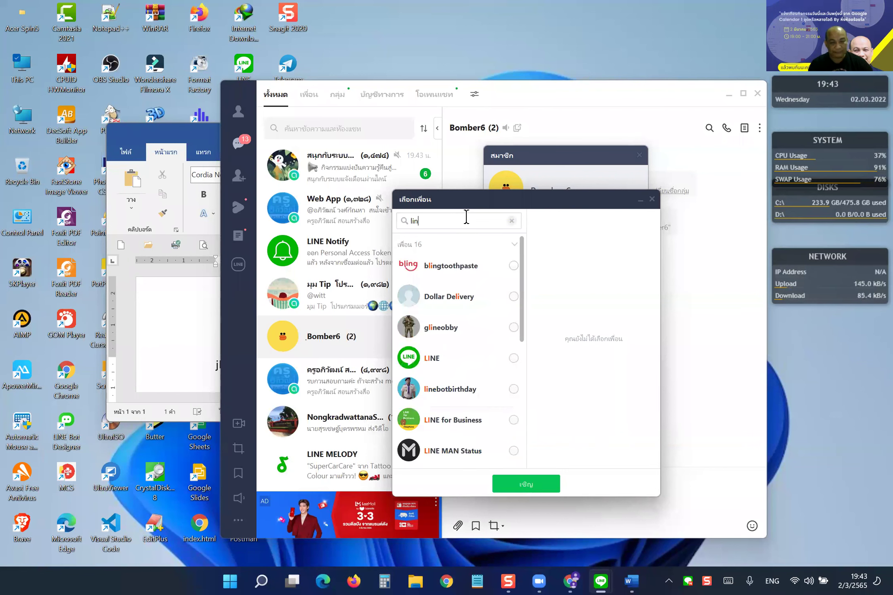
pyautogui.write('e')
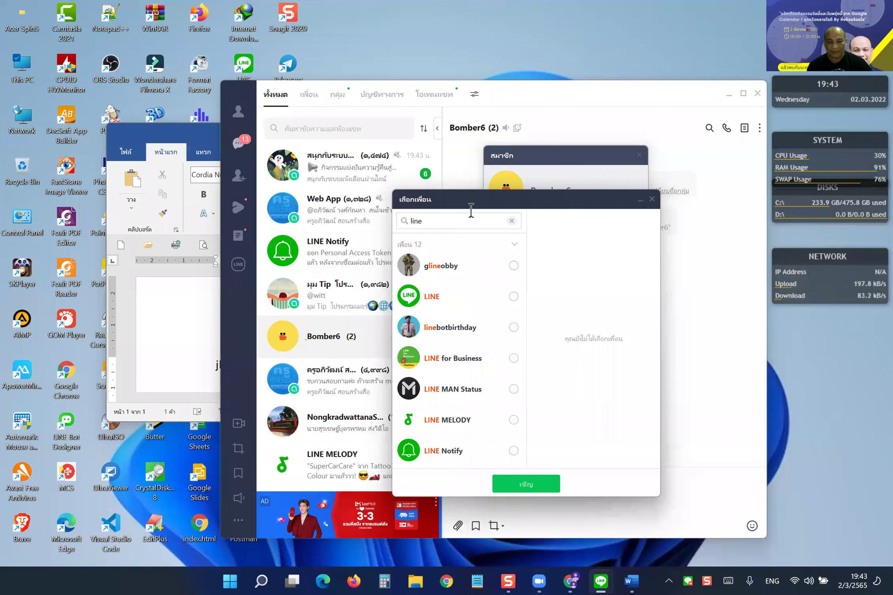
# Invite LINE Notify into Bomber6, then close the members panel.
pyautogui.click(514, 452)
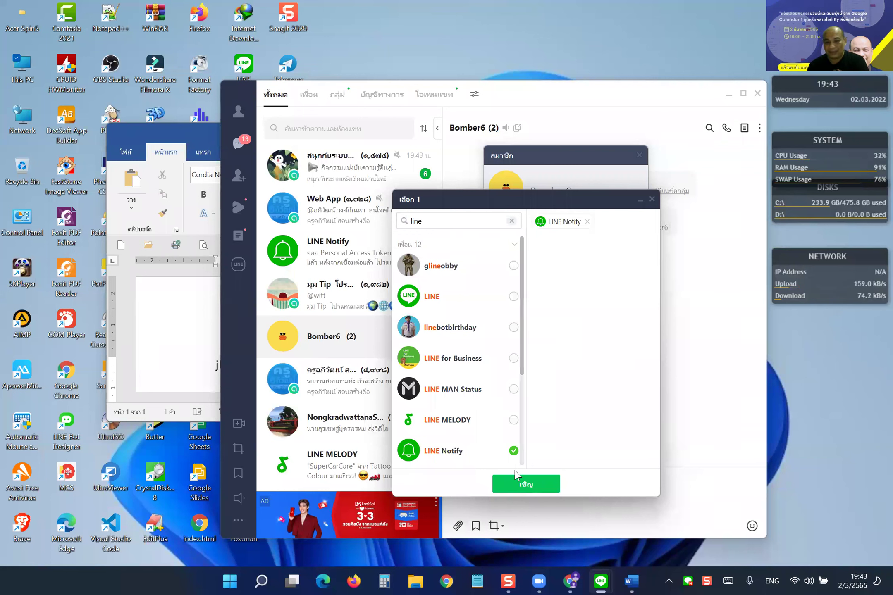
pyautogui.click(523, 486)
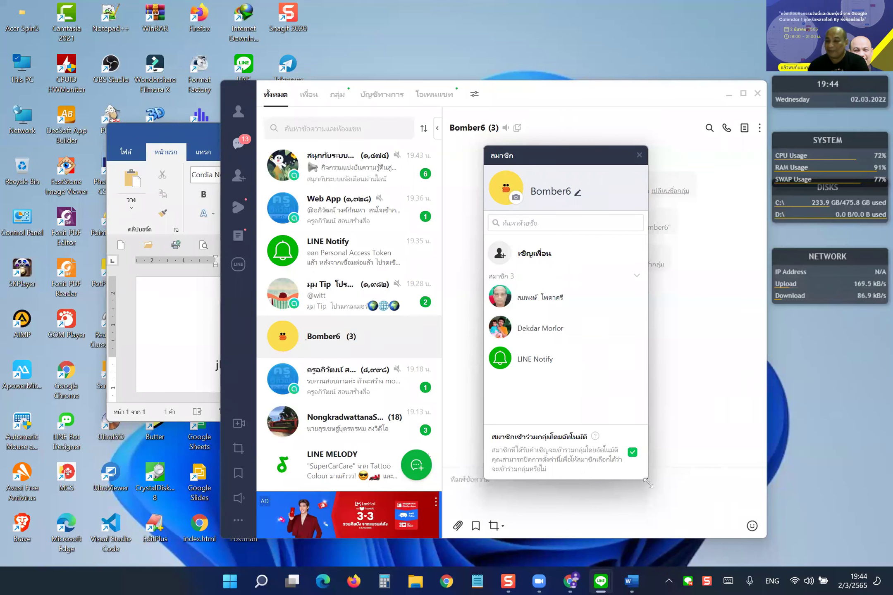
pyautogui.moveTo(650, 484); pyautogui.dragTo(717, 480)
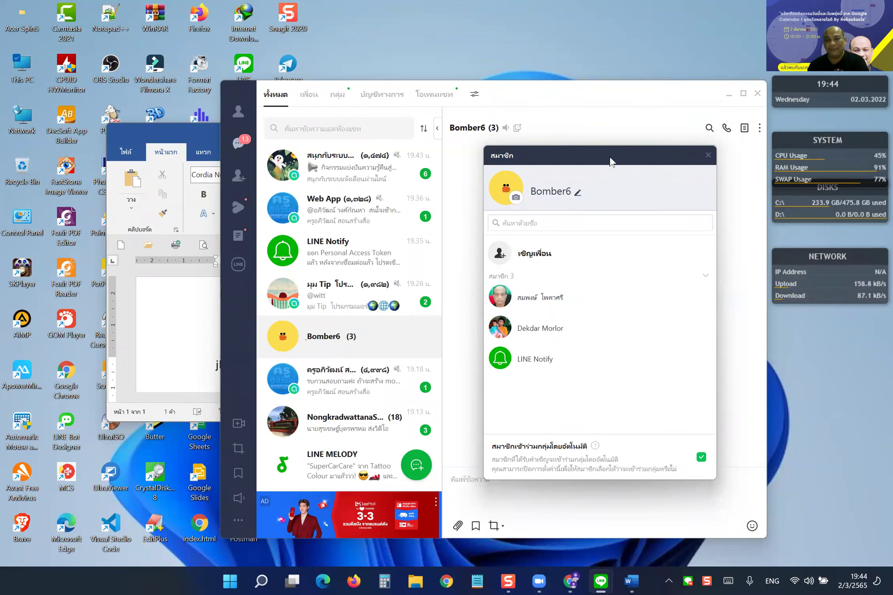
pyautogui.moveTo(611, 161); pyautogui.dragTo(344, 88)
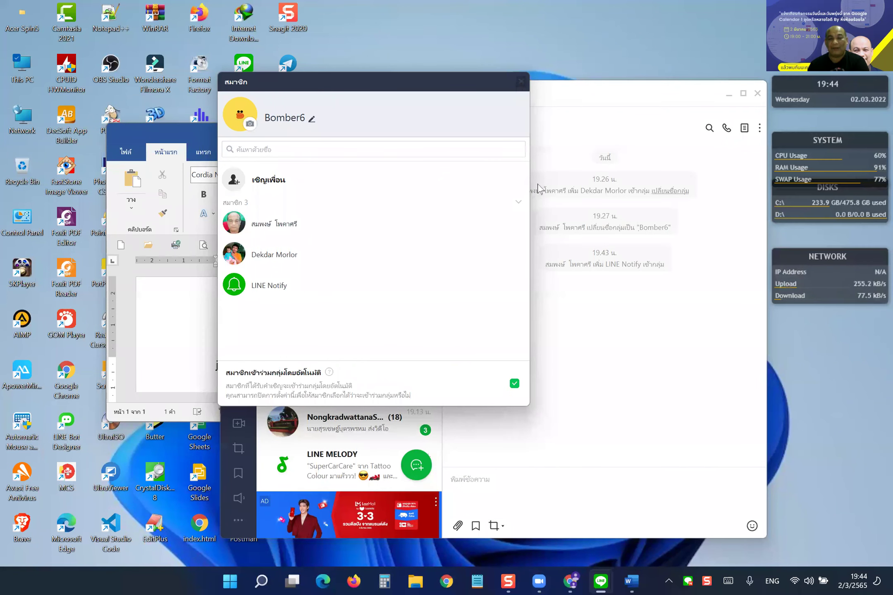
pyautogui.click(523, 82)
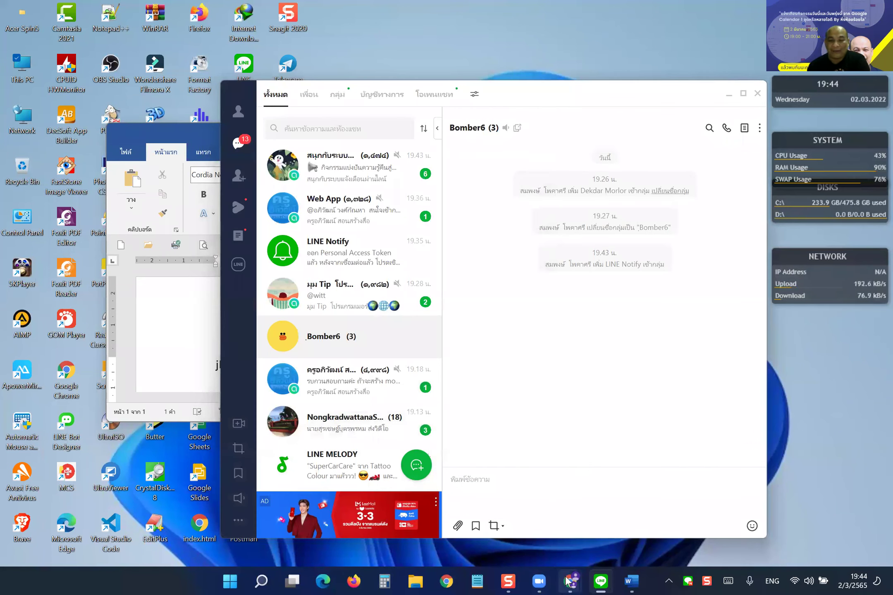
# Switch to the CalendarNotify spreadsheet window in Chrome.
pyautogui.moveTo(568, 581)
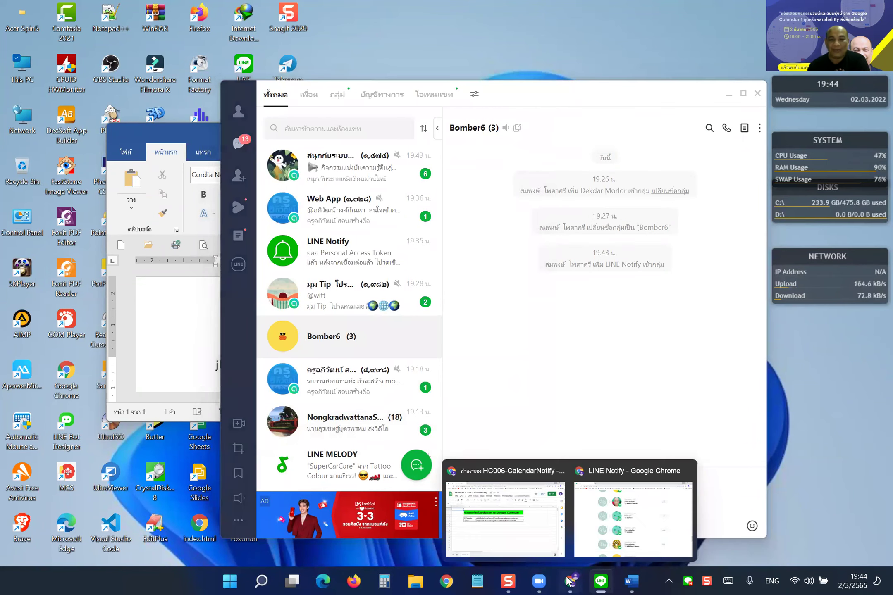
pyautogui.click(511, 551)
pyautogui.click(411, 393)
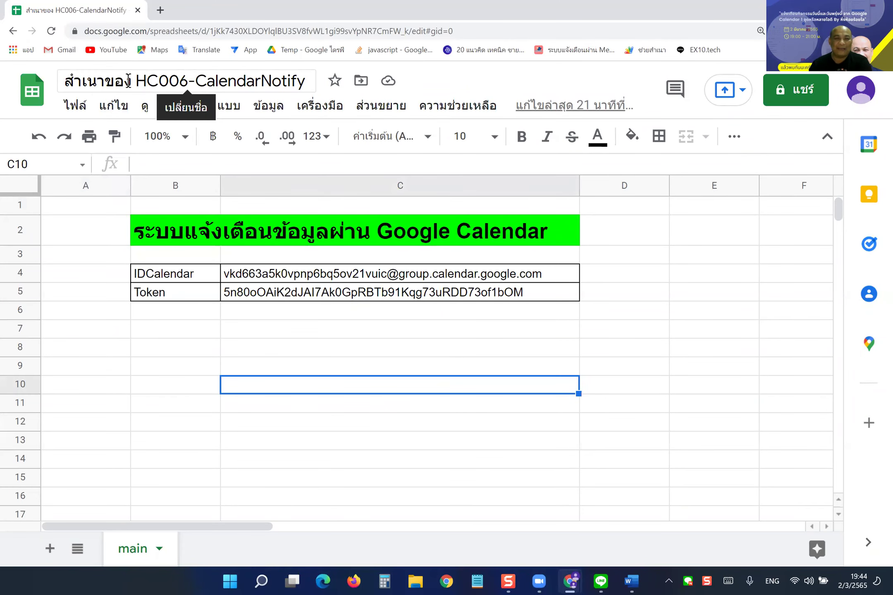
# Replace the title's 'สำเนาของ' prefix with 'ABC-', naming the sheet ABC-HC006-CalendarNotify.
pyautogui.moveTo(62, 81); pyautogui.dragTo(136, 81)
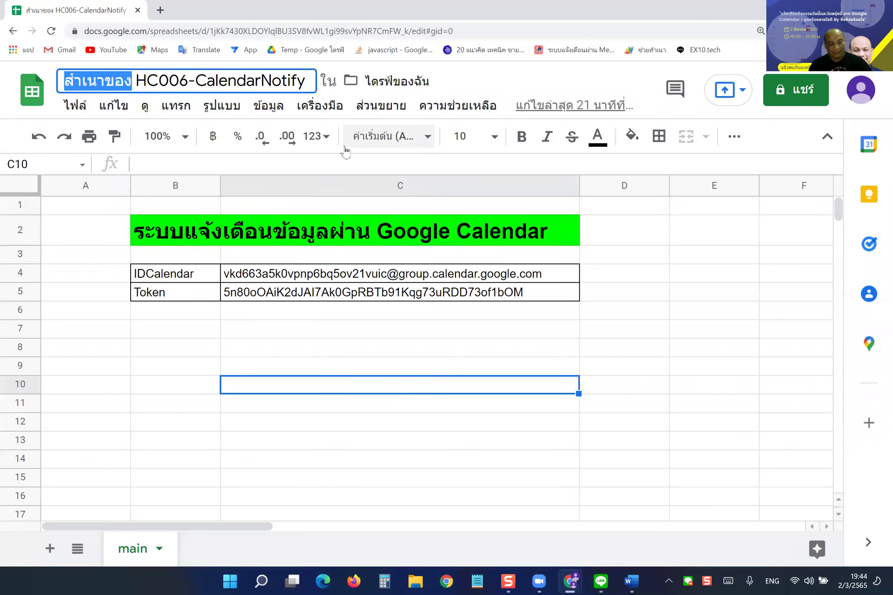
pyautogui.write('HH')
pyautogui.press('BackSpace')
pyautogui.press('BackSpace')
pyautogui.write('ABC')
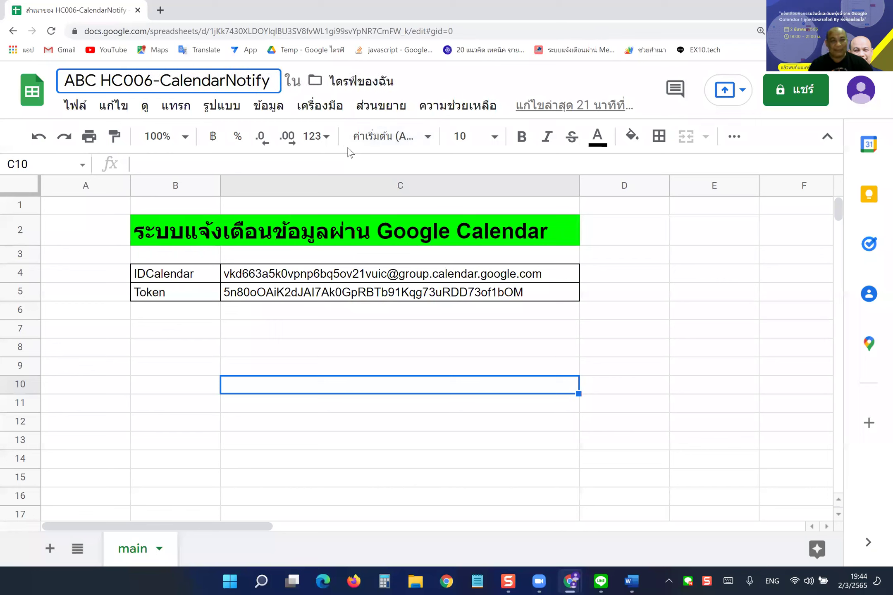
pyautogui.write('-')
pyautogui.press('Delete')
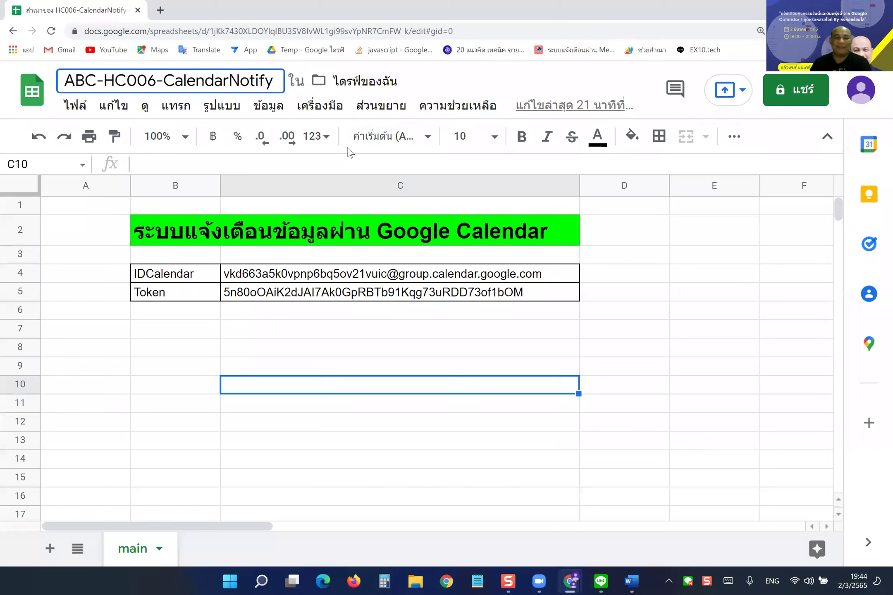
pyautogui.press('Return')
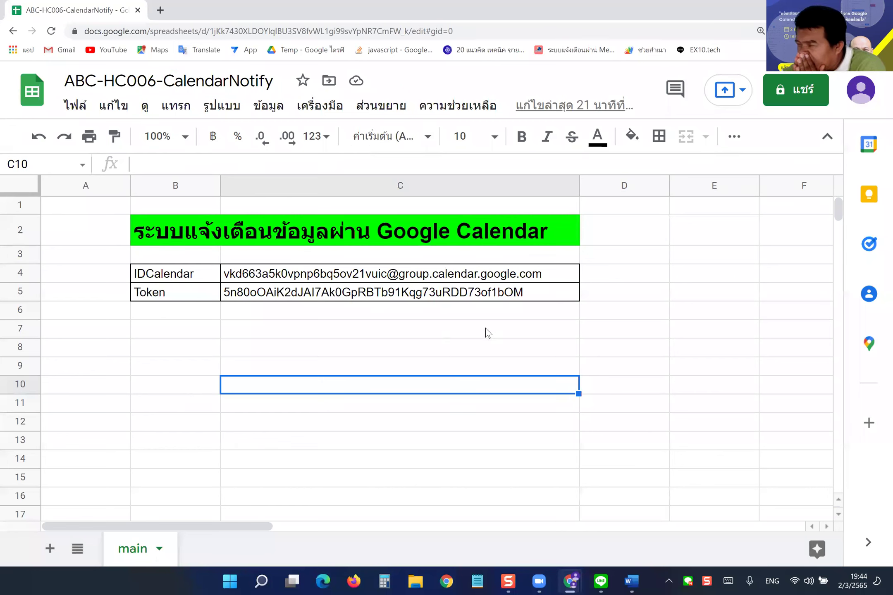
pyautogui.click(326, 295)
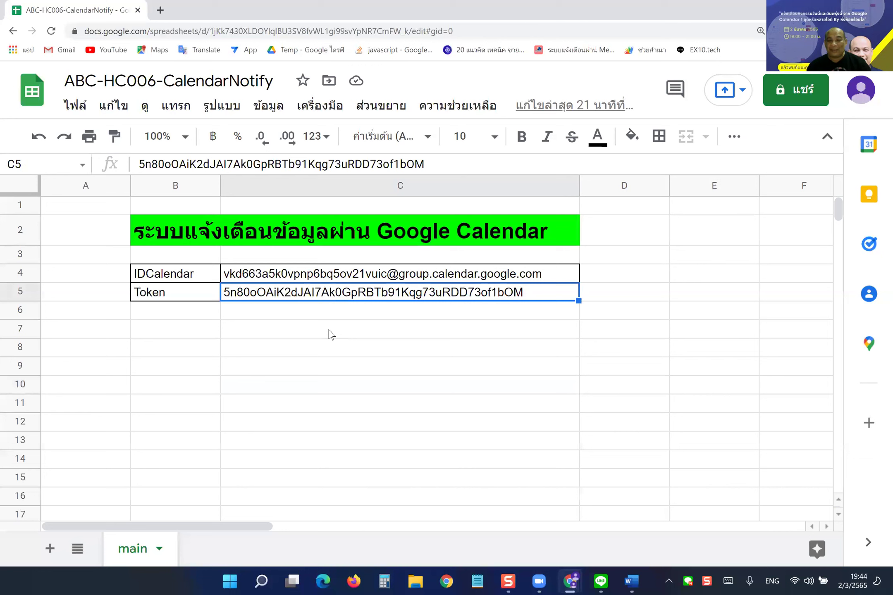
# Clear the old token from cell C5 and paste the new LINE Notify token.
pyautogui.click(600, 582)
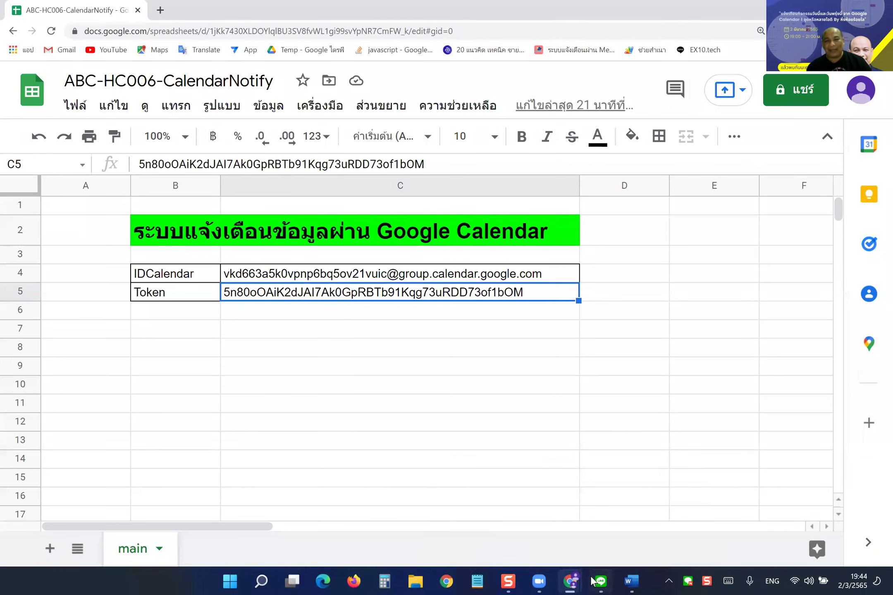
pyautogui.click(158, 352)
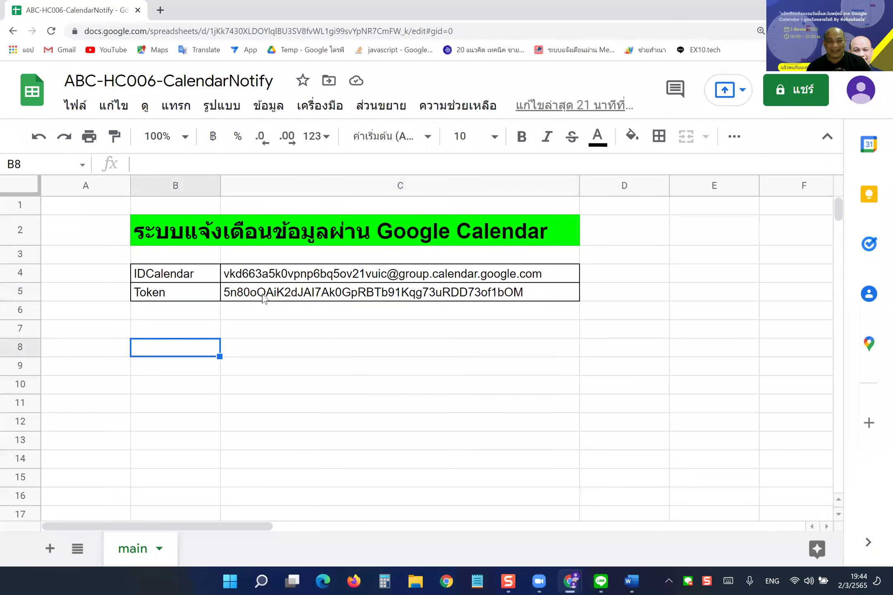
pyautogui.click(264, 299)
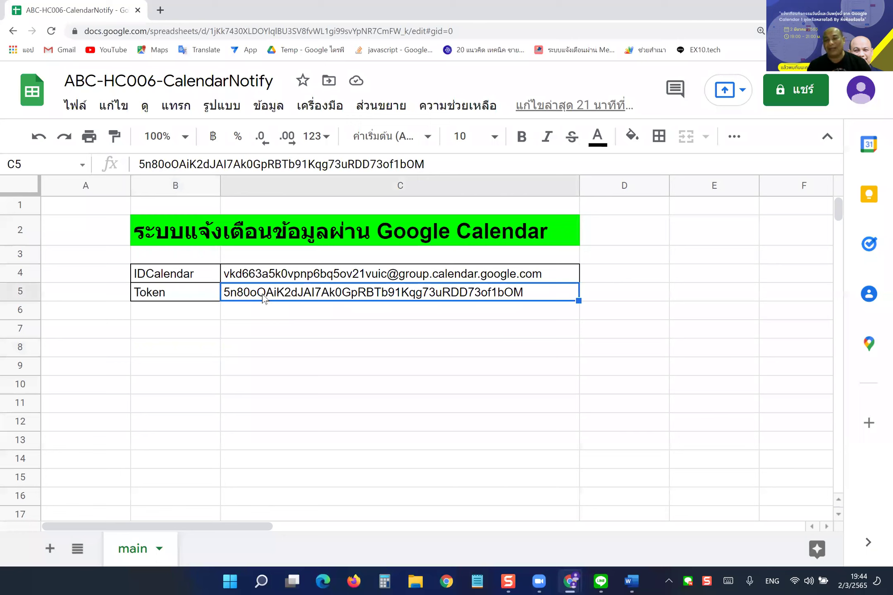
pyautogui.press('Down')
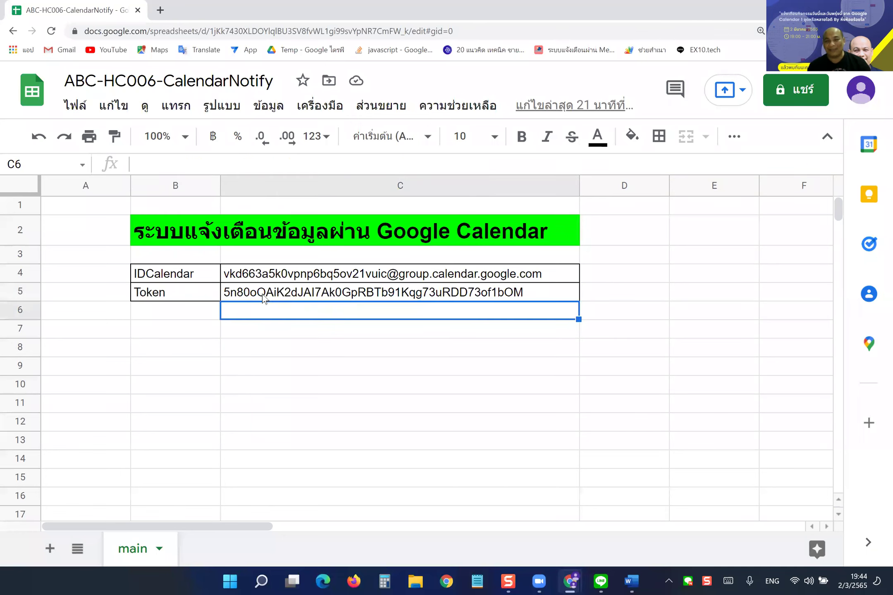
pyautogui.press('Up')
pyautogui.press('Delete')
pyautogui.press('Down')
pyautogui.press('Up')
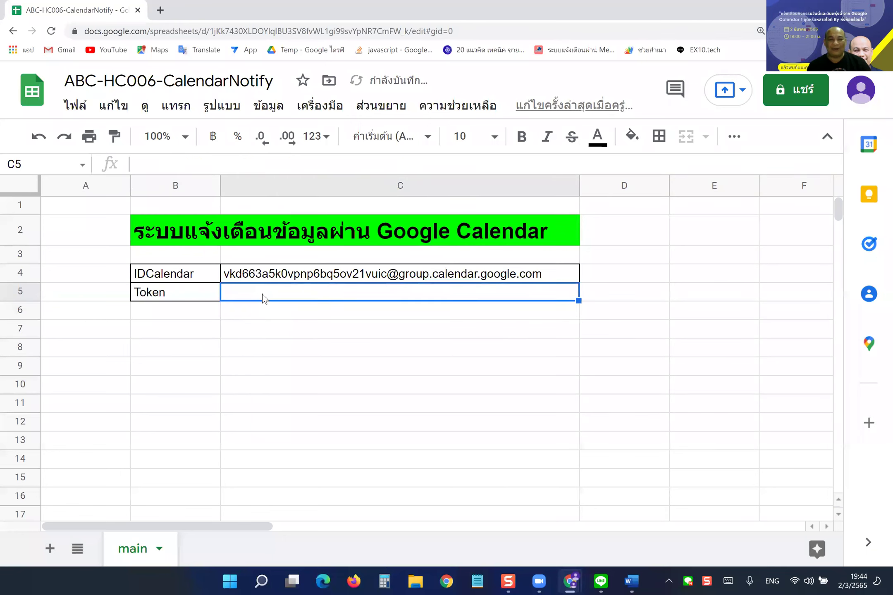
pyautogui.hotkey('ctrl', 'v')
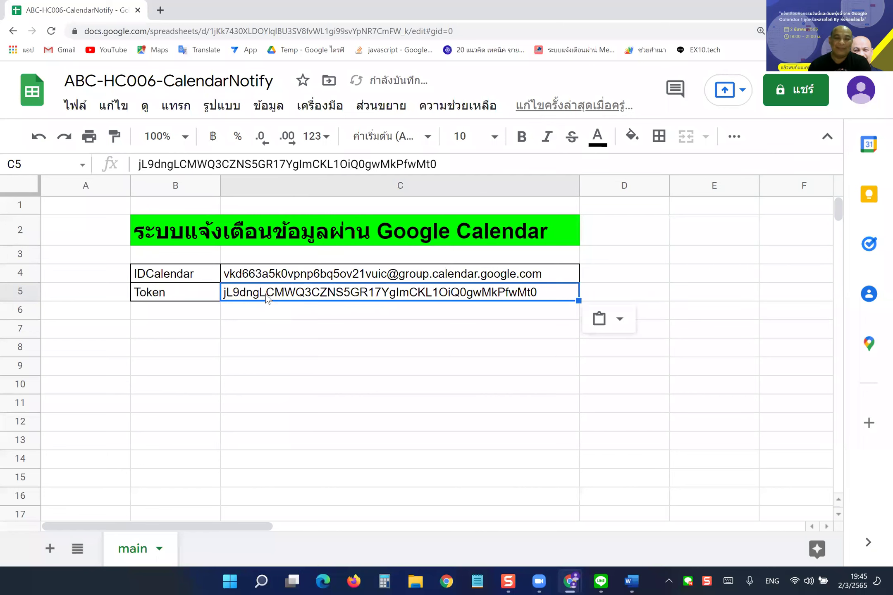
# Look over the Edit menu's paste options, then close it without changes.
pyautogui.click(124, 108)
pyautogui.moveTo(145, 294)
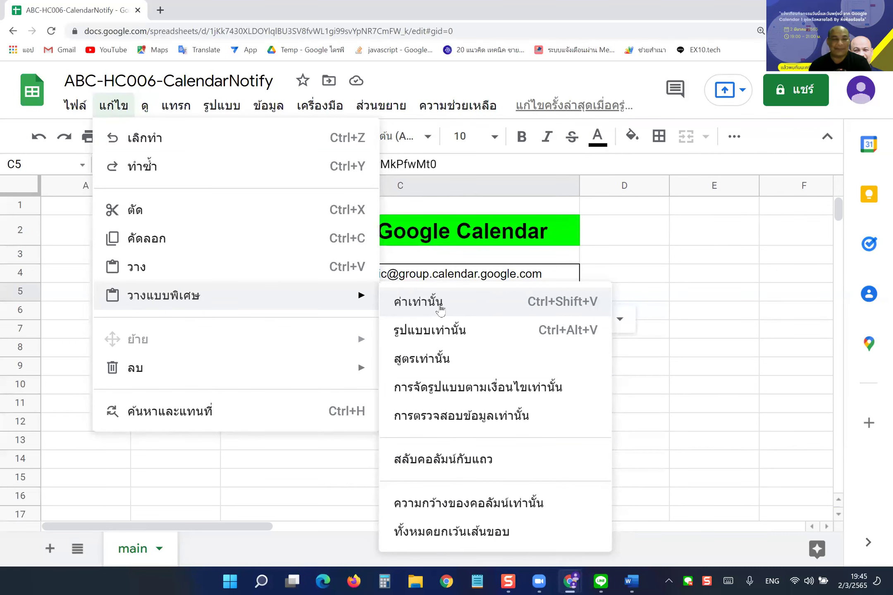
pyautogui.click(696, 313)
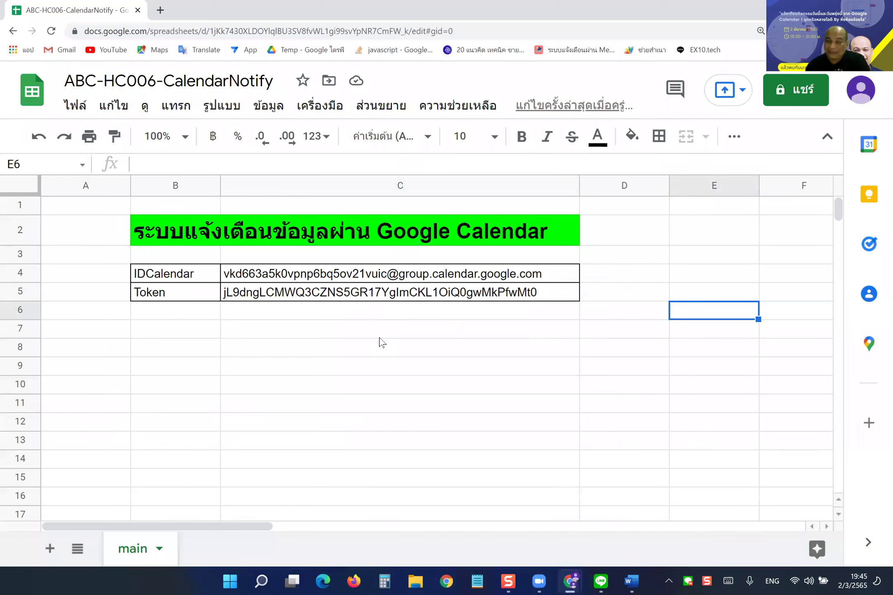
pyautogui.click(368, 388)
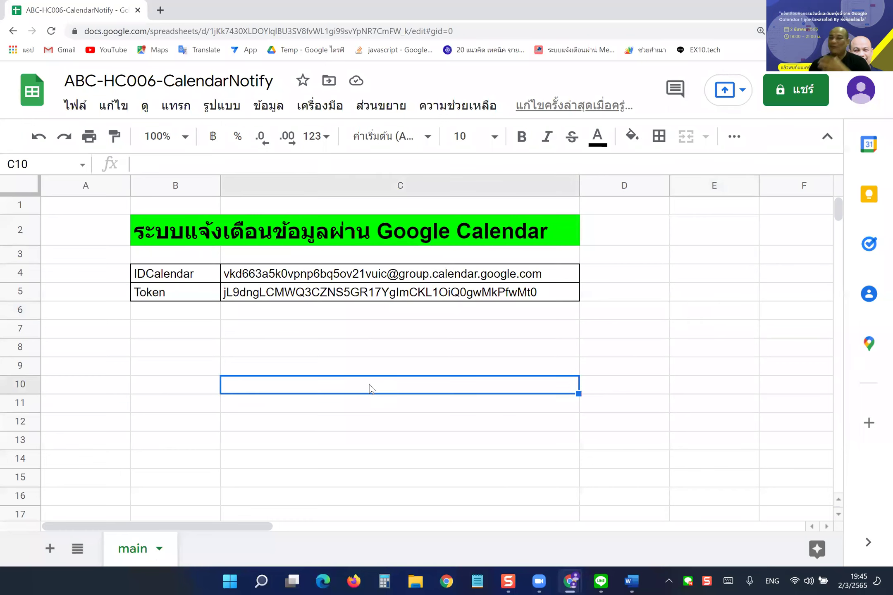
pyautogui.click(295, 336)
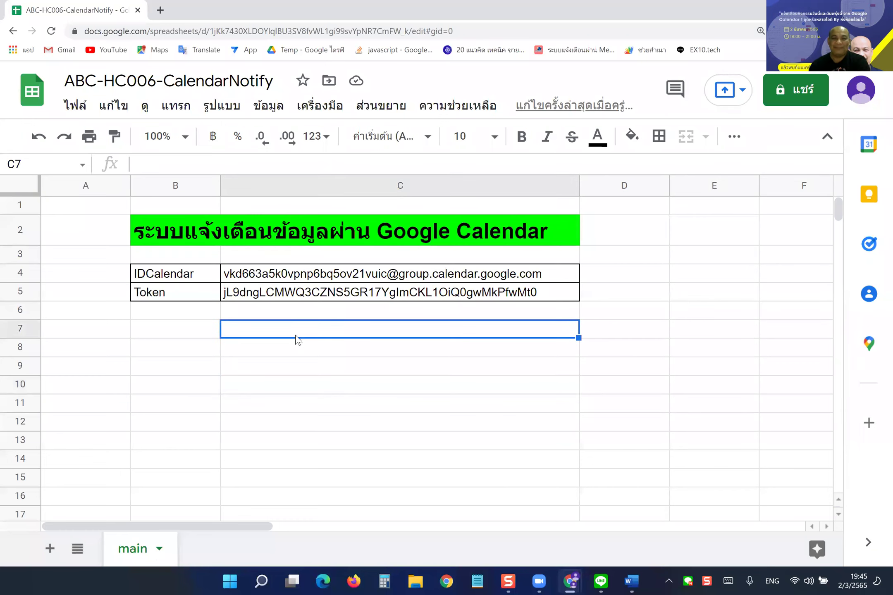
pyautogui.press('Up')
pyautogui.press('Up')
pyautogui.press('Up')
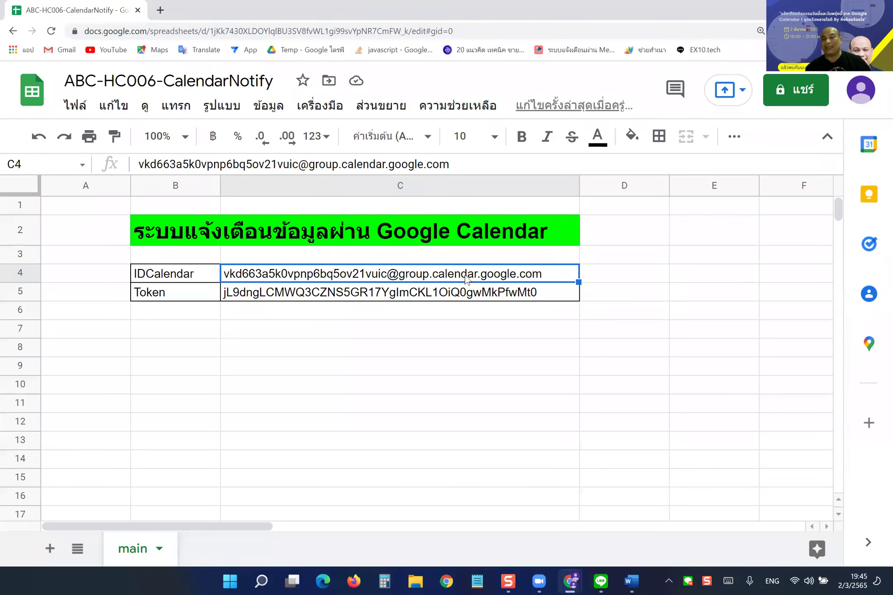
# Open a new tab on the Google start page, dismiss the voice-assistant popup, and zoom in.
pyautogui.click(161, 10)
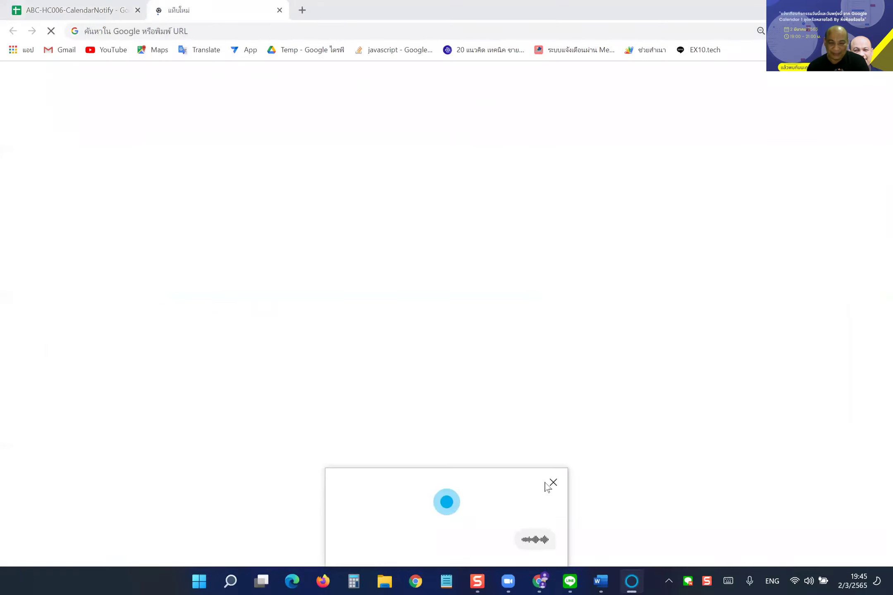
pyautogui.click(554, 483)
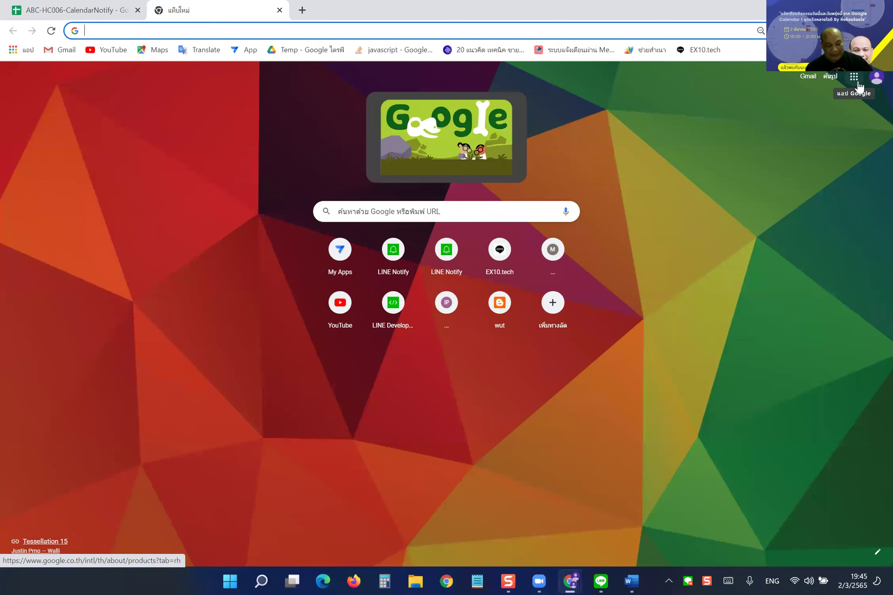
pyautogui.hotkey('ctrl', '+')
pyautogui.hotkey('ctrl', '+')
pyautogui.hotkey('ctrl', '+')
pyautogui.hotkey('ctrl', '+')
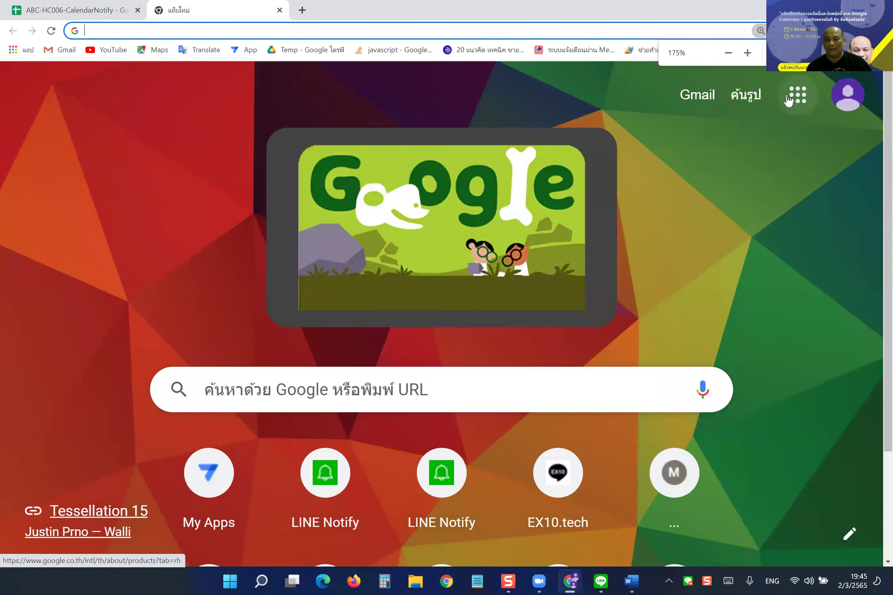
pyautogui.click(791, 98)
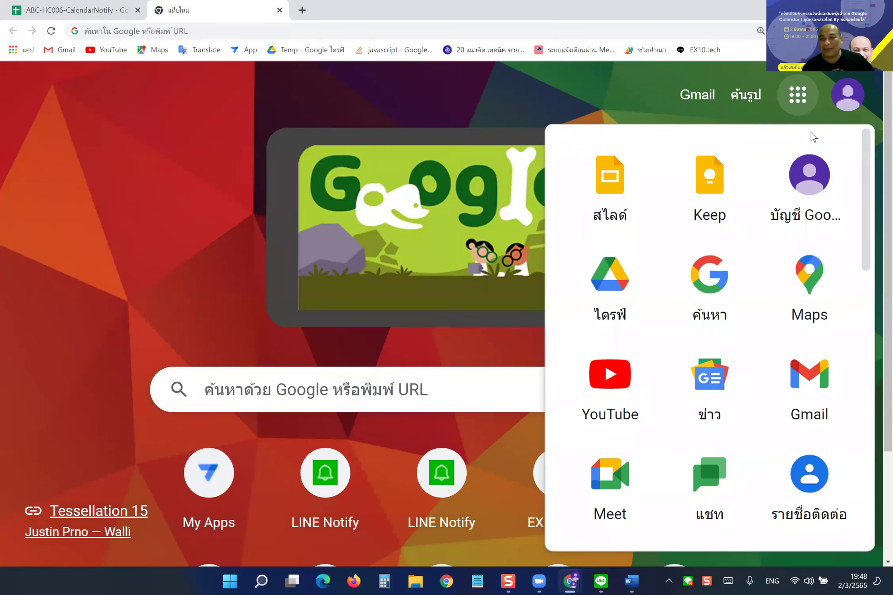
# Check the signed-in Google account's e-mail, then show previews of both Chrome windows.
pyautogui.click(845, 101)
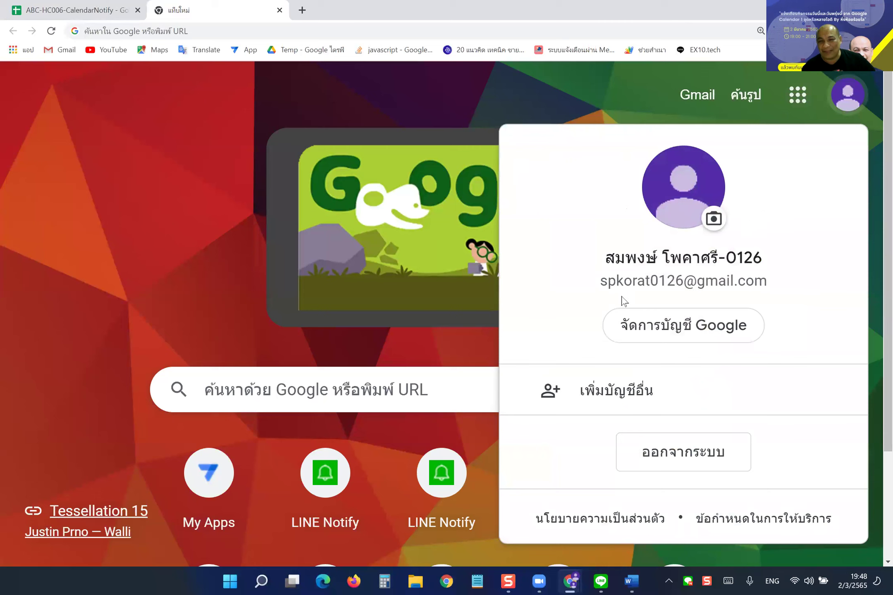
pyautogui.moveTo(739, 284); pyautogui.dragTo(599, 286)
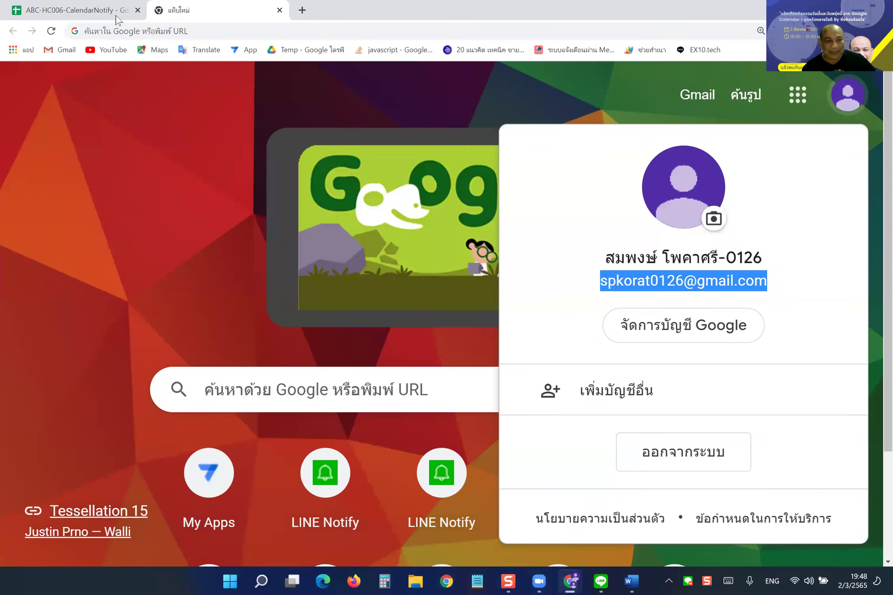
pyautogui.click(570, 582)
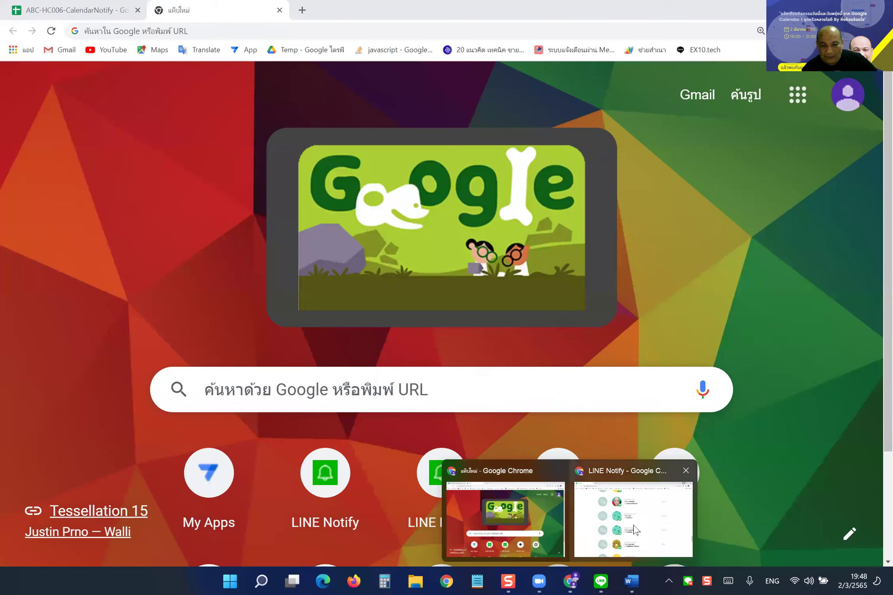
# Log out of LINE Notify from the account menu and go to its login page.
pyautogui.click(630, 476)
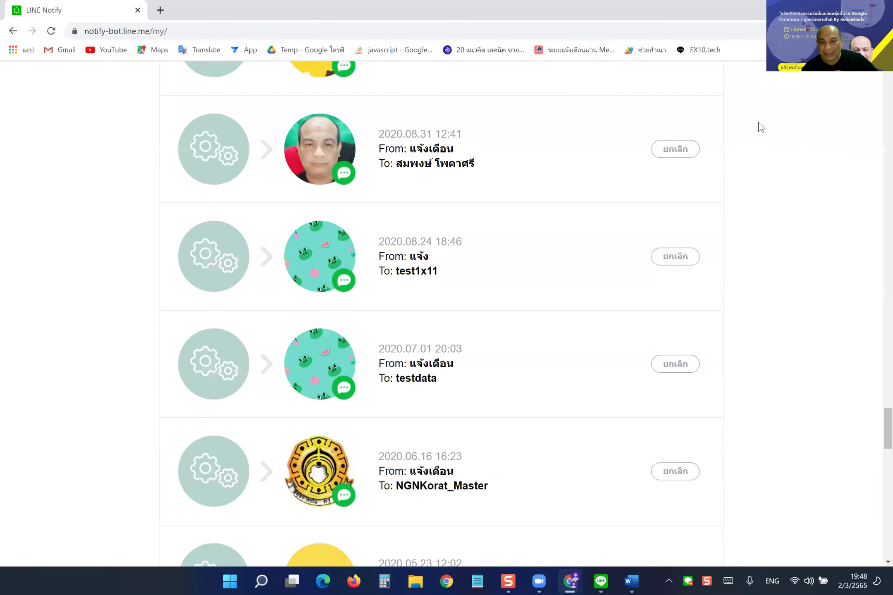
pyautogui.scroll(15, 766, 152)
pyautogui.scroll(20, 751, 117)
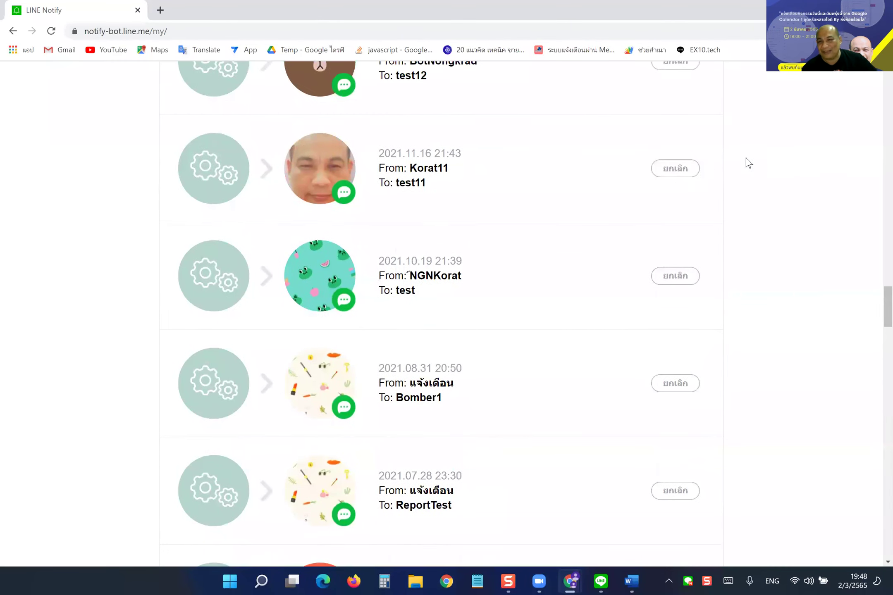
pyautogui.scroll(10, 702, 89)
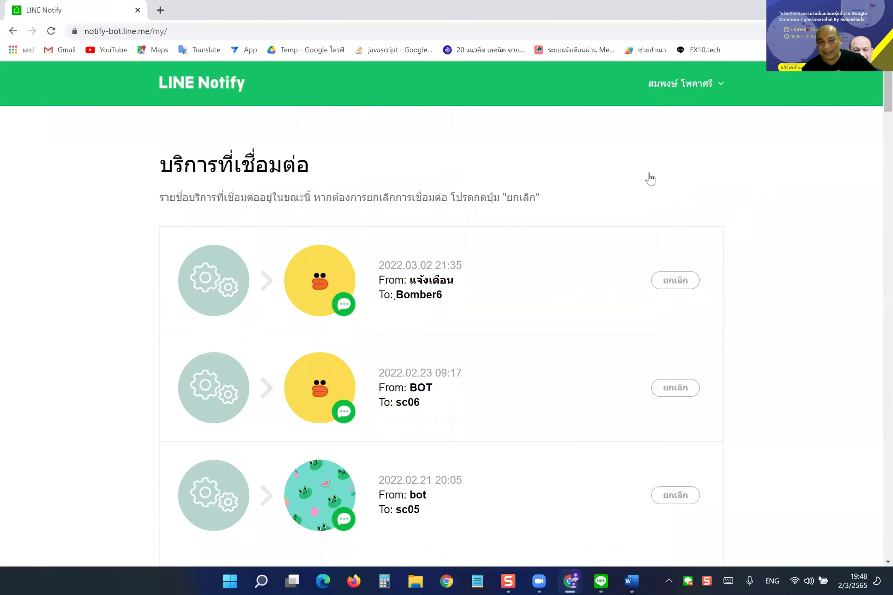
pyautogui.click(684, 85)
pyautogui.click(650, 172)
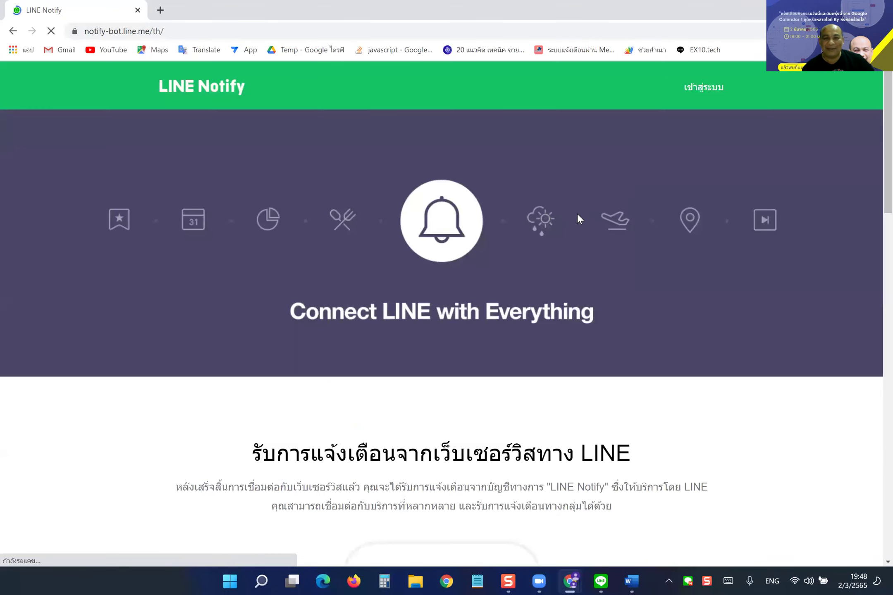
pyautogui.click(703, 88)
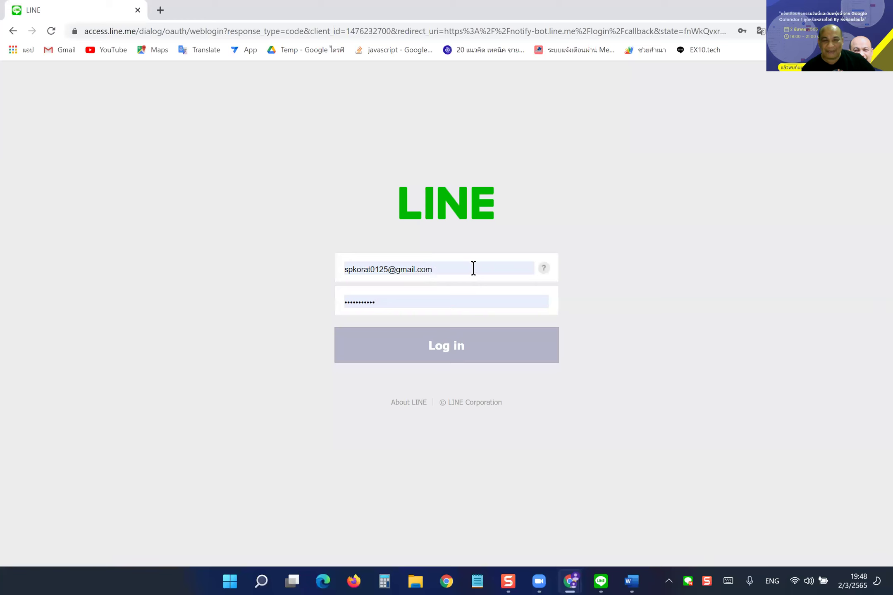
# Try the saved login details, then close the LINE login window and return to the new tab.
pyautogui.moveTo(473, 269); pyautogui.dragTo(345, 269)
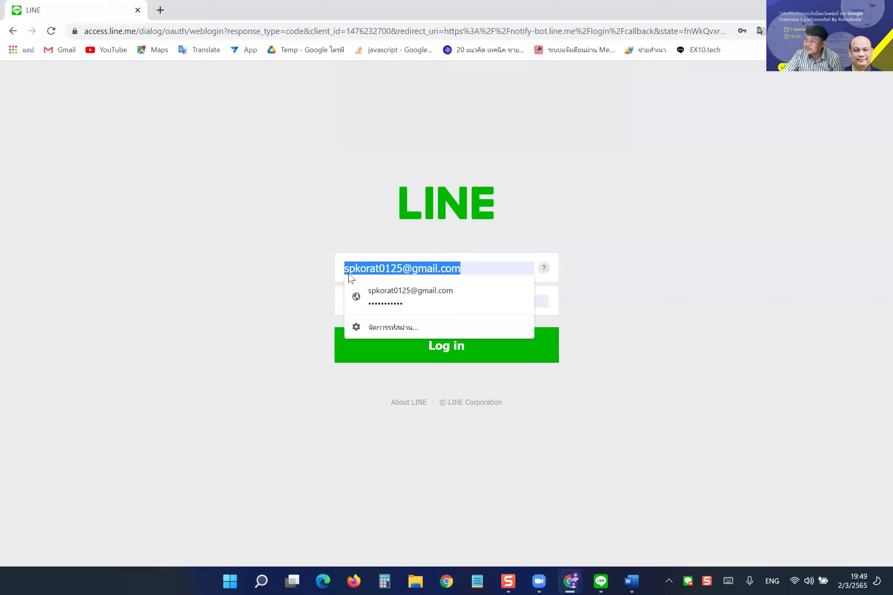
pyautogui.click(409, 296)
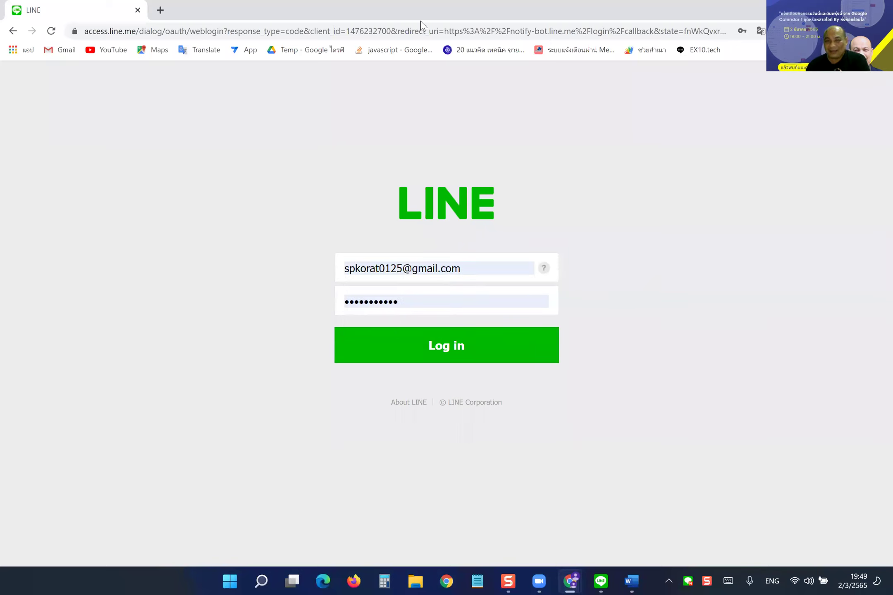
pyautogui.moveTo(478, 267); pyautogui.dragTo(260, 265)
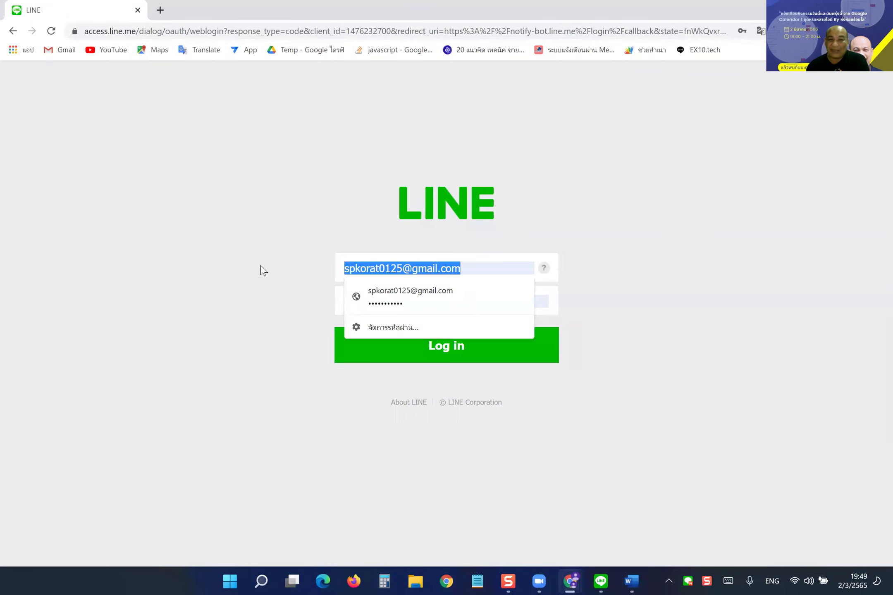
pyautogui.press('Down')
pyautogui.press('Return')
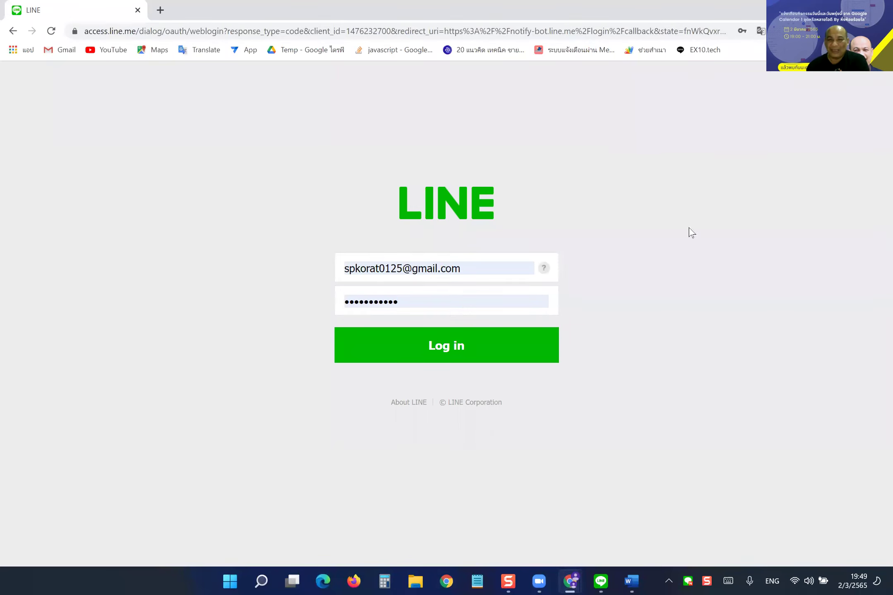
pyautogui.press('super+Down')
pyautogui.click(798, 135)
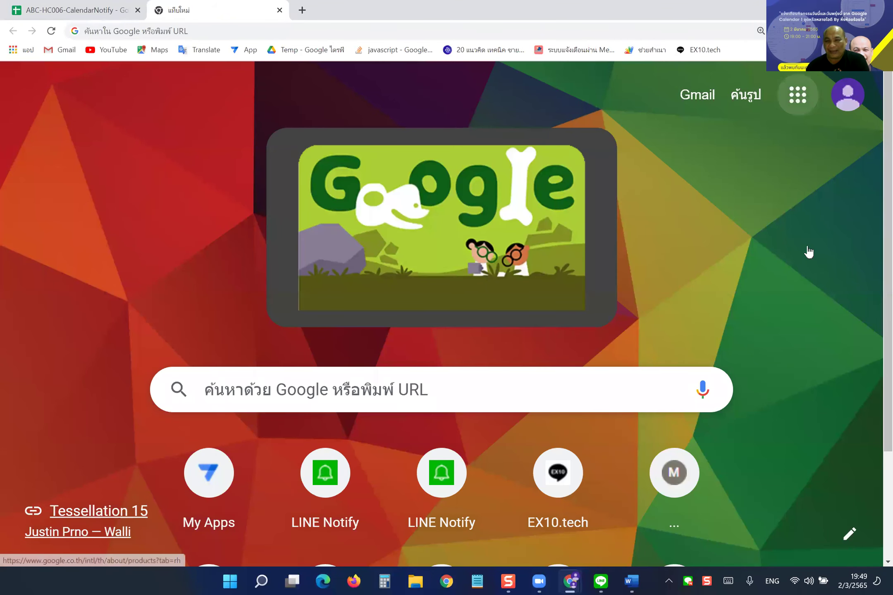
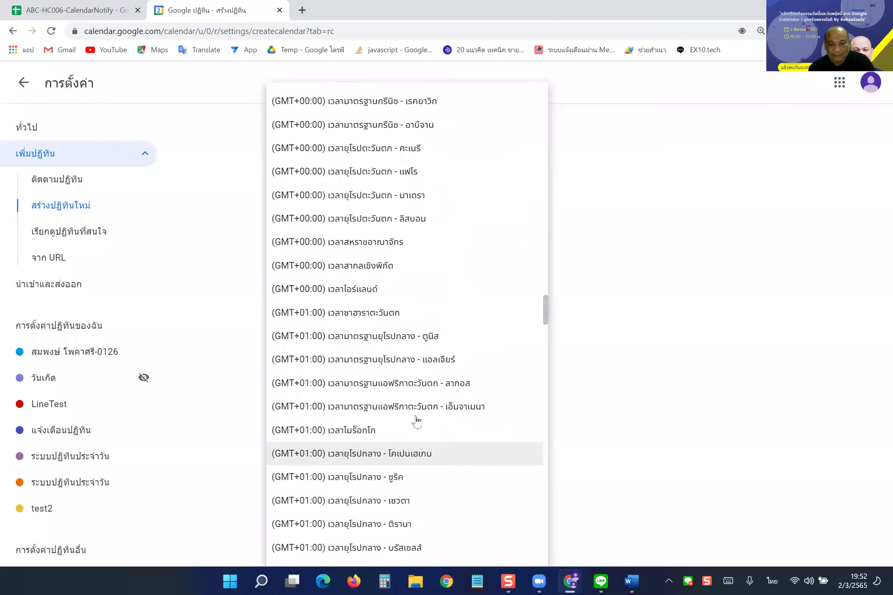
# Pick the (GMT+07:00) Indochina Time - Bangkok time zone and create the ABC03 calendar.
pyautogui.scroll(-20, 330, 408)
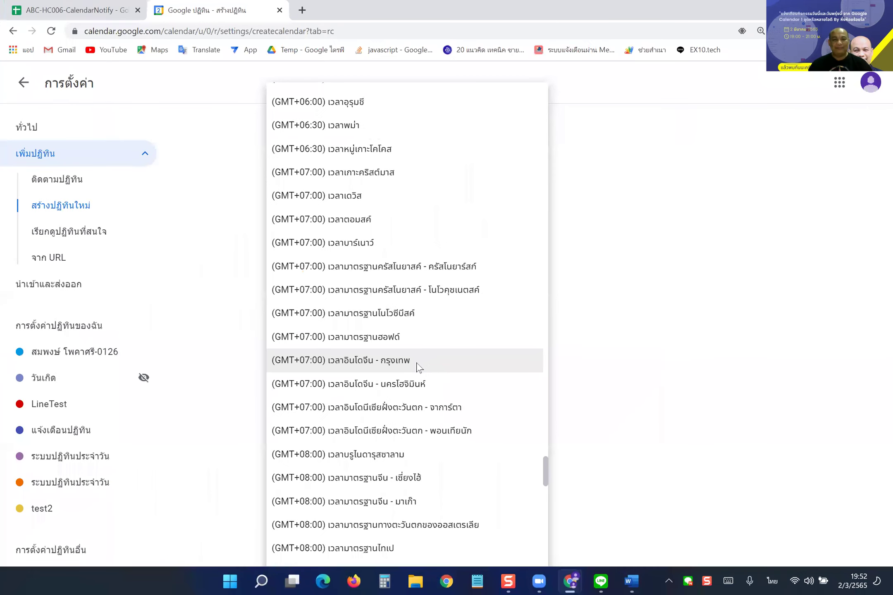
pyautogui.click(419, 367)
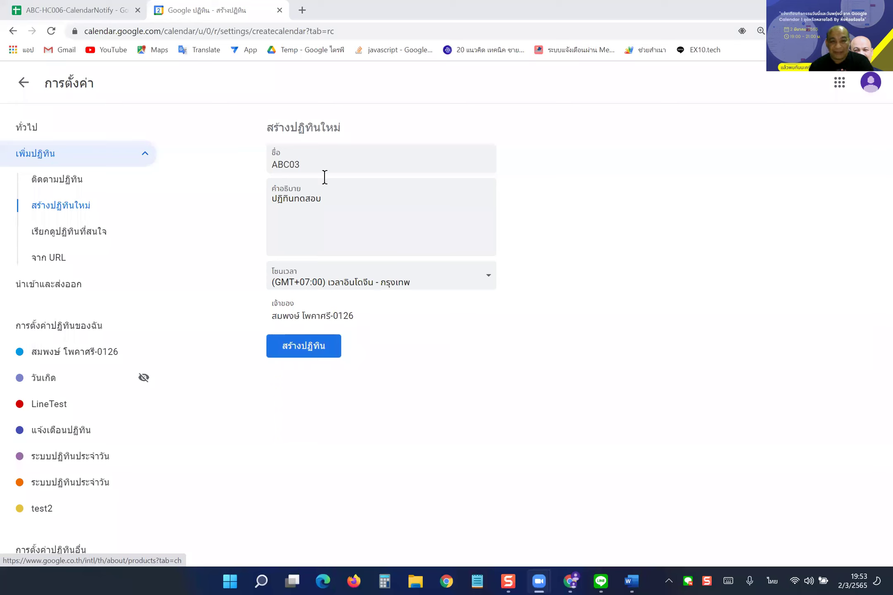
pyautogui.moveTo(325, 168); pyautogui.dragTo(271, 170)
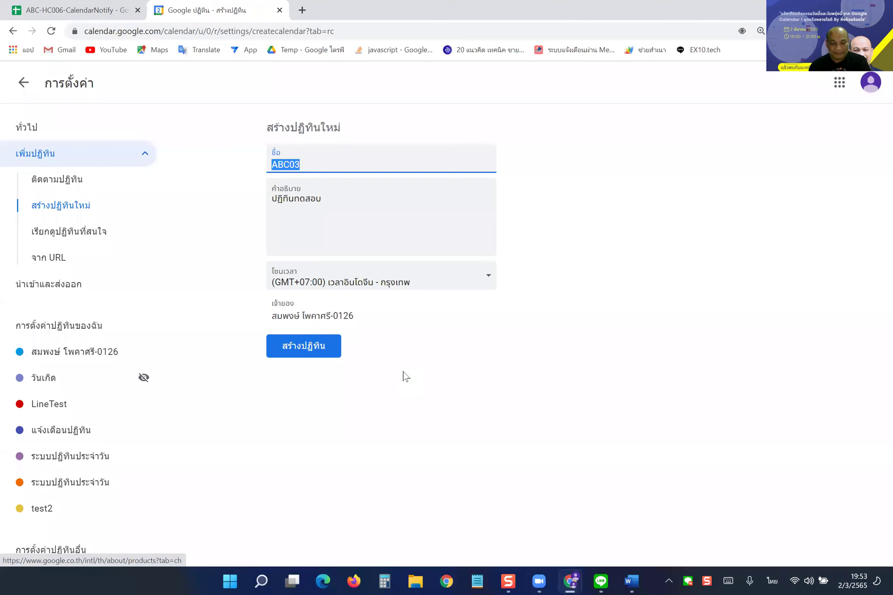
pyautogui.click(296, 346)
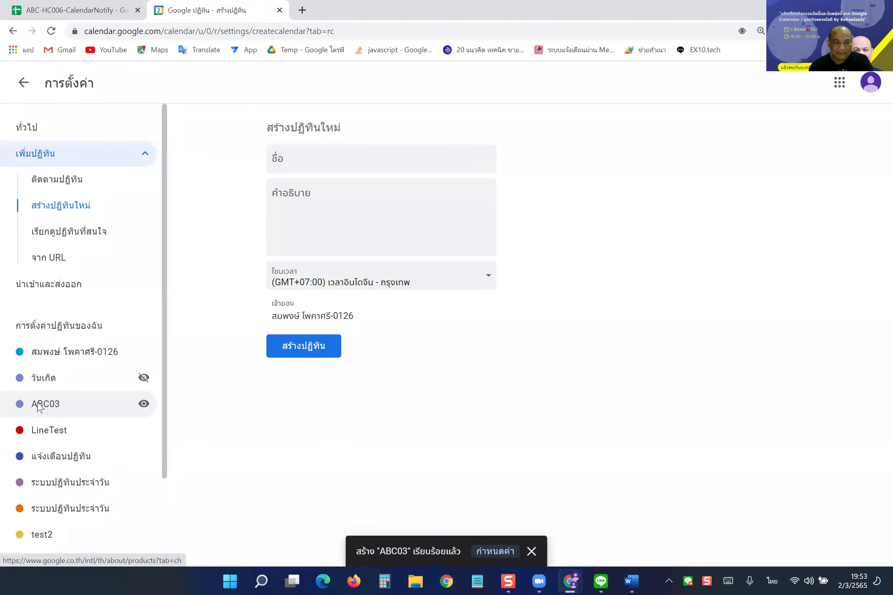
# Review ABC03's name, test description and Bangkok time zone, then return to the calendar.
pyautogui.click(38, 405)
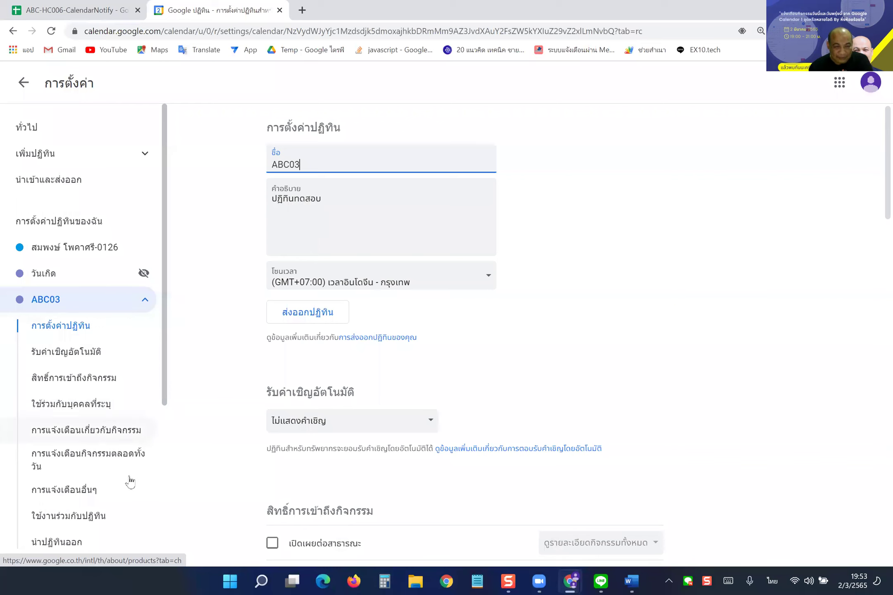
pyautogui.scroll(-3, 129, 481)
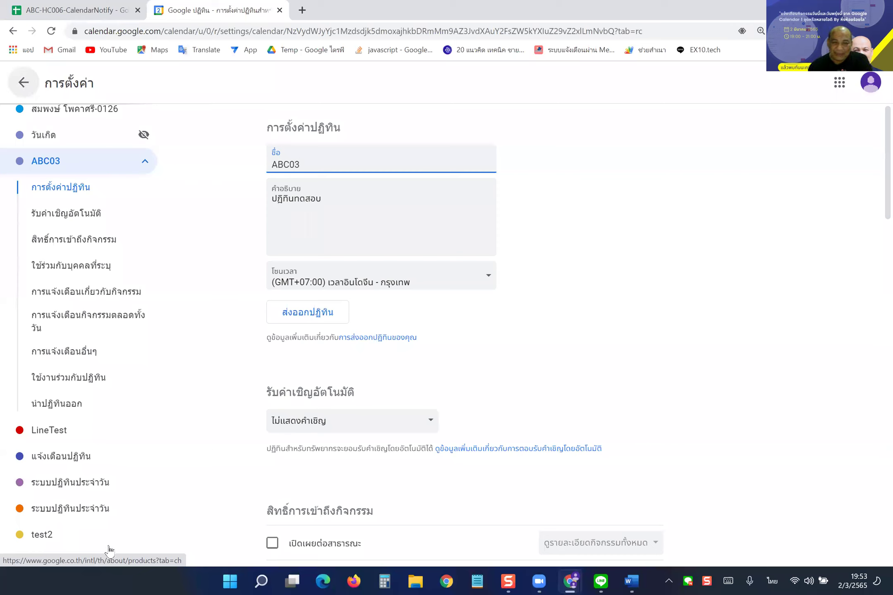
pyautogui.hotkey('alt', 'Left')
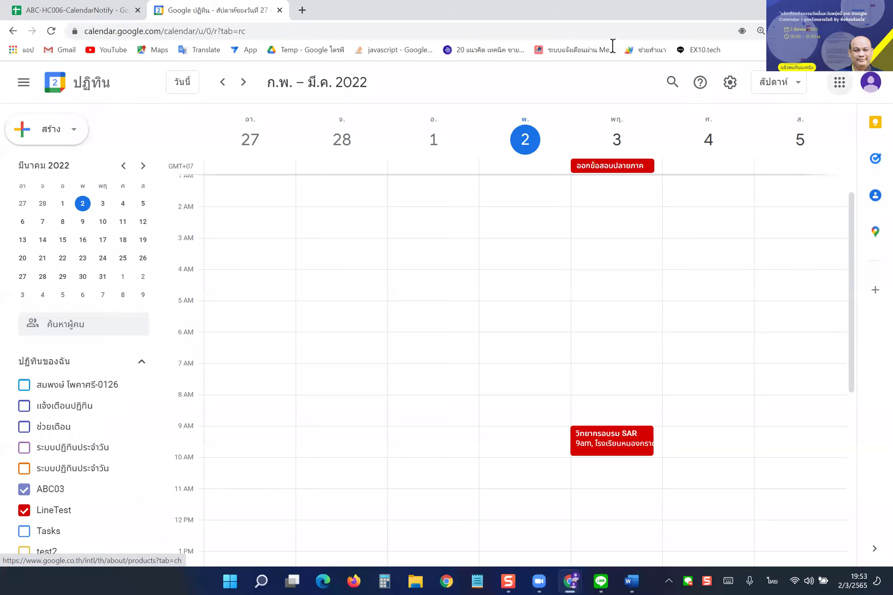
pyautogui.click(792, 83)
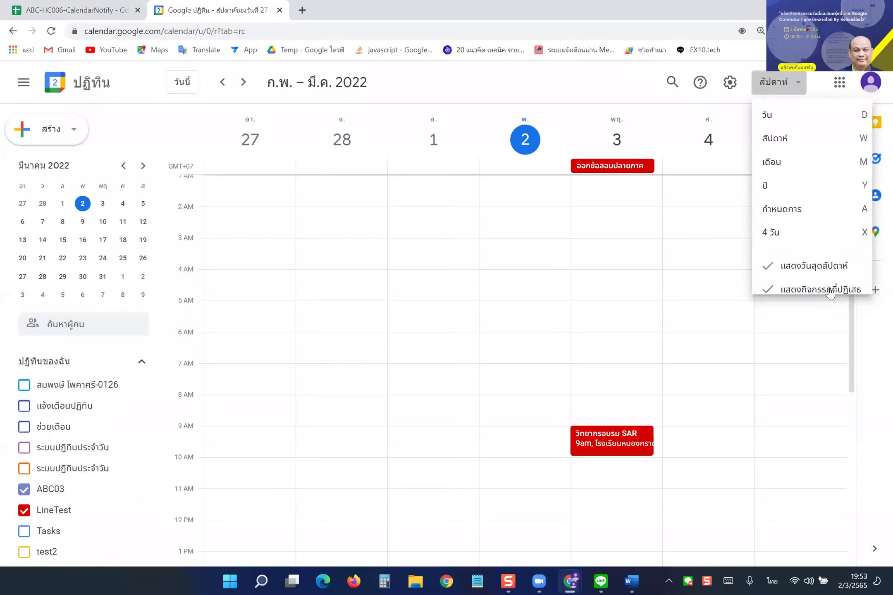
pyautogui.click(769, 318)
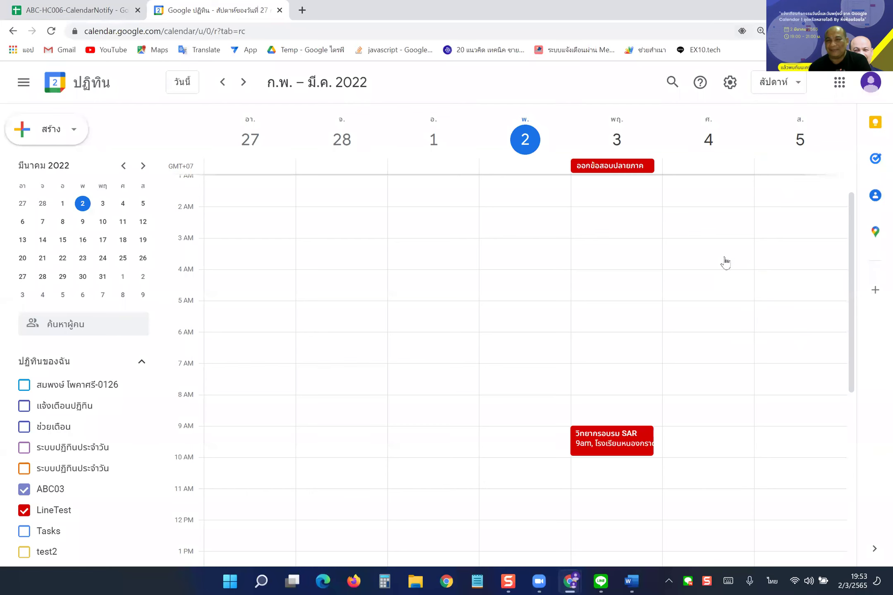
pyautogui.click(839, 82)
pyautogui.scroll(-3, 727, 264)
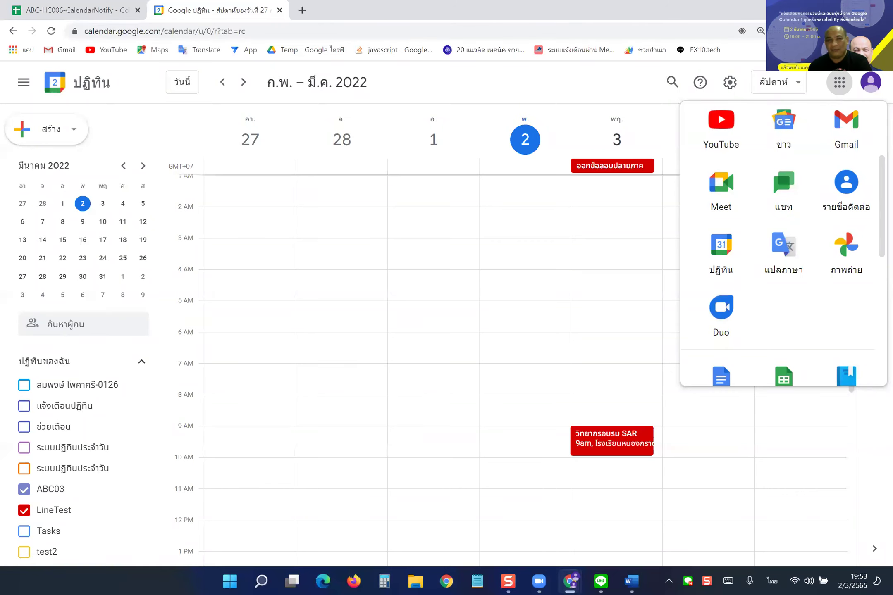
pyautogui.scroll(3, 783, 244)
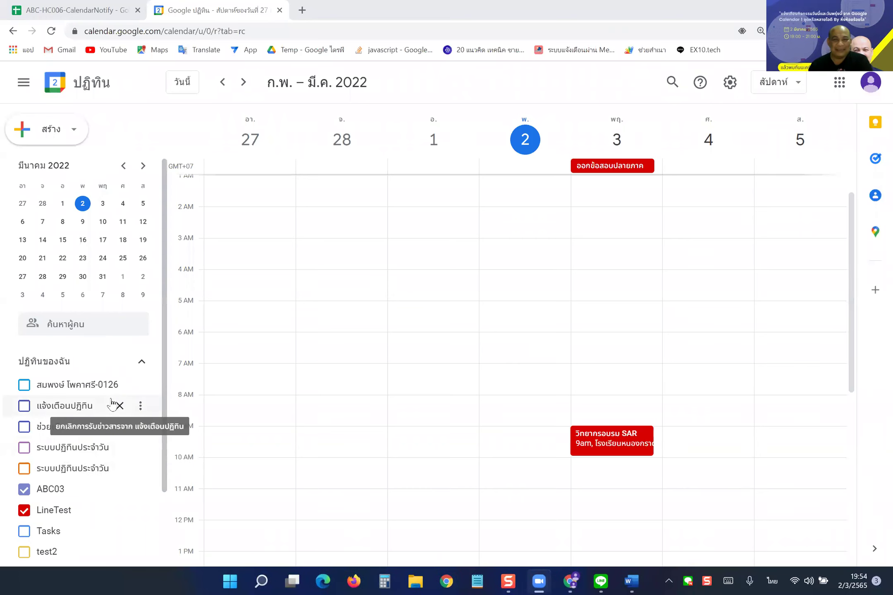
# Remove the ABC03 calendar from My calendars.
pyautogui.scroll(-2, 136, 389)
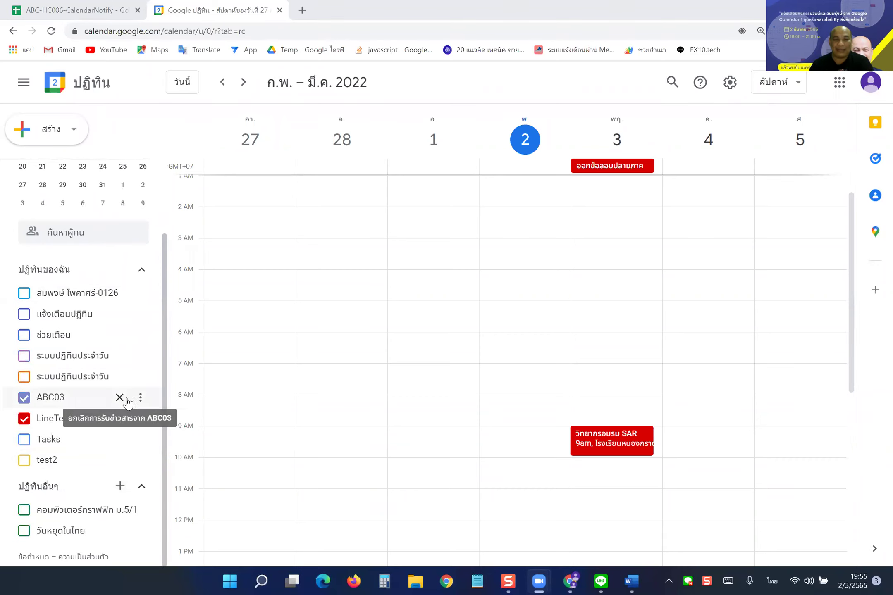
pyautogui.click(120, 397)
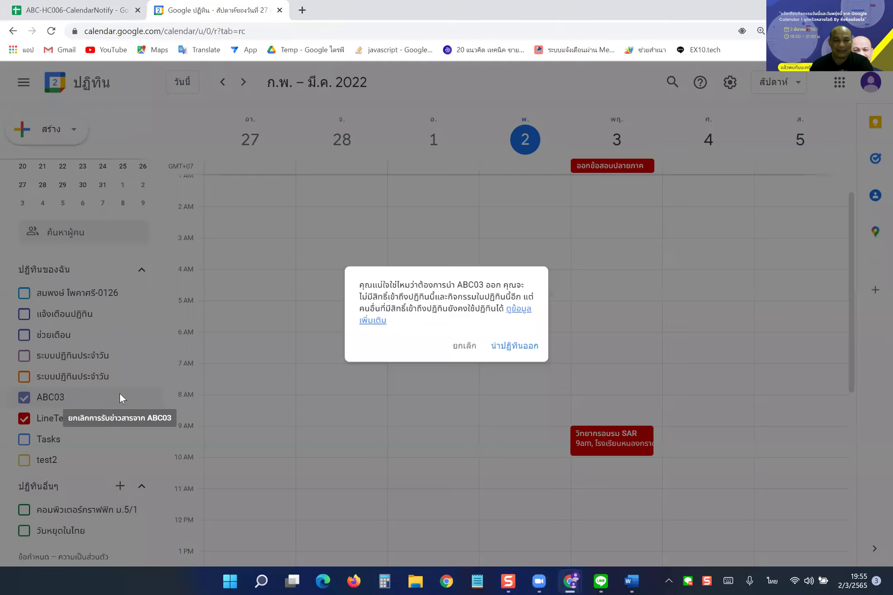
pyautogui.click(505, 355)
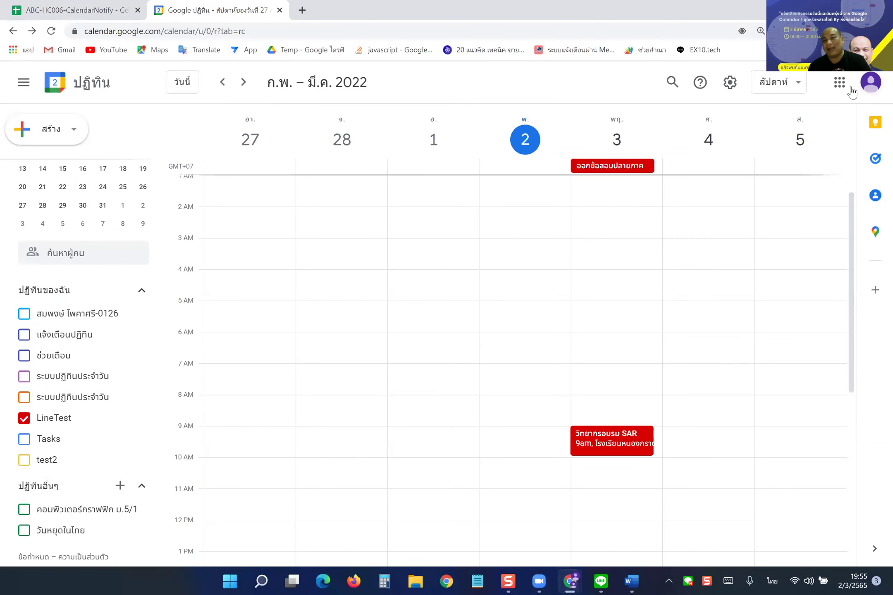
# Reload Google Calendar from the Google apps launcher.
pyautogui.click(839, 82)
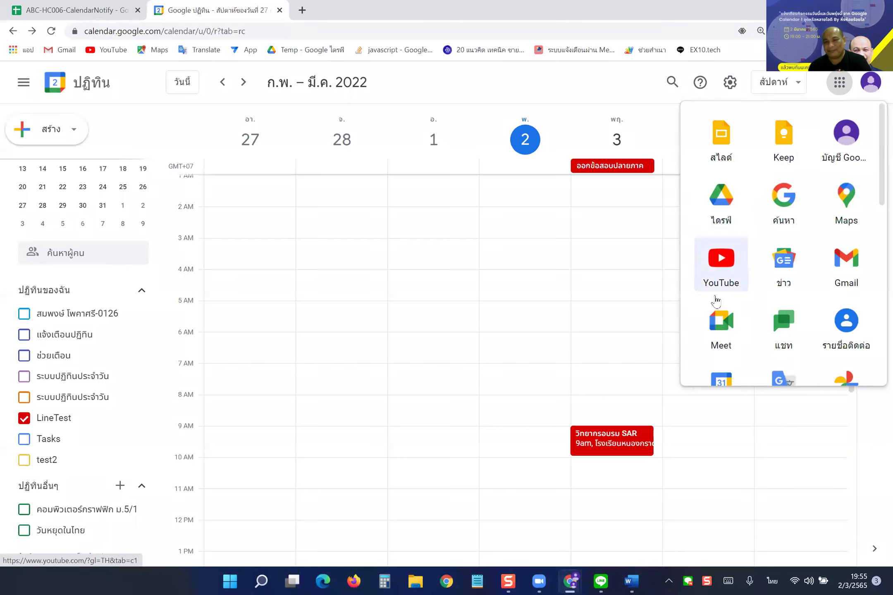
pyautogui.scroll(-3, 718, 314)
pyautogui.click(725, 256)
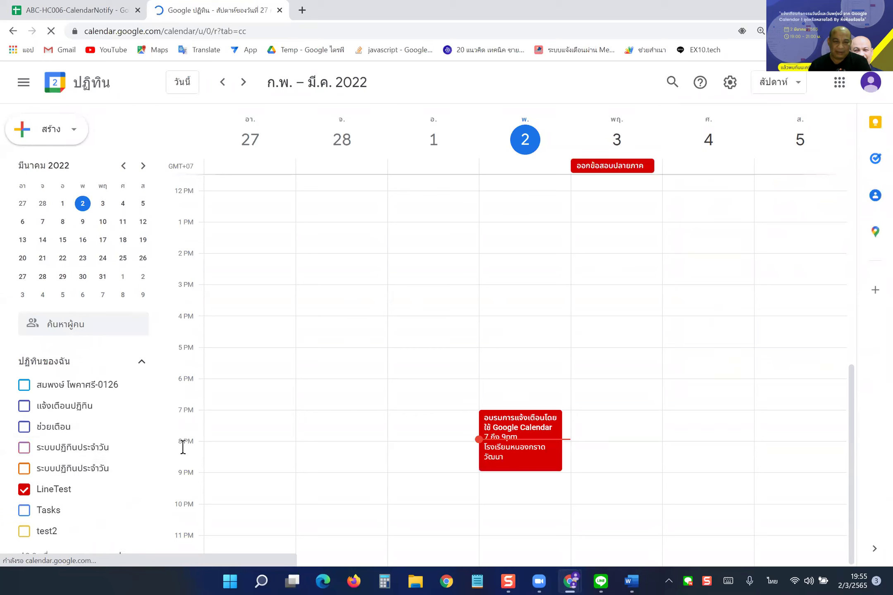
# Open the add-calendar menu from the + beside Other calendars.
pyautogui.scroll(-2, 149, 482)
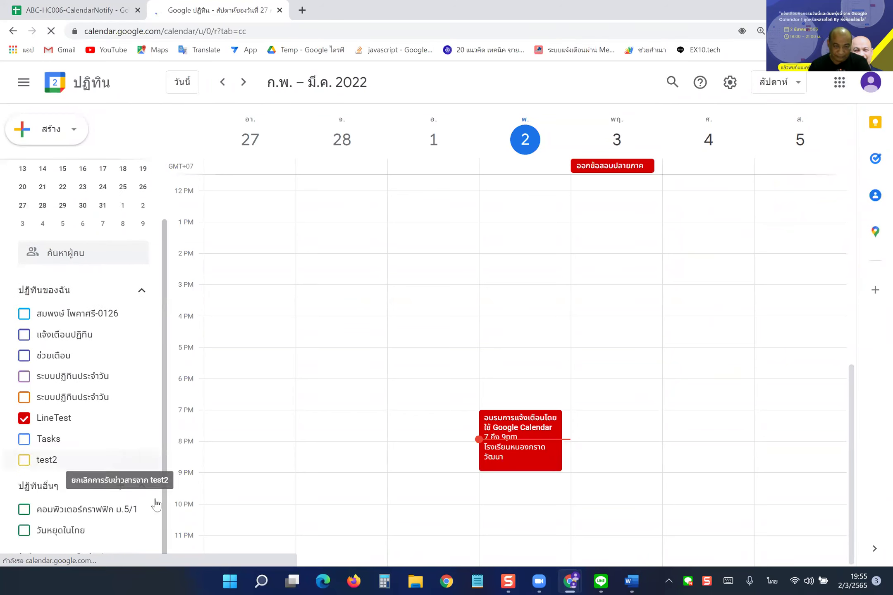
pyautogui.click(118, 494)
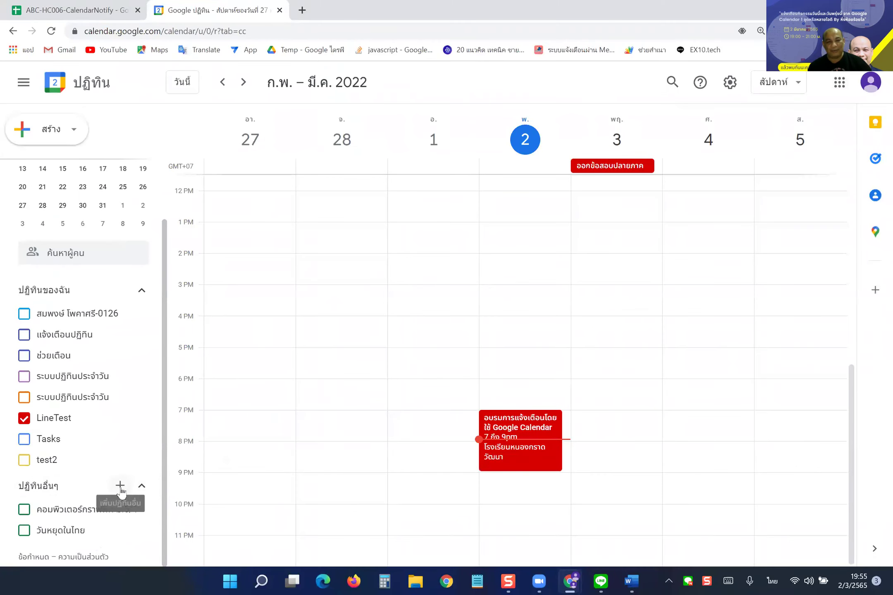
pyautogui.click(120, 486)
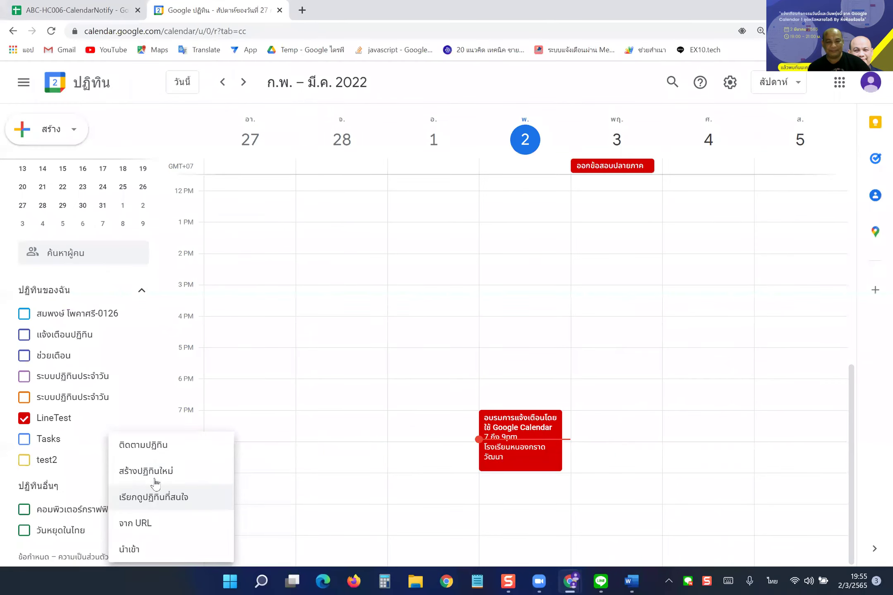
# Start a new calendar, correct its name to ABC3, choose (GMT+07:00) Bangkok, and create it.
pyautogui.click(155, 480)
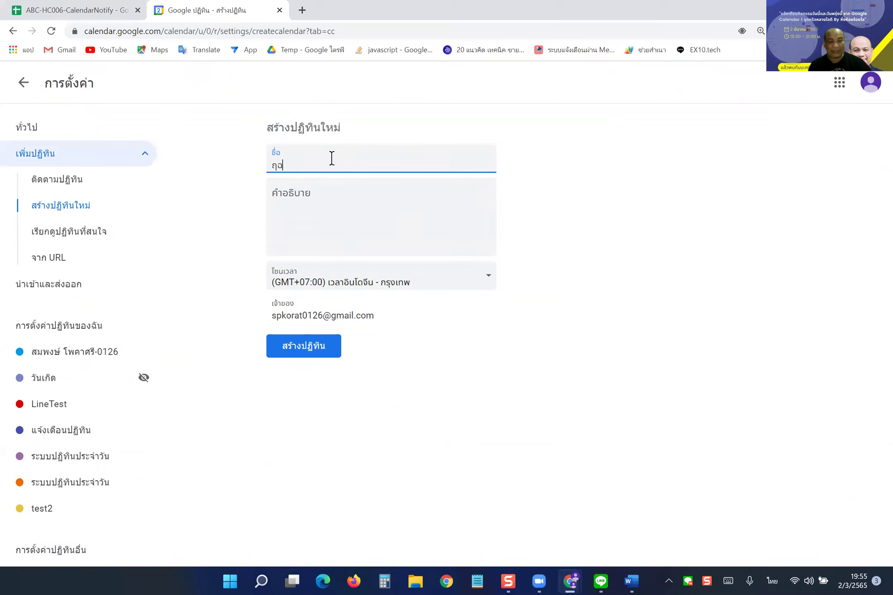
pyautogui.hotkey('ctrl', 'a')
pyautogui.write('A')
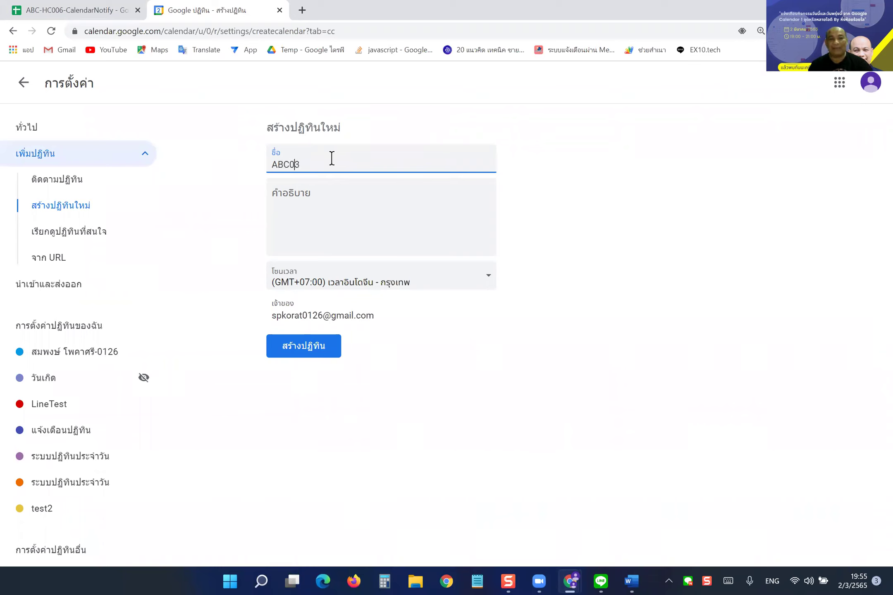
pyautogui.click(338, 207)
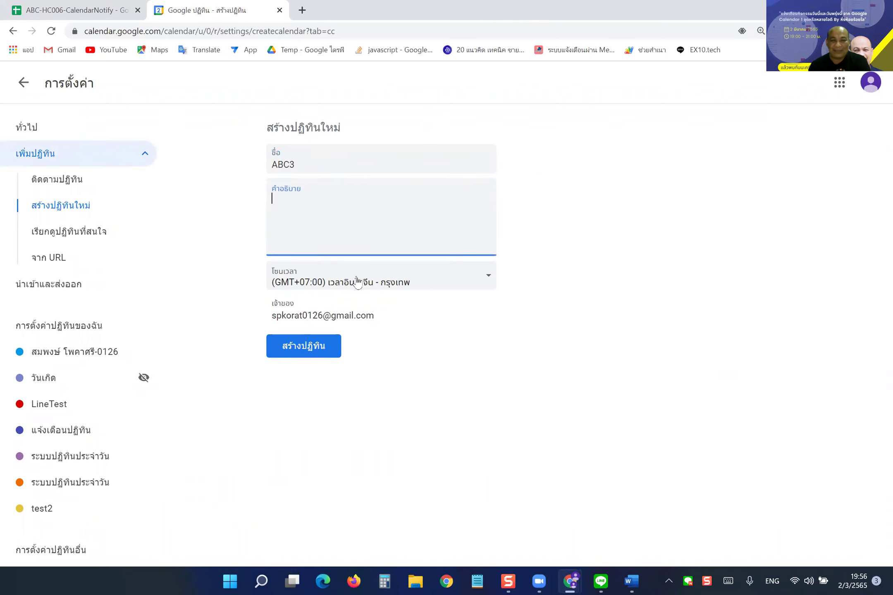
pyautogui.click(357, 284)
pyautogui.scroll(-15, 432, 223)
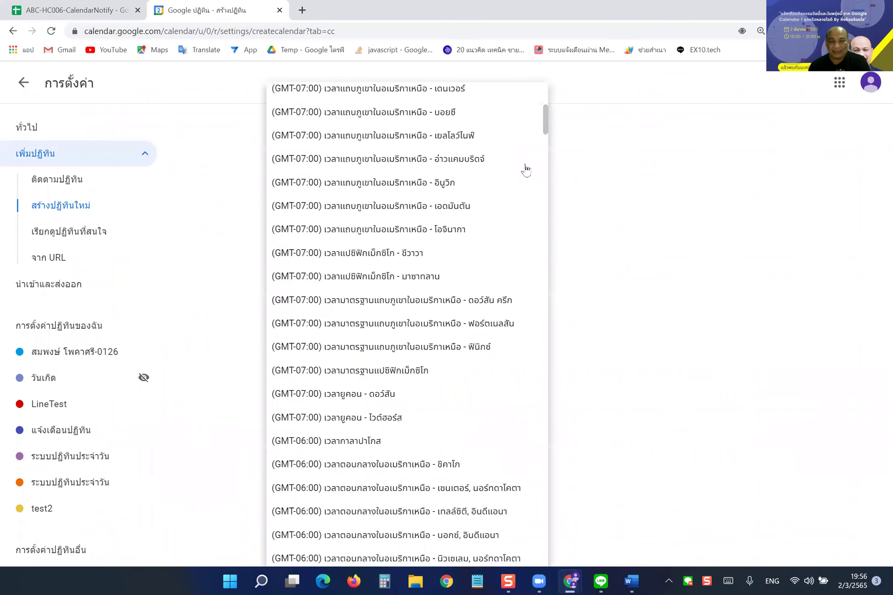
pyautogui.scroll(-10, 547, 165)
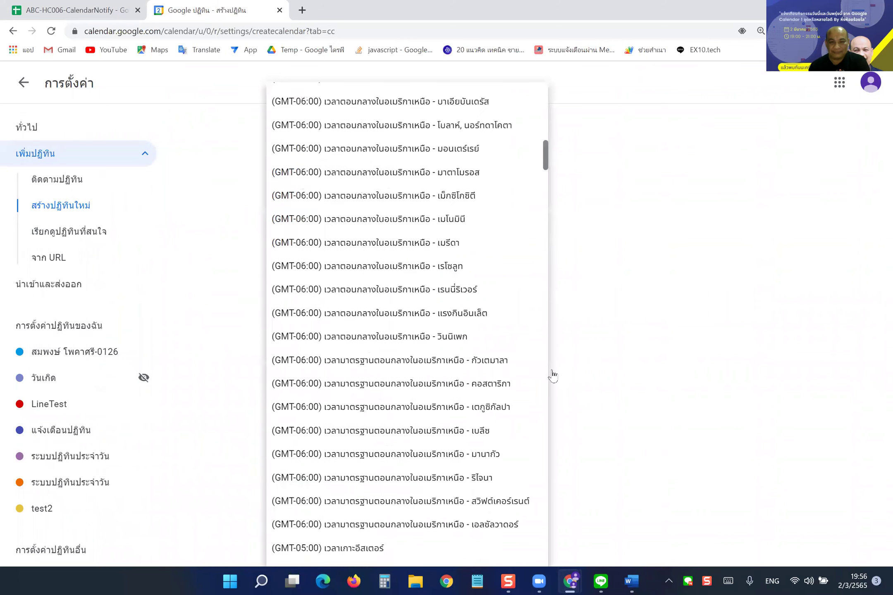
pyautogui.scroll(-20, 554, 385)
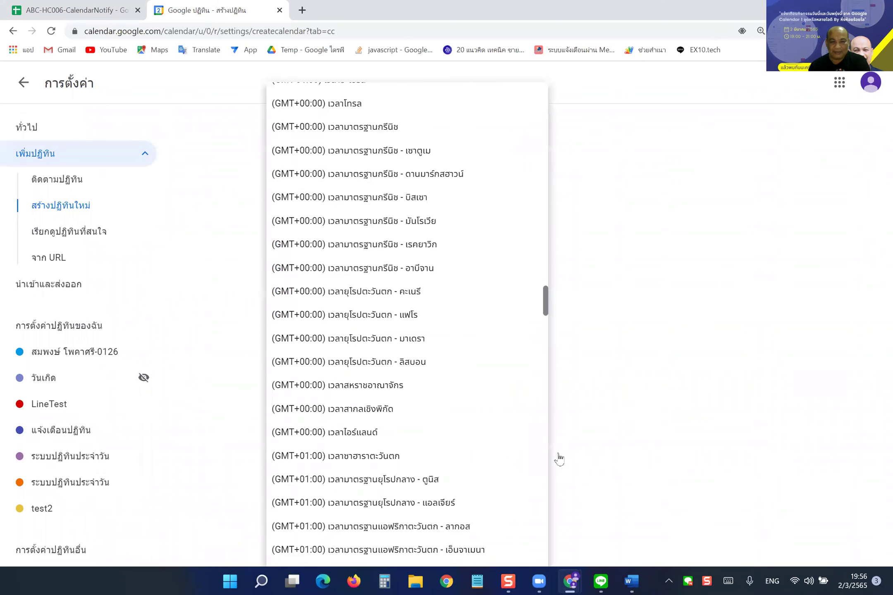
pyautogui.scroll(-20, 562, 470)
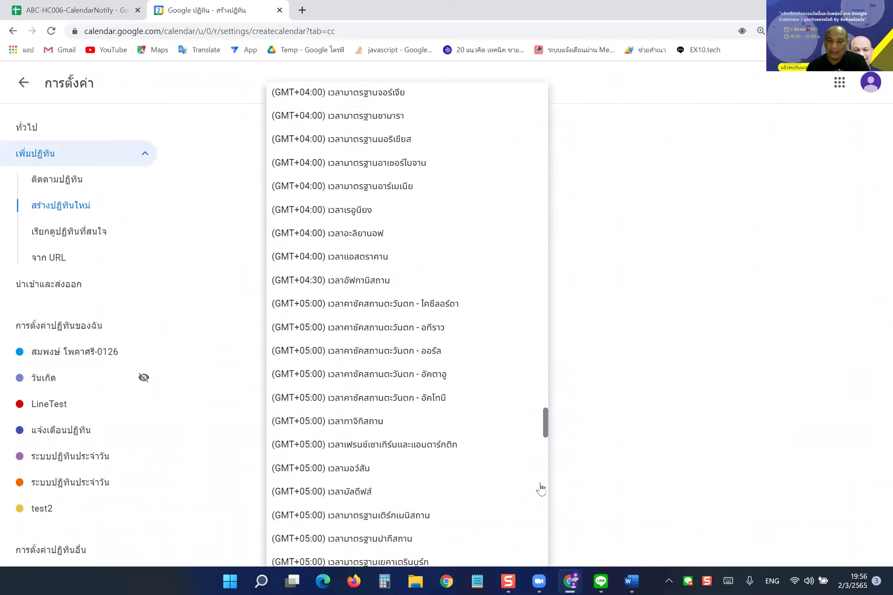
pyautogui.scroll(-10, 474, 450)
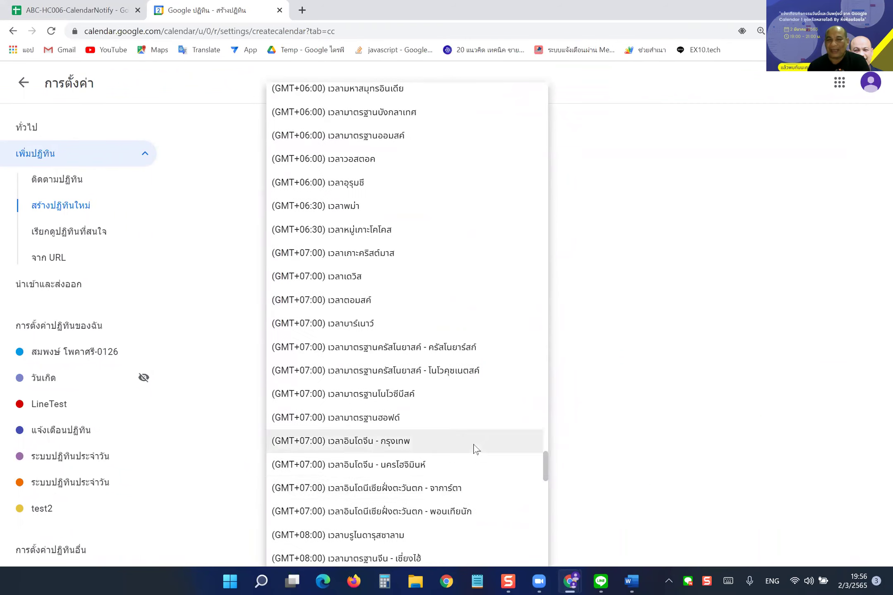
pyautogui.click(475, 449)
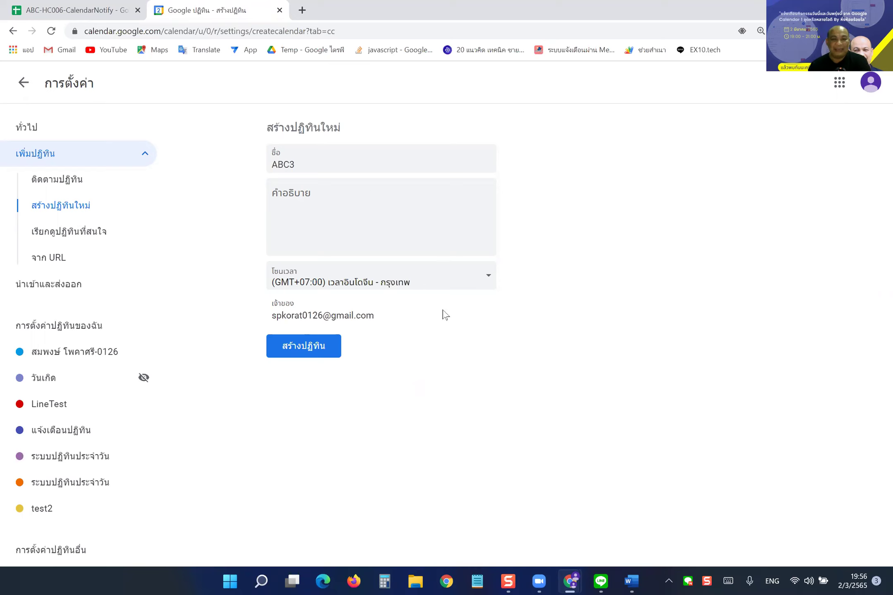
pyautogui.click(305, 352)
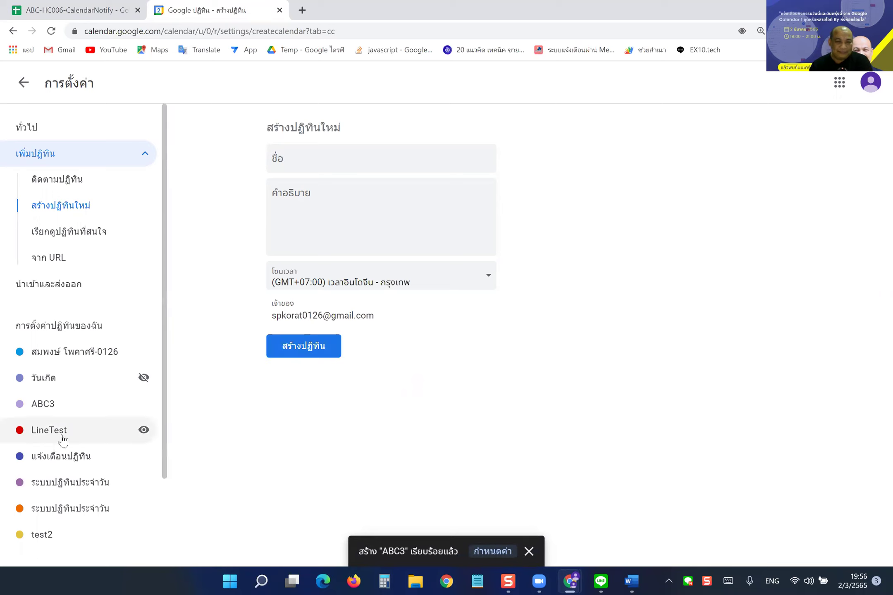
# Open ABC3's settings briefly, then go back to the week view.
pyautogui.click(50, 405)
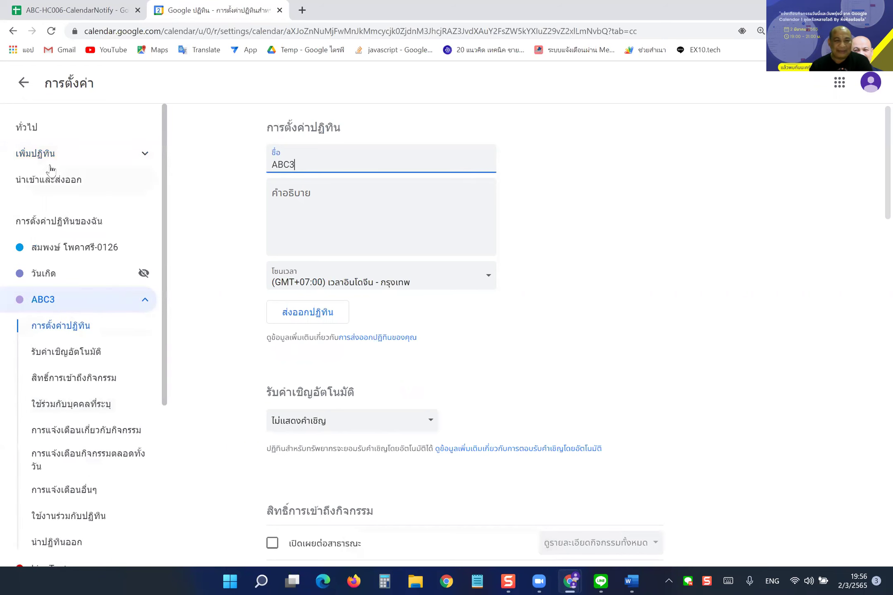
pyautogui.click(15, 83)
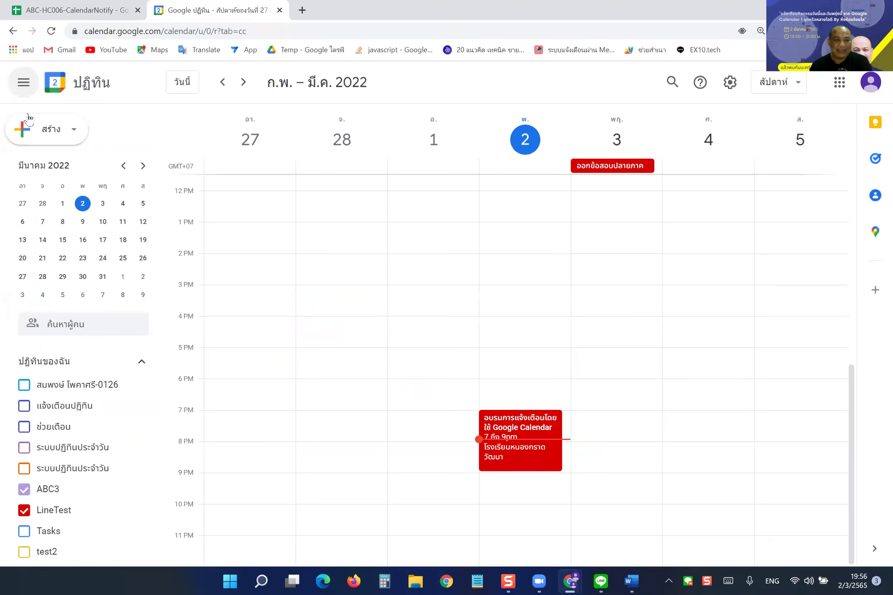
pyautogui.scroll(-2, 55, 403)
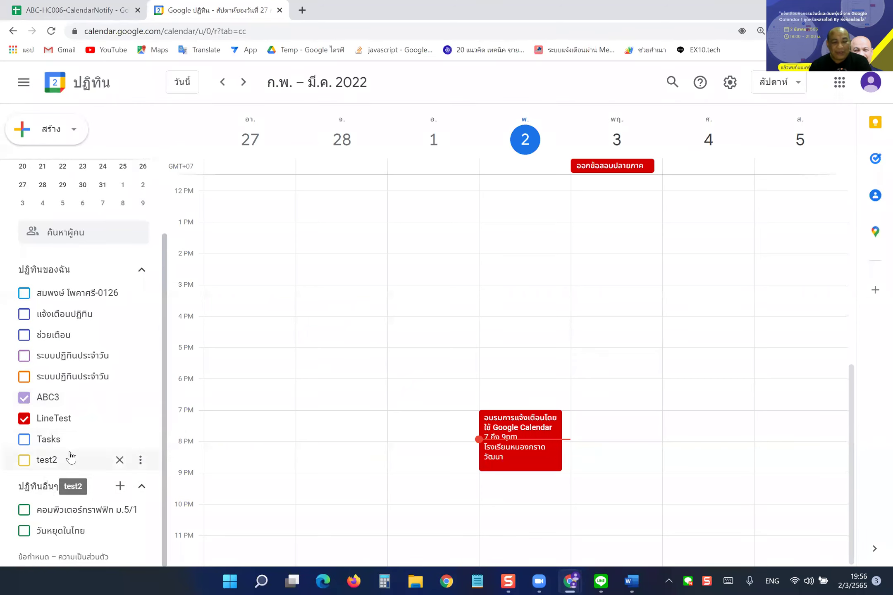
# Turn on the Tasks and first ระบบปฏิทินประจำวัน calendars, then open ABC3's options menu.
pyautogui.click(24, 440)
pyautogui.click(24, 355)
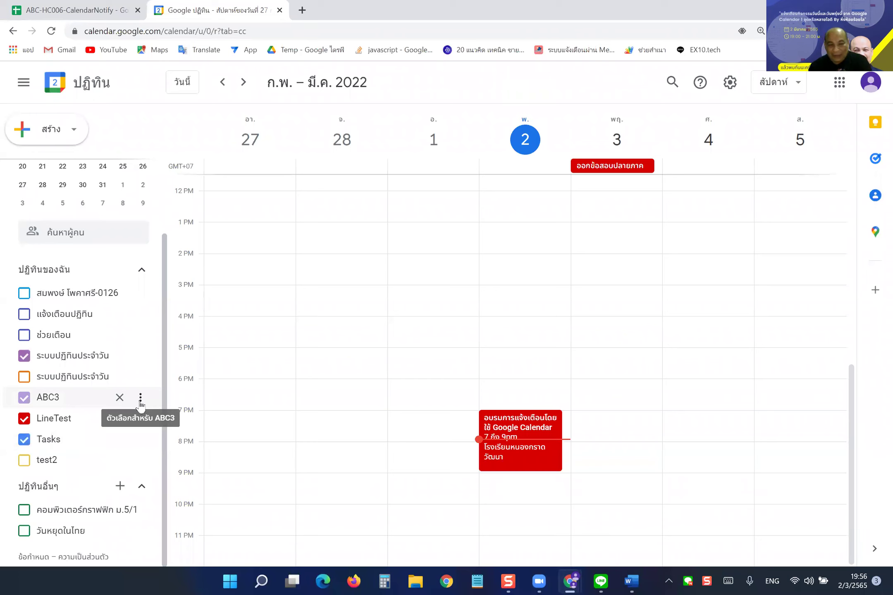
pyautogui.click(140, 401)
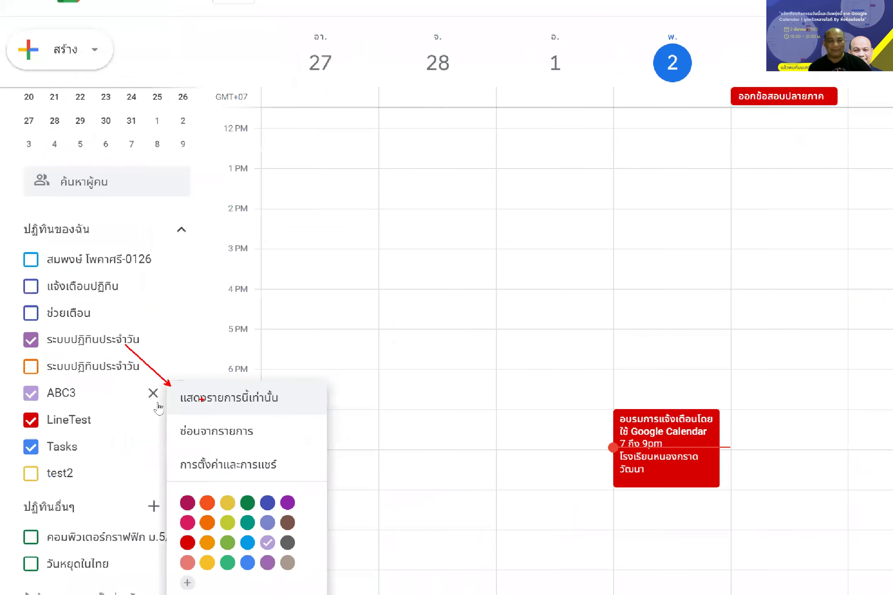
# Show only ABC3, then toggle its visibility and collapse and expand the sidebar.
pyautogui.click(208, 399)
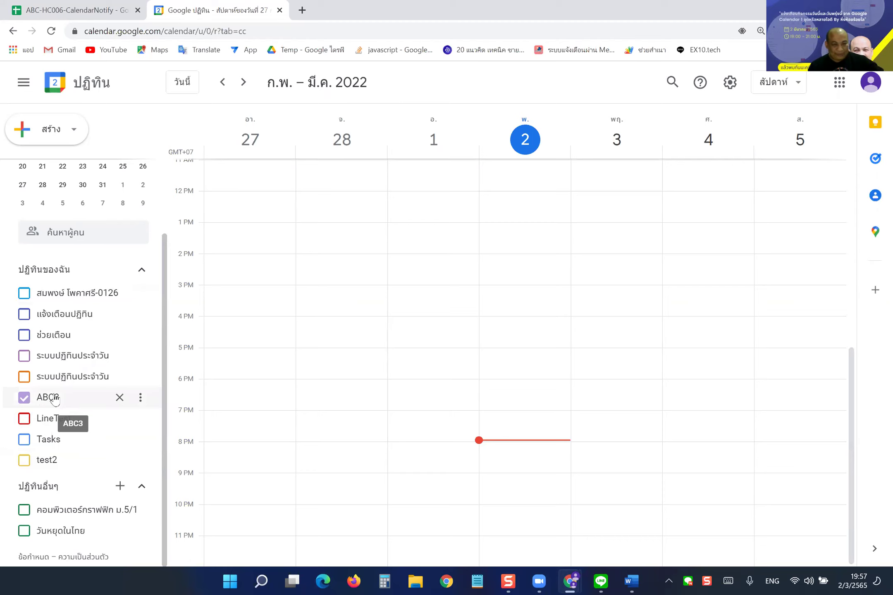
pyautogui.click(75, 395)
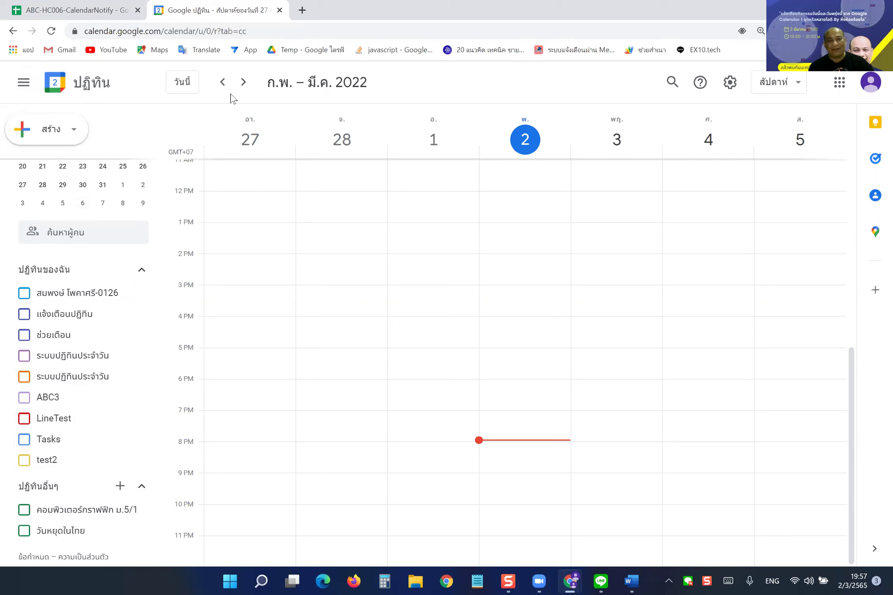
pyautogui.click(840, 82)
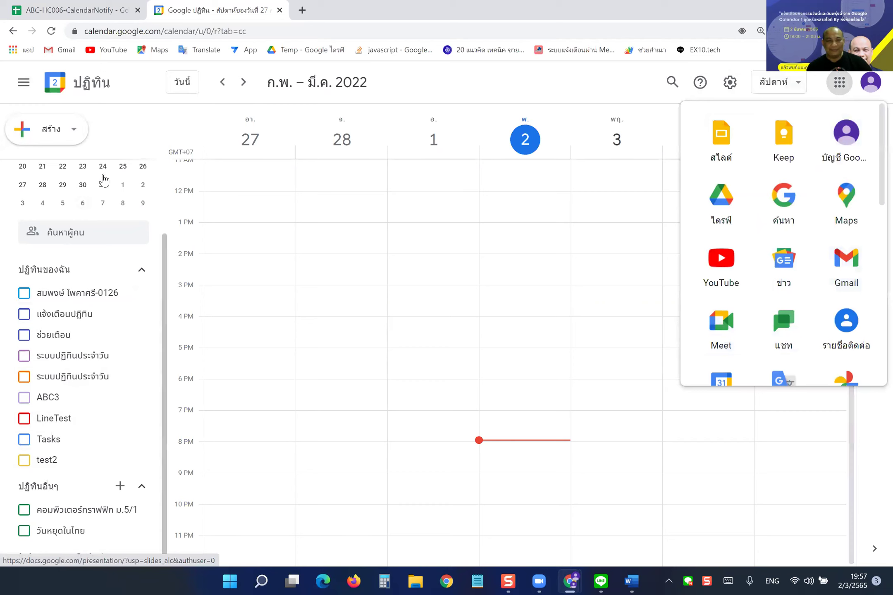
pyautogui.click(156, 130)
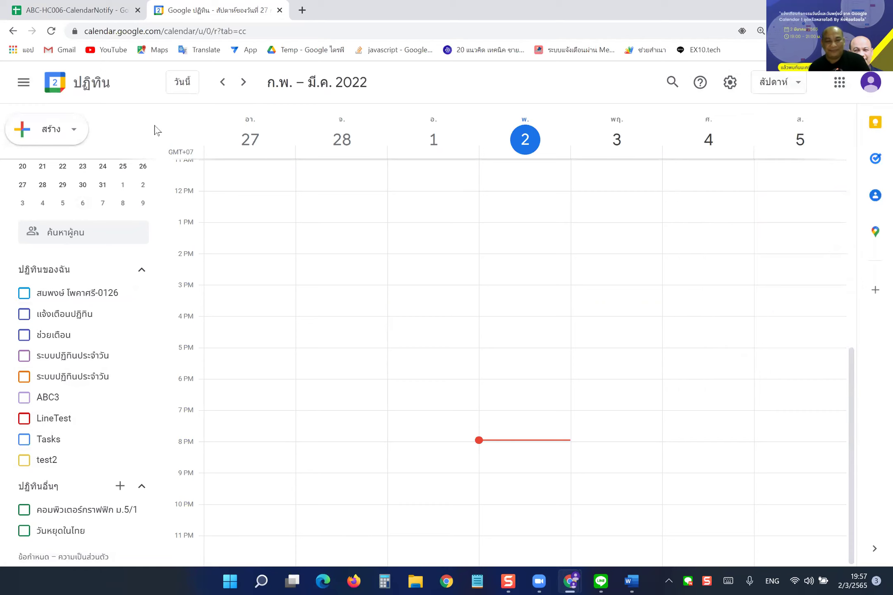
pyautogui.click(61, 403)
pyautogui.click(46, 404)
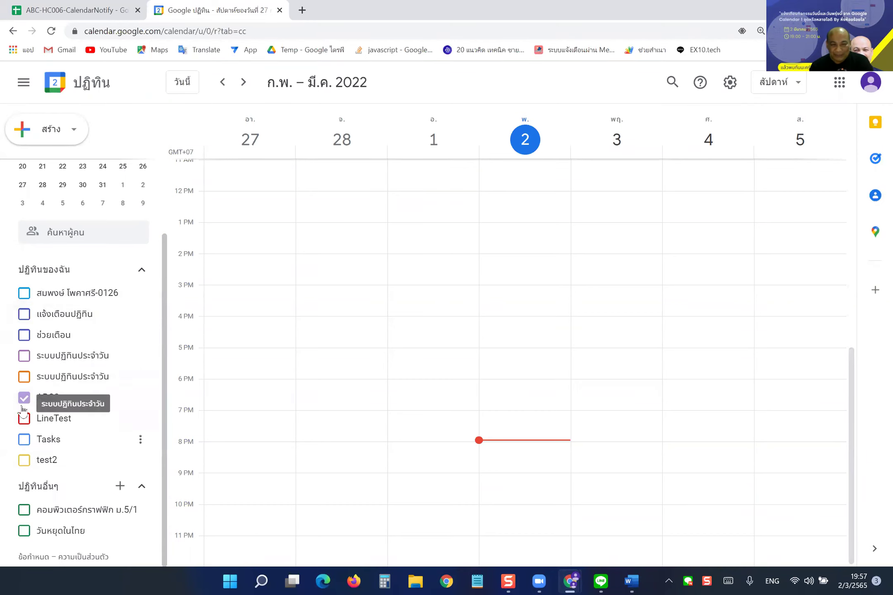
pyautogui.click(24, 82)
pyautogui.click(24, 83)
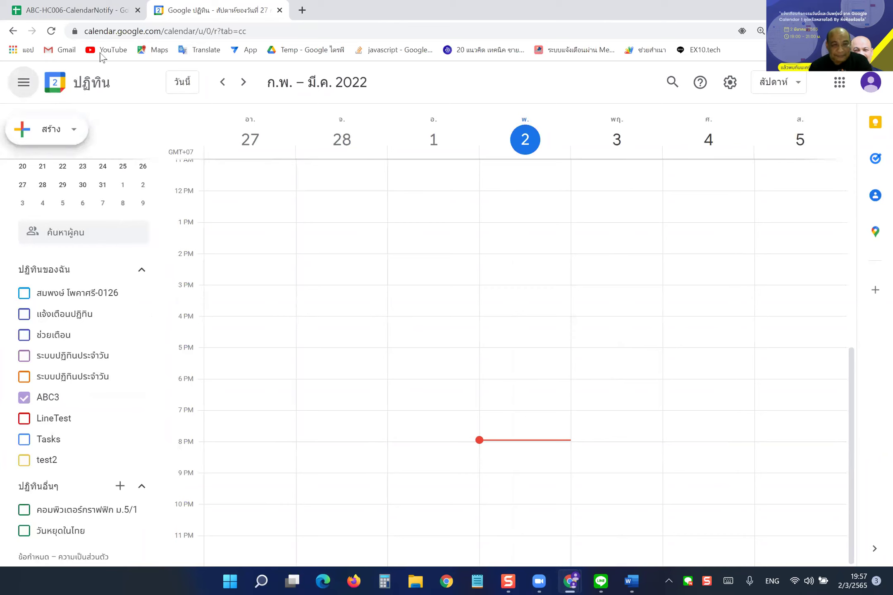
# Display only ABC3 again and open its Settings and sharing page.
pyautogui.moveTo(141, 400)
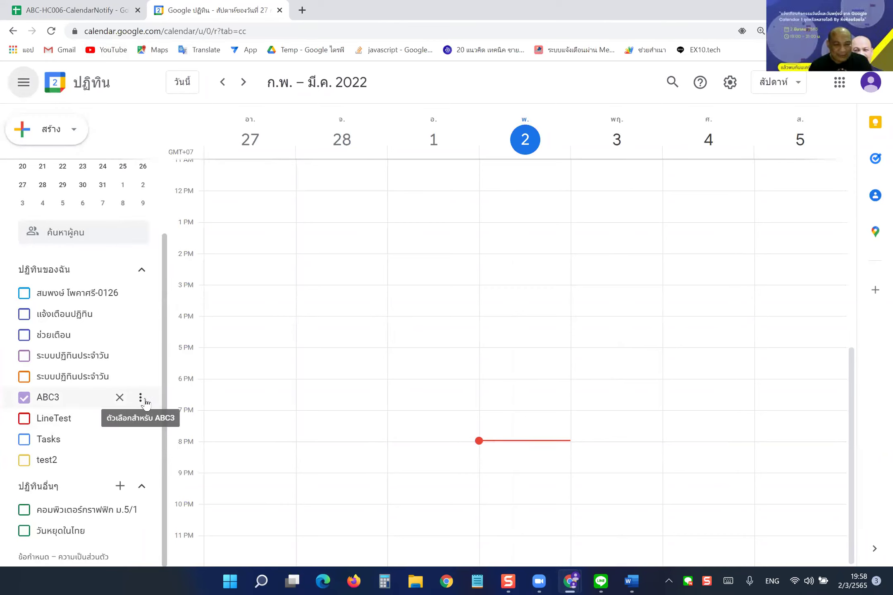
pyautogui.click(141, 398)
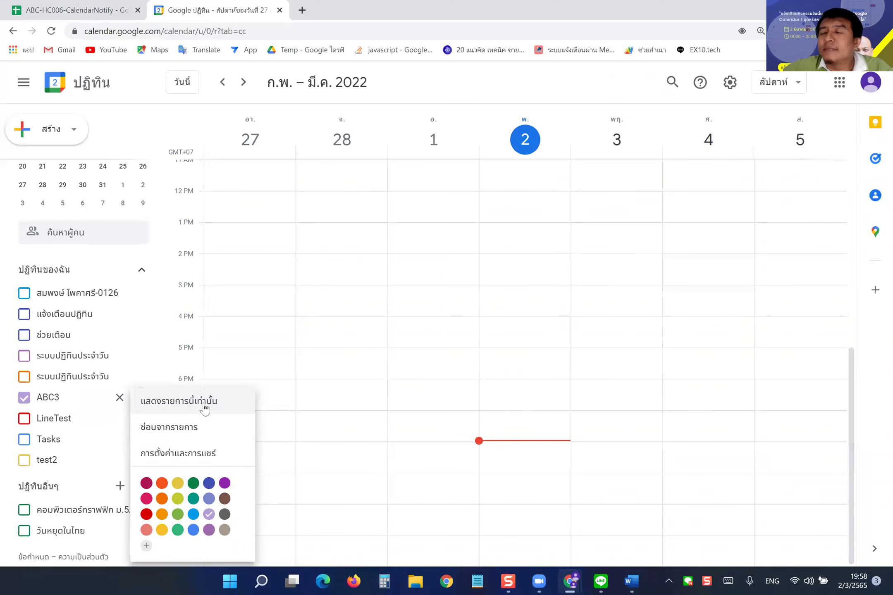
pyautogui.click(229, 404)
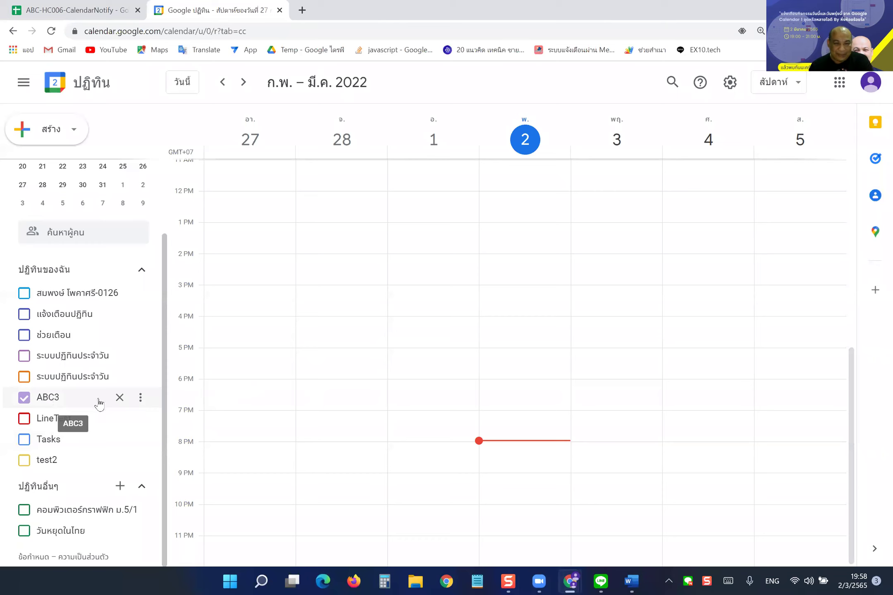
pyautogui.click(140, 399)
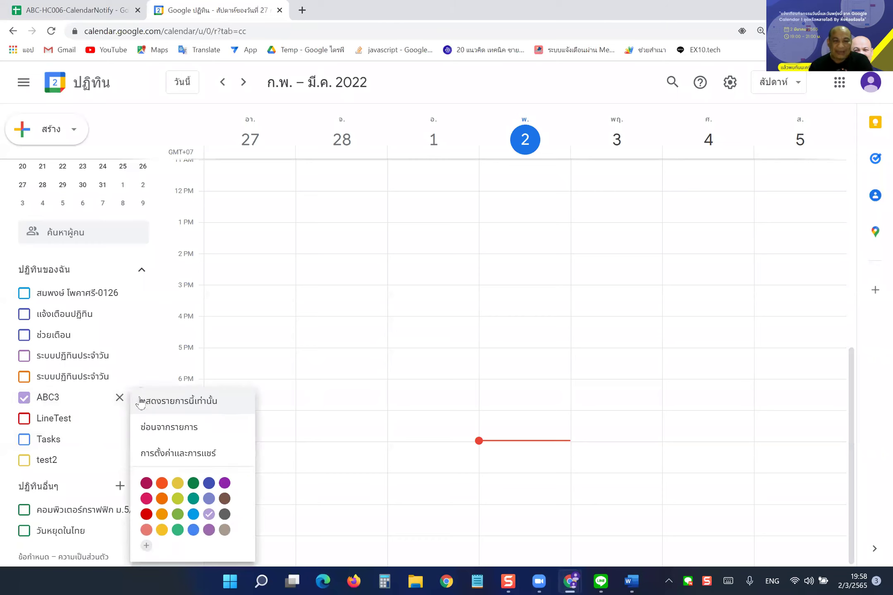
pyautogui.click(239, 457)
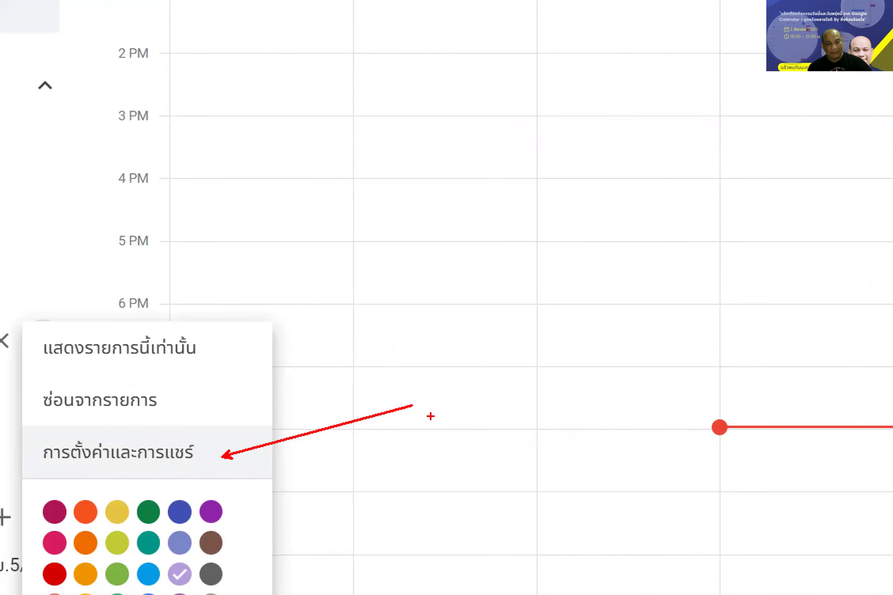
pyautogui.click(103, 466)
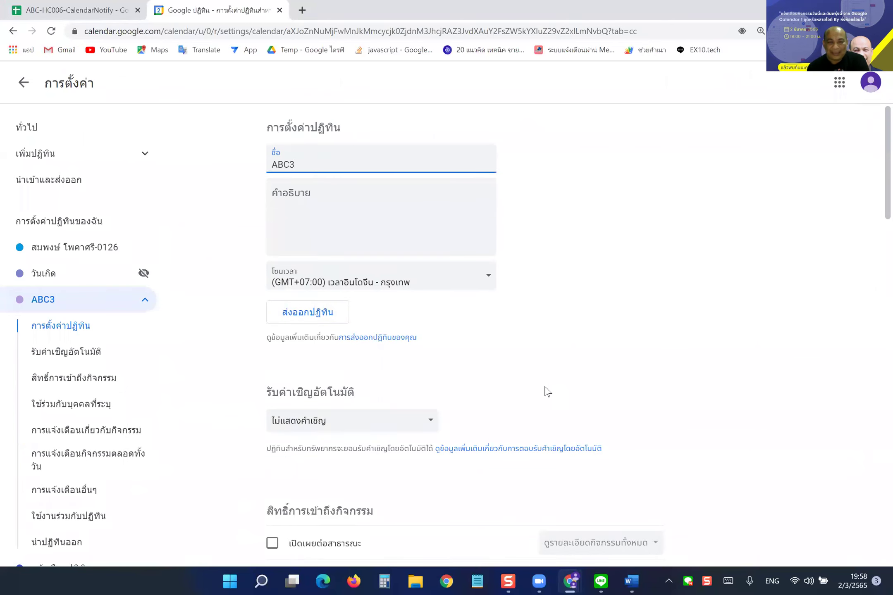
# Scroll ABC3's settings down to the Integrate calendar section.
pyautogui.scroll(-5, 554, 399)
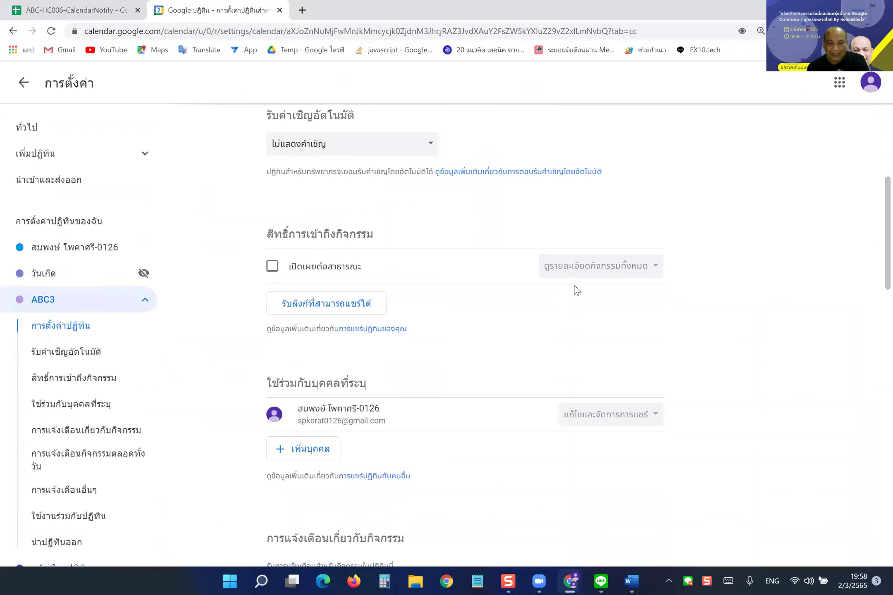
pyautogui.scroll(-5, 573, 297)
pyautogui.scroll(-6, 563, 306)
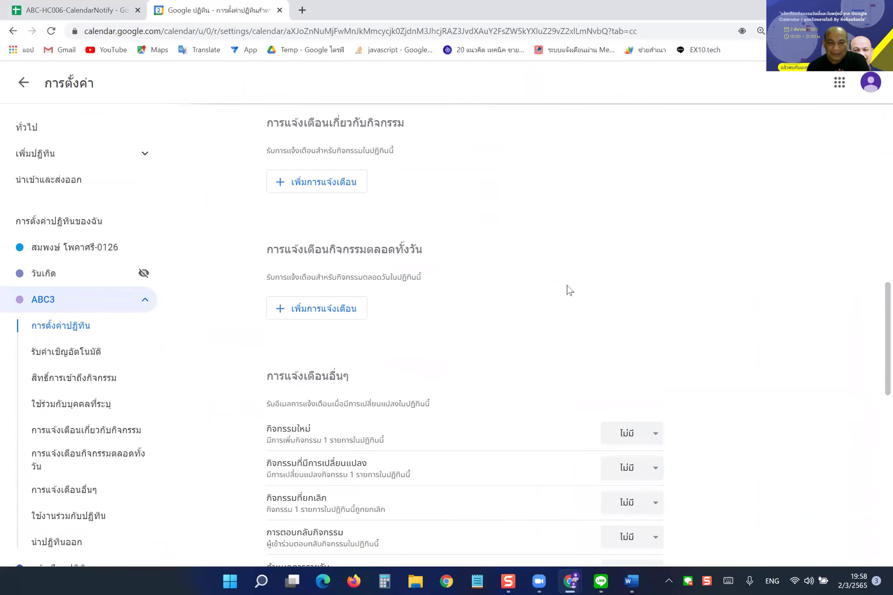
pyautogui.scroll(-5, 562, 290)
pyautogui.scroll(-3, 545, 298)
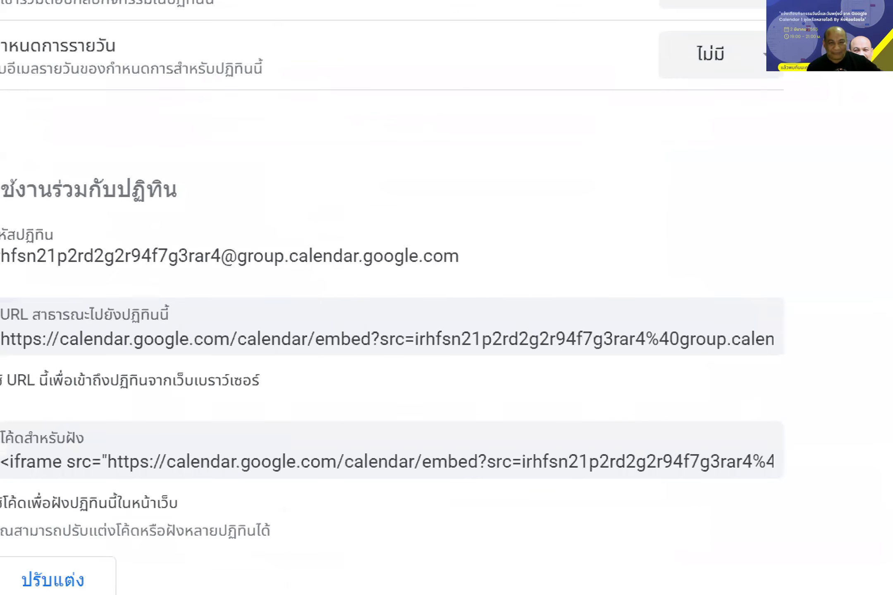
pyautogui.moveTo(135, 214)
pyautogui.mouseDown()
pyautogui.moveTo(149, 269)
pyautogui.moveTo(715, 288)
pyautogui.mouseUp()
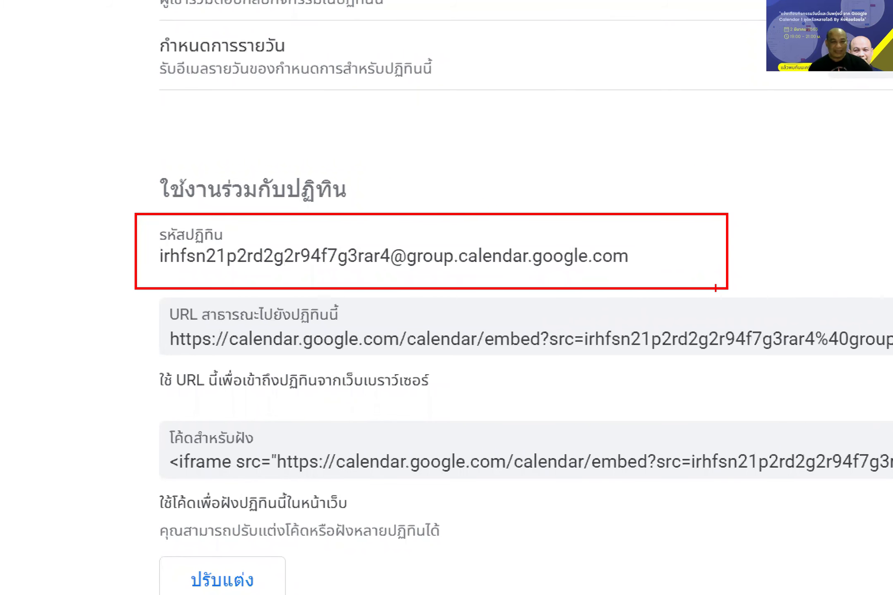
pyautogui.press('Escape')
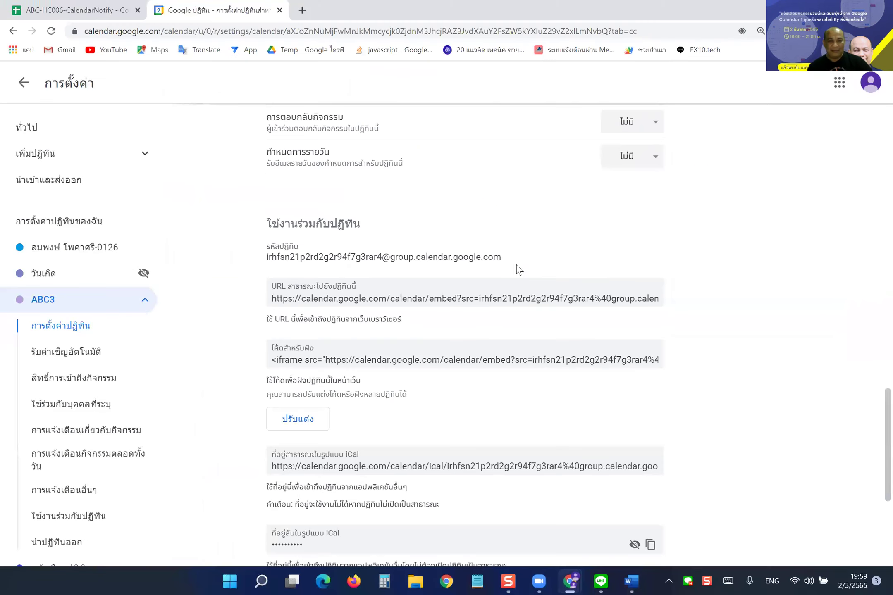
# Select the full ABC3 Calendar ID and copy it.
pyautogui.moveTo(513, 263); pyautogui.dragTo(268, 267)
pyautogui.click(389, 272)
pyautogui.tripleClick(378, 263)
pyautogui.click(408, 270)
pyautogui.doubleClick(354, 260)
pyautogui.click(476, 265)
pyautogui.moveTo(516, 260); pyautogui.dragTo(266, 259)
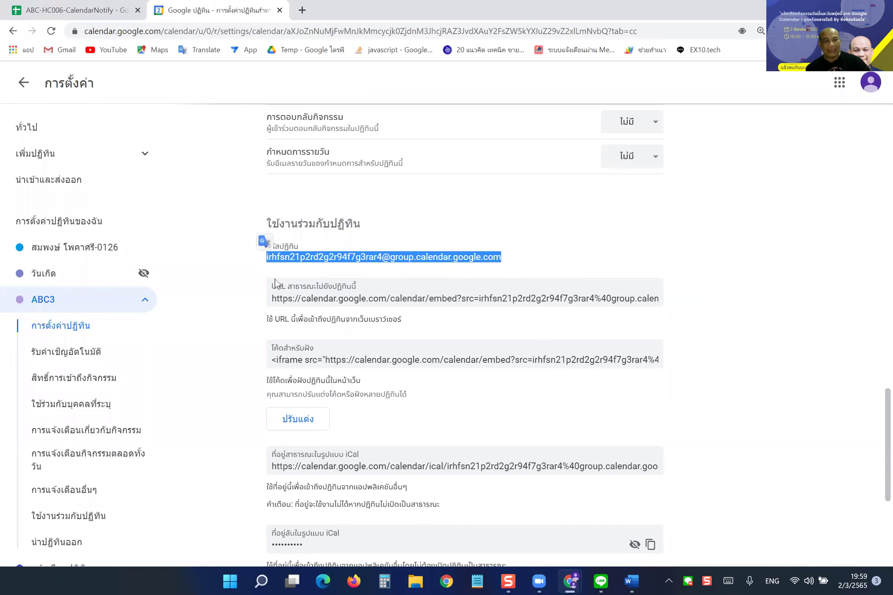
pyautogui.rightClick(304, 254)
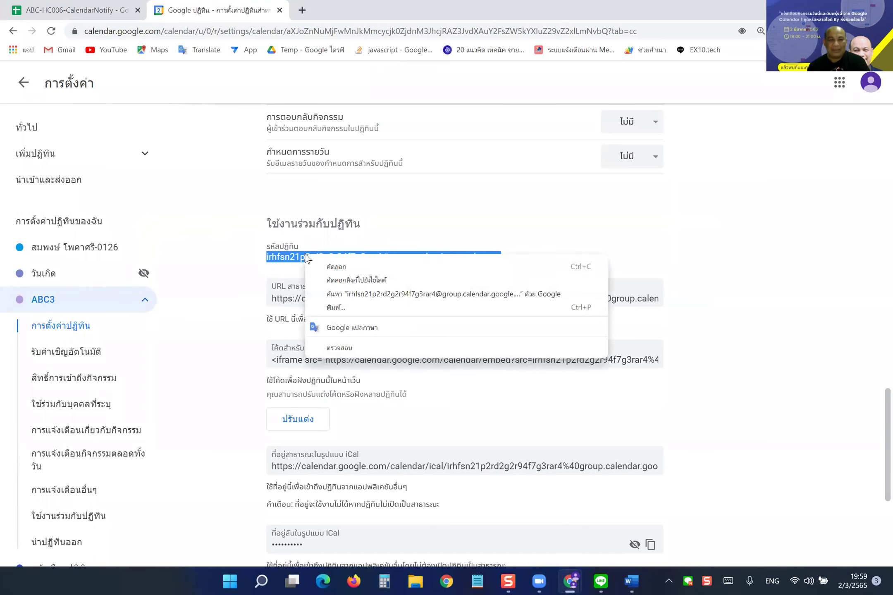
pyautogui.click(336, 267)
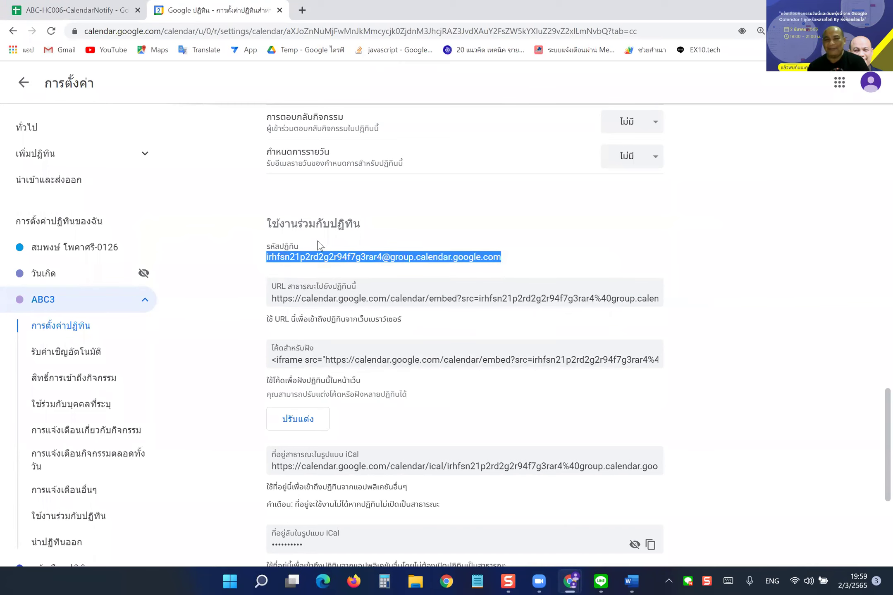
pyautogui.click(73, 6)
# Replace the old ID in IDCalendar cell C4 by pasting ABC3's calendar ID as values only.
pyautogui.click(284, 372)
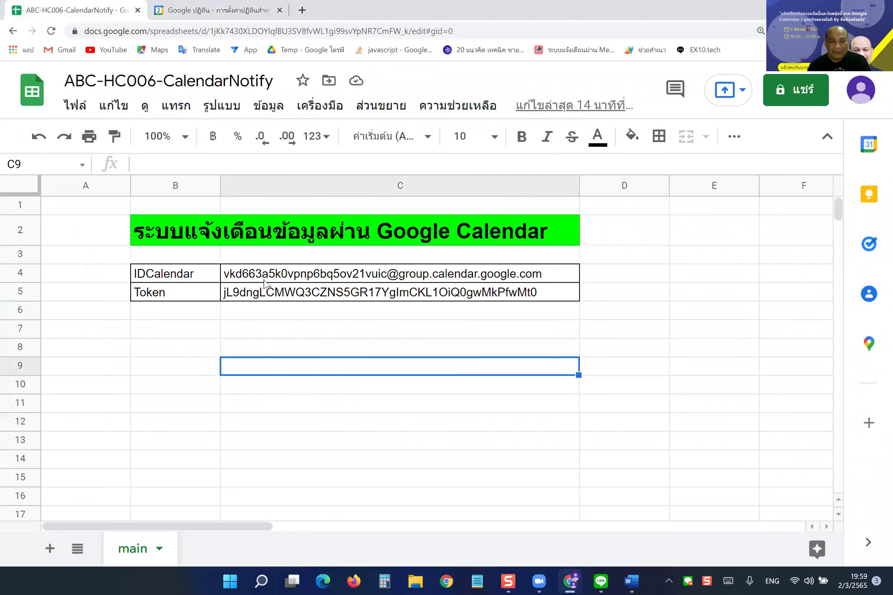
pyautogui.click(266, 280)
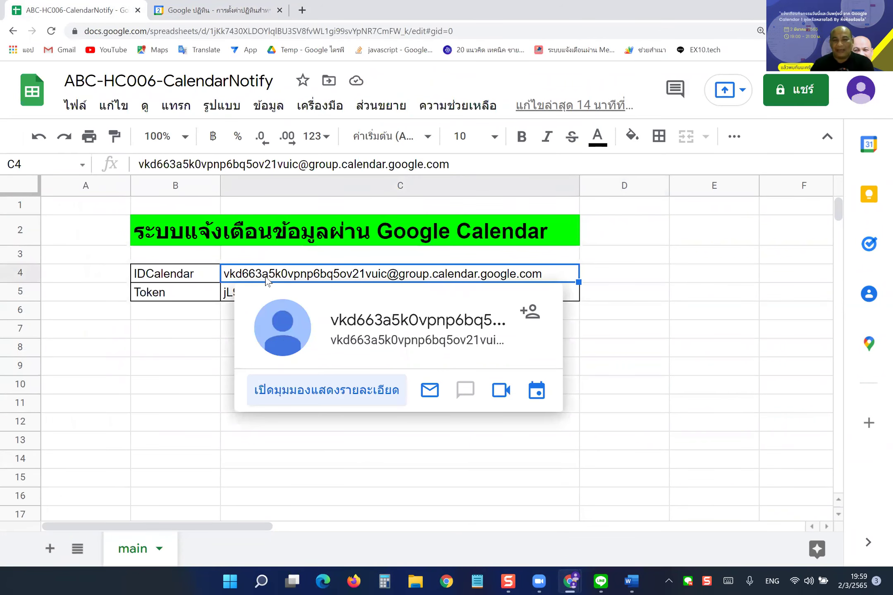
pyautogui.press('Delete')
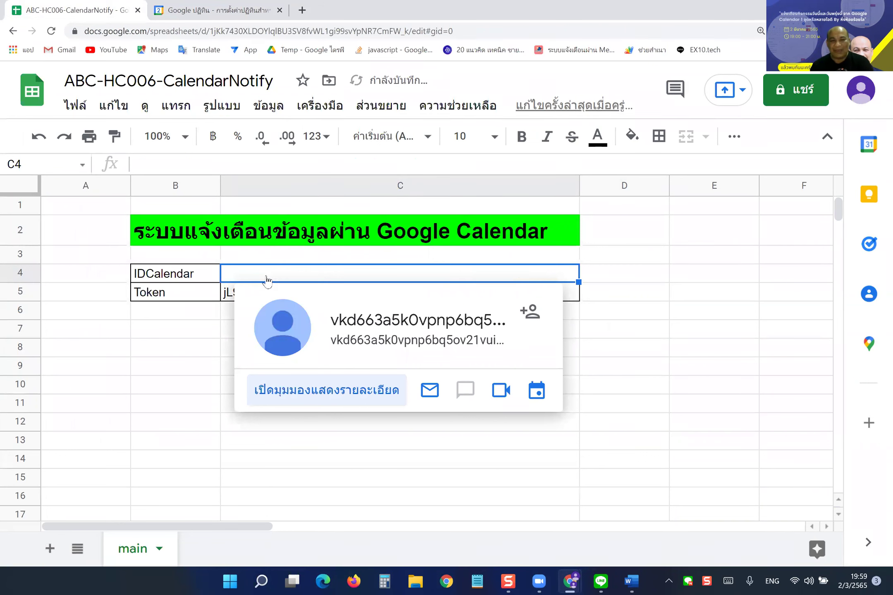
pyautogui.rightClick(267, 280)
pyautogui.moveTo(374, 244)
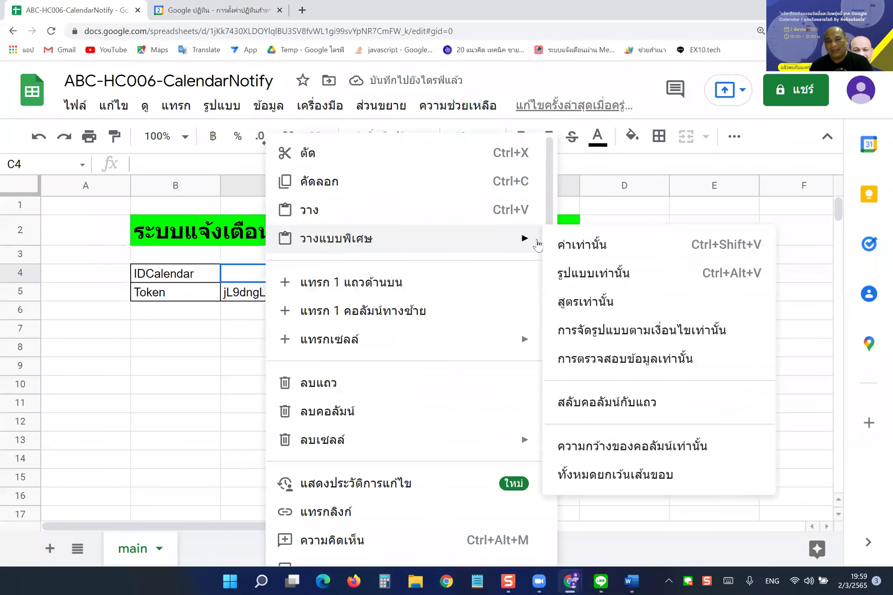
pyautogui.click(690, 247)
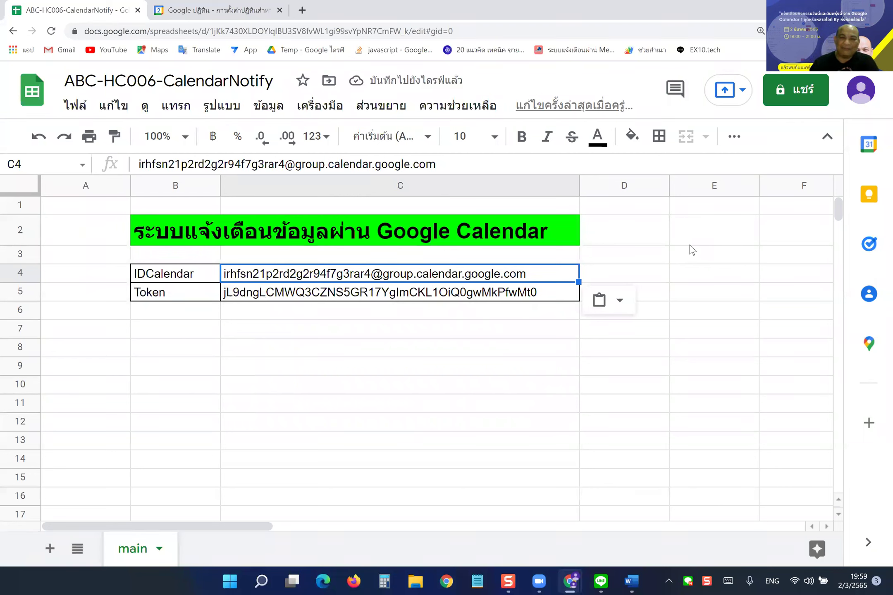
pyautogui.click(347, 393)
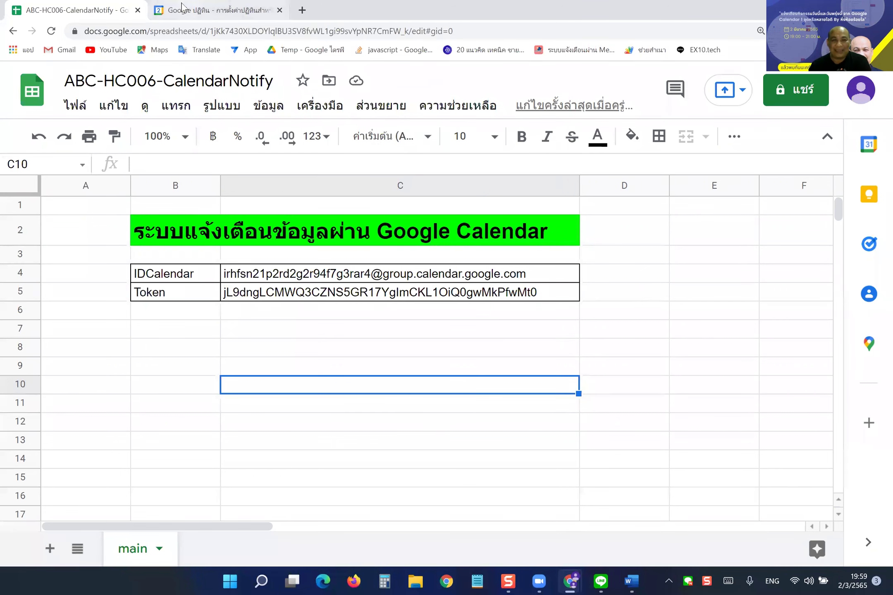
pyautogui.hotkey('ctrl', 'Tab')
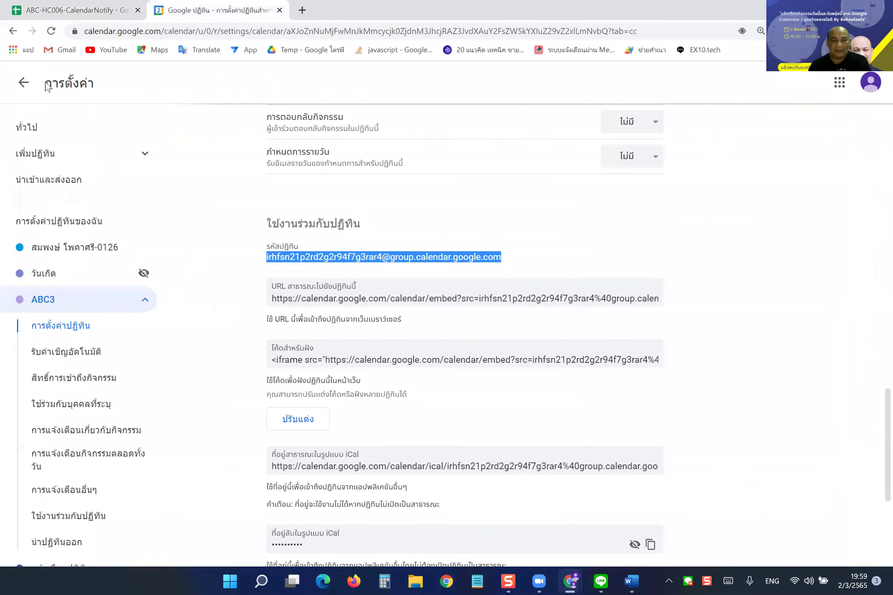
# Leave Settings and switch to the March 2022 month view, discarding an accidental event draft.
pyautogui.click(26, 83)
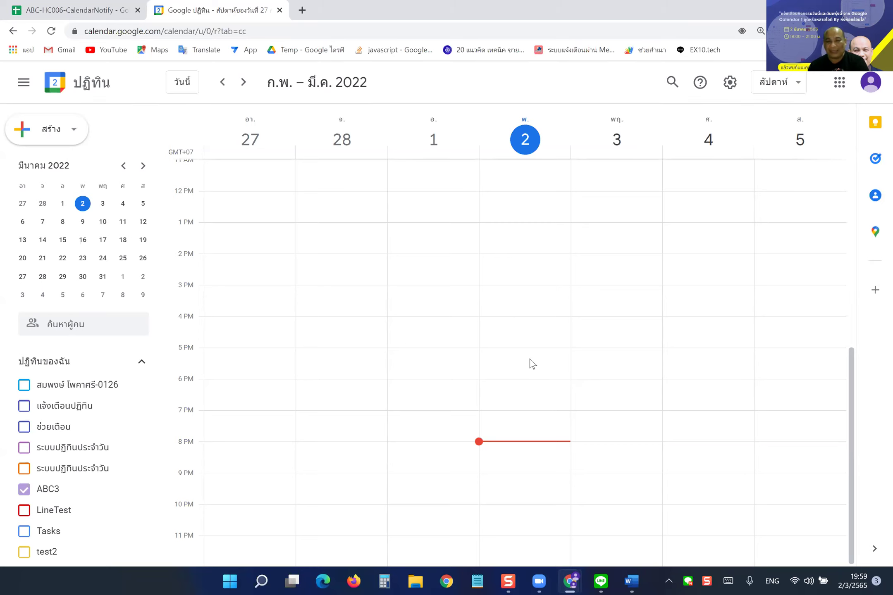
pyautogui.click(776, 85)
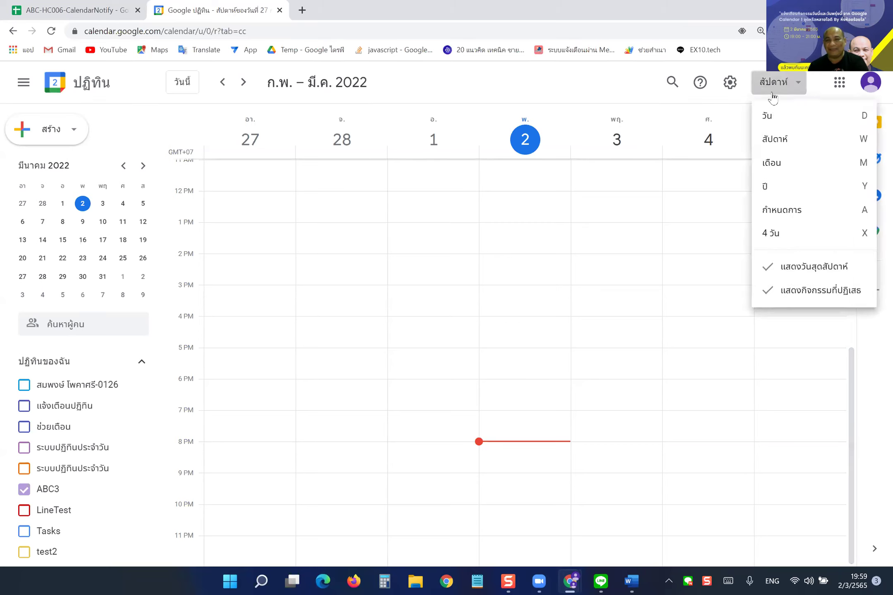
pyautogui.click(804, 166)
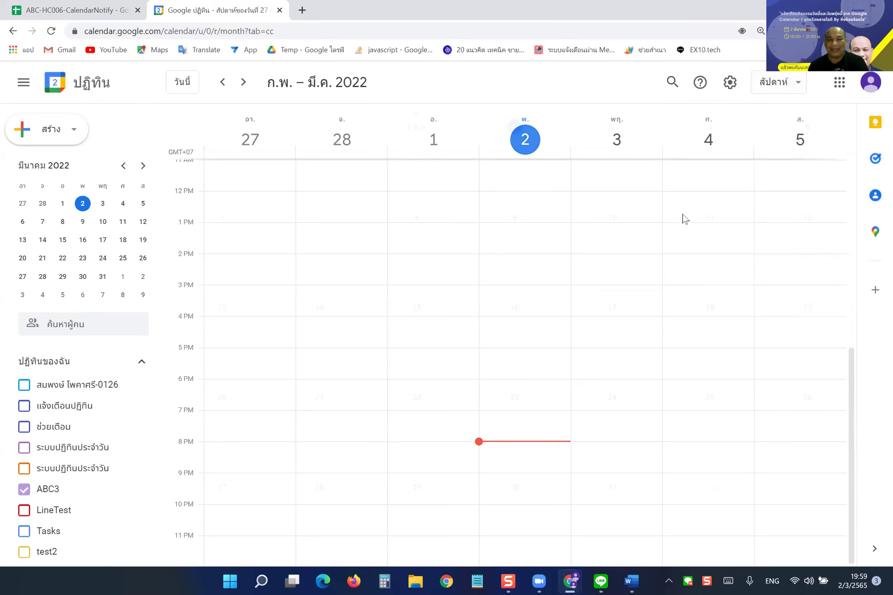
pyautogui.click(787, 83)
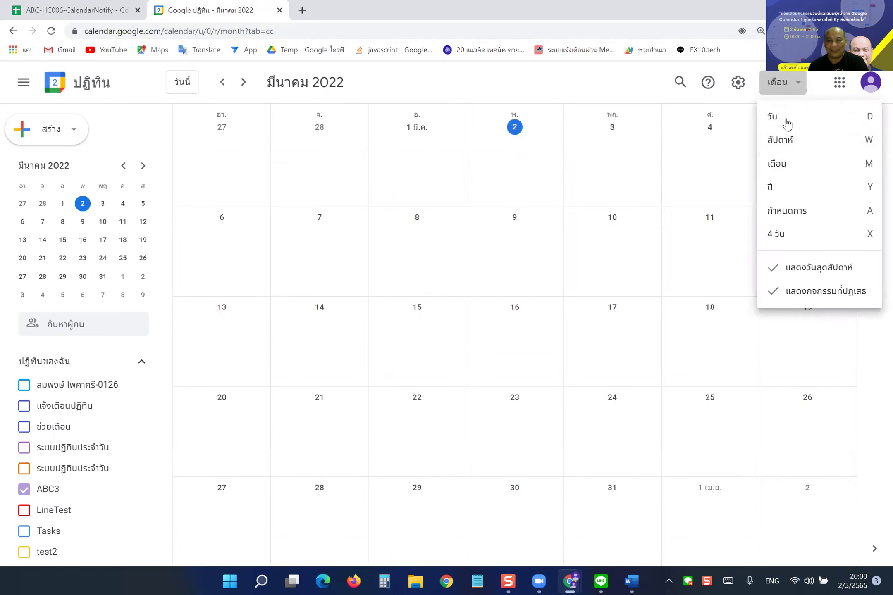
pyautogui.click(778, 165)
pyautogui.click(508, 173)
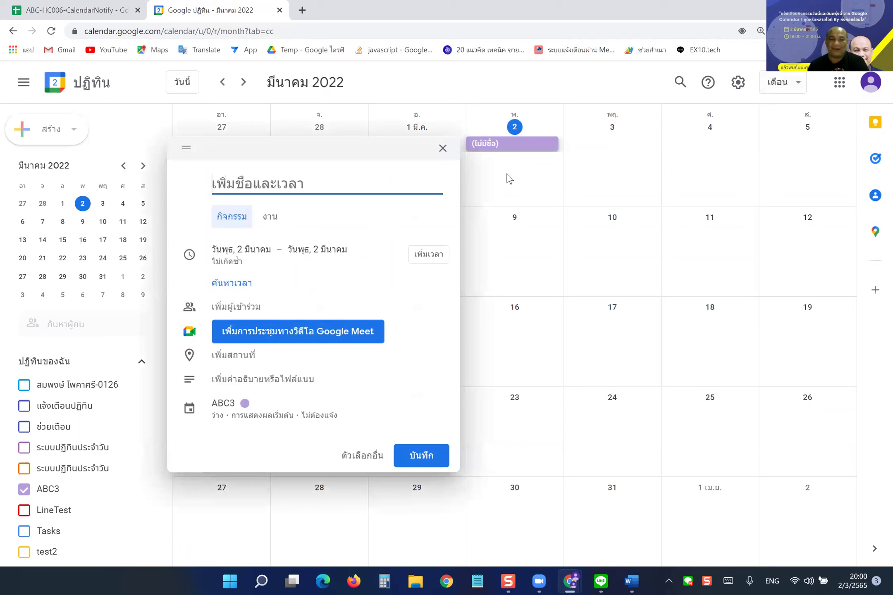
pyautogui.click(442, 148)
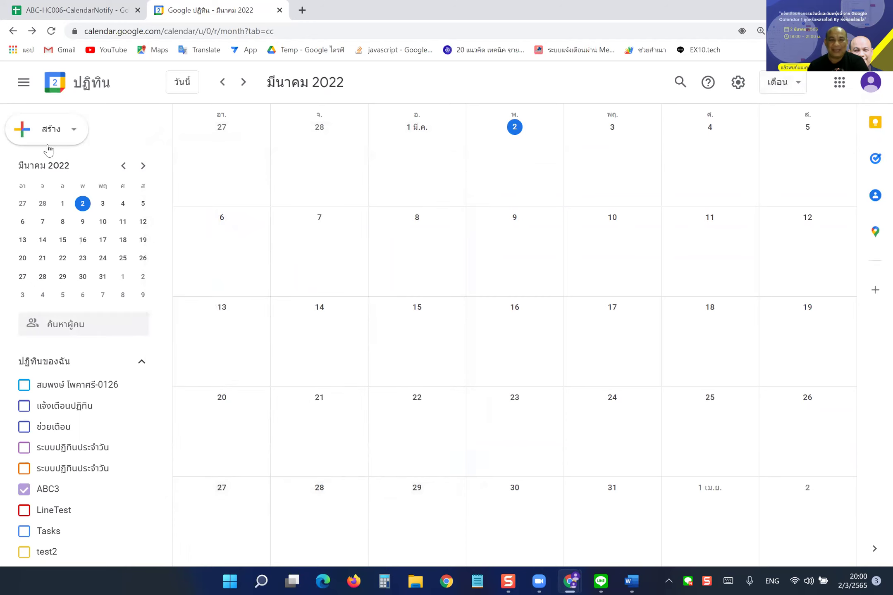
# Start a new all-day event on 2 March titled 'ประชุมzoom'.
pyautogui.click(41, 137)
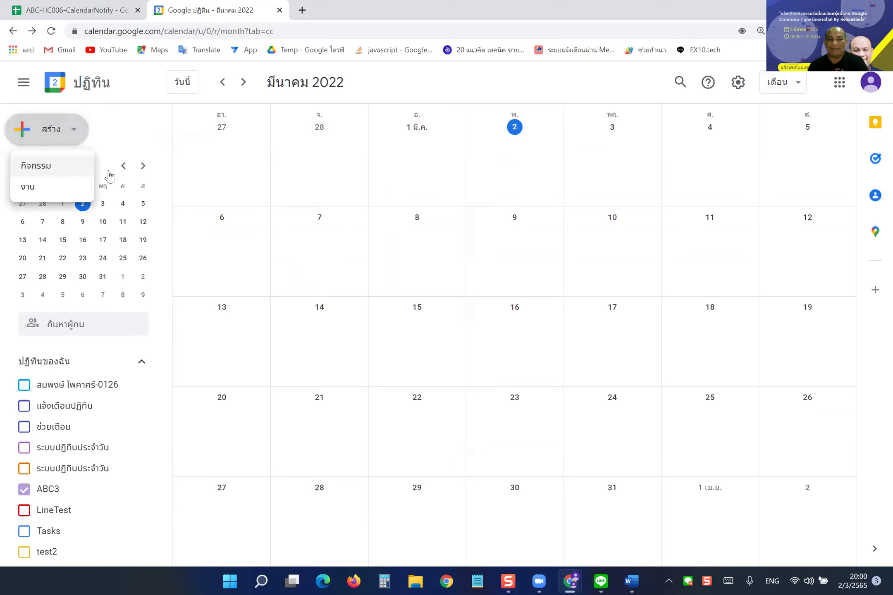
pyautogui.click(512, 156)
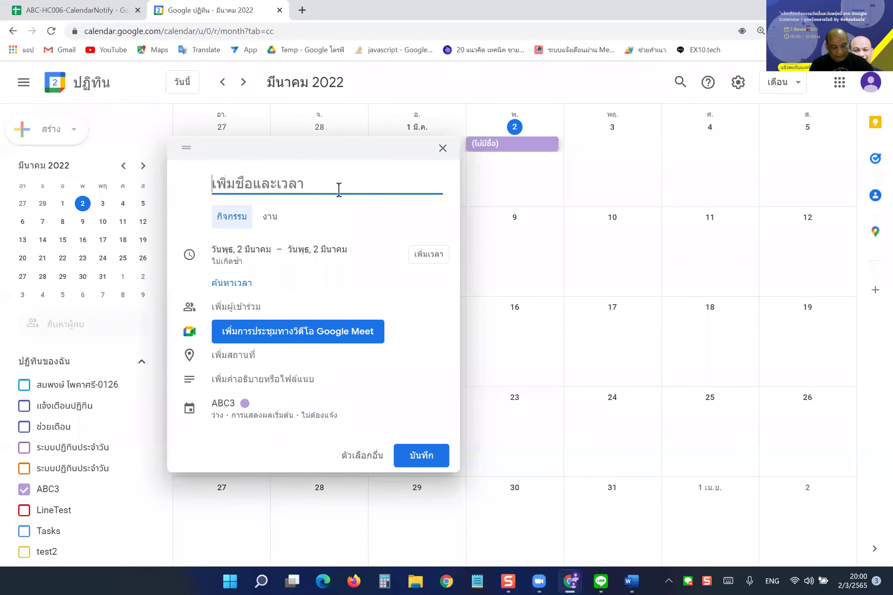
pyautogui.write('m')
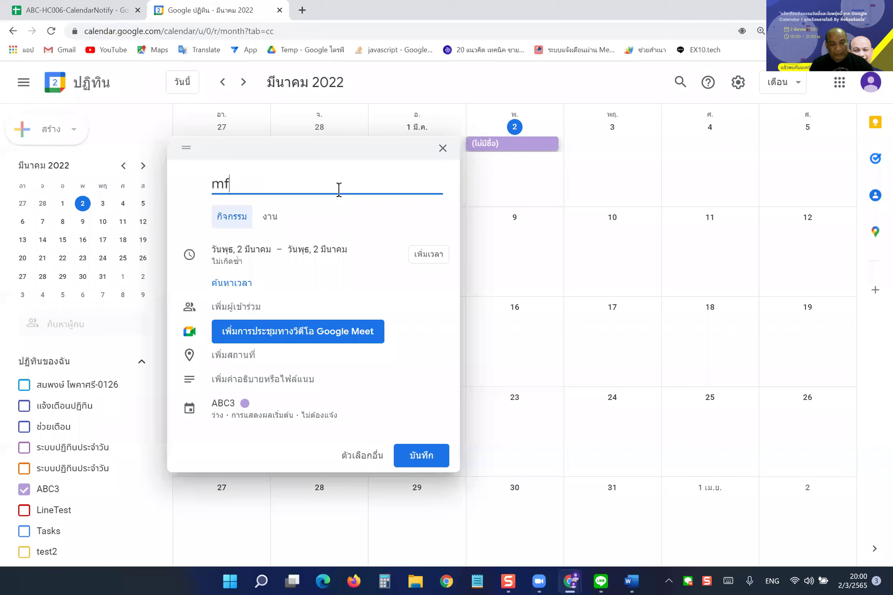
pyautogui.write('f')
pyautogui.press('BackSpace')
pyautogui.press('BackSpace')
pyautogui.press('`')
pyautogui.write('ป')
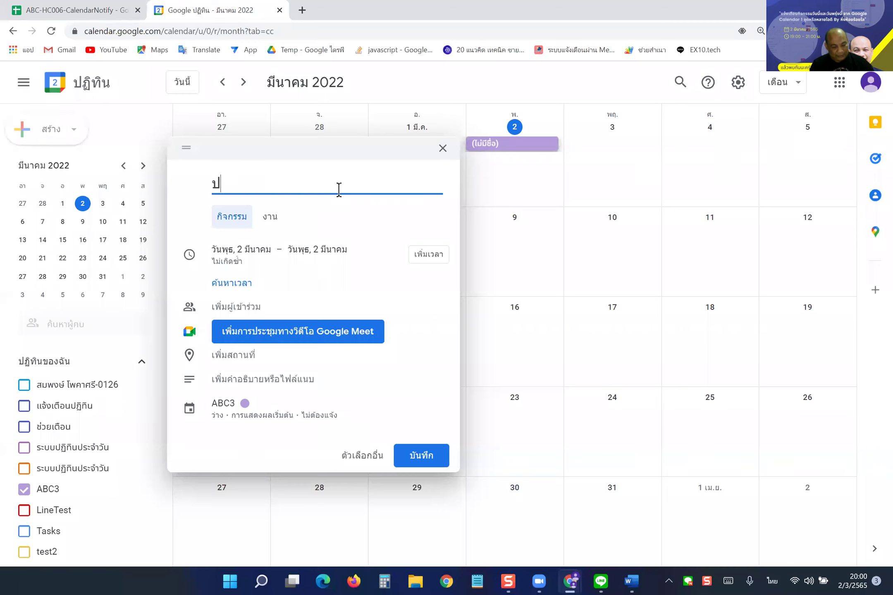
pyautogui.write('ระชุมผนนท')
pyautogui.press('BackSpace')
pyautogui.press('BackSpace')
pyautogui.write('zoom')
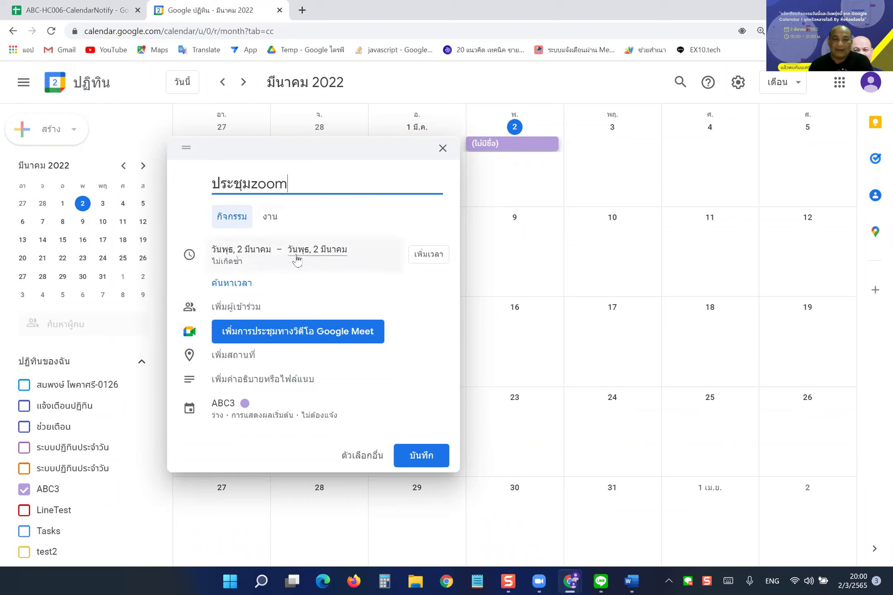
pyautogui.click(266, 250)
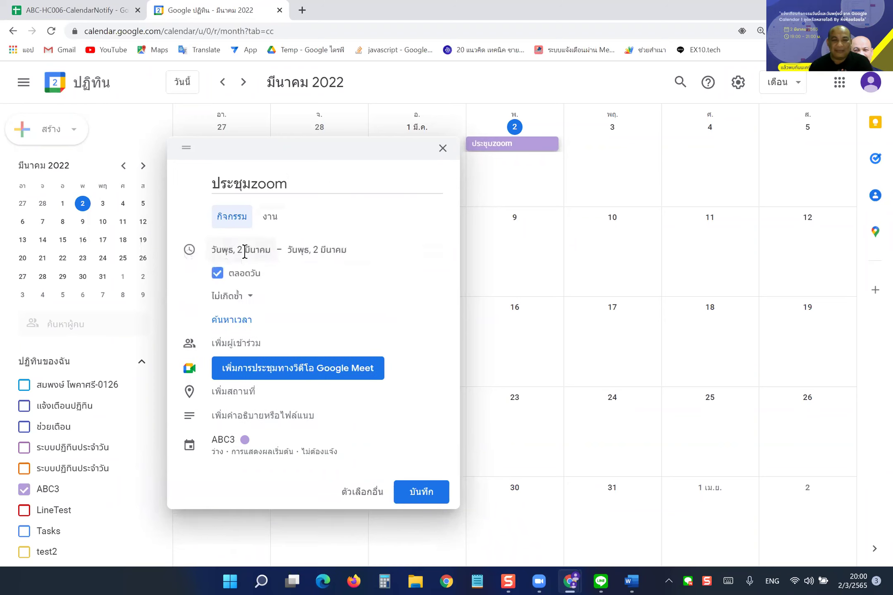
# Make the ประชุมzoom draft a timed event from 9:45pm to 10:45pm.
pyautogui.click(308, 251)
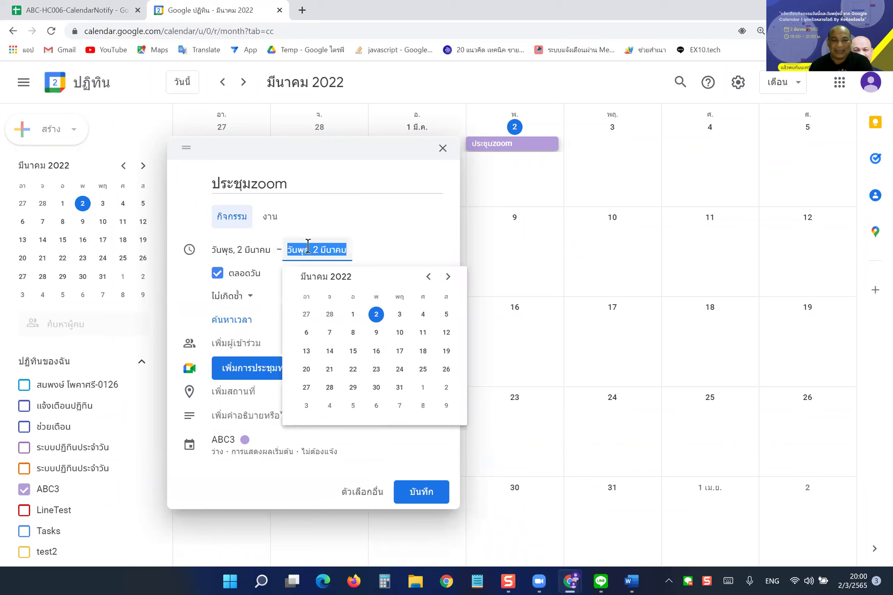
pyautogui.click(227, 277)
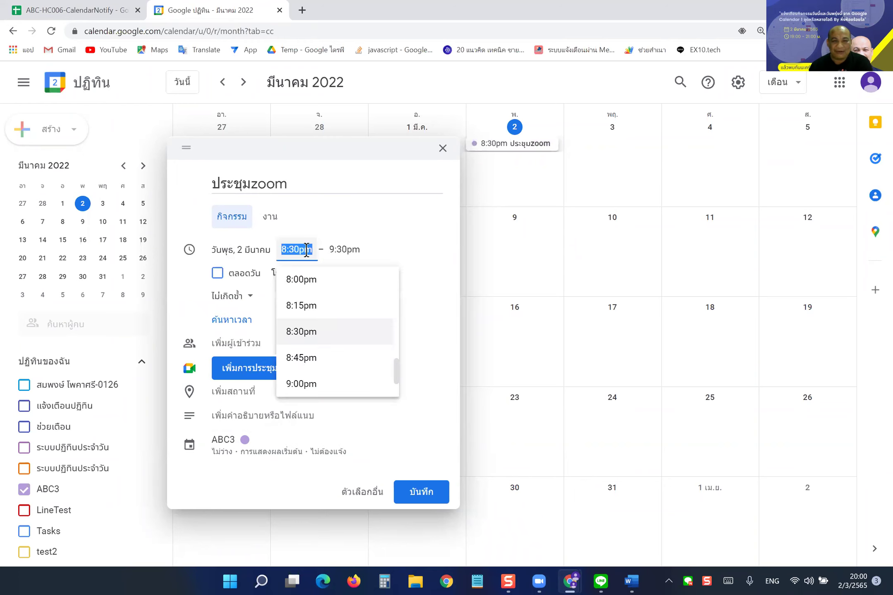
pyautogui.moveTo(397, 372); pyautogui.dragTo(400, 391)
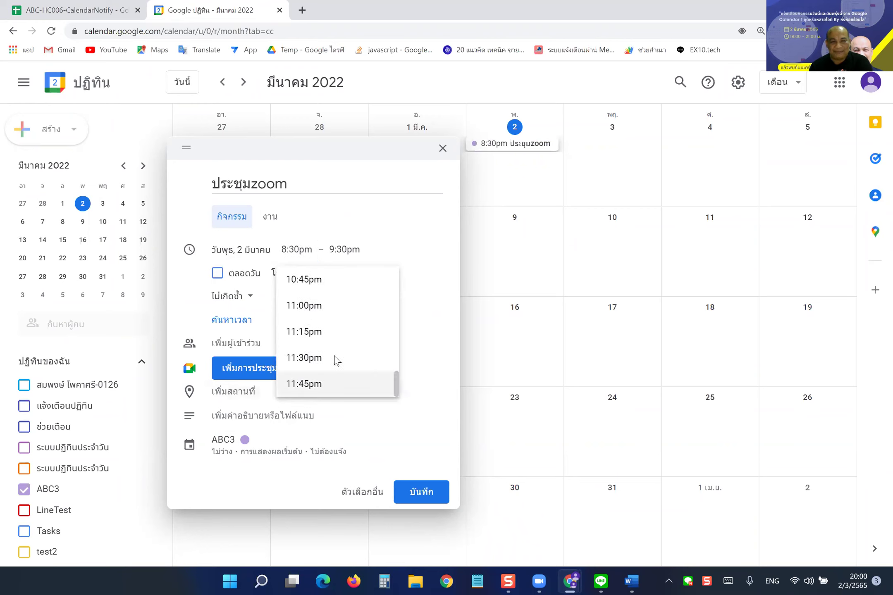
pyautogui.click(321, 340)
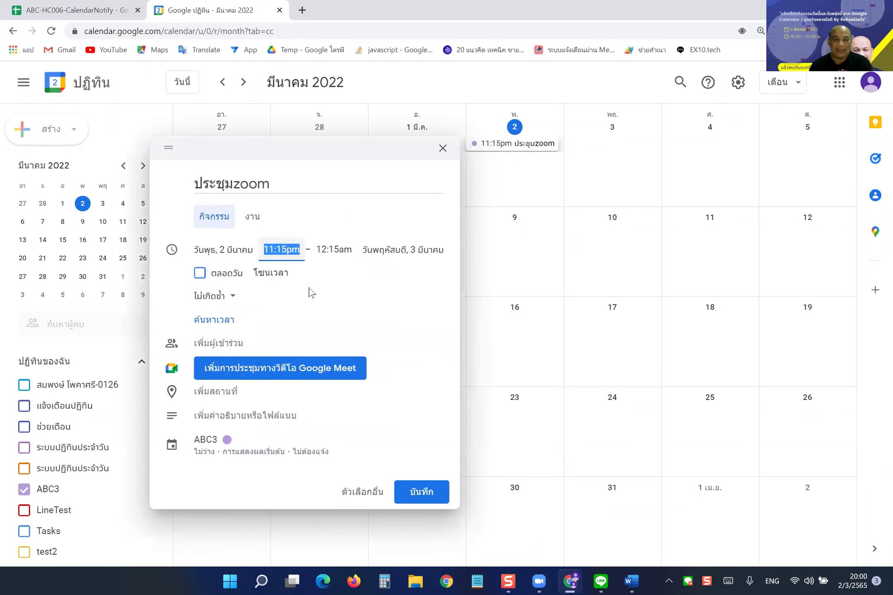
pyautogui.click(327, 248)
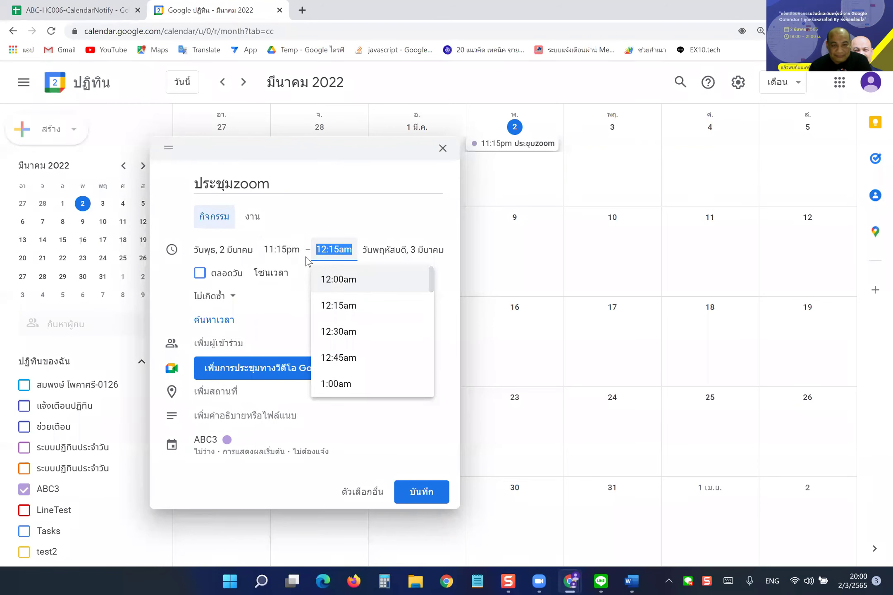
pyautogui.click(289, 249)
pyautogui.scroll(7, 300, 311)
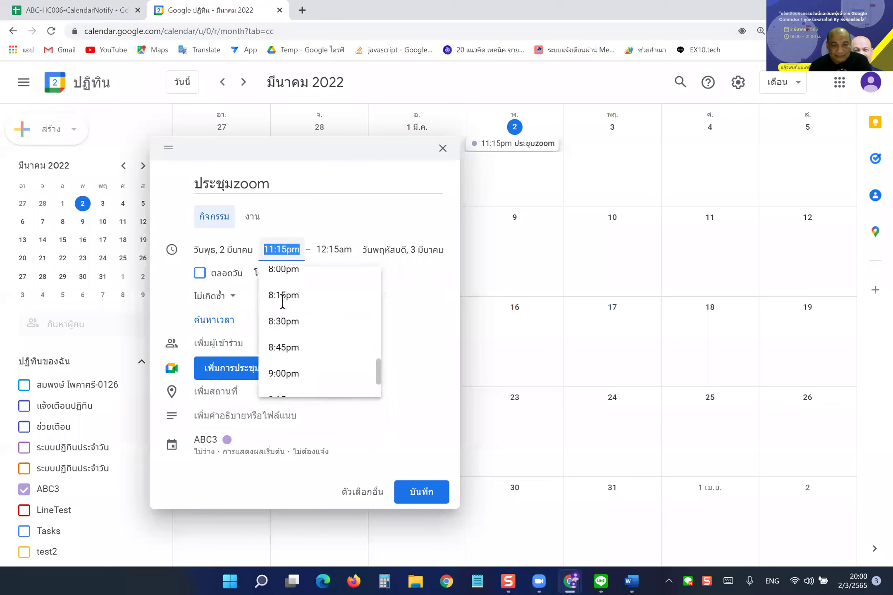
pyautogui.scroll(-3, 300, 311)
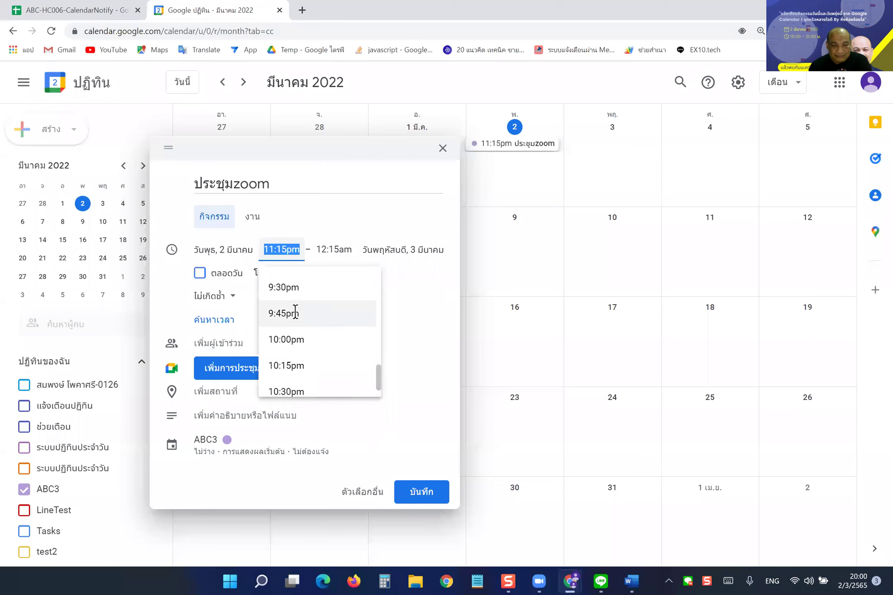
pyautogui.click(295, 313)
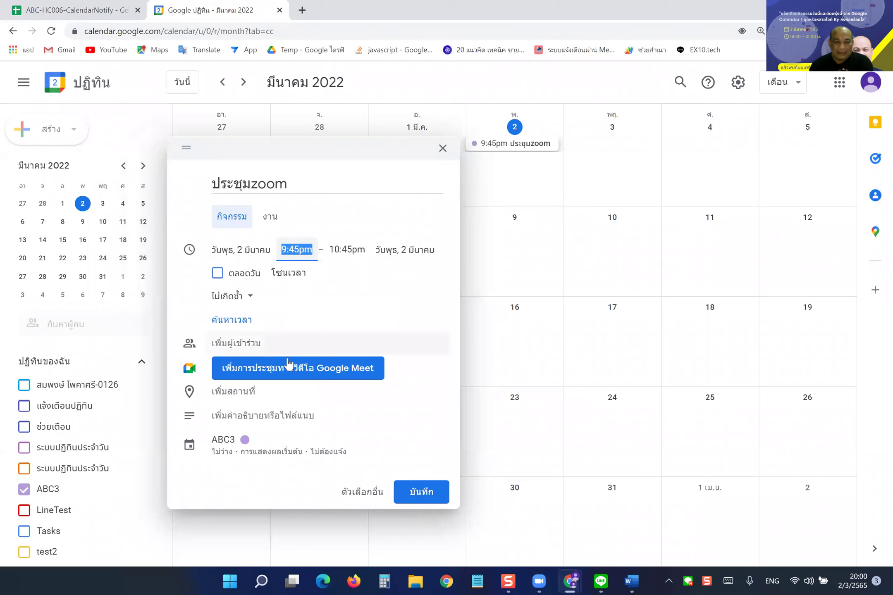
# Try adding a location, then discard the unsaved event.
pyautogui.click(240, 398)
pyautogui.write('Fi')
pyautogui.press('BackSpace')
pyautogui.press('BackSpace')
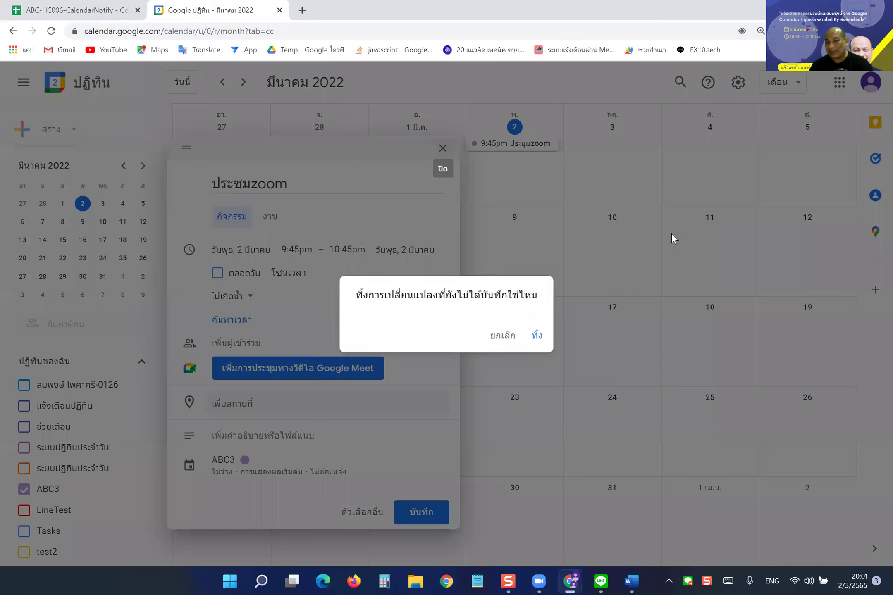
pyautogui.press('Return')
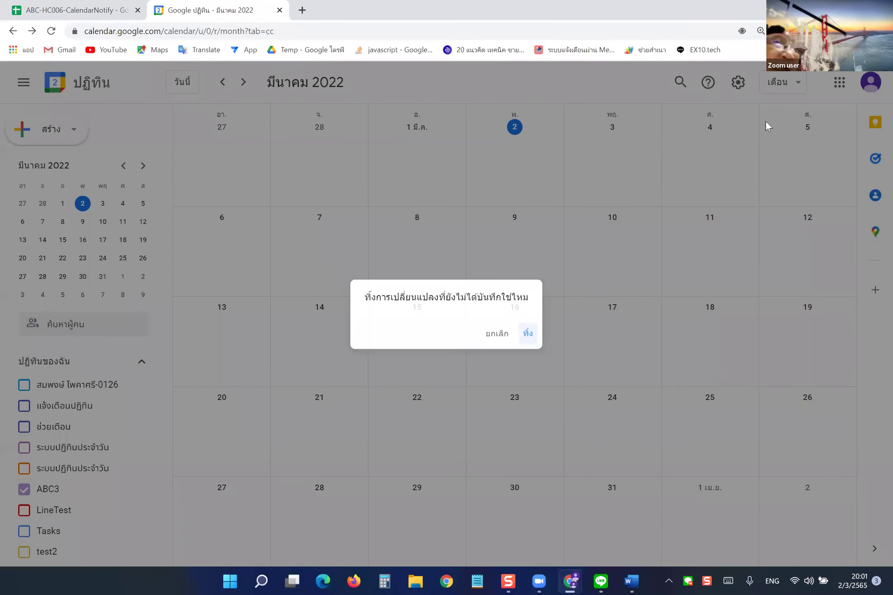
# Switch the calendar through day, week and month views.
pyautogui.press('d')
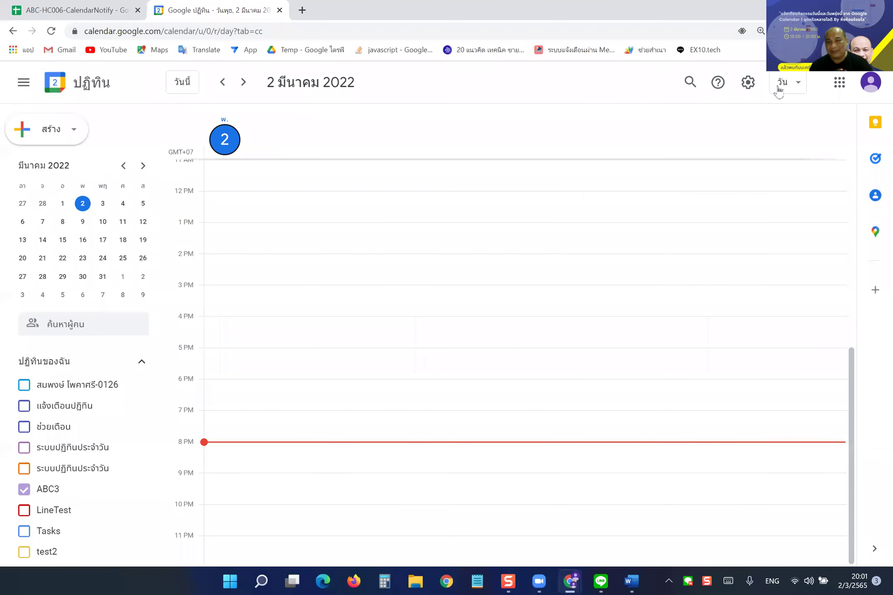
pyautogui.click(778, 89)
pyautogui.press('w')
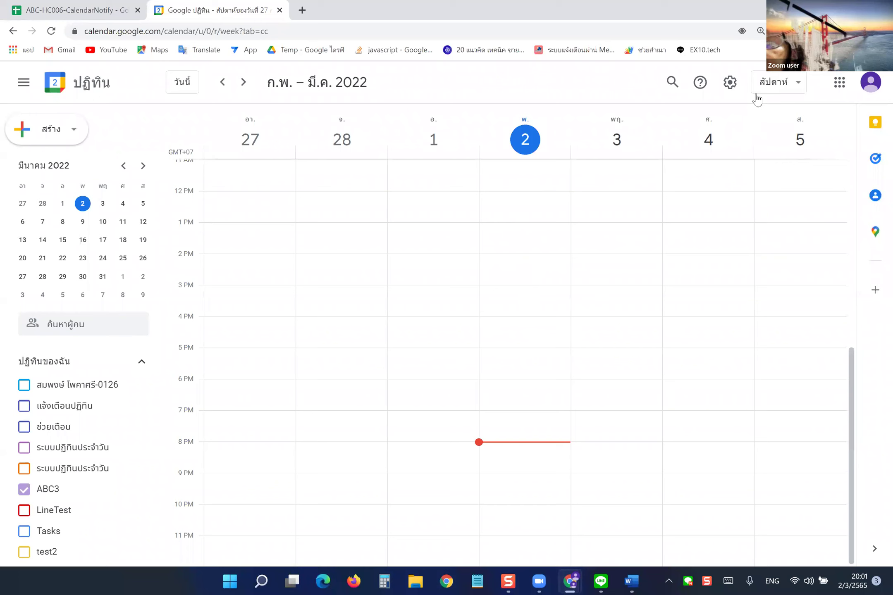
pyautogui.click(773, 83)
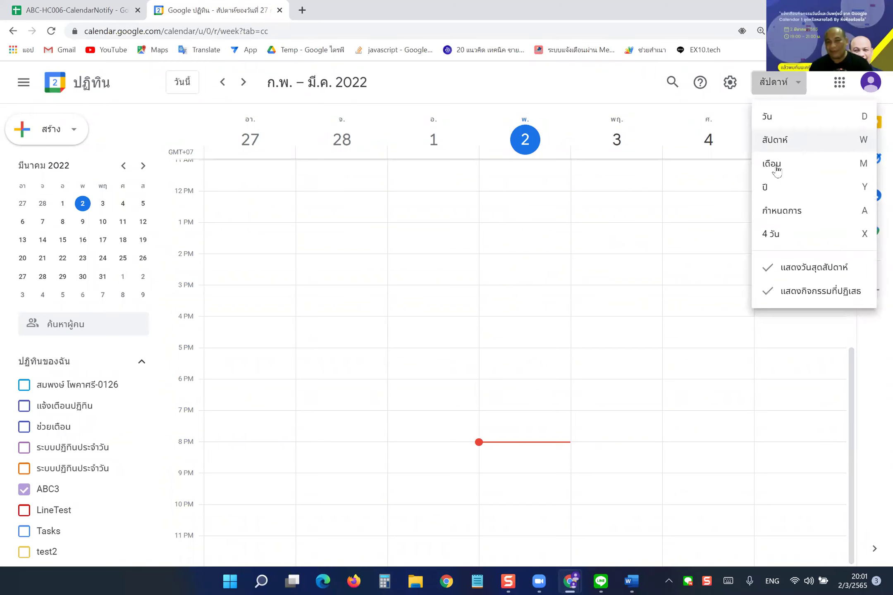
pyautogui.click(774, 166)
# Close the untitled 2 March draft and open the Create menu with Event and Task.
pyautogui.click(513, 174)
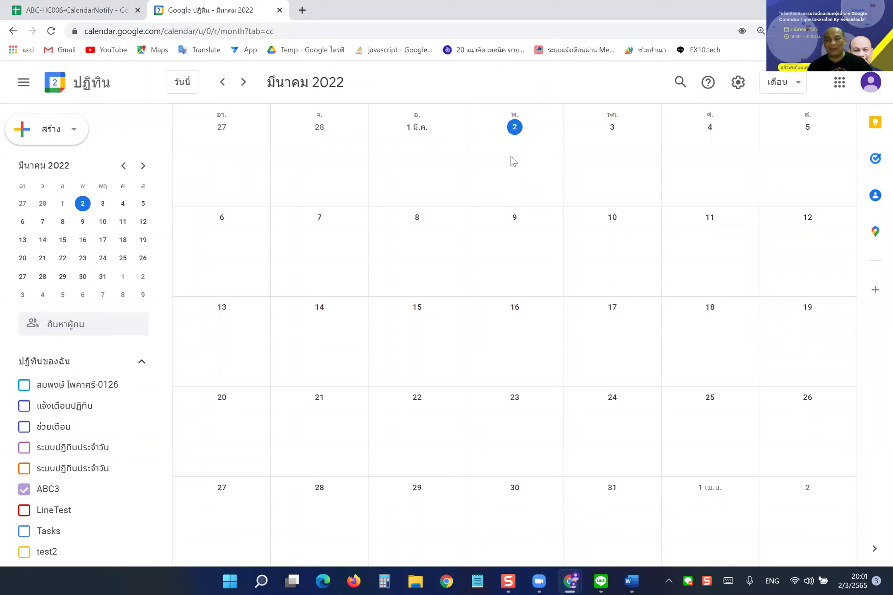
pyautogui.click(513, 161)
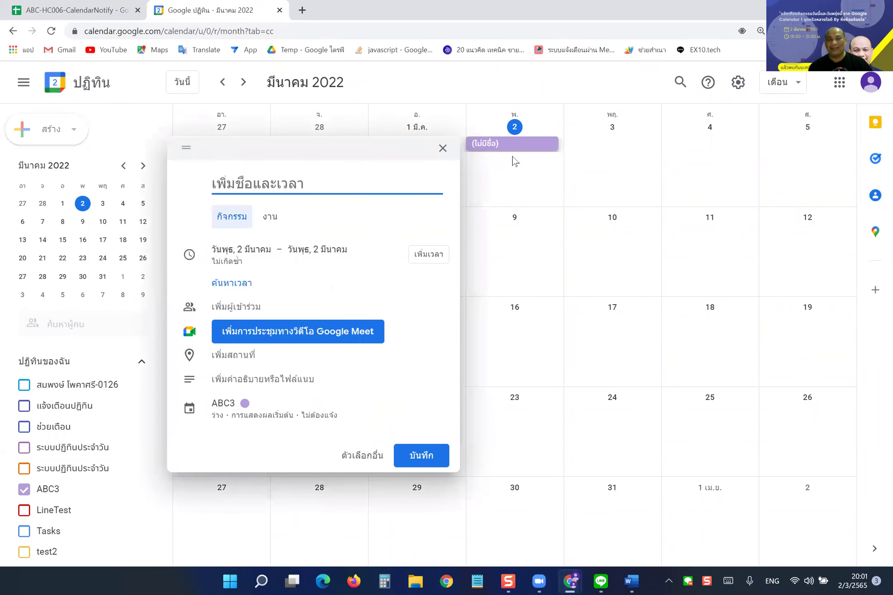
pyautogui.click(83, 140)
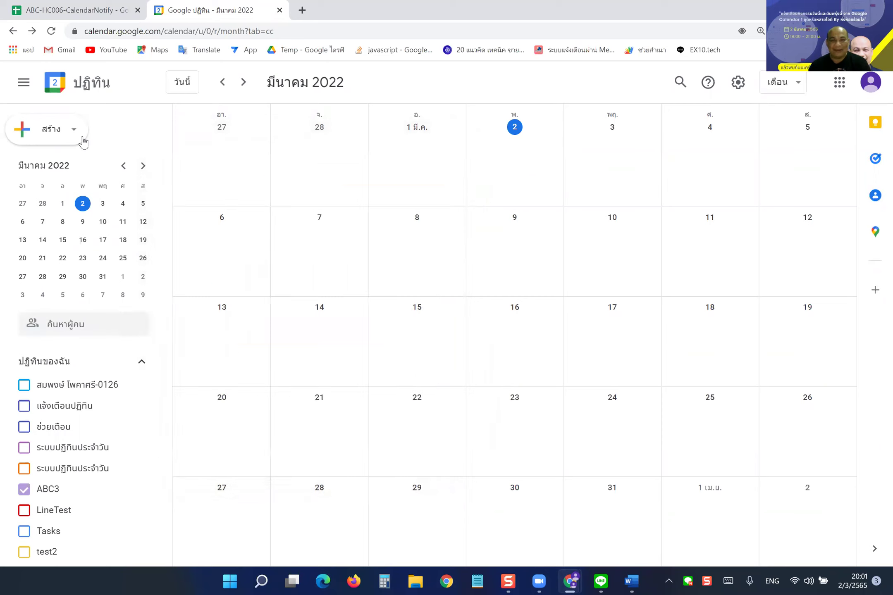
pyautogui.click(61, 133)
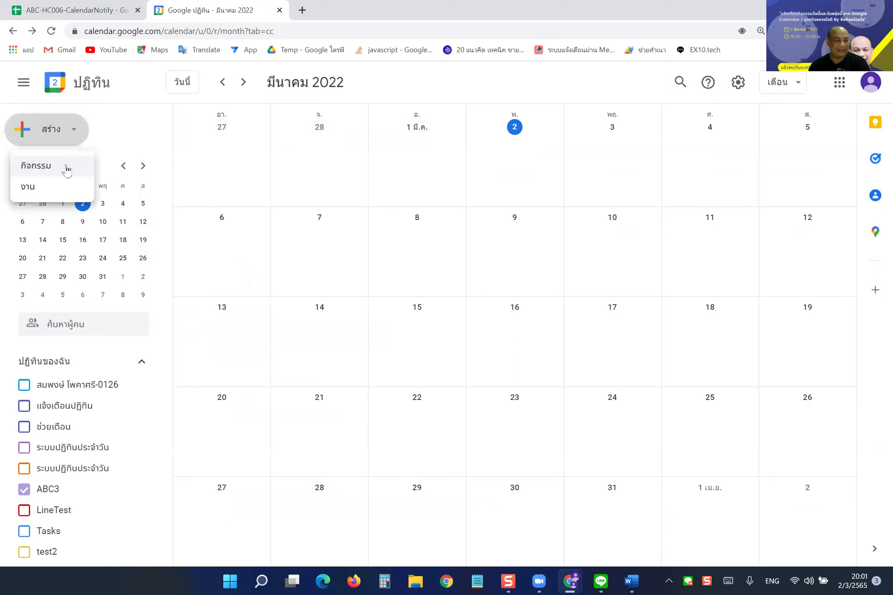
# Create a 'zoom' event on 2 March timed 8:30pm to 9:30pm.
pyautogui.click(505, 165)
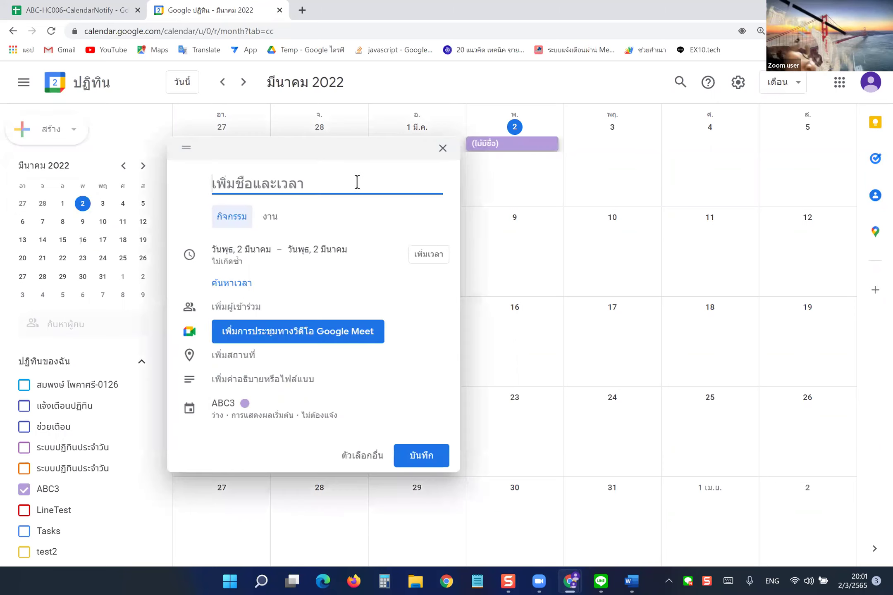
pyautogui.write('zoom')
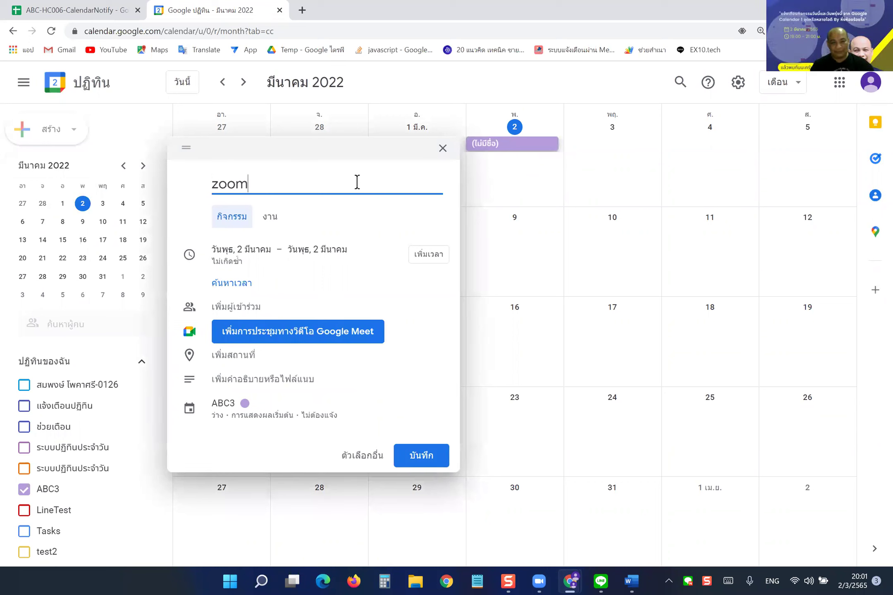
pyautogui.click(295, 252)
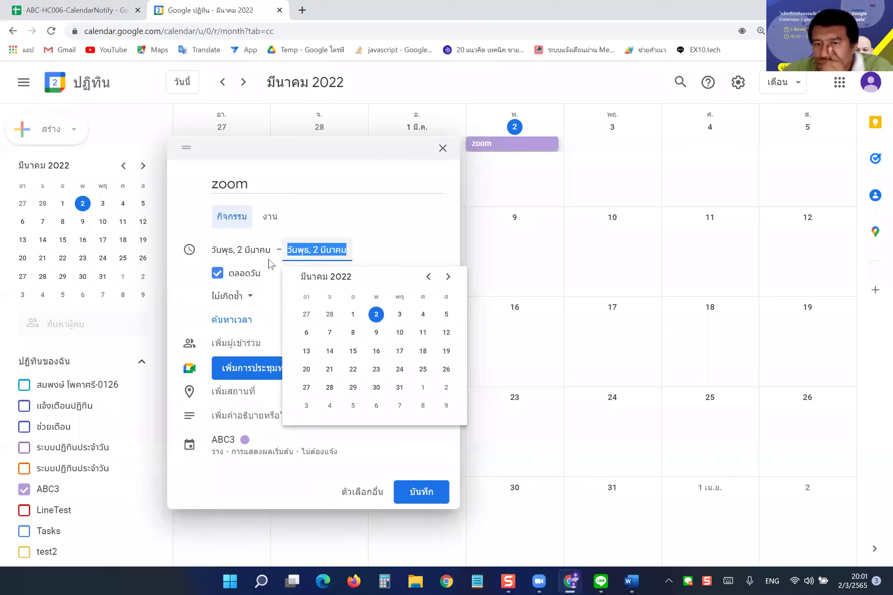
pyautogui.click(219, 275)
pyautogui.click(217, 273)
pyautogui.click(297, 250)
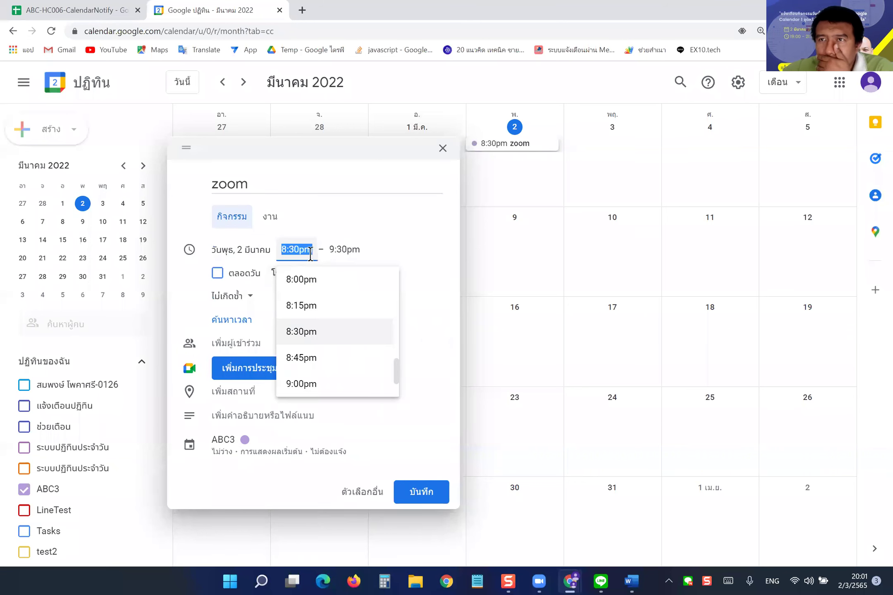
pyautogui.click(374, 242)
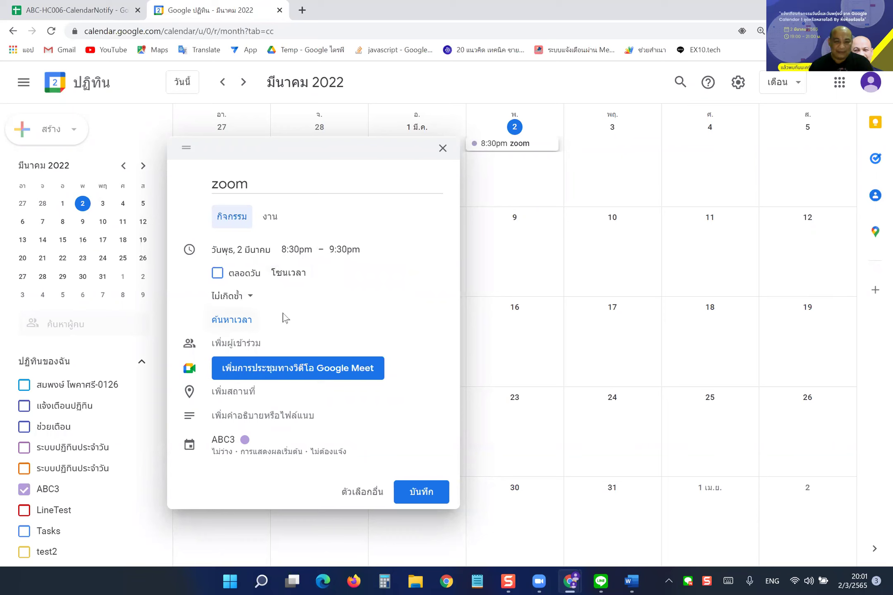
# Set location โรงเรียนหนองกราดวัฒนา, description จำนวน 1 วัน, and save the event.
pyautogui.click(247, 399)
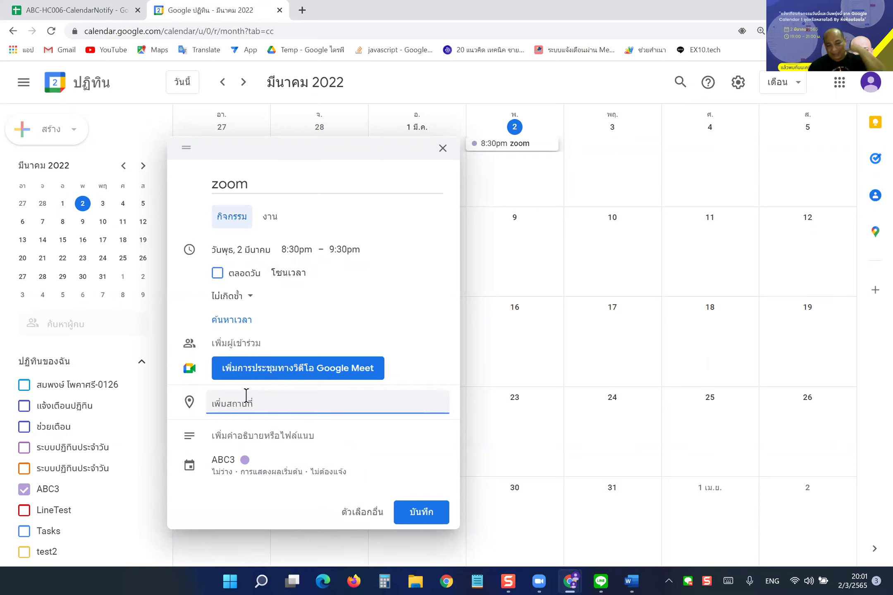
pyautogui.write('shv')
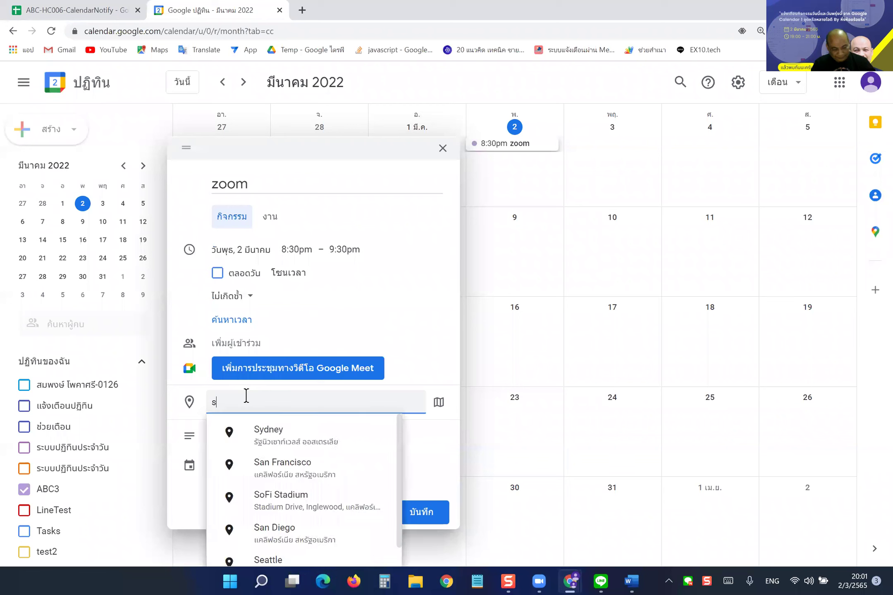
pyautogui.press('BackSpace')
pyautogui.press('BackSpace')
pyautogui.press('BackSpace')
pyautogui.hotkey('alt', 'shift')
pyautogui.write('โรงเรีย')
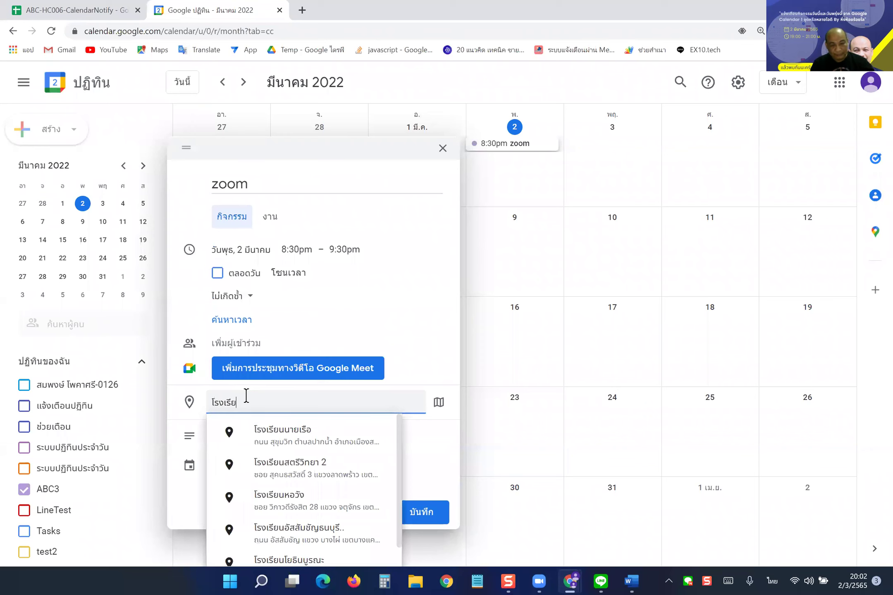
pyautogui.write('นหนองกราดวัฒนา')
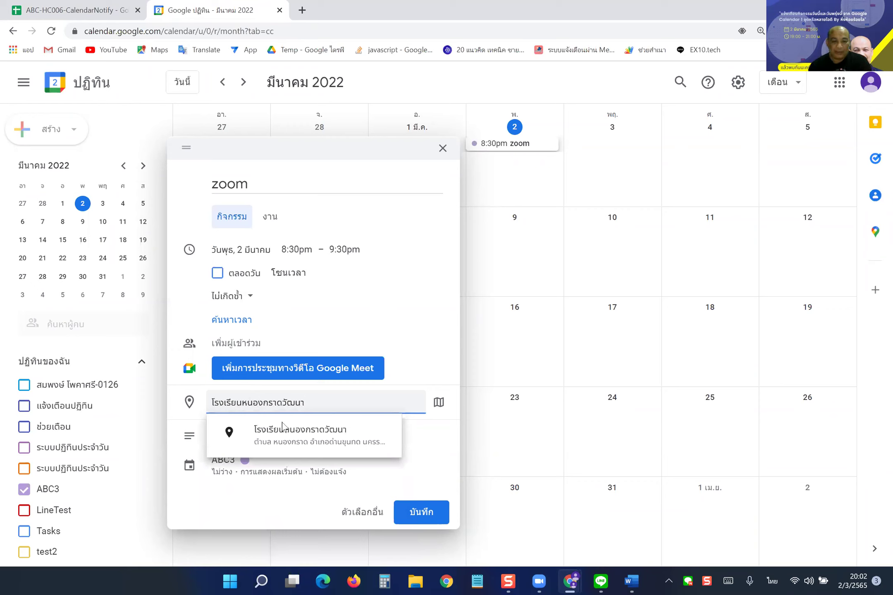
pyautogui.click(286, 433)
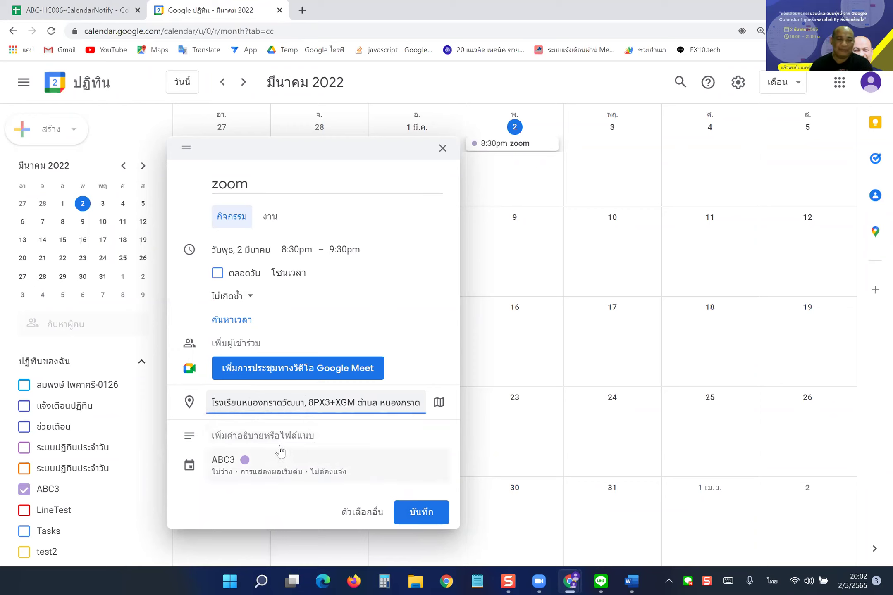
pyautogui.click(242, 439)
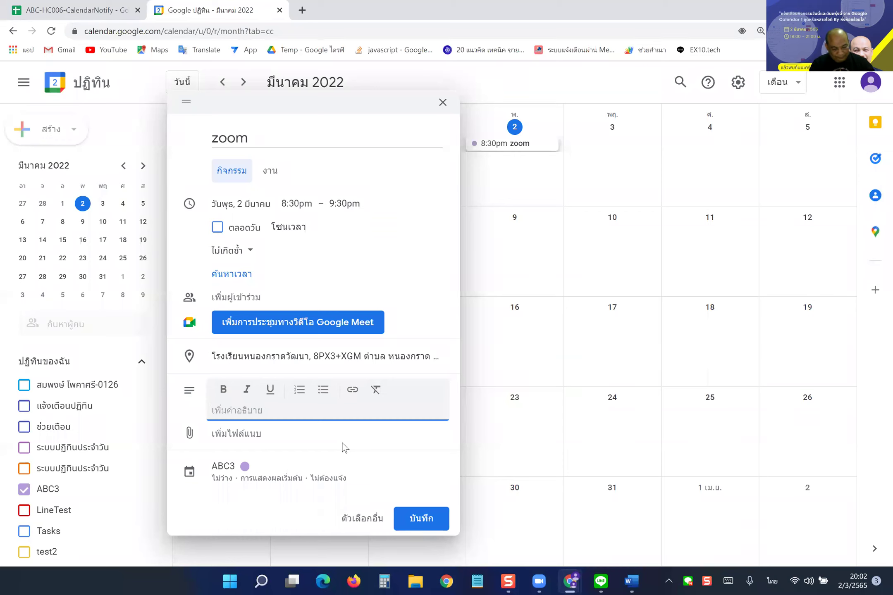
pyautogui.write('จำนวน 1 วัน')
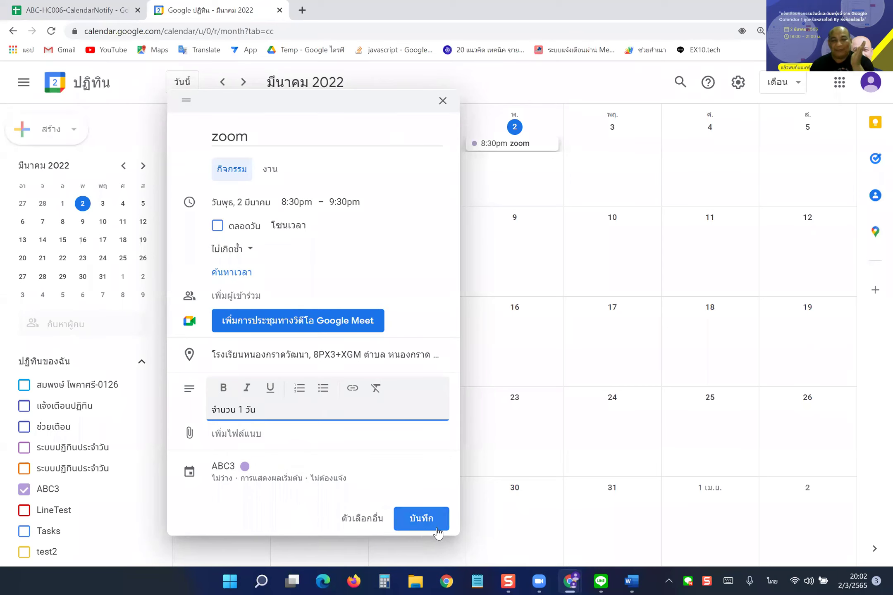
pyautogui.click(421, 520)
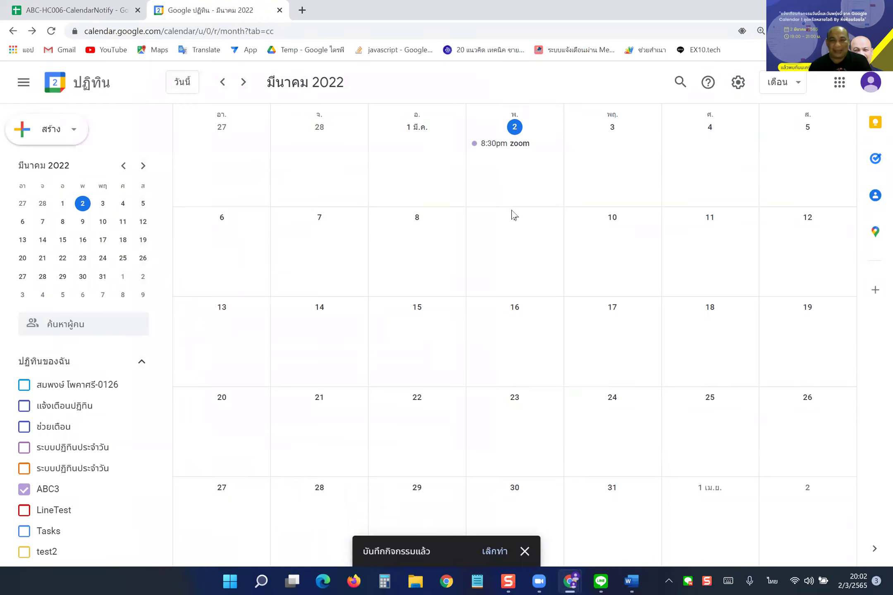
# Start an all-day 'ประชุม' event on 3 March located at วัดหนองกระทุ่ม.
pyautogui.click(613, 164)
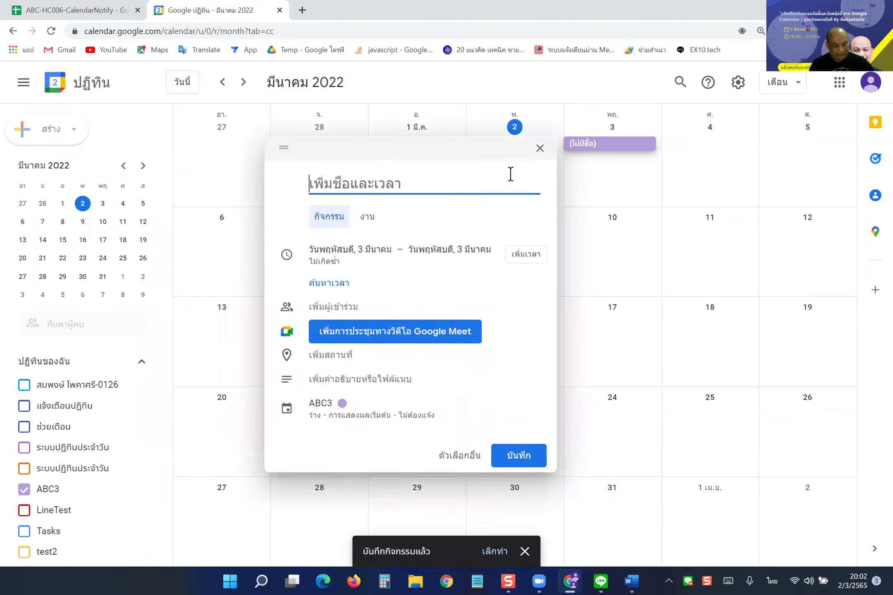
pyautogui.write('ประชุม')
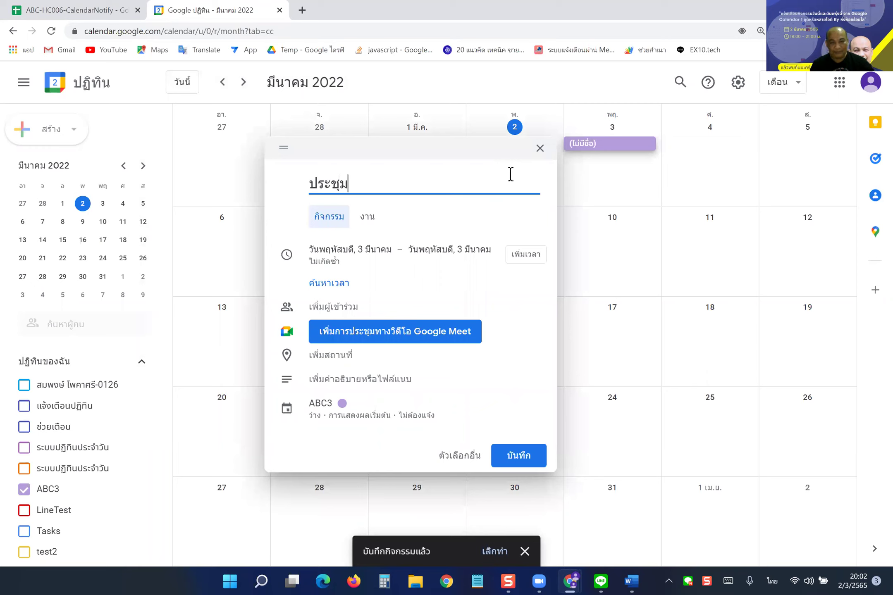
pyautogui.click(381, 253)
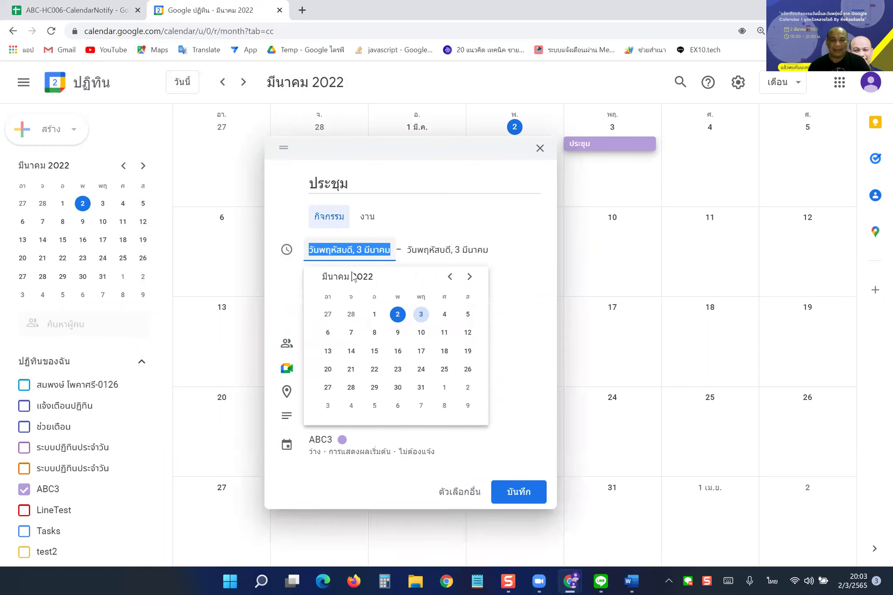
pyautogui.click(515, 221)
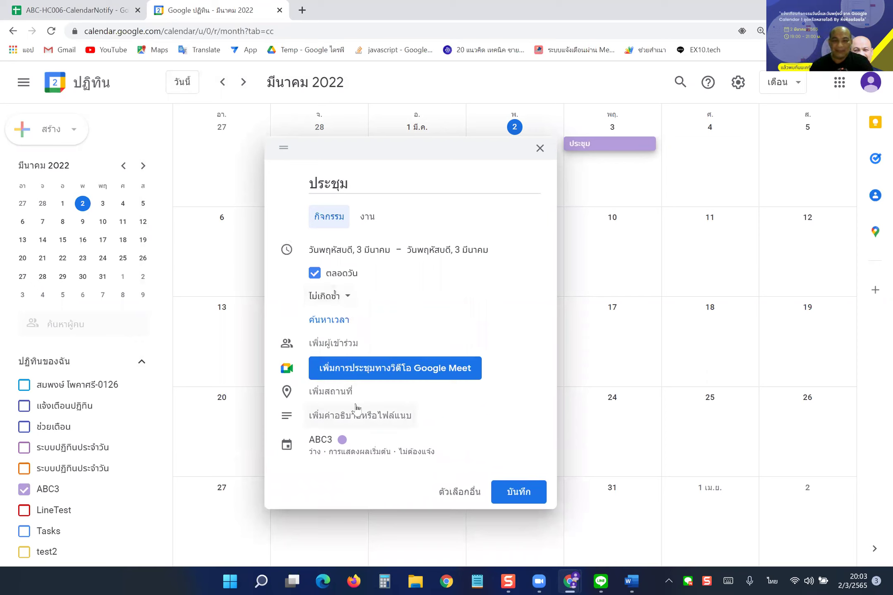
pyautogui.click(333, 398)
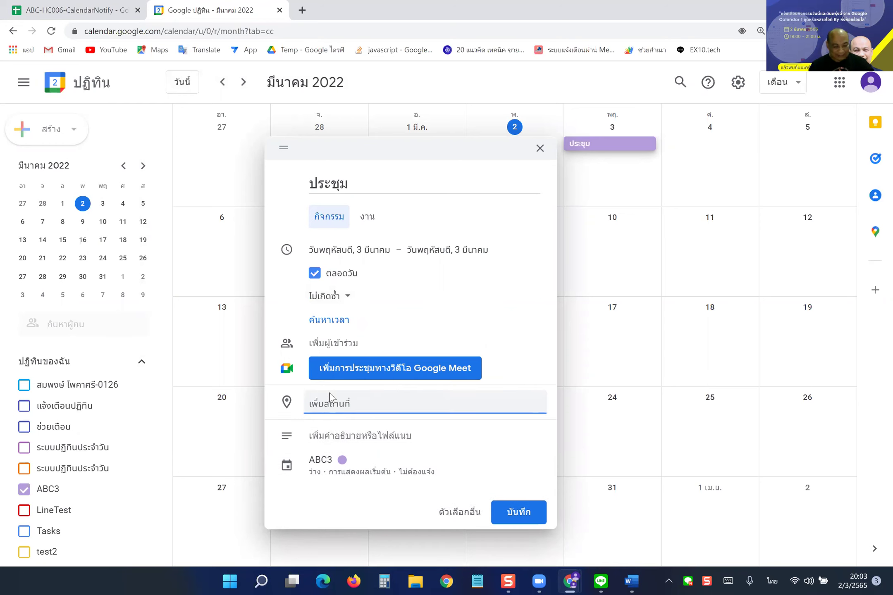
pyautogui.write('วัด')
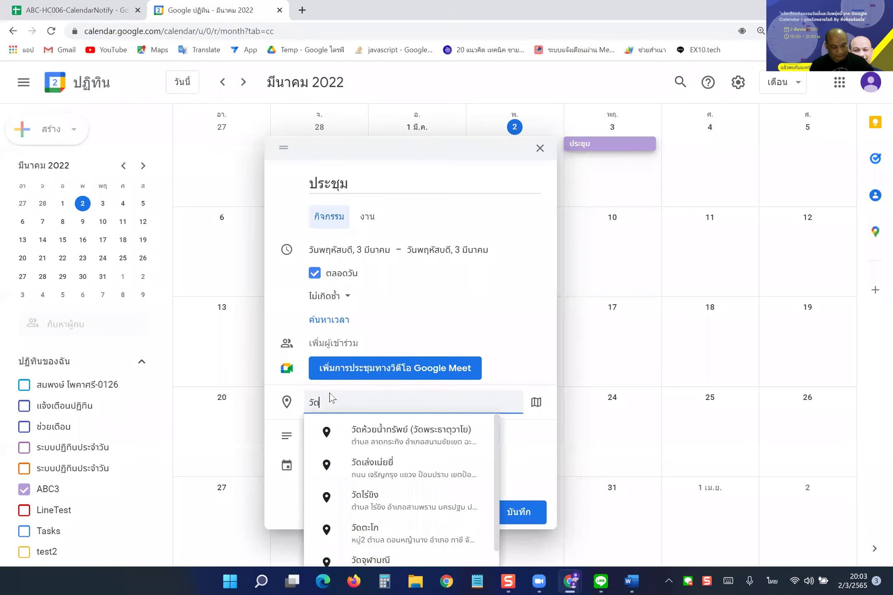
pyautogui.write('หนอง')
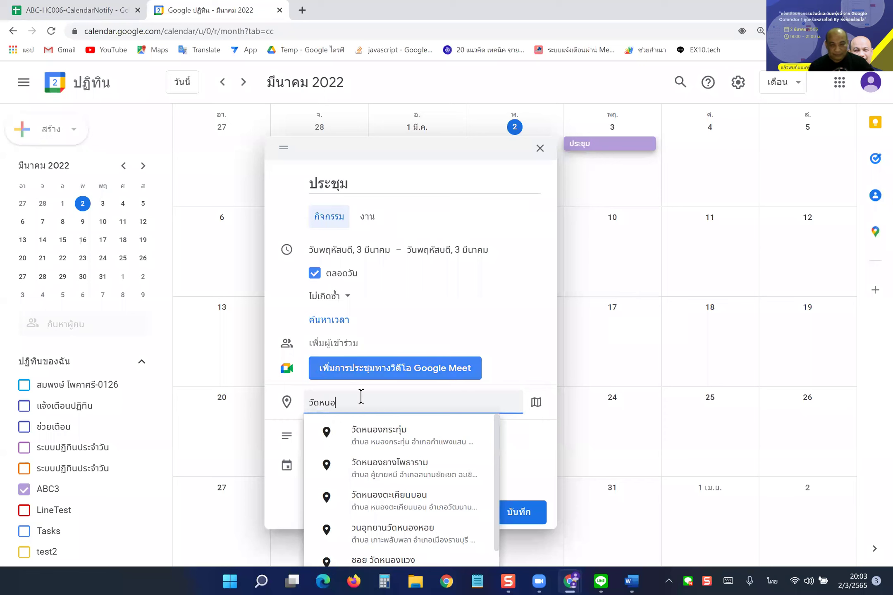
pyautogui.click(376, 437)
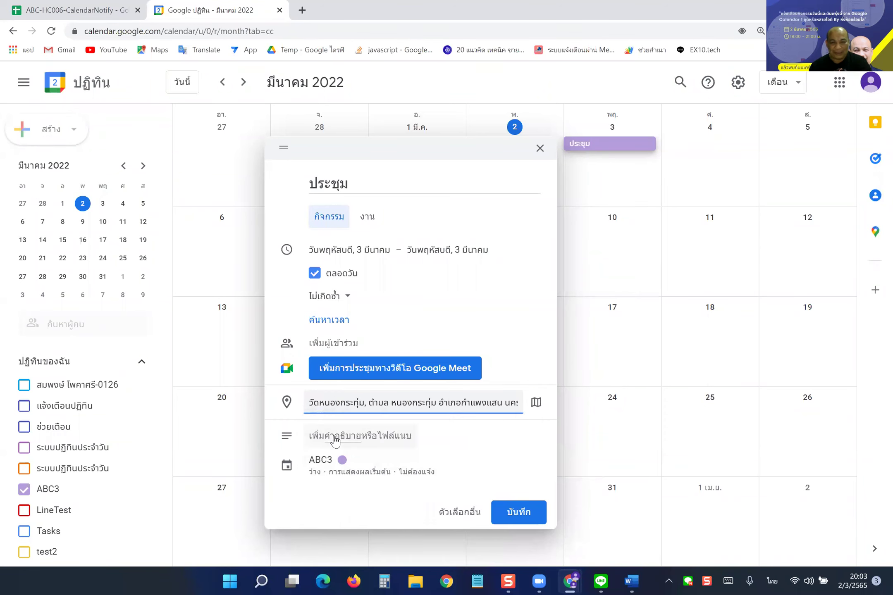
# Add the description 'ประชุม SAR' and save the meeting.
pyautogui.click(334, 437)
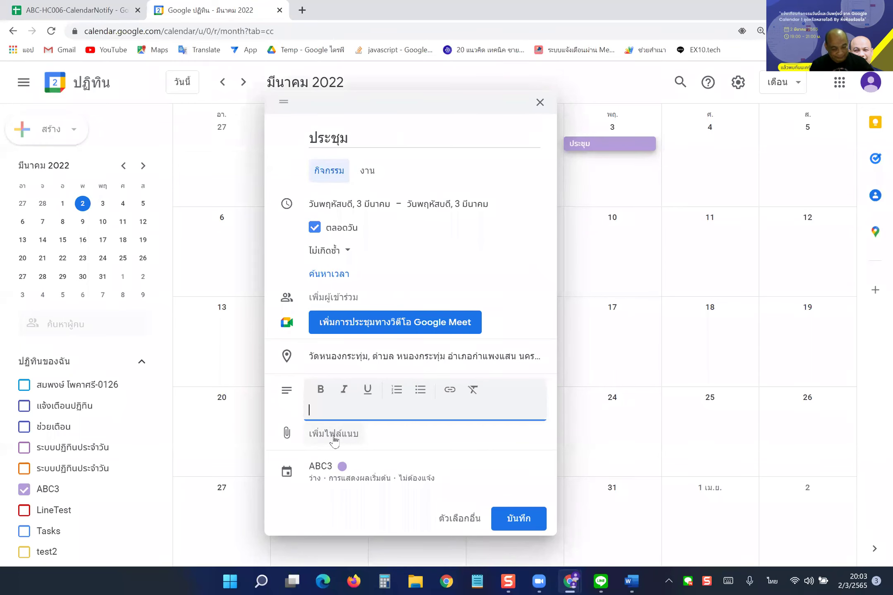
pyautogui.hotkey('alt', 'shift')
pyautogui.write('x')
pyautogui.press('BackSpace')
pyautogui.hotkey('alt', 'shift')
pyautogui.write('ประชุม')
pyautogui.hotkey('alt', 'shift')
pyautogui.write('SAR')
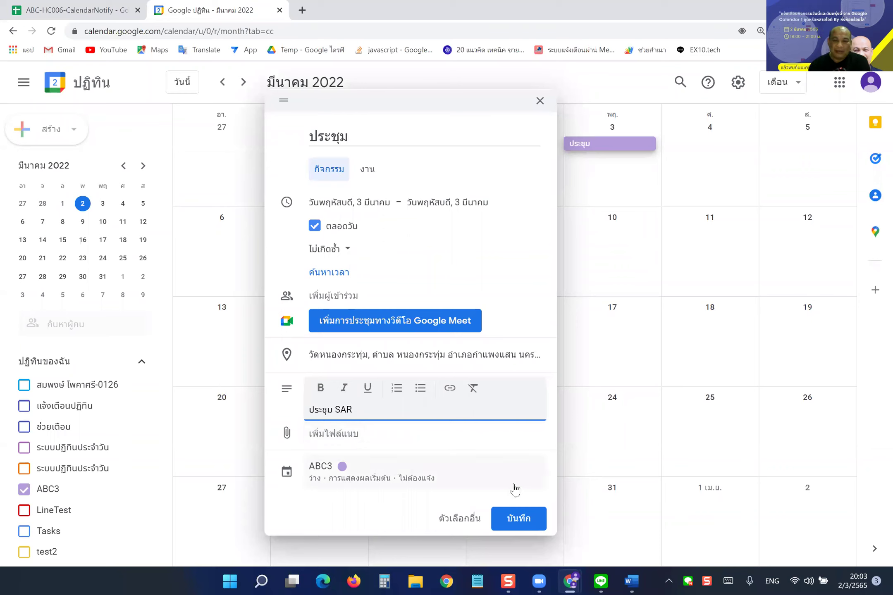
pyautogui.click(517, 523)
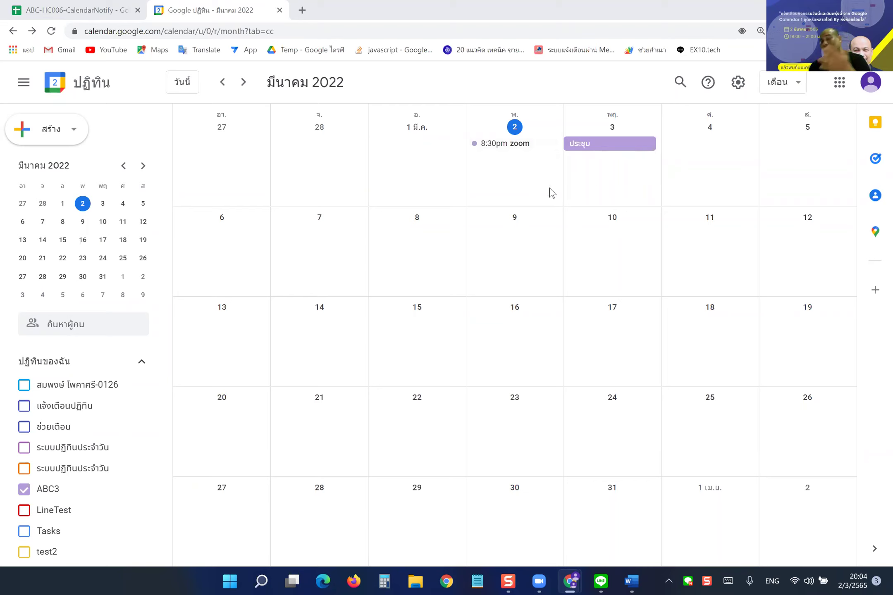
# In ABC-HC006-CalendarNotify, check the calendar ID in C4 and the token in C5.
pyautogui.click(76, 9)
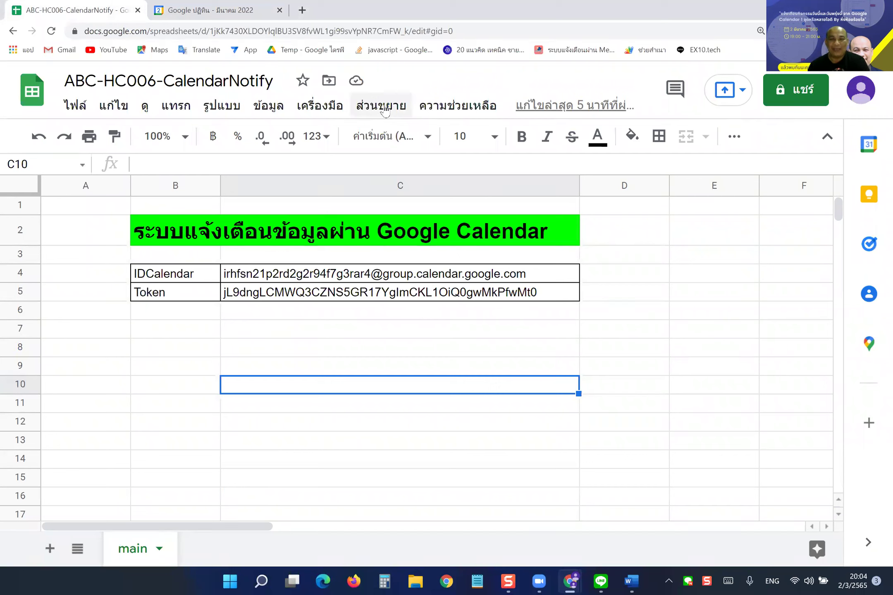
pyautogui.click(269, 278)
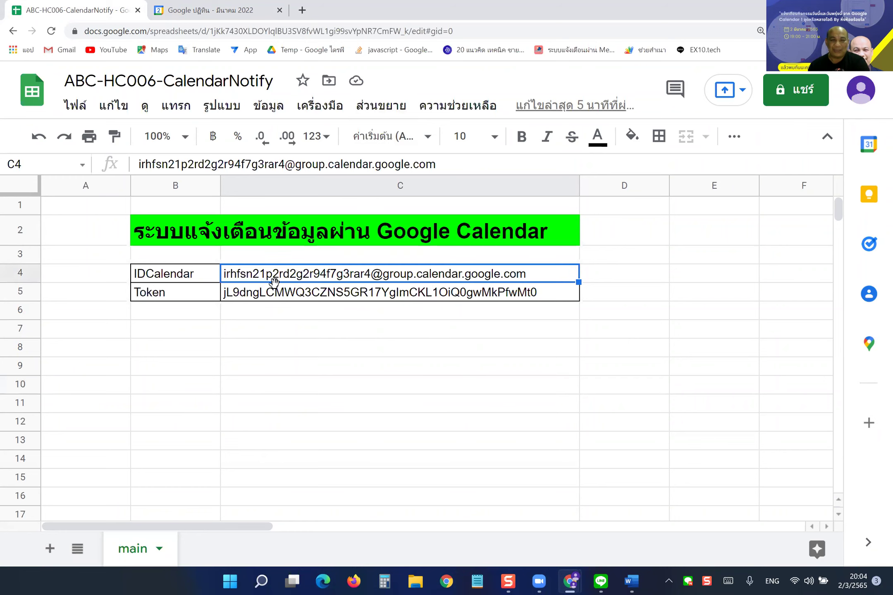
pyautogui.click(274, 298)
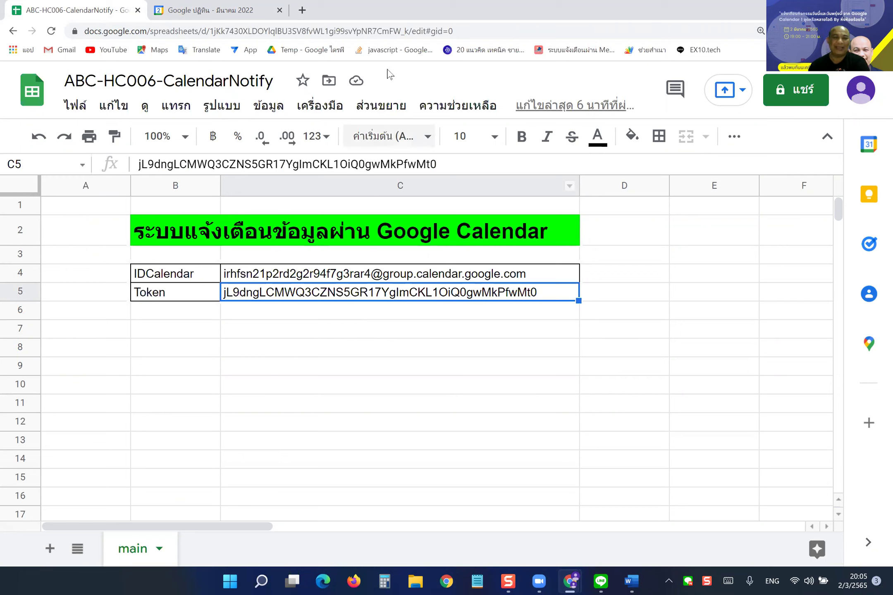
# Bring up the Extensions menu to reach the bound Apps Script project.
pyautogui.click(390, 108)
pyautogui.click(391, 108)
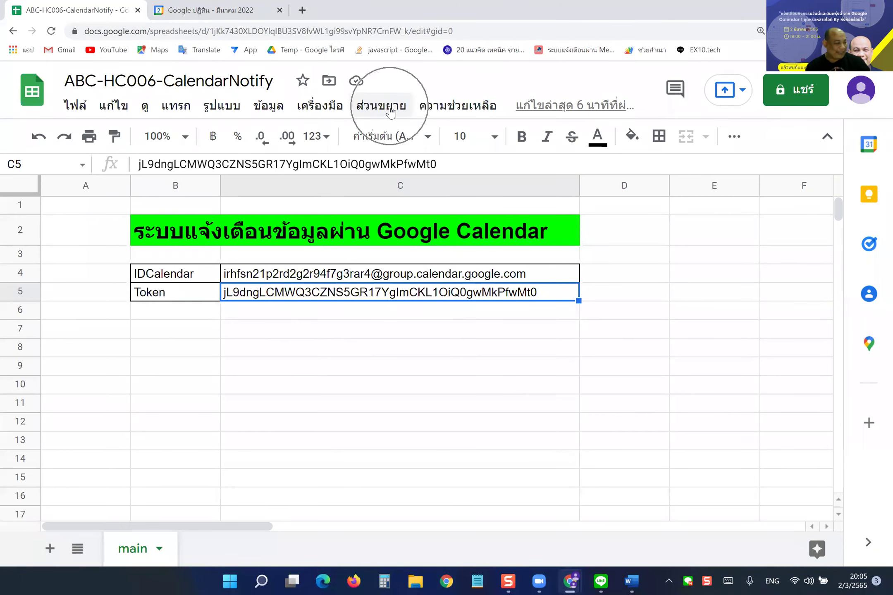
pyautogui.click(391, 108)
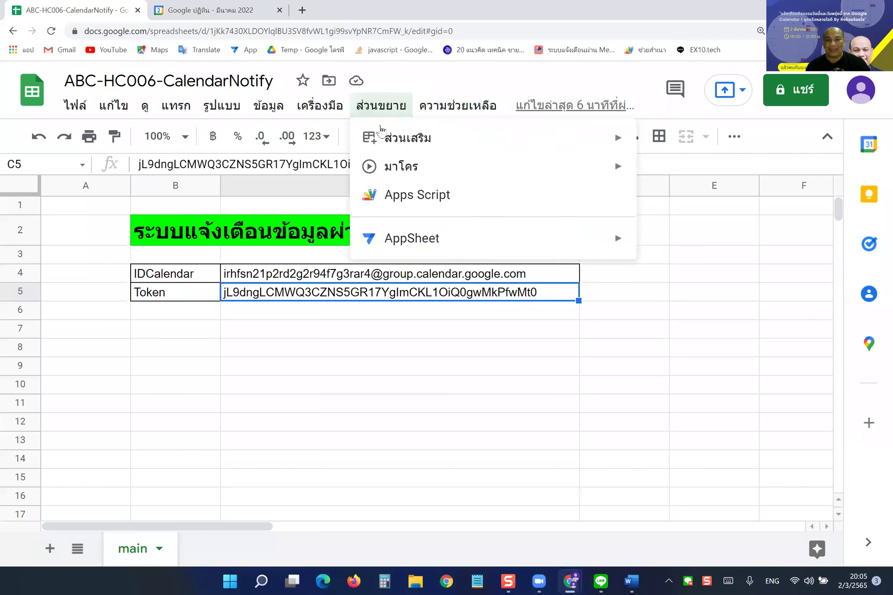
pyautogui.click(444, 194)
pyautogui.click(445, 193)
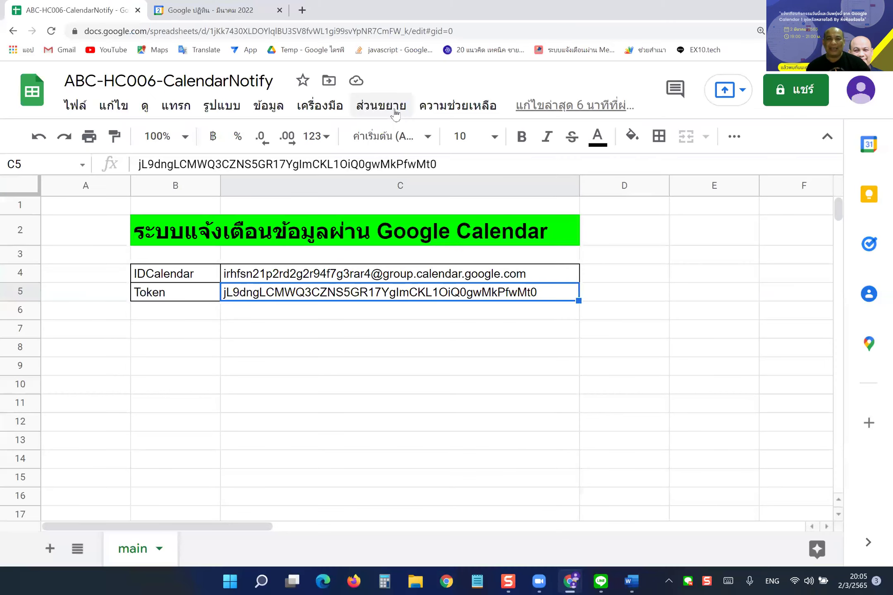
pyautogui.click(305, 15)
# Open the bound Apps Script project, zoom to 175%, and switch to the classic editor.
pyautogui.click(432, 196)
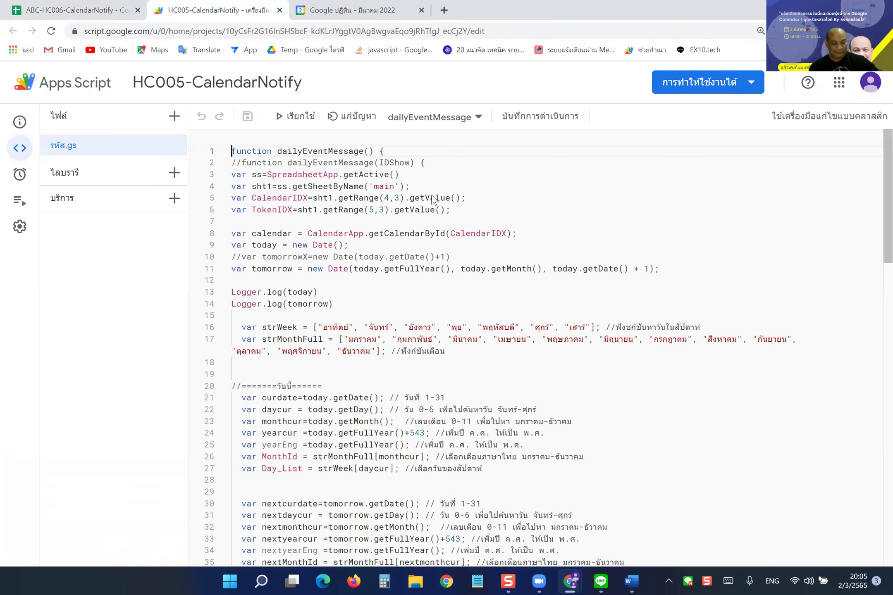
pyautogui.hotkey('ctrl', '+')
pyautogui.hotkey('ctrl', '+')
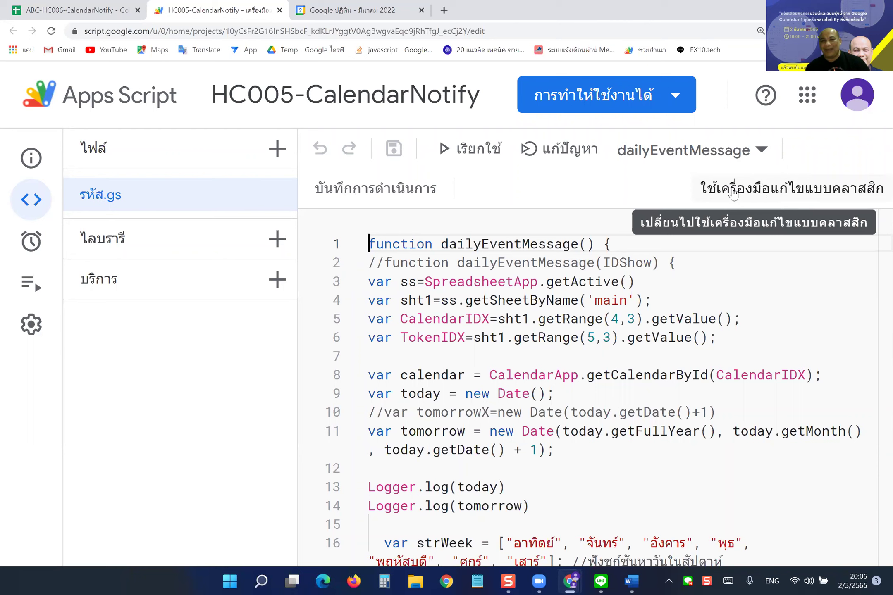
pyautogui.click(817, 196)
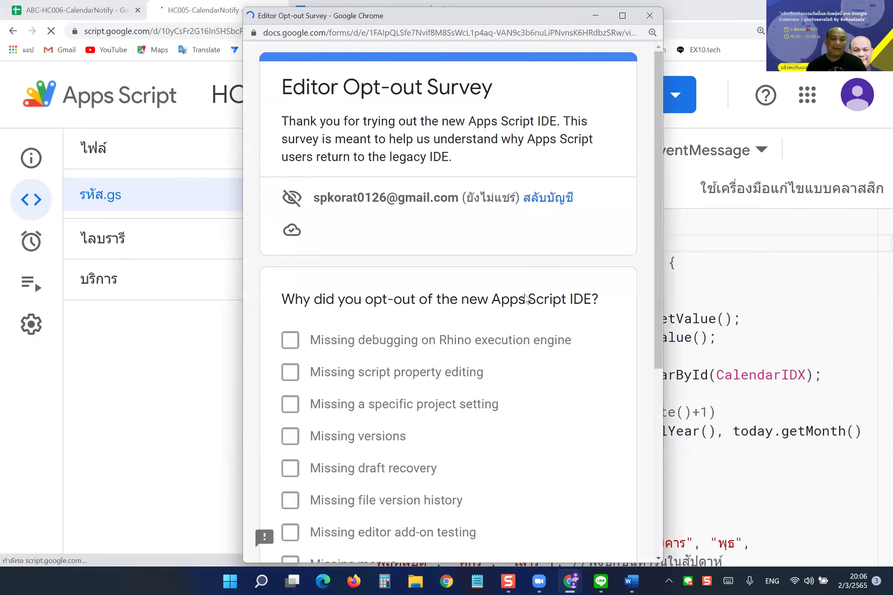
pyautogui.scroll(-5, 581, 196)
pyautogui.scroll(4, 580, 196)
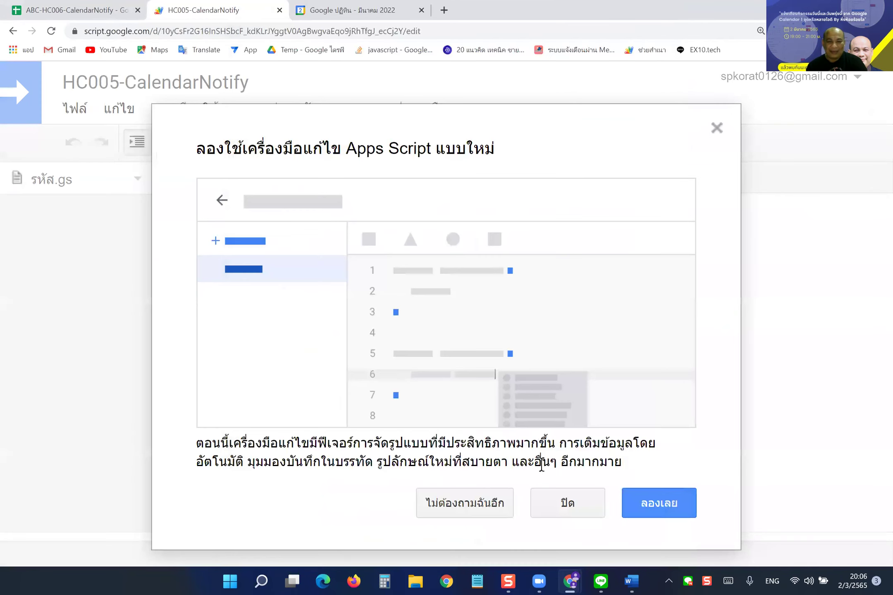
pyautogui.click(555, 503)
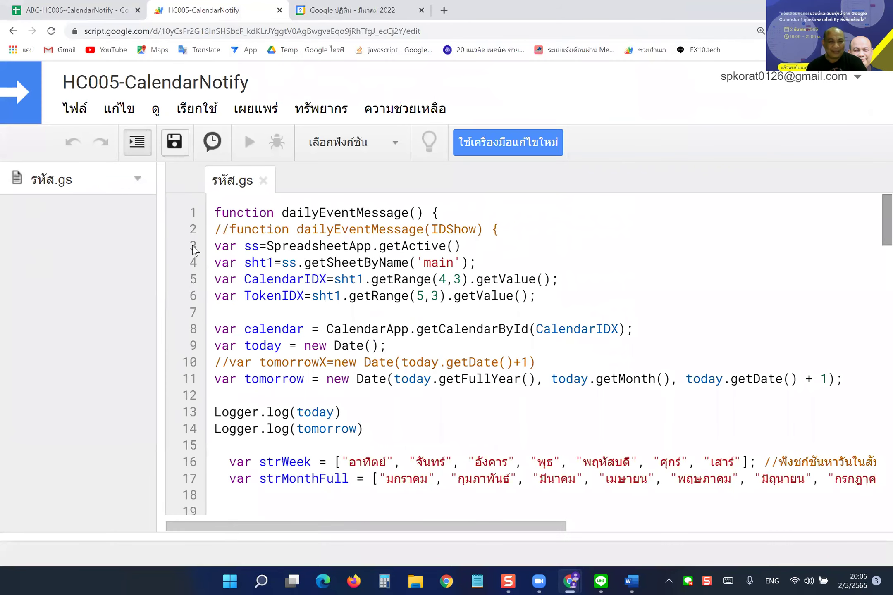
pyautogui.click(75, 109)
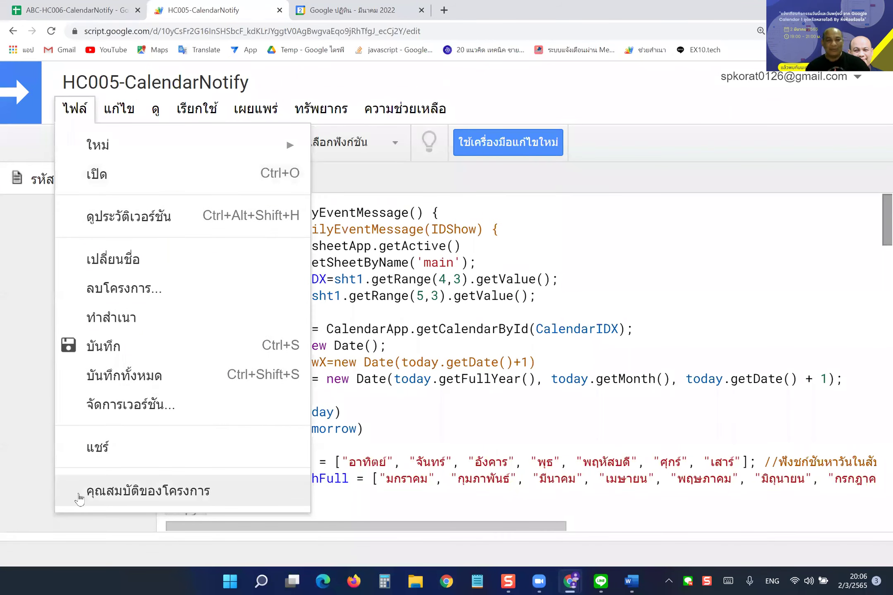
# Set the project time zone to (GMT+07:00) กรุงเทพ, save and verify it, then return to the new editor.
pyautogui.press('ctrl')
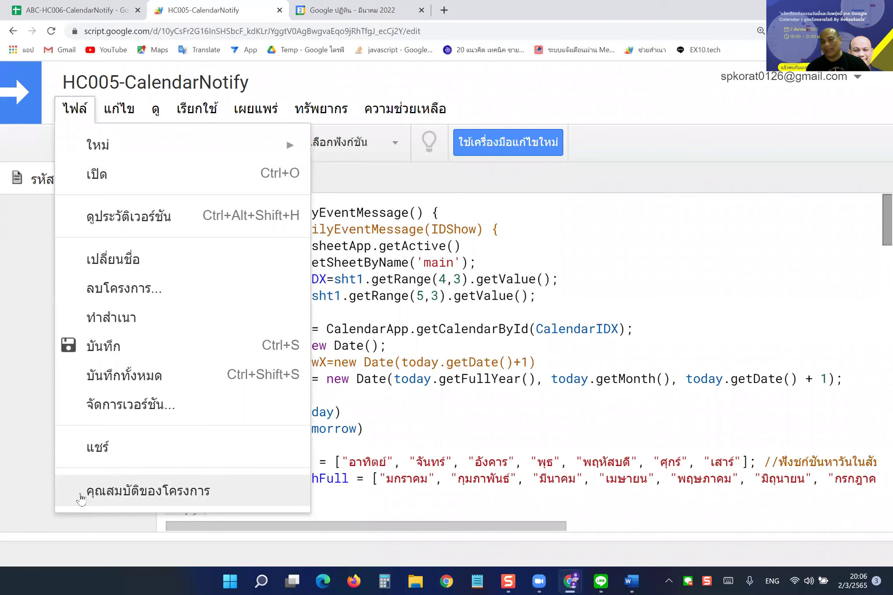
pyautogui.click(144, 498)
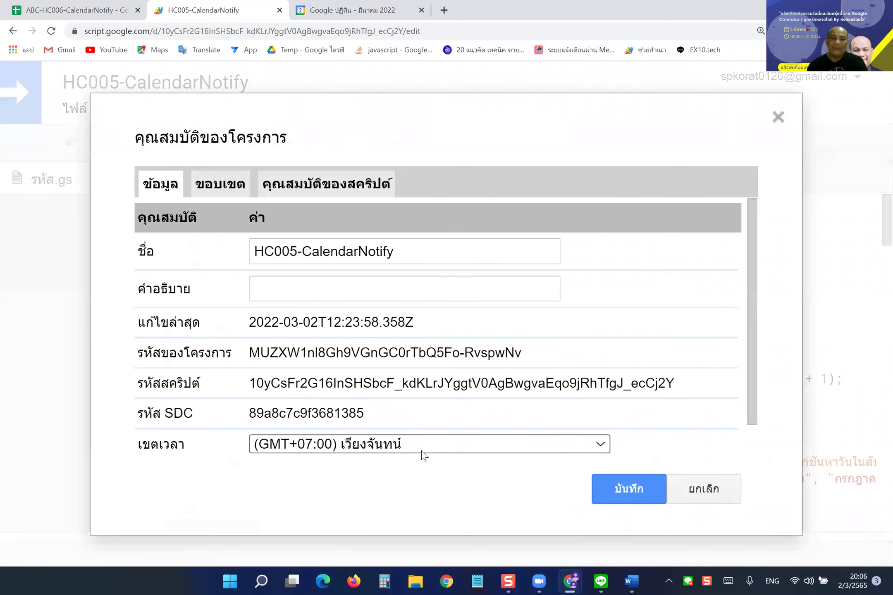
pyautogui.click(604, 446)
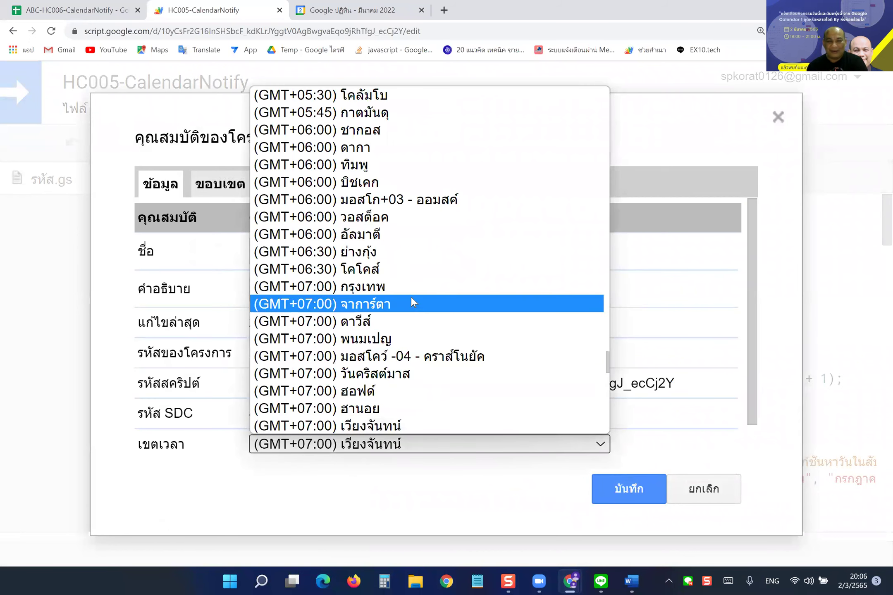
pyautogui.click(408, 287)
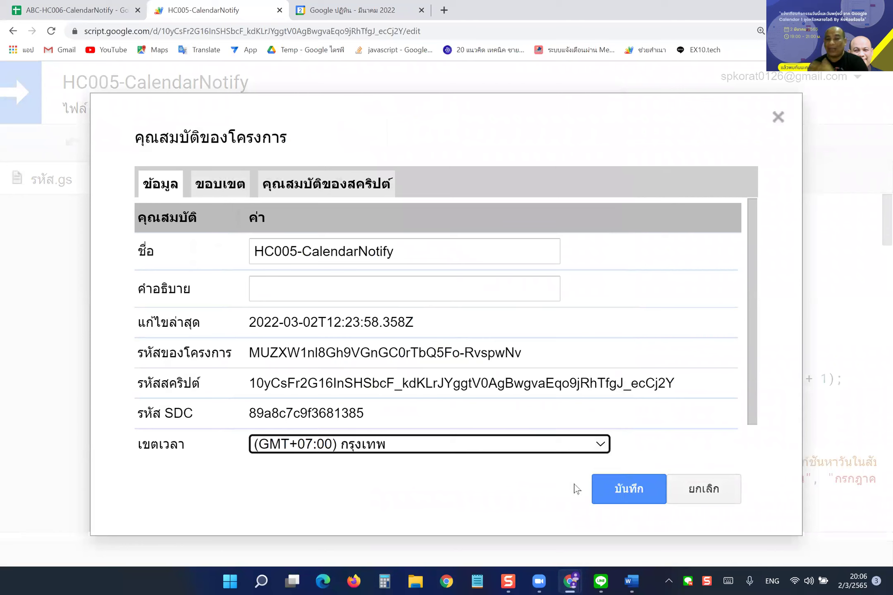
pyautogui.click(620, 493)
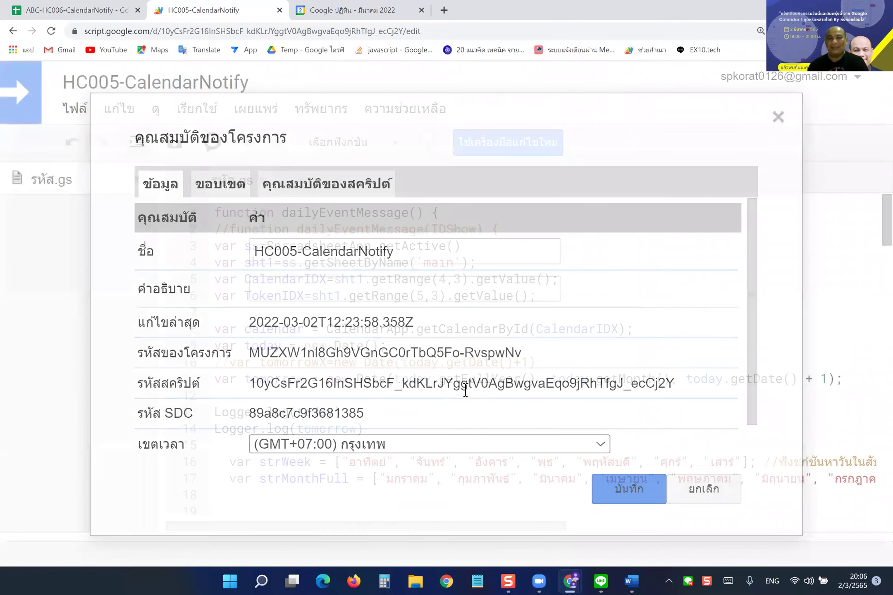
pyautogui.click(75, 108)
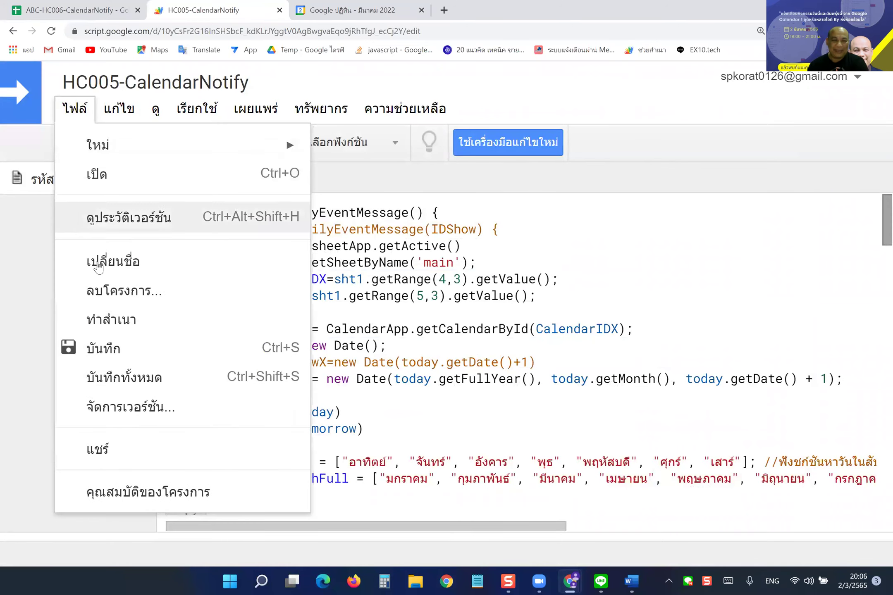
pyautogui.click(136, 488)
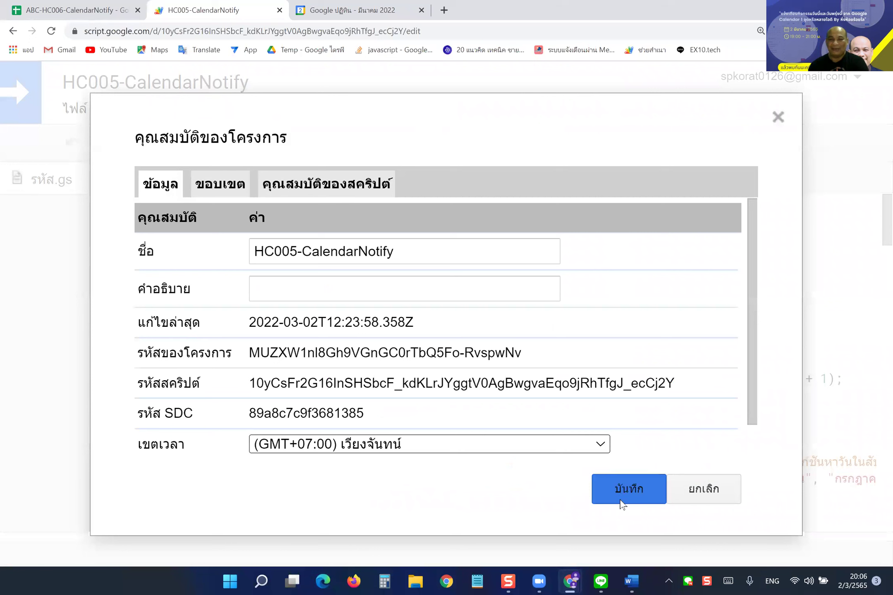
pyautogui.click(626, 494)
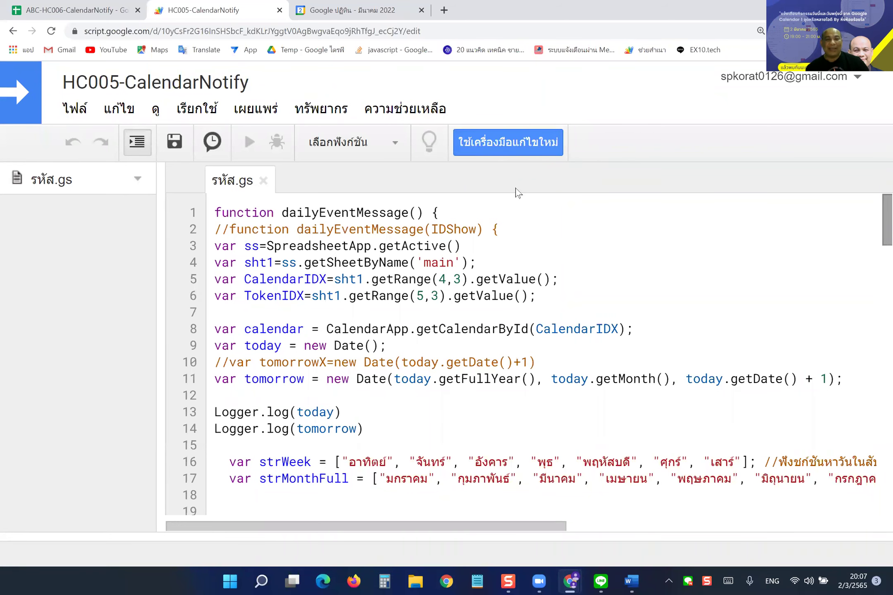
pyautogui.click(508, 144)
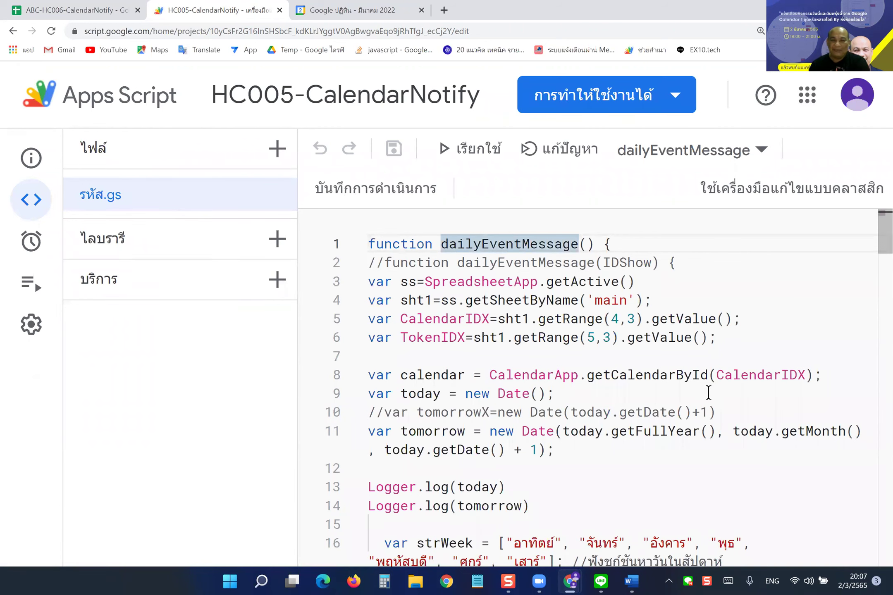
# Keep dailyEventMessage selected as the function to run.
pyautogui.click(753, 160)
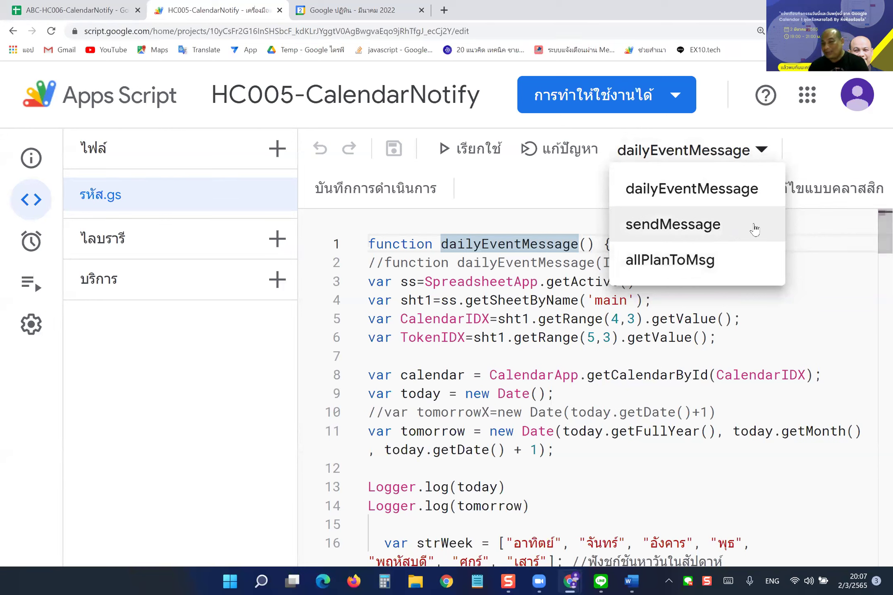
pyautogui.click(417, 319)
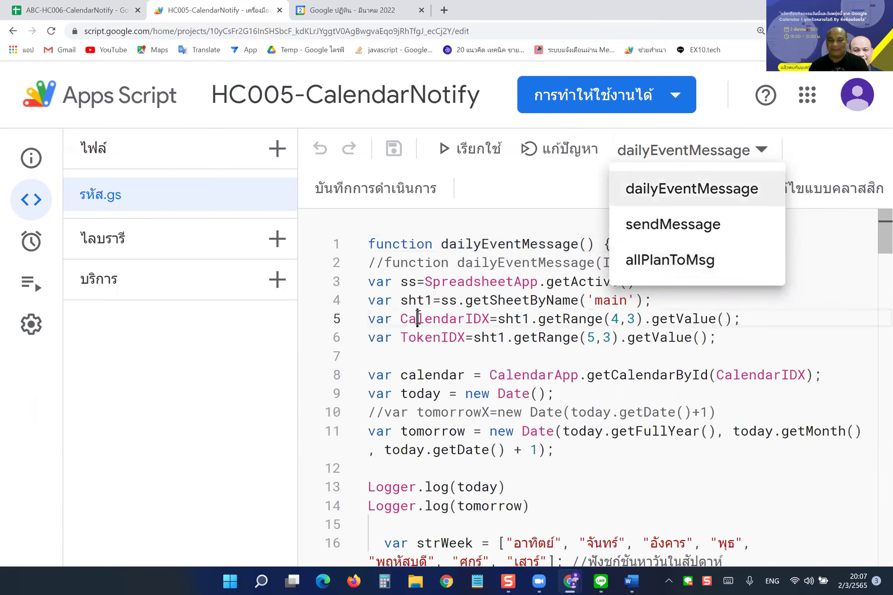
pyautogui.click(679, 282)
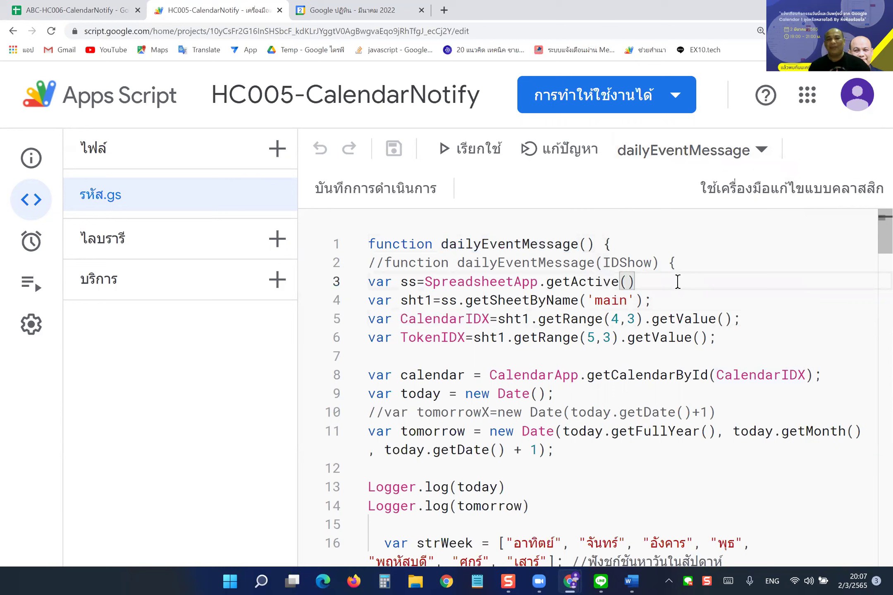
# Step through code lines 1–4 and select line 4, which reads the 'main' sheet.
pyautogui.press('Up')
pyautogui.press('Up')
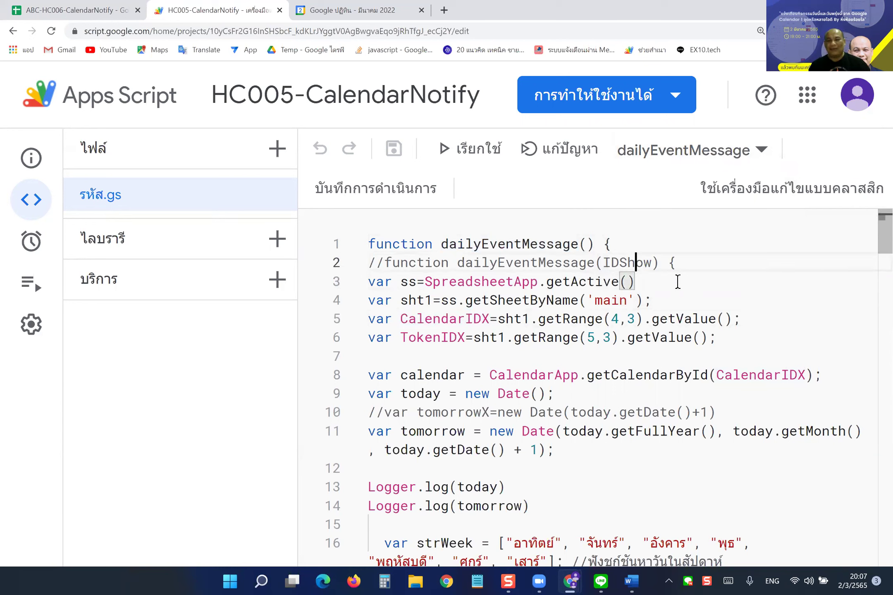
pyautogui.press('Home')
pyautogui.press('Down')
pyautogui.press('Down')
pyautogui.press('Down')
pyautogui.press('Up')
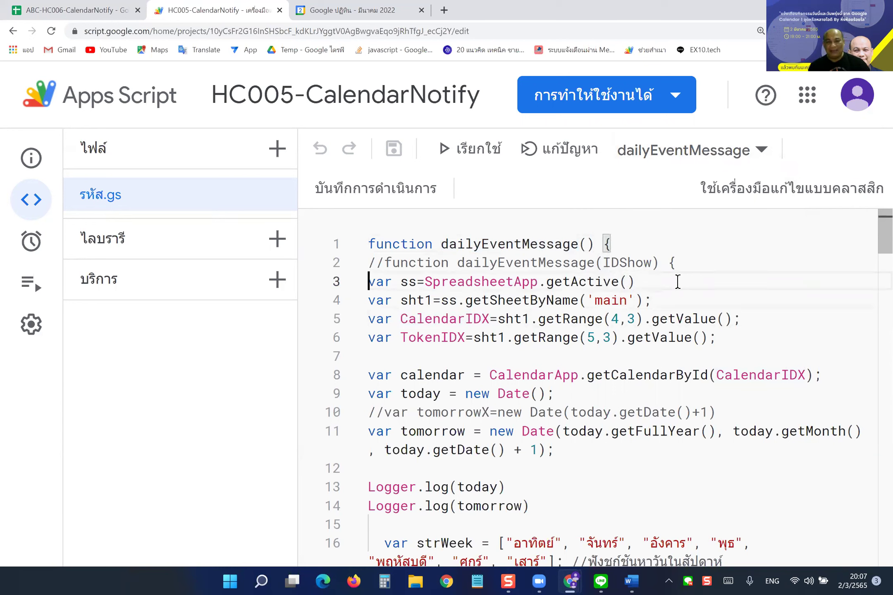
pyautogui.press('Down')
pyautogui.press('Up')
pyautogui.press('Down')
pyautogui.press('Up')
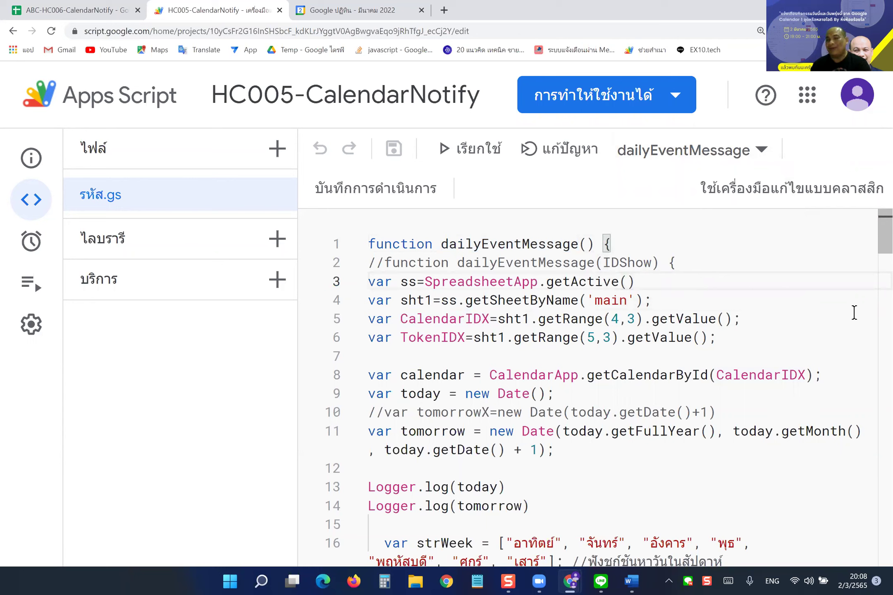
pyautogui.press('Down')
pyautogui.press('Down')
pyautogui.press('Up')
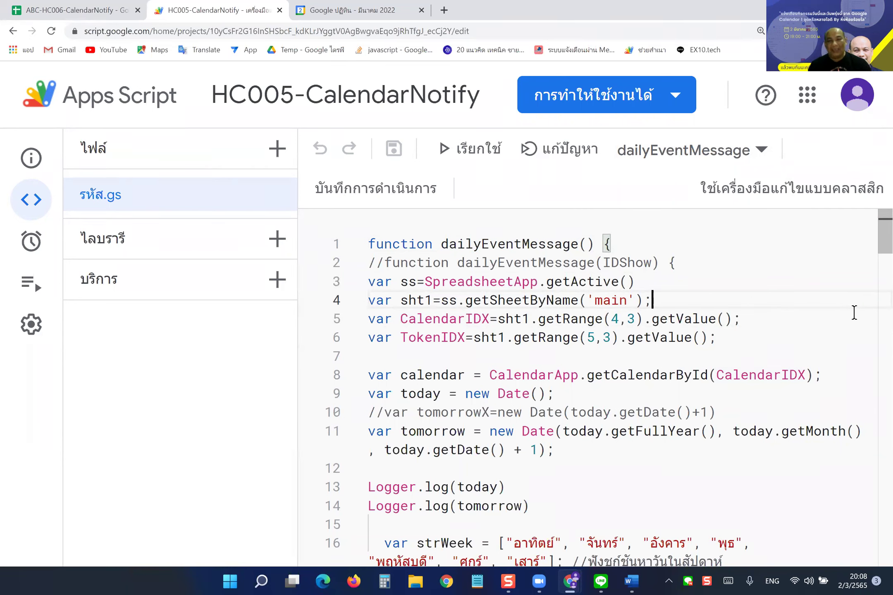
pyautogui.hotkey('shift', 'Home')
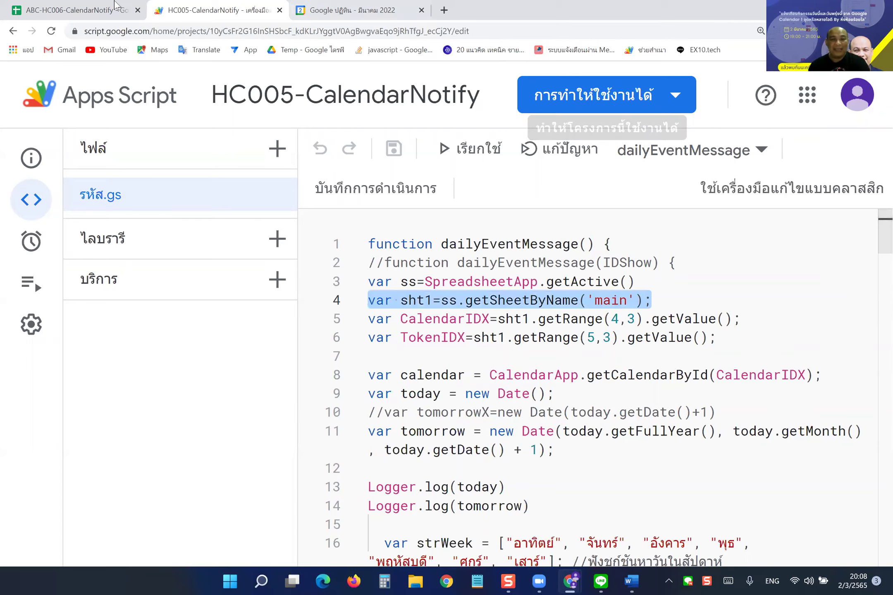
pyautogui.click(115, 6)
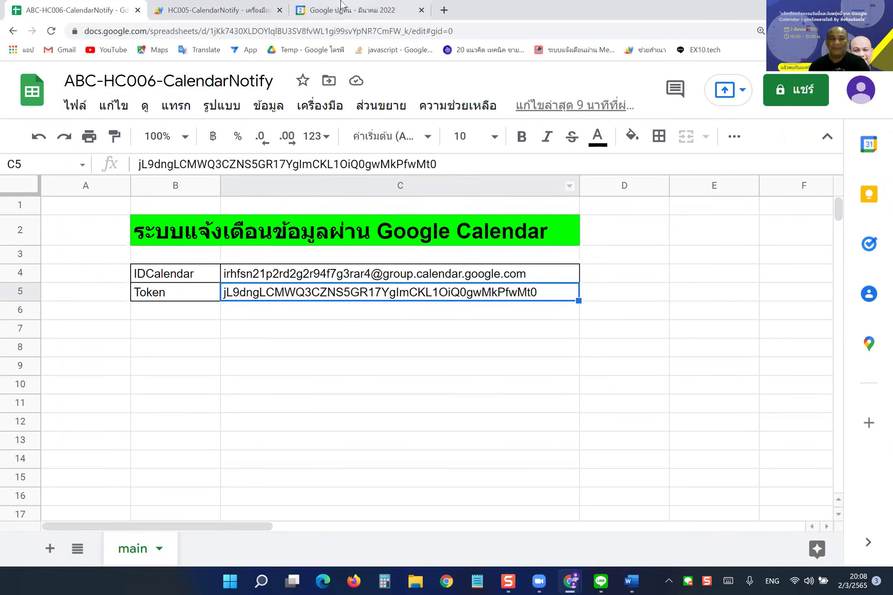
# Match CalendarIDX's getRange(4,3) in the code to the calendar ID in cell C4.
pyautogui.click(231, 10)
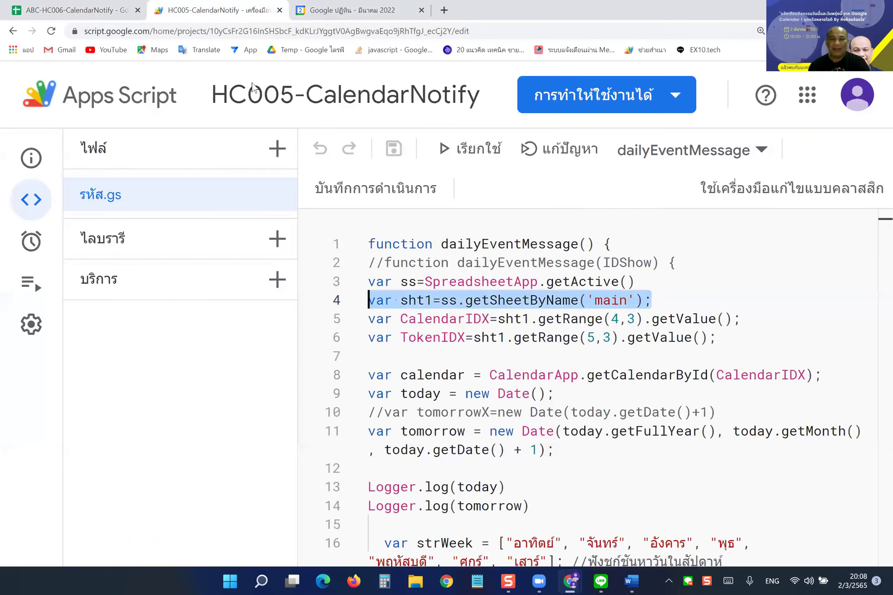
pyautogui.click(599, 300)
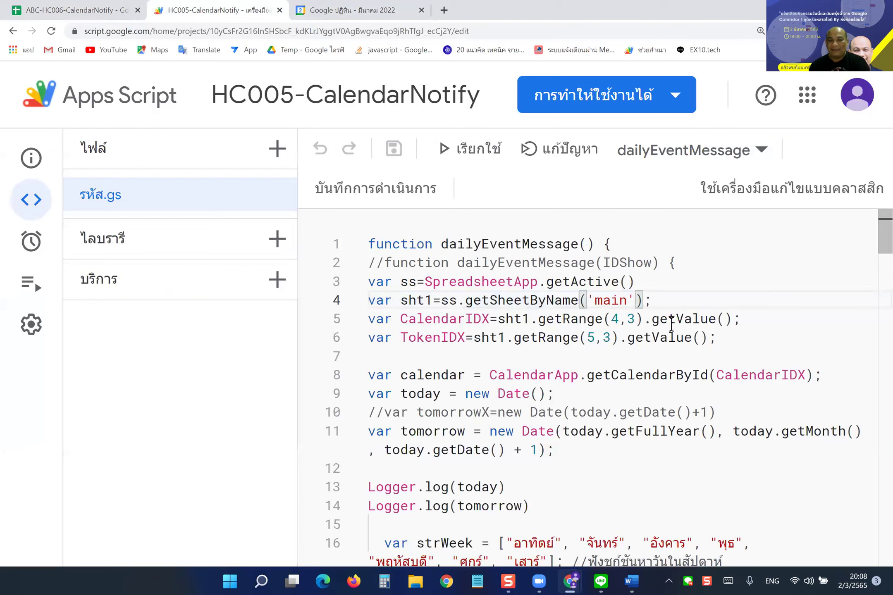
pyautogui.moveTo(404, 318); pyautogui.dragTo(490, 319)
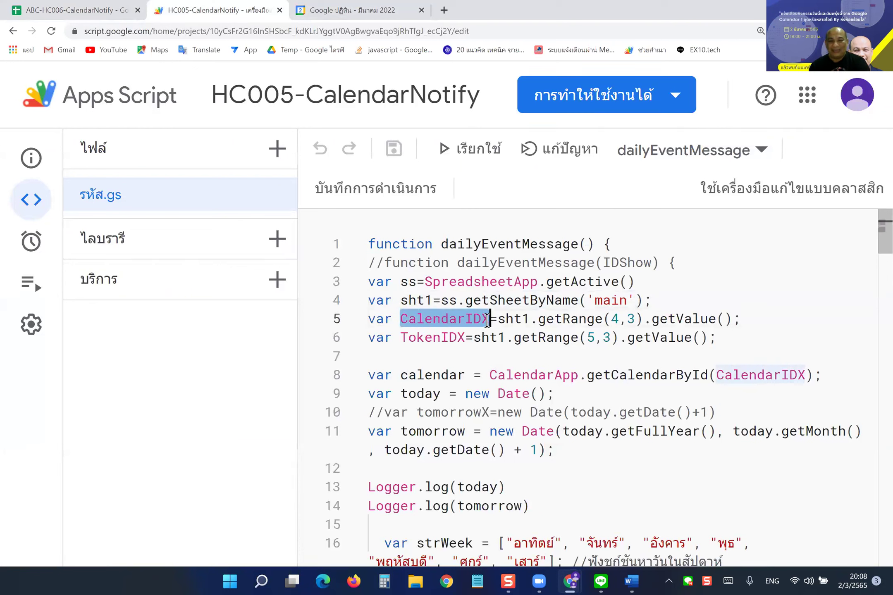
pyautogui.moveTo(608, 320); pyautogui.dragTo(636, 321)
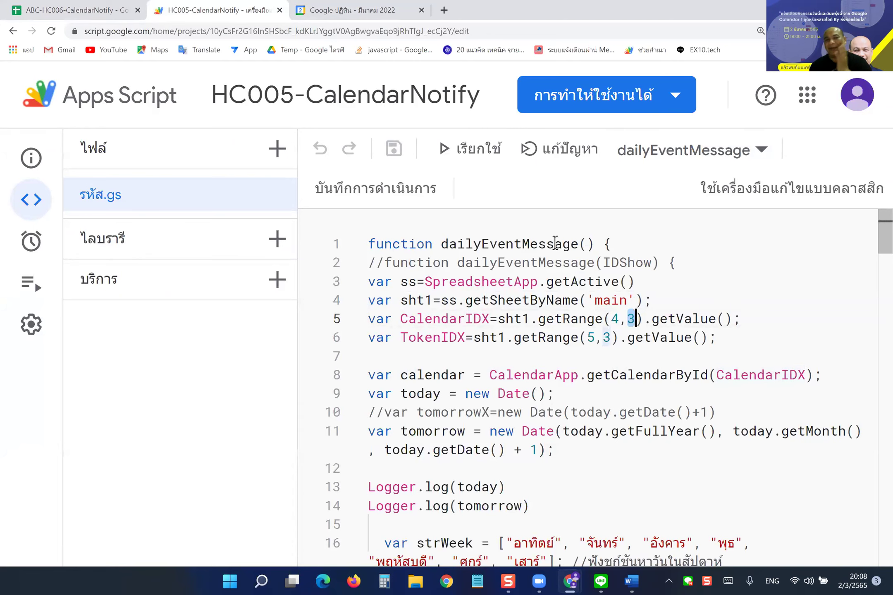
pyautogui.click(88, 5)
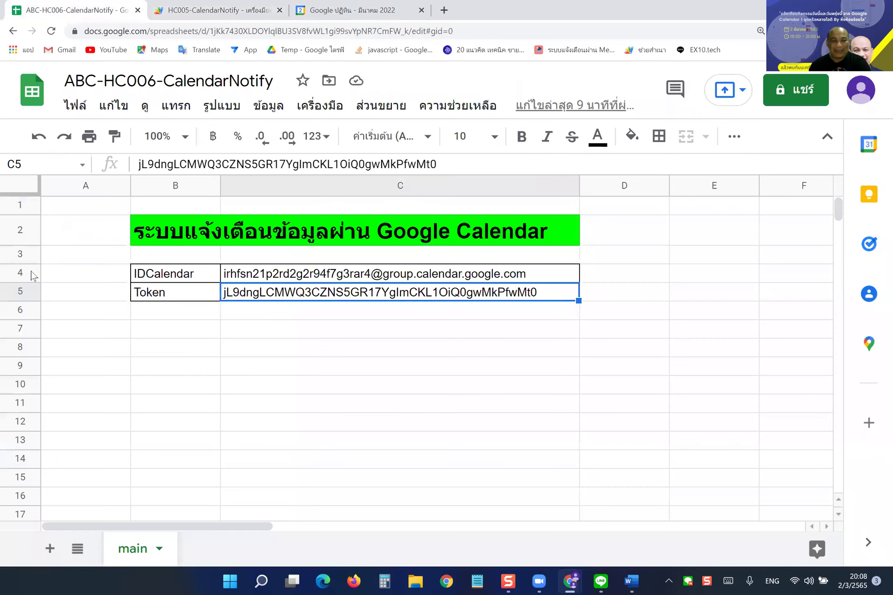
pyautogui.click(21, 273)
pyautogui.click(290, 277)
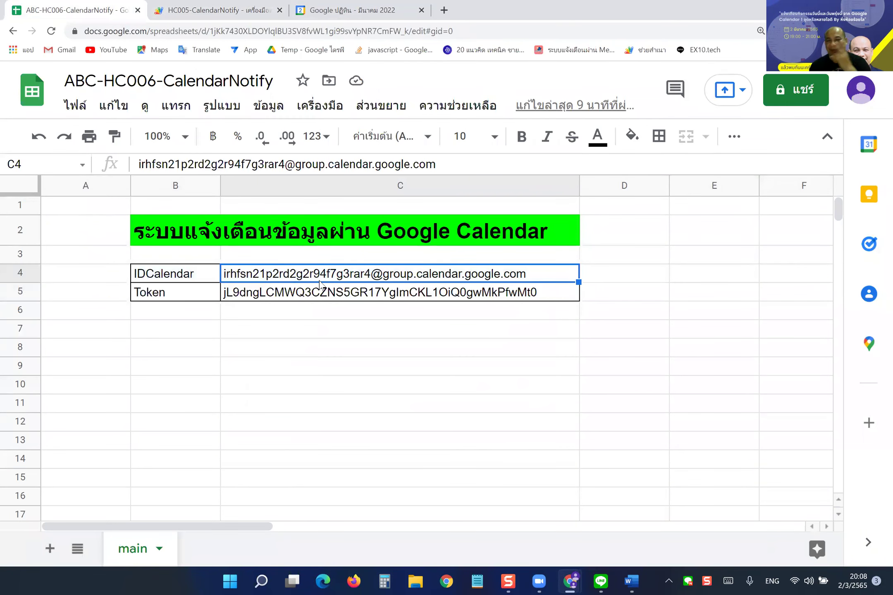
pyautogui.moveTo(319, 285)
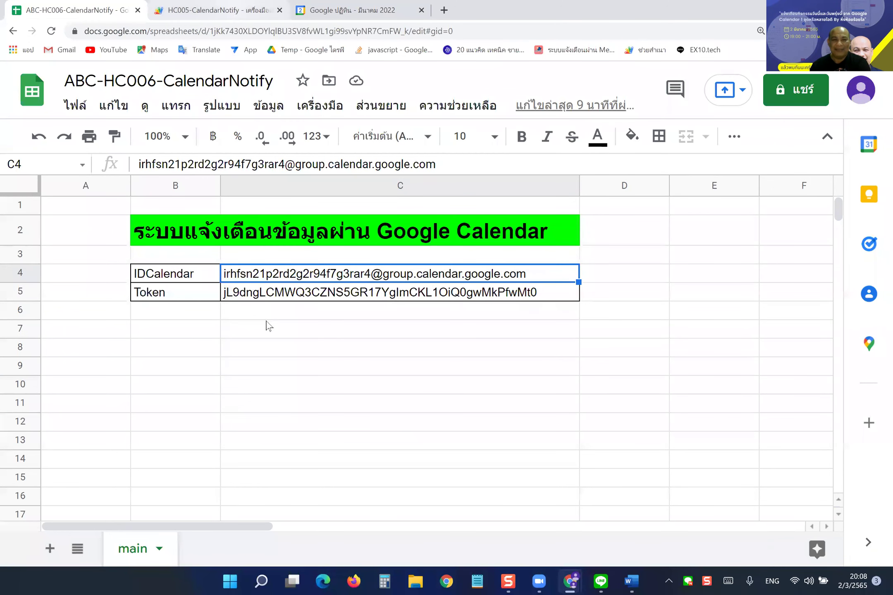
# Match TokenIDX's getRange(5,3) in the code to the token value in cell C5.
pyautogui.hotkey('ctrl', 'Tab')
pyautogui.moveTo(403, 337); pyautogui.dragTo(467, 337)
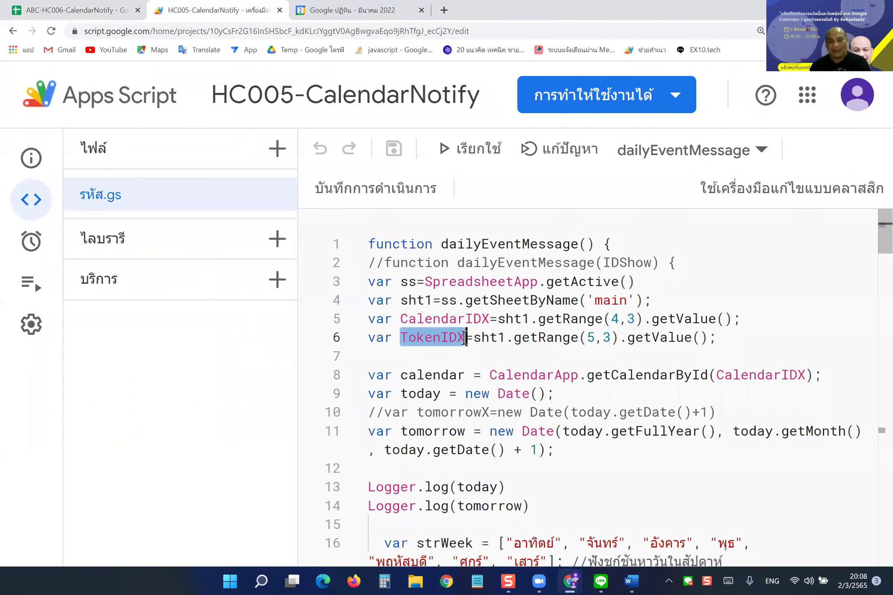
pyautogui.moveTo(587, 337); pyautogui.dragTo(596, 337)
pyautogui.click(35, 6)
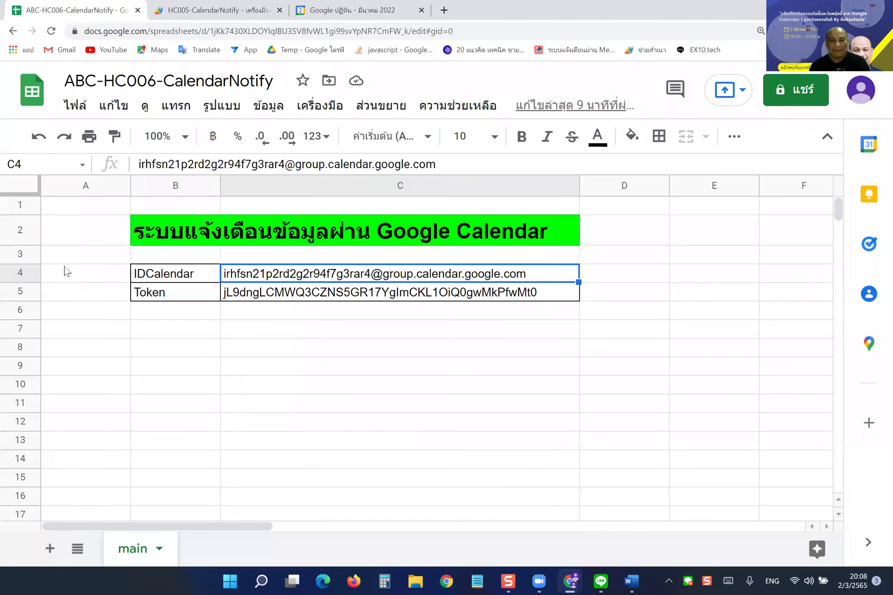
pyautogui.click(16, 292)
pyautogui.click(271, 293)
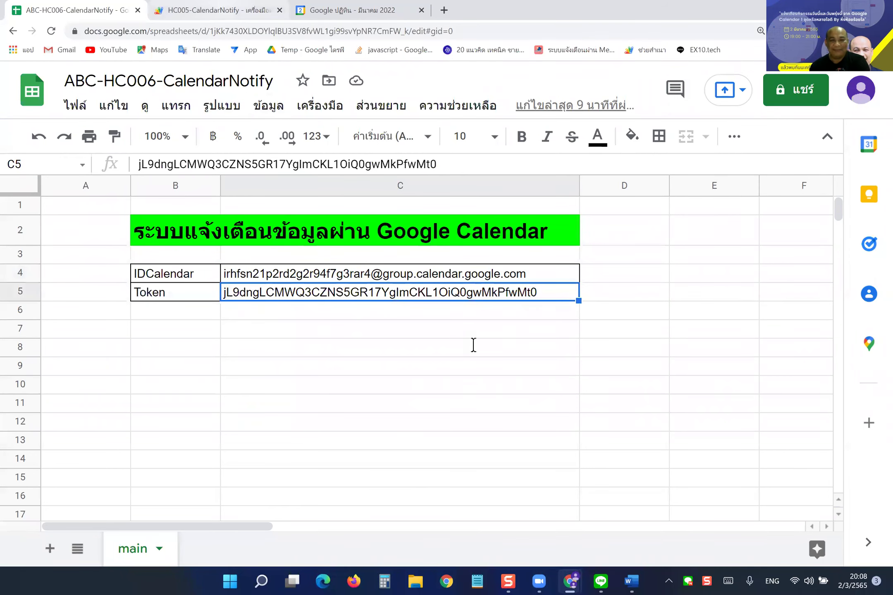
# Back in the script, highlight the CalendarIDX and TokenIDX variables on lines 5 and 6.
pyautogui.hotkey('ctrl', 'Tab')
pyautogui.moveTo(399, 319); pyautogui.dragTo(490, 318)
pyautogui.moveTo(400, 337); pyautogui.dragTo(466, 333)
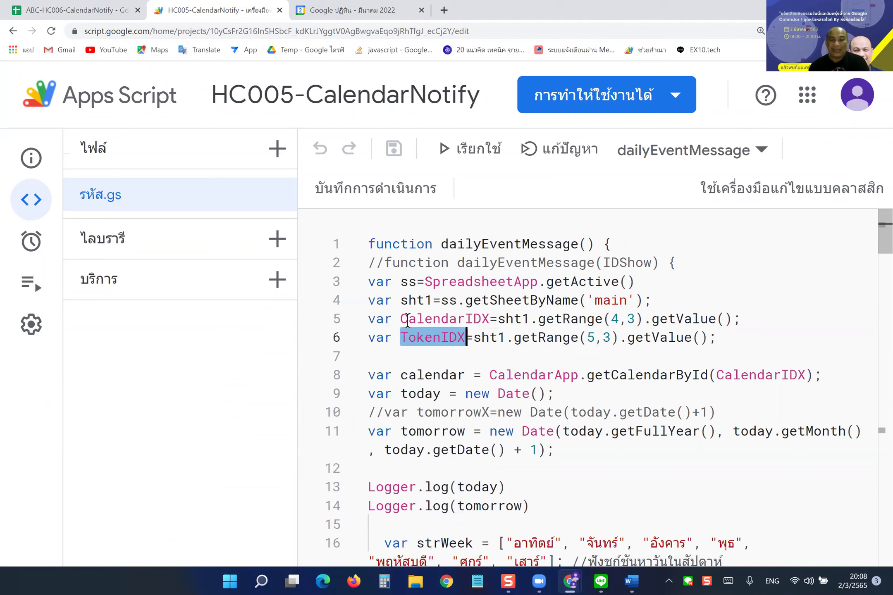
pyautogui.moveTo(402, 318); pyautogui.dragTo(466, 319)
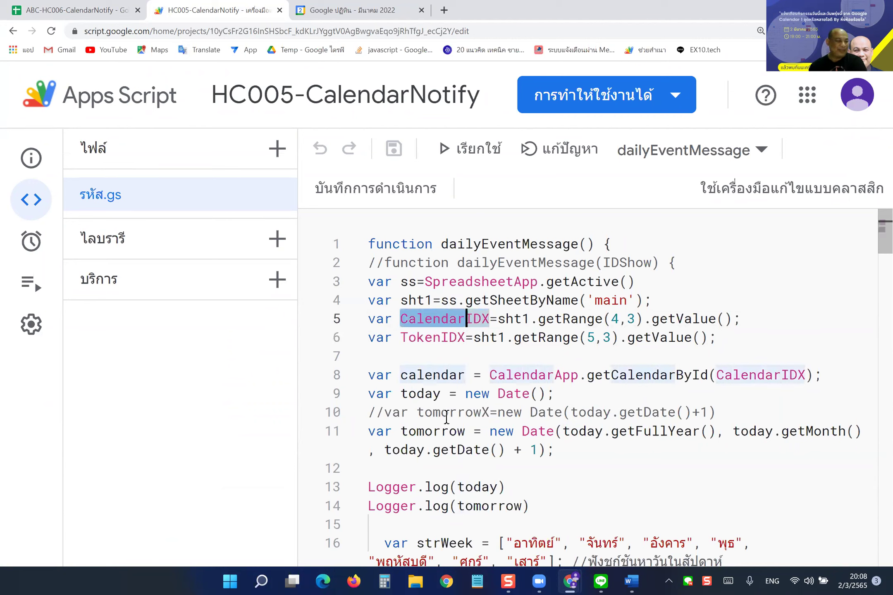
pyautogui.click(398, 375)
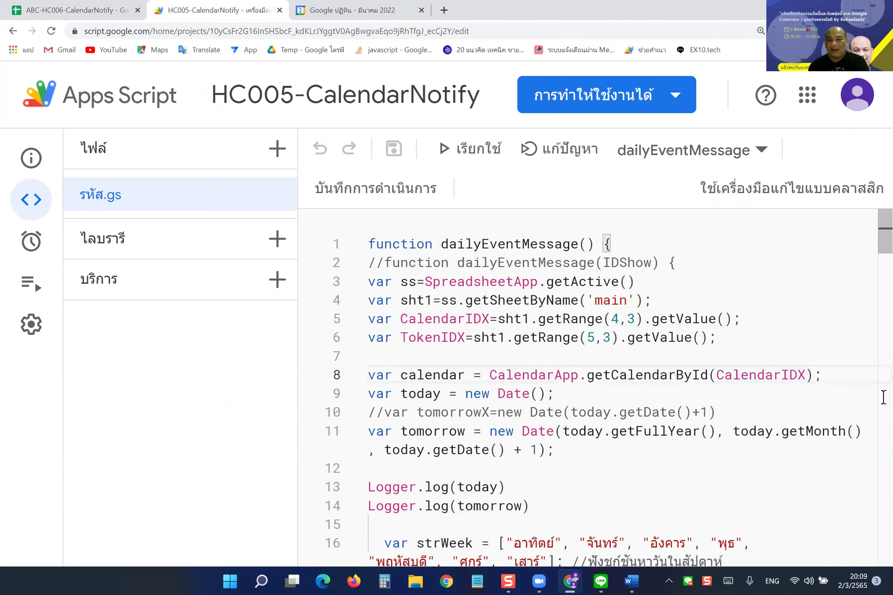
pyautogui.moveTo(843, 377); pyautogui.dragTo(490, 374)
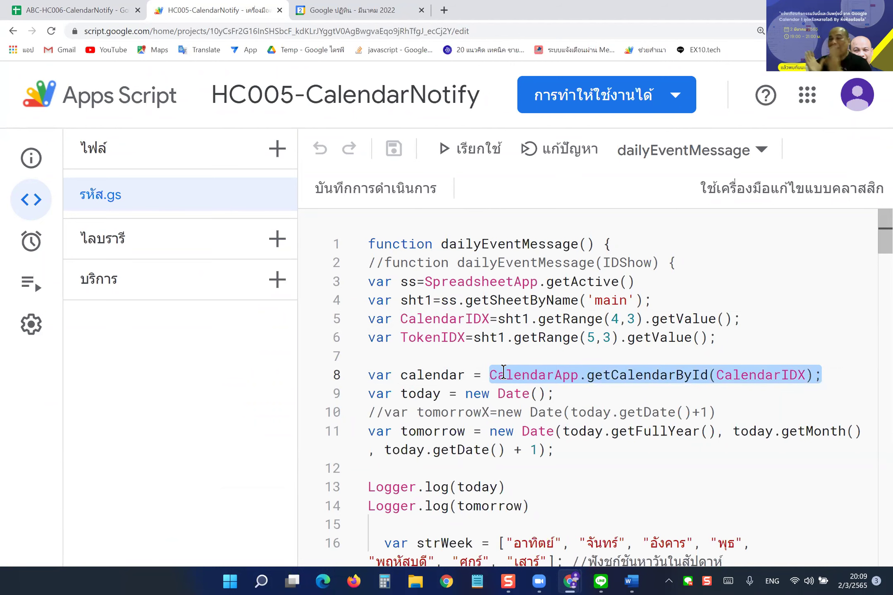
pyautogui.scroll(-2, 404, 358)
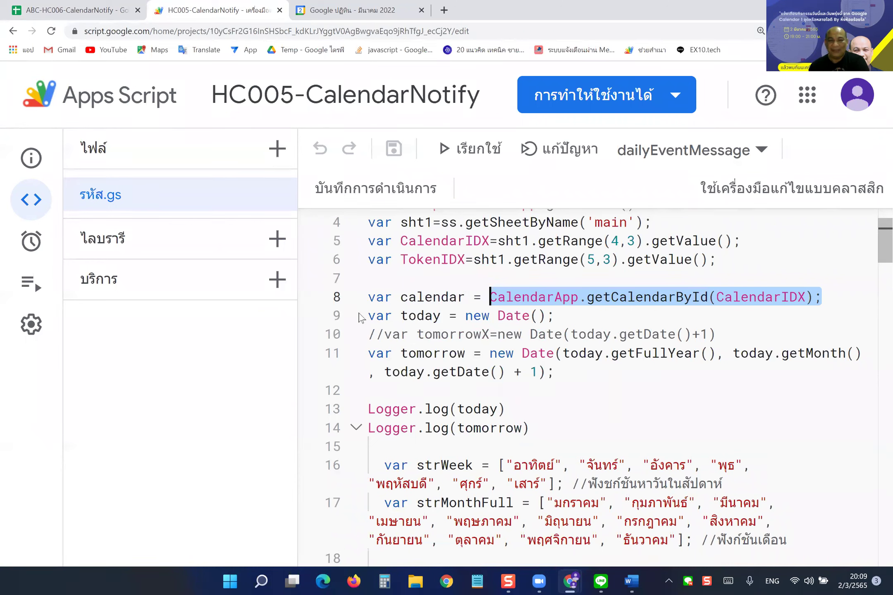
pyautogui.click(571, 317)
pyautogui.moveTo(571, 316); pyautogui.dragTo(466, 316)
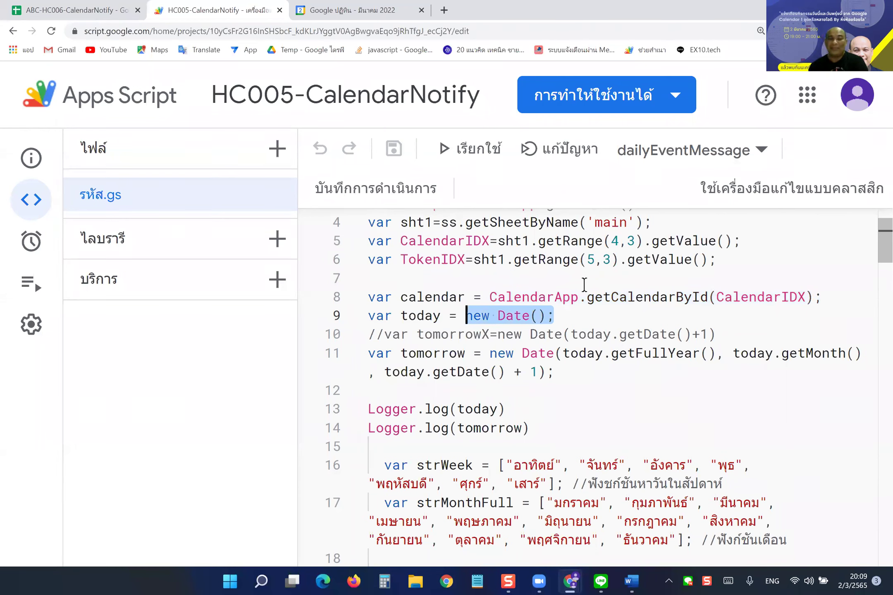
pyautogui.click(466, 316)
pyautogui.click(401, 317)
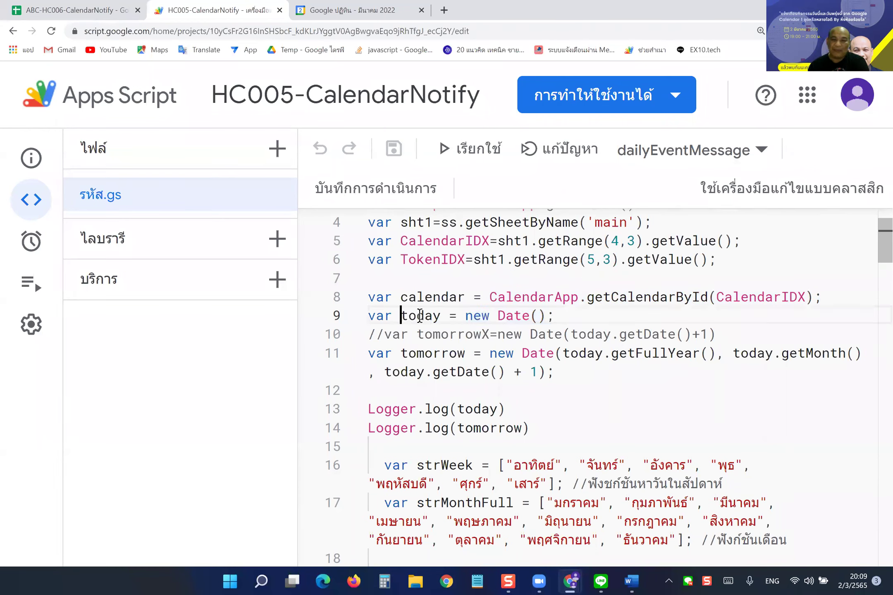
pyautogui.doubleClick(419, 316)
pyautogui.click(613, 411)
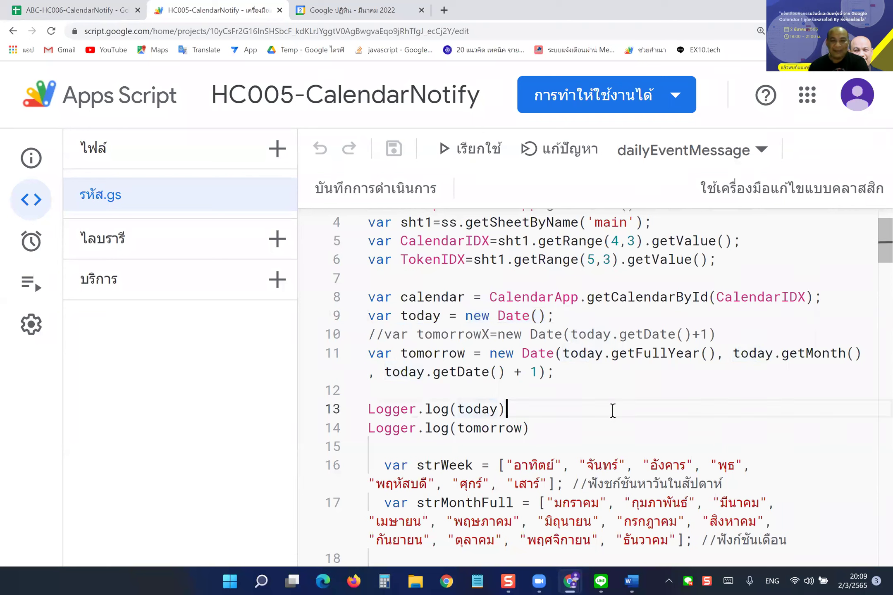
pyautogui.click(400, 354)
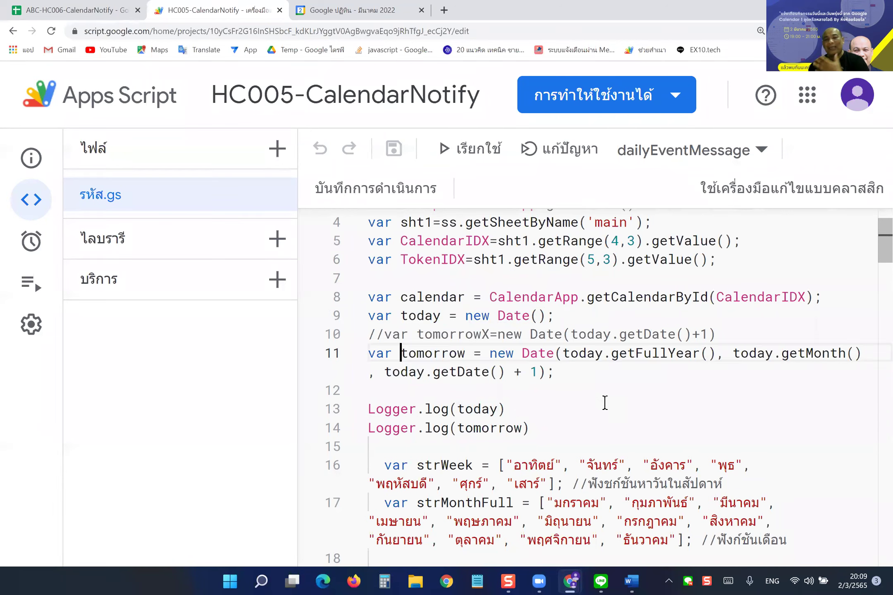
pyautogui.hotkey('ctrl', 'shift', 'Right')
pyautogui.click(491, 355)
pyautogui.moveTo(500, 355); pyautogui.dragTo(823, 354)
pyautogui.moveTo(384, 372); pyautogui.dragTo(540, 372)
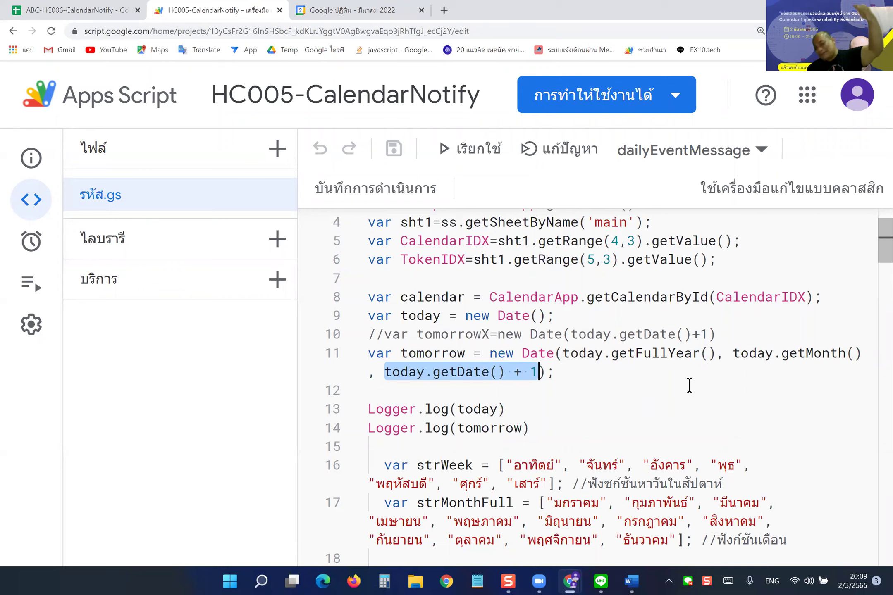
pyautogui.click(653, 392)
pyautogui.press('Down')
pyautogui.press('Down')
pyautogui.press('Down')
pyautogui.press('Down')
pyautogui.press('Down')
pyautogui.press('Down')
pyautogui.press('Down')
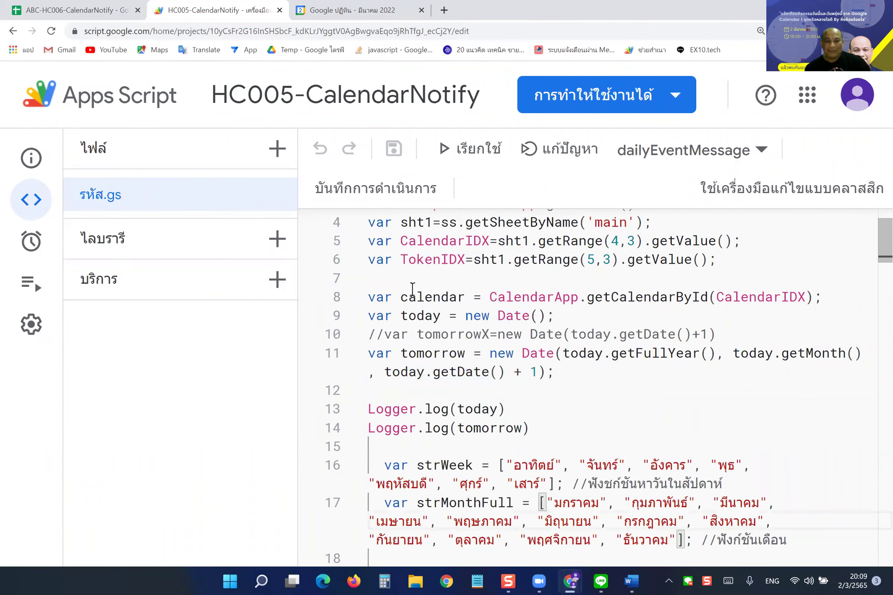
pyautogui.scroll(-2, 368, 258)
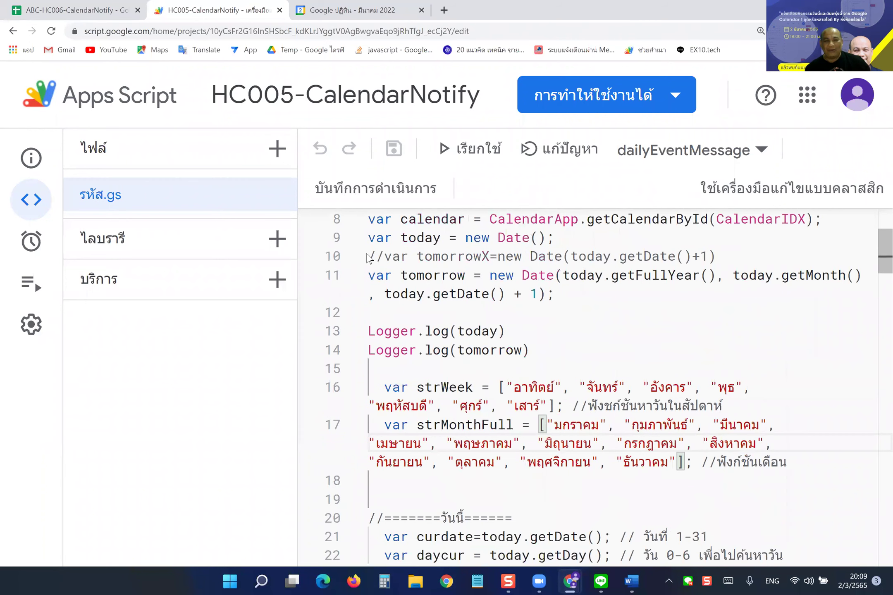
pyautogui.scroll(-2, 368, 257)
pyautogui.moveTo(368, 254); pyautogui.dragTo(349, 273)
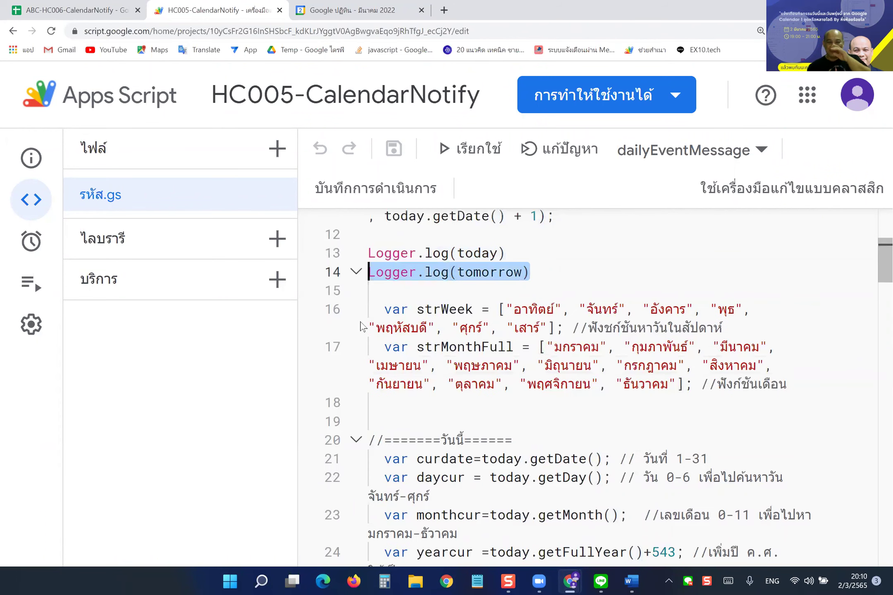
pyautogui.press('Up')
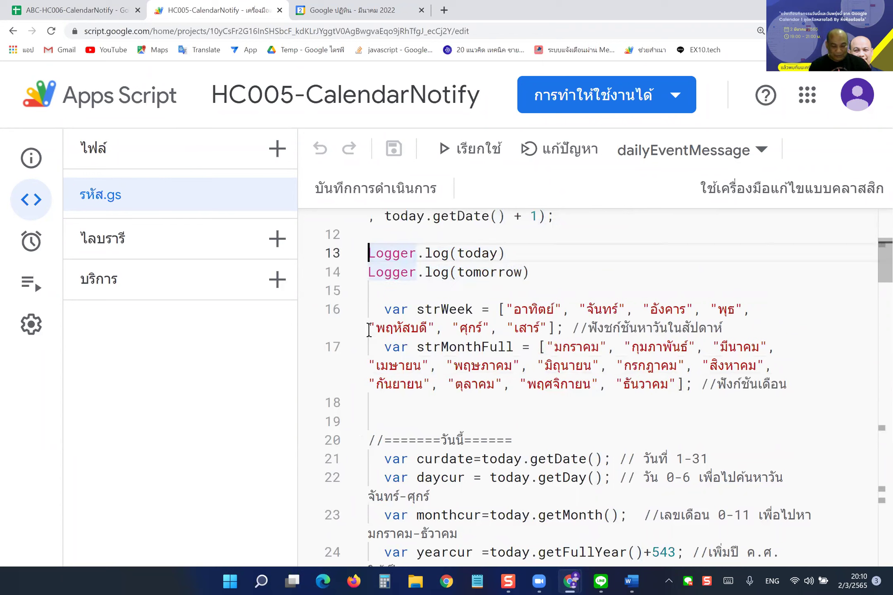
pyautogui.hotkey('ctrl', '/')
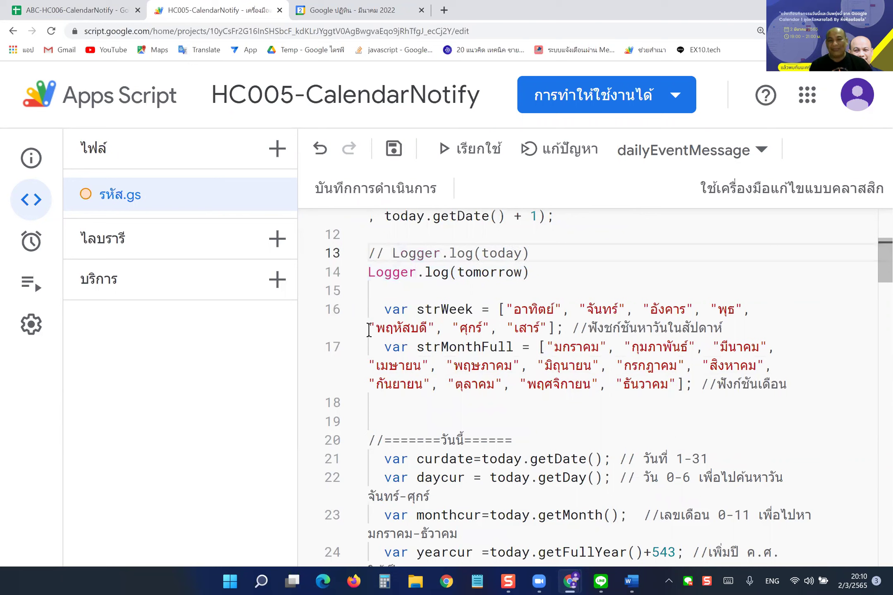
pyautogui.press('Down')
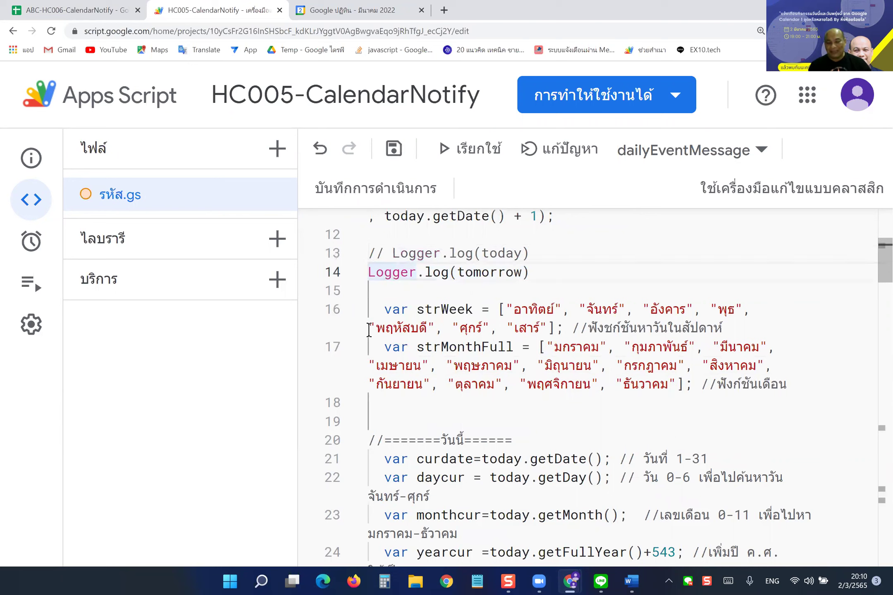
pyautogui.write('//')
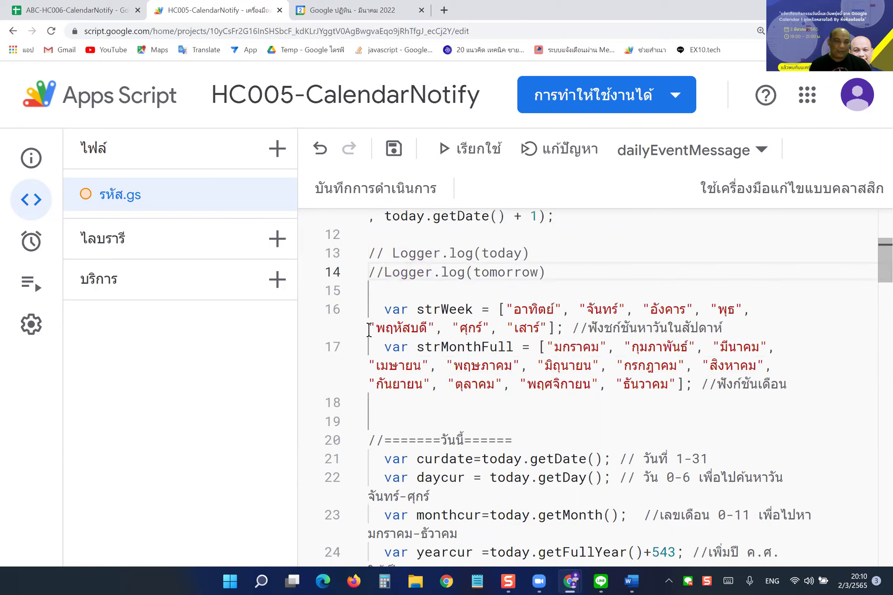
pyautogui.press('BackSpace')
pyautogui.press('BackSpace')
pyautogui.press('Up')
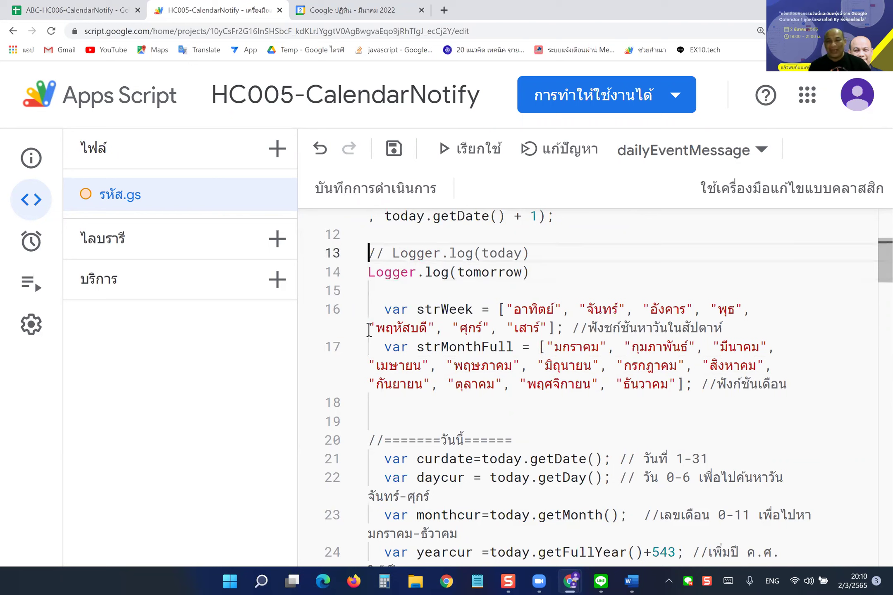
pyautogui.hotkey('ctrl', '/')
pyautogui.hotkey('ctrl', 's')
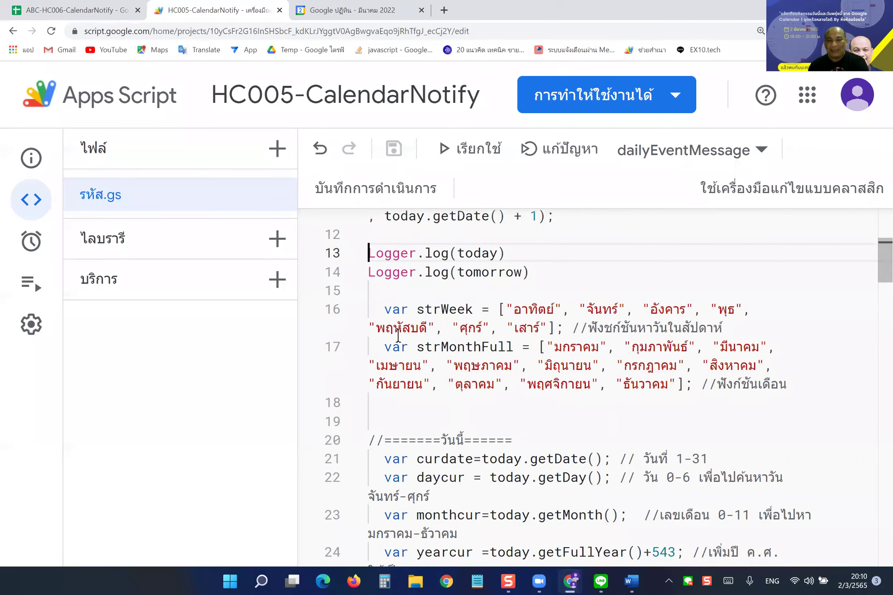
pyautogui.keyDown('shift'); pyautogui.click(821, 406); pyautogui.keyUp('shift')
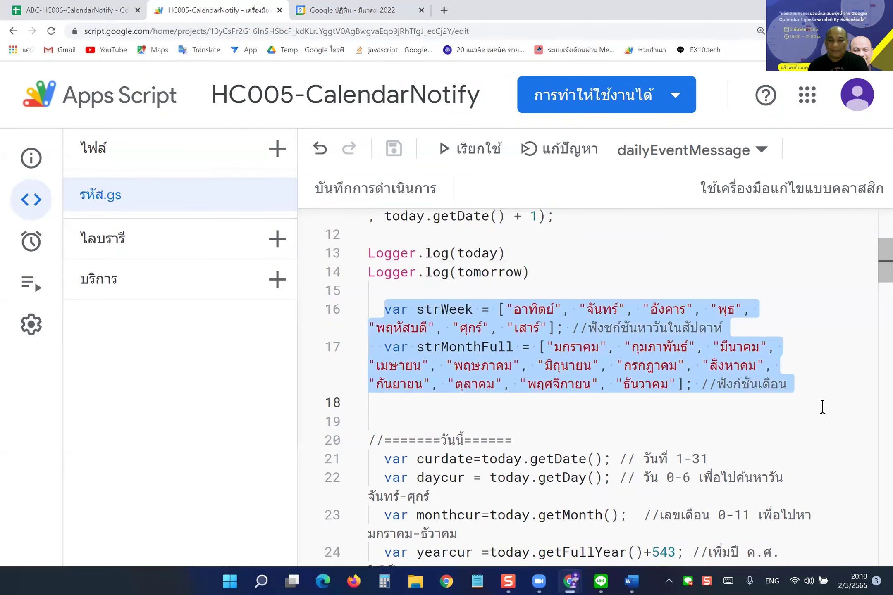
pyautogui.click(832, 381)
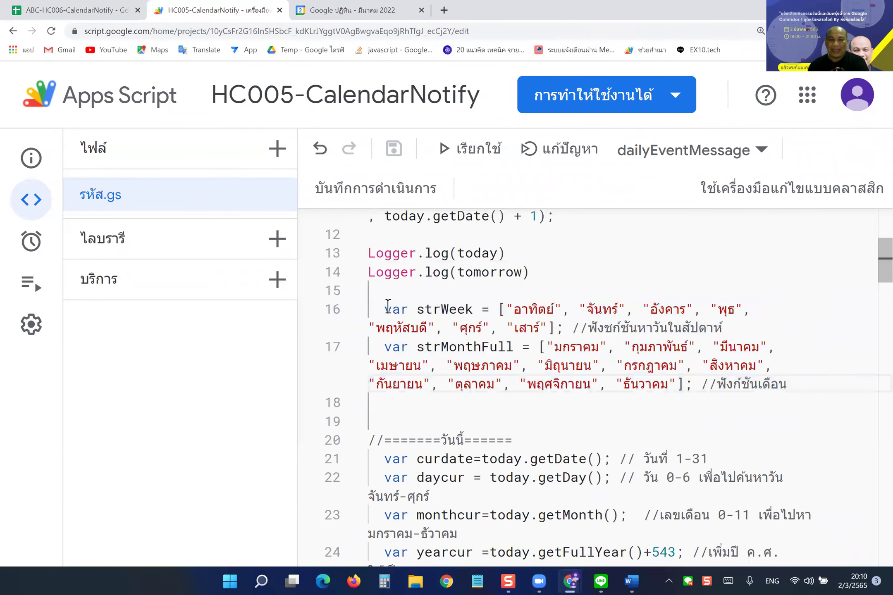
pyautogui.moveTo(385, 308); pyautogui.dragTo(760, 322)
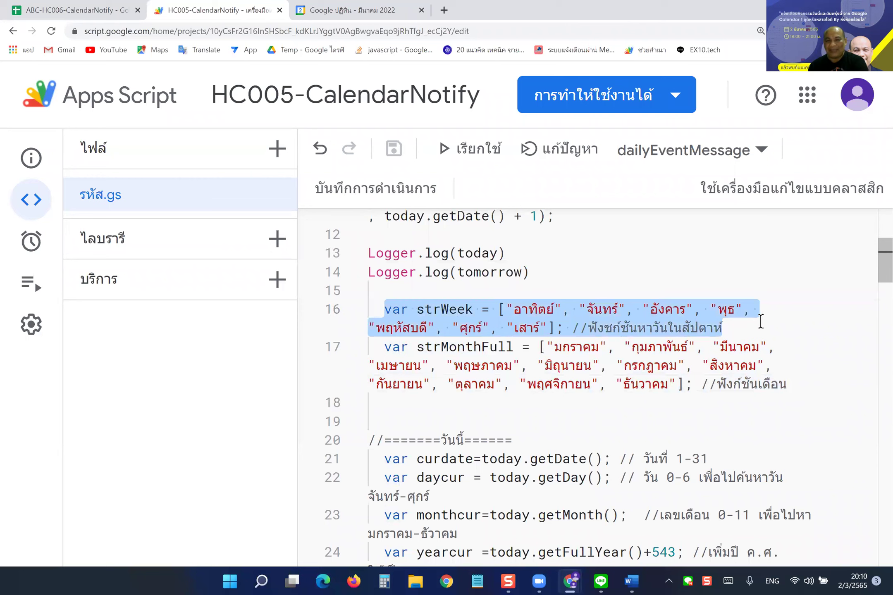
pyautogui.click(548, 309)
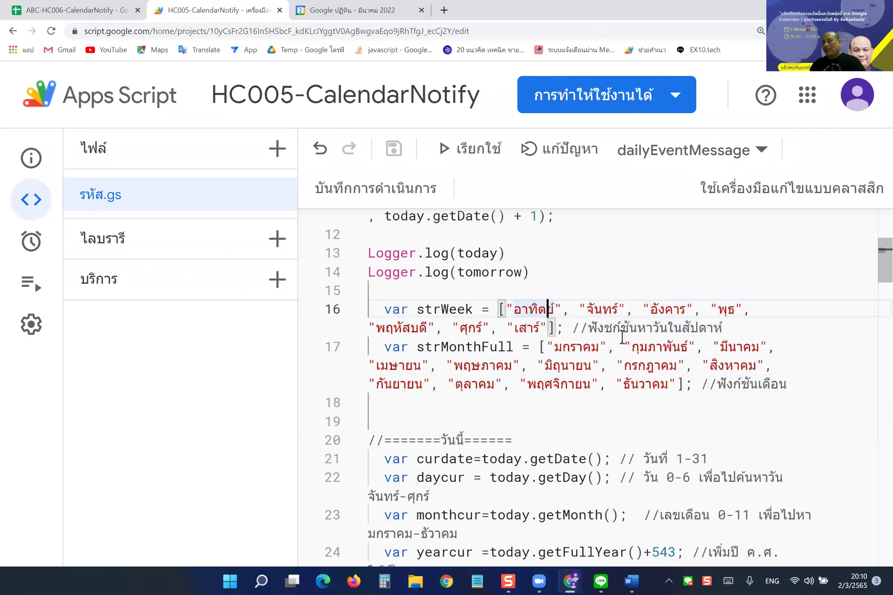
pyautogui.moveTo(563, 309); pyautogui.dragTo(505, 309)
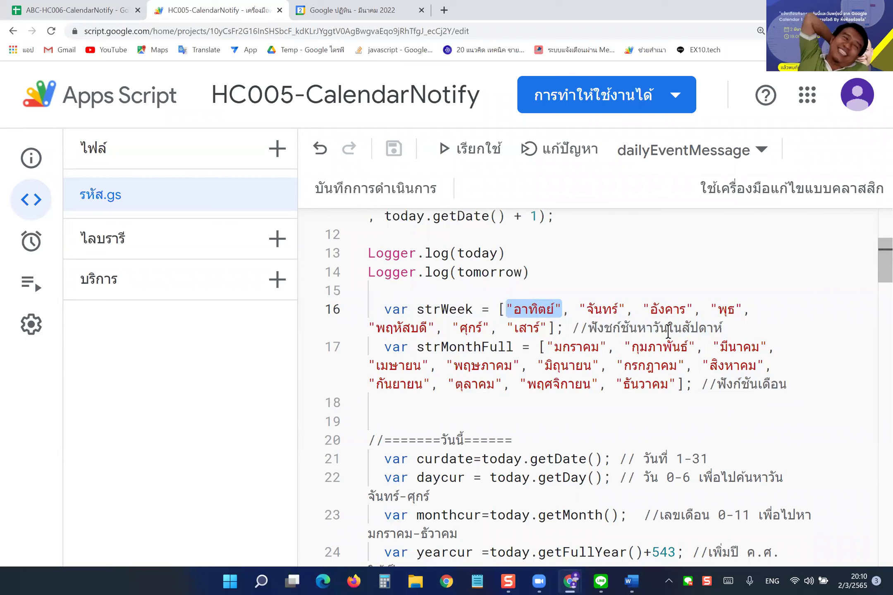
pyautogui.moveTo(507, 328); pyautogui.dragTo(548, 329)
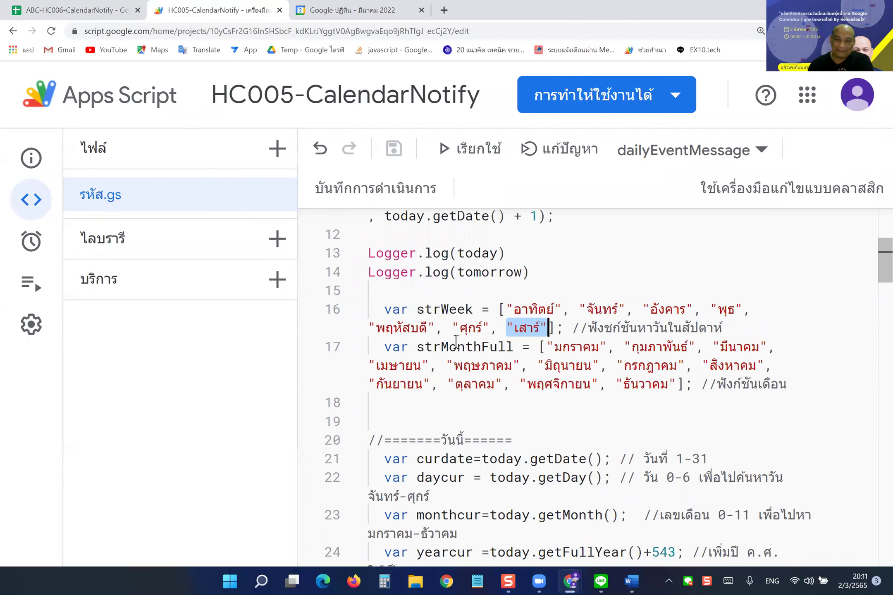
pyautogui.click(383, 346)
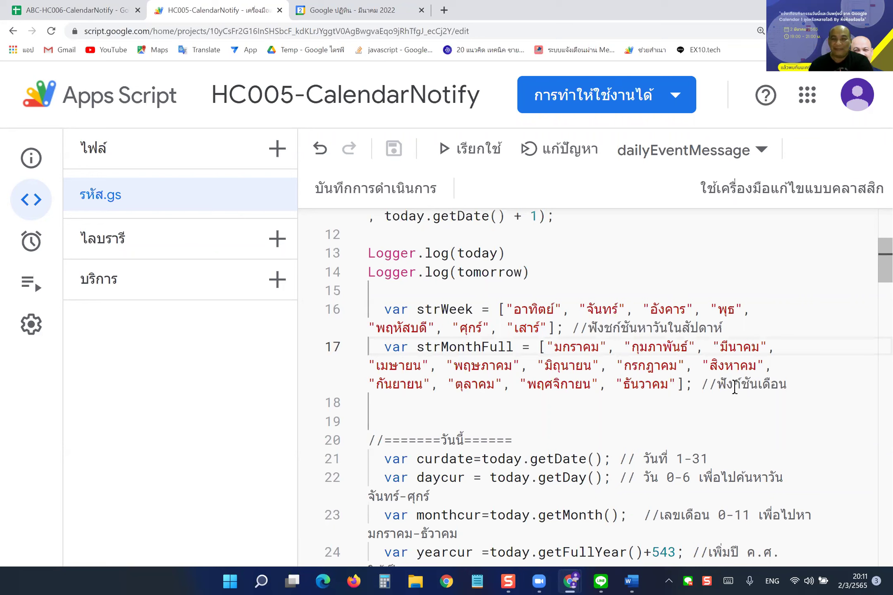
pyautogui.moveTo(819, 382); pyautogui.dragTo(368, 347)
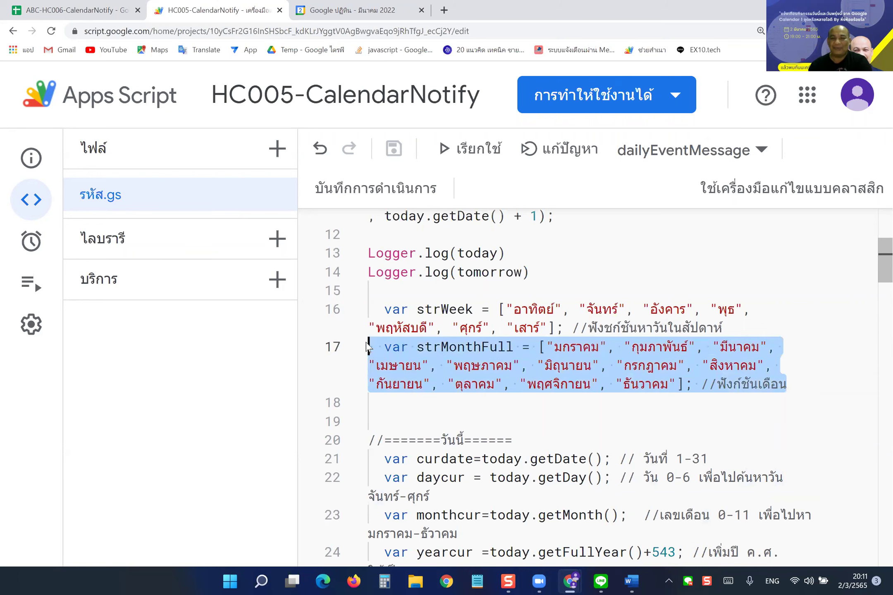
pyautogui.click(545, 348)
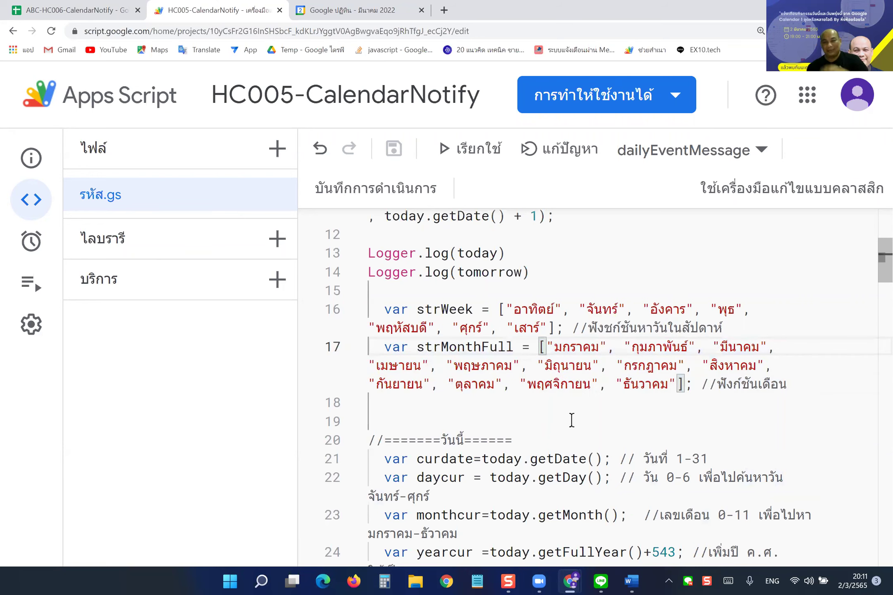
pyautogui.moveTo(616, 385); pyautogui.dragTo(677, 385)
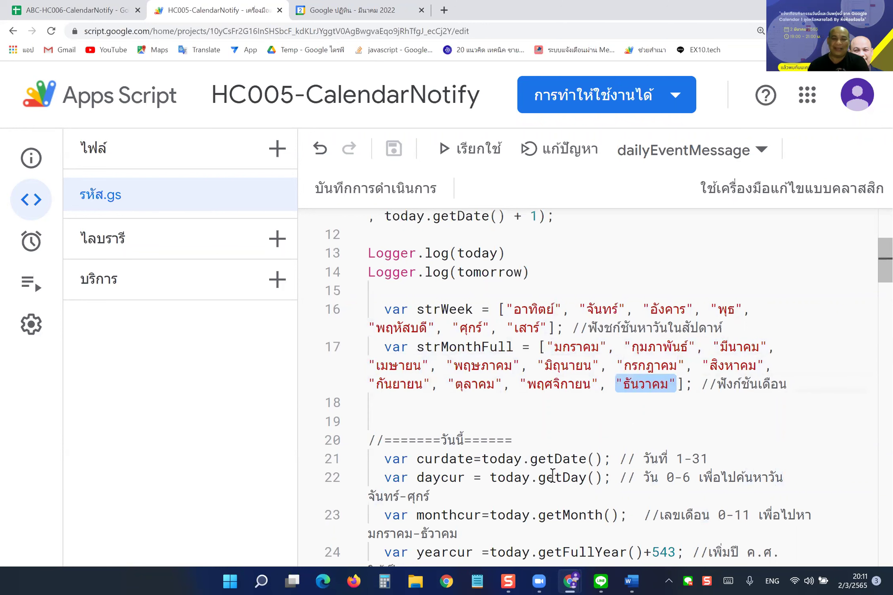
pyautogui.scroll(-2, 546, 463)
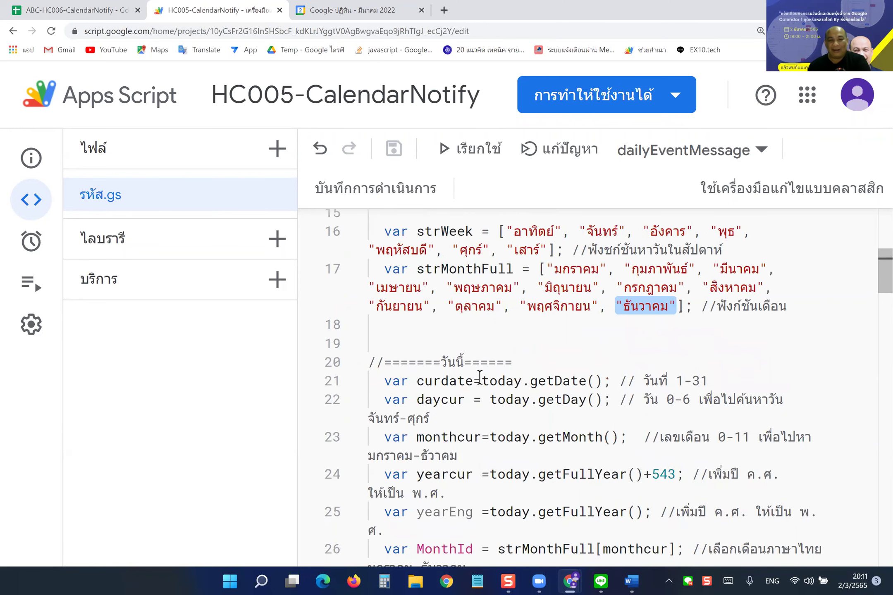
pyautogui.moveTo(482, 381); pyautogui.dragTo(604, 380)
pyautogui.moveTo(709, 381); pyautogui.dragTo(672, 381)
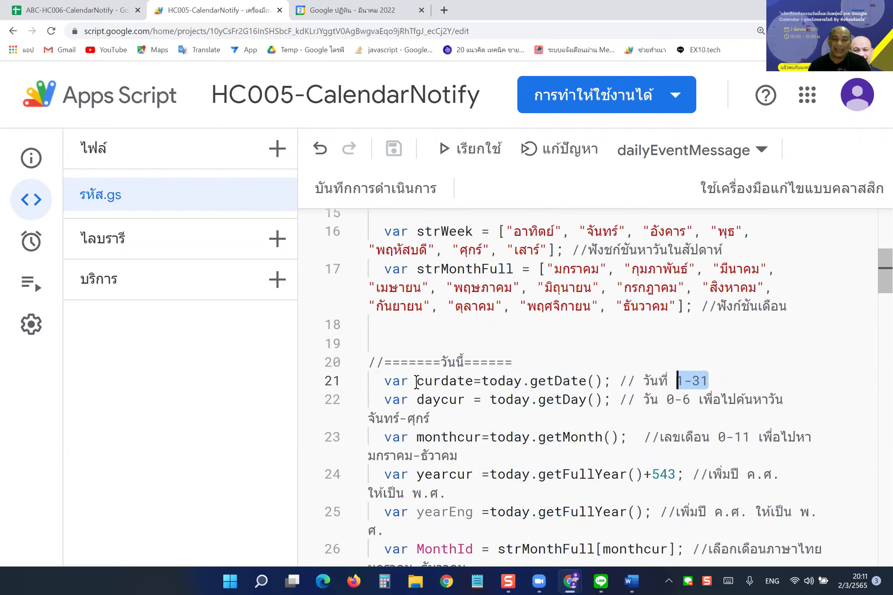
pyautogui.moveTo(418, 381); pyautogui.dragTo(475, 381)
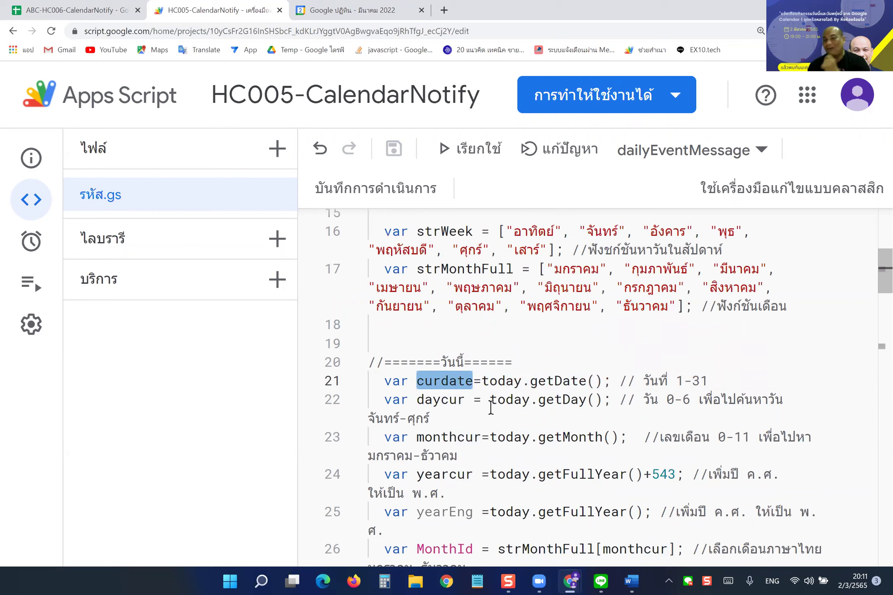
pyautogui.doubleClick(418, 401)
pyautogui.click(580, 437)
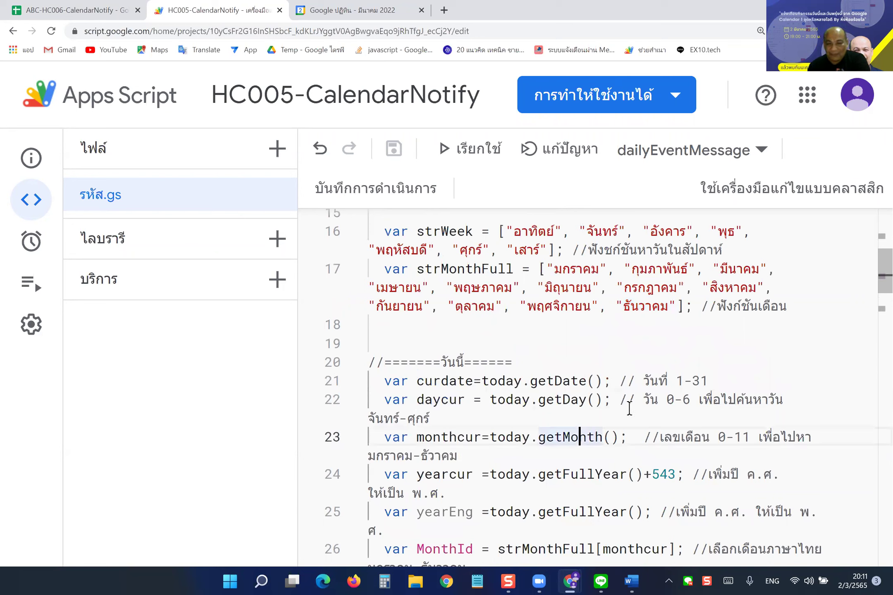
pyautogui.moveTo(606, 400); pyautogui.dragTo(411, 400)
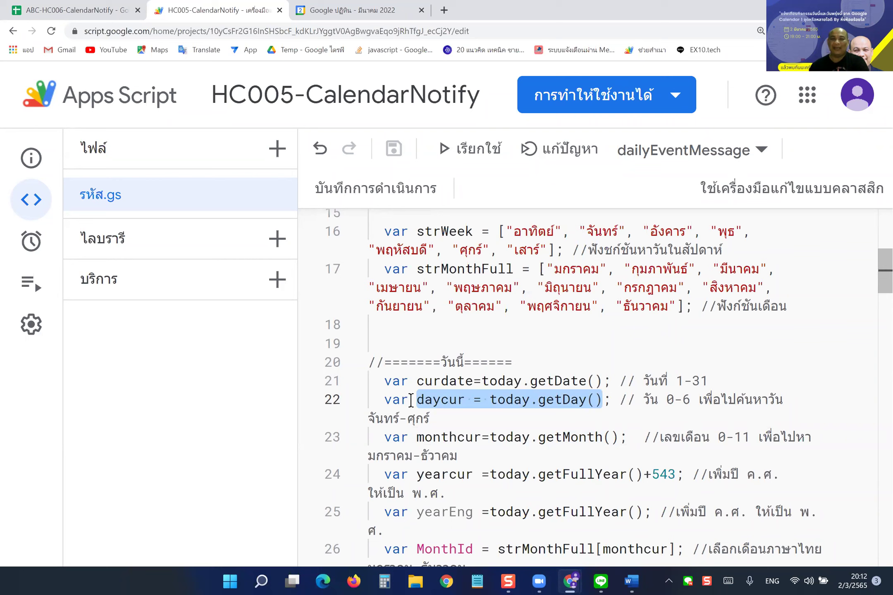
pyautogui.moveTo(666, 400); pyautogui.dragTo(691, 401)
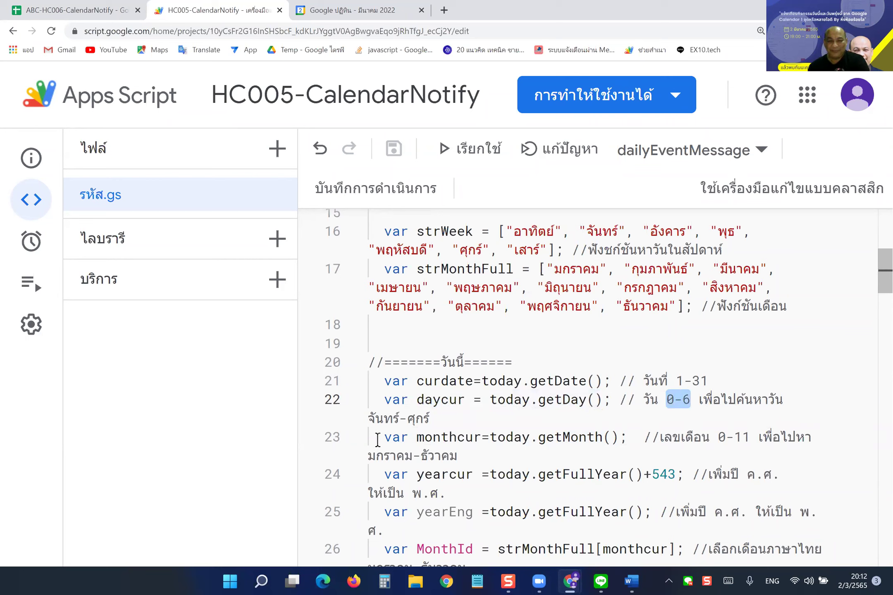
pyautogui.moveTo(417, 439); pyautogui.dragTo(482, 438)
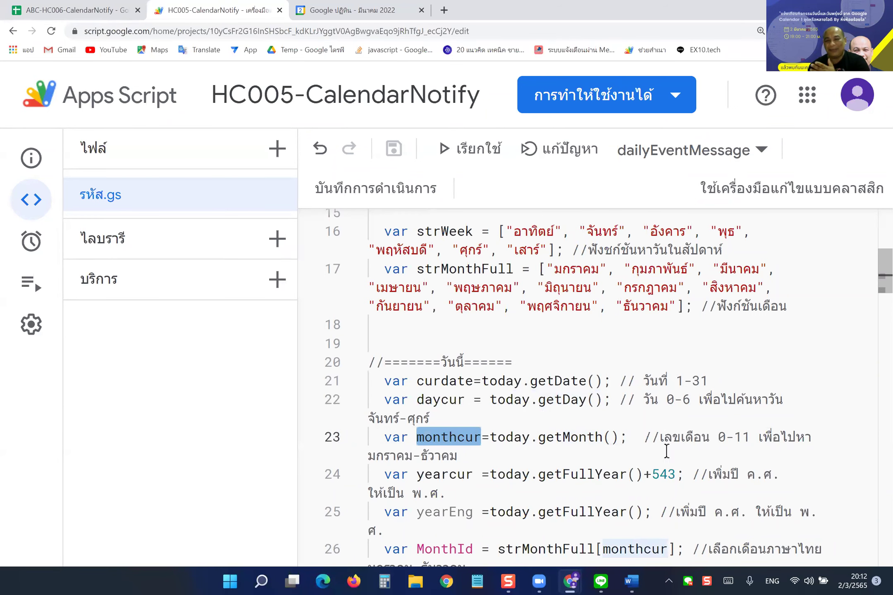
pyautogui.scroll(-2, 517, 483)
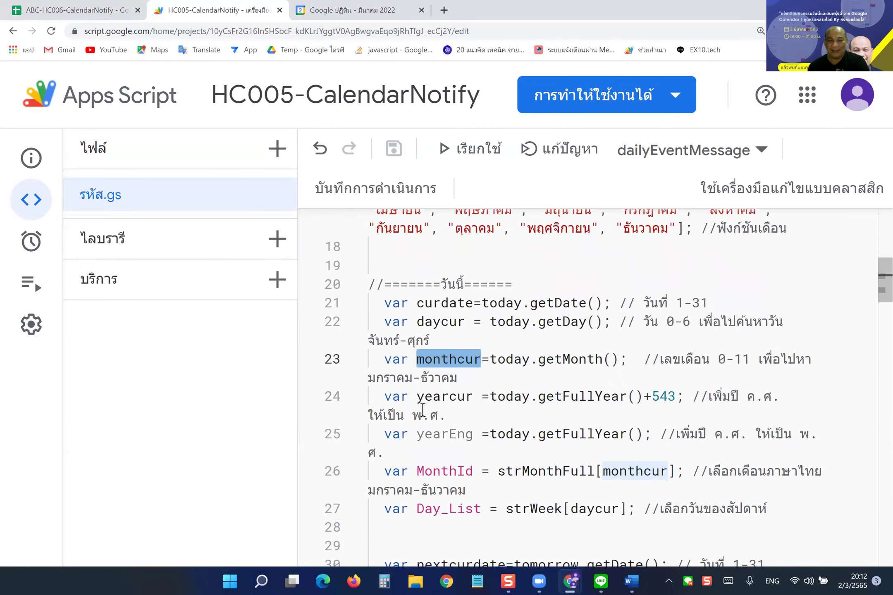
pyautogui.moveTo(417, 397); pyautogui.dragTo(470, 397)
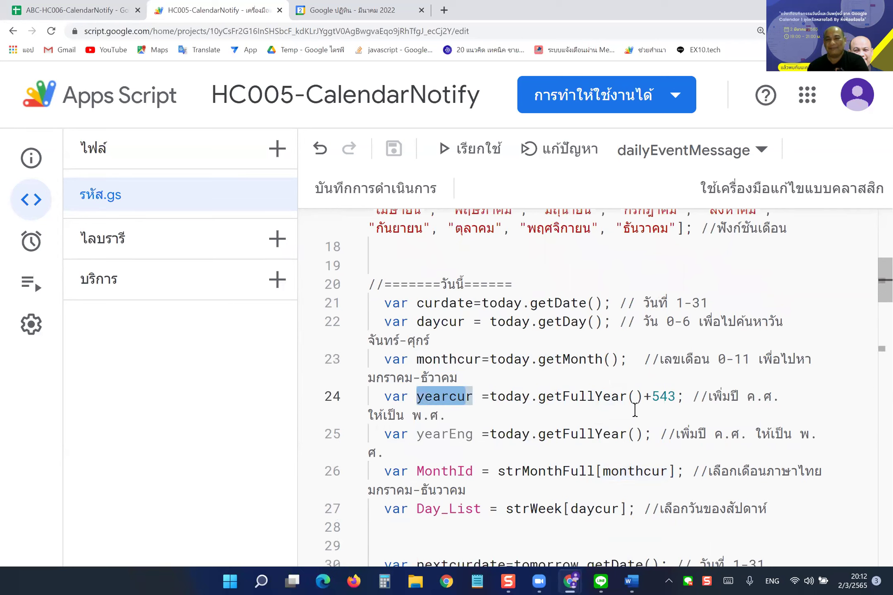
pyautogui.moveTo(675, 398); pyautogui.dragTo(386, 400)
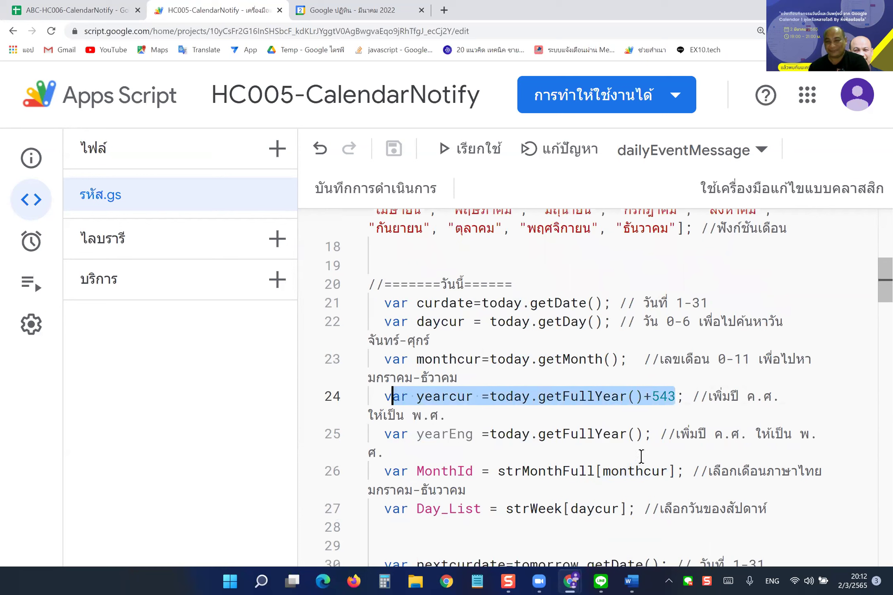
pyautogui.moveTo(643, 434); pyautogui.dragTo(378, 414)
pyautogui.click(458, 435)
pyautogui.click(433, 437)
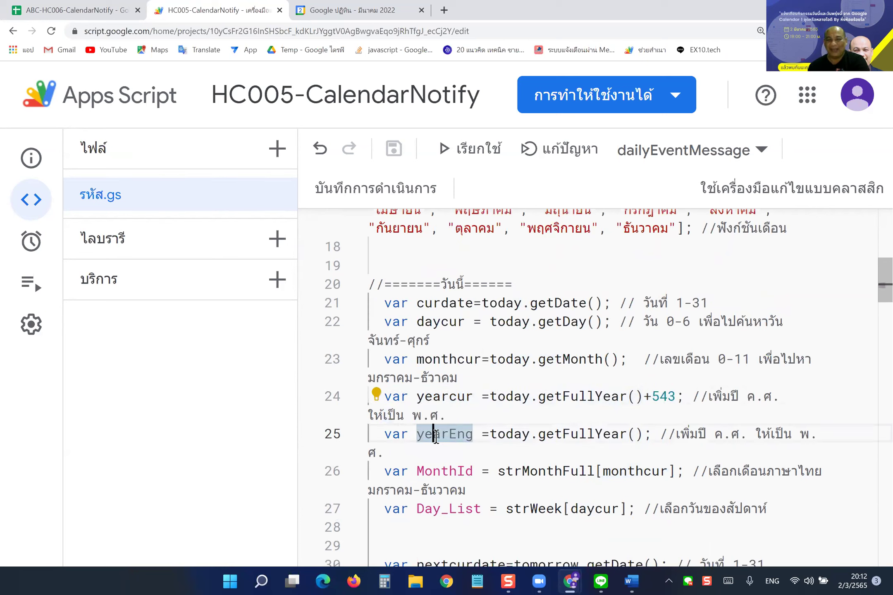
pyautogui.doubleClick(437, 436)
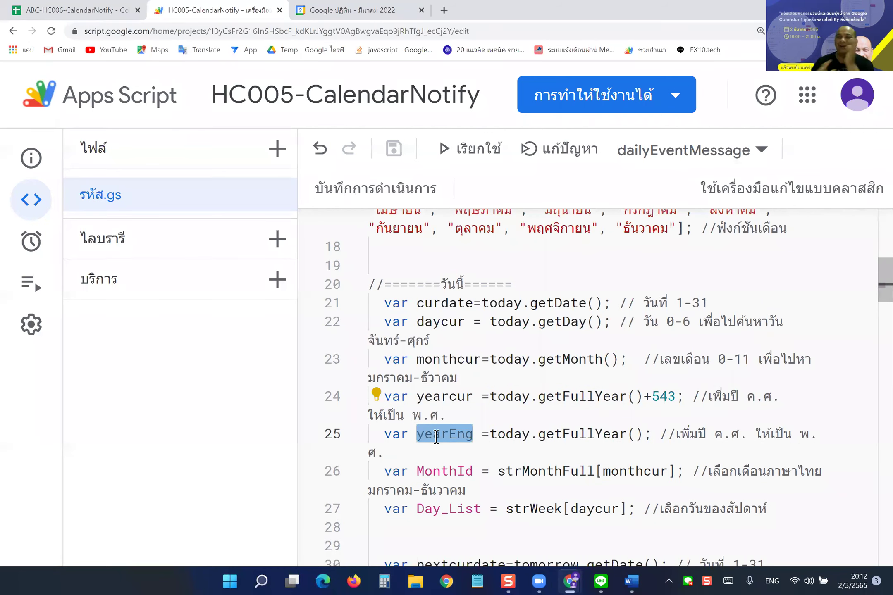
pyautogui.doubleClick(426, 396)
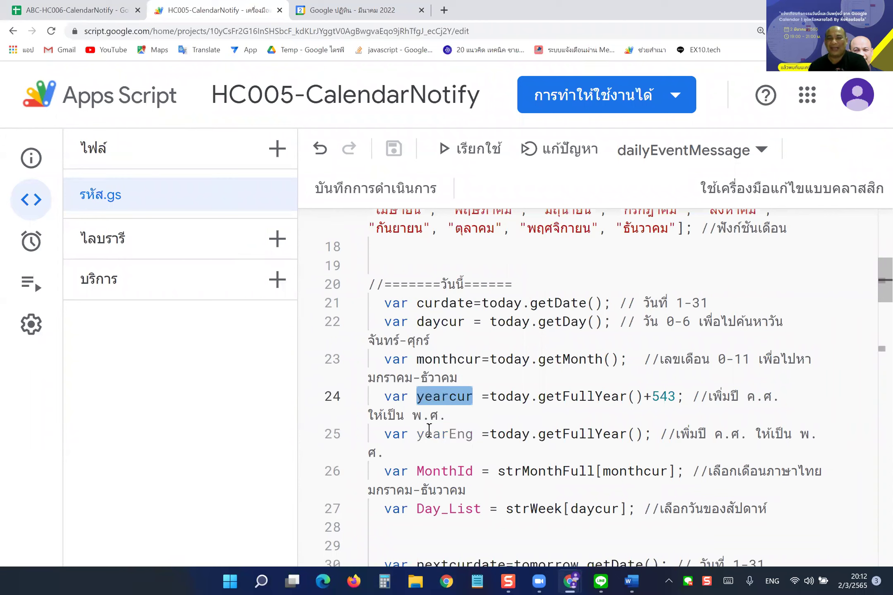
pyautogui.click(664, 397)
pyautogui.moveTo(664, 397); pyautogui.dragTo(644, 397)
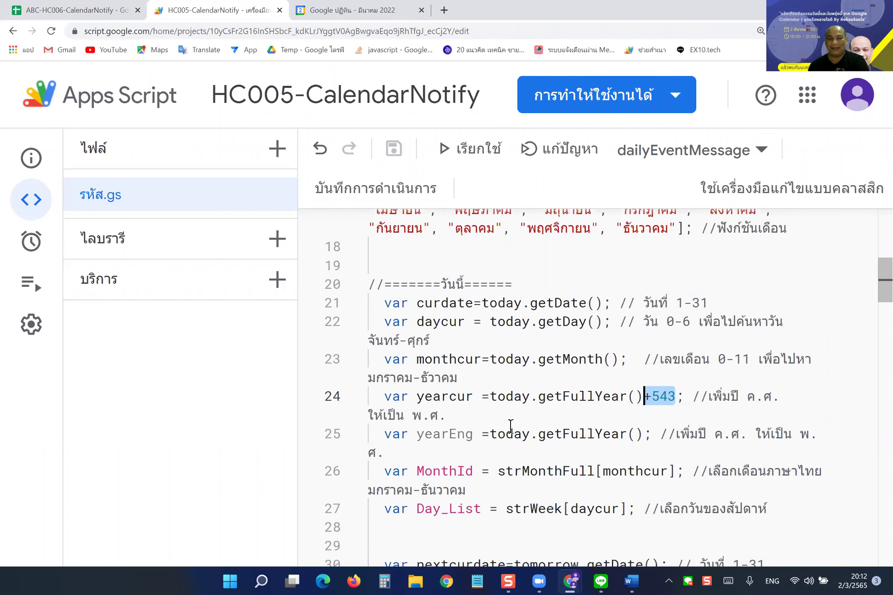
pyautogui.scroll(-2, 496, 430)
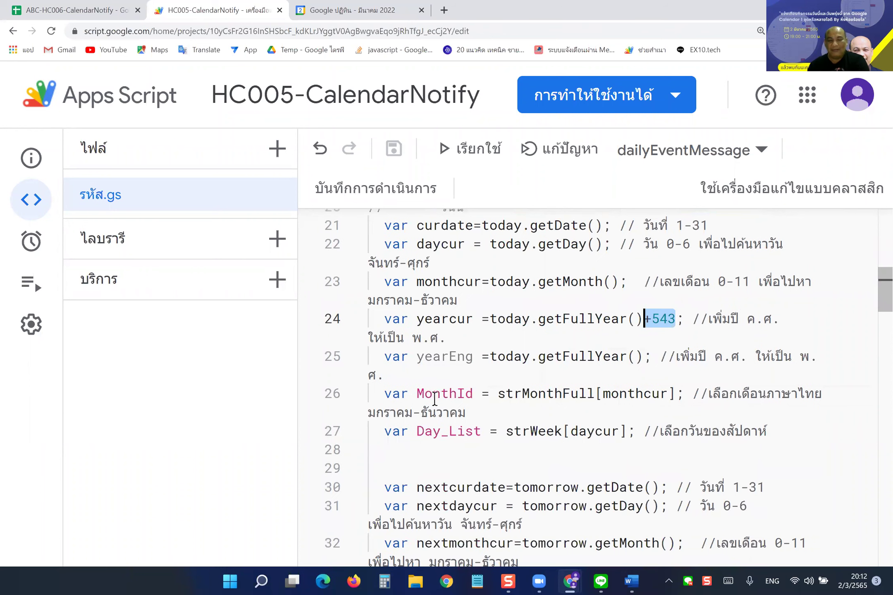
pyautogui.click(417, 397)
pyautogui.moveTo(425, 397); pyautogui.dragTo(474, 397)
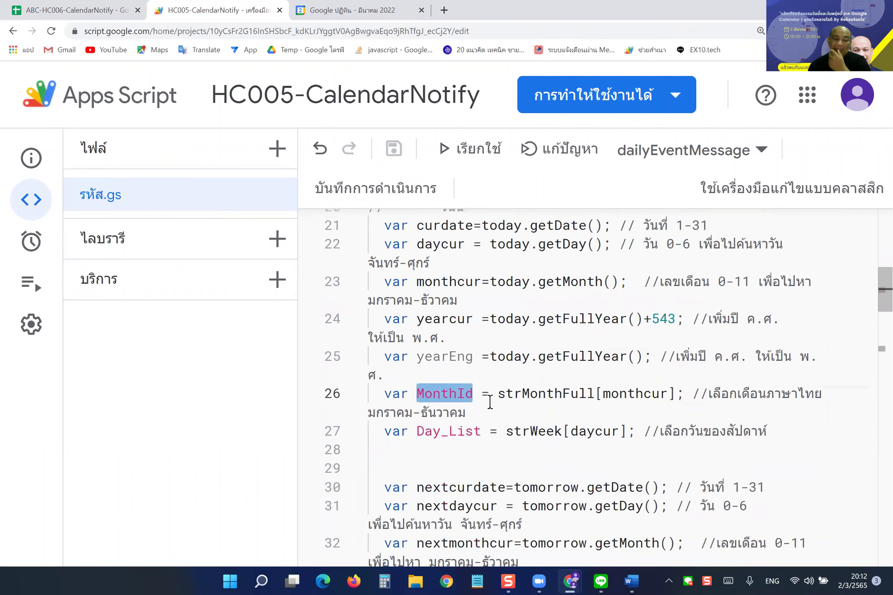
pyautogui.scroll(2, 637, 411)
pyautogui.scroll(4, 634, 409)
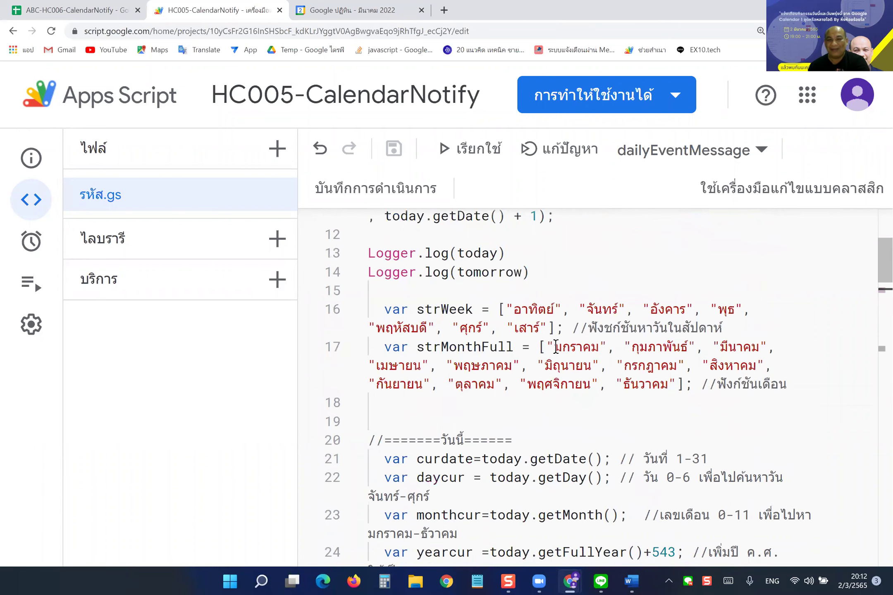
pyautogui.scroll(-4, 525, 435)
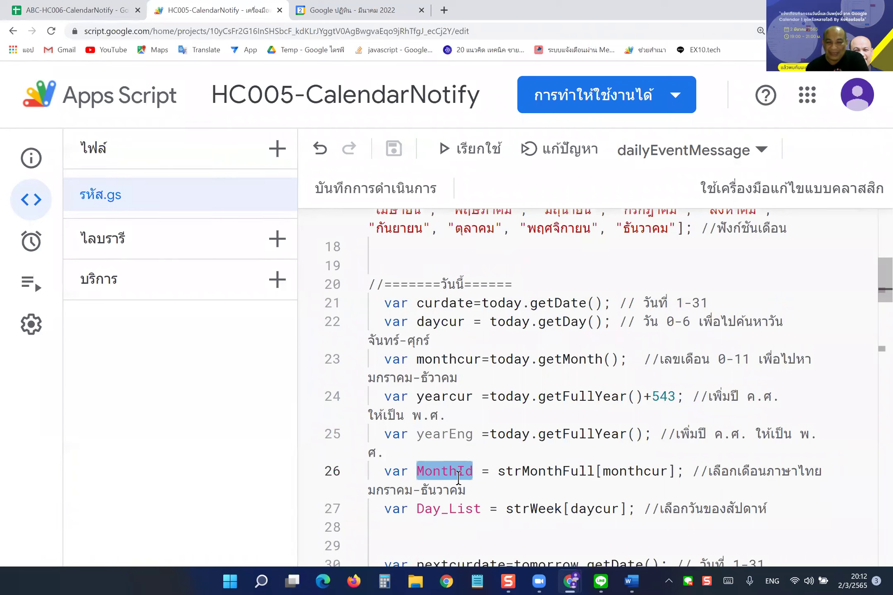
pyautogui.click(435, 471)
pyautogui.doubleClick(439, 472)
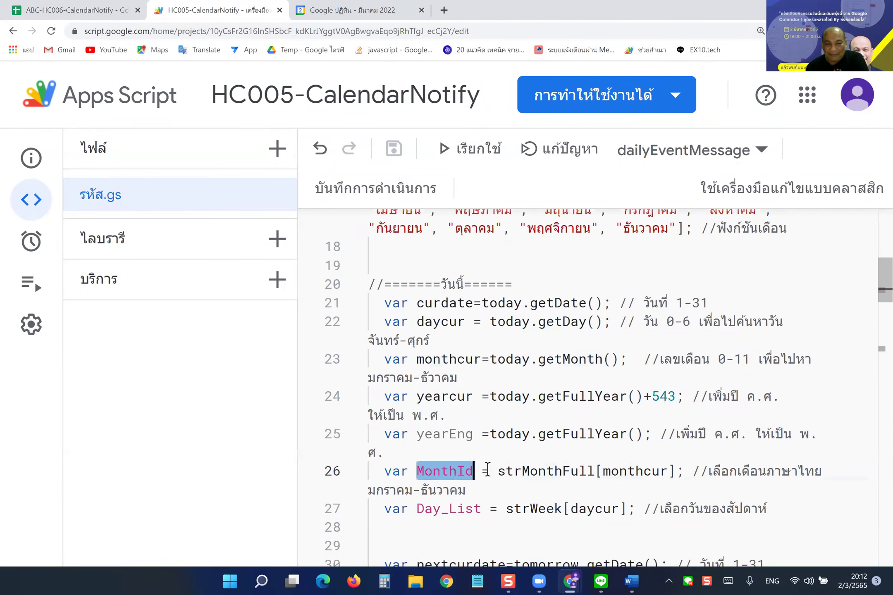
pyautogui.scroll(-2, 487, 527)
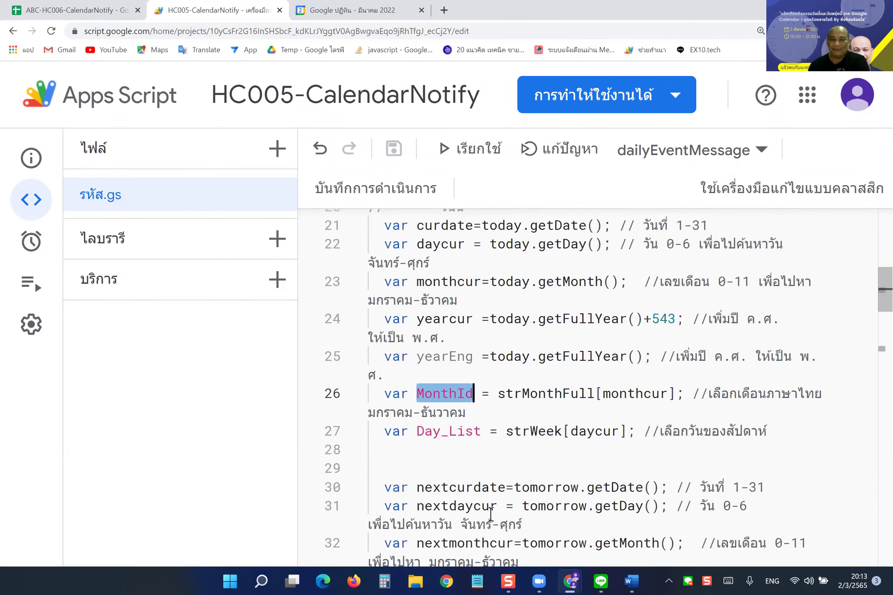
pyautogui.moveTo(417, 433); pyautogui.dragTo(480, 432)
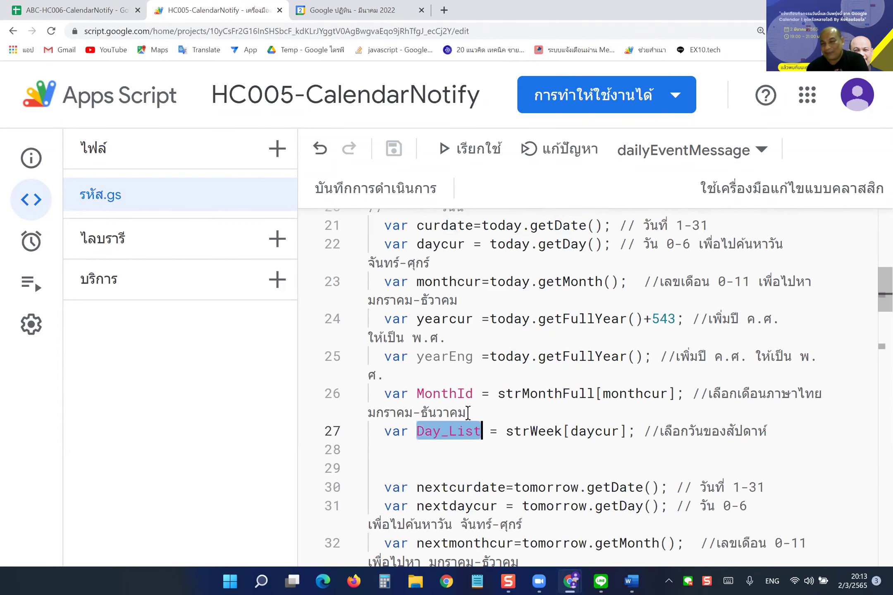
pyautogui.scroll(-2, 531, 484)
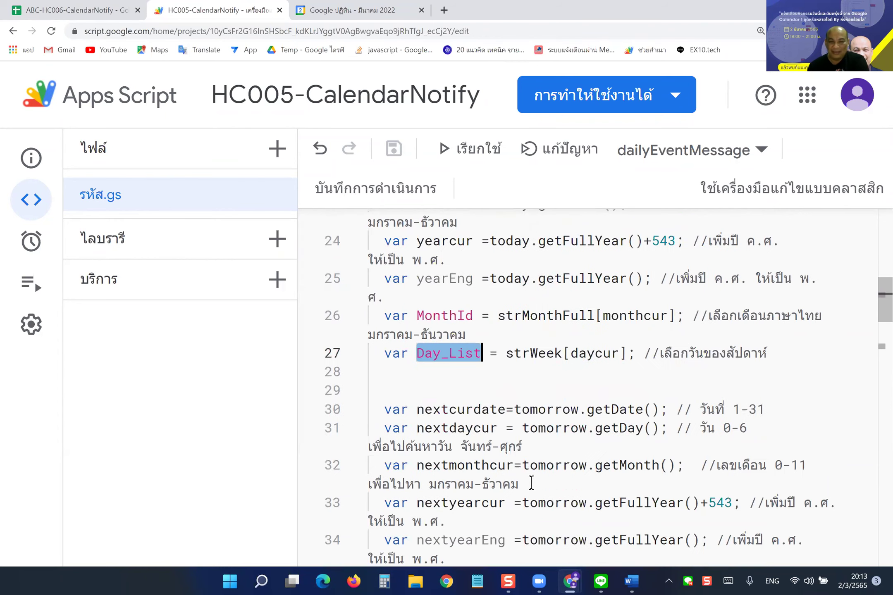
pyautogui.scroll(-2, 513, 452)
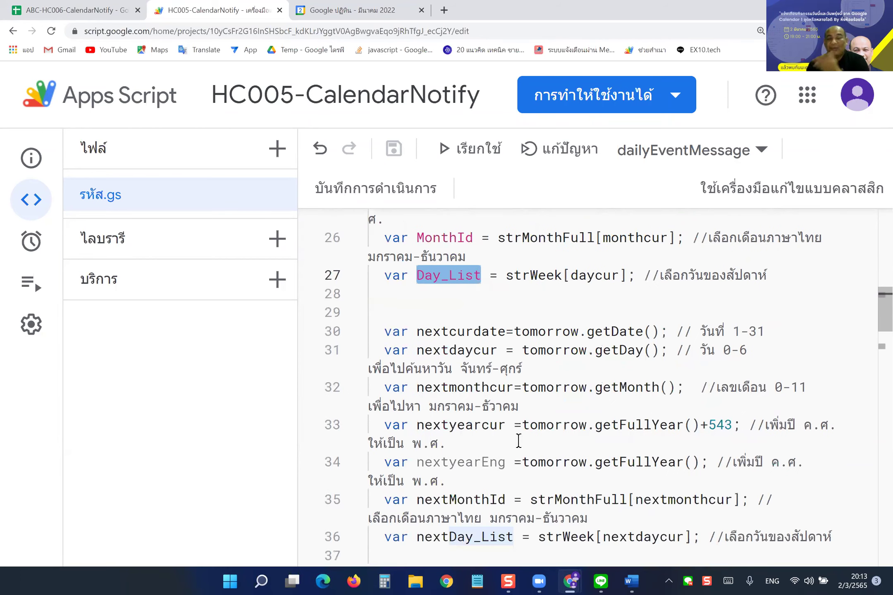
pyautogui.scroll(2, 381, 410)
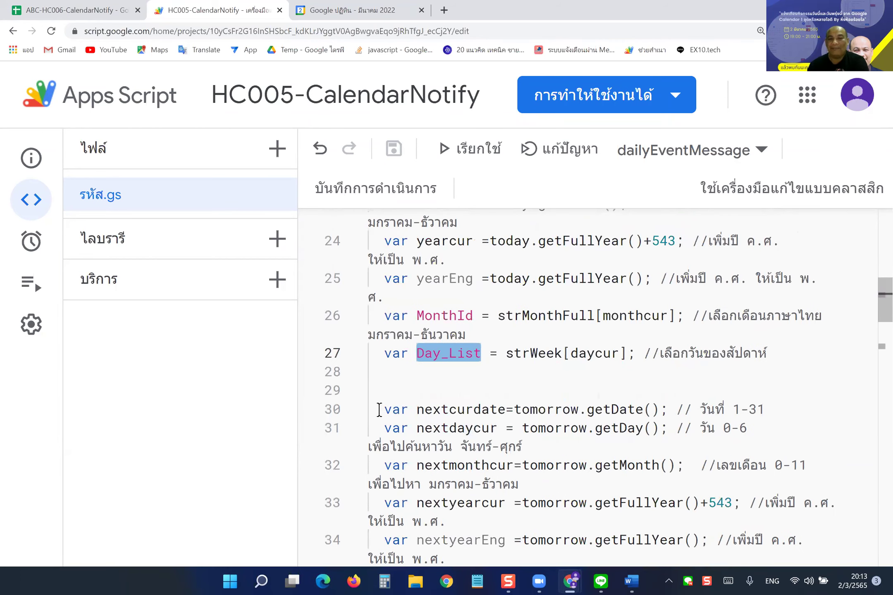
pyautogui.click(378, 409)
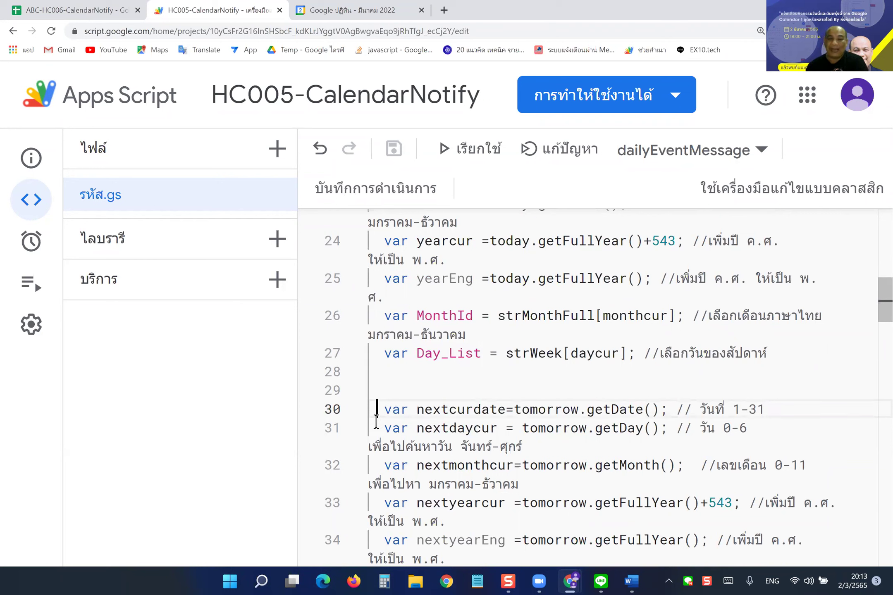
pyautogui.moveTo(377, 409); pyautogui.dragTo(693, 428)
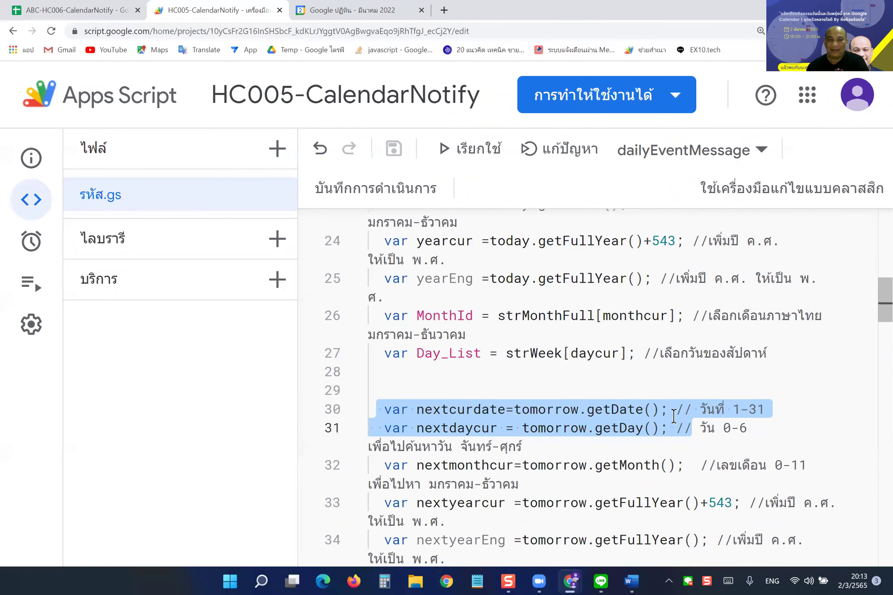
pyautogui.scroll(2, 631, 430)
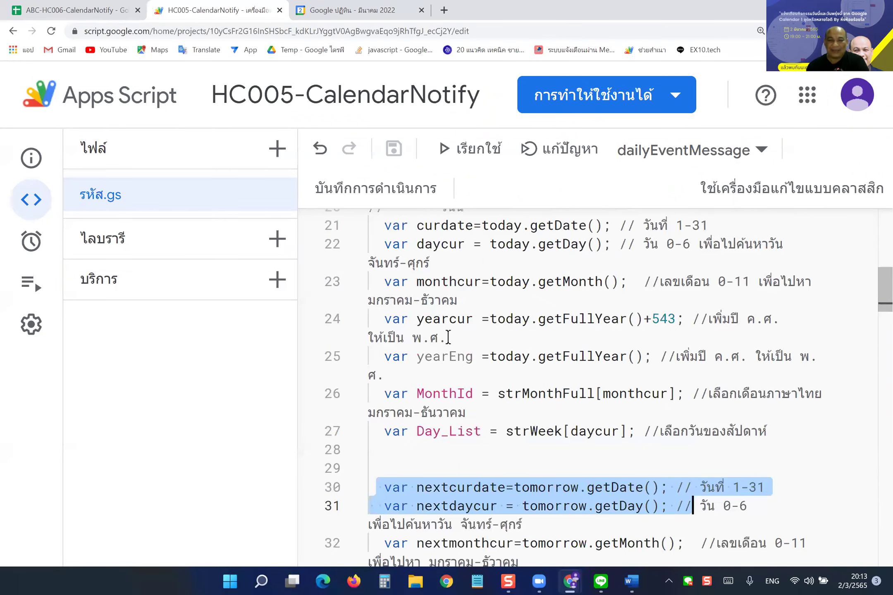
pyautogui.scroll(-2, 380, 332)
pyautogui.scroll(-2, 430, 520)
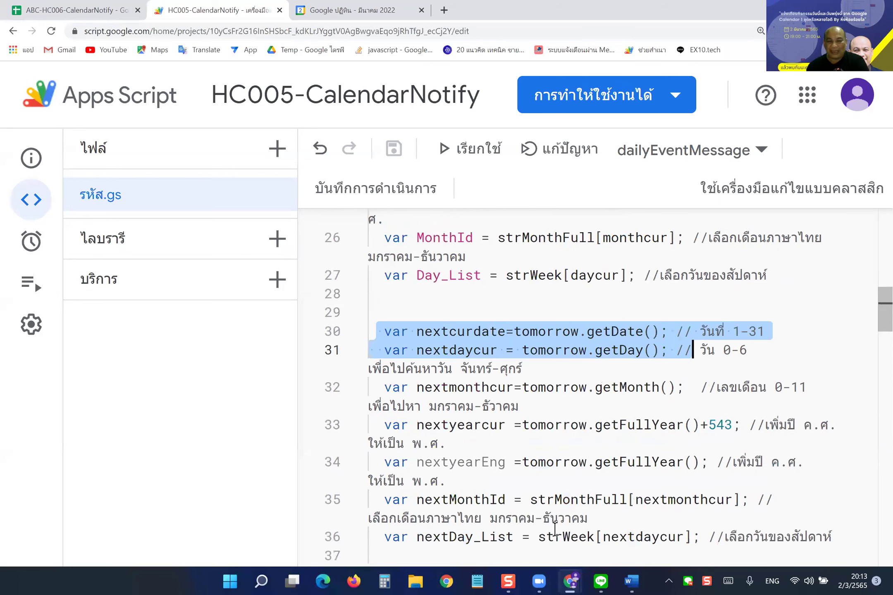
pyautogui.keyDown('shift'); pyautogui.click(854, 537); pyautogui.keyUp('shift')
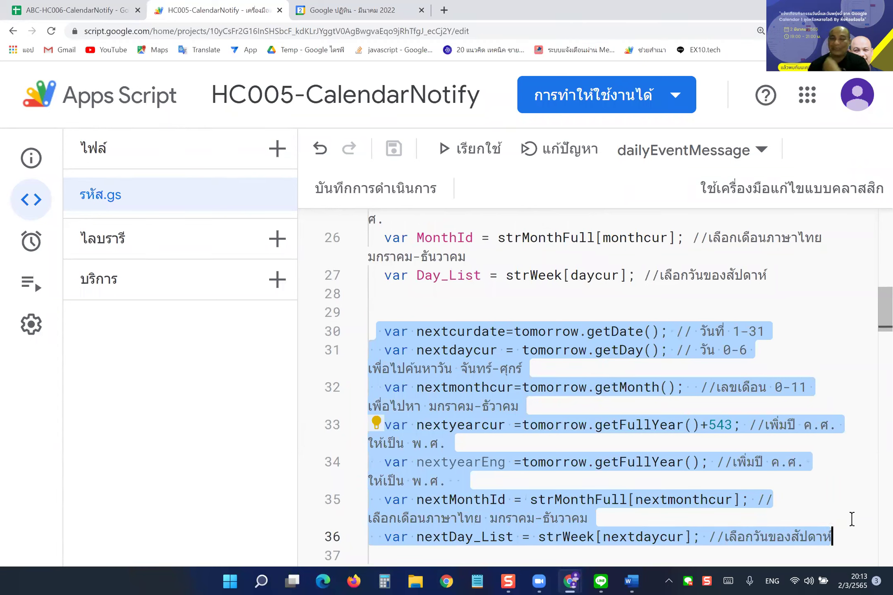
pyautogui.scroll(-2, 491, 436)
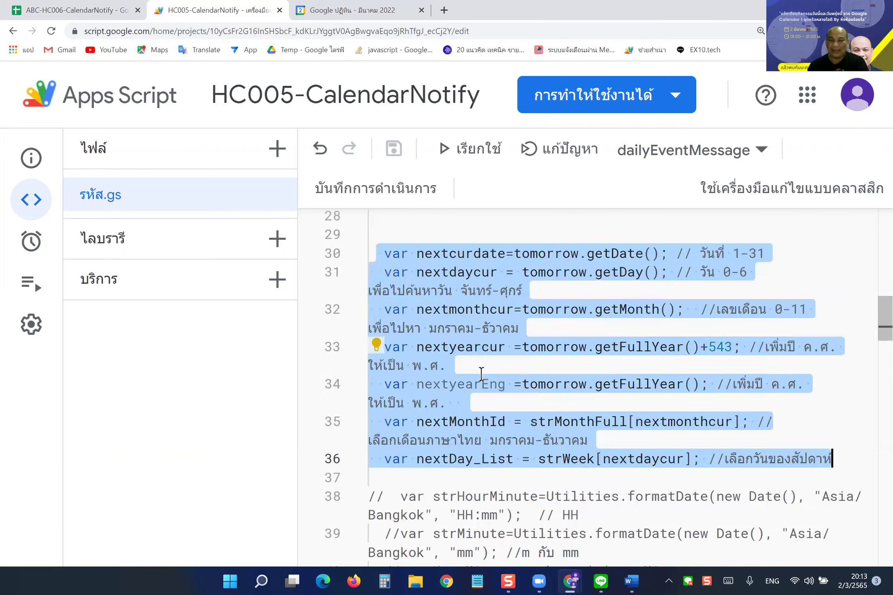
pyautogui.scroll(-2, 508, 415)
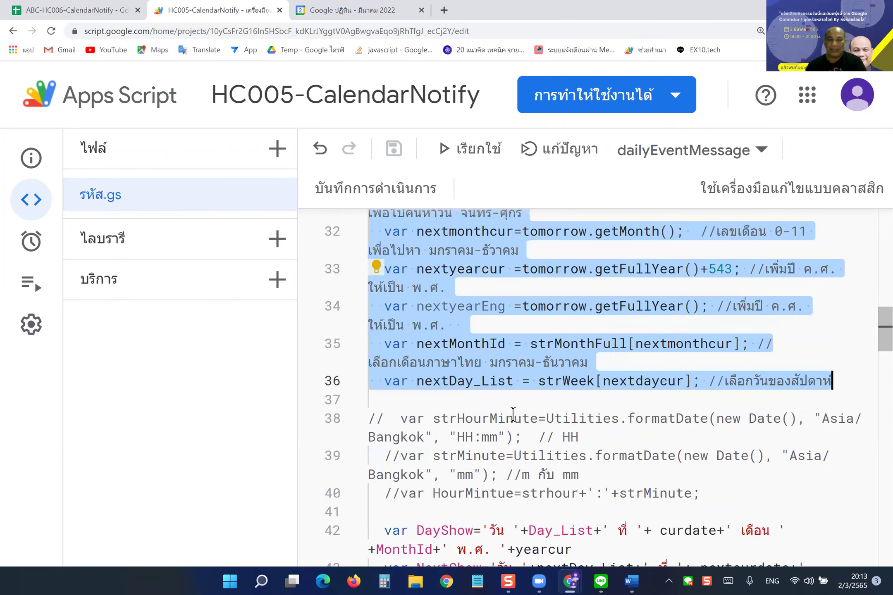
pyautogui.scroll(-2, 409, 392)
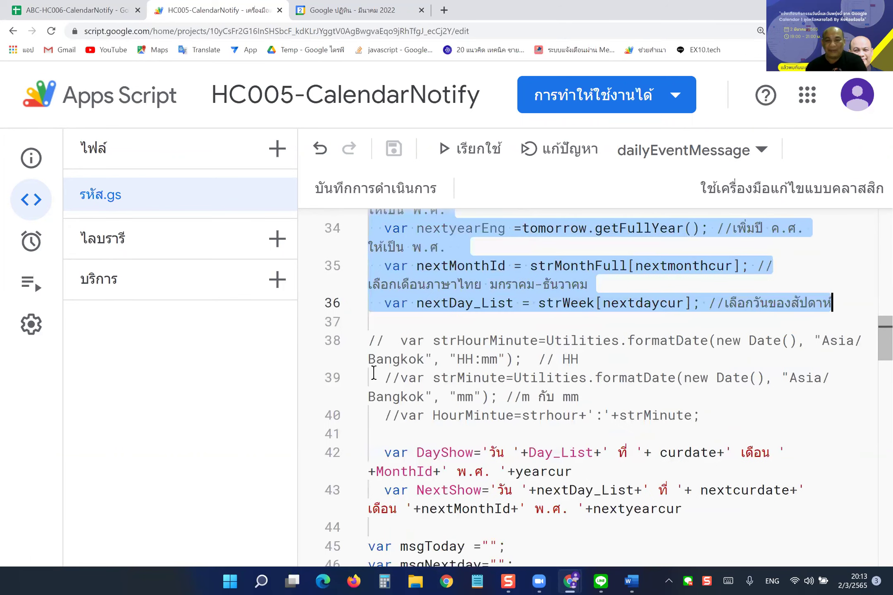
pyautogui.scroll(-2, 397, 413)
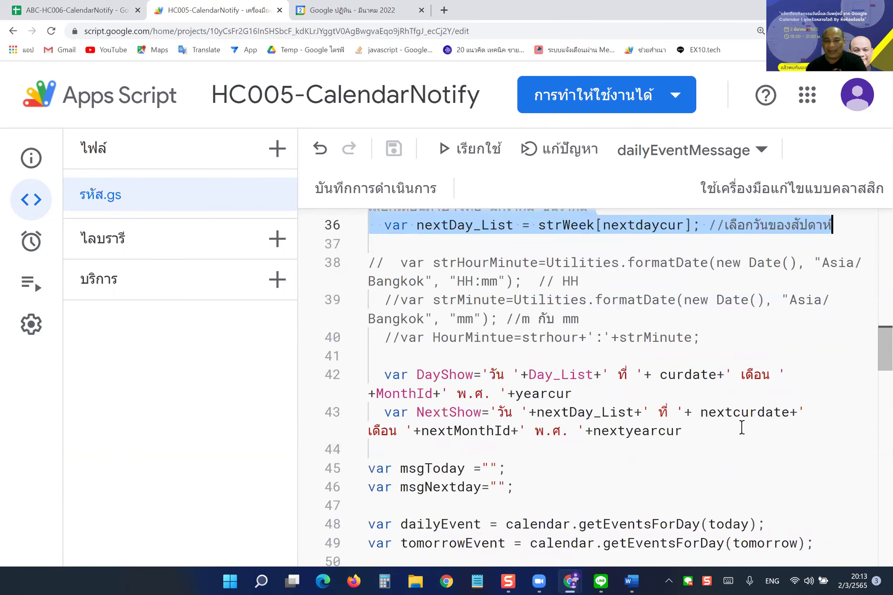
pyautogui.moveTo(377, 375); pyautogui.dragTo(744, 428)
pyautogui.click(600, 394)
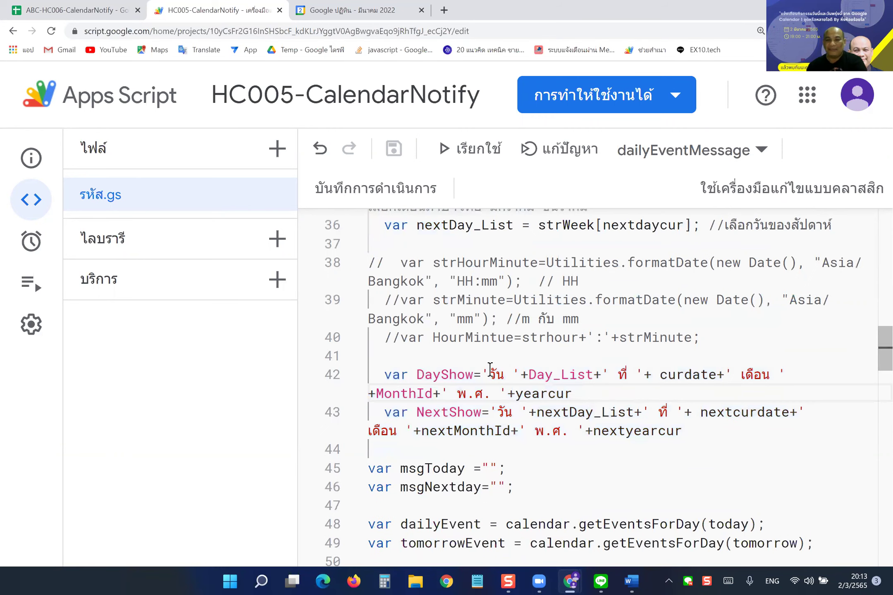
pyautogui.click(417, 374)
pyautogui.moveTo(419, 375); pyautogui.dragTo(474, 375)
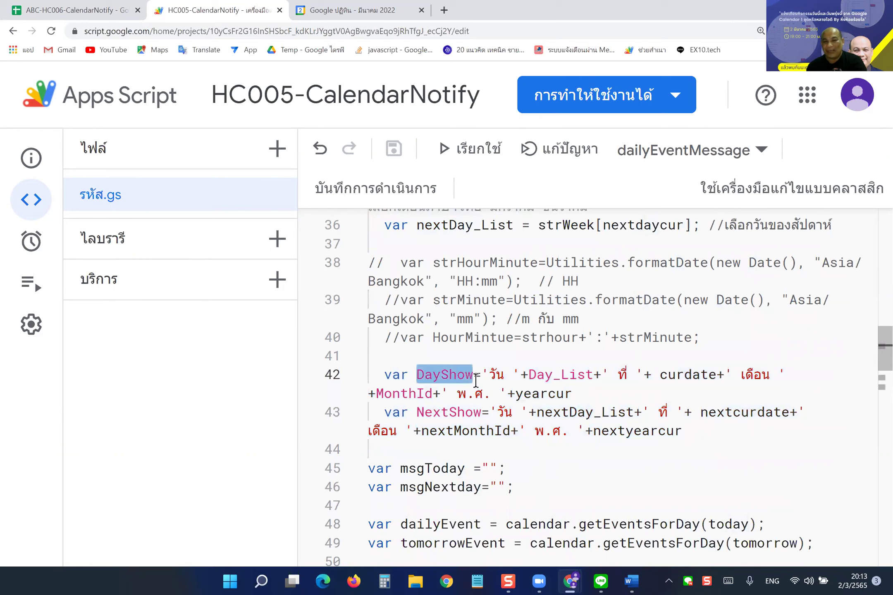
pyautogui.moveTo(482, 374); pyautogui.dragTo(522, 375)
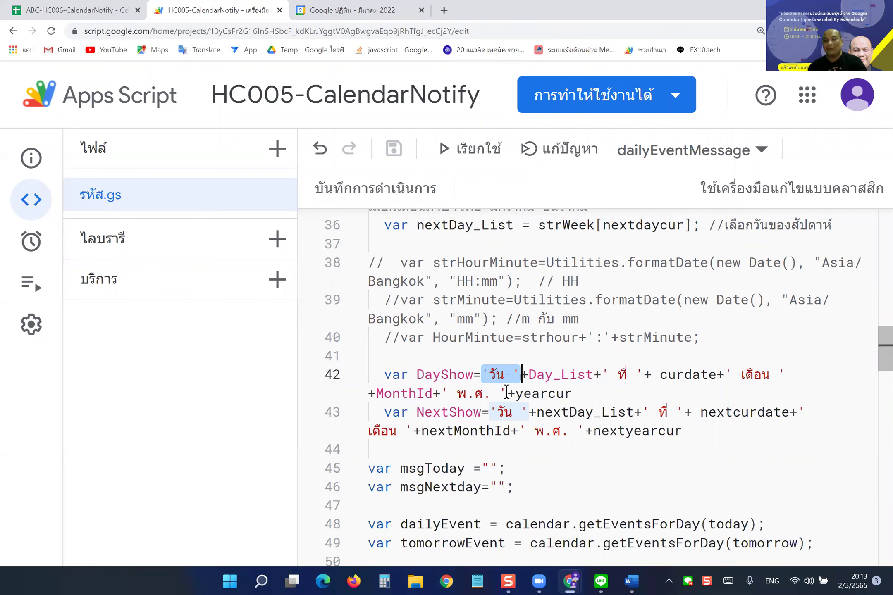
pyautogui.click(522, 375)
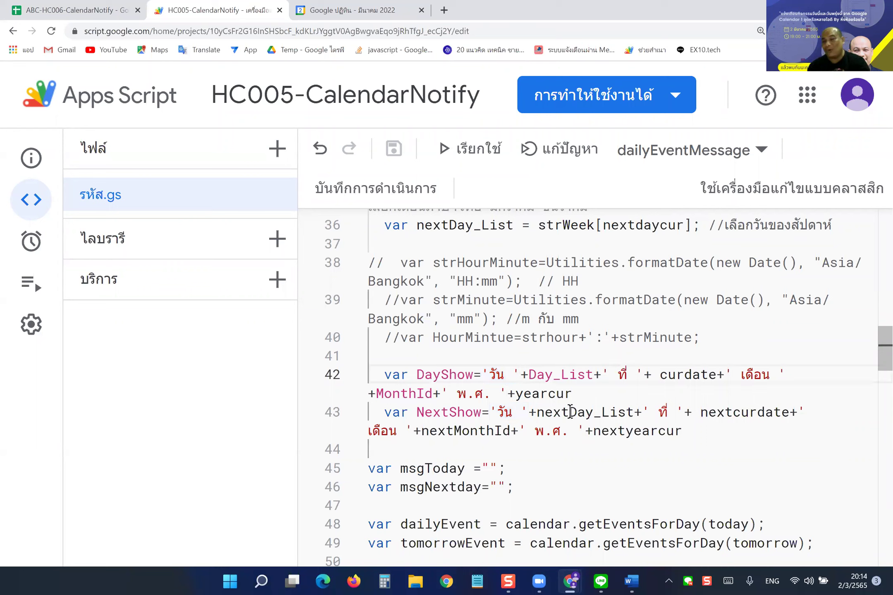
pyautogui.moveTo(531, 374); pyautogui.dragTo(644, 376)
pyautogui.click(602, 376)
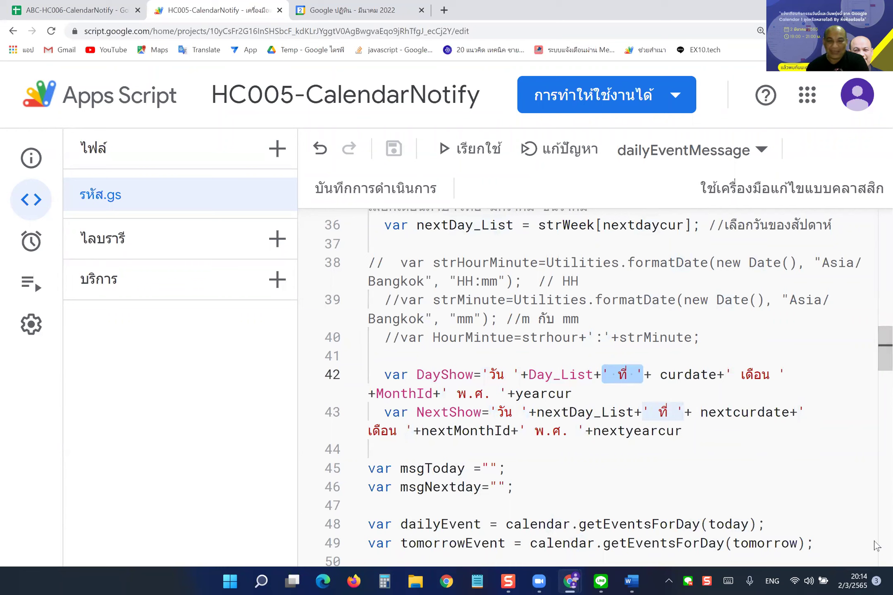
pyautogui.scroll(1, 648, 387)
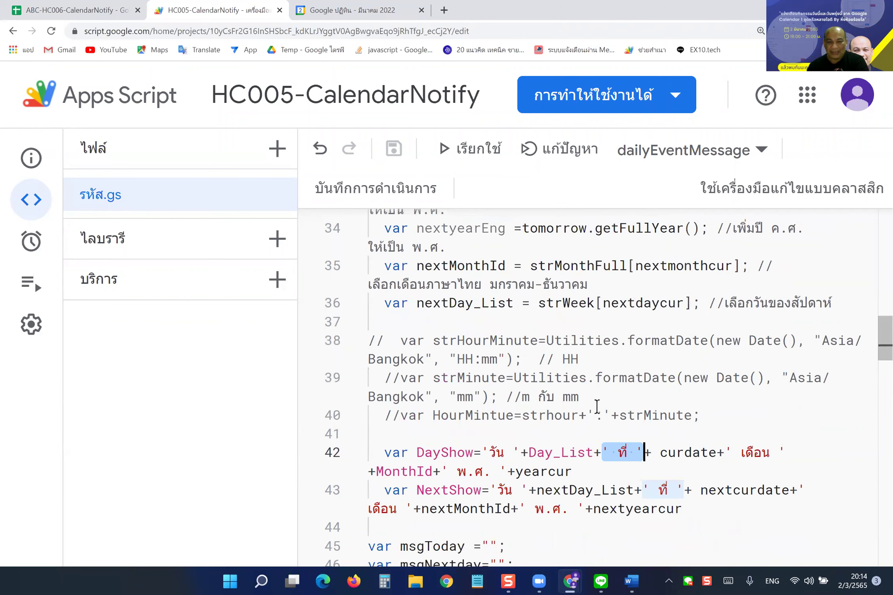
pyautogui.scroll(-1, 542, 413)
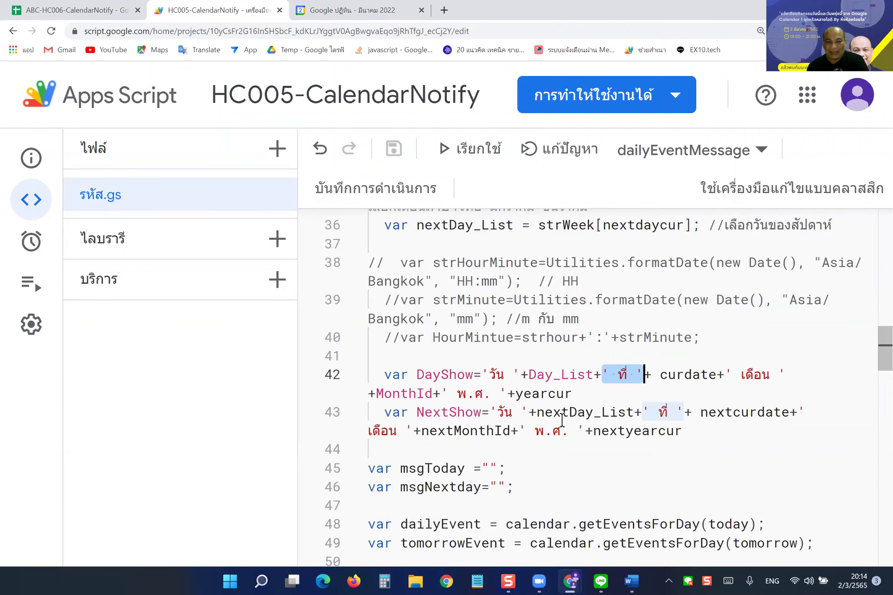
pyautogui.moveTo(376, 375); pyautogui.dragTo(664, 400)
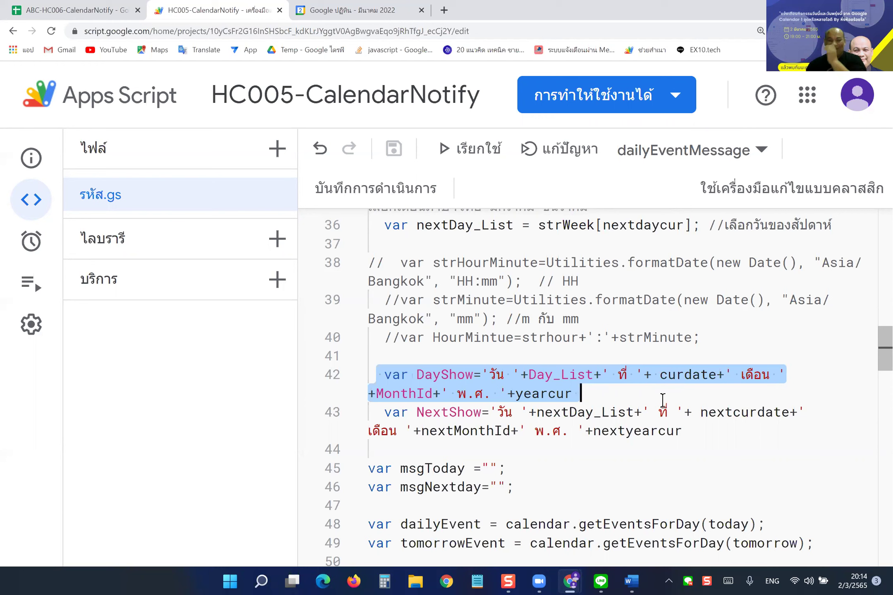
pyautogui.click(613, 412)
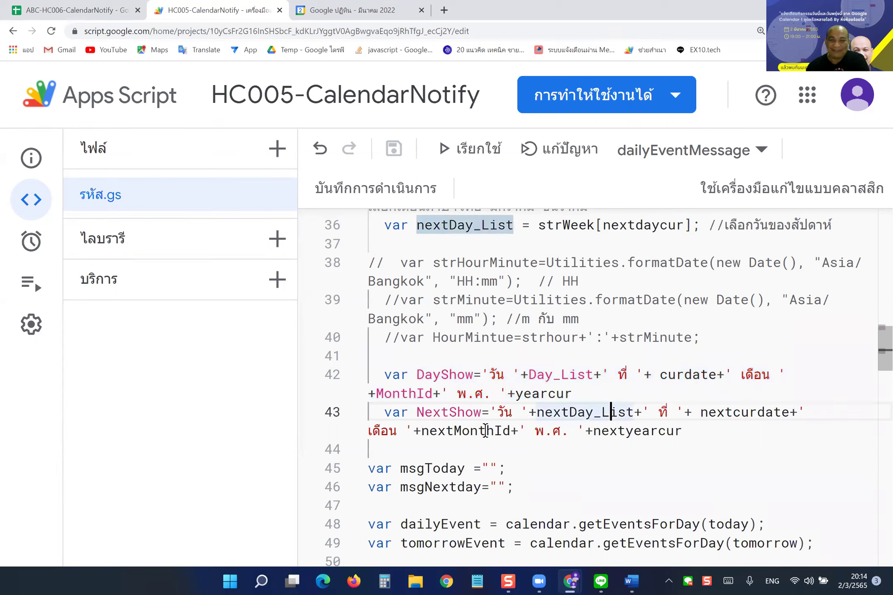
pyautogui.moveTo(374, 413); pyautogui.dragTo(583, 446)
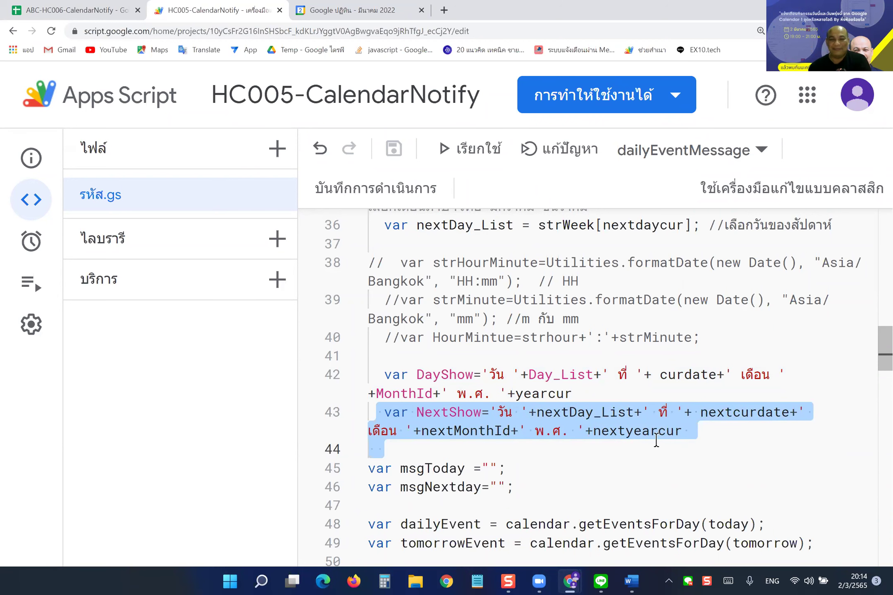
pyautogui.scroll(-2, 632, 434)
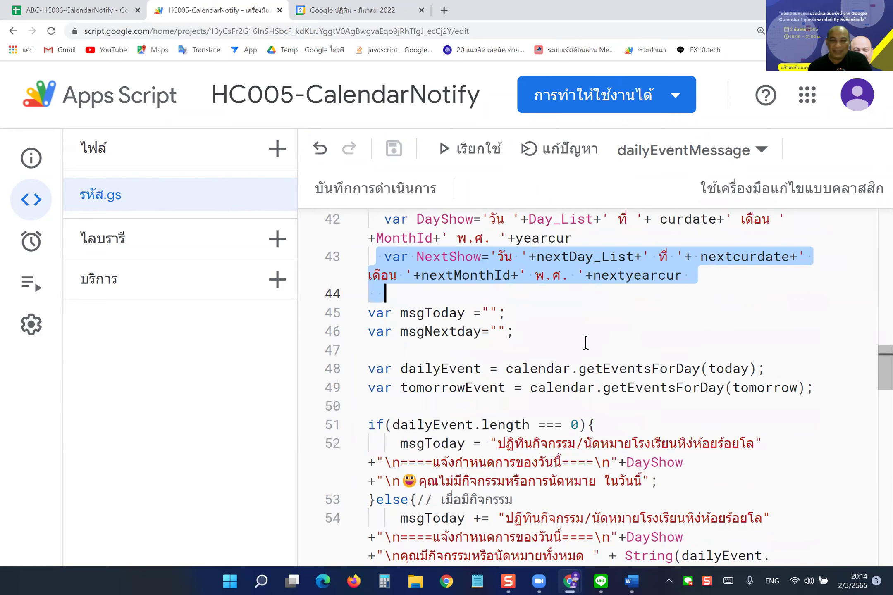
pyautogui.click(534, 345)
pyautogui.moveTo(537, 333); pyautogui.dragTo(358, 317)
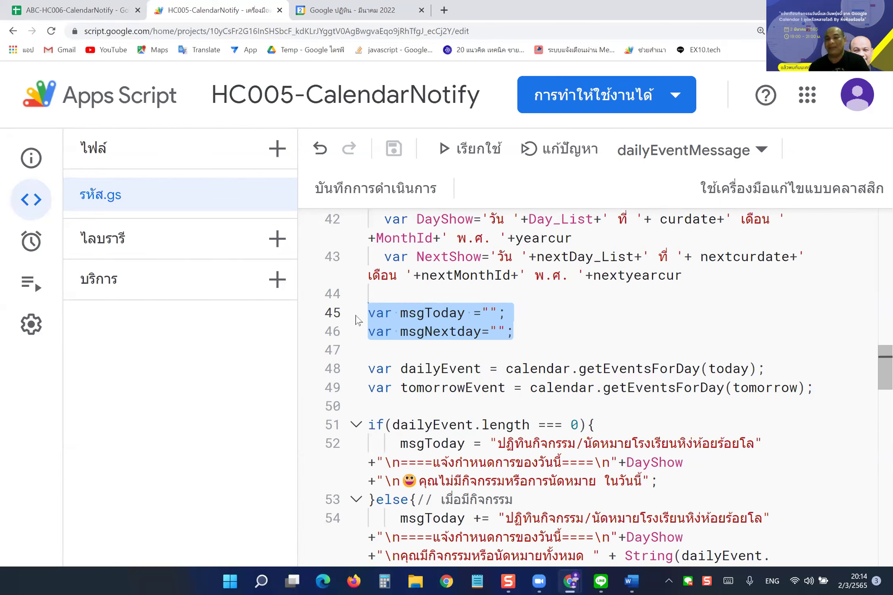
pyautogui.click(441, 313)
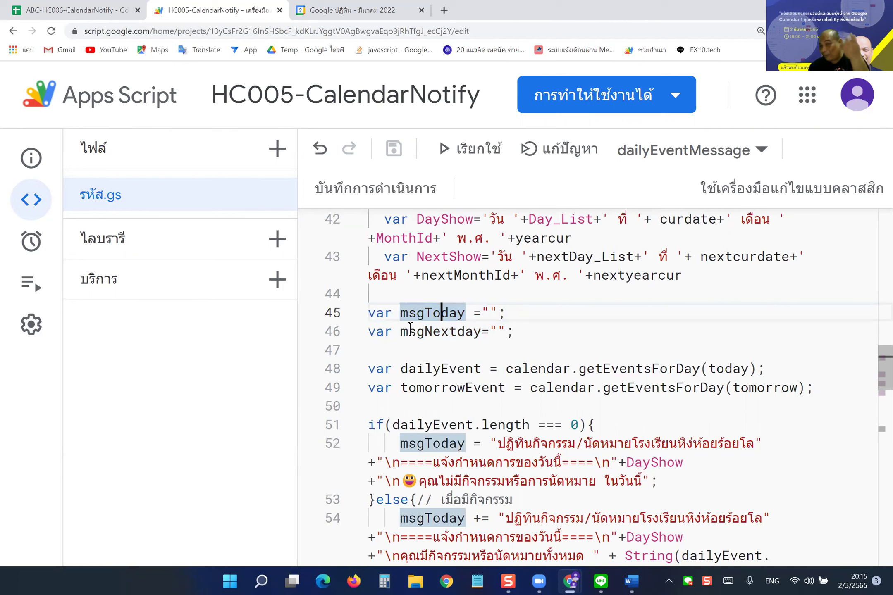
pyautogui.moveTo(400, 333); pyautogui.dragTo(473, 334)
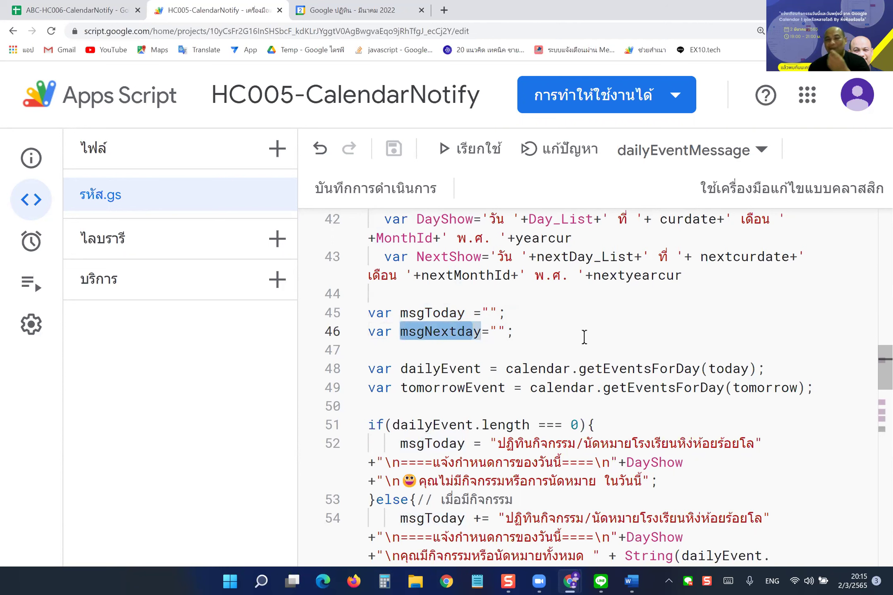
pyautogui.scroll(-2, 534, 343)
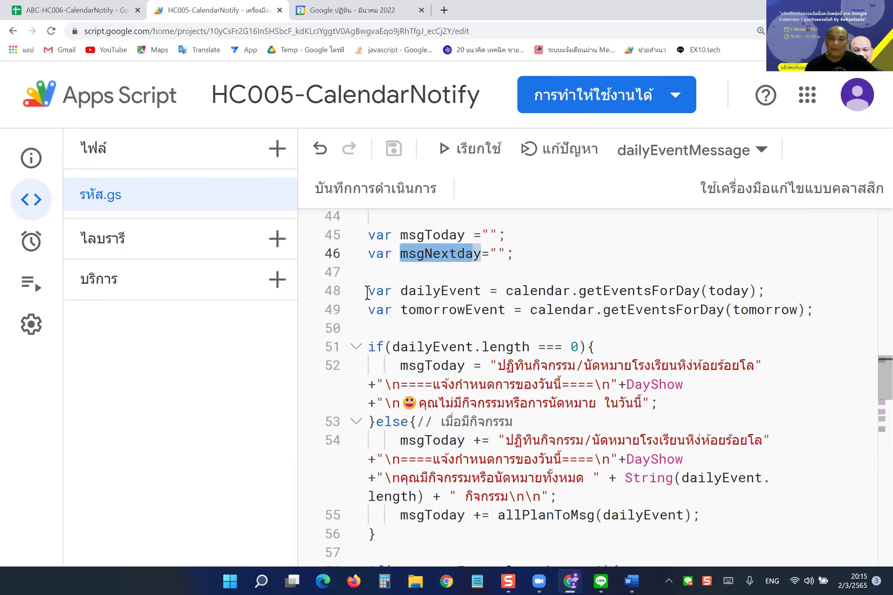
pyautogui.moveTo(776, 287); pyautogui.dragTo(364, 294)
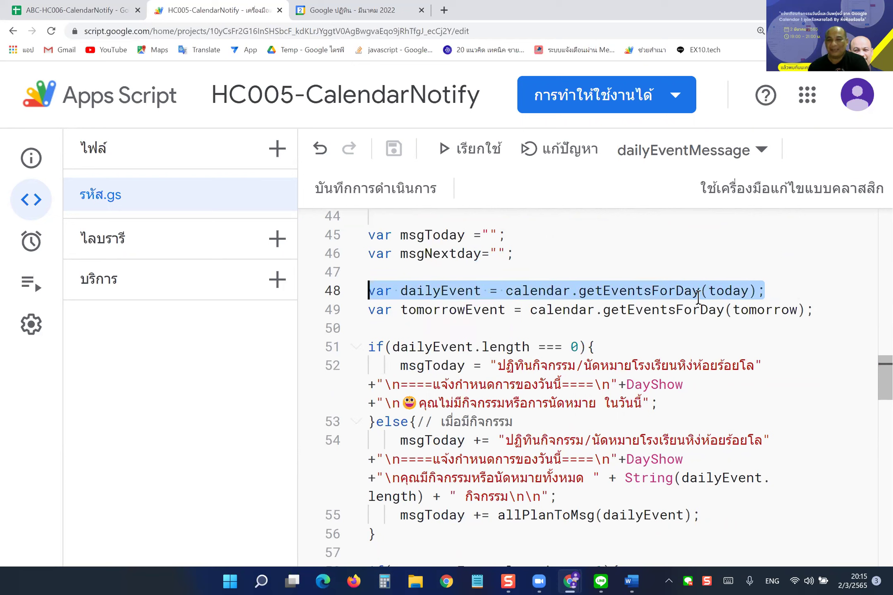
pyautogui.click(712, 291)
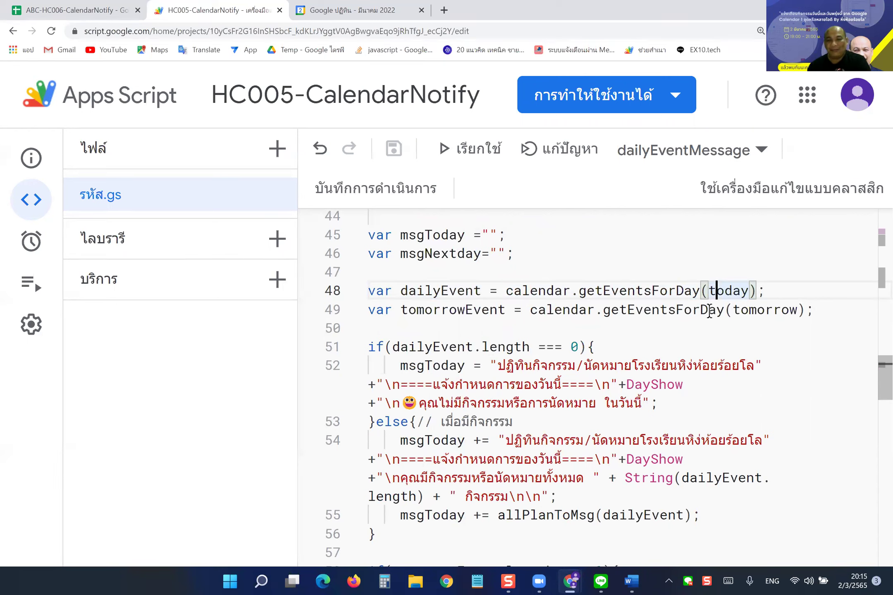
pyautogui.doubleClick(749, 312)
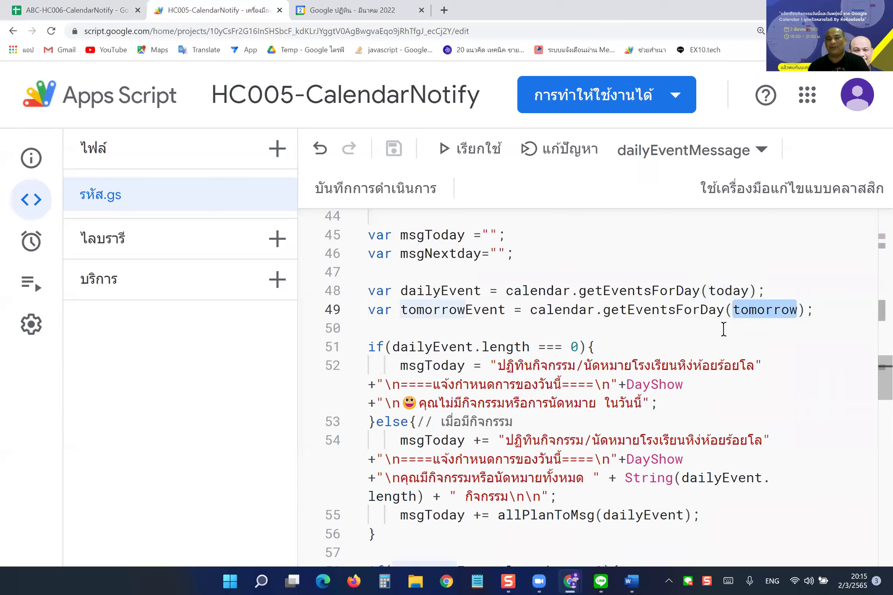
pyautogui.click(823, 309)
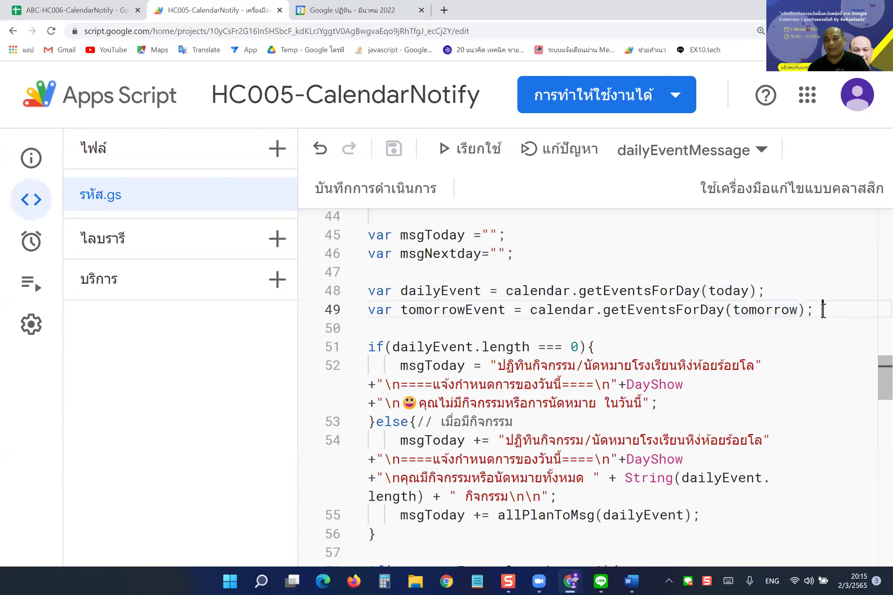
pyautogui.moveTo(829, 309); pyautogui.dragTo(529, 312)
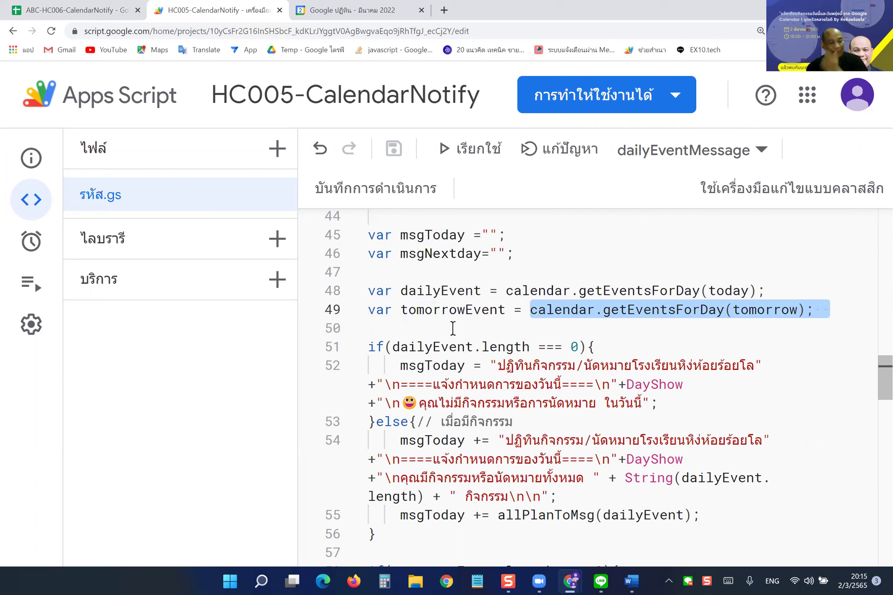
pyautogui.moveTo(392, 347); pyautogui.dragTo(473, 349)
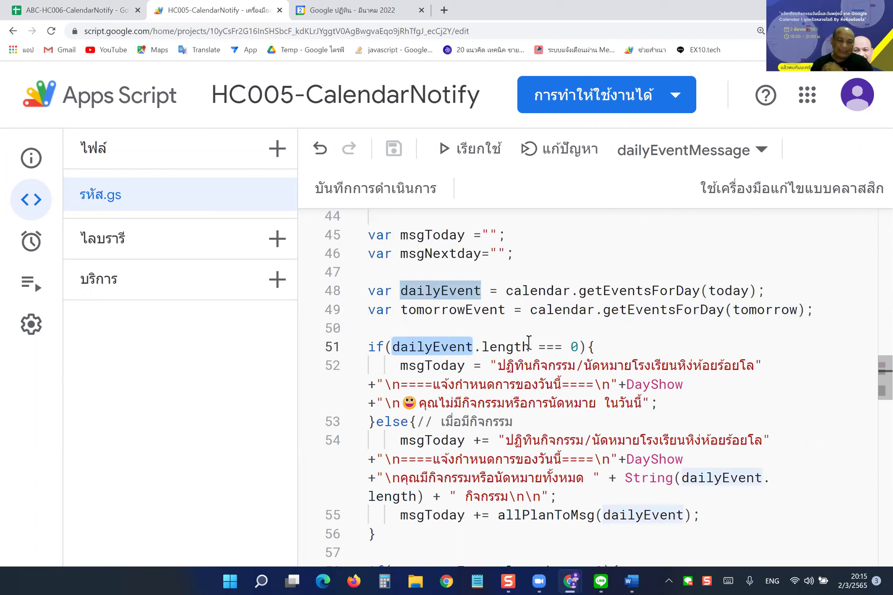
# Pick out msgToday and select the no-events-today message string on line 52.
pyautogui.scroll(-2, 534, 337)
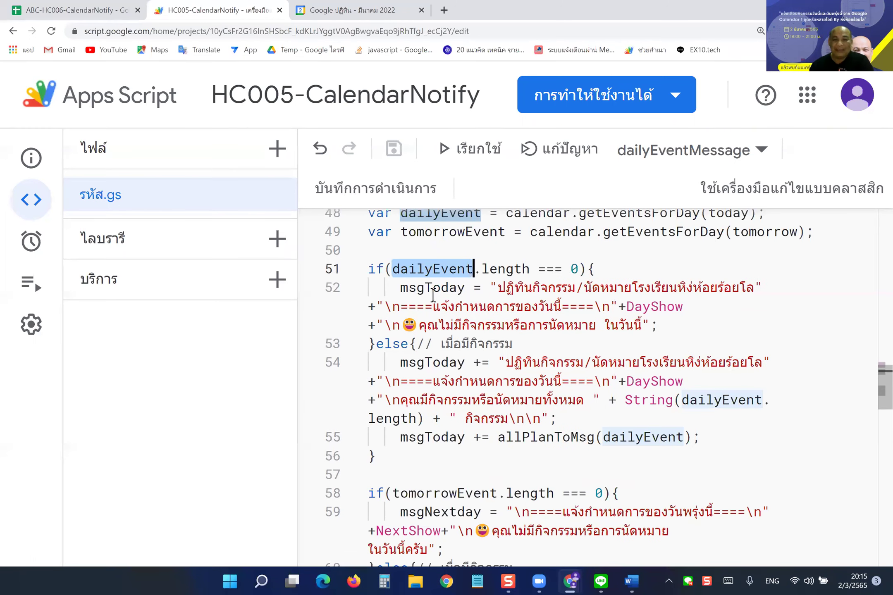
pyautogui.moveTo(400, 289); pyautogui.dragTo(466, 288)
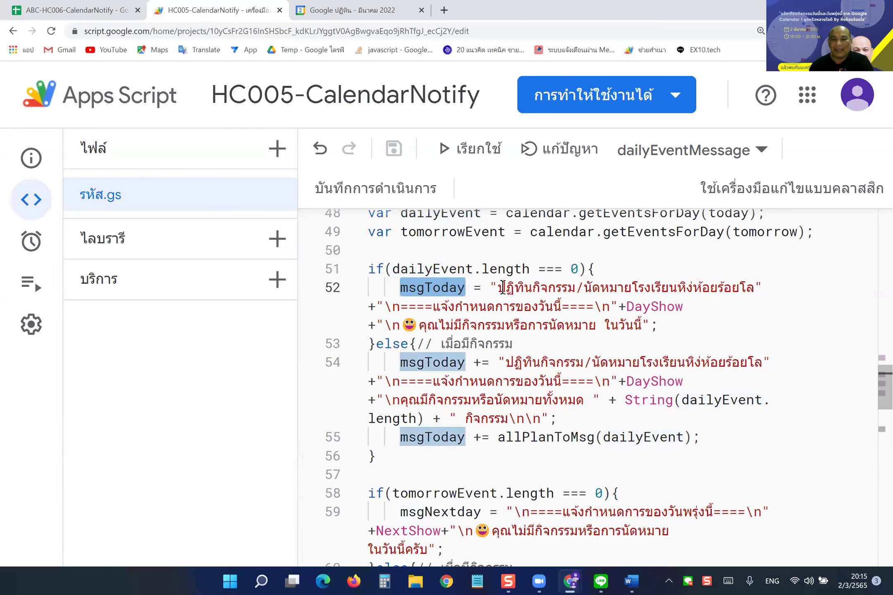
pyautogui.click(502, 288)
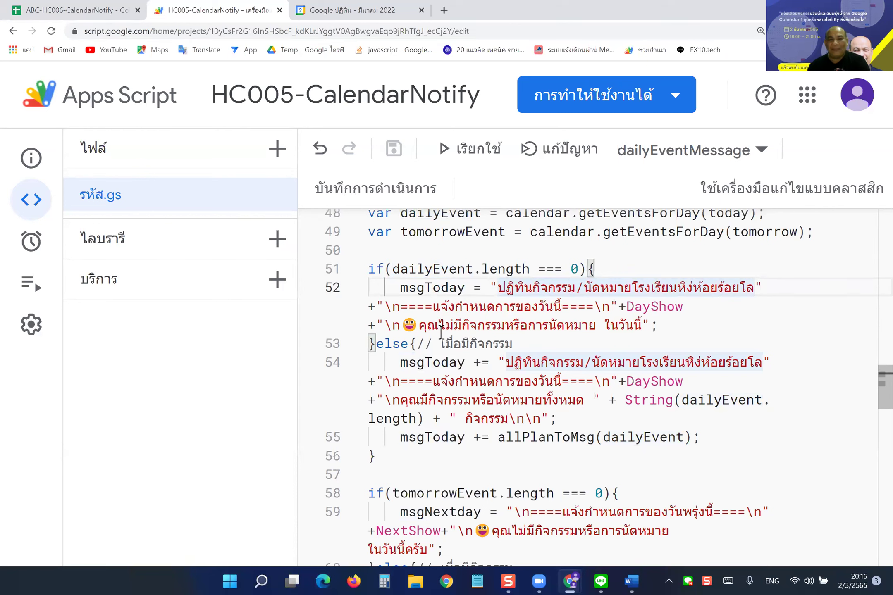
pyautogui.moveTo(659, 328); pyautogui.dragTo(642, 327)
pyautogui.moveTo(564, 326); pyautogui.dragTo(371, 291)
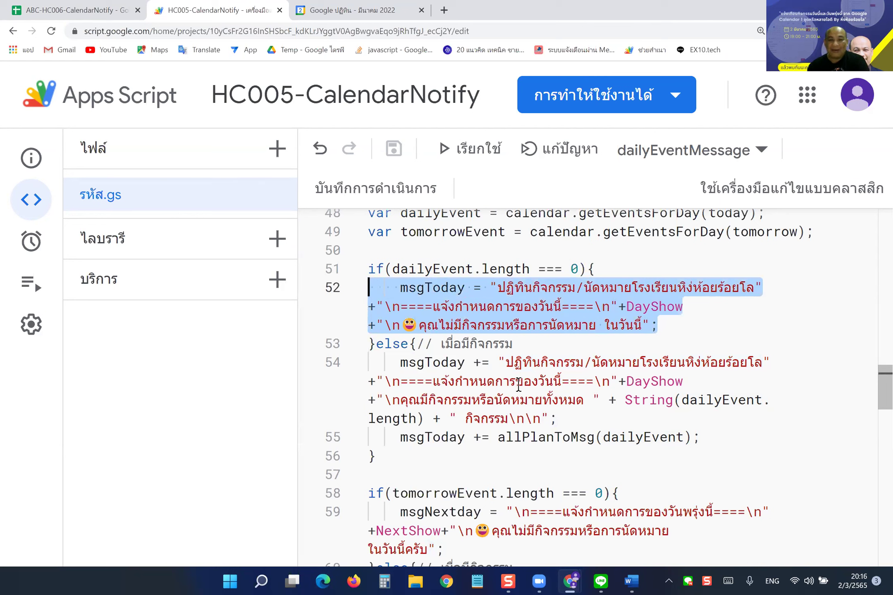
pyautogui.click(602, 397)
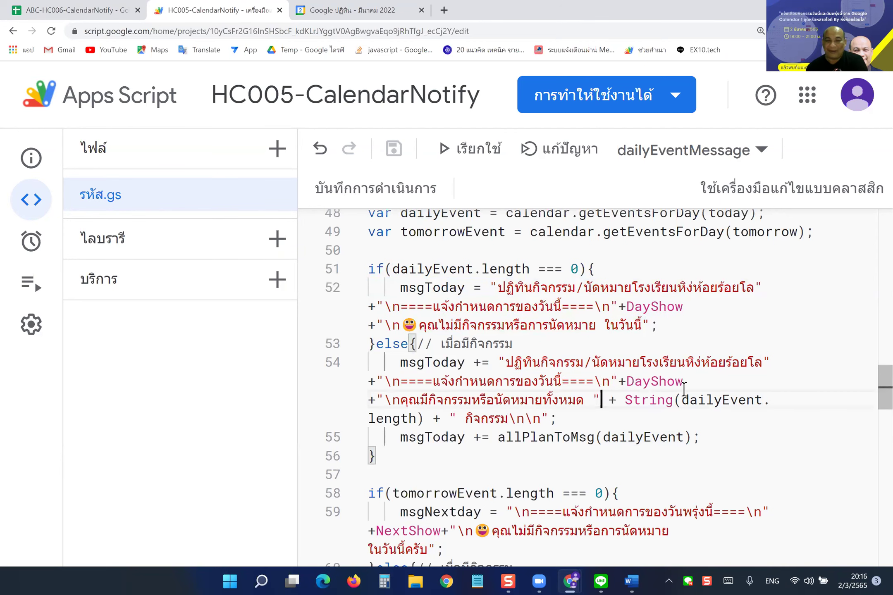
# Select today's with-events message, highlight msgToday's uses and the allPlanToMsg call adding today's events.
pyautogui.scroll(-2, 428, 429)
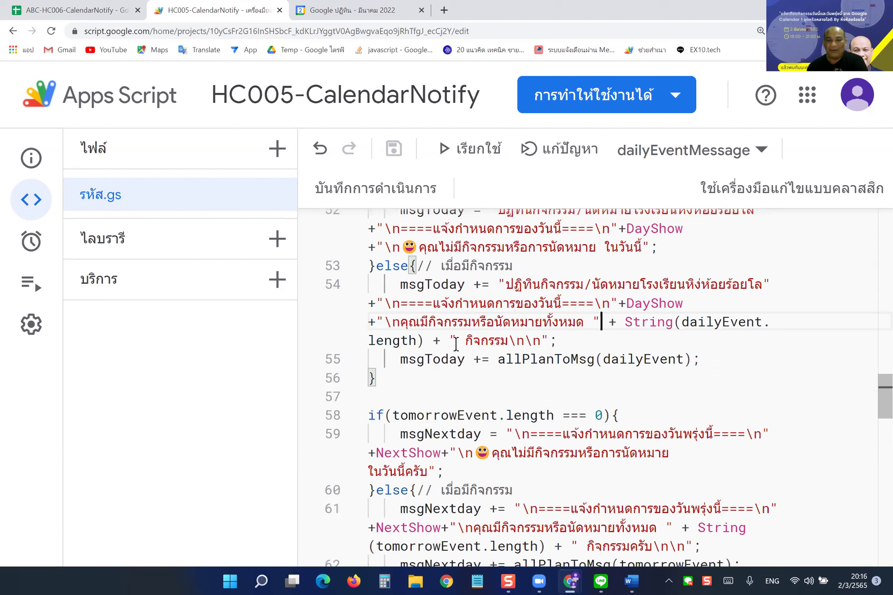
pyautogui.moveTo(595, 339); pyautogui.dragTo(430, 285)
pyautogui.scroll(-2, 511, 372)
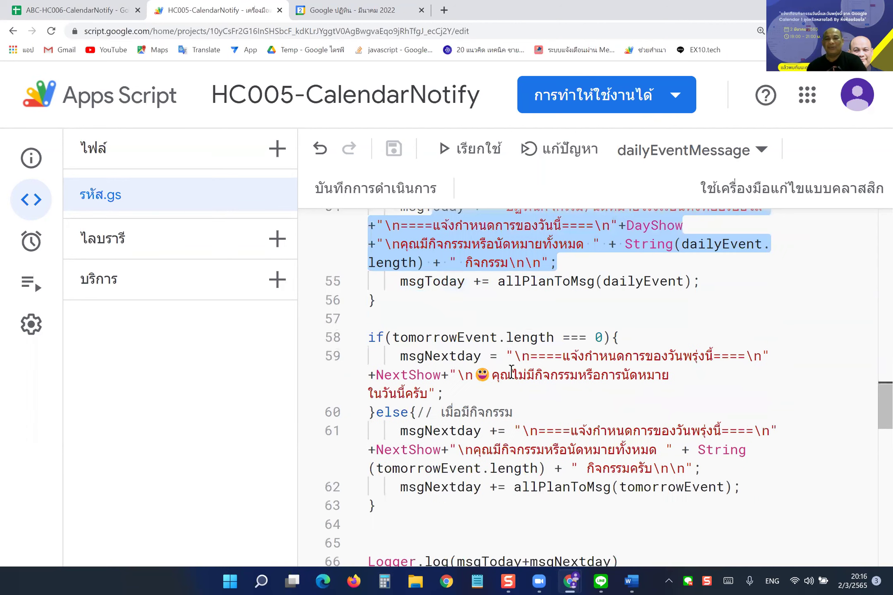
pyautogui.doubleClick(414, 283)
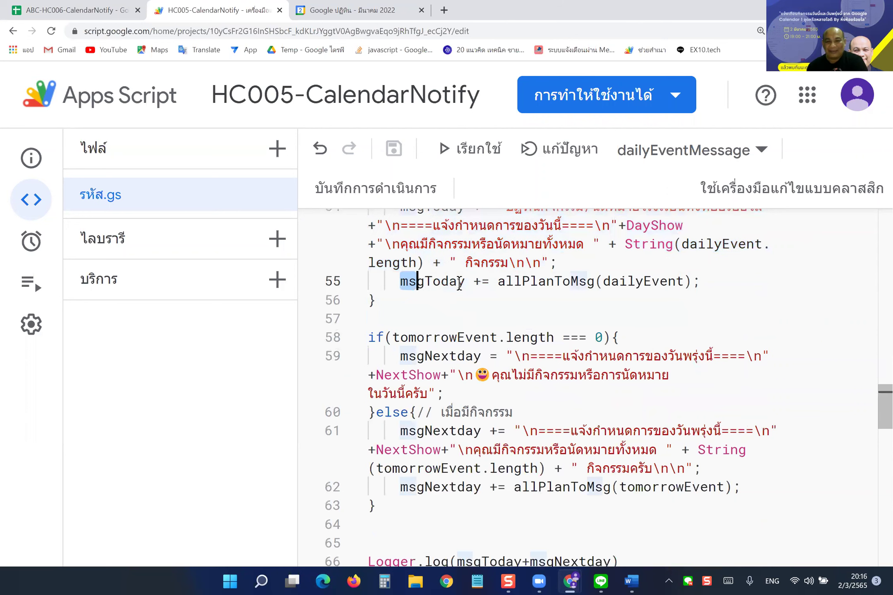
pyautogui.click(700, 282)
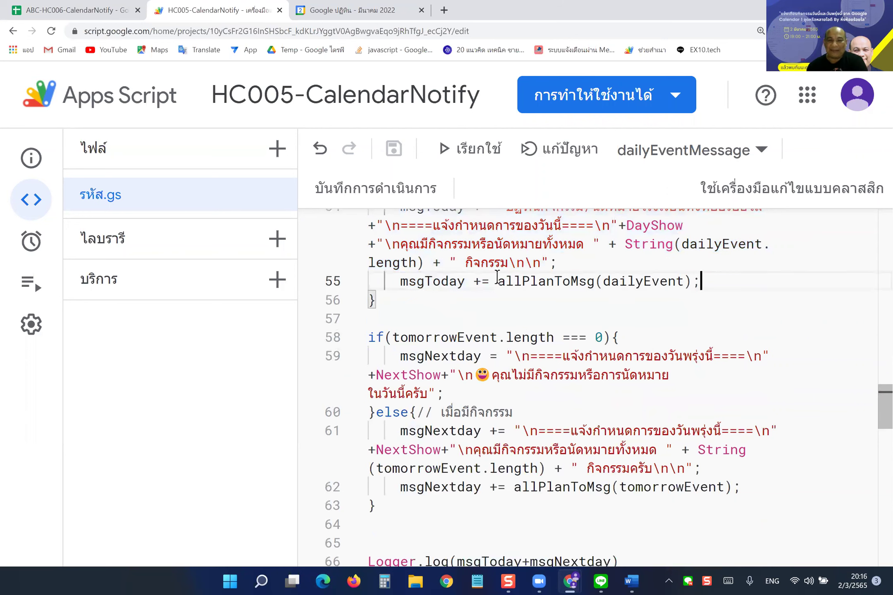
pyautogui.keyDown('shift'); pyautogui.click(498, 282); pyautogui.keyUp('shift')
# Scroll through sendMessage and allPlanToMsg, then bring up the NGNtest LINE chat.
pyautogui.scroll(-2, 490, 388)
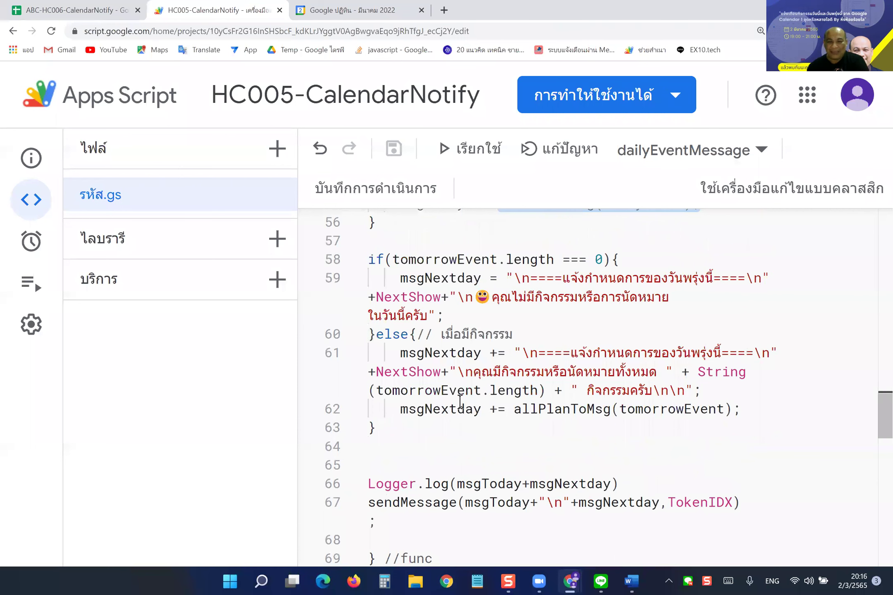
pyautogui.scroll(-2, 460, 401)
pyautogui.scroll(-6, 434, 286)
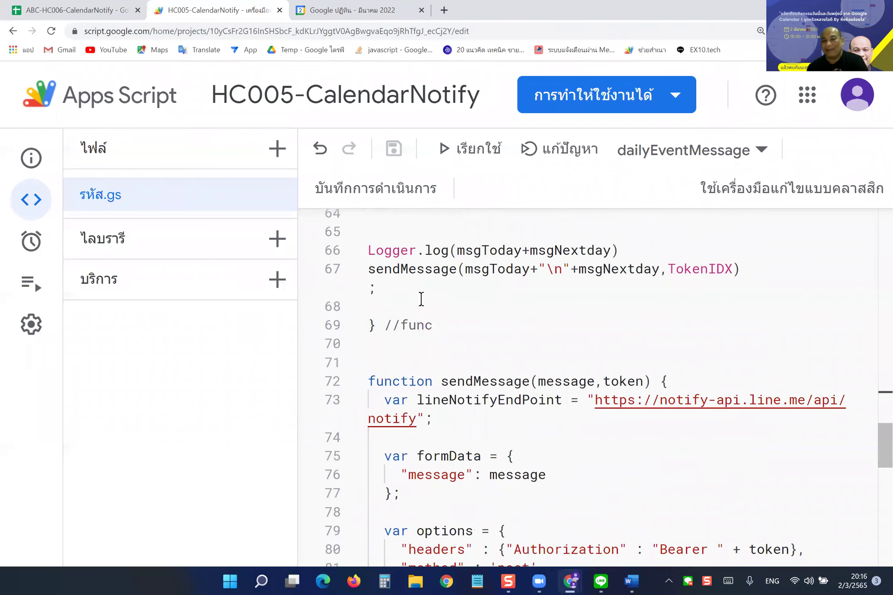
pyautogui.scroll(-2, 571, 310)
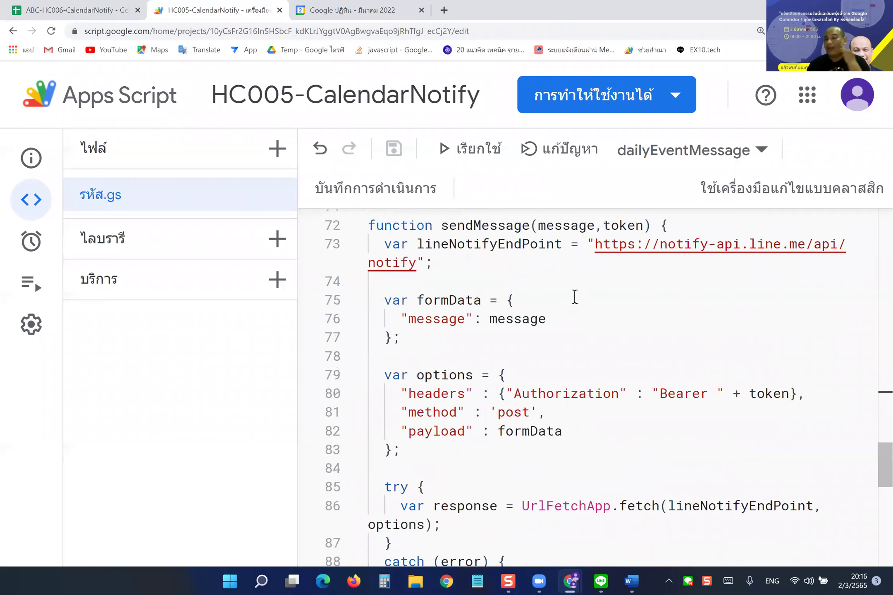
pyautogui.scroll(-6, 576, 297)
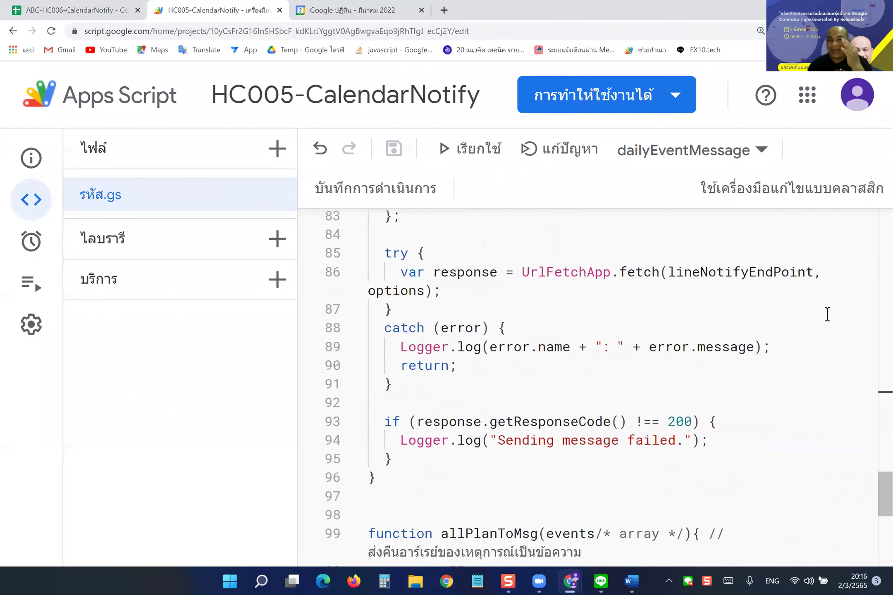
pyautogui.scroll(-6, 823, 316)
pyautogui.scroll(-2, 827, 323)
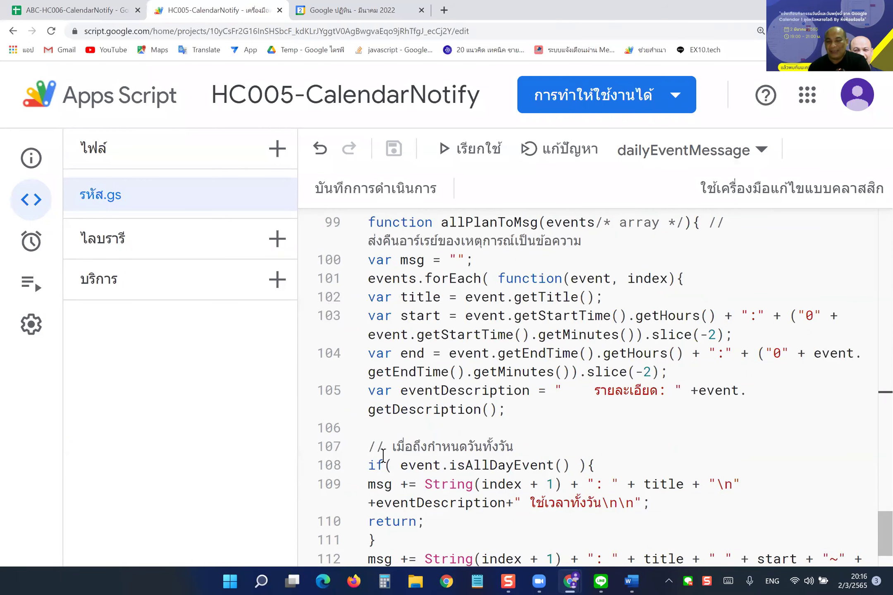
pyautogui.scroll(-2, 410, 493)
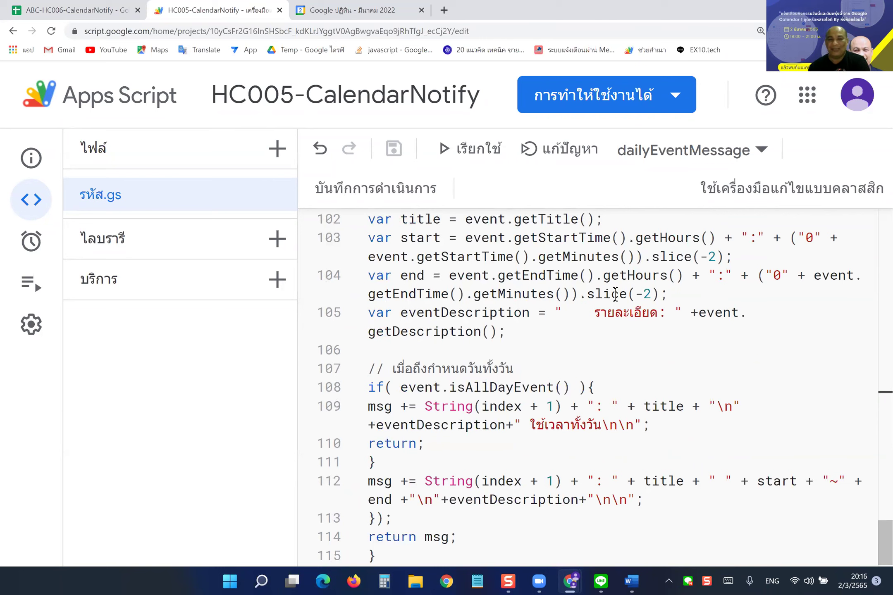
pyautogui.click(600, 581)
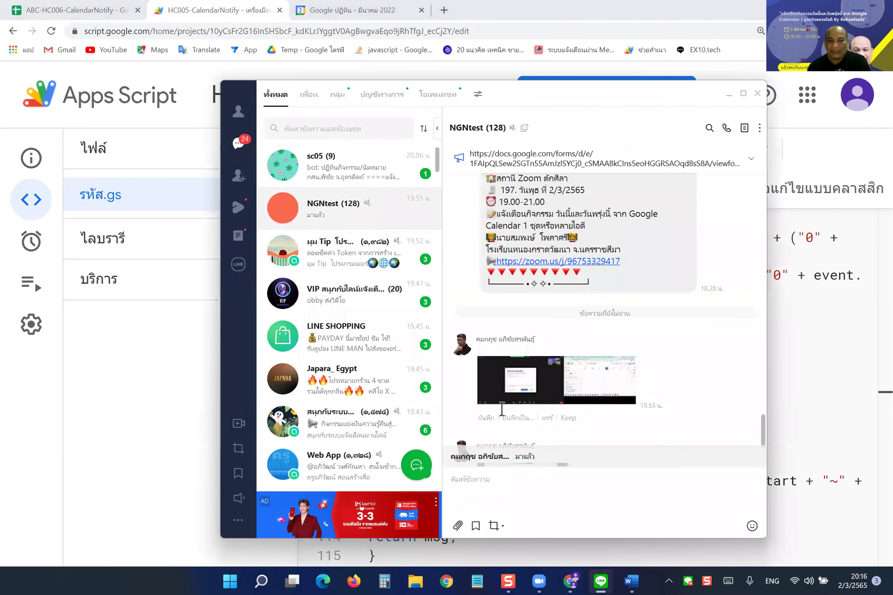
# Highlight the reminder's event details, the SAR event's 9:00~10:00 time and the exam's all-day note.
pyautogui.scroll(-5, 496, 404)
pyautogui.moveTo(496, 404)
pyautogui.mouseDown()
pyautogui.moveTo(604, 406)
pyautogui.moveTo(505, 405)
pyautogui.moveTo(592, 407)
pyautogui.moveTo(495, 417)
pyautogui.mouseUp()
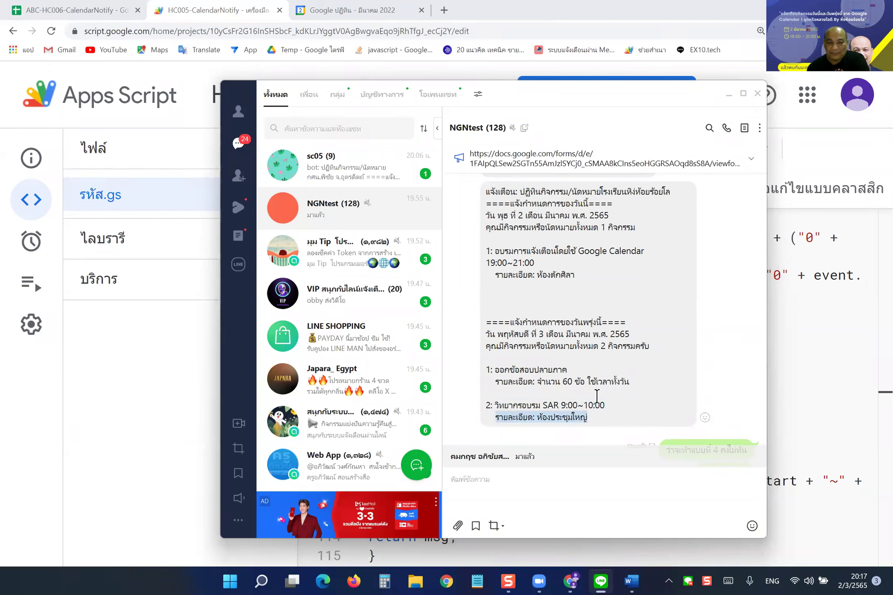
pyautogui.moveTo(637, 380); pyautogui.dragTo(558, 409)
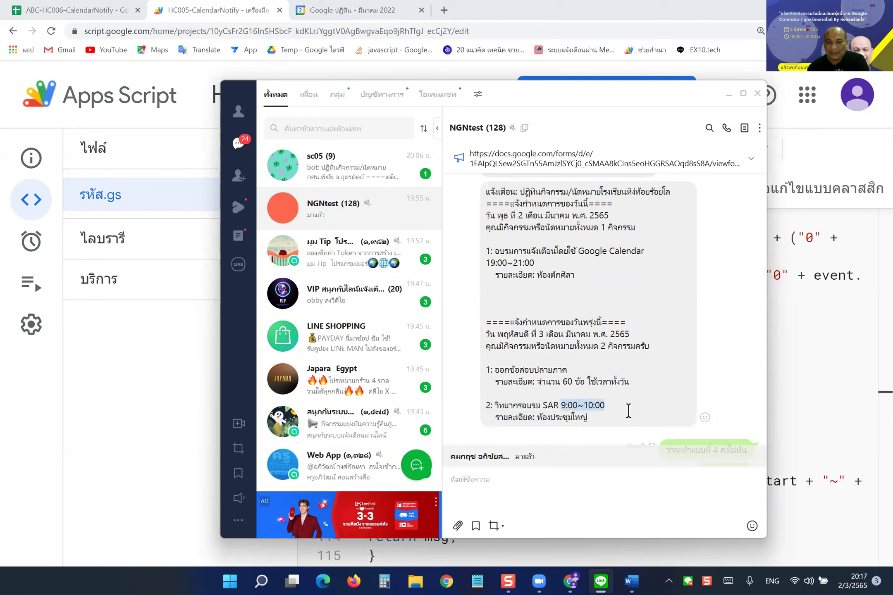
pyautogui.moveTo(633, 383); pyautogui.dragTo(587, 381)
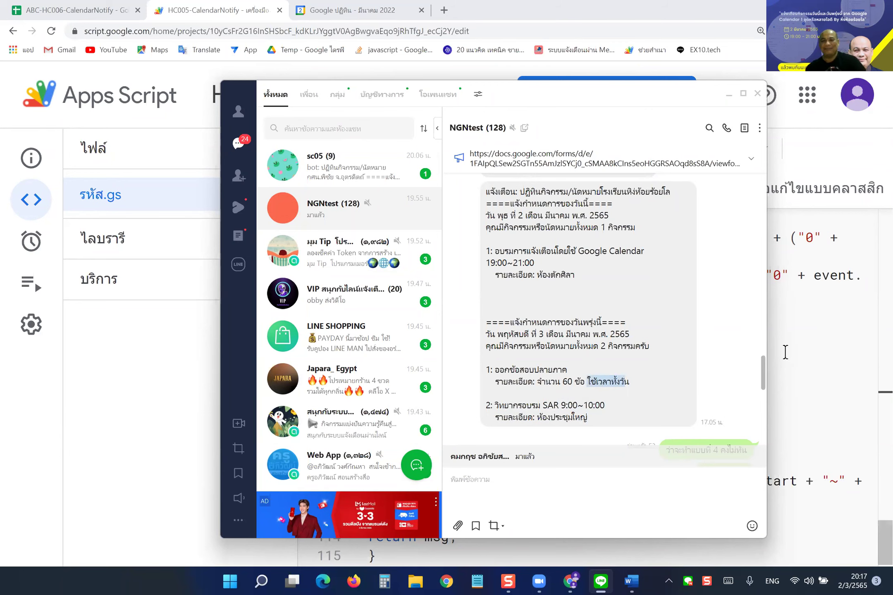
pyautogui.click(778, 386)
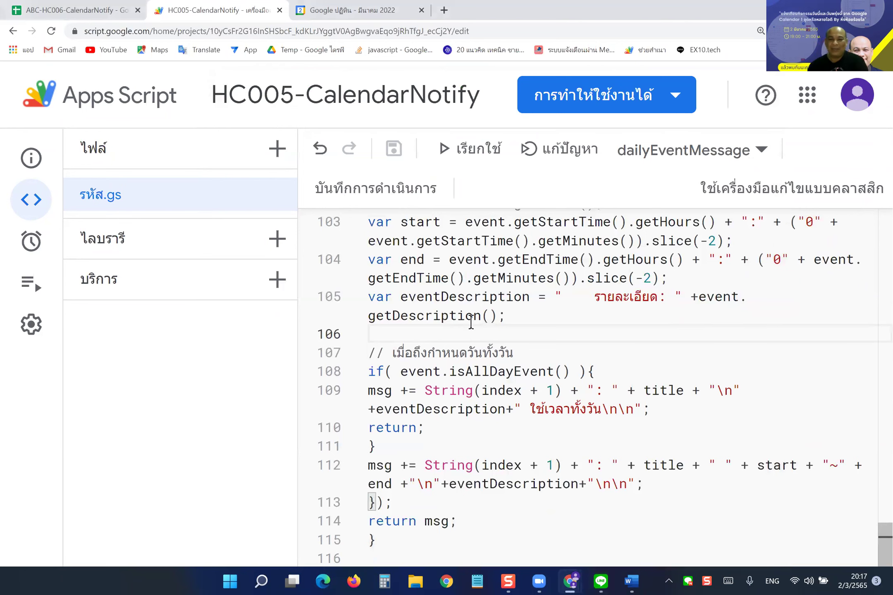
pyautogui.scroll(2, 471, 320)
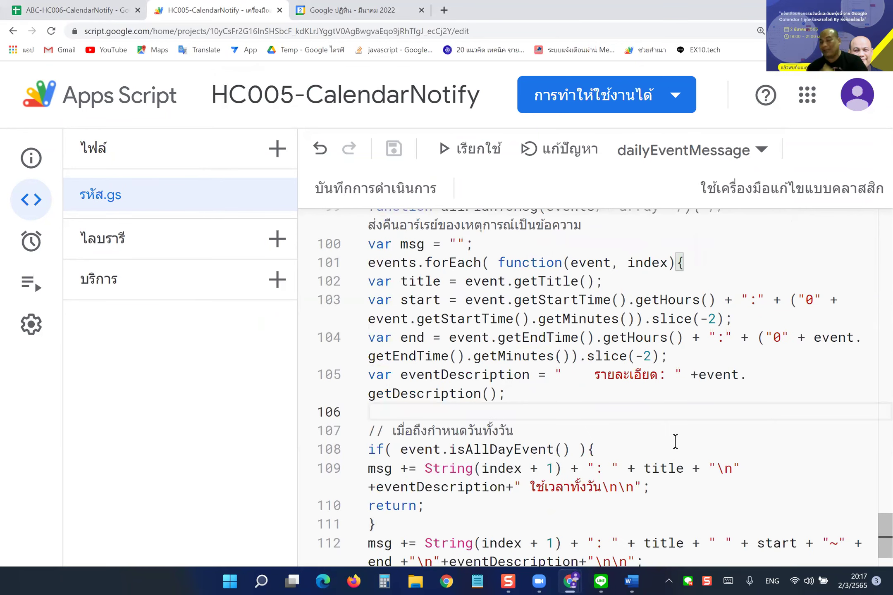
pyautogui.scroll(6, 690, 430)
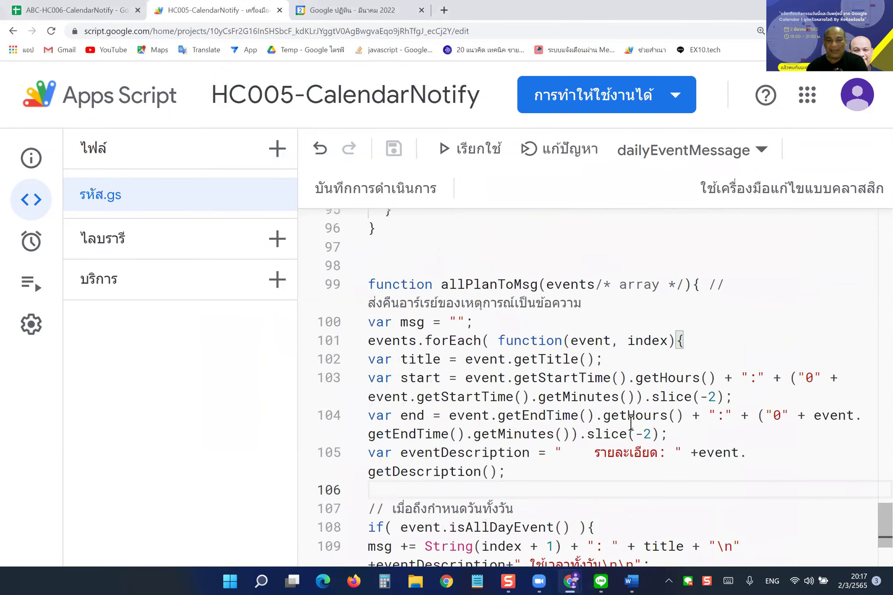
pyautogui.scroll(5, 565, 359)
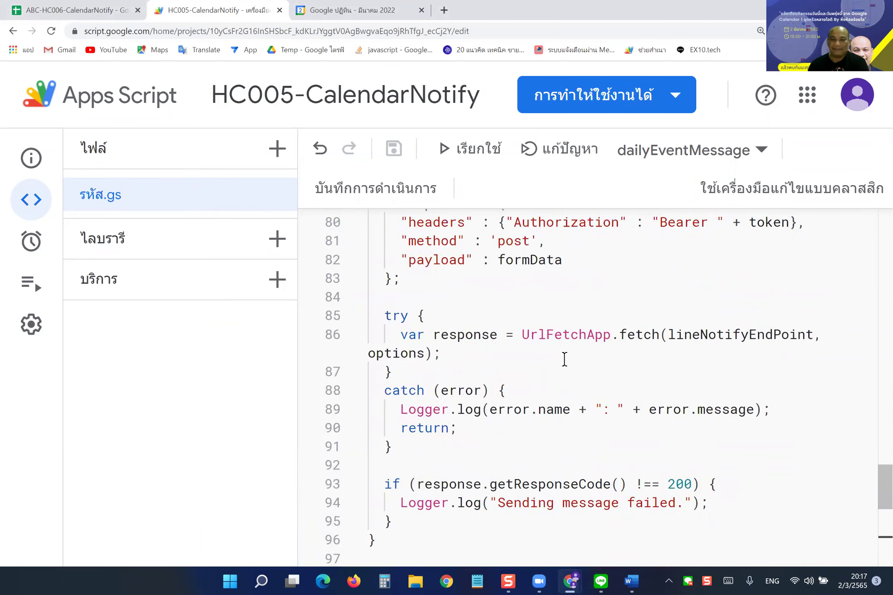
pyautogui.scroll(6, 413, 271)
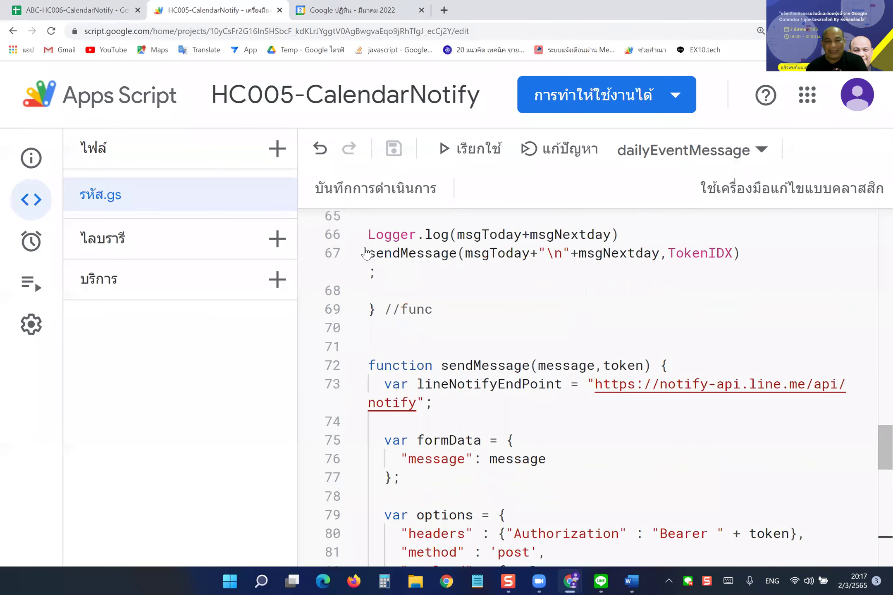
pyautogui.scroll(4, 397, 289)
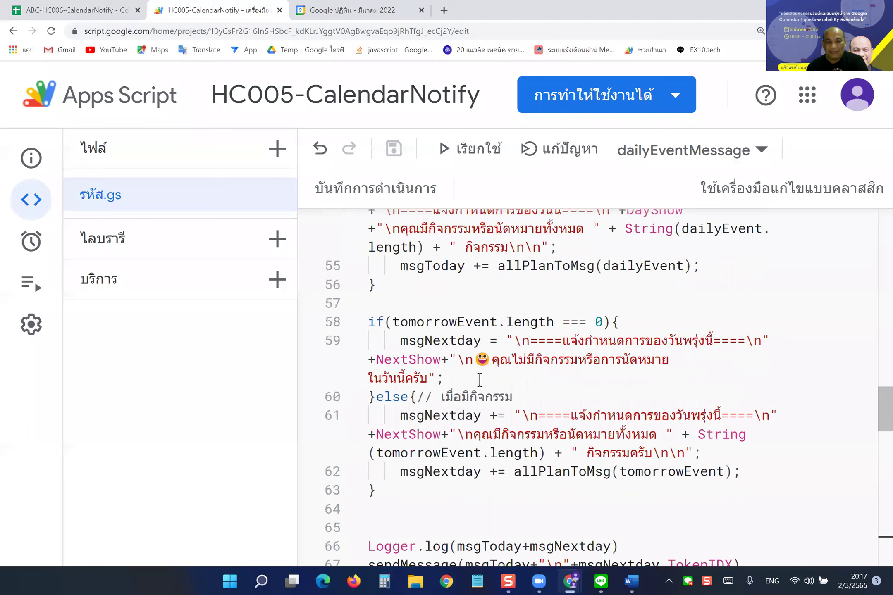
pyautogui.hotkey('shift', 'alt', 'Right')
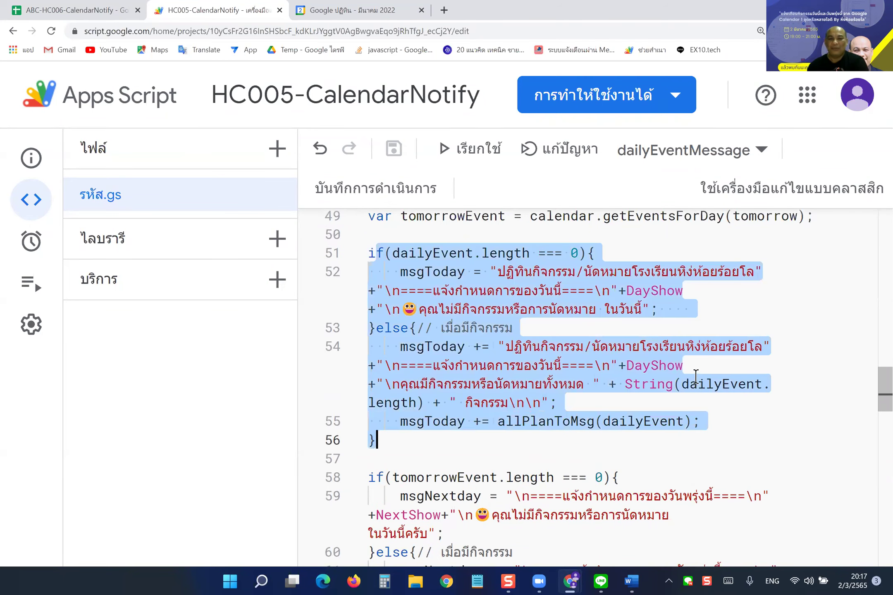
pyautogui.scroll(-2, 451, 327)
pyautogui.scroll(-2, 369, 325)
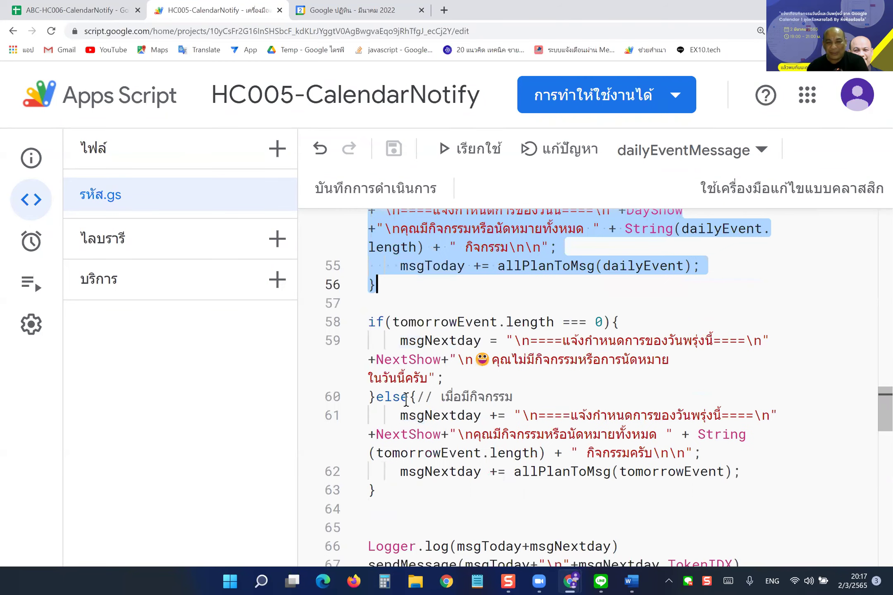
pyautogui.press('Down')
pyautogui.press('Down')
pyautogui.hotkey('shift', 'Down')
pyautogui.hotkey('shift', 'alt', 'Right')
pyautogui.hotkey('shift', 'alt', 'Right')
pyautogui.press('Escape')
pyautogui.click(435, 476)
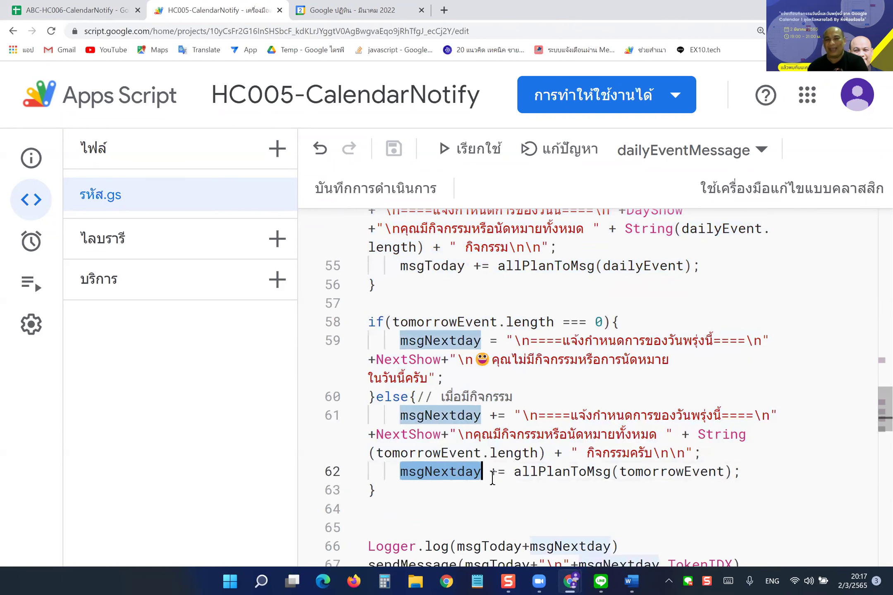
pyautogui.scroll(-2, 496, 480)
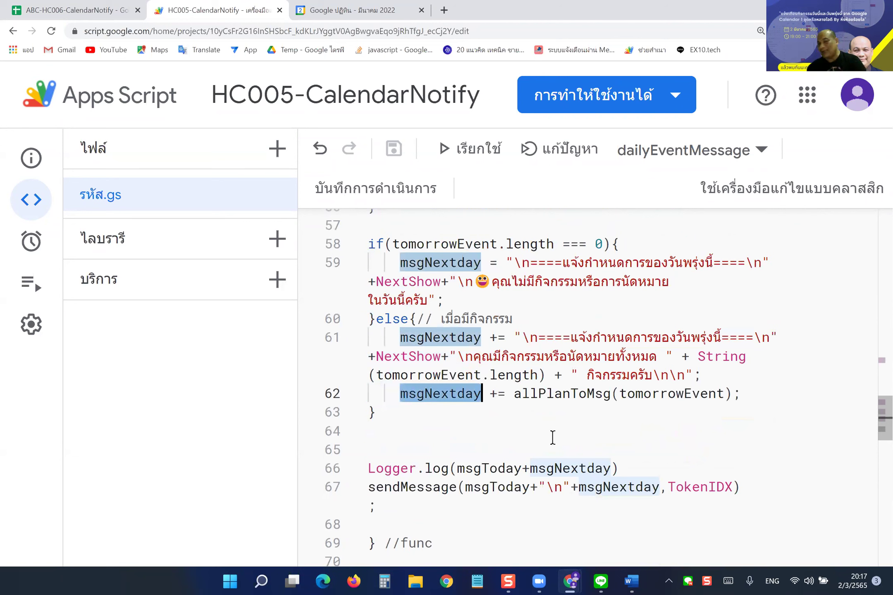
pyautogui.scroll(-2, 549, 432)
pyautogui.scroll(-2, 573, 388)
pyautogui.click(573, 388)
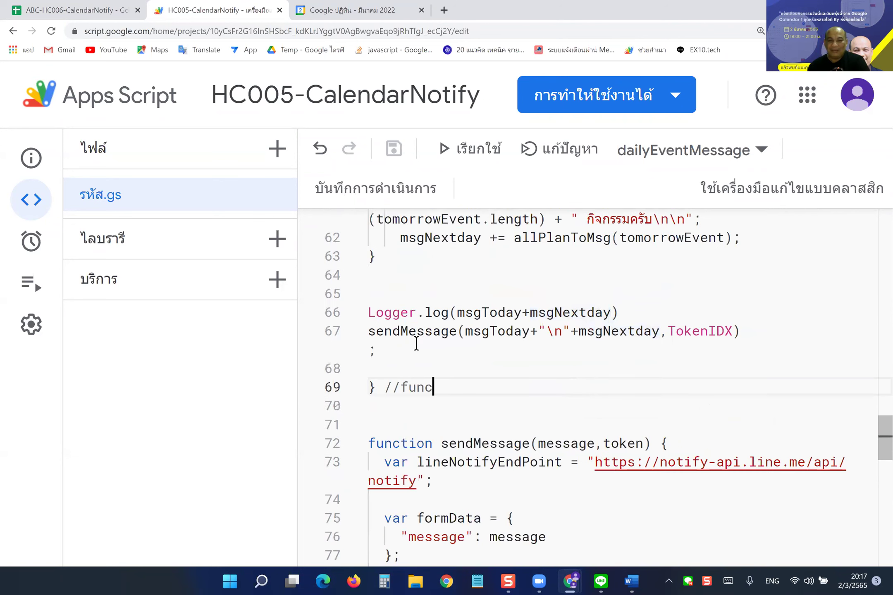
pyautogui.click(366, 335)
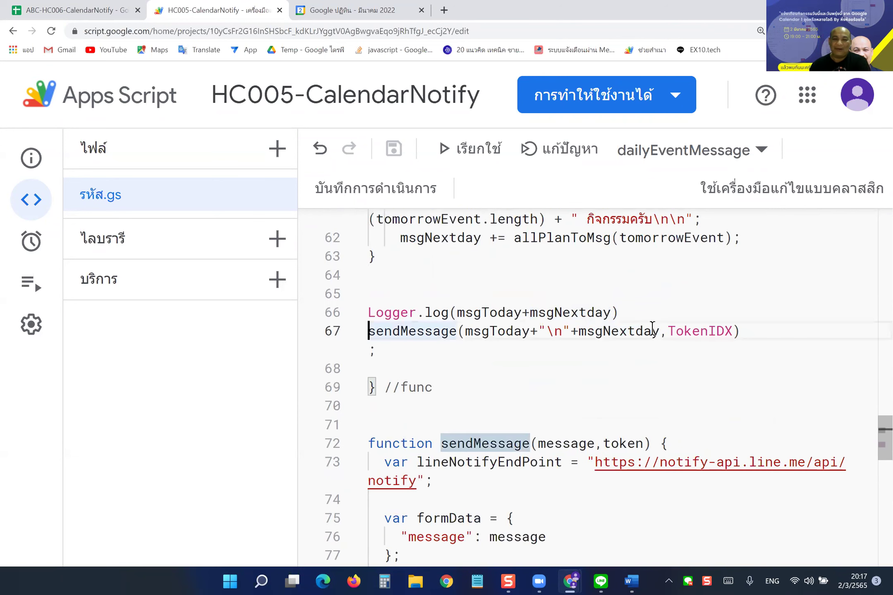
pyautogui.press('Down')
pyautogui.press('Up')
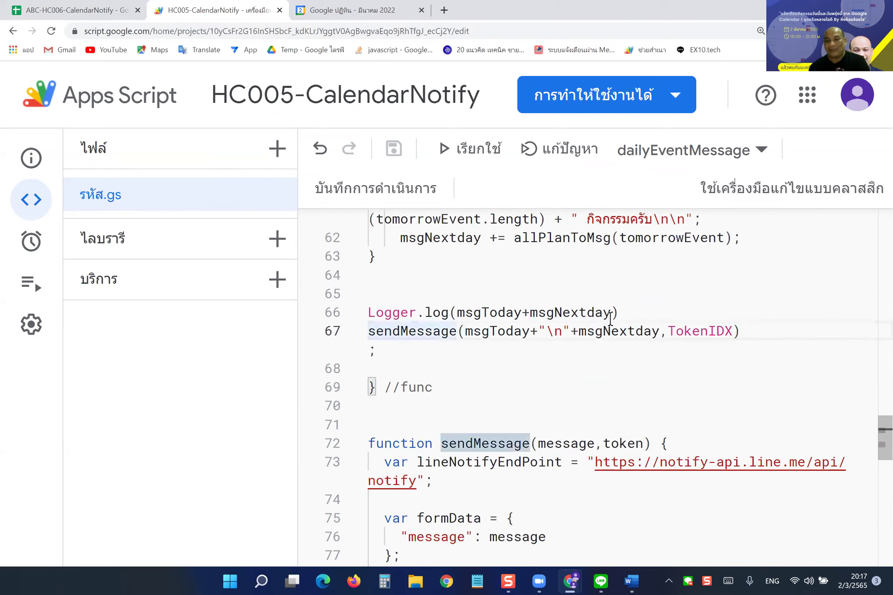
pyautogui.moveTo(467, 331); pyautogui.dragTo(530, 334)
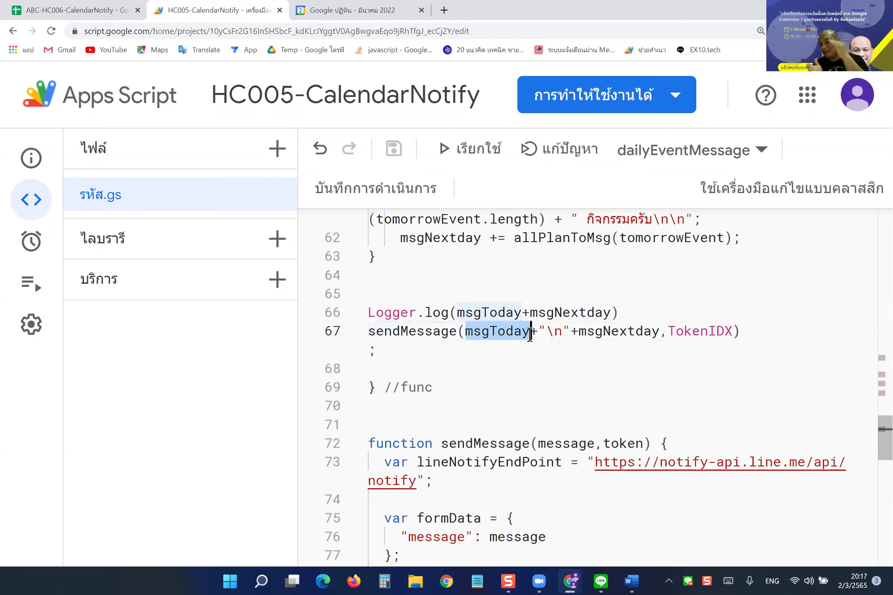
pyautogui.click(600, 581)
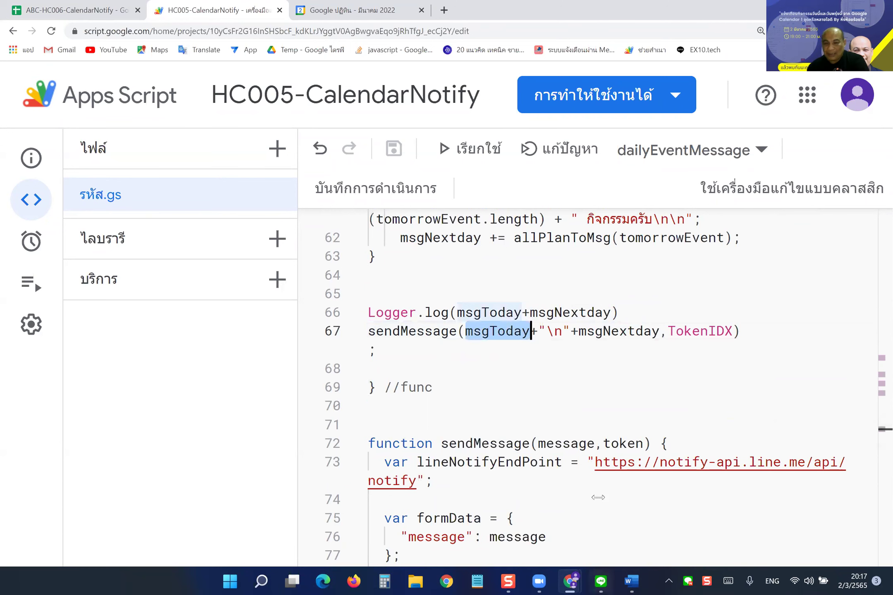
pyautogui.moveTo(486, 203); pyautogui.dragTo(644, 274)
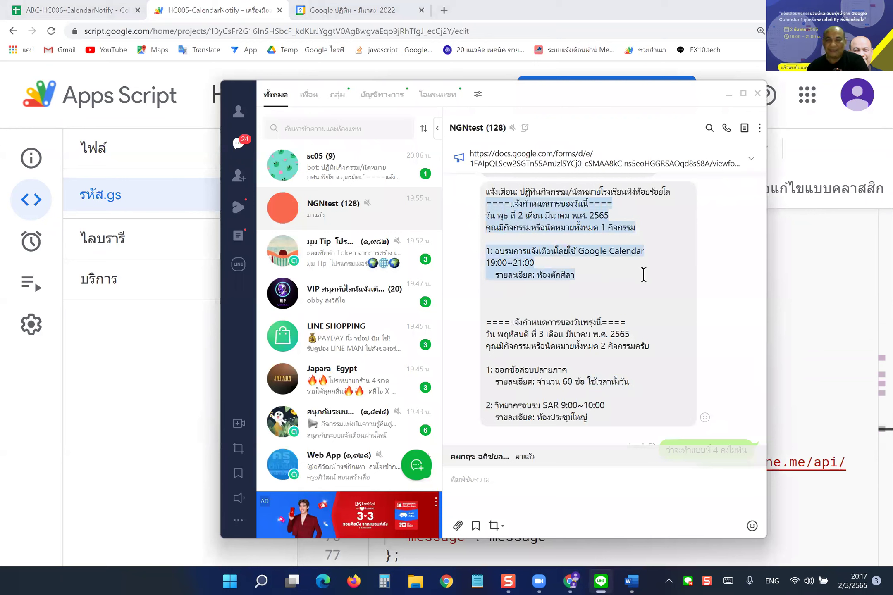
pyautogui.moveTo(486, 327); pyautogui.dragTo(632, 411)
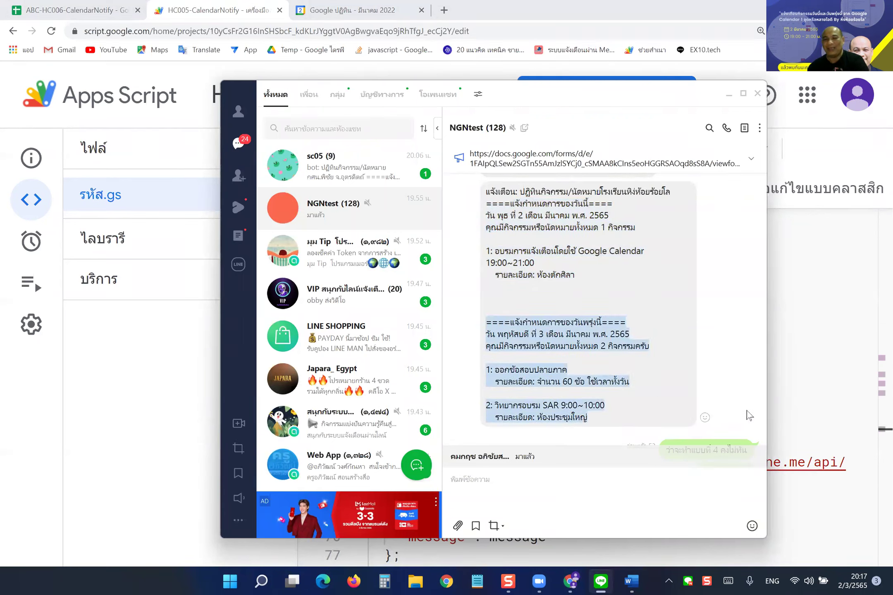
pyautogui.click(813, 383)
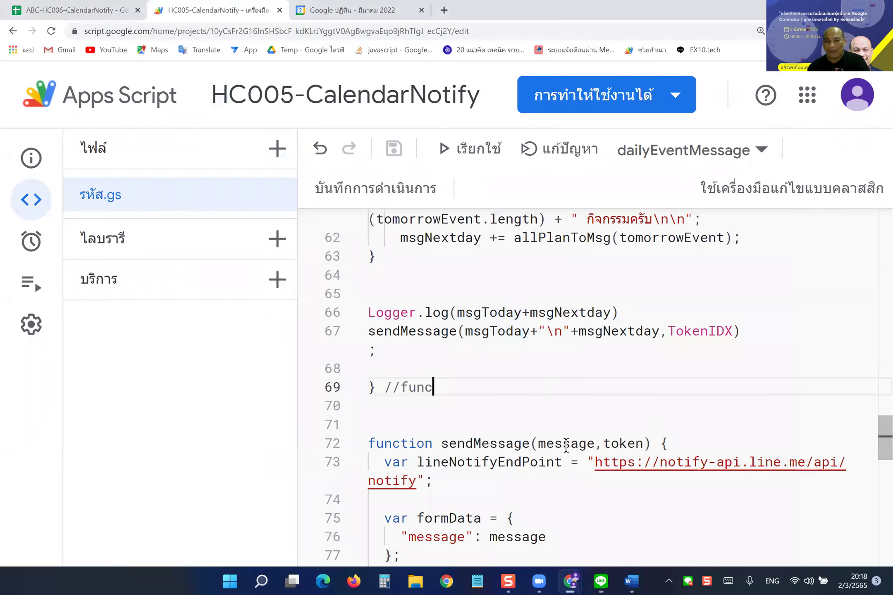
pyautogui.click(545, 330)
pyautogui.moveTo(579, 331); pyautogui.dragTo(730, 328)
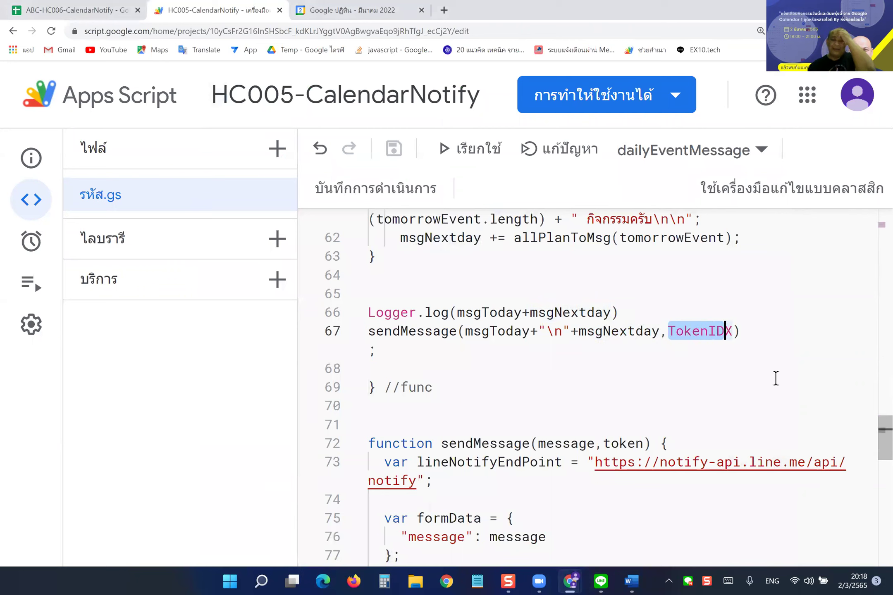
pyautogui.click(522, 350)
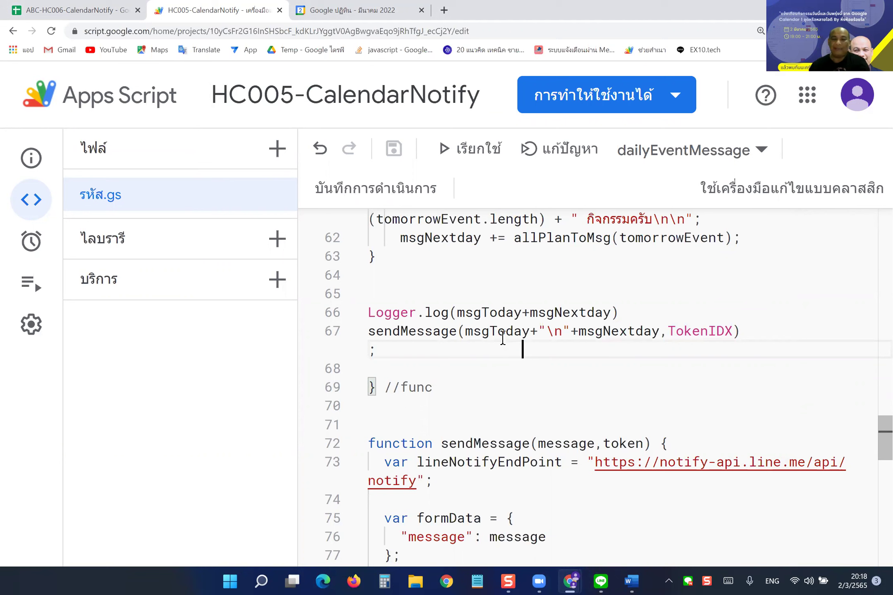
pyautogui.scroll(-3, 520, 331)
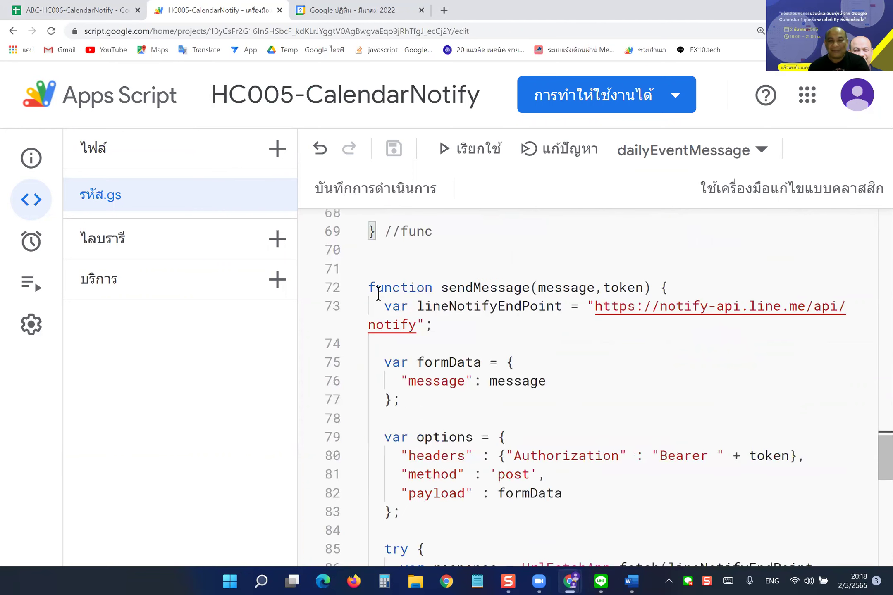
pyautogui.moveTo(372, 288); pyautogui.dragTo(485, 309)
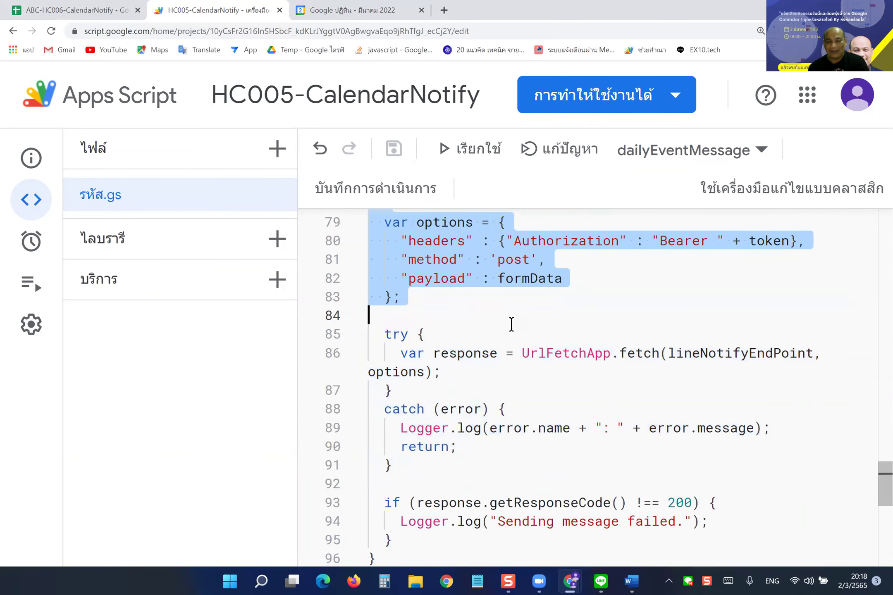
pyautogui.scroll(2, 551, 353)
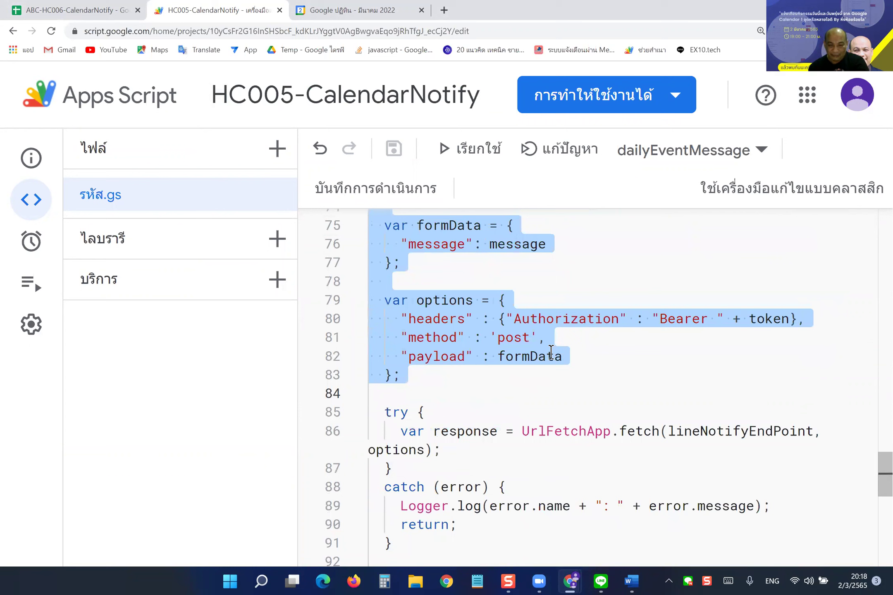
pyautogui.scroll(2, 551, 353)
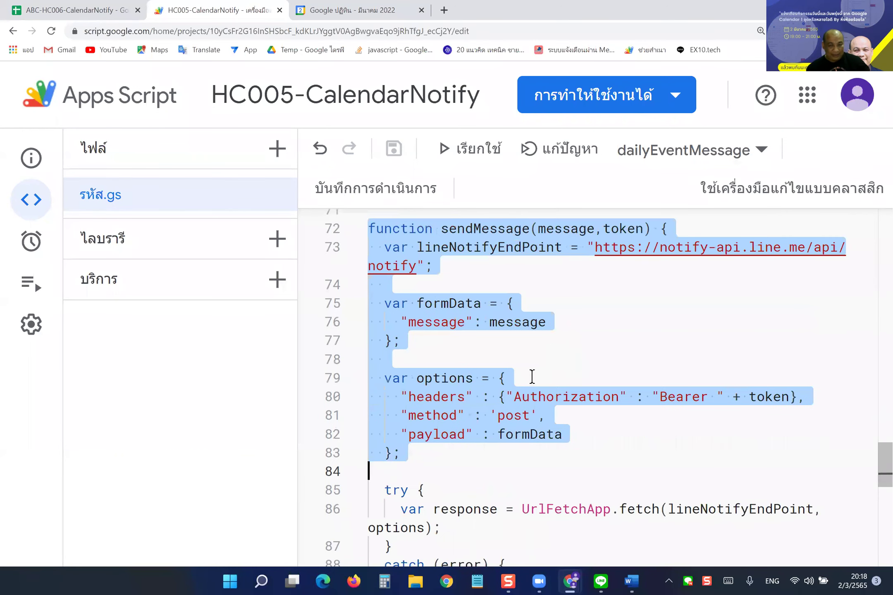
pyautogui.hotkey('shift', 'Down')
pyautogui.hotkey('shift', 'Down')
pyautogui.hotkey('shift', 'Down')
pyautogui.hotkey('shift', 'Down')
pyautogui.hotkey('shift', 'Down')
pyautogui.hotkey('shift', 'Down')
pyautogui.hotkey('shift', 'Down')
pyautogui.hotkey('shift', 'Down')
pyautogui.hotkey('shift', 'Down')
pyautogui.hotkey('shift', 'Down')
pyautogui.hotkey('shift', 'Down')
pyautogui.hotkey('shift', 'Down')
pyautogui.hotkey('shift', 'Down')
pyautogui.hotkey('shift', 'Down')
pyautogui.hotkey('shift', 'Down')
pyautogui.hotkey('shift', 'Down')
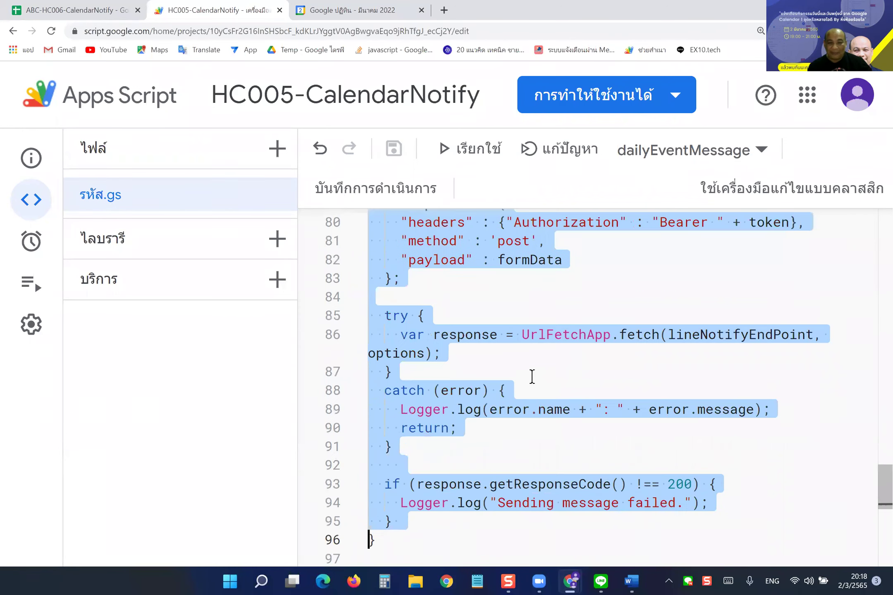
pyautogui.hotkey('shift', 'Up')
pyautogui.hotkey('shift', 'Up')
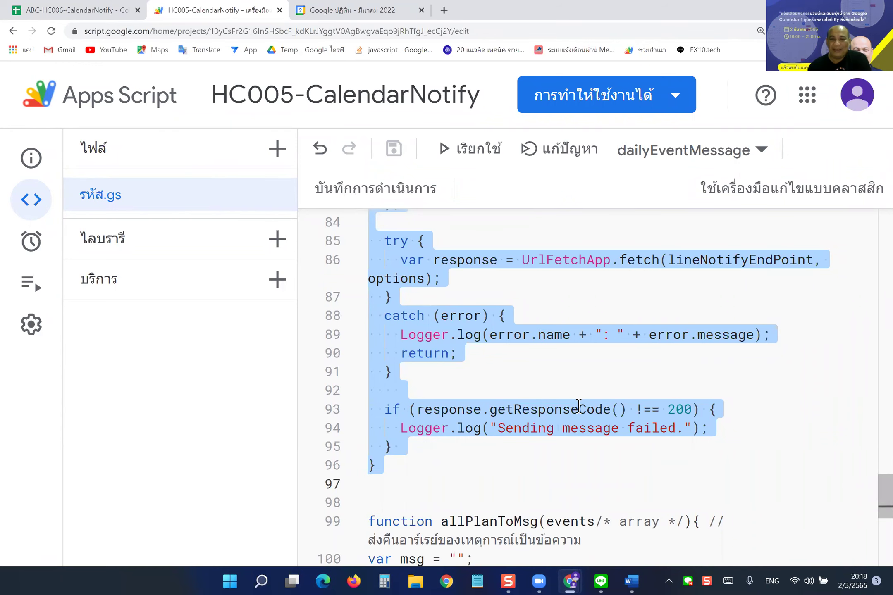
pyautogui.scroll(2, 577, 403)
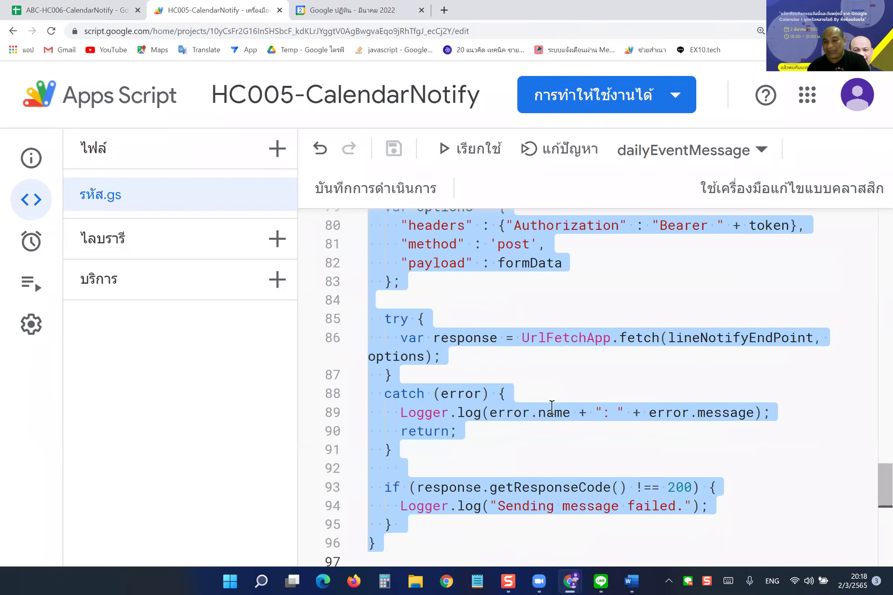
pyautogui.click(568, 409)
pyautogui.scroll(-5, 552, 426)
pyautogui.scroll(-2, 550, 427)
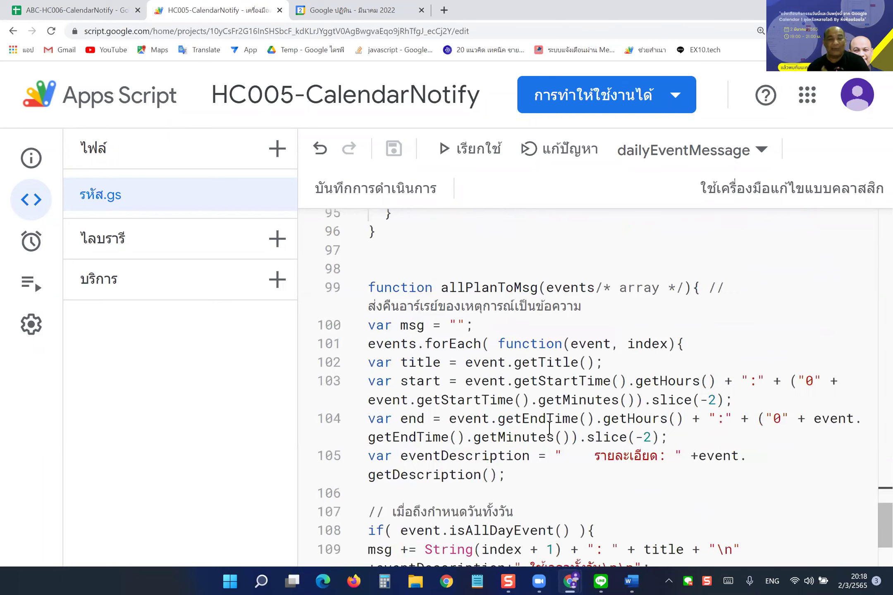
pyautogui.scroll(-2, 549, 428)
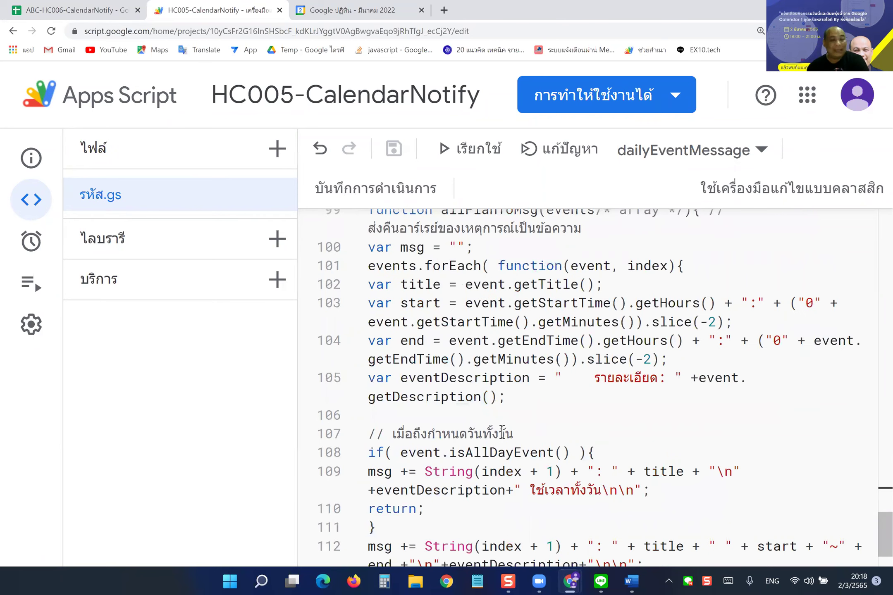
pyautogui.scroll(-2, 502, 432)
pyautogui.click(547, 352)
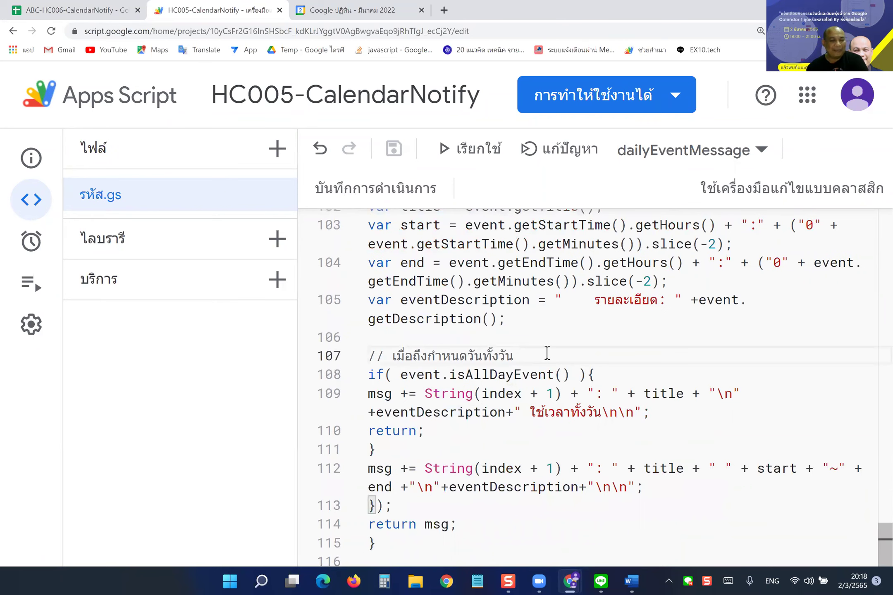
pyautogui.scroll(8, 537, 321)
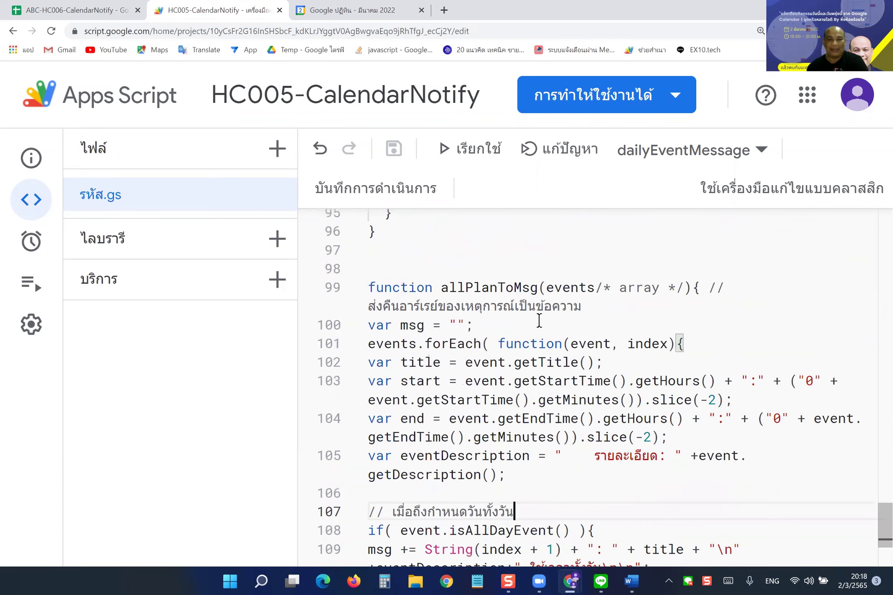
pyautogui.scroll(5, 608, 202)
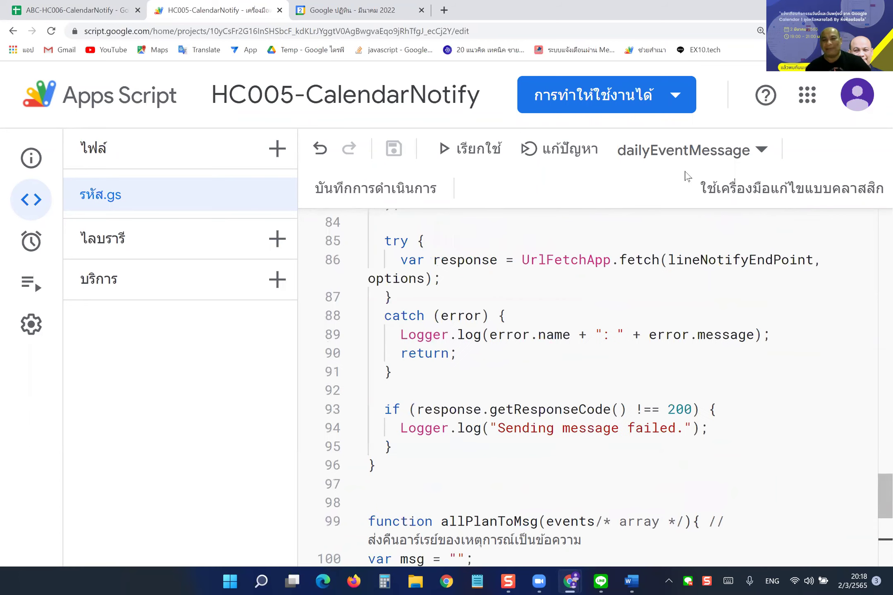
# Select dailyEventMessage in the function dropdown and run it.
pyautogui.click(730, 160)
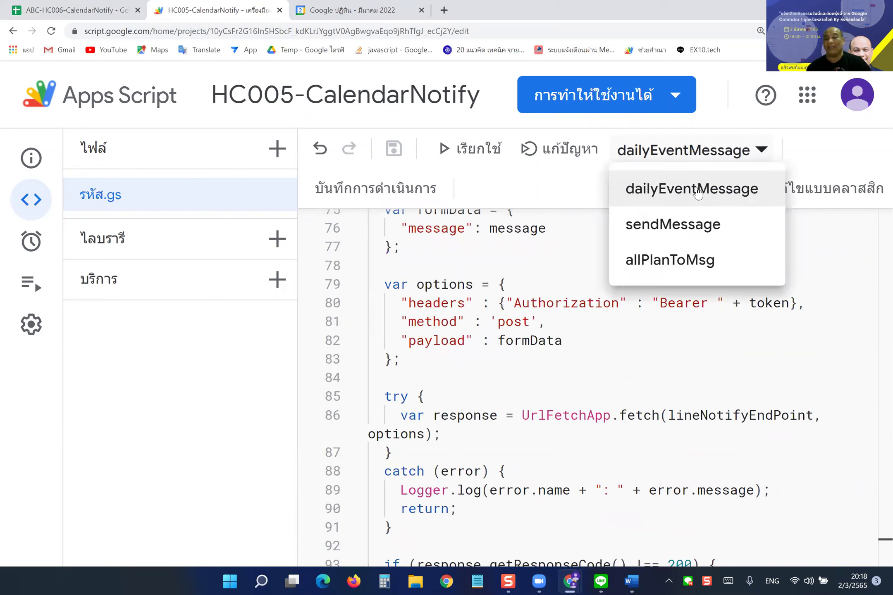
pyautogui.click(563, 184)
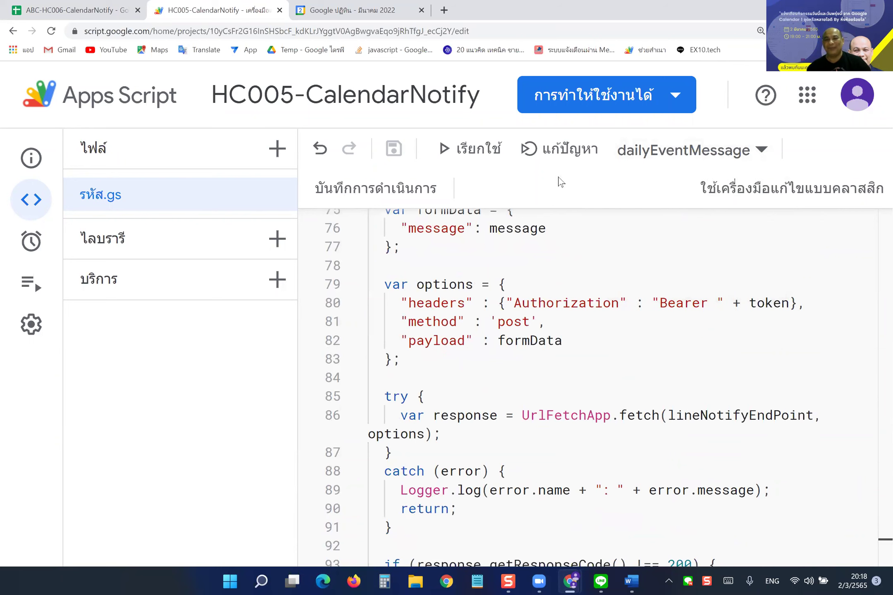
pyautogui.click(474, 155)
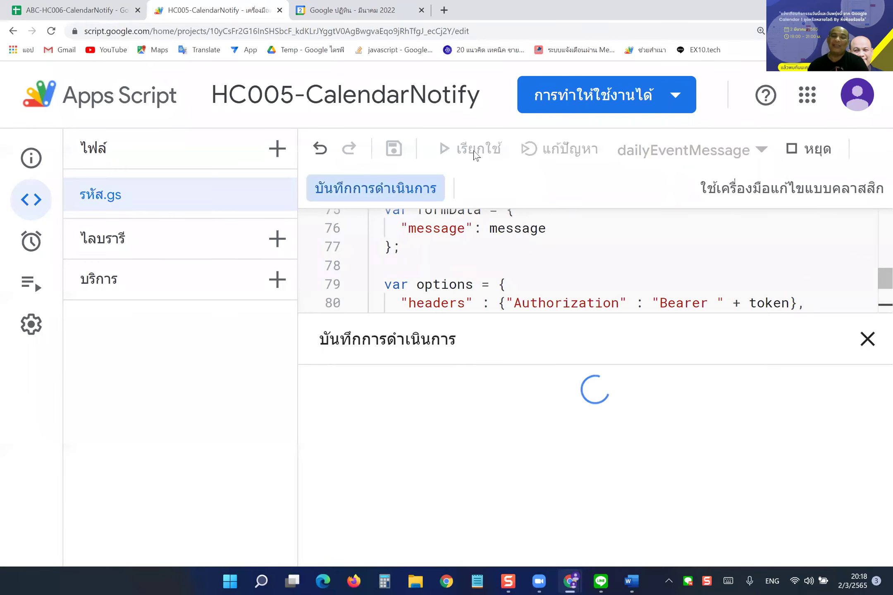
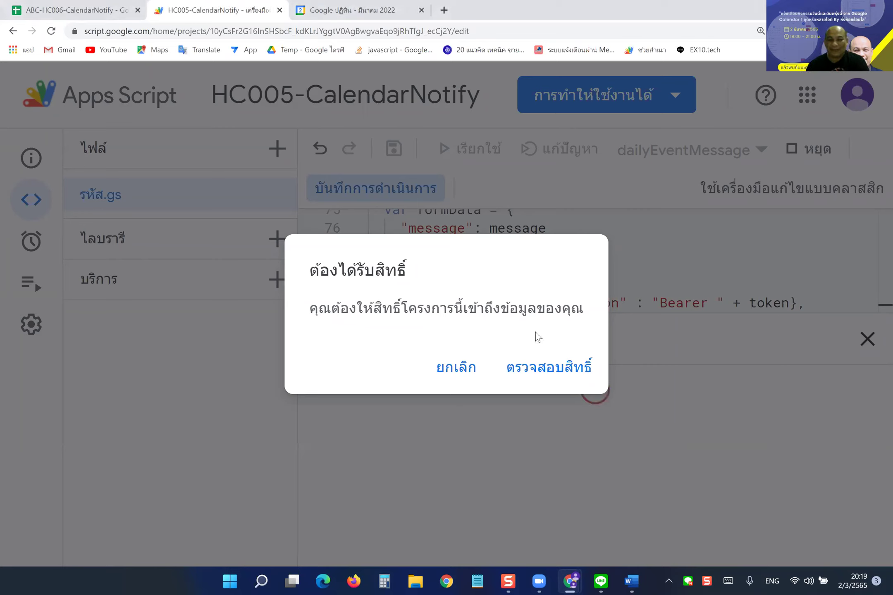
# Authorize HC005-CalendarNotify with the Google account, proceeding past the unverified-app warning and allowing access.
pyautogui.click(526, 371)
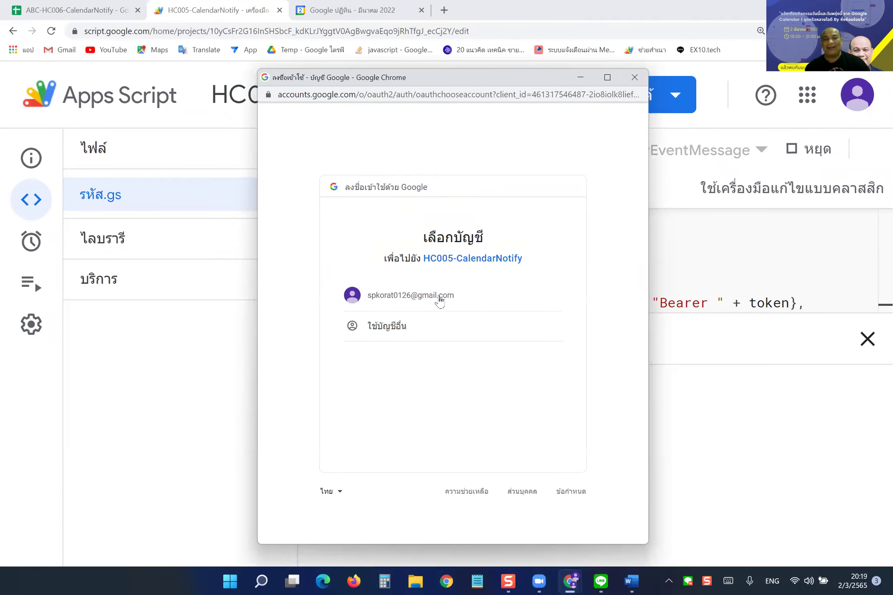
pyautogui.click(434, 296)
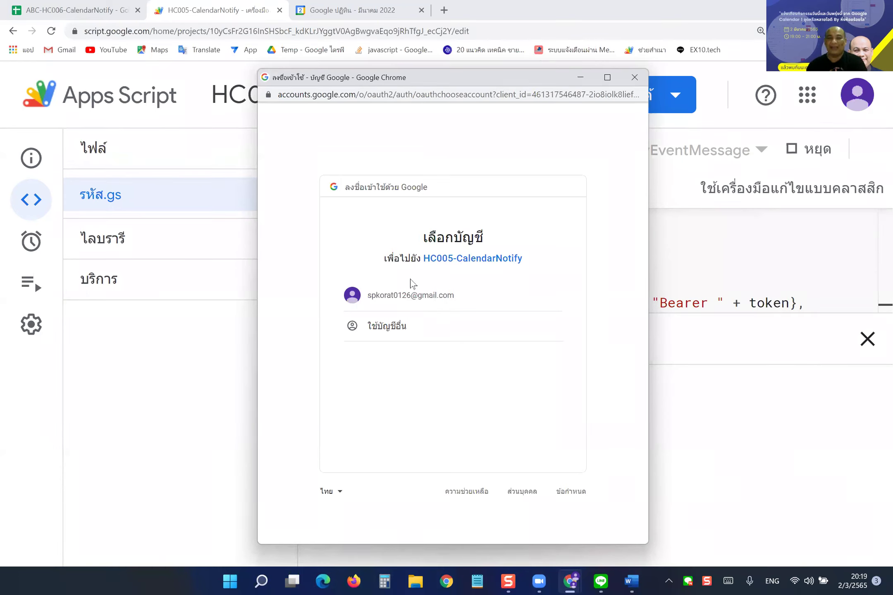
pyautogui.click(386, 295)
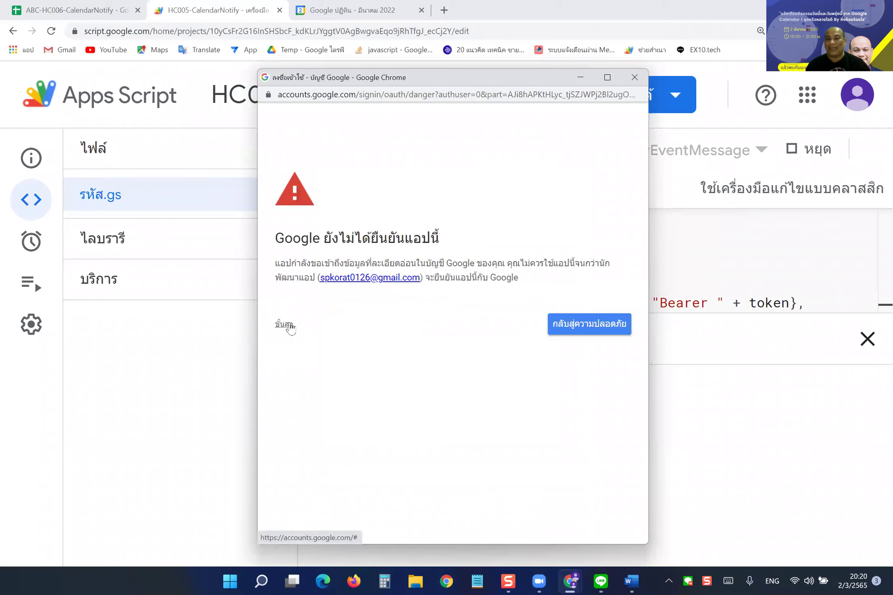
pyautogui.click(291, 327)
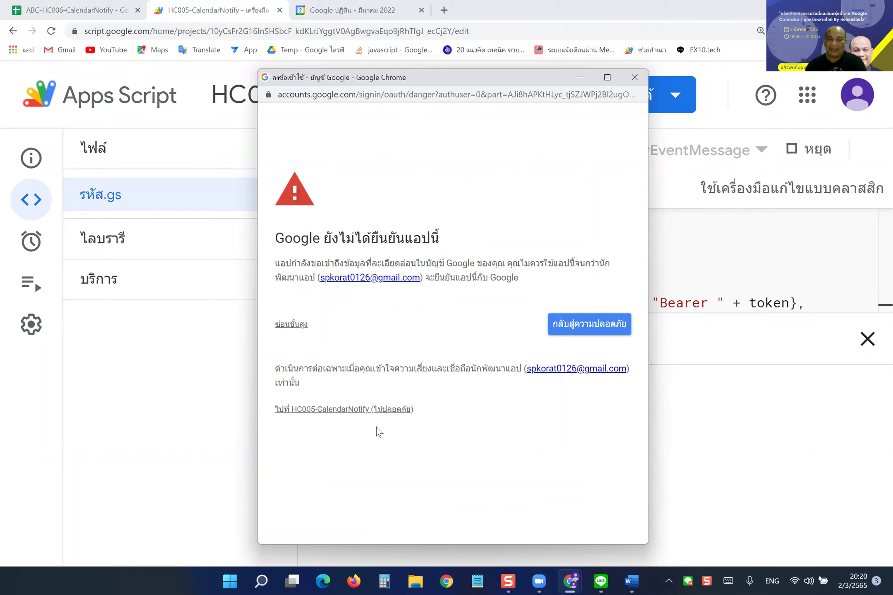
pyautogui.click(336, 413)
pyautogui.click(336, 413)
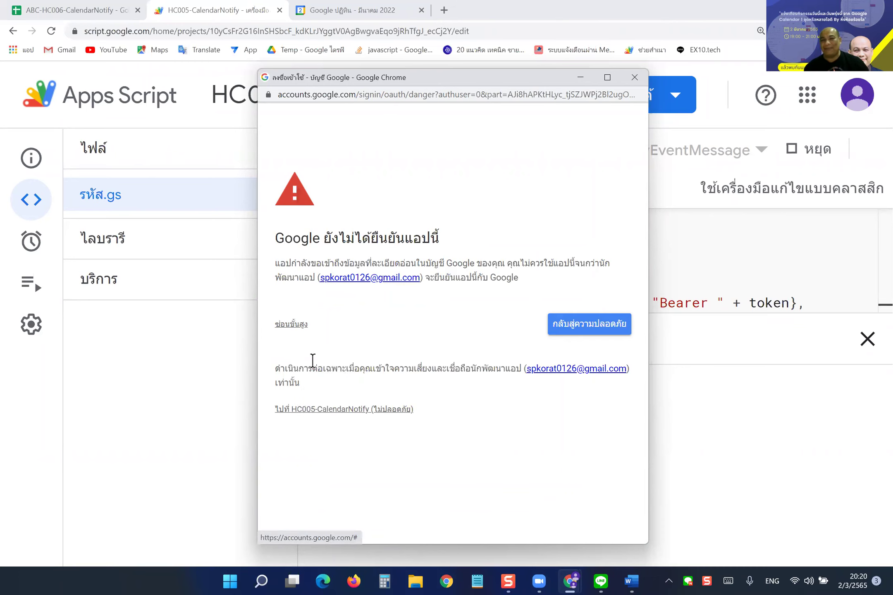
pyautogui.click(298, 327)
pyautogui.click(314, 410)
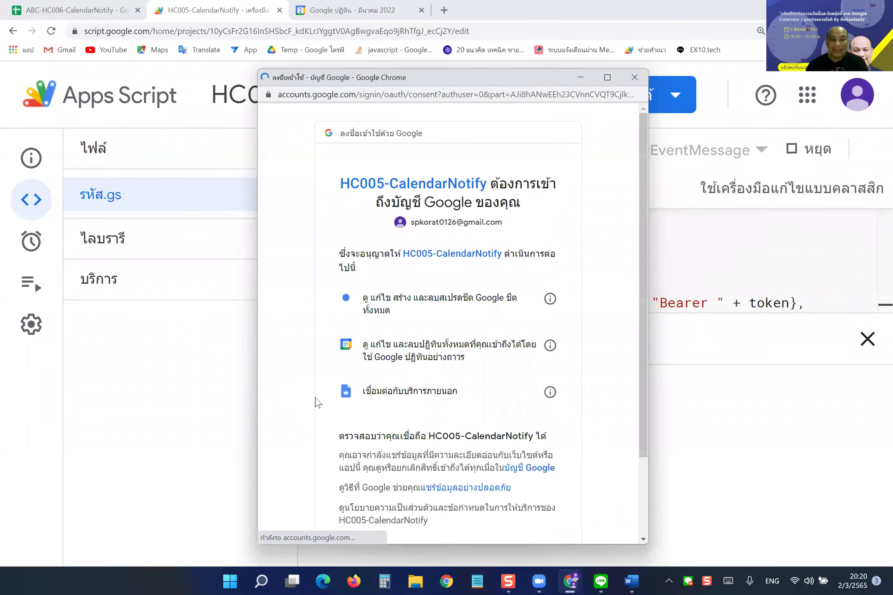
pyautogui.scroll(-2, 484, 472)
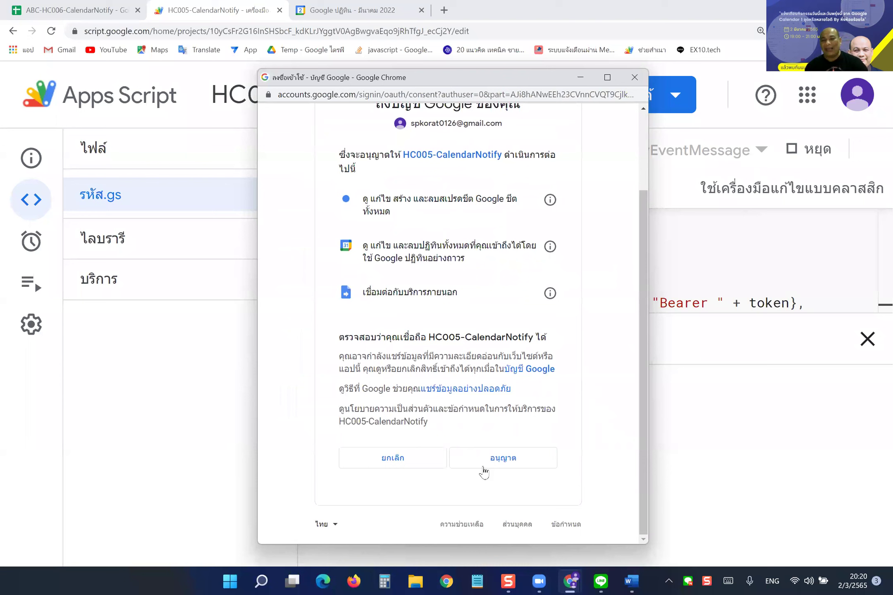
pyautogui.click(508, 458)
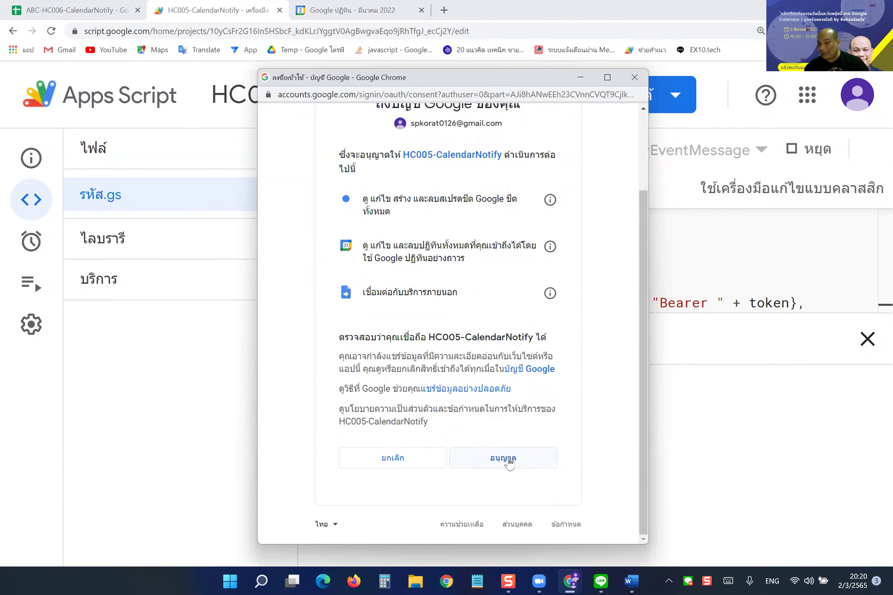
pyautogui.click(509, 461)
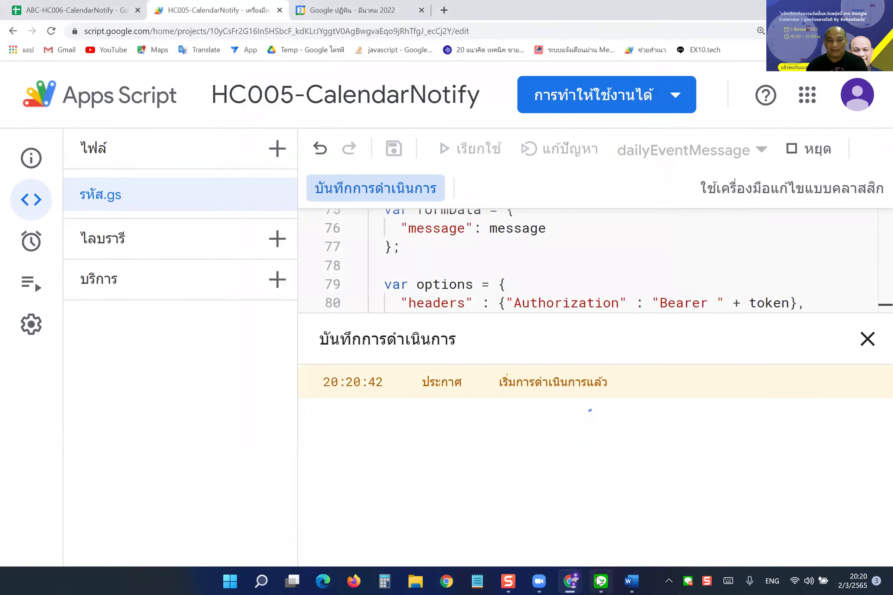
# Confirm the log shows 'Execution completed' with tomorrow's SAR meeting, then switch to LINE.
pyautogui.scroll(-3, 567, 467)
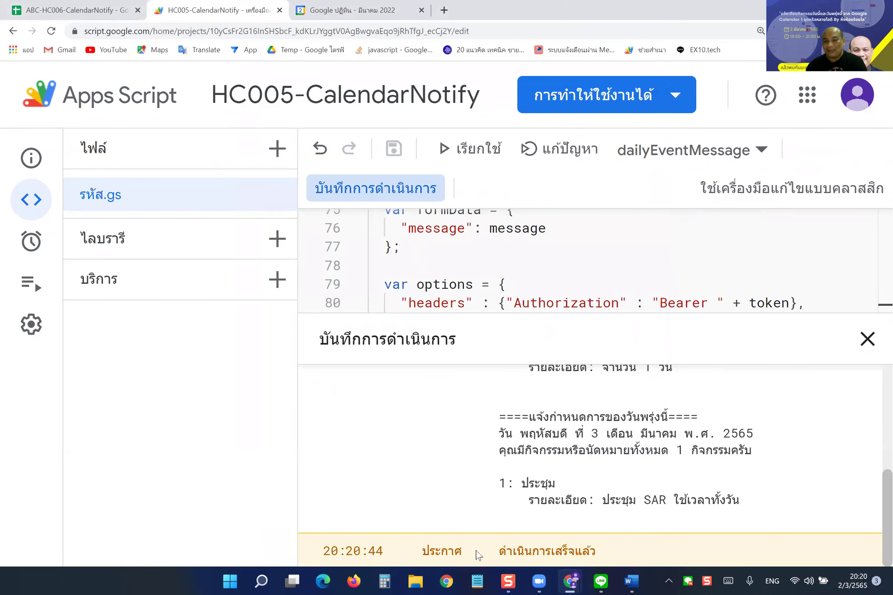
pyautogui.moveTo(625, 581)
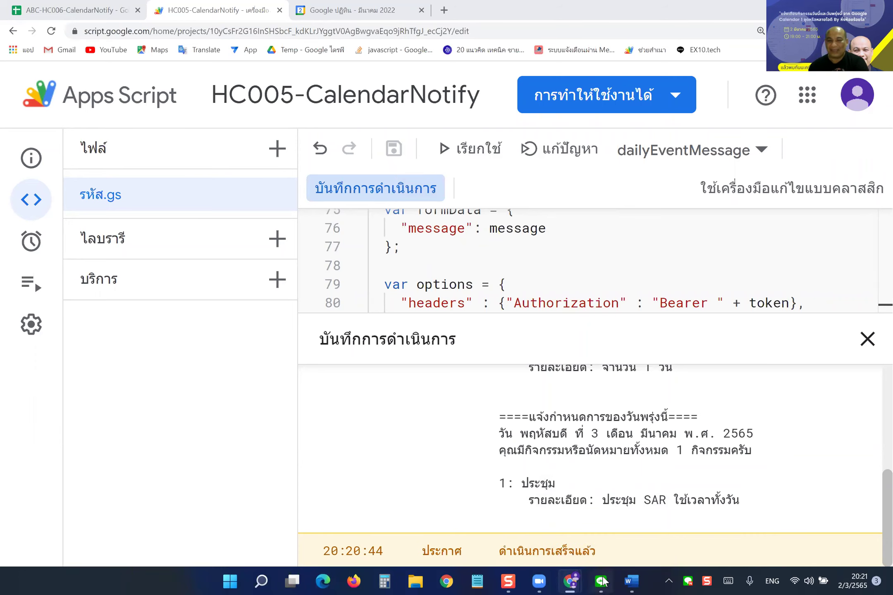
pyautogui.hotkey('alt', 'Tab')
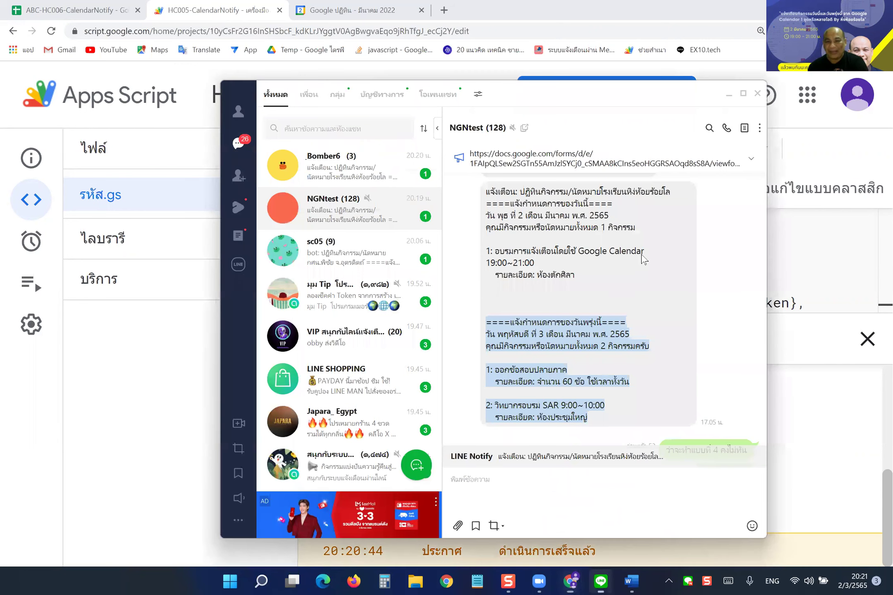
# Read the full LINE Notify message in the Bomber6 chat, then return to Google Calendar.
pyautogui.click(661, 406)
pyautogui.scroll(-10, 661, 406)
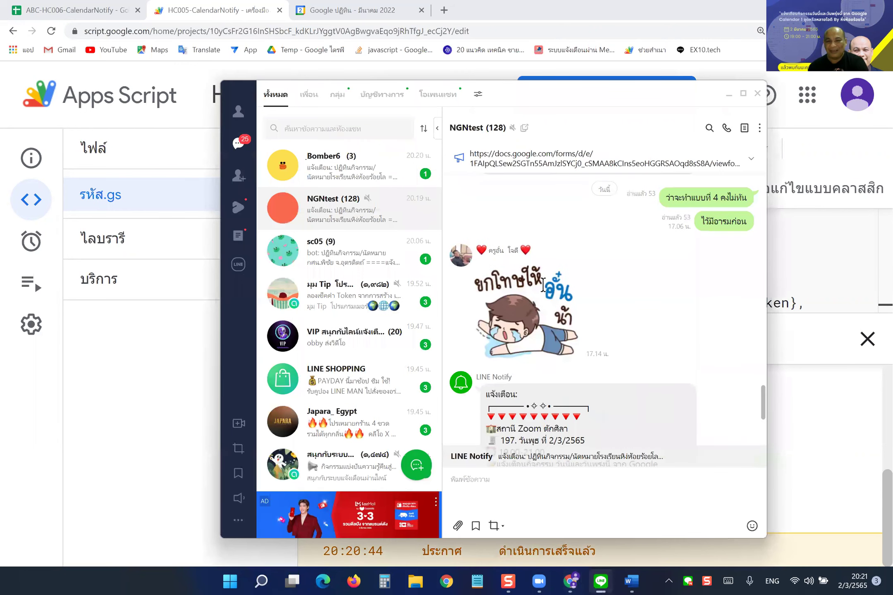
pyautogui.click(615, 462)
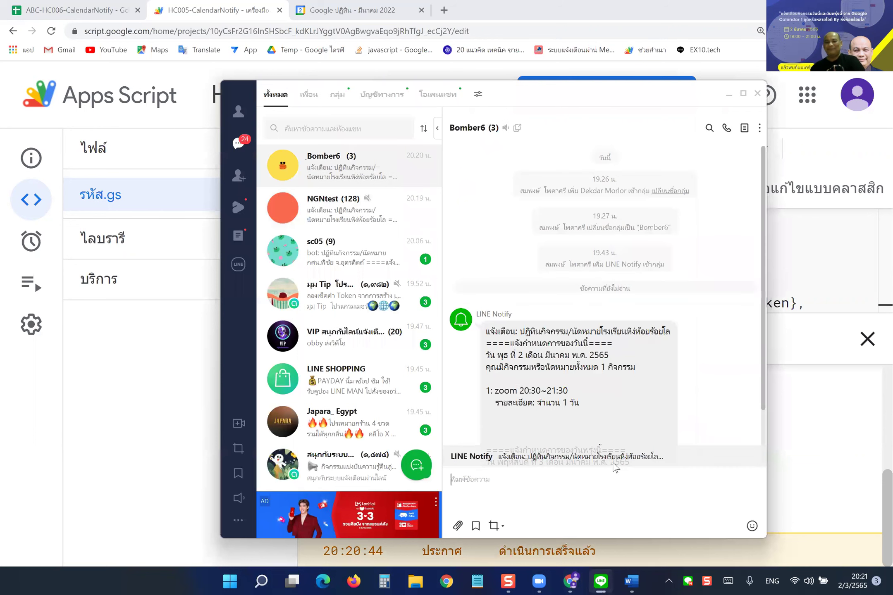
pyautogui.click(614, 463)
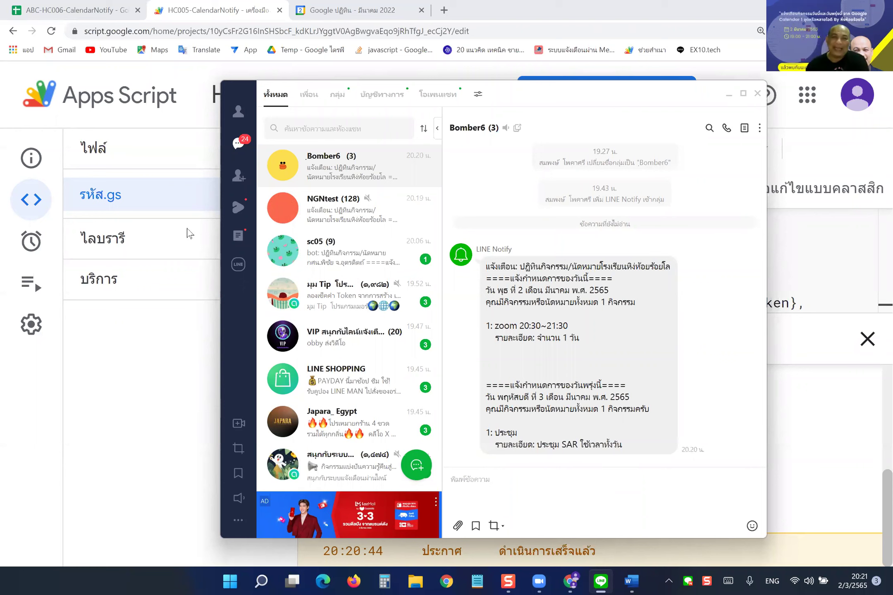
pyautogui.click(359, 9)
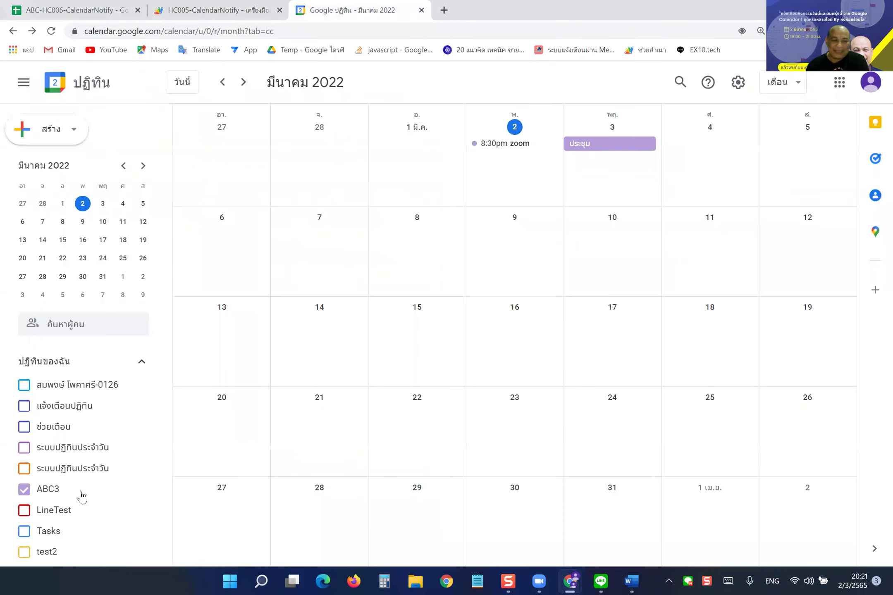
# Open Settings and sharing for the ABC3 calendar.
pyautogui.scroll(-2, 143, 405)
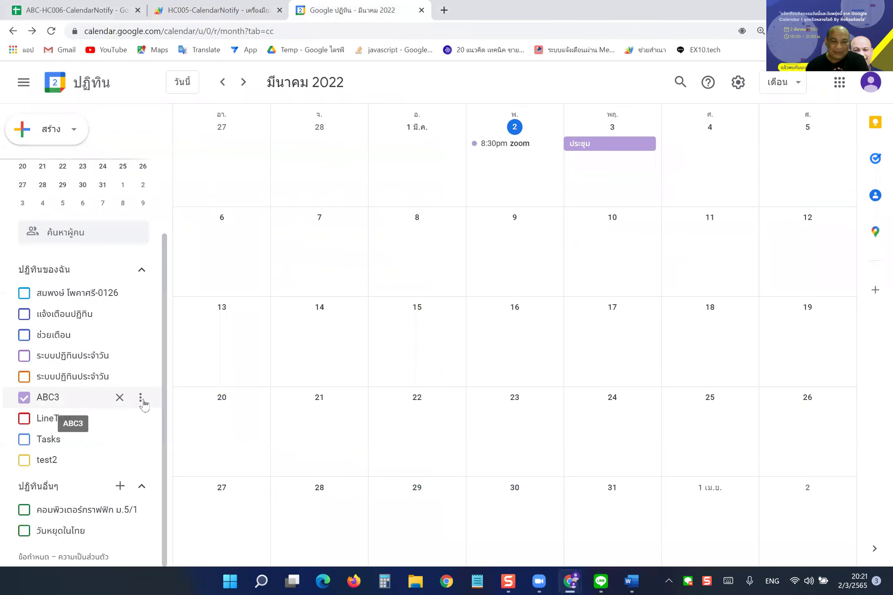
pyautogui.click(140, 399)
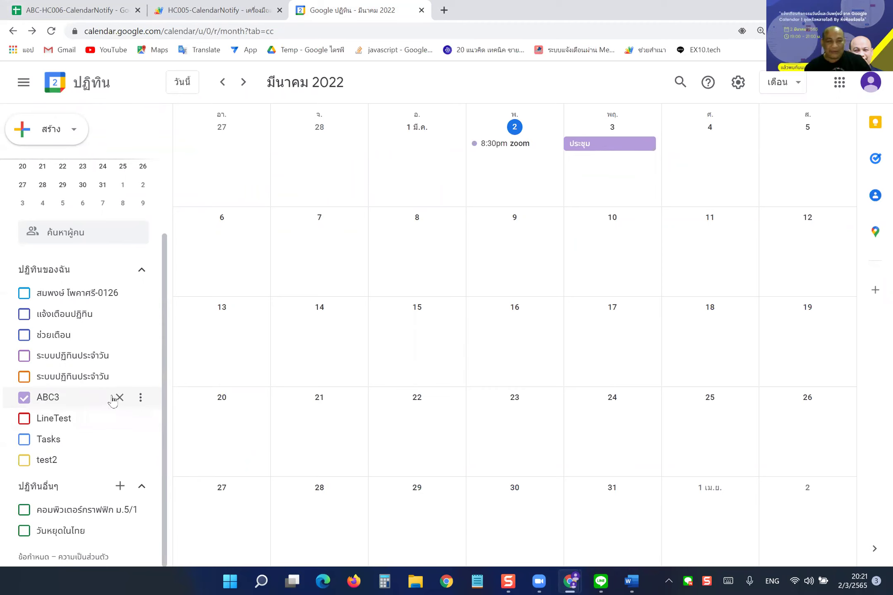
pyautogui.click(141, 398)
pyautogui.click(188, 457)
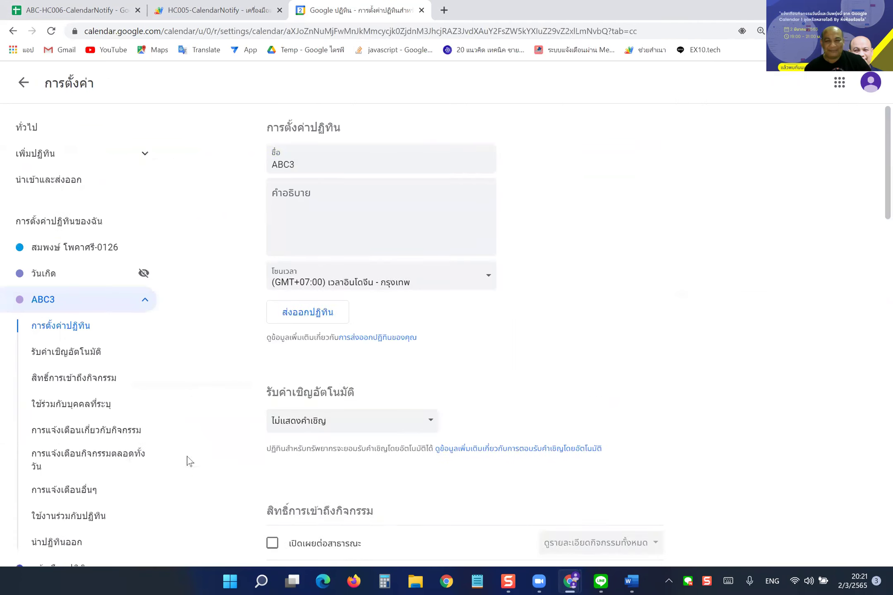
# Scroll to Integrate calendar and highlight ABC3's Calendar ID, then go to the ABC-HC006-CalendarNotify sheet.
pyautogui.scroll(-10, 508, 330)
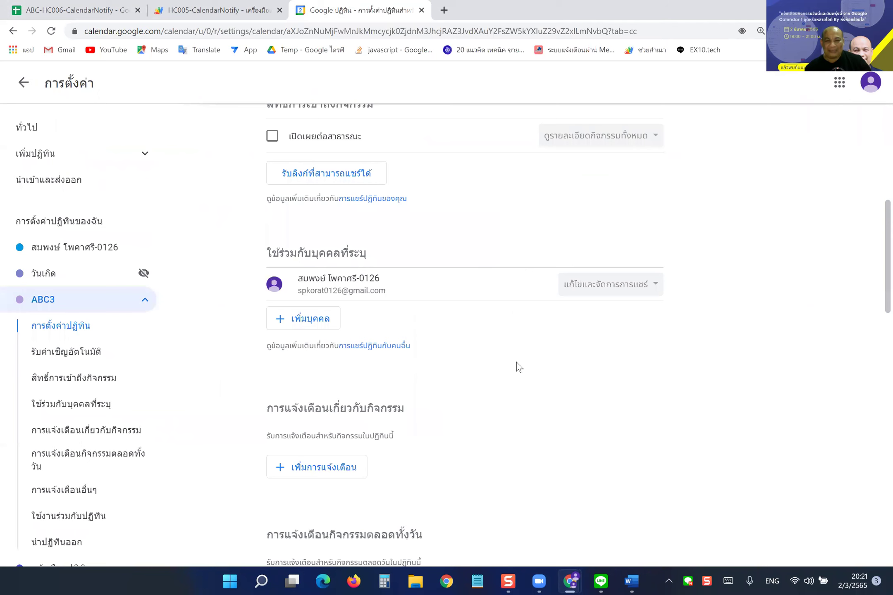
pyautogui.scroll(-9, 506, 393)
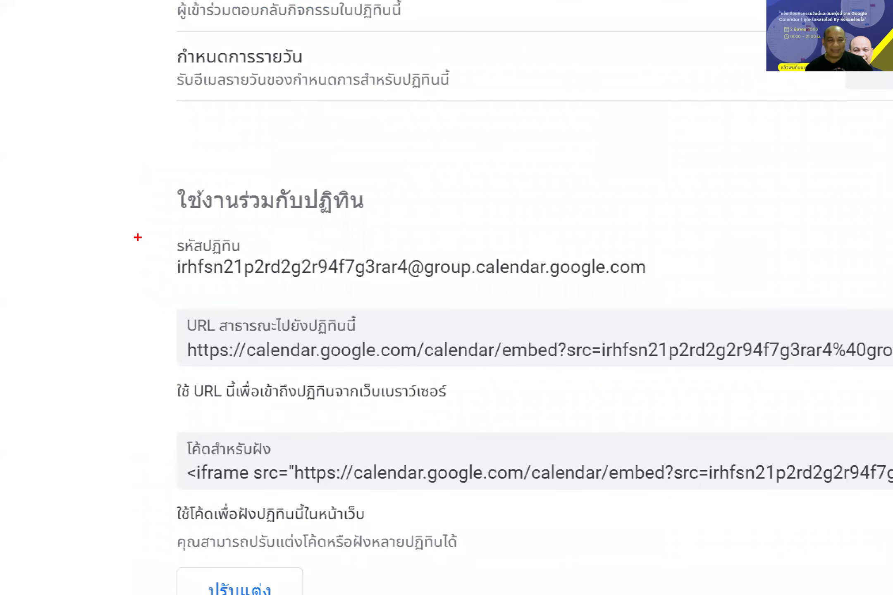
pyautogui.moveTo(155, 221)
pyautogui.mouseDown()
pyautogui.moveTo(462, 303)
pyautogui.moveTo(719, 303)
pyautogui.mouseUp()
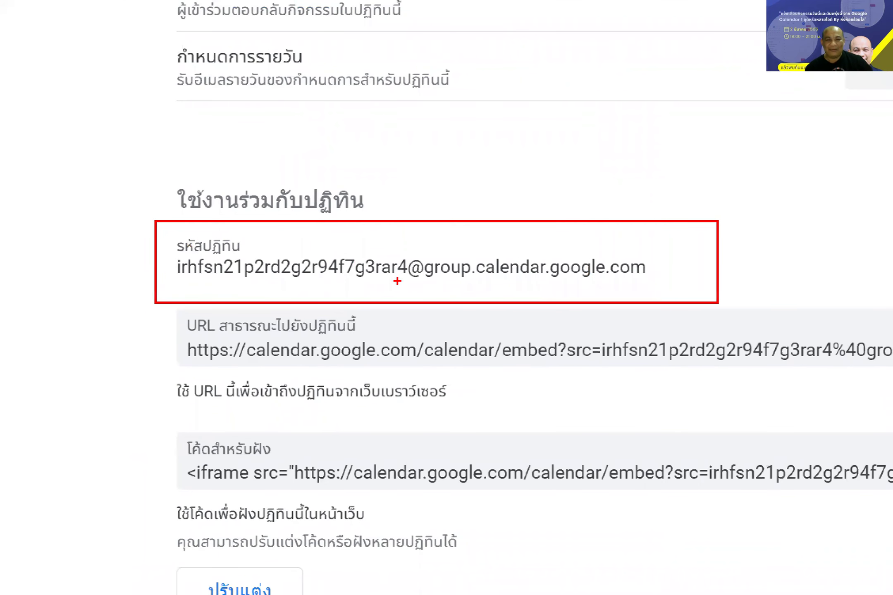
pyautogui.moveTo(421, 244)
pyautogui.mouseDown()
pyautogui.moveTo(518, 294)
pyautogui.moveTo(655, 289)
pyautogui.mouseUp()
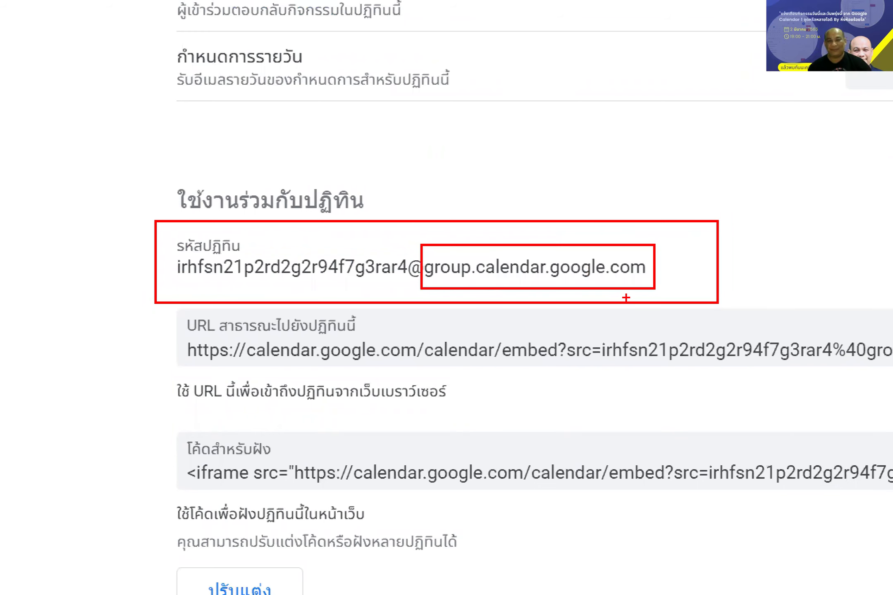
pyautogui.press('Escape')
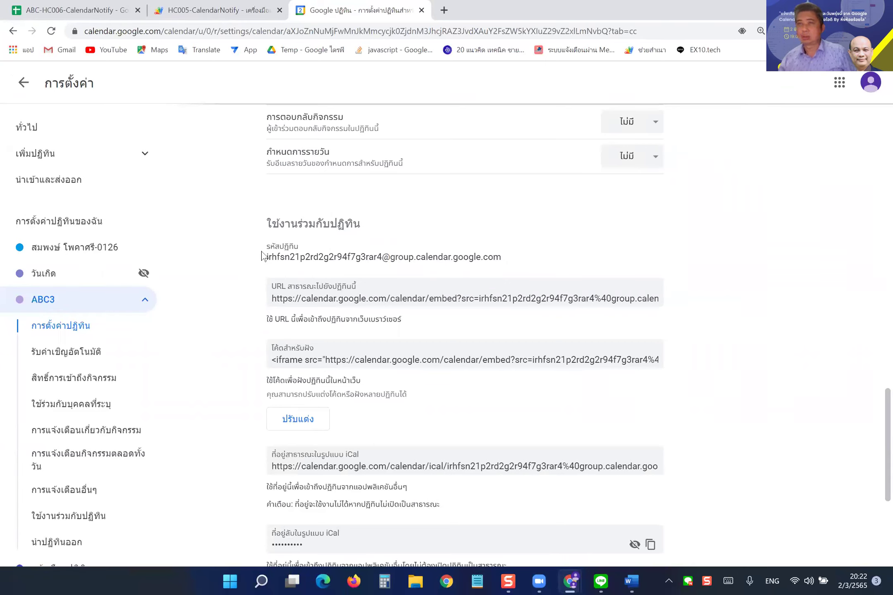
pyautogui.hotkey('ctrl', '1')
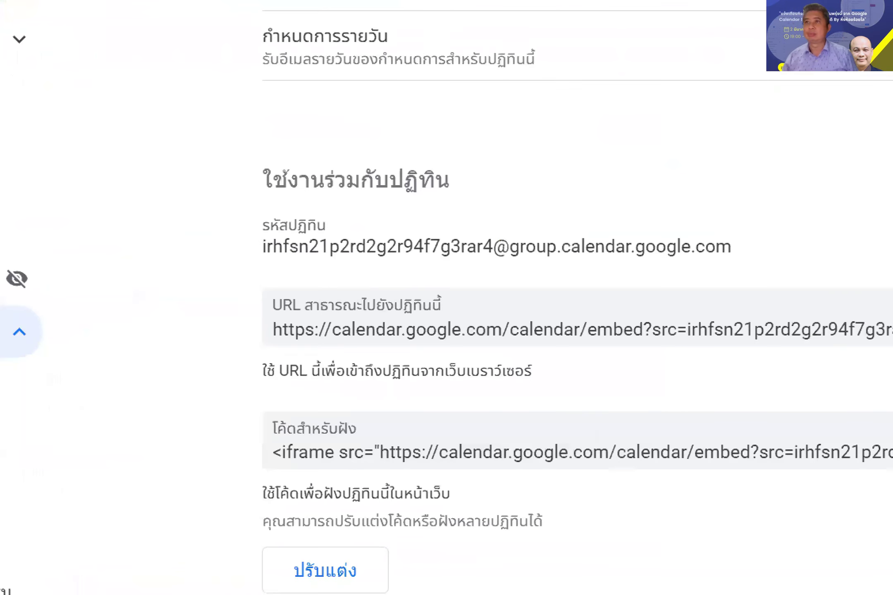
pyautogui.moveTo(247, 200)
pyautogui.mouseDown()
pyautogui.moveTo(271, 256)
pyautogui.moveTo(757, 269)
pyautogui.mouseUp()
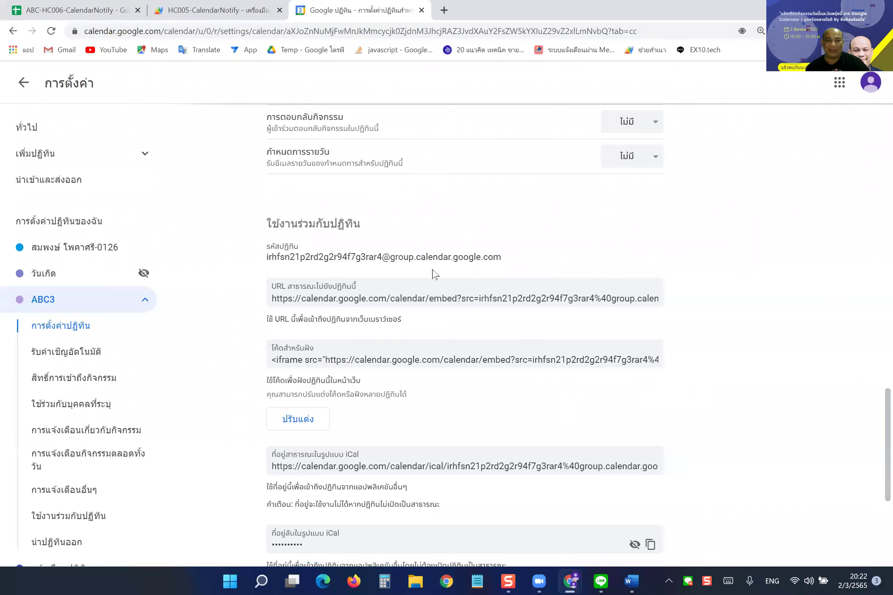
pyautogui.click(67, 4)
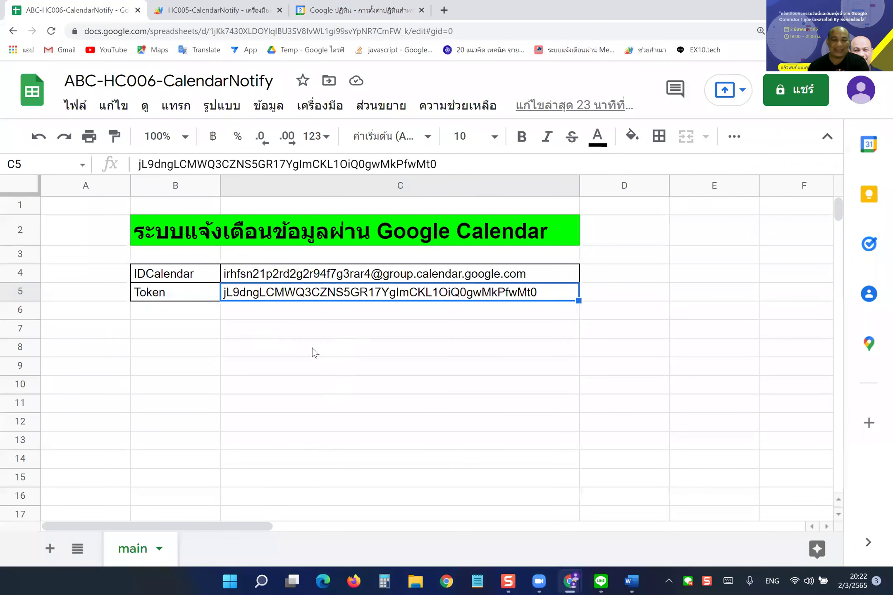
pyautogui.scroll(-3, 303, 377)
pyautogui.scroll(3, 324, 391)
pyautogui.scroll(-3, 384, 325)
pyautogui.scroll(3, 392, 355)
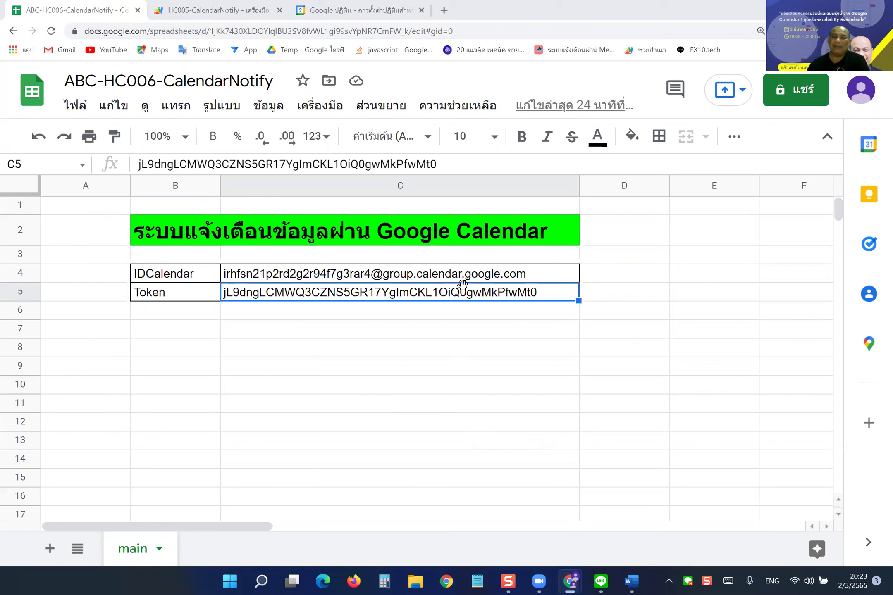
pyautogui.click(513, 279)
pyautogui.doubleClick(513, 277)
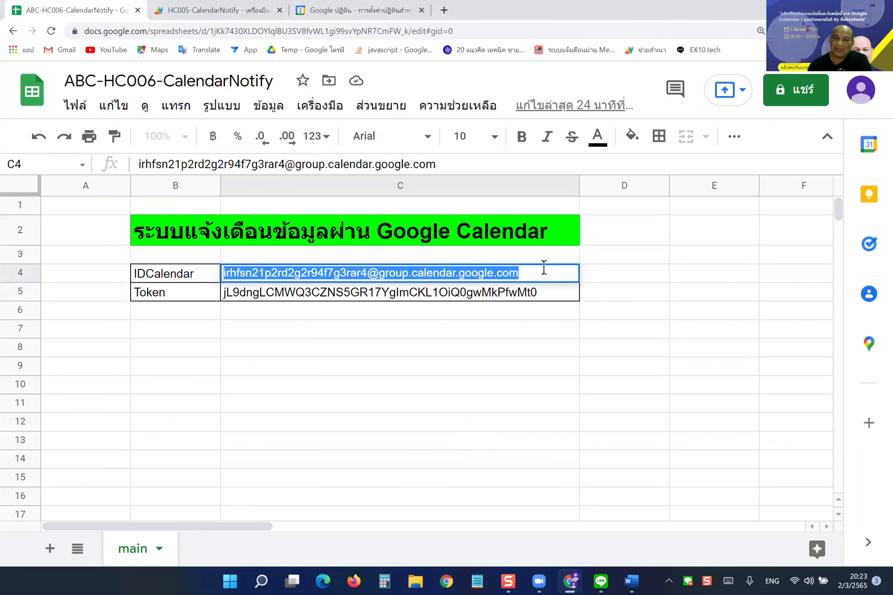
pyautogui.moveTo(549, 272); pyautogui.dragTo(372, 272)
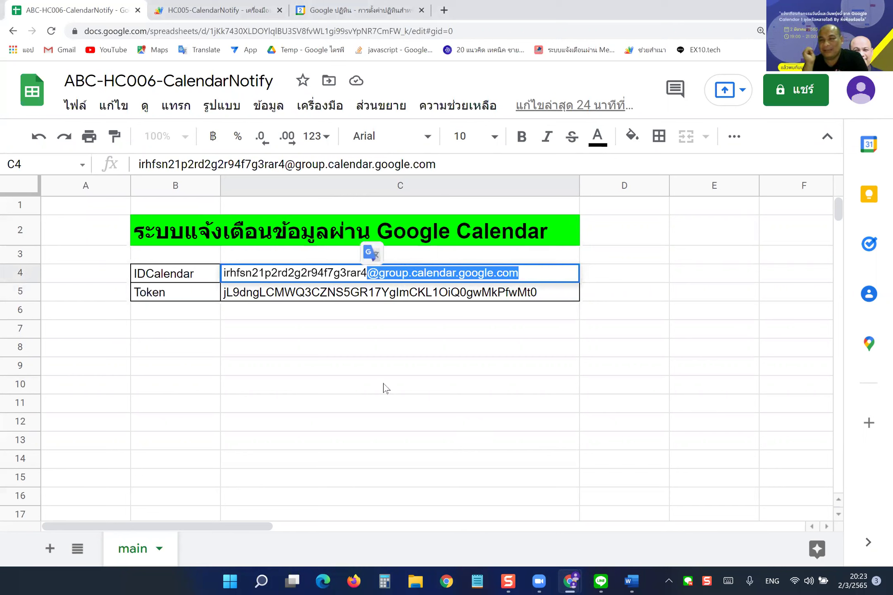
# Compare C4 with the ABC3 Calendar ID in settings, check the script project, and open a new tab.
pyautogui.click(348, 9)
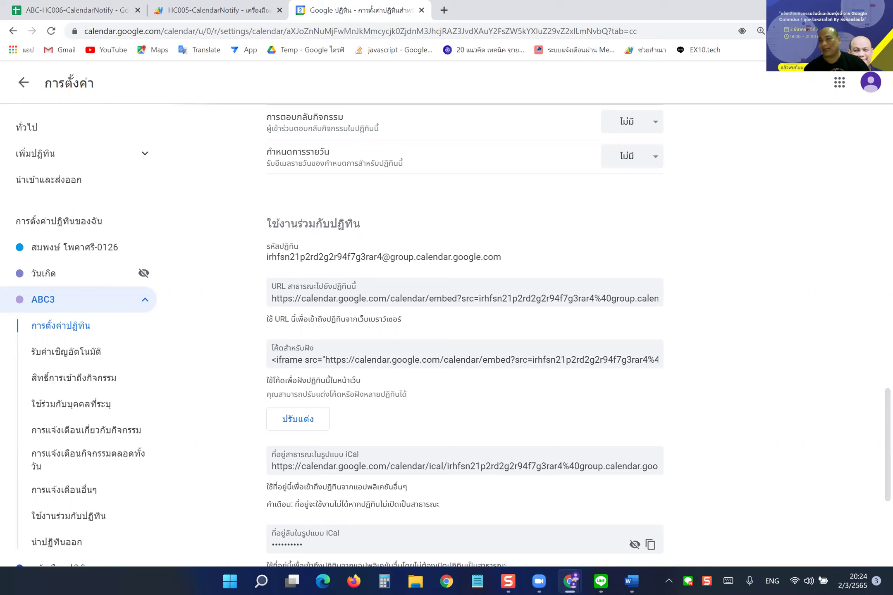
pyautogui.click(68, 10)
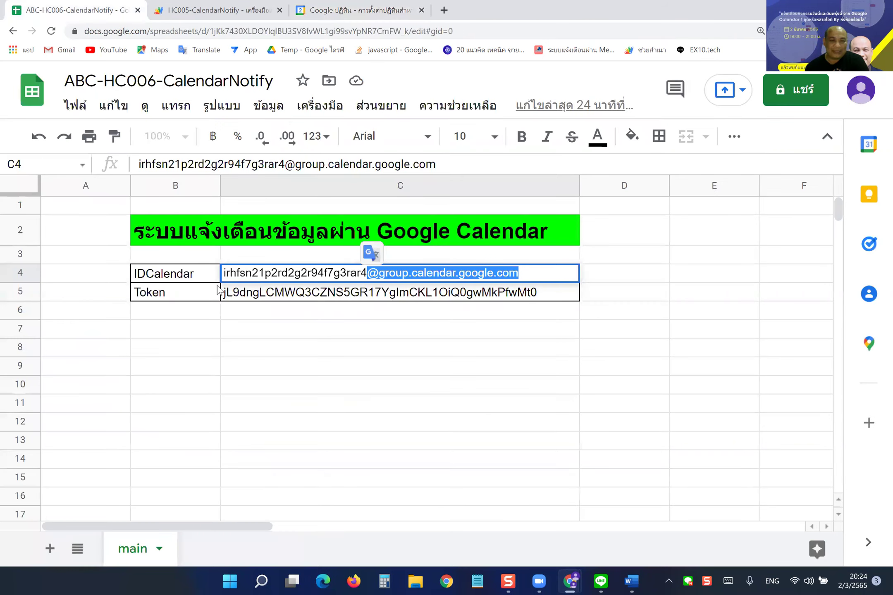
pyautogui.click(382, 407)
pyautogui.click(322, 279)
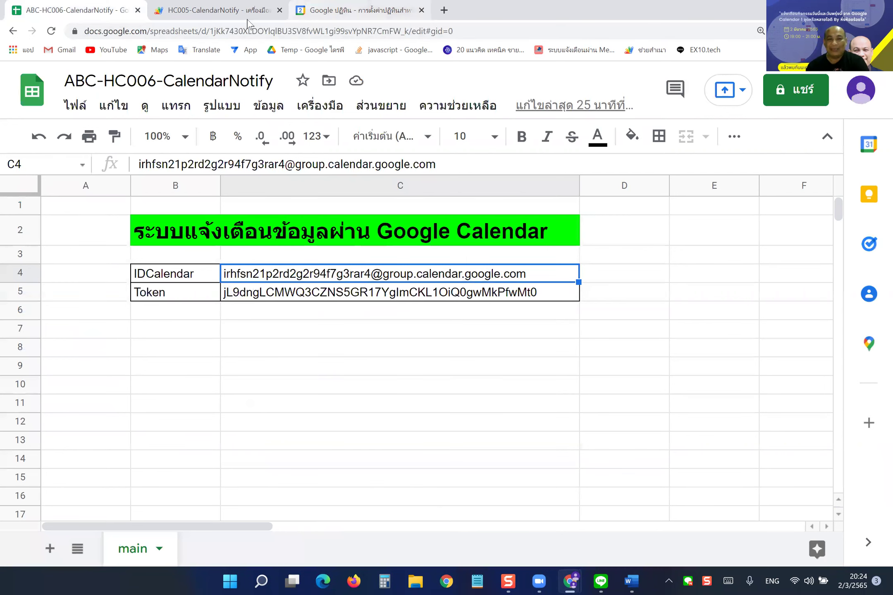
pyautogui.click(215, 10)
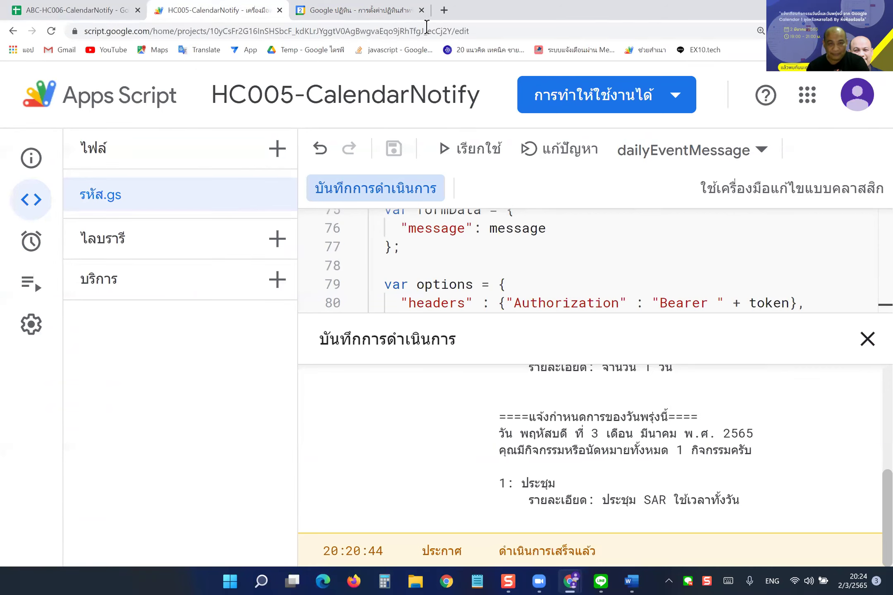
pyautogui.click(444, 10)
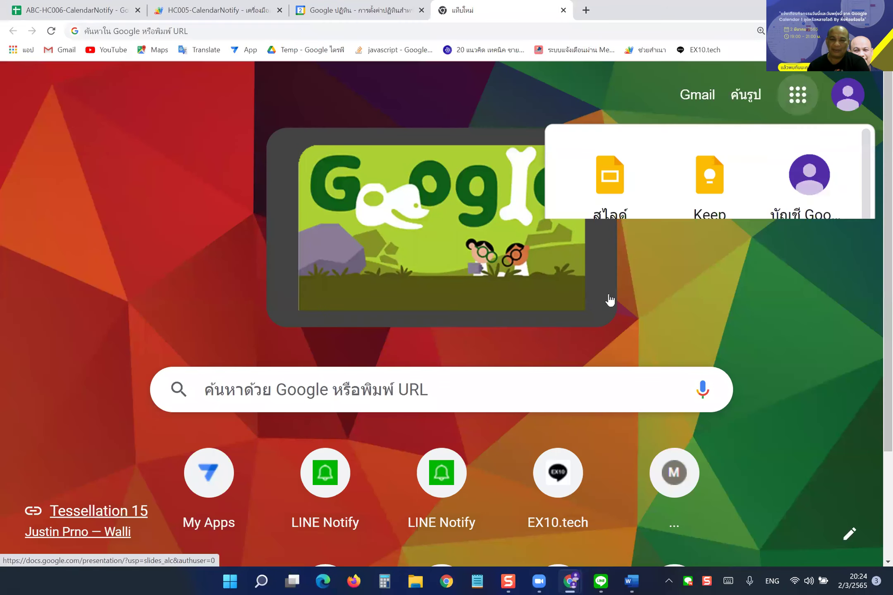
# In Google Drive, navigate Starred > TotalProJect > HC009-MultipleID_CalendarNotify folder.
pyautogui.click(630, 294)
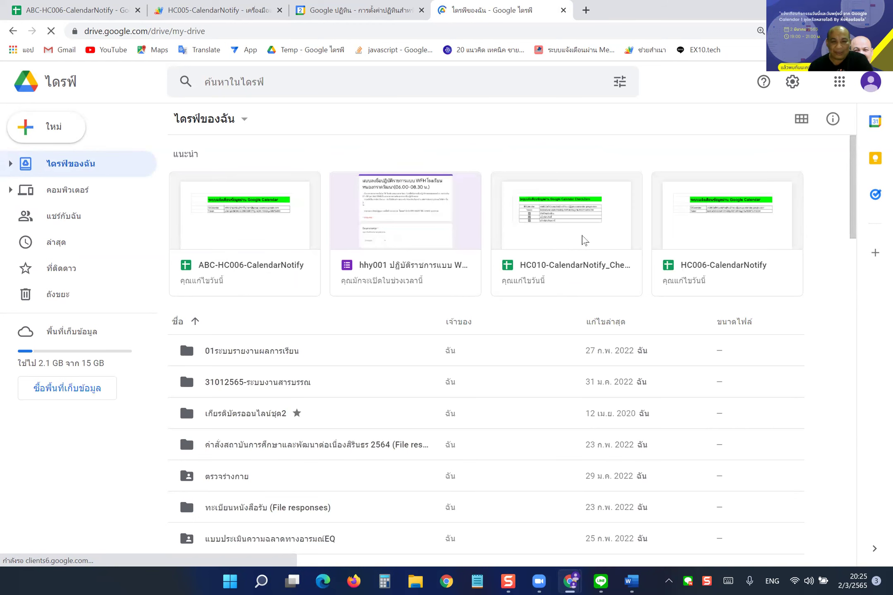
pyautogui.click(59, 272)
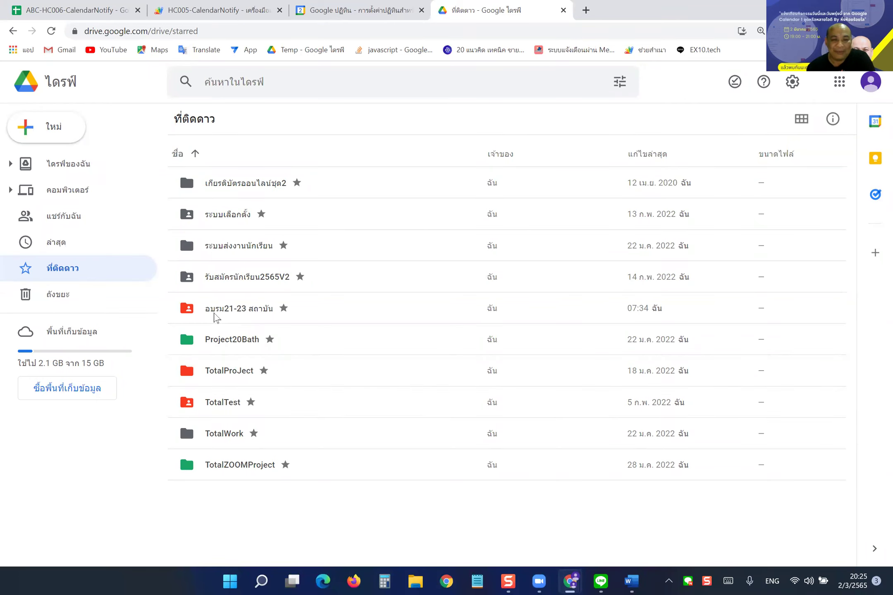
pyautogui.doubleClick(215, 377)
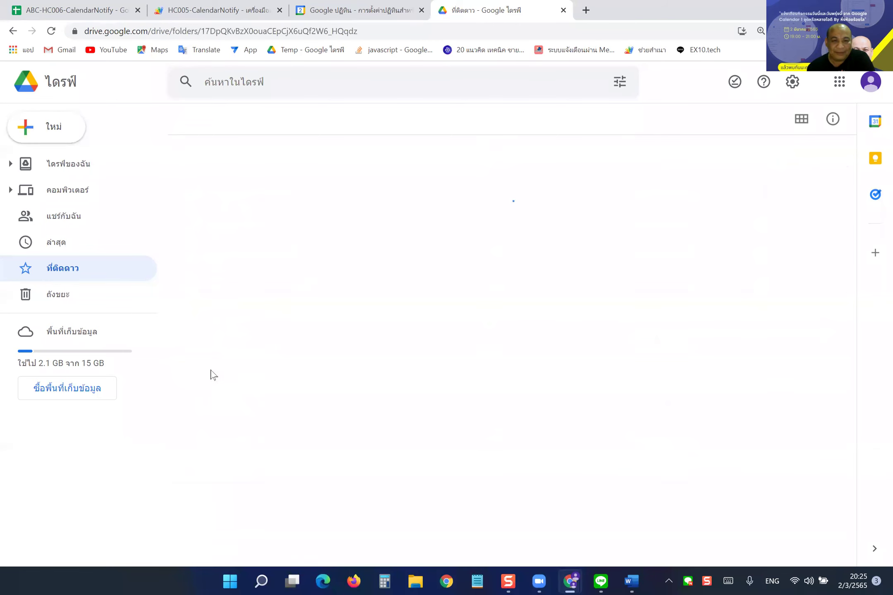
pyautogui.doubleClick(212, 431)
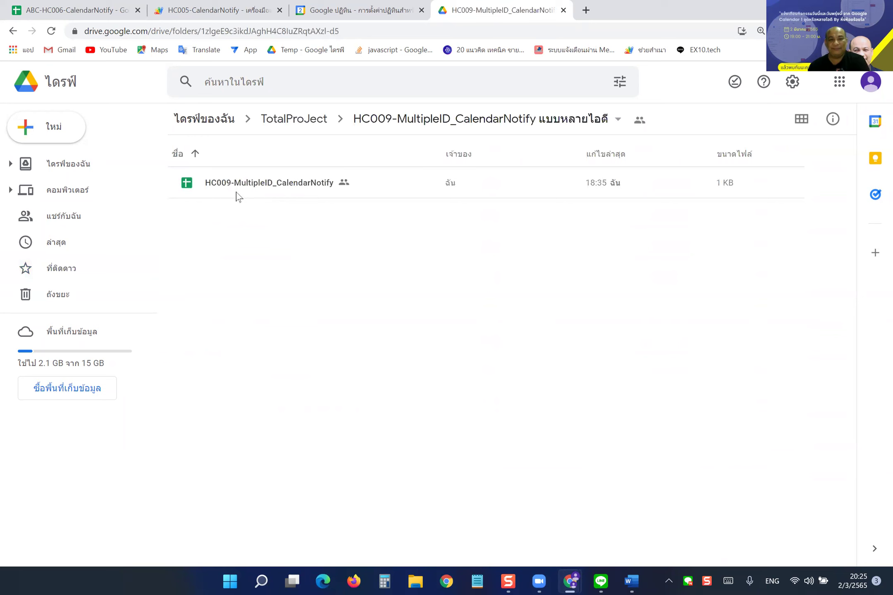
# Copy the HC009 spreadsheet's share link and paste it into a new tab's address bar.
pyautogui.rightClick(242, 186)
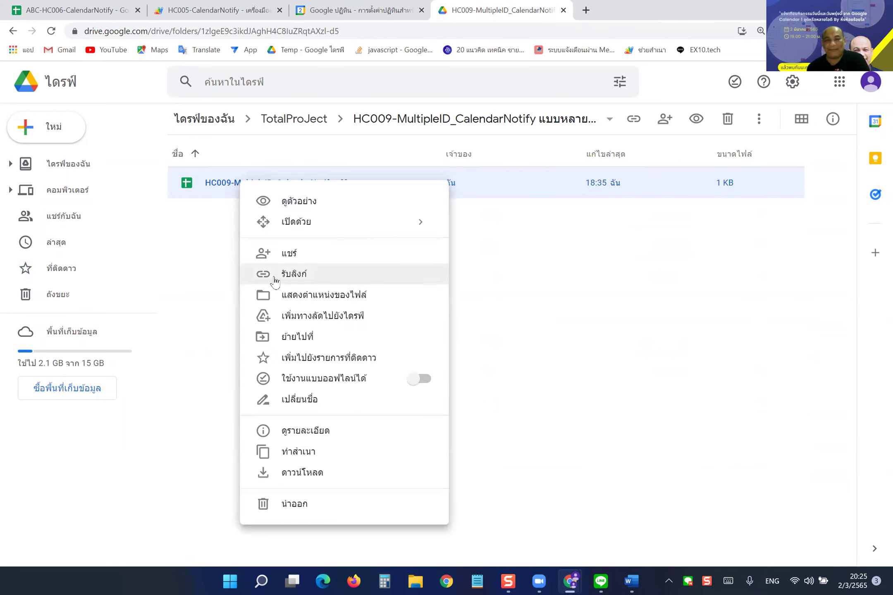
pyautogui.click(290, 273)
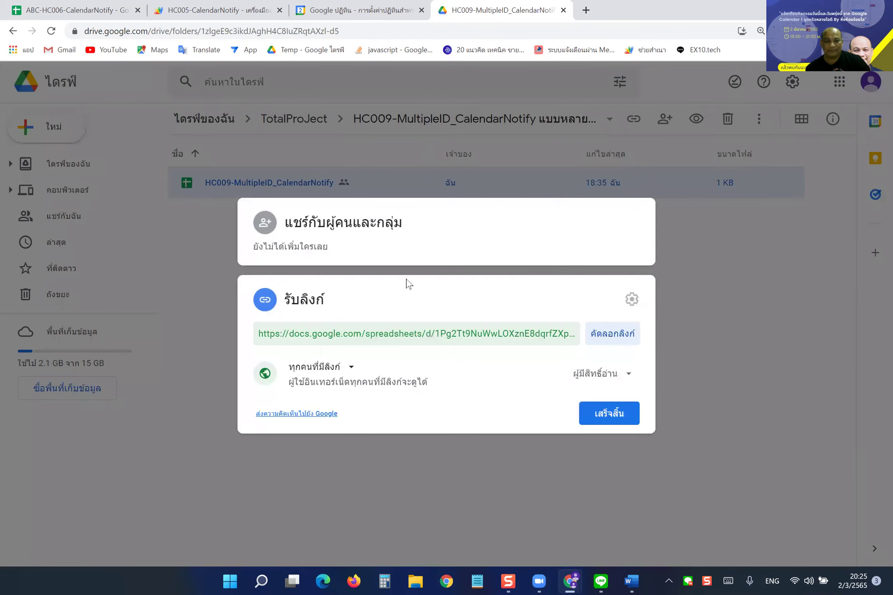
pyautogui.click(606, 335)
pyautogui.click(616, 409)
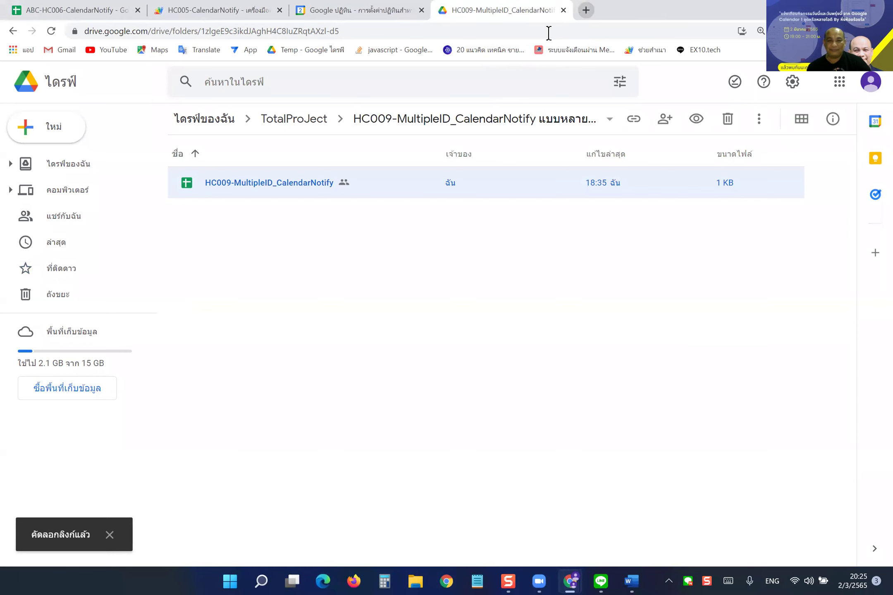
pyautogui.hotkey('ctrl', 't')
pyautogui.hotkey('ctrl', 'v')
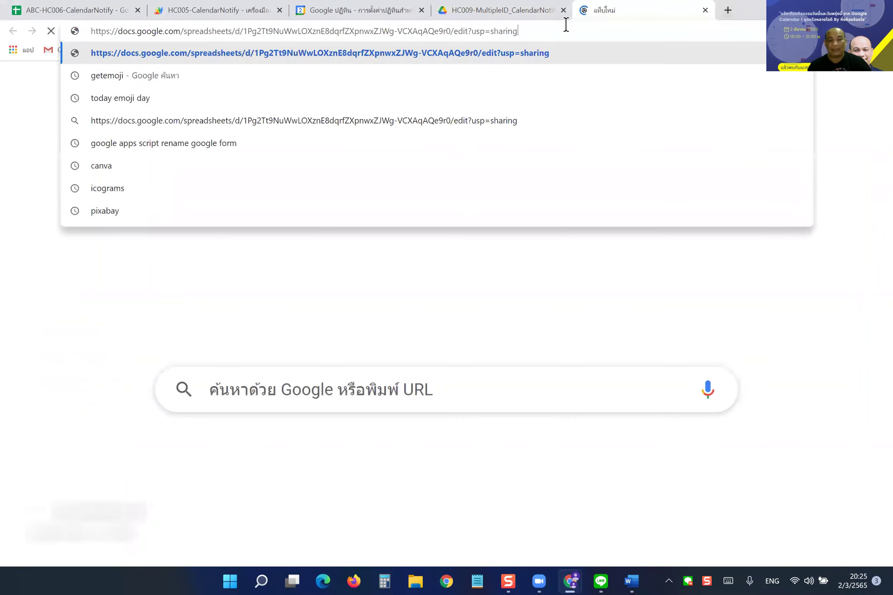
pyautogui.hotkey('shift', 'Left')
pyautogui.hotkey('shift', 'Left')
pyautogui.hotkey('shift', 'Left')
pyautogui.hotkey('shift', 'Left')
pyautogui.hotkey('shift', 'Left')
pyautogui.hotkey('shift', 'Left')
pyautogui.hotkey('shift', 'Left')
pyautogui.hotkey('shift', 'Left')
pyautogui.hotkey('shift', 'Left')
pyautogui.hotkey('shift', 'Left')
pyautogui.hotkey('shift', 'Left')
pyautogui.hotkey('shift', 'Left')
pyautogui.hotkey('shift', 'Left')
pyautogui.hotkey('shift', 'Left')
pyautogui.hotkey('shift', 'Left')
pyautogui.hotkey('shift', 'Left')
pyautogui.hotkey('shift', 'Left')
pyautogui.hotkey('shift', 'Left')
pyautogui.hotkey('shift', 'Left')
pyautogui.hotkey('shift', 'Left')
pyautogui.hotkey('shift', 'Left')
pyautogui.hotkey('shift', 'Left')
pyautogui.hotkey('shift', 'Left')
pyautogui.hotkey('shift', 'Left')
pyautogui.hotkey('shift', 'Left')
pyautogui.hotkey('shift', 'Left')
pyautogui.hotkey('shift', 'Left')
pyautogui.hotkey('shift', 'Left')
pyautogui.hotkey('shift', 'Left')
pyautogui.hotkey('shift', 'Left')
pyautogui.hotkey('shift', 'Left')
pyautogui.hotkey('shift', 'Left')
# Replace 'edit?usp=sharing' with 'copy' in the URL and make a copy of HC009-MultipleID_CalendarNotify.
pyautogui.hotkey('shift', 'Right')
pyautogui.hotkey('shift', 'Right')
pyautogui.hotkey('shift', 'Right')
pyautogui.hotkey('shift', 'Right')
pyautogui.hotkey('shift', 'Right')
pyautogui.hotkey('shift', 'Right')
pyautogui.hotkey('shift', 'Right')
pyautogui.hotkey('shift', 'Right')
pyautogui.hotkey('shift', 'Right')
pyautogui.hotkey('shift', 'Right')
pyautogui.hotkey('shift', 'Right')
pyautogui.hotkey('shift', 'Right')
pyautogui.hotkey('shift', 'Right')
pyautogui.hotkey('shift', 'Right')
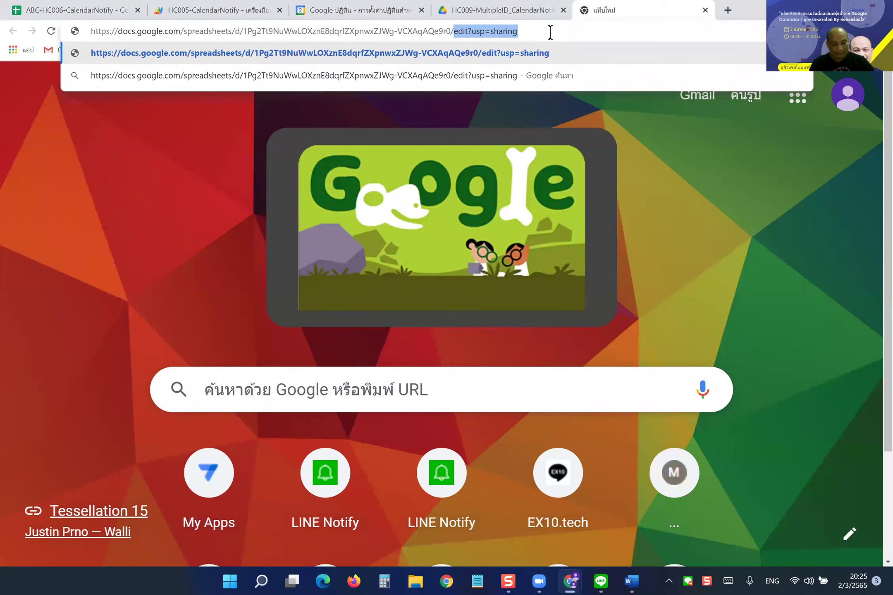
pyautogui.write('copy')
pyautogui.press('Return')
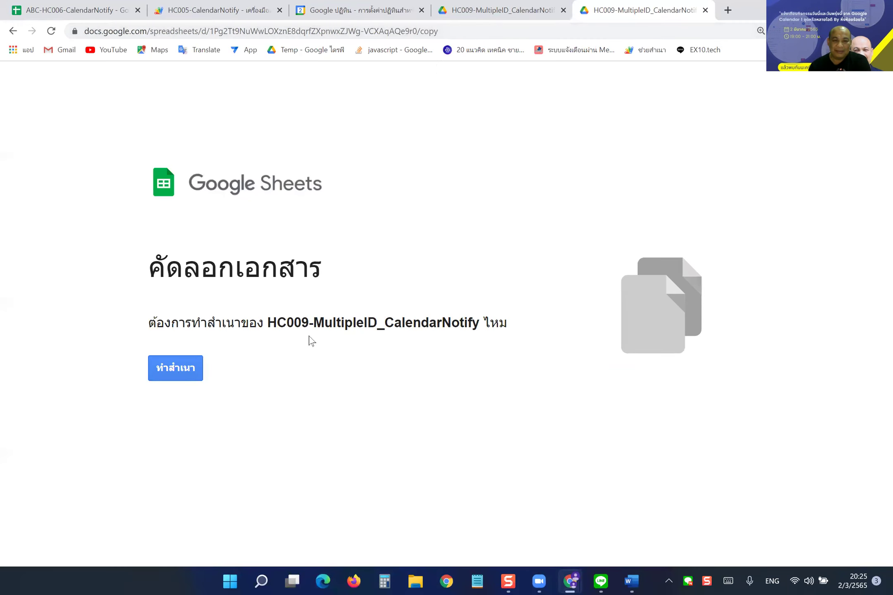
pyautogui.click(175, 375)
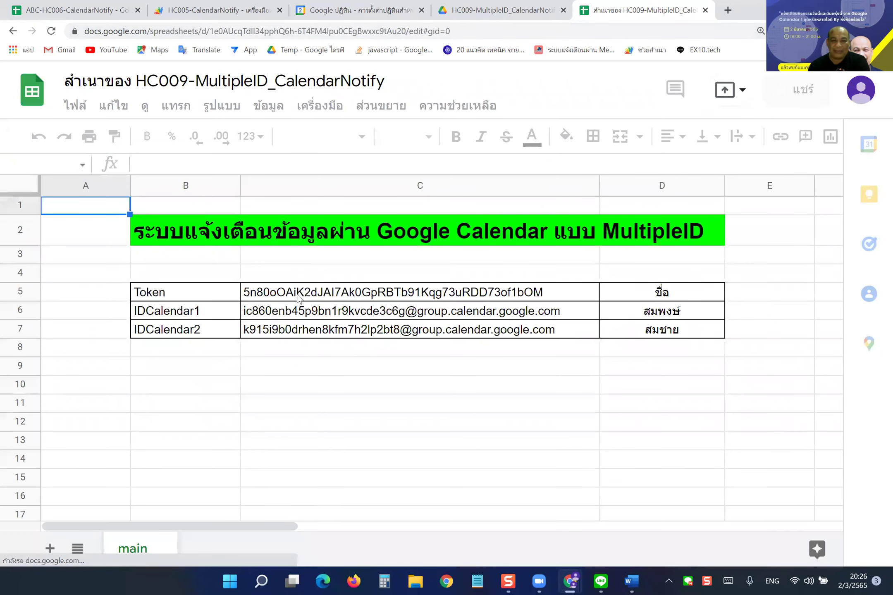
pyautogui.click(298, 294)
# Copy the ABC-HC006 calendar ID from C4, clear the copy's old IDs, and paste it into C6.
pyautogui.click(78, 10)
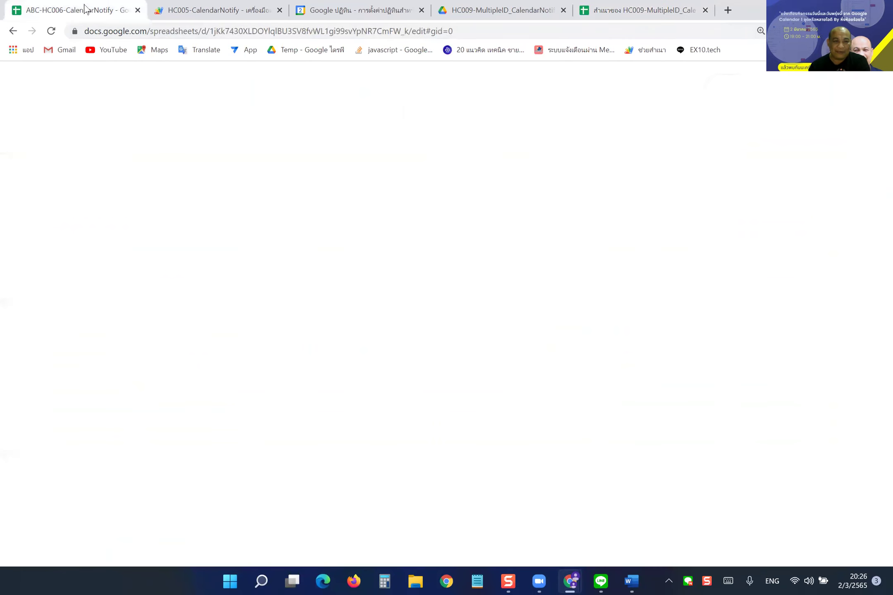
pyautogui.click(282, 333)
pyautogui.click(255, 281)
pyautogui.moveTo(255, 281)
pyautogui.hotkey('ctrl', 'c')
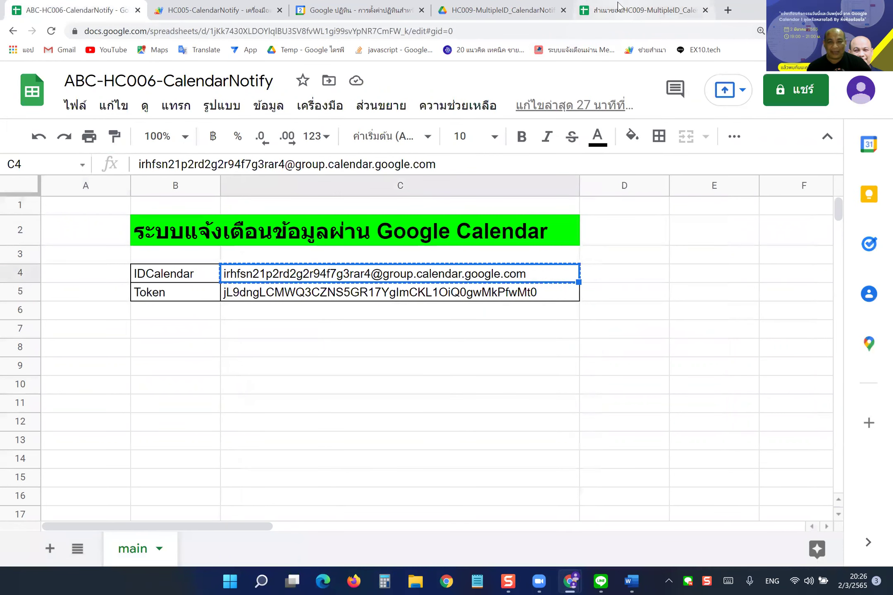
pyautogui.click(619, 4)
pyautogui.click(353, 407)
pyautogui.click(322, 314)
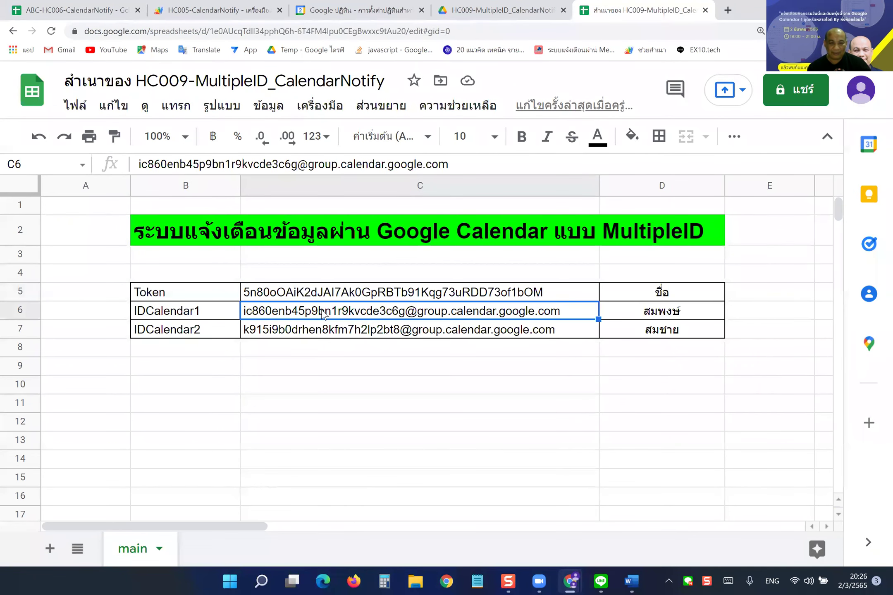
pyautogui.moveTo(322, 314); pyautogui.dragTo(322, 348)
pyautogui.press('Delete')
pyautogui.press('Up')
pyautogui.click(323, 314)
pyautogui.hotkey('ctrl', 'v')
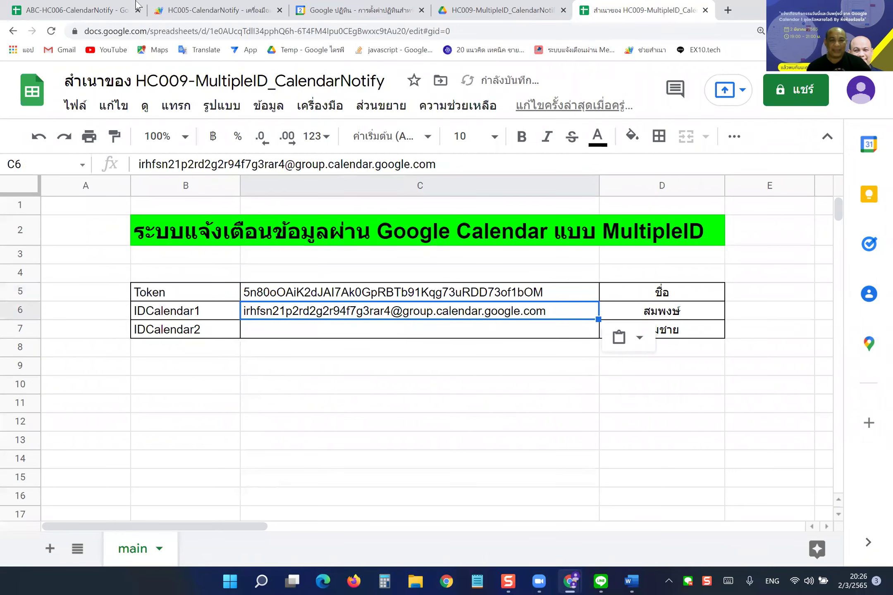
# Copy the ABC-HC006 token from C5 and paste it over the copy's Token cell C5.
pyautogui.click(92, 9)
pyautogui.click(279, 365)
pyautogui.click(259, 298)
pyautogui.hotkey('ctrl', 'c')
pyautogui.click(615, 16)
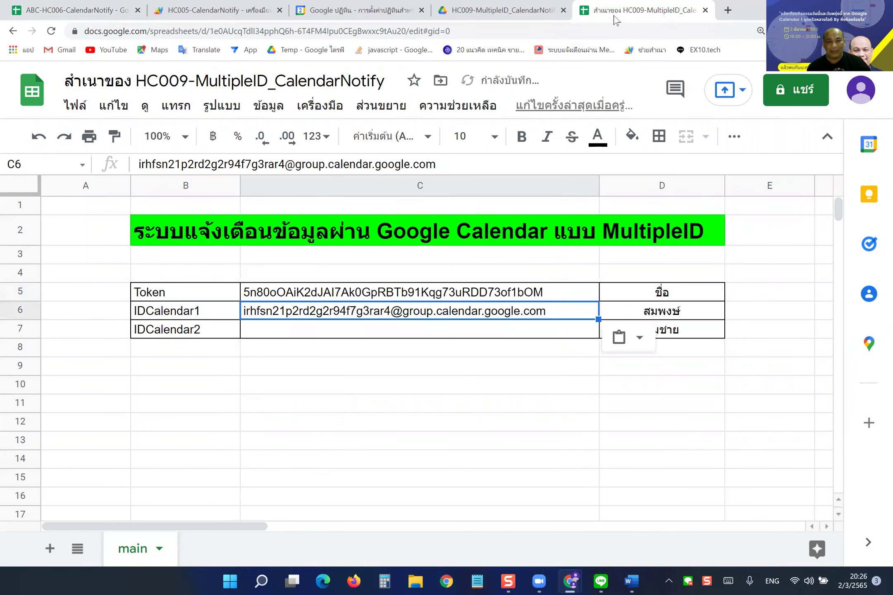
pyautogui.click(339, 335)
pyautogui.press('Up')
pyautogui.press('Up')
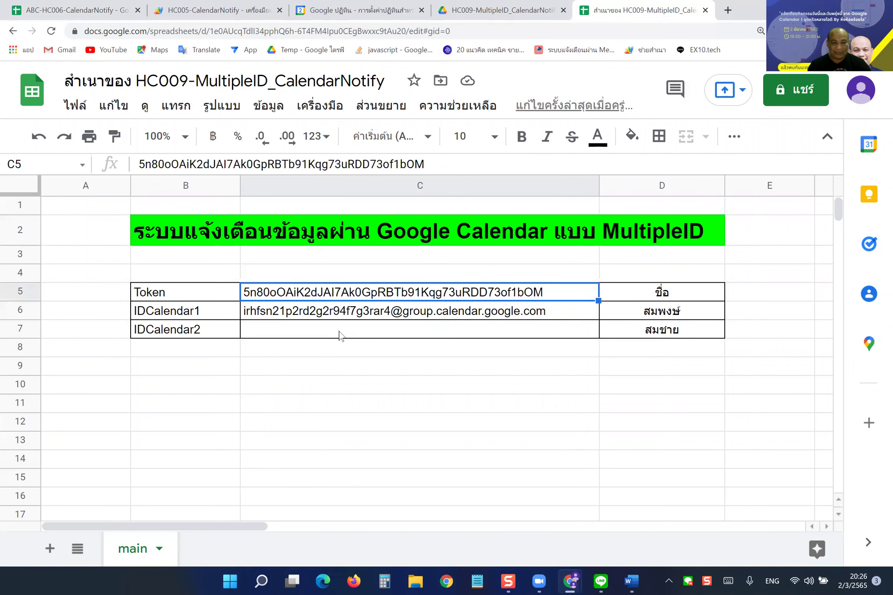
pyautogui.press('Delete')
pyautogui.hotkey('ctrl', 'v')
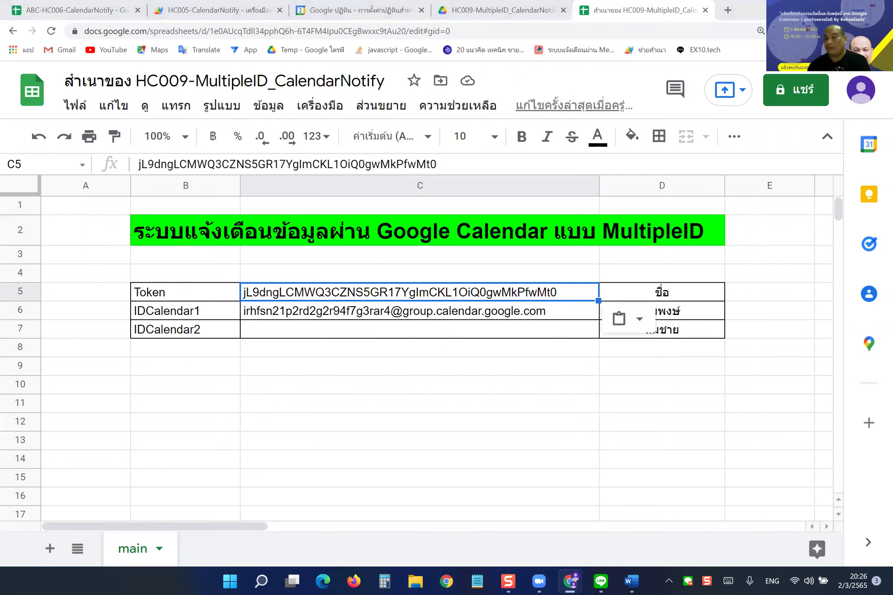
pyautogui.click(404, 382)
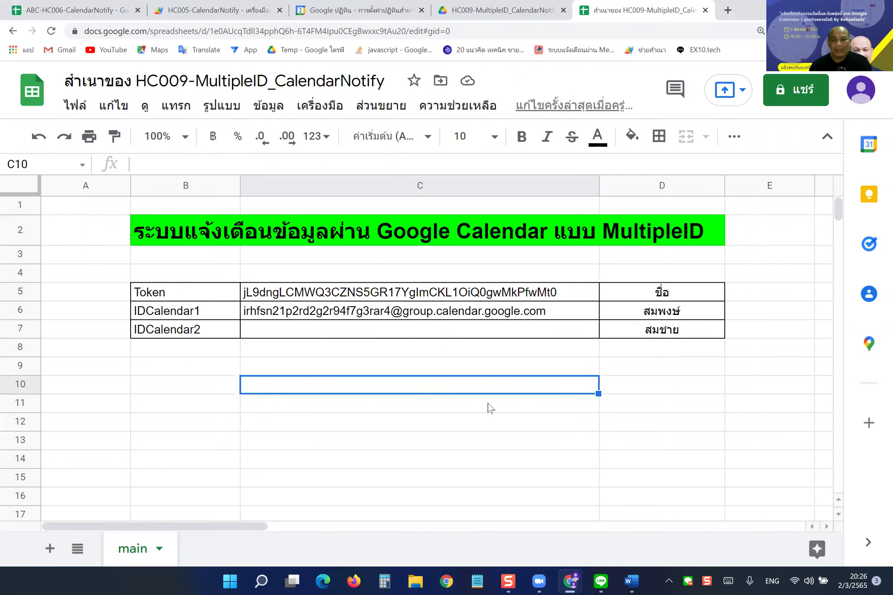
# Review the copy's names and the calendar settings, then close the Calendar, ABC-HC006 and Apps Script tabs.
pyautogui.click(658, 318)
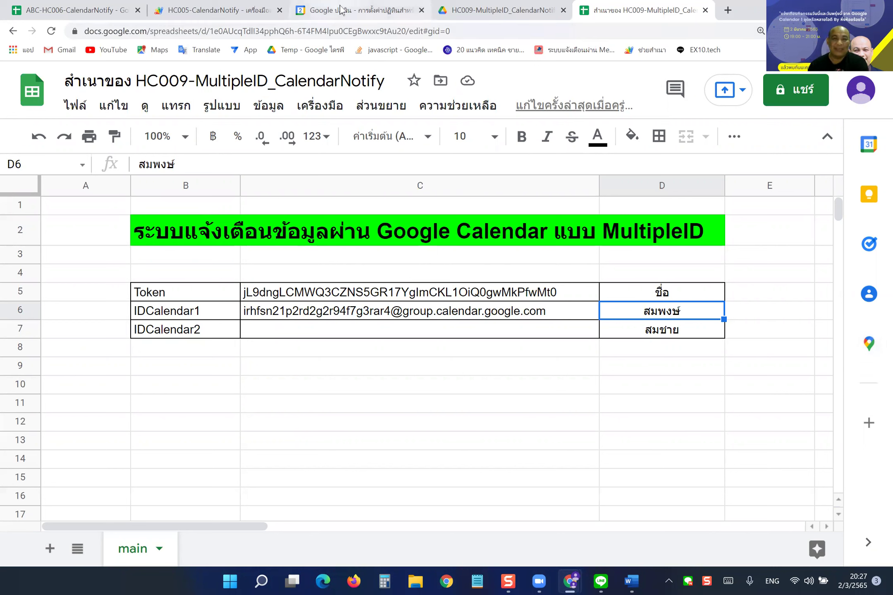
pyautogui.click(279, 333)
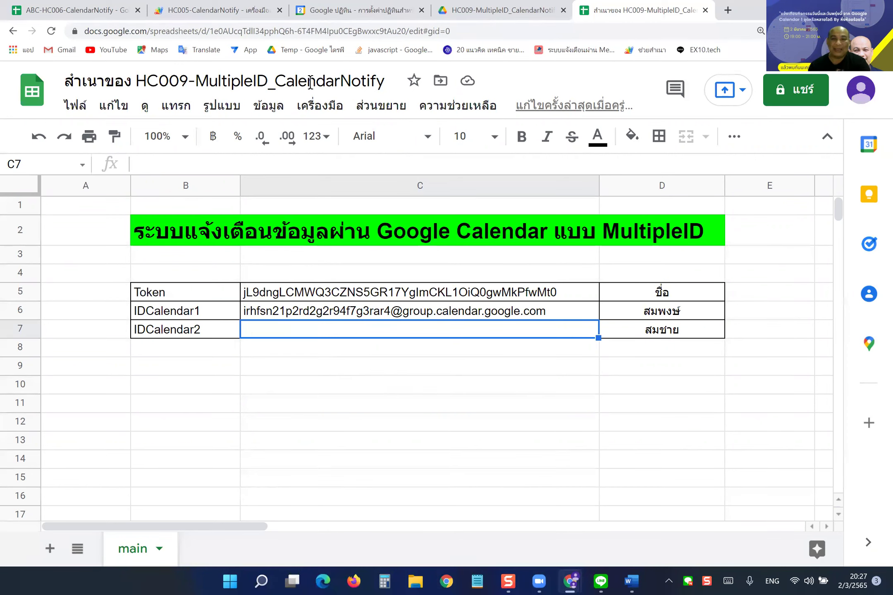
pyautogui.click(338, 9)
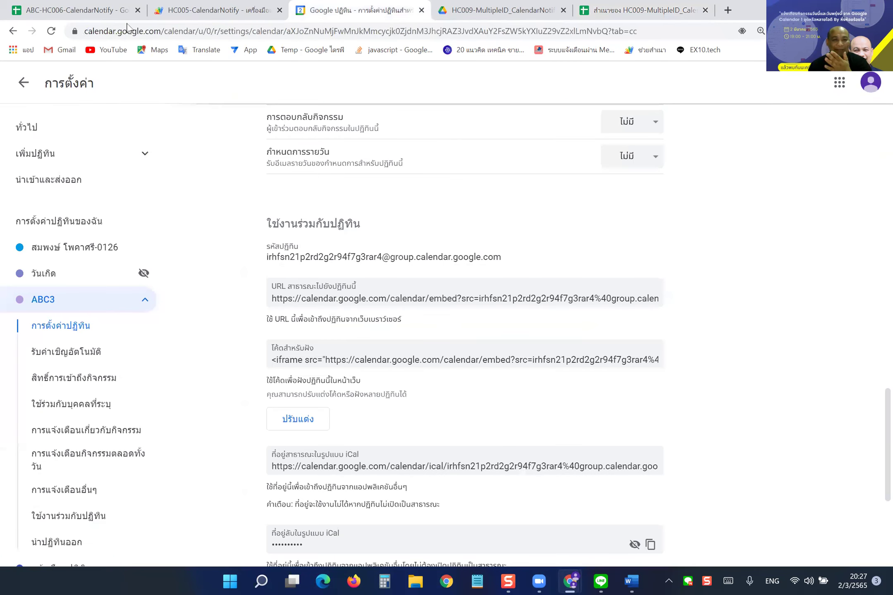
pyautogui.click(138, 12)
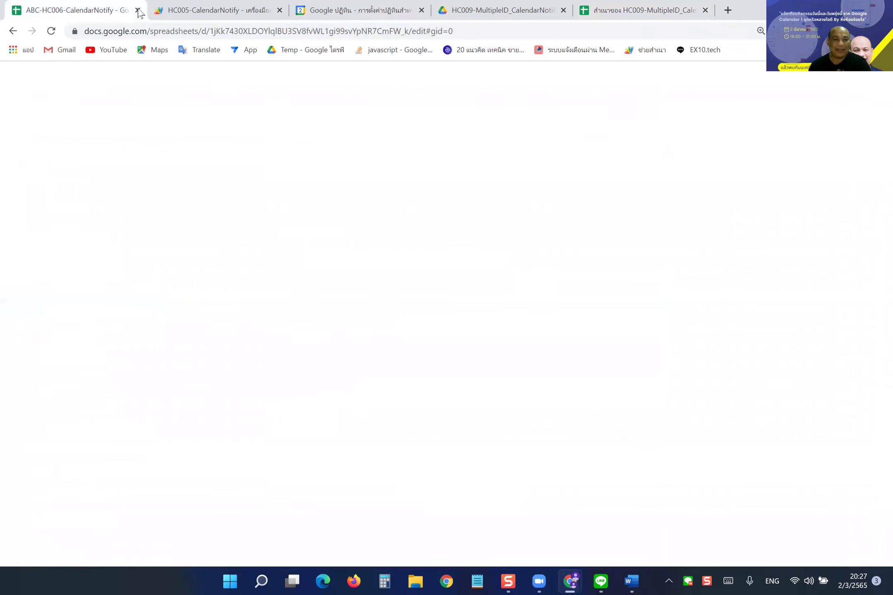
pyautogui.click(305, 12)
pyautogui.hotkey('ctrl', 'w')
pyautogui.hotkey('ctrl', 'w')
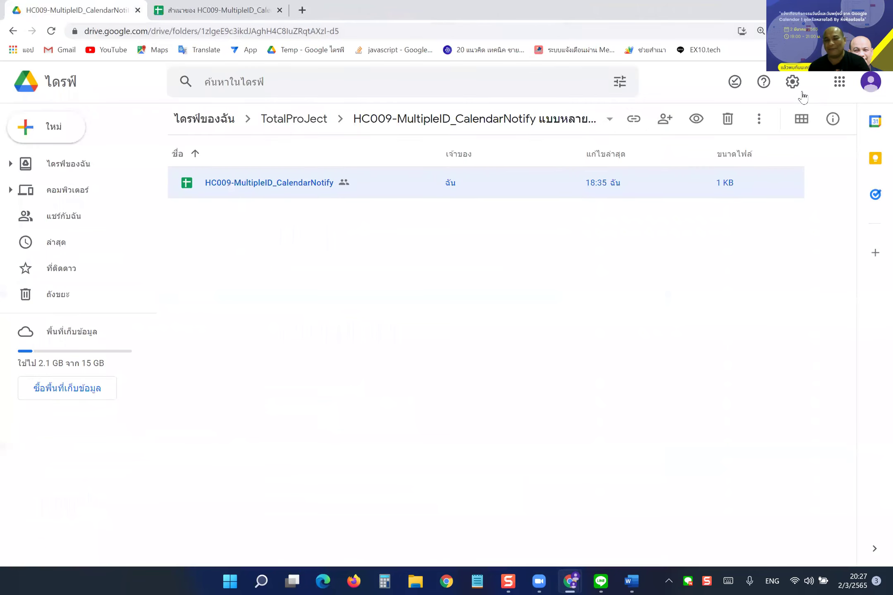
# Open Google Calendar from the apps grid and compare its calendar list with the names in D6 and D7.
pyautogui.hotkey('ctrl', 't')
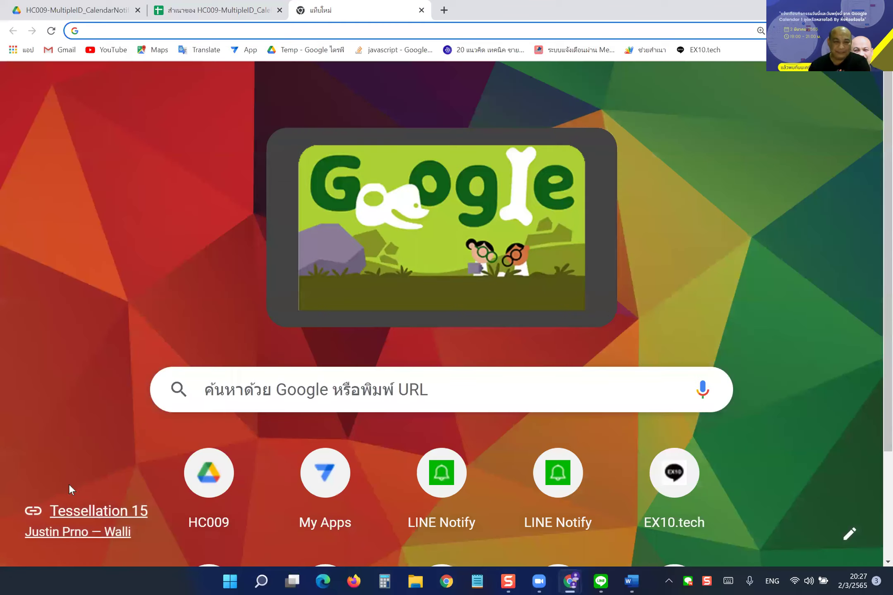
pyautogui.click(795, 94)
pyautogui.click(609, 306)
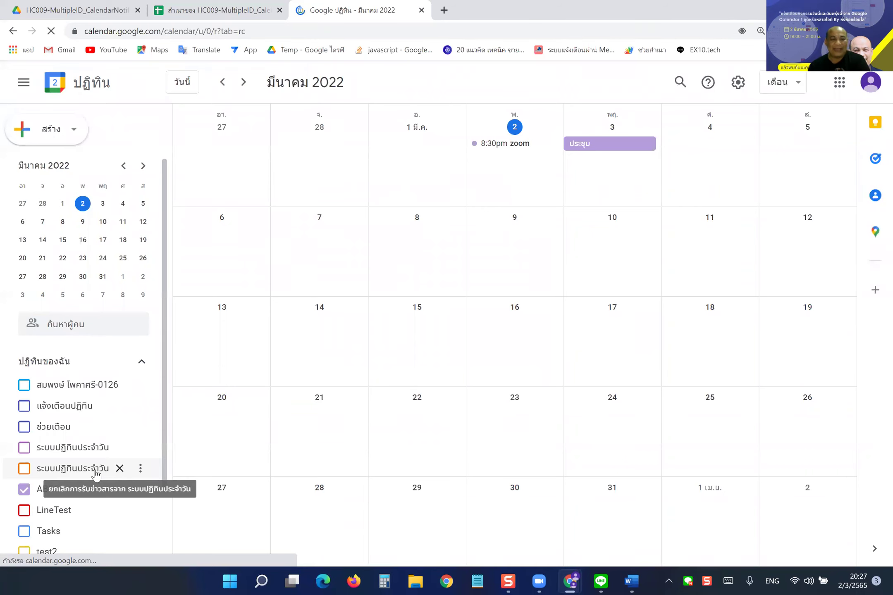
pyautogui.scroll(-2, 83, 438)
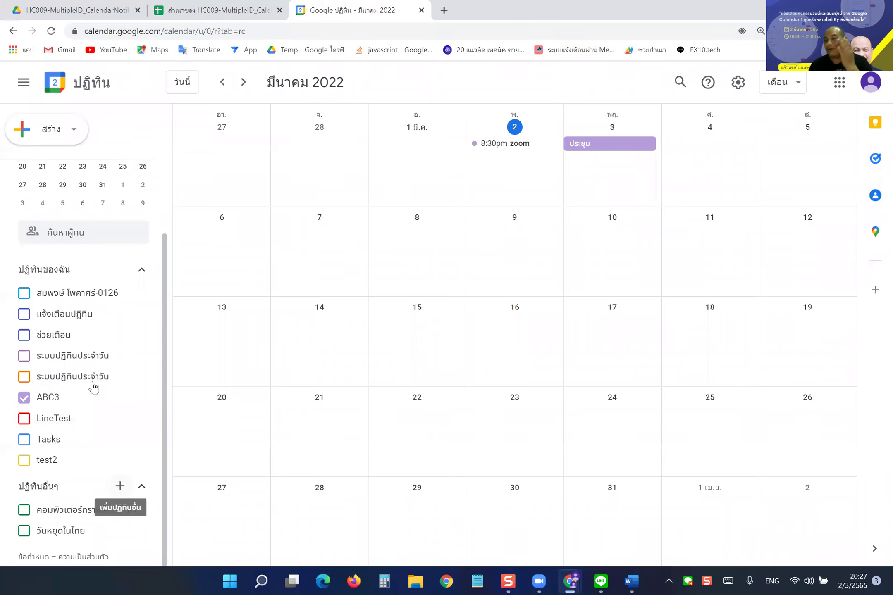
pyautogui.hotkey('ctrl', 'pageup')
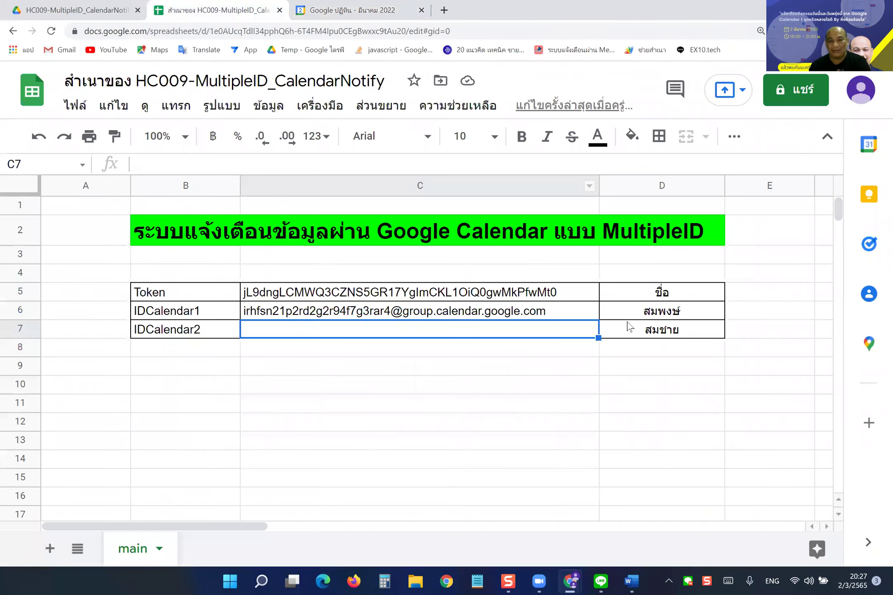
pyautogui.click(630, 317)
pyautogui.click(630, 328)
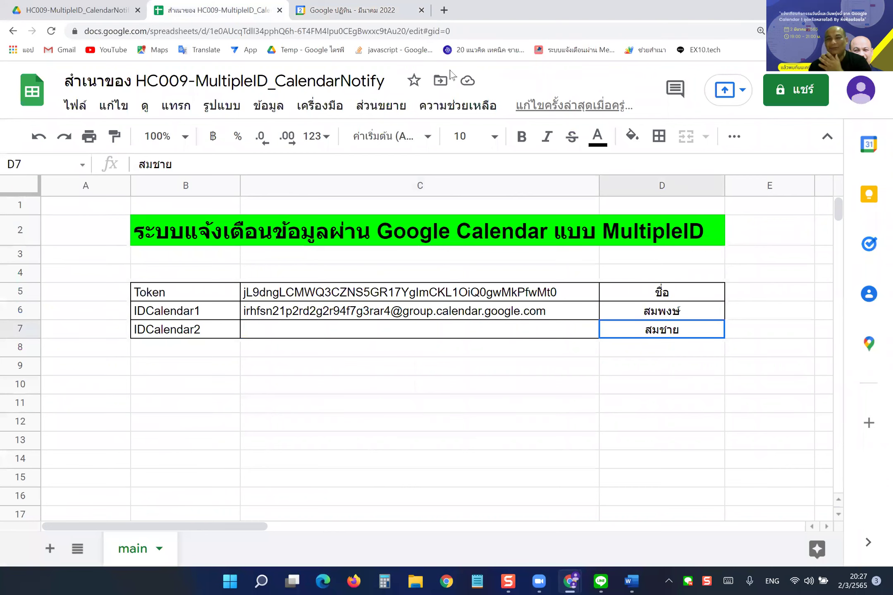
pyautogui.click(374, 5)
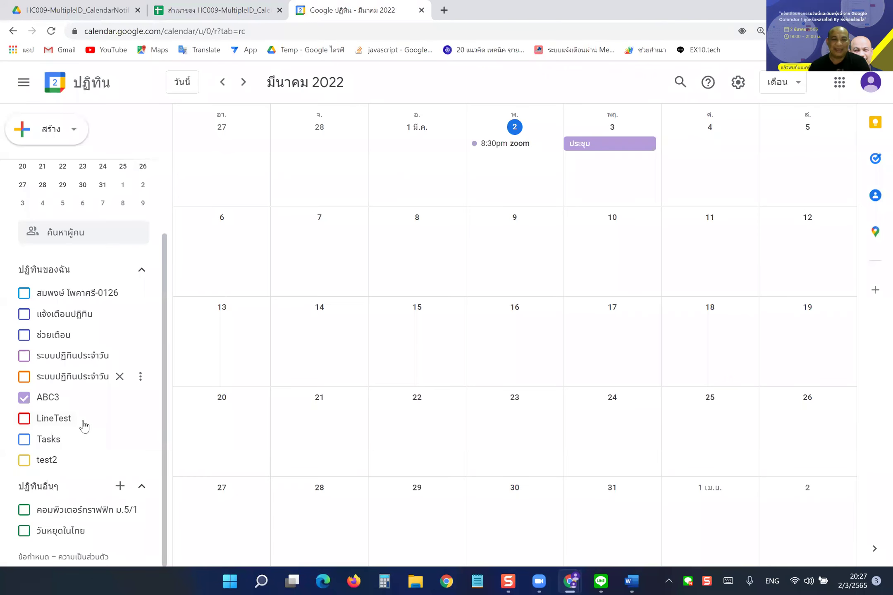
# Add a new calendar named ABC4 under Other calendars, then return to the month view.
pyautogui.click(120, 487)
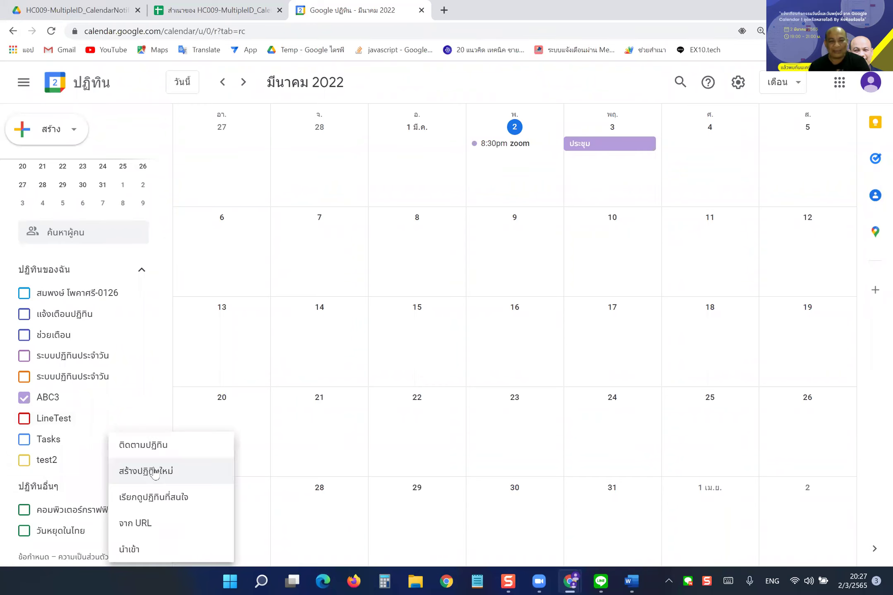
pyautogui.click(160, 474)
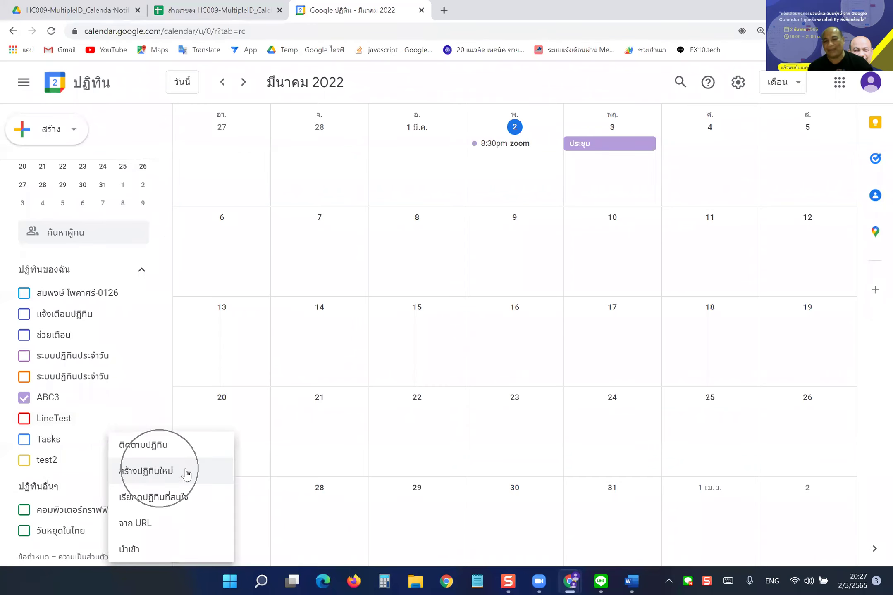
pyautogui.write('A')
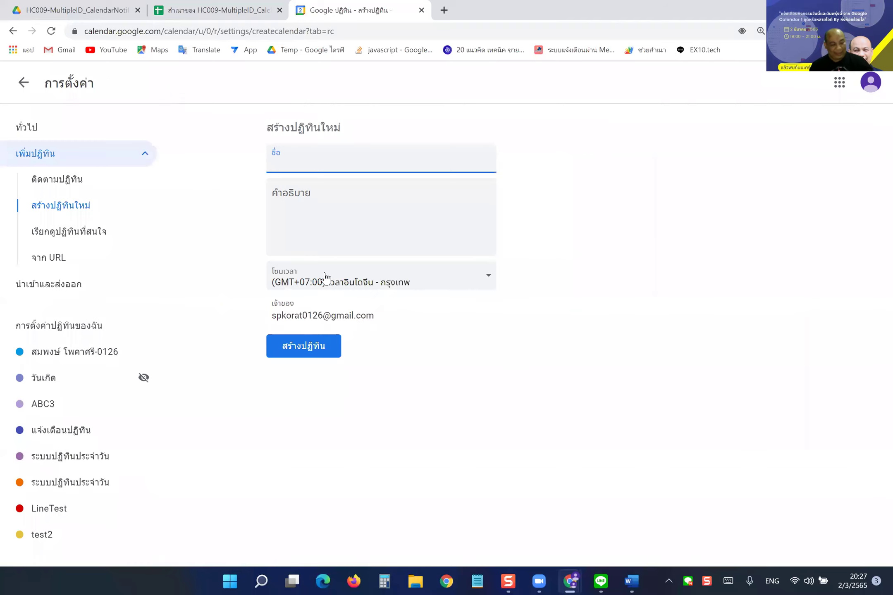
pyautogui.write('BC4')
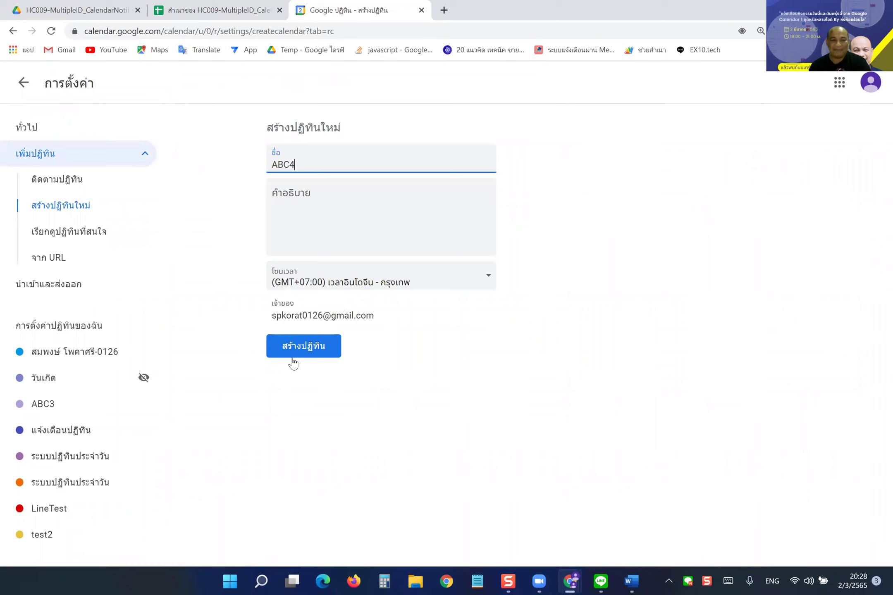
pyautogui.click(310, 358)
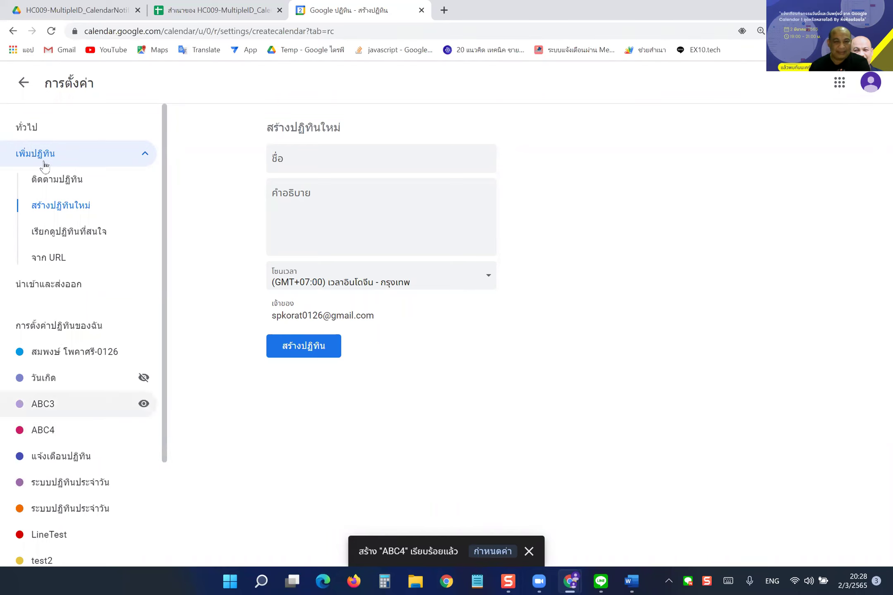
pyautogui.click(22, 87)
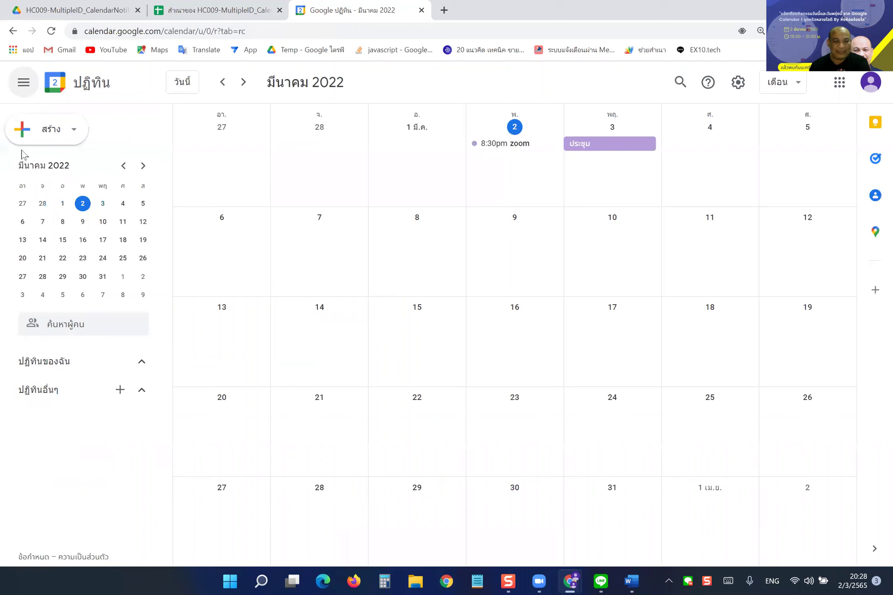
# Toggle the ABC3 and ABC4 checkboxes, leaving ABC3 hidden and ABC4 shown.
pyautogui.scroll(-3, 94, 463)
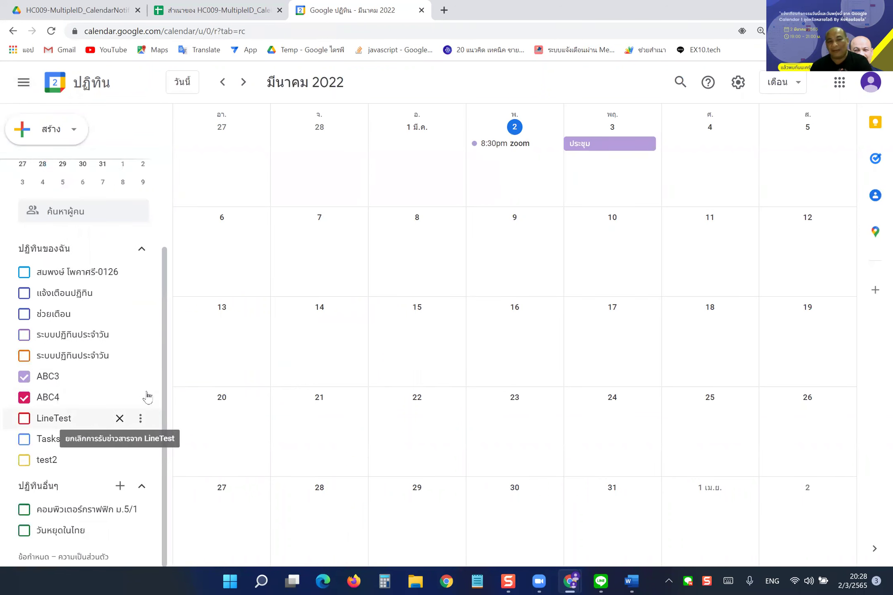
pyautogui.scroll(-1, 403, 257)
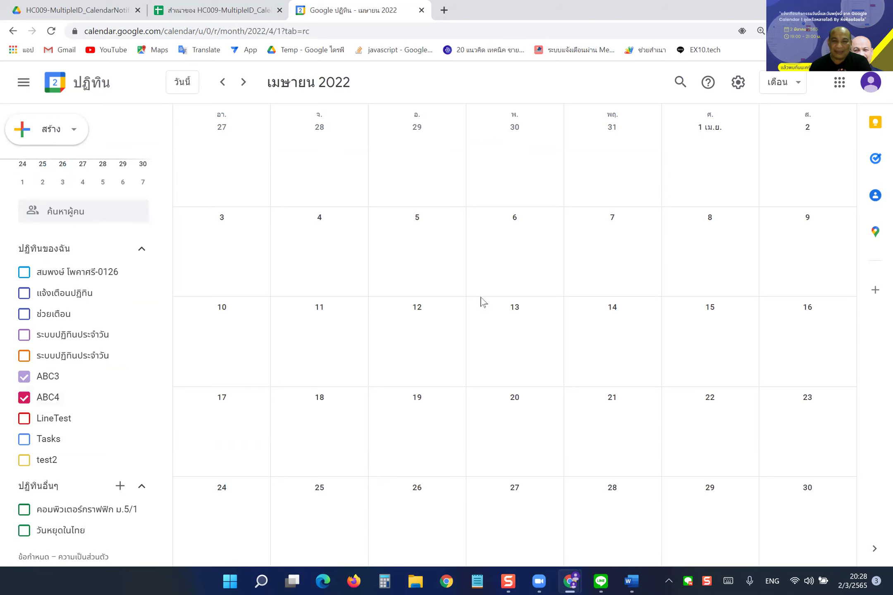
pyautogui.scroll(1, 475, 273)
pyautogui.scroll(1, 507, 240)
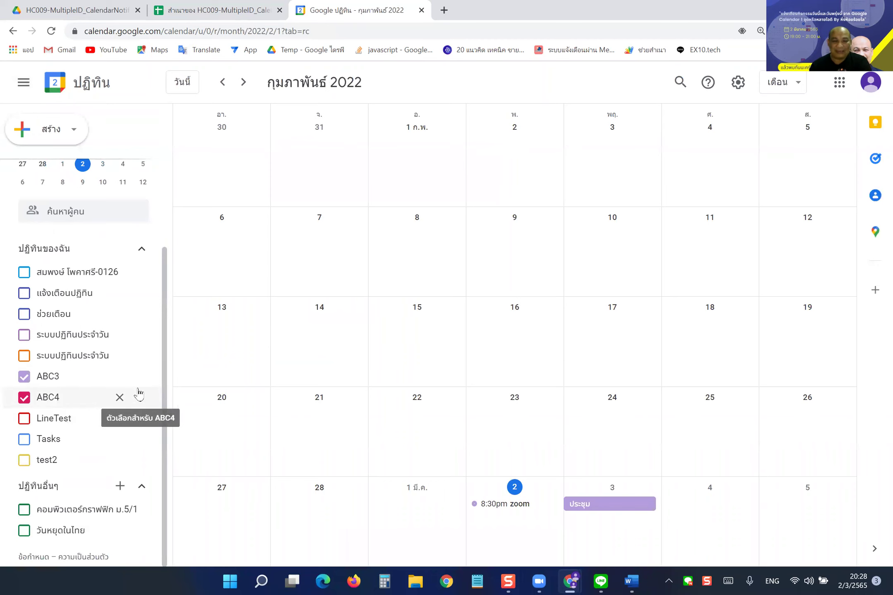
pyautogui.click(24, 377)
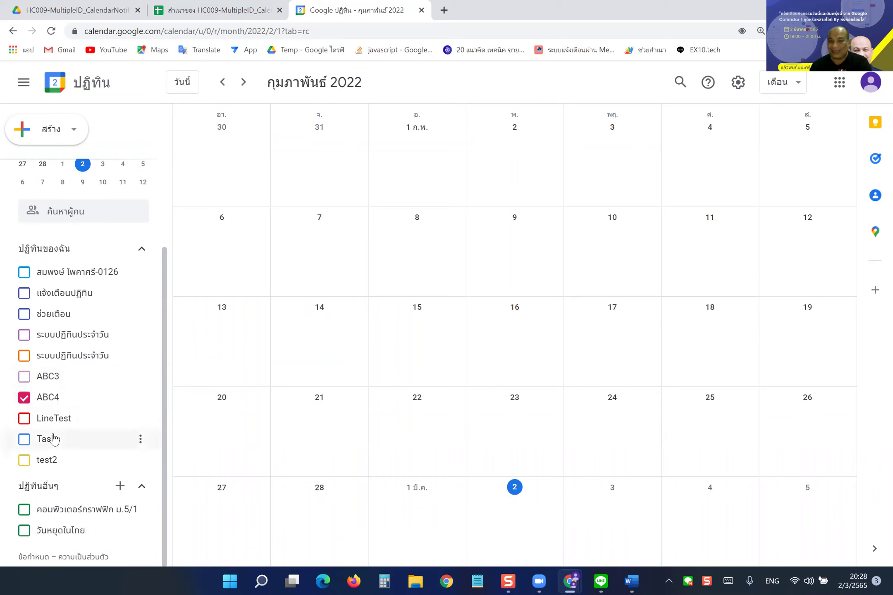
pyautogui.click(24, 376)
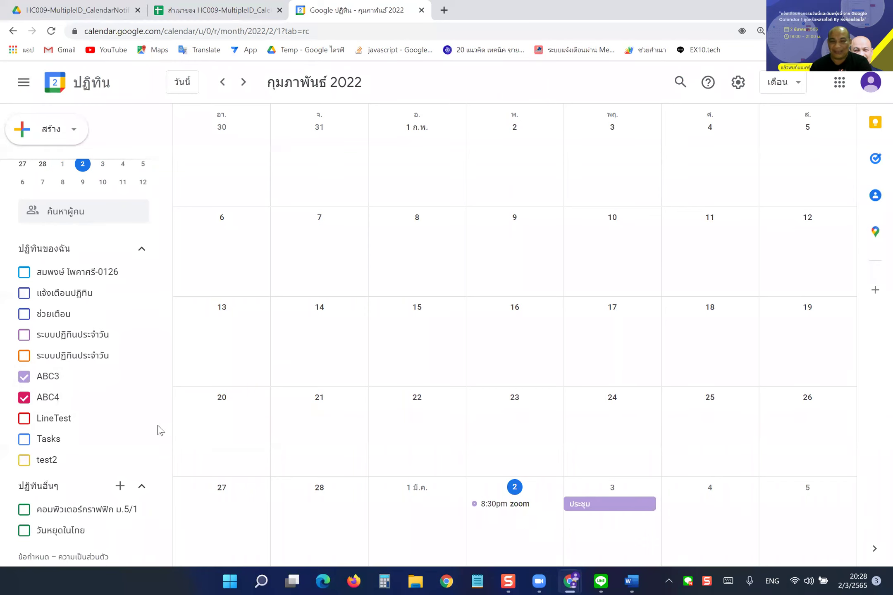
pyautogui.click(25, 399)
pyautogui.click(26, 394)
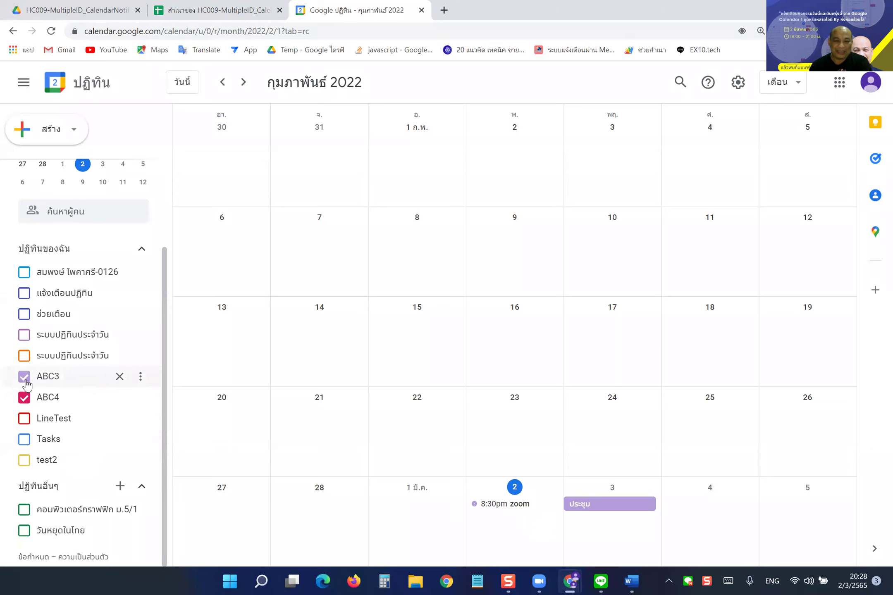
pyautogui.click(25, 378)
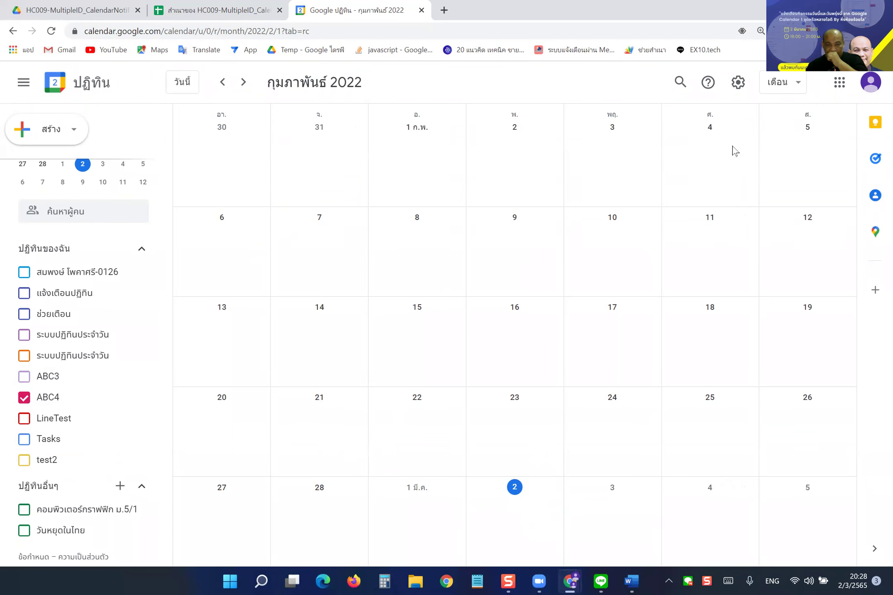
# Keep month view, advance to March 2022, and start a new event on March 2.
pyautogui.click(777, 84)
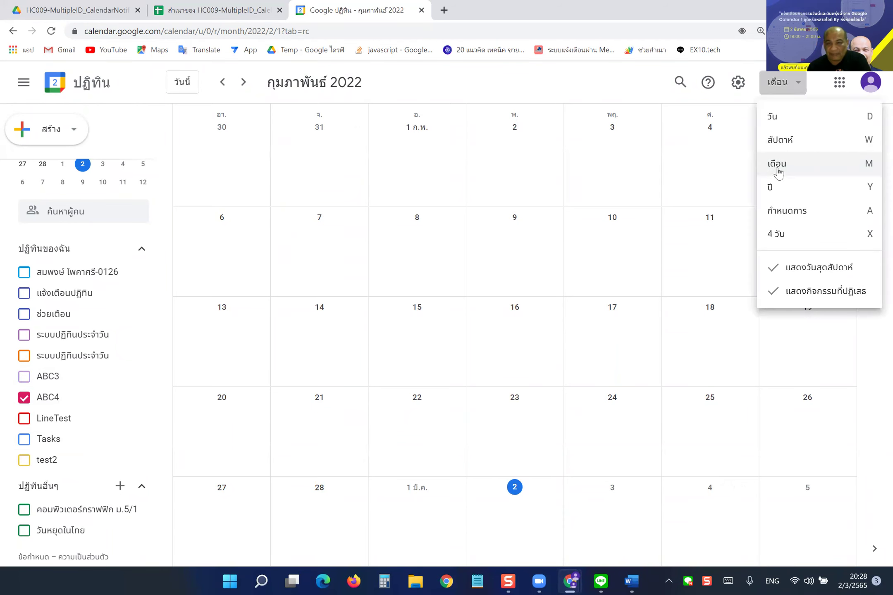
pyautogui.click(693, 178)
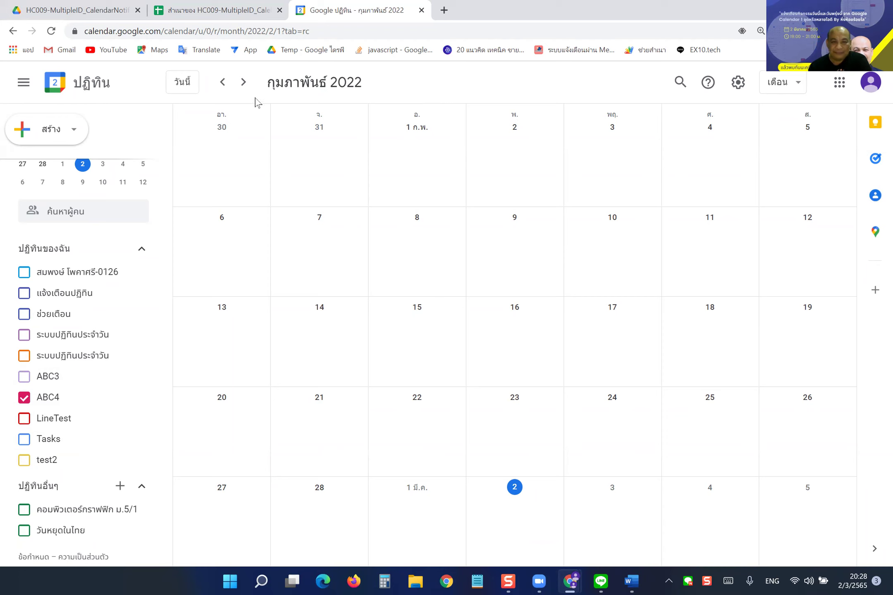
pyautogui.click(243, 82)
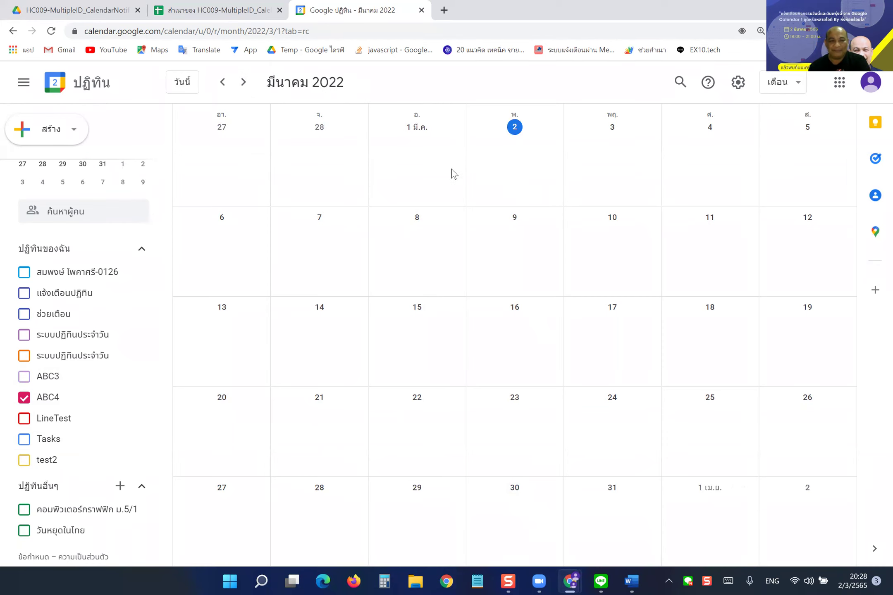
pyautogui.click(519, 182)
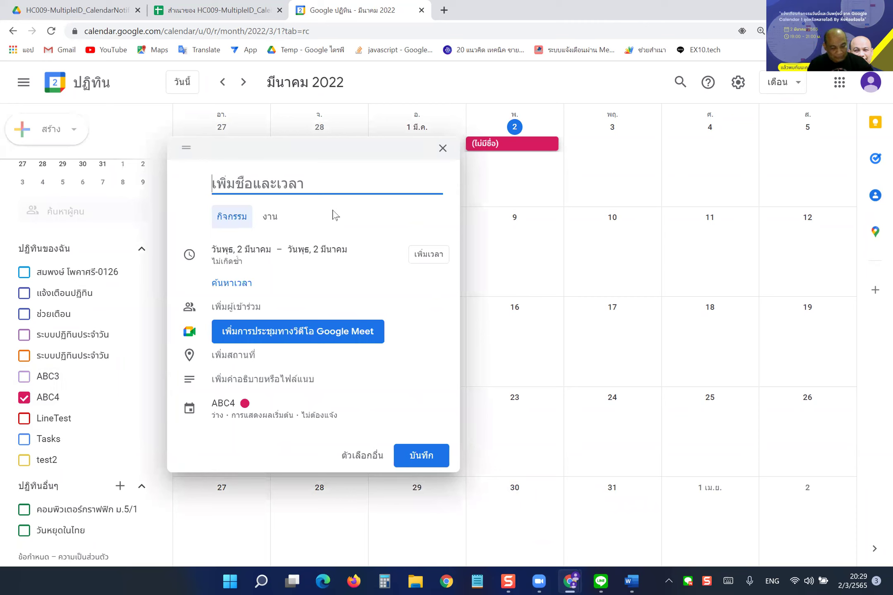
# Title the March 2 event สอบวันที่2, set its location to วัดไร่ขิง, and save it.
pyautogui.write('mflv[')
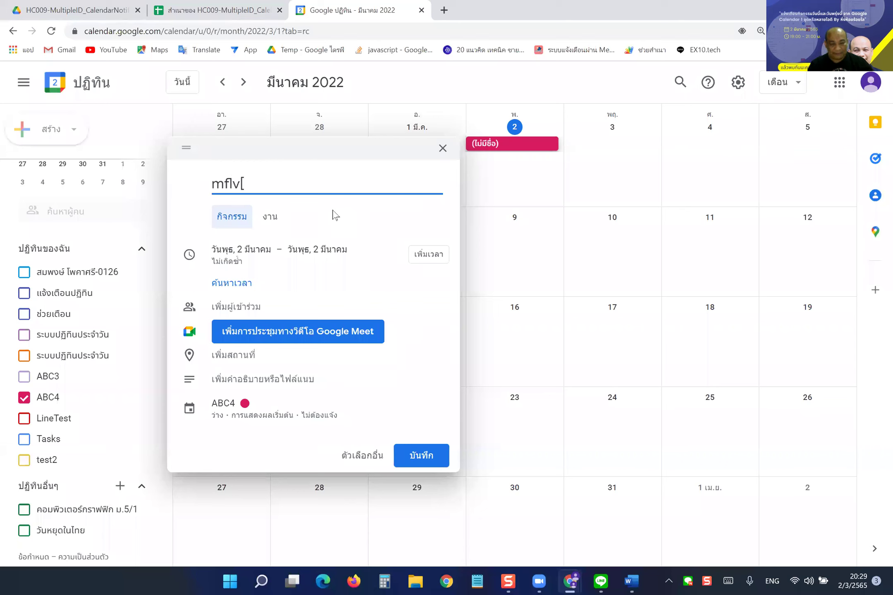
pyautogui.hotkey('ctrl', 'a')
pyautogui.write('สอบวันที')
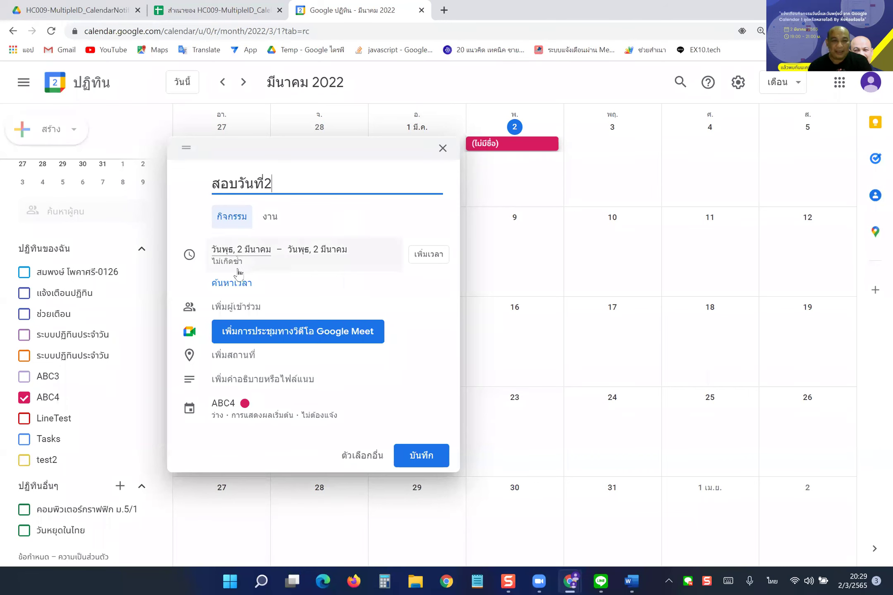
pyautogui.click(225, 265)
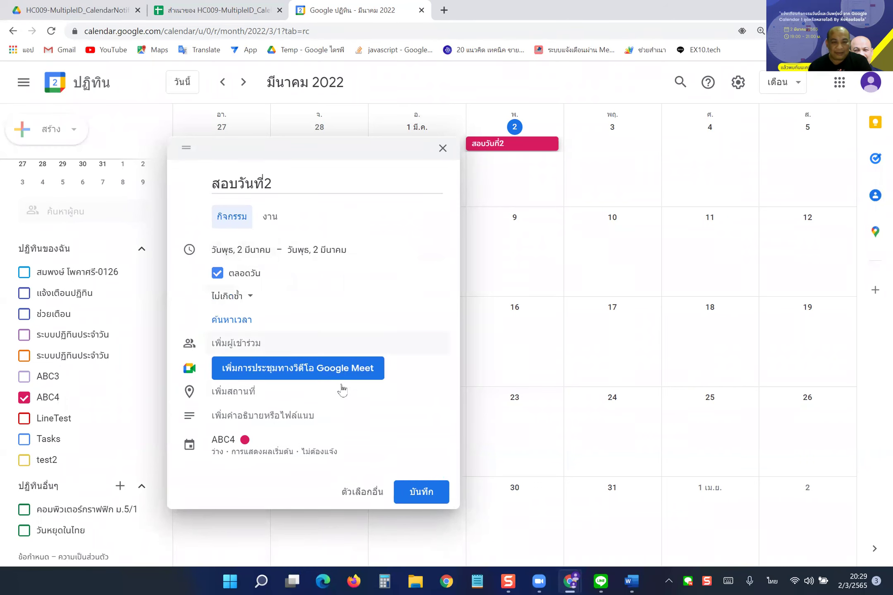
pyautogui.click(228, 393)
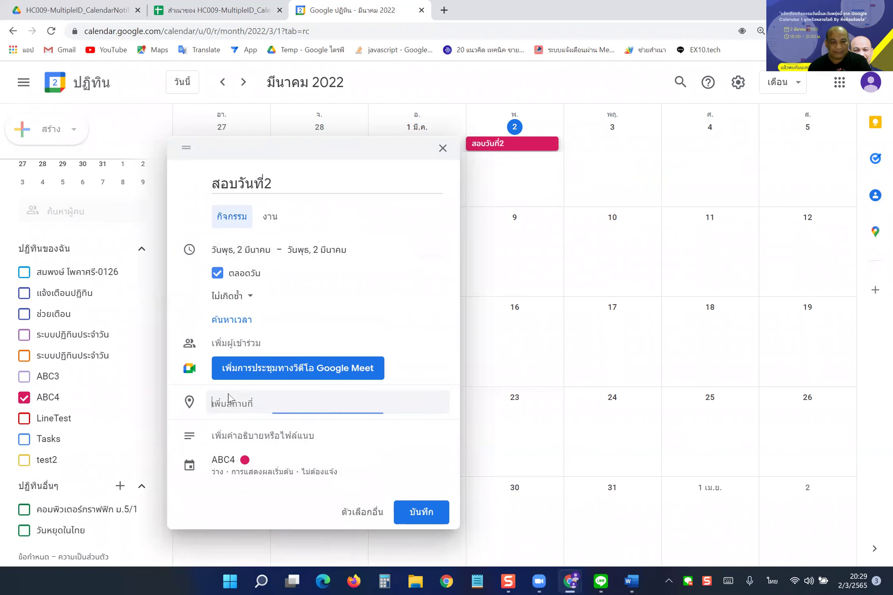
pyautogui.write('วัด')
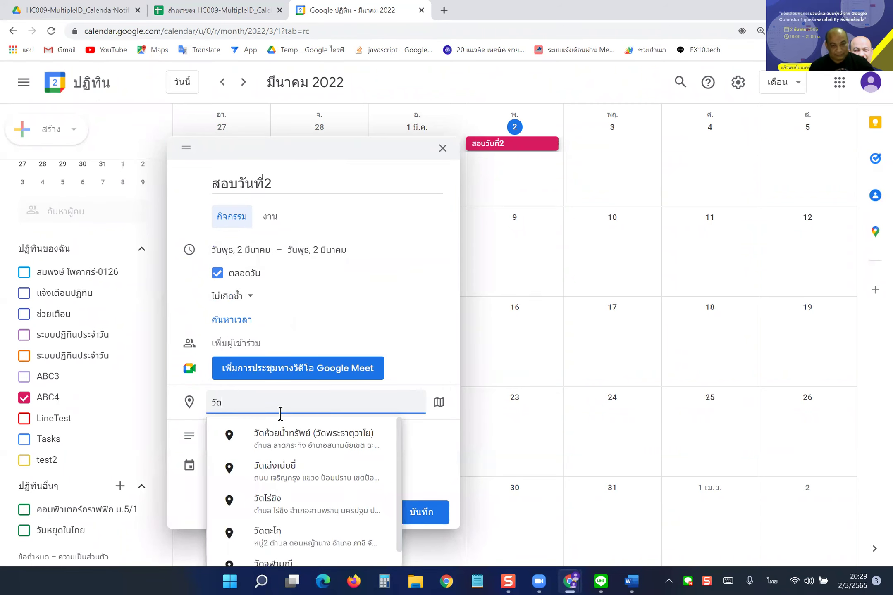
pyautogui.click(306, 502)
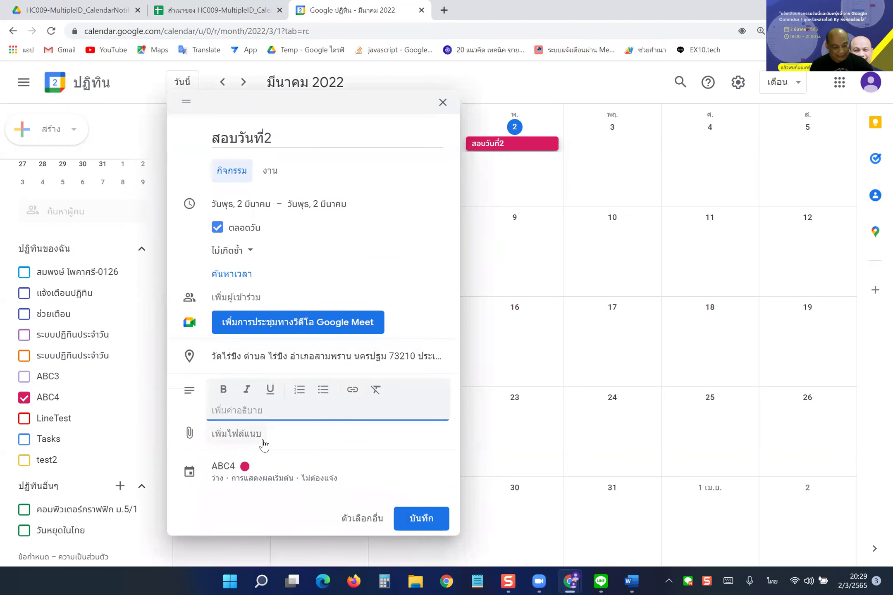
pyautogui.write('ไ')
pyautogui.press('BackSpace')
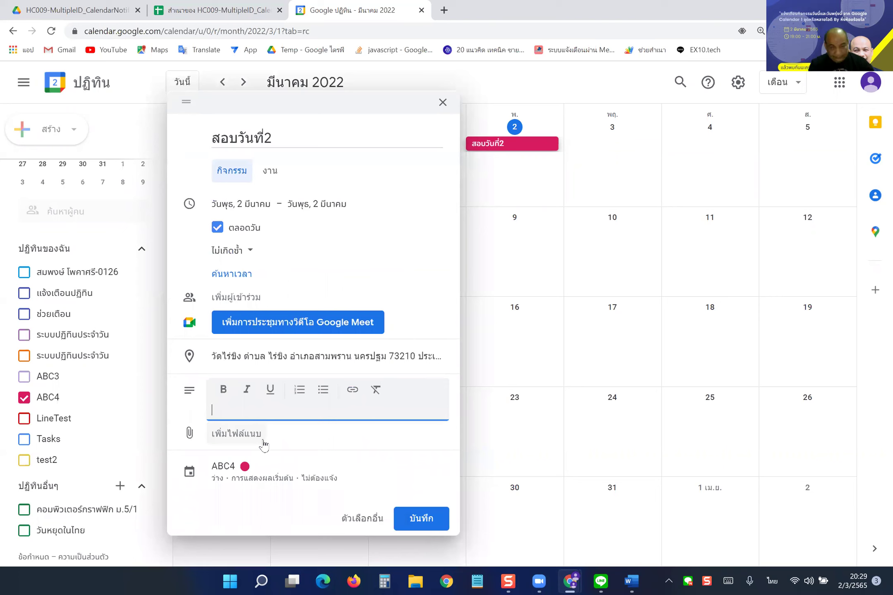
pyautogui.write('บ')
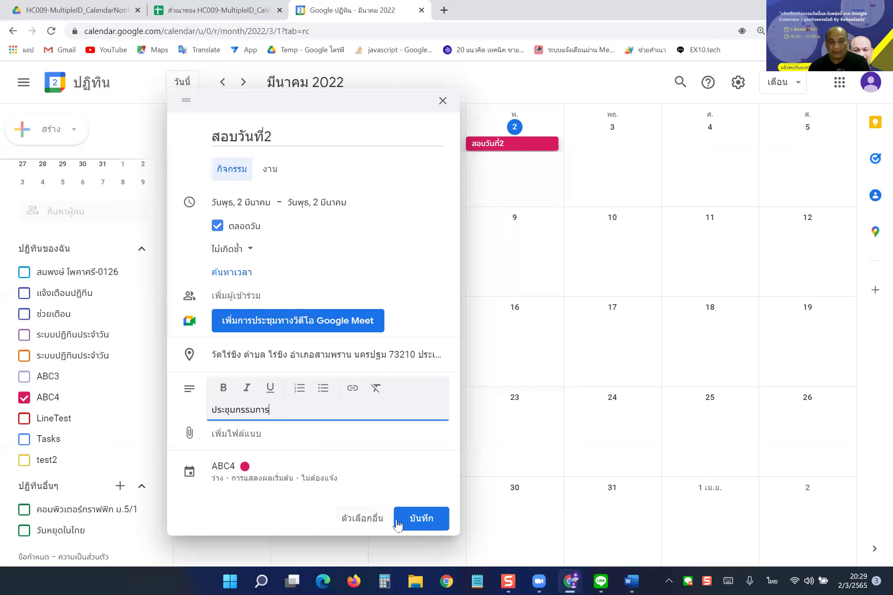
pyautogui.click(421, 522)
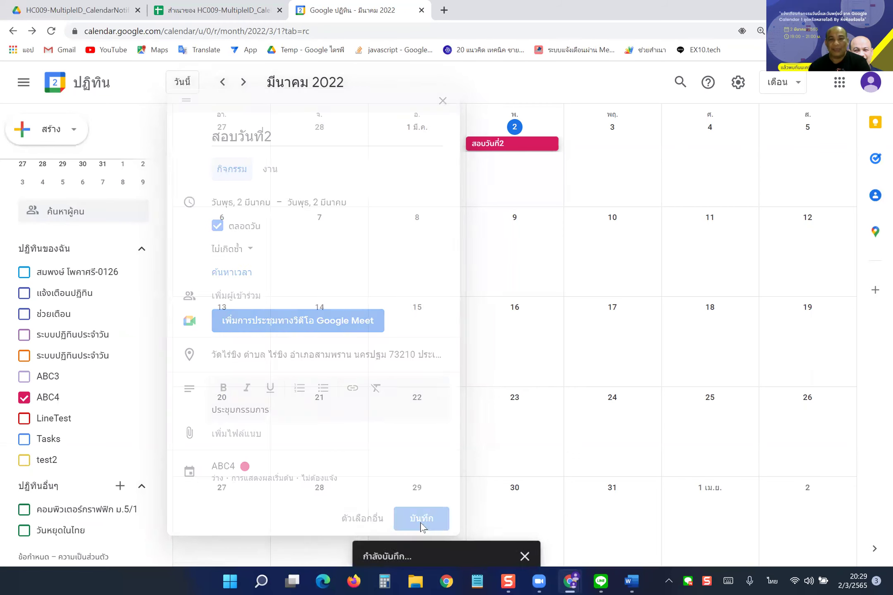
# Create a 3 March event ประชุมเจ้าอาวาส at วัดหนองกราด with description งานขาวดำ.
pyautogui.click(619, 173)
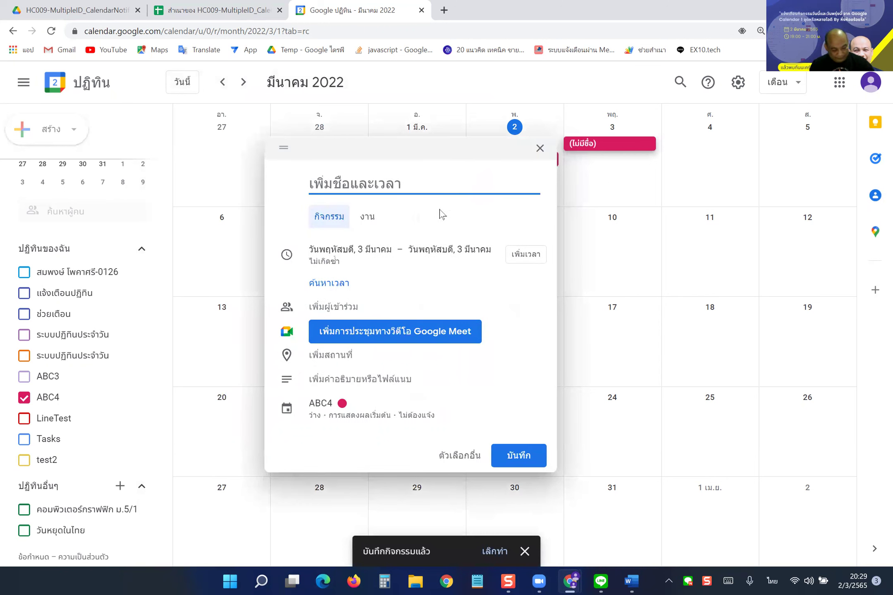
pyautogui.write('ประชุ')
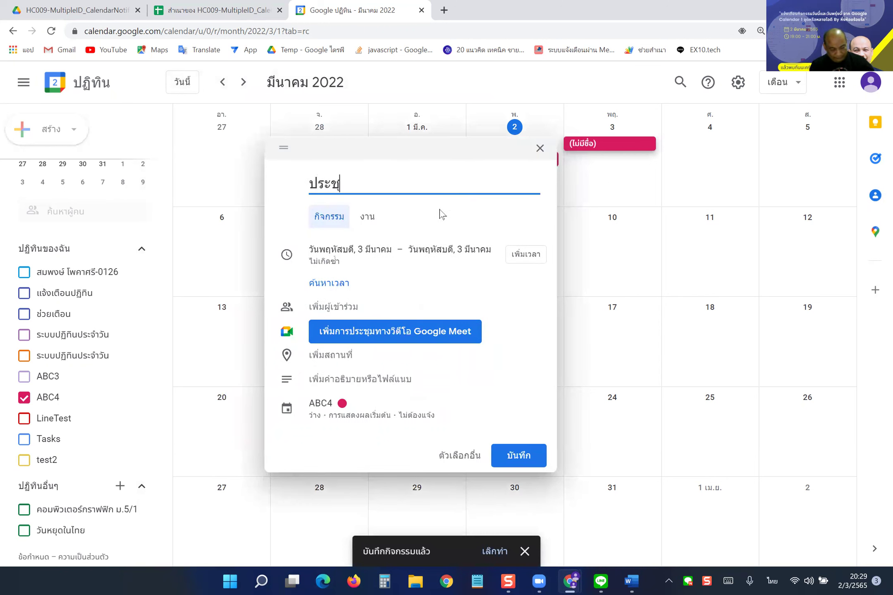
pyautogui.write('มเจ้าอาวาสน')
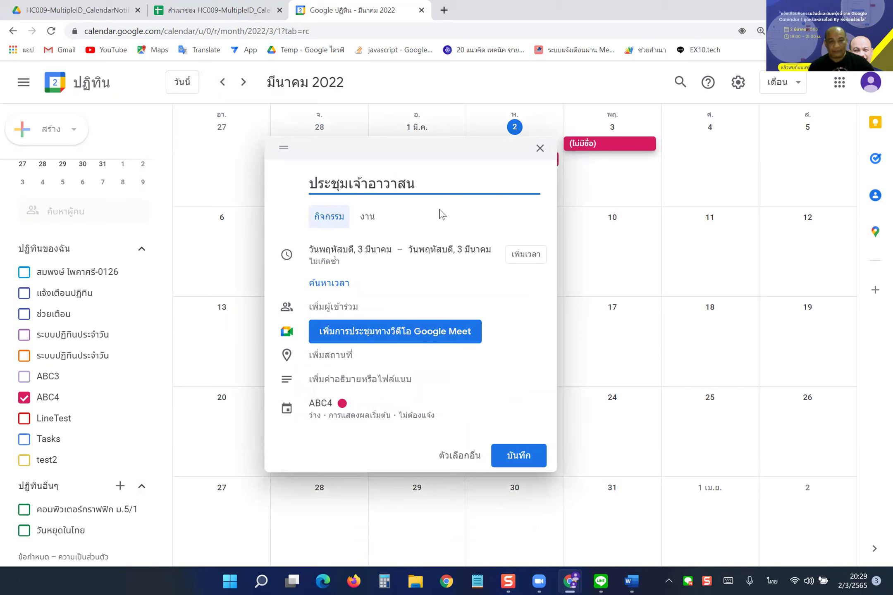
pyautogui.press('BackSpace')
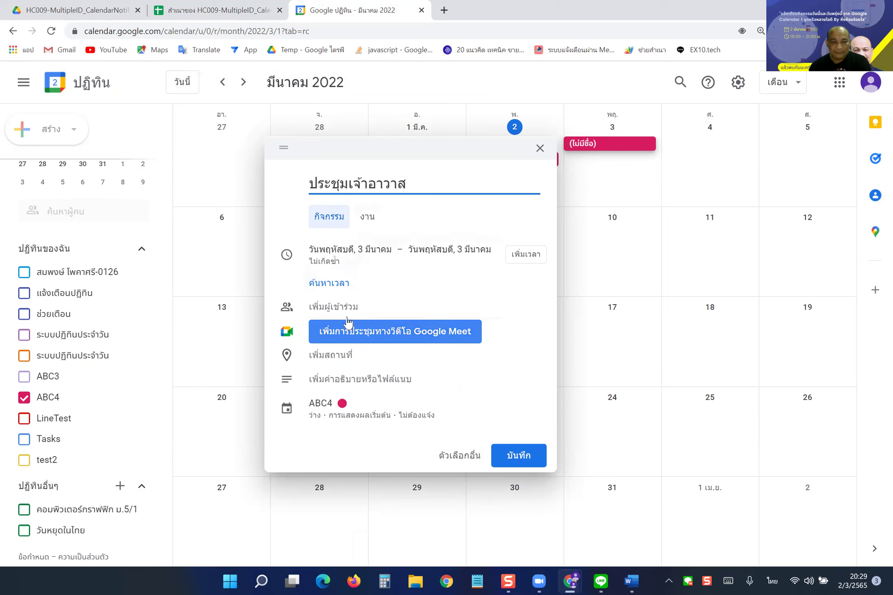
pyautogui.click(345, 358)
pyautogui.write('วัดหนอง')
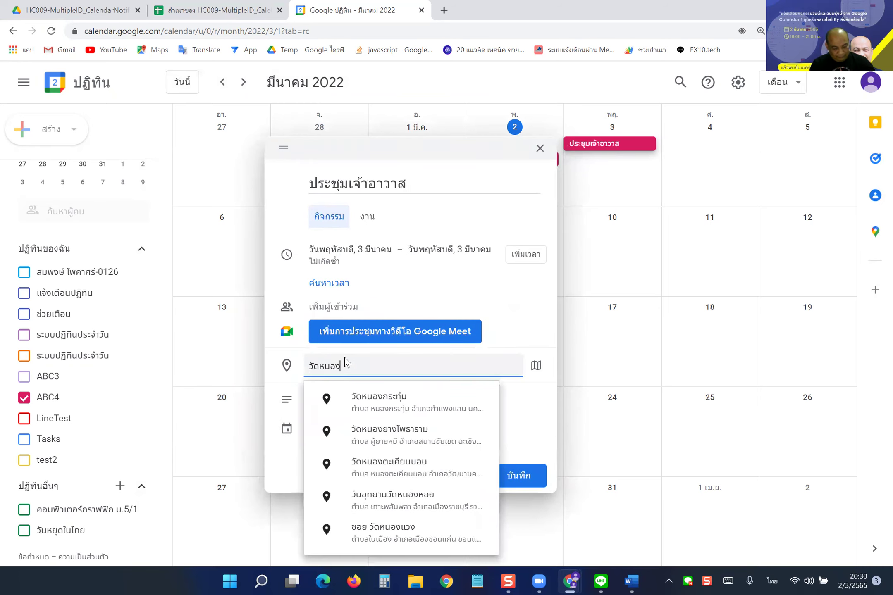
pyautogui.write('กรา')
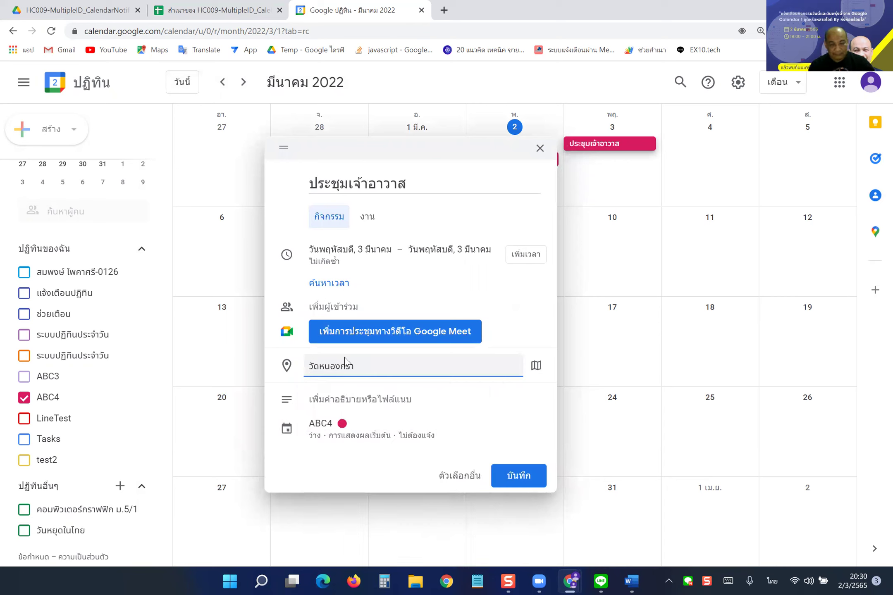
pyautogui.press('BackSpace')
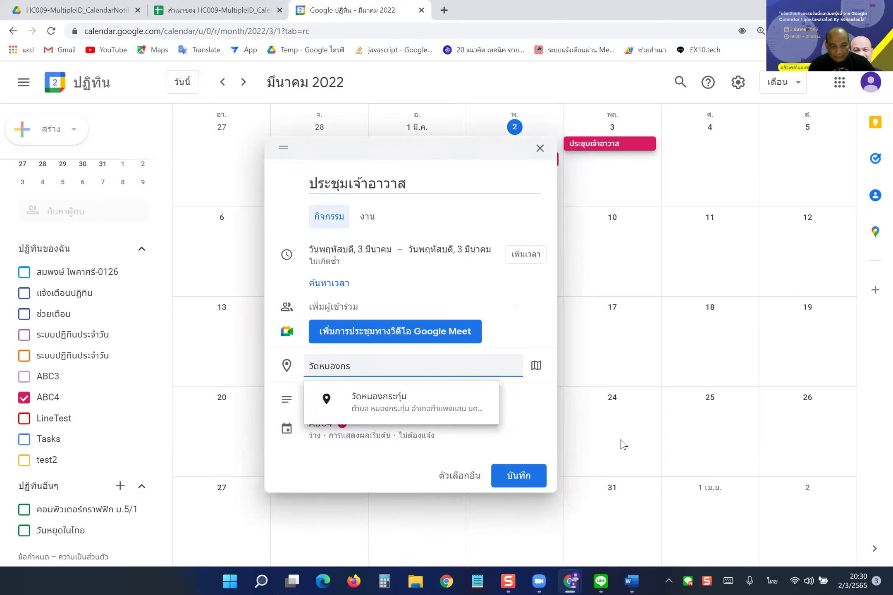
pyautogui.write('าด')
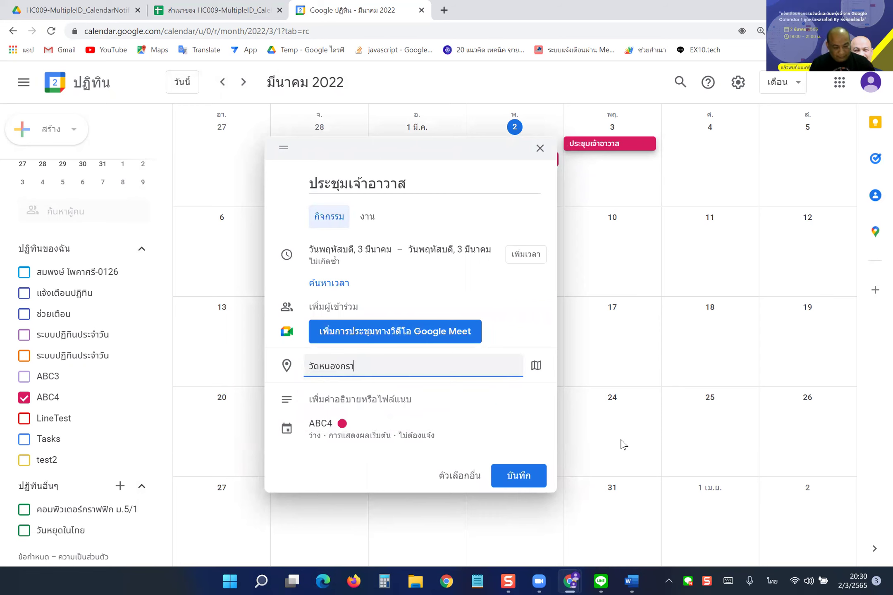
pyautogui.click(346, 398)
pyautogui.write('งา')
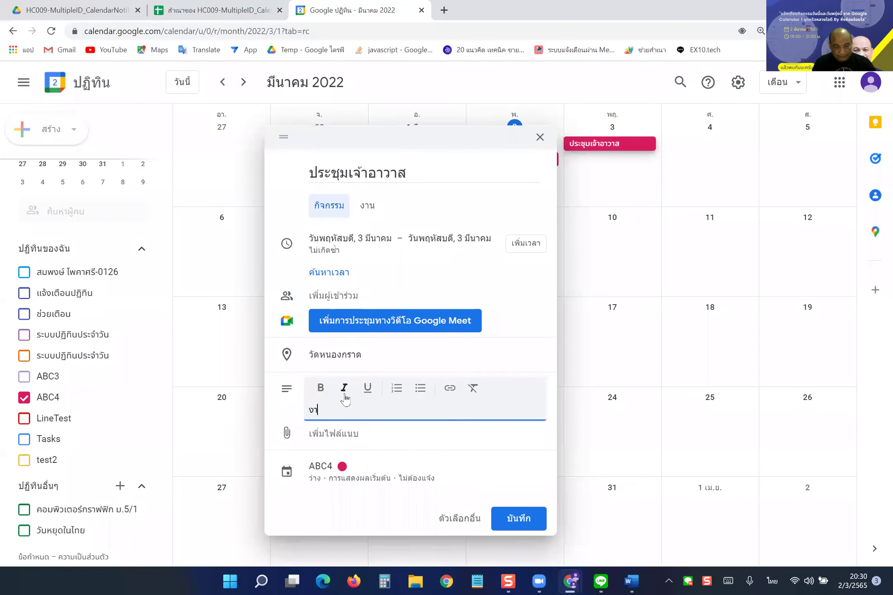
pyautogui.write('นขาวดำ')
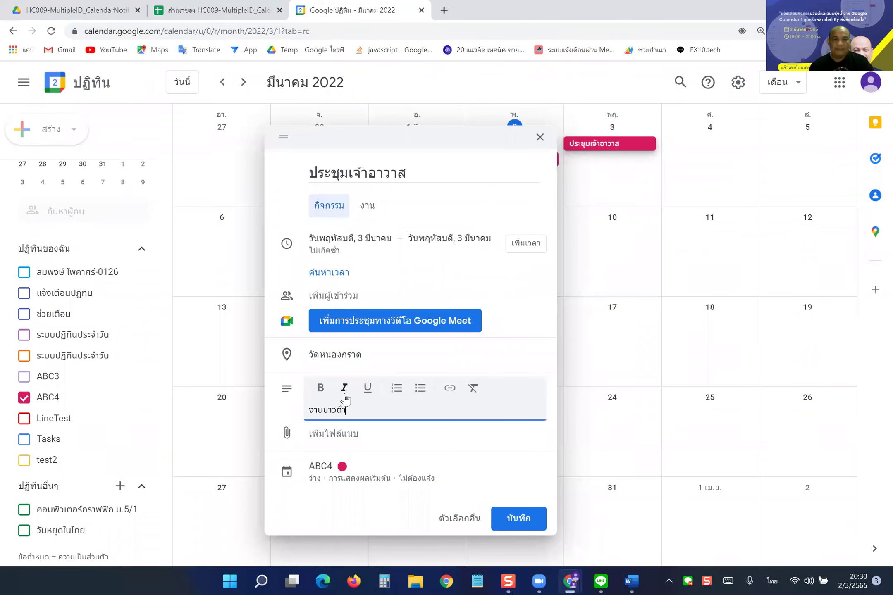
pyautogui.click(509, 522)
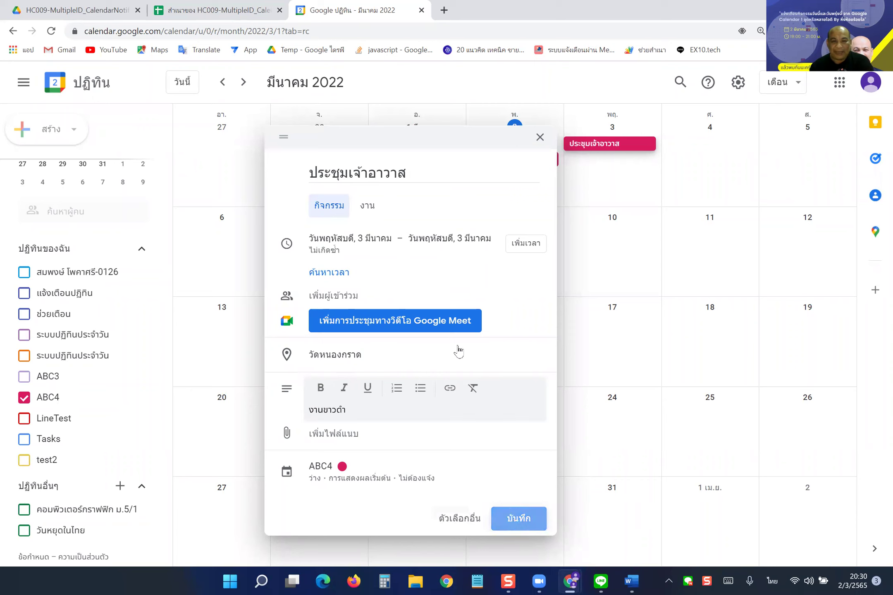
# Make the ประชุมเจ้าอาวาส event timed, starting 7:00pm to 8:00pm, and save it.
pyautogui.click(401, 244)
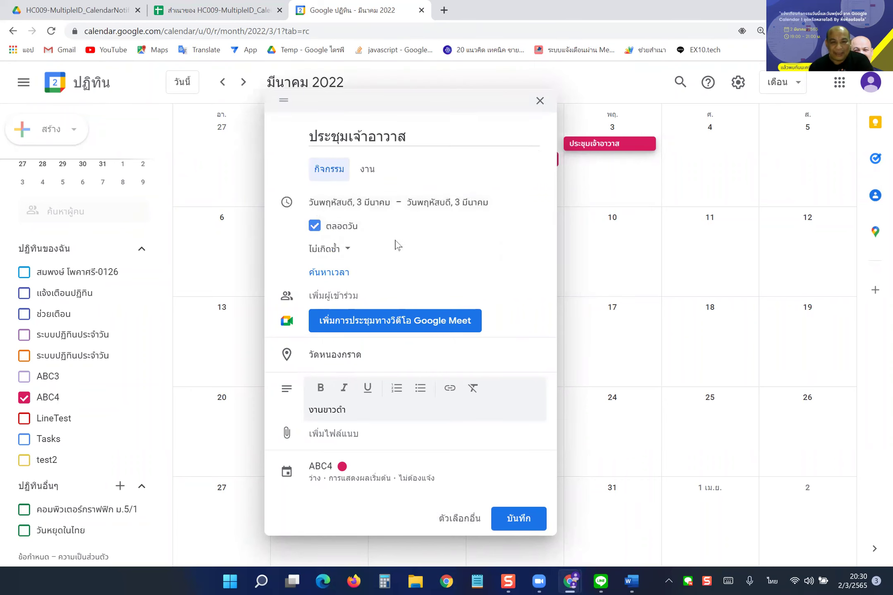
pyautogui.click(313, 225)
pyautogui.click(415, 202)
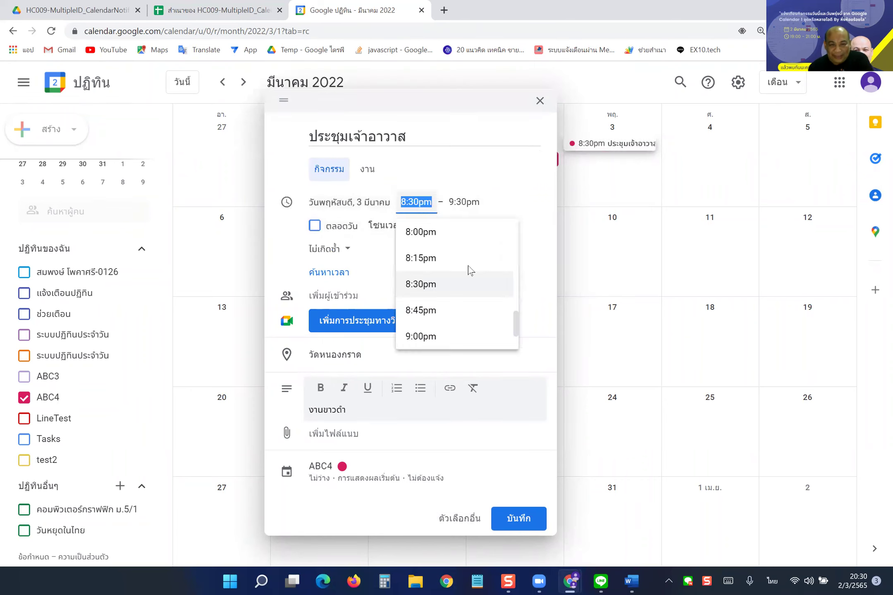
pyautogui.moveTo(517, 319); pyautogui.dragTo(515, 317)
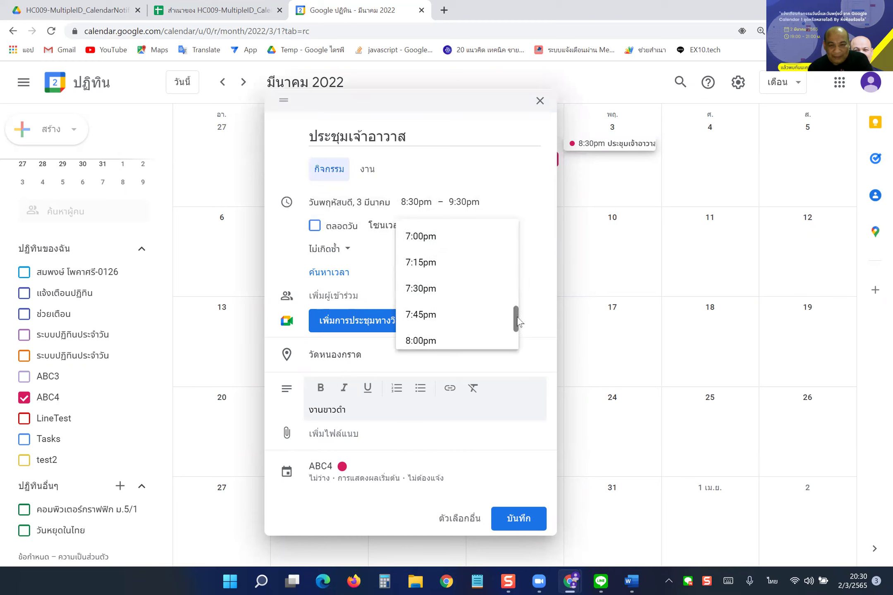
pyautogui.click(433, 237)
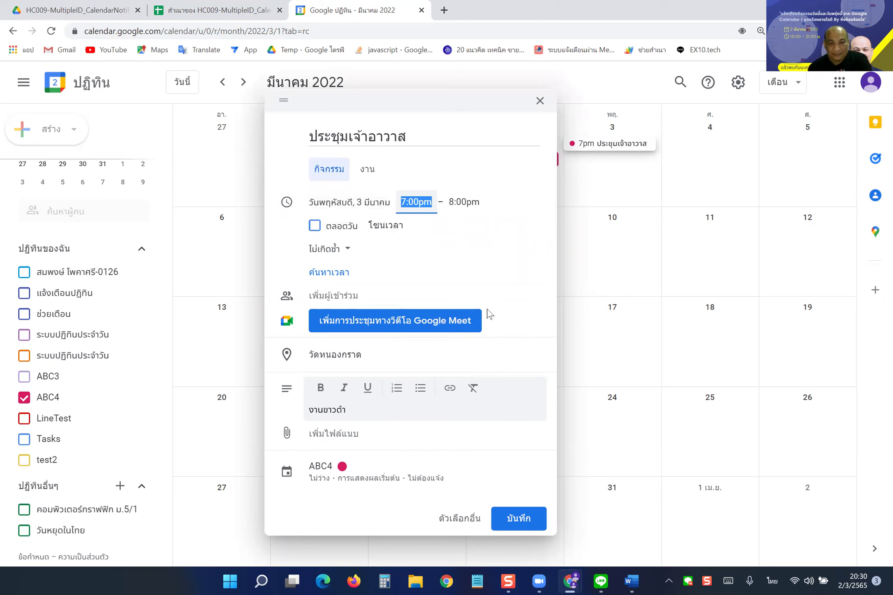
pyautogui.click(522, 518)
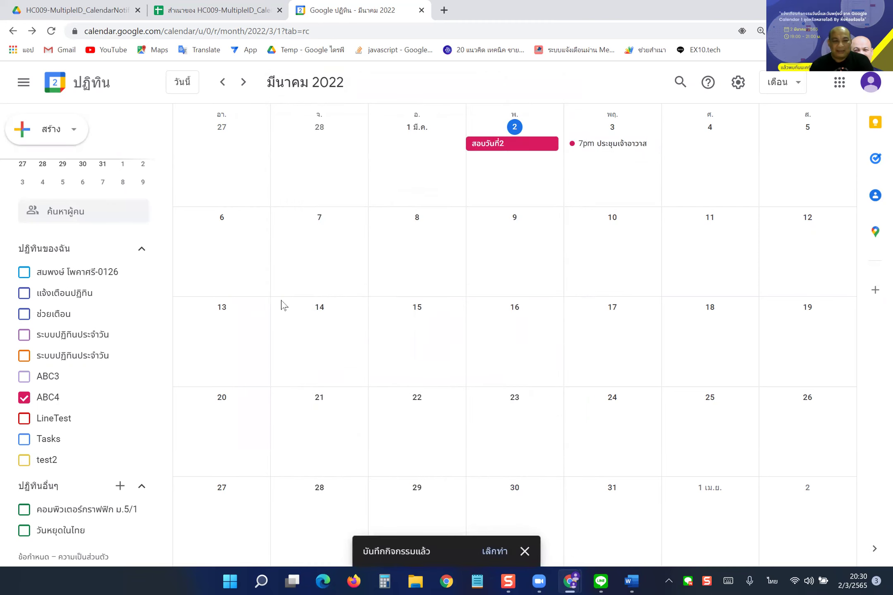
# Show the ABC3 calendar's events and switch to week view.
pyautogui.click(24, 377)
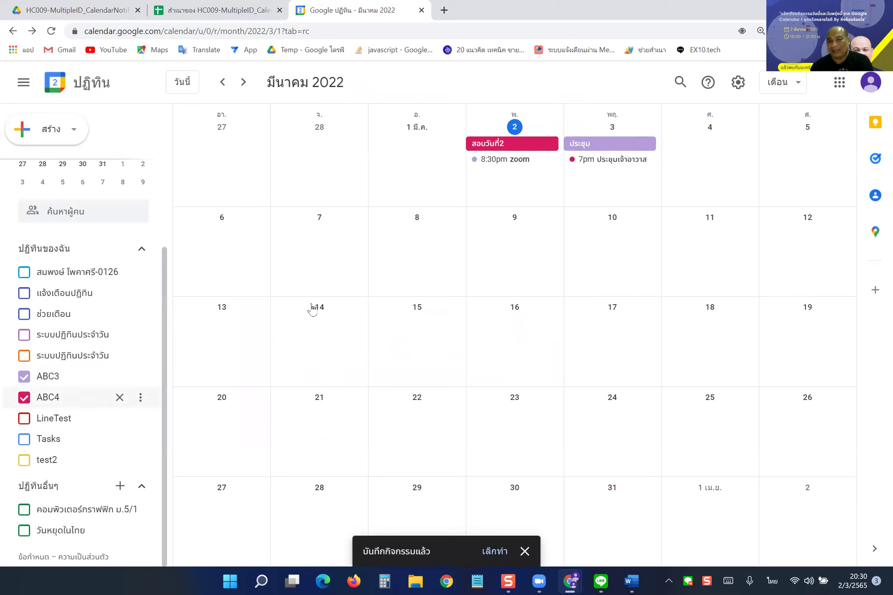
pyautogui.click(781, 89)
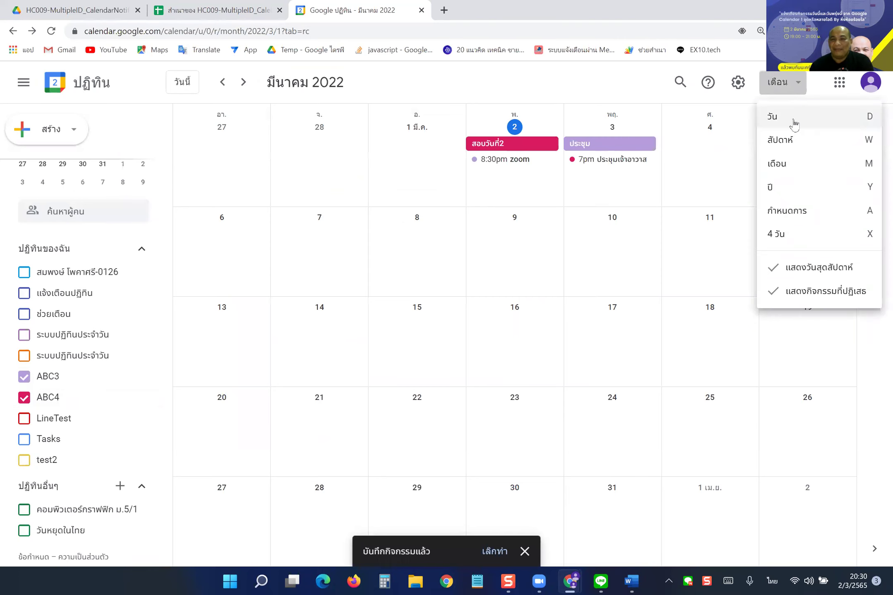
pyautogui.click(795, 140)
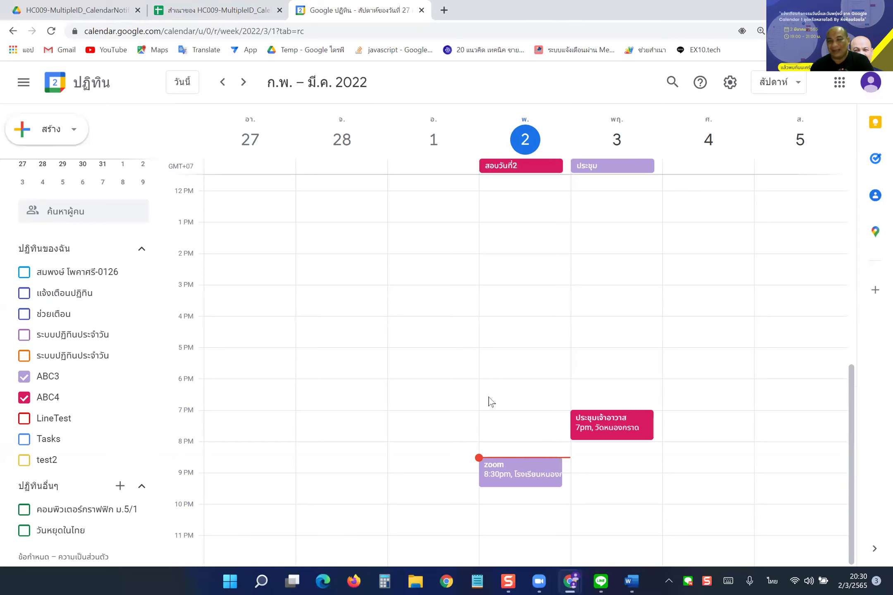
# Toggle the ABC3, LineTest and ABC4 checkboxes to compare events, ending with ABC3 and ABC4 shown.
pyautogui.click(25, 378)
pyautogui.click(26, 377)
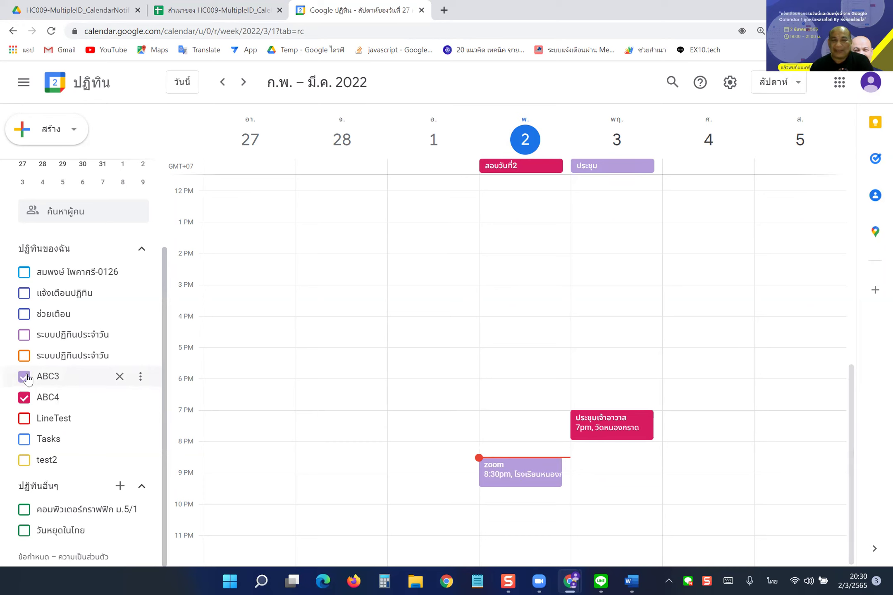
pyautogui.click(25, 419)
pyautogui.click(25, 419)
pyautogui.click(24, 399)
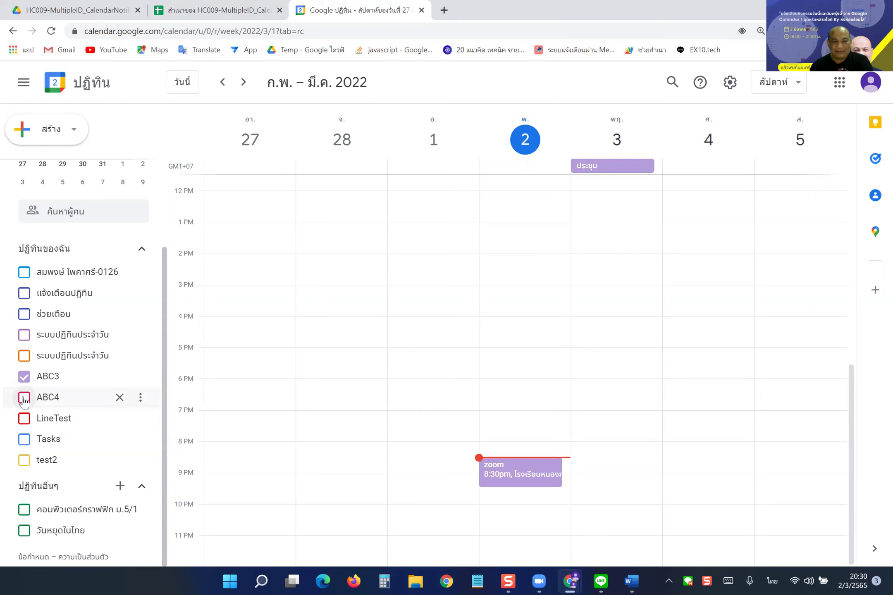
pyautogui.click(24, 399)
pyautogui.click(25, 378)
pyautogui.click(25, 378)
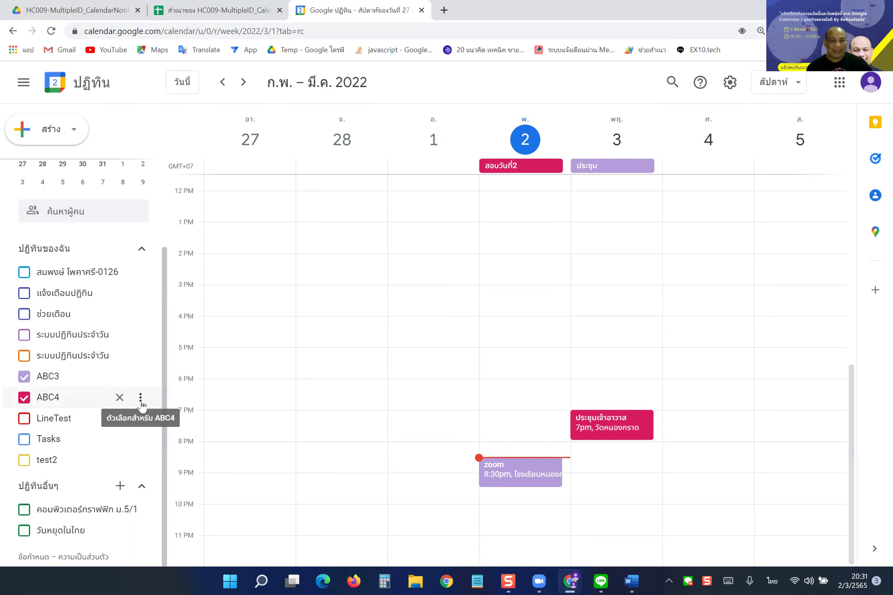
# Open ABC4's settings and sharing page and select its Calendar ID under Integrate calendar.
pyautogui.click(140, 400)
pyautogui.click(180, 458)
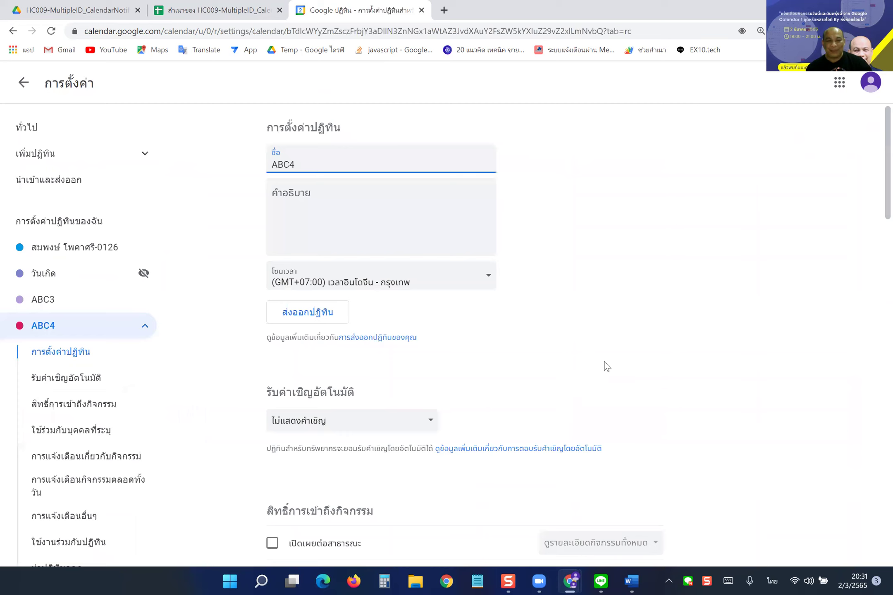
pyautogui.scroll(-10, 605, 368)
pyautogui.scroll(-15, 608, 374)
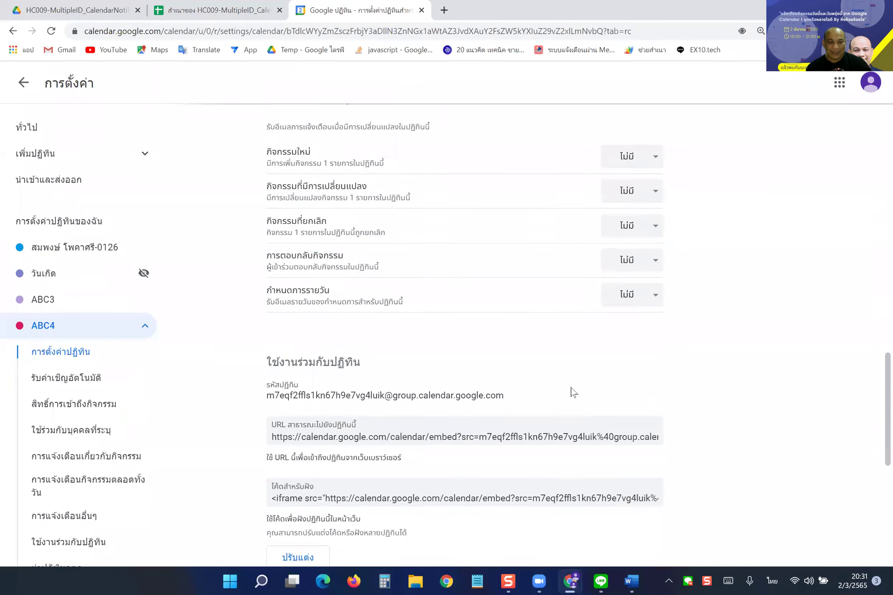
pyautogui.scroll(-3, 493, 377)
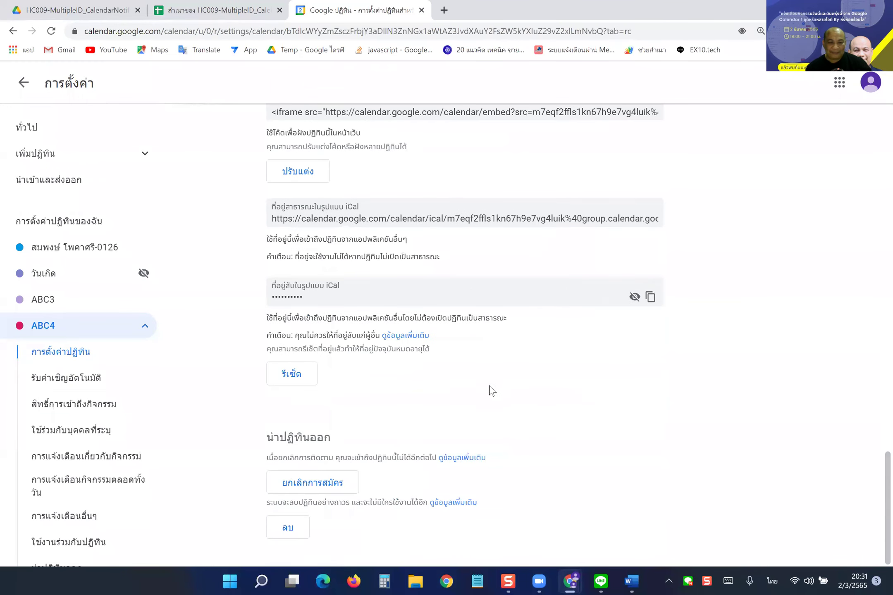
pyautogui.scroll(7, 492, 387)
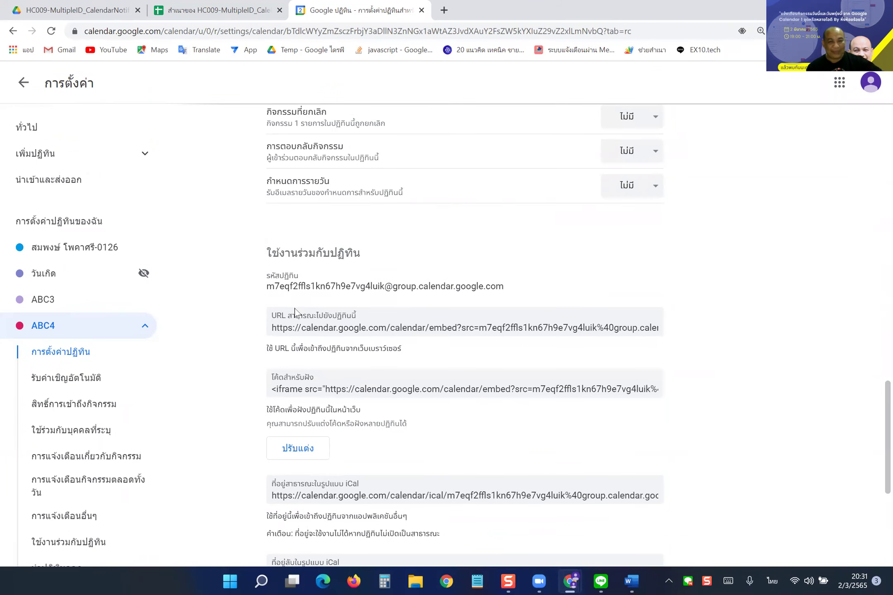
pyautogui.moveTo(217, 232)
pyautogui.mouseDown()
pyautogui.moveTo(259, 283)
pyautogui.moveTo(714, 295)
pyautogui.moveTo(776, 313)
pyautogui.mouseUp()
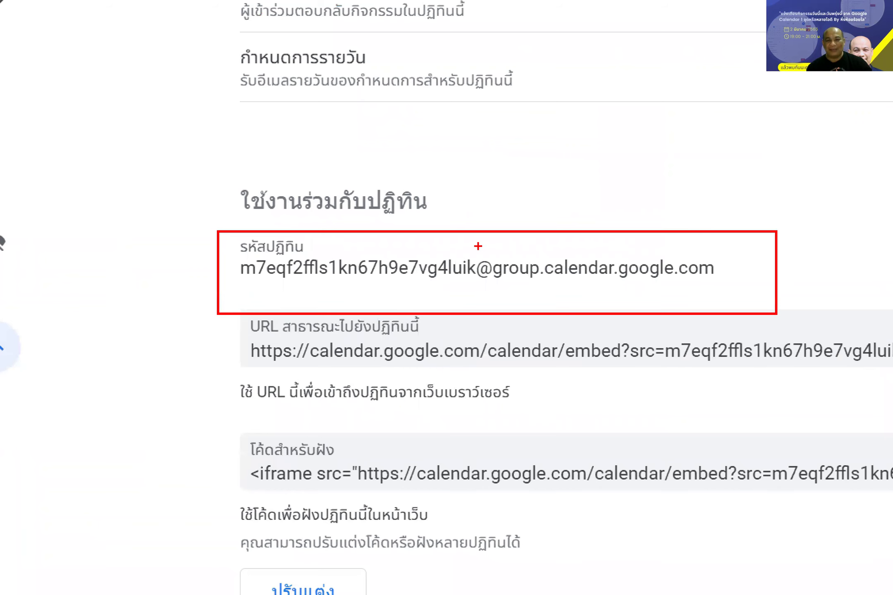
pyautogui.moveTo(492, 249)
pyautogui.mouseDown()
pyautogui.moveTo(659, 303)
pyautogui.moveTo(740, 303)
pyautogui.moveTo(738, 294)
pyautogui.mouseUp()
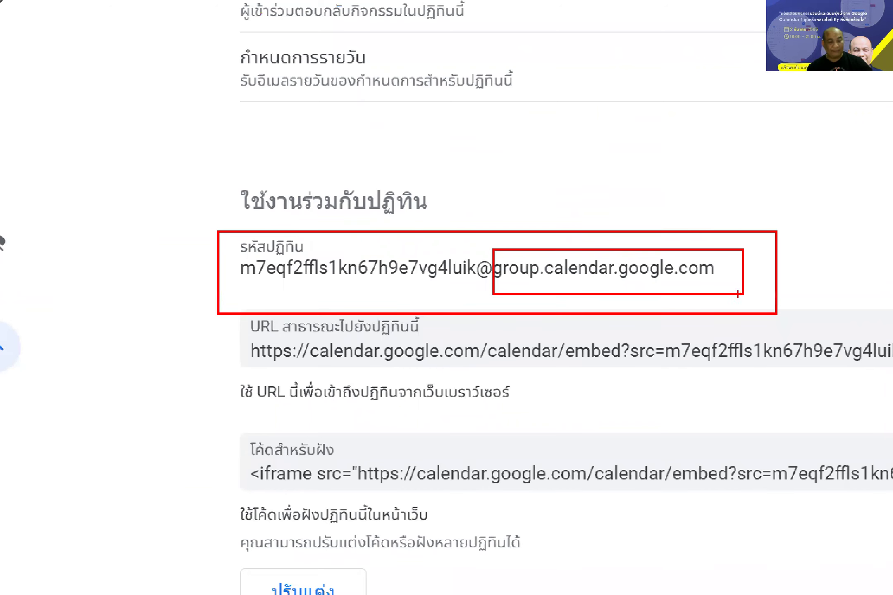
pyautogui.press('Escape')
pyautogui.moveTo(266, 290); pyautogui.dragTo(502, 300)
pyautogui.hotkey('ctrl', 'c')
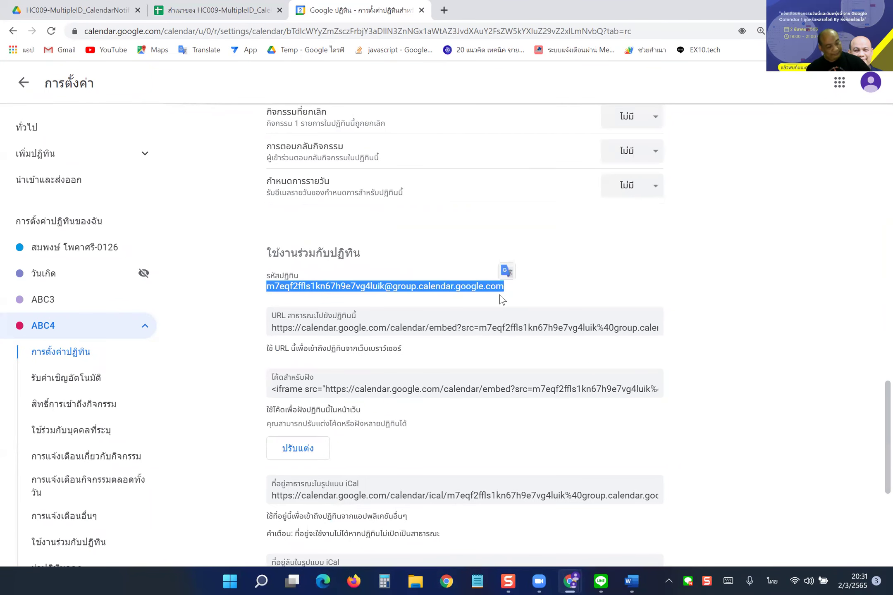
# Paste the ABC4 calendar ID into C7 beside IDCalendar2 as values only, then open Extensions.
pyautogui.click(206, 17)
pyautogui.click(259, 330)
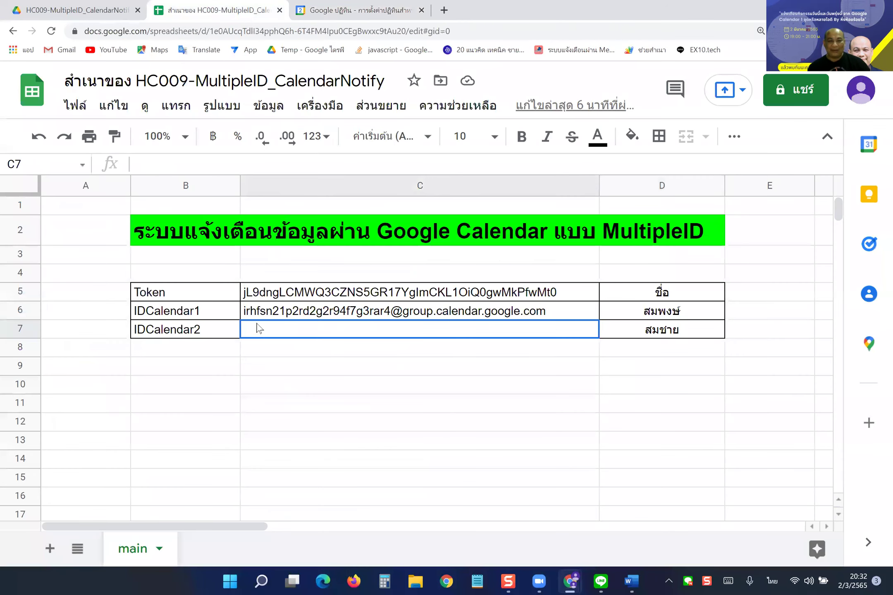
pyautogui.click(126, 105)
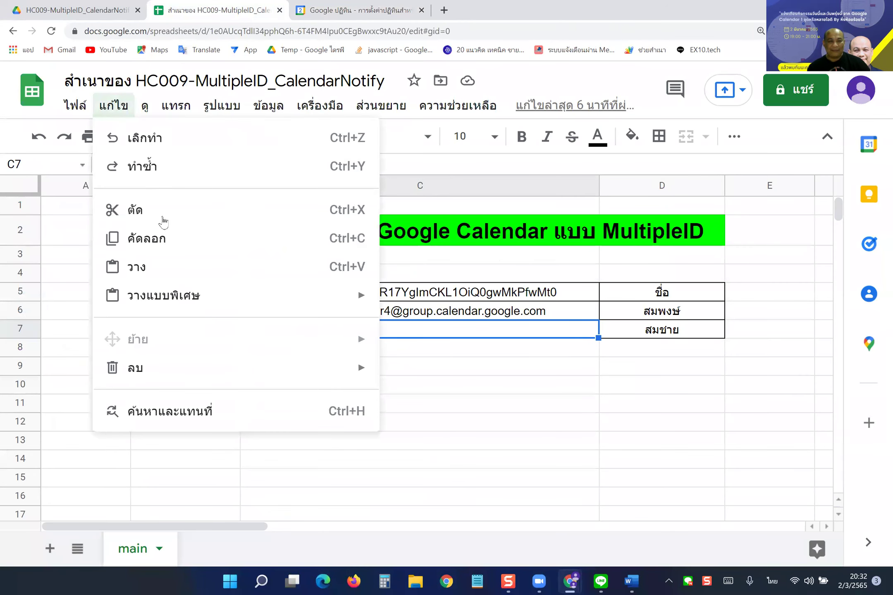
pyautogui.moveTo(196, 301)
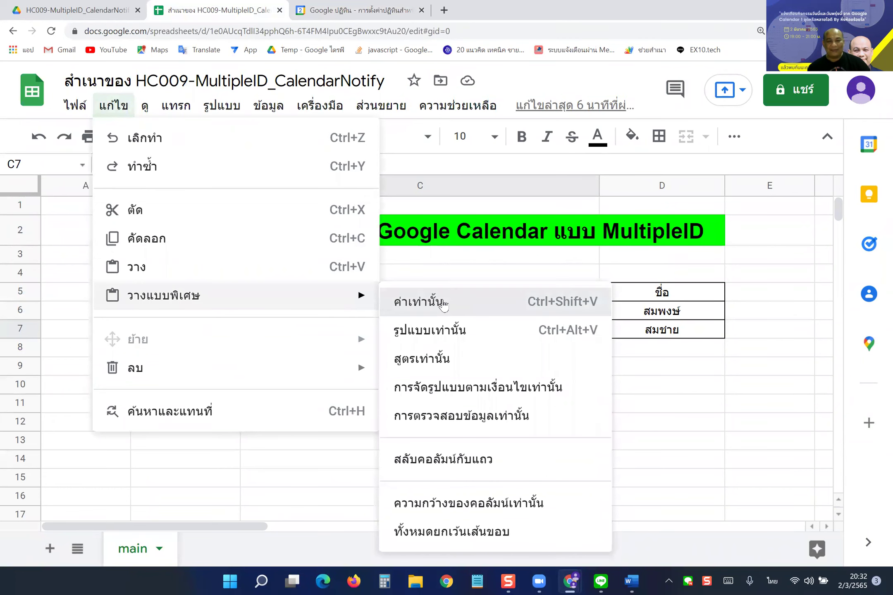
pyautogui.click(440, 302)
pyautogui.click(684, 368)
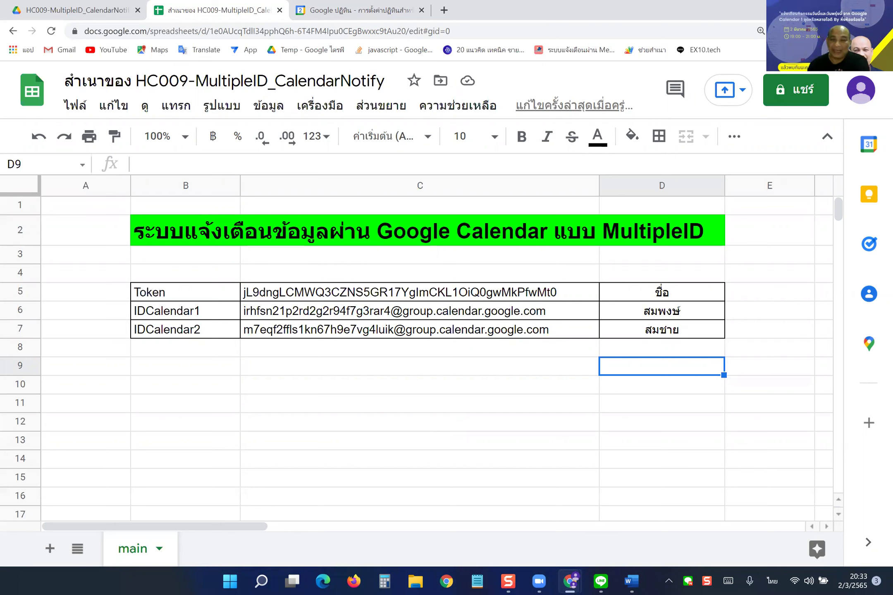
pyautogui.click(383, 107)
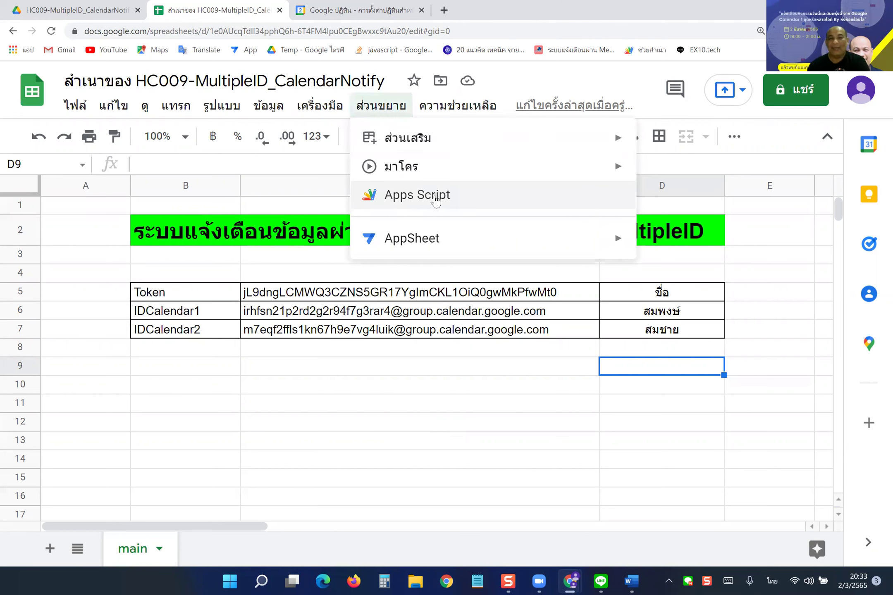
# Open the sheet's bound Apps Script project and highlight the XCalendar parameter and row number 6.
pyautogui.click(478, 203)
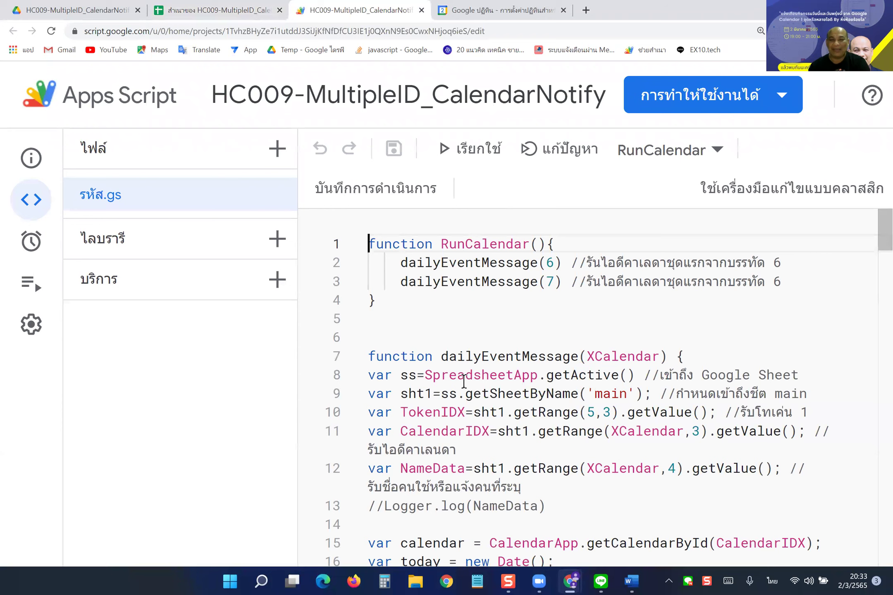
pyautogui.scroll(-1, 461, 378)
pyautogui.scroll(1, 455, 370)
pyautogui.moveTo(591, 357); pyautogui.dragTo(657, 358)
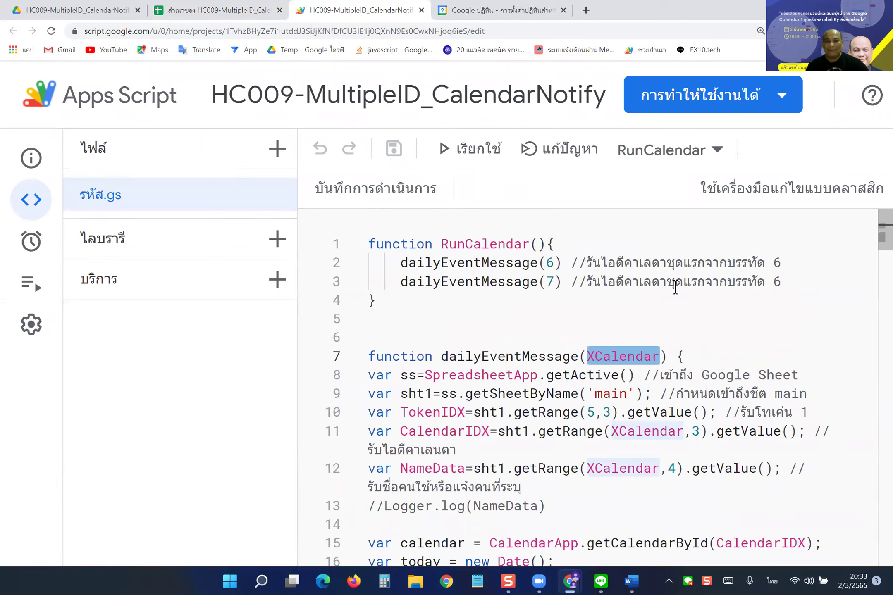
pyautogui.moveTo(545, 263); pyautogui.dragTo(555, 282)
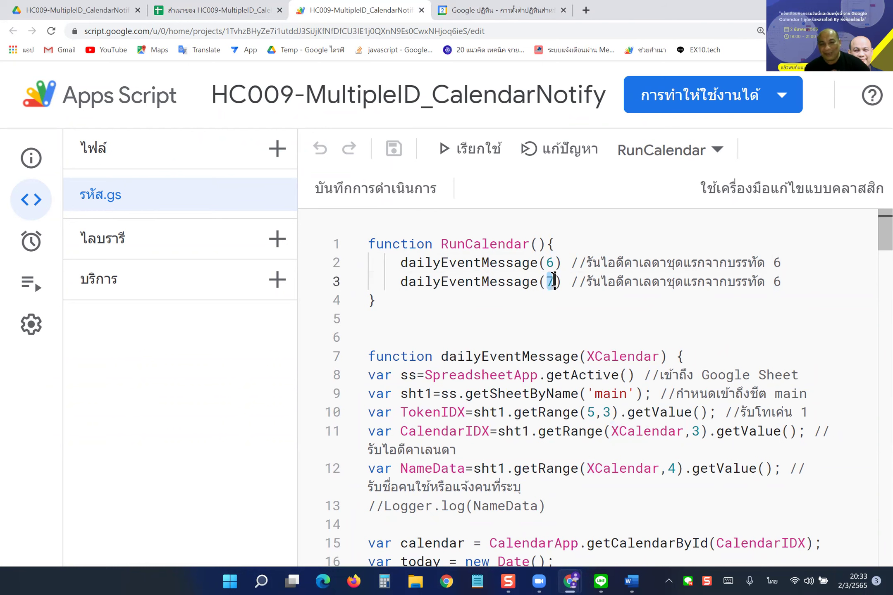
# Compare the calendar IDs in C6 and C7 in the spreadsheet, then return to the code.
pyautogui.click(217, 11)
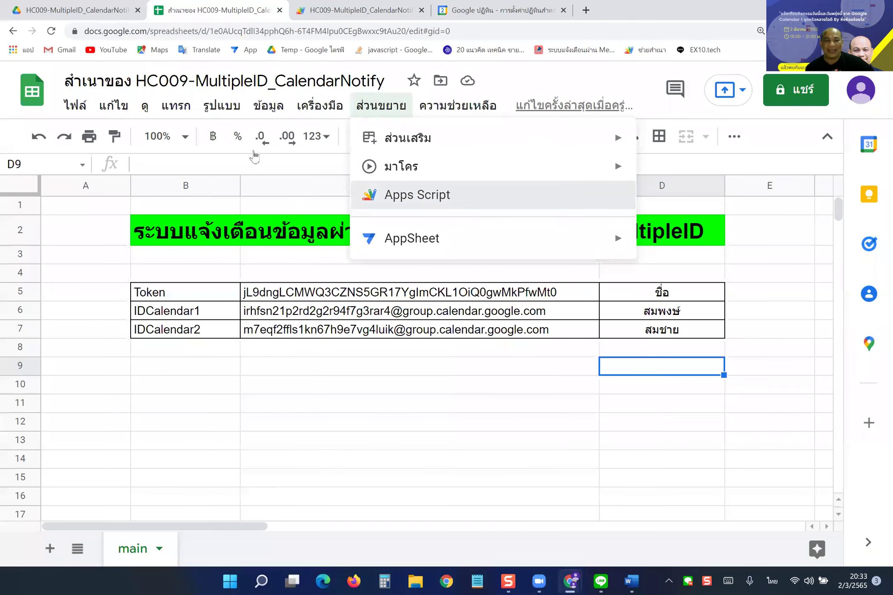
pyautogui.click(270, 315)
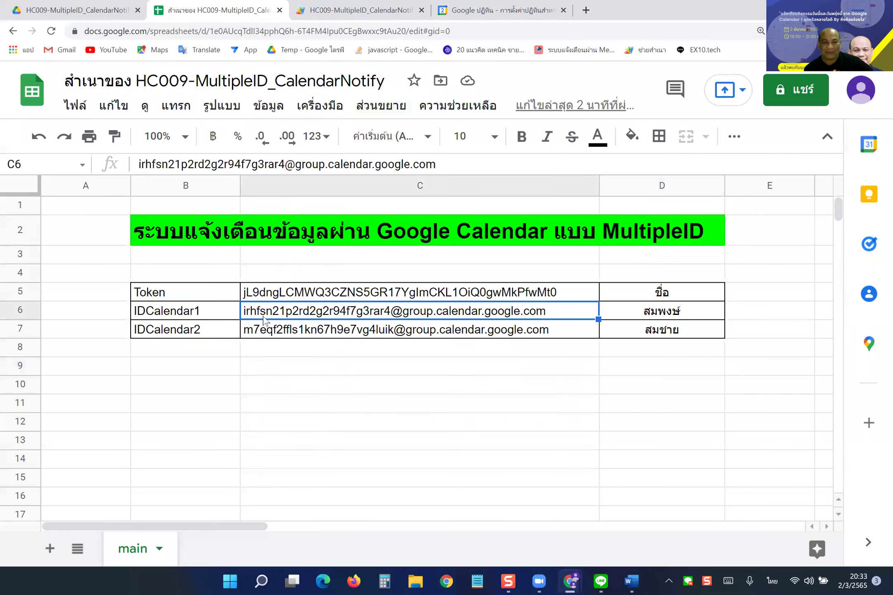
pyautogui.click(264, 334)
pyautogui.click(265, 316)
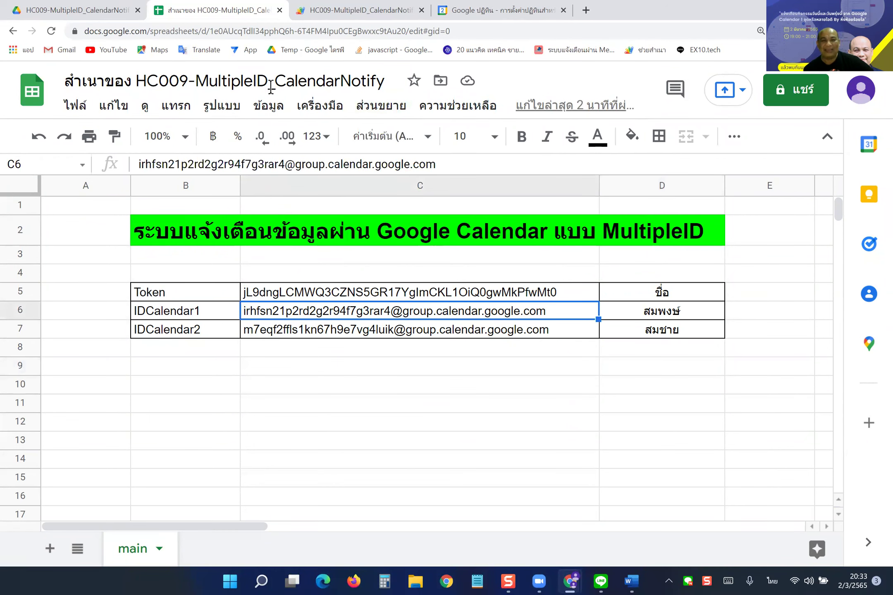
pyautogui.hotkey('ctrl', 'Tab')
# Highlight row number 7 on line 3 and relate it to the XCalendar parameter.
pyautogui.moveTo(589, 358); pyautogui.dragTo(656, 358)
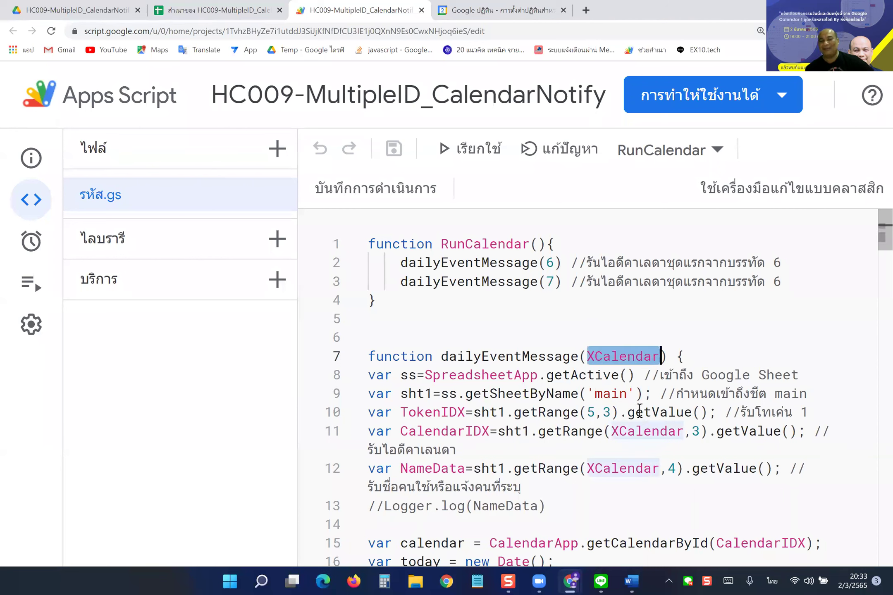
pyautogui.click(525, 345)
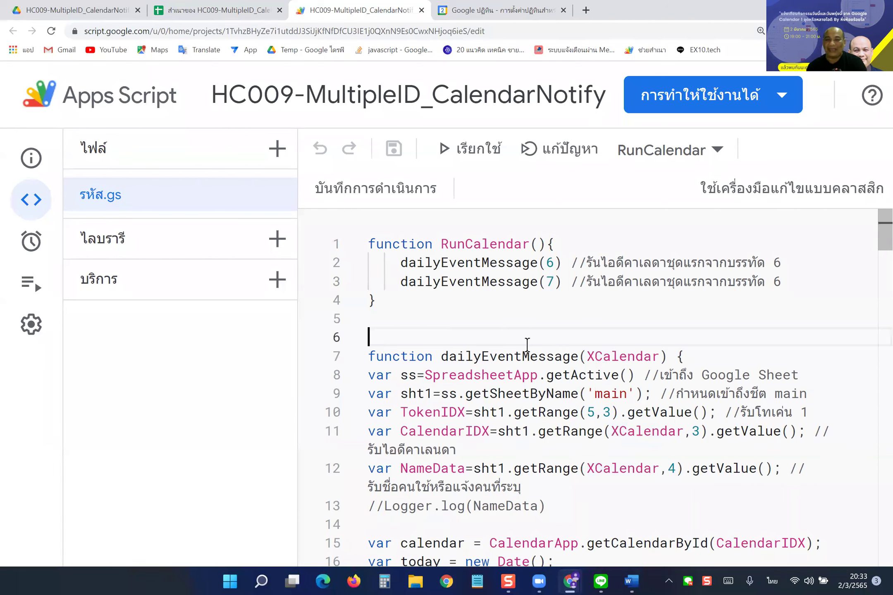
pyautogui.doubleClick(552, 281)
pyautogui.moveTo(587, 356); pyautogui.dragTo(656, 359)
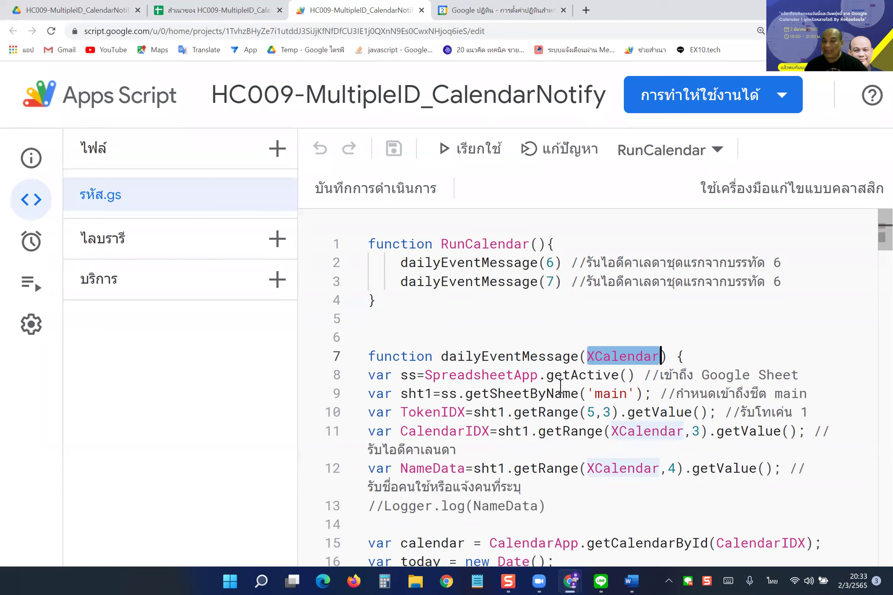
pyautogui.click(547, 281)
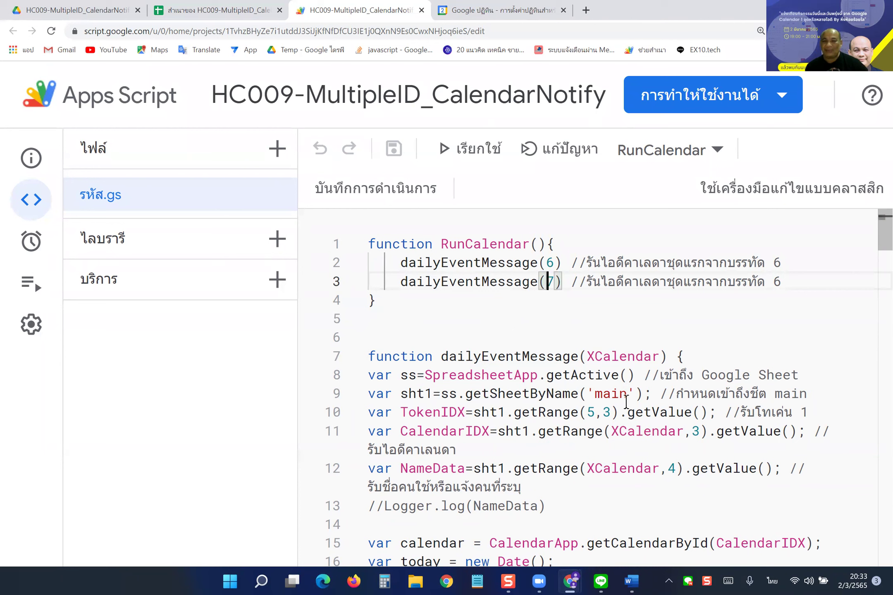
# Scroll through the rest of the script code.
pyautogui.scroll(-2, 618, 393)
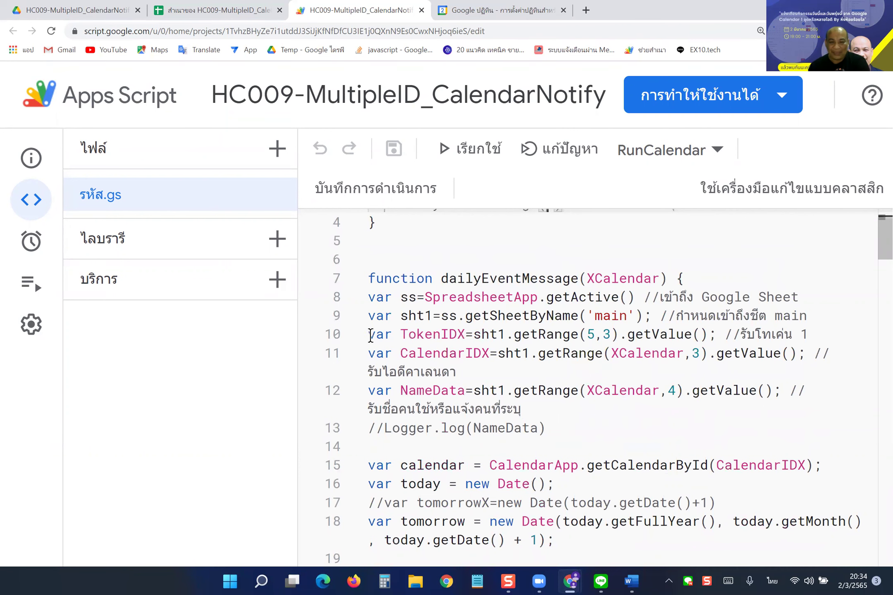
pyautogui.scroll(-2, 383, 420)
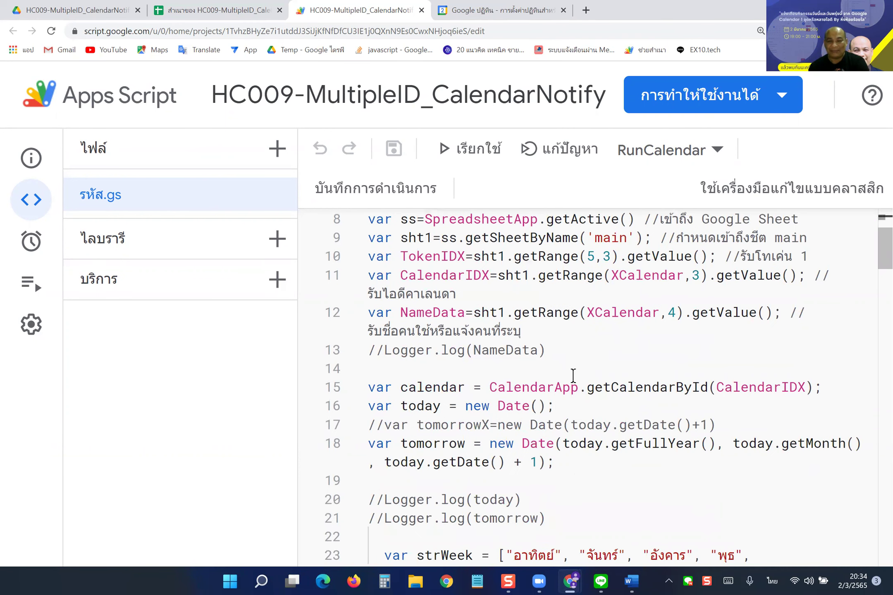
pyautogui.scroll(-4, 575, 377)
pyautogui.scroll(-6, 548, 380)
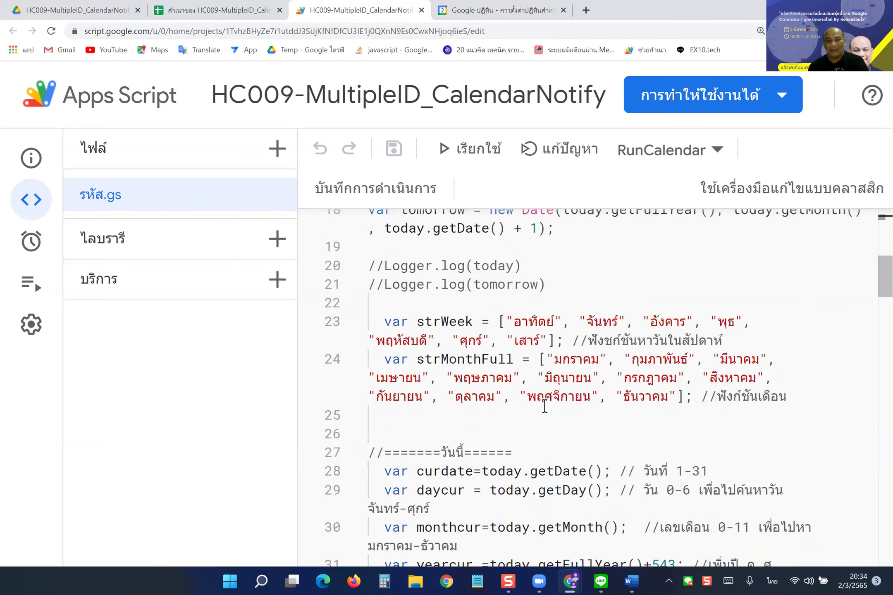
pyautogui.scroll(-5, 551, 417)
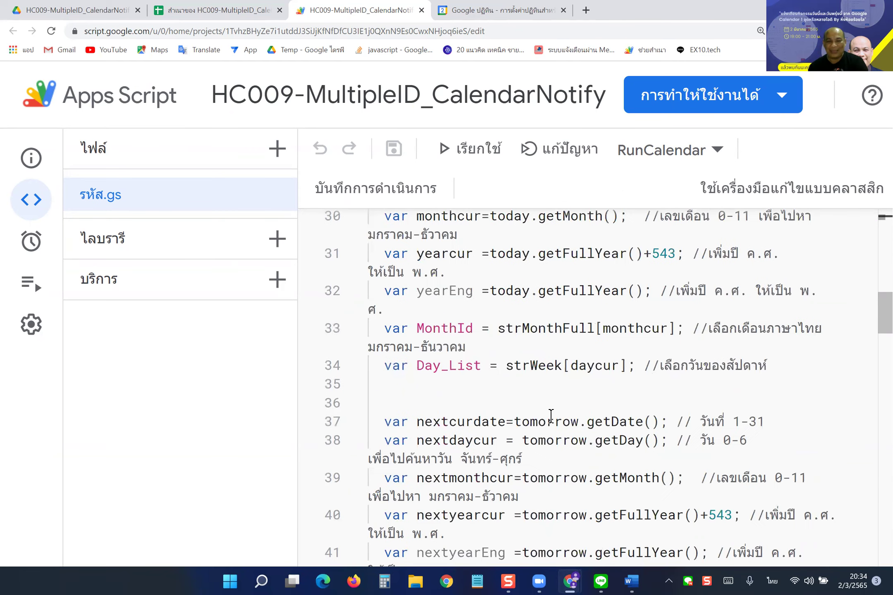
pyautogui.scroll(-3, 551, 465)
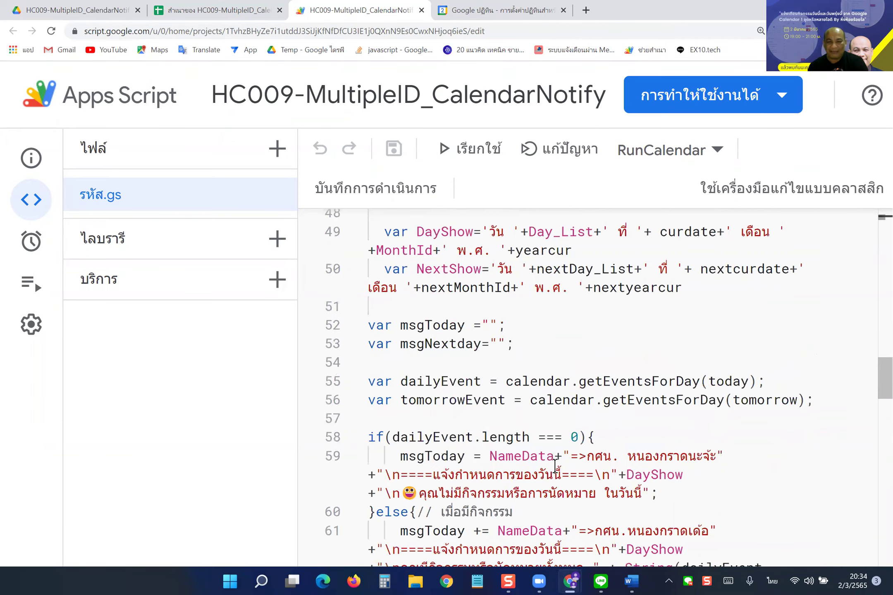
pyautogui.scroll(-7, 552, 469)
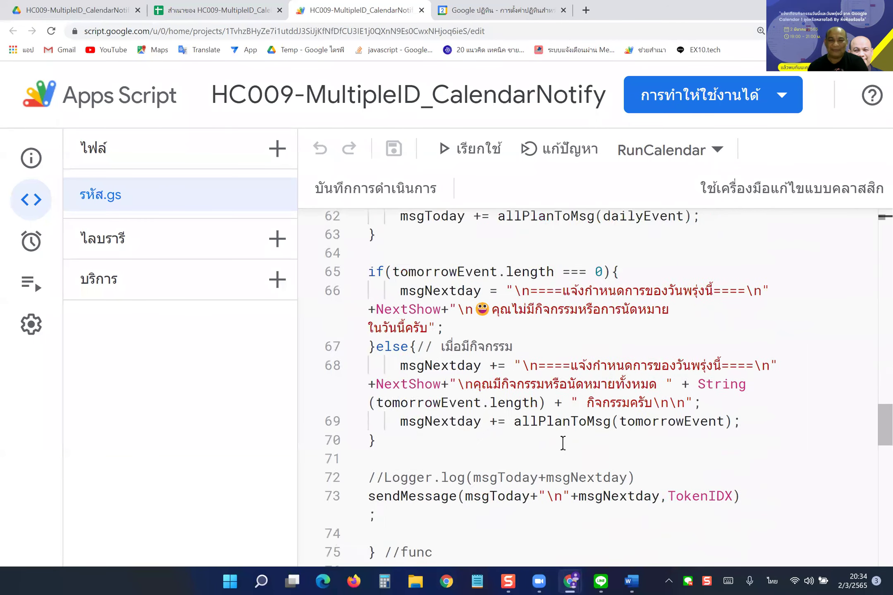
pyautogui.scroll(-10, 485, 307)
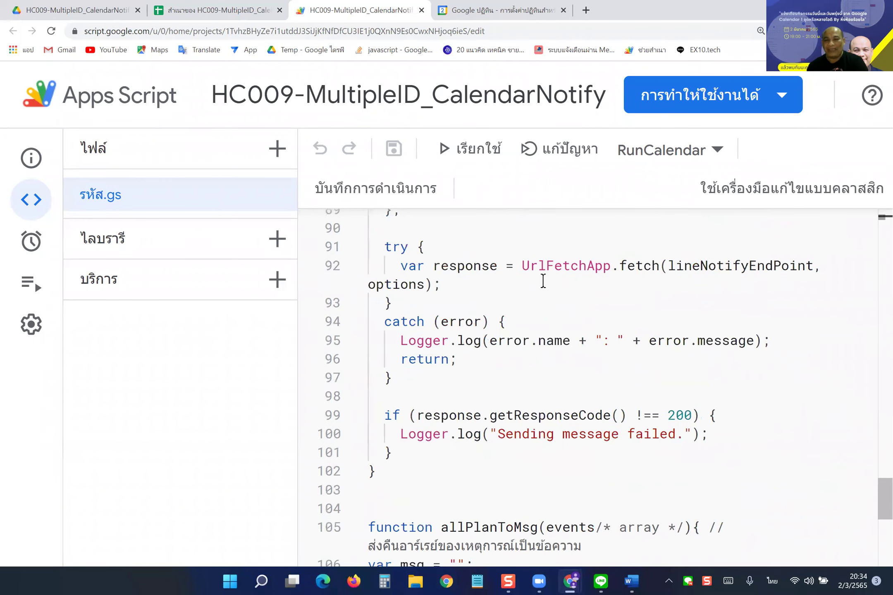
pyautogui.scroll(20, 501, 221)
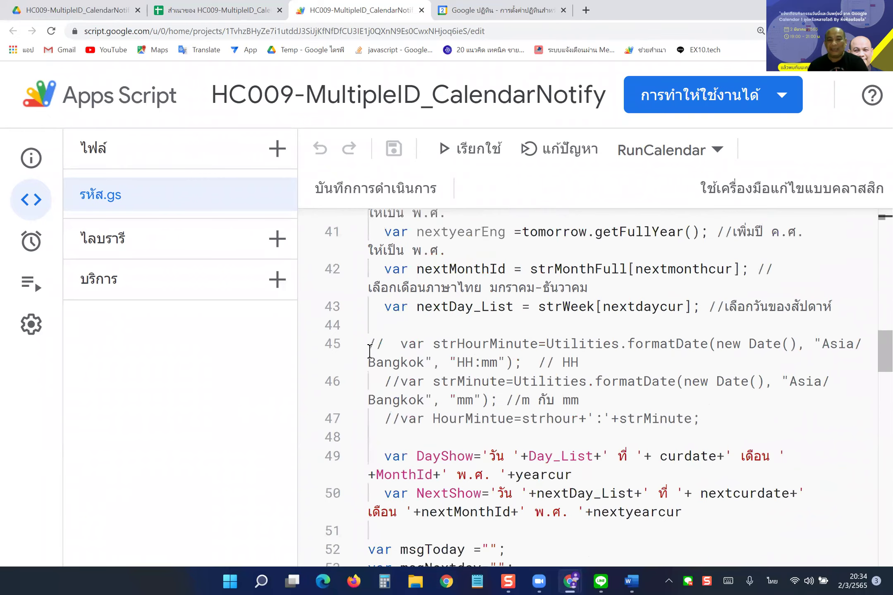
# Select the RunCalendar function and its name to show its extent.
pyautogui.press('Down')
pyautogui.press('Down')
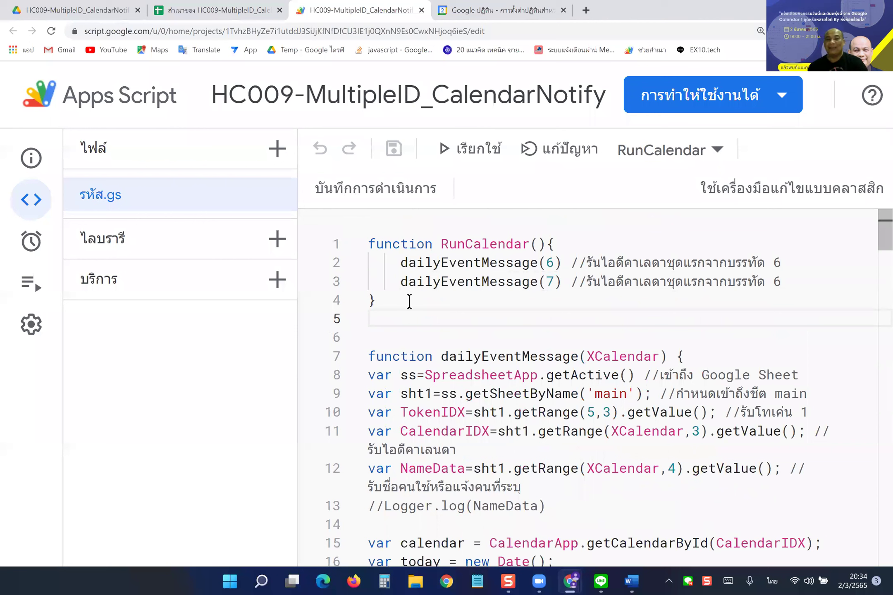
pyautogui.moveTo(383, 301); pyautogui.dragTo(358, 243)
pyautogui.click(493, 333)
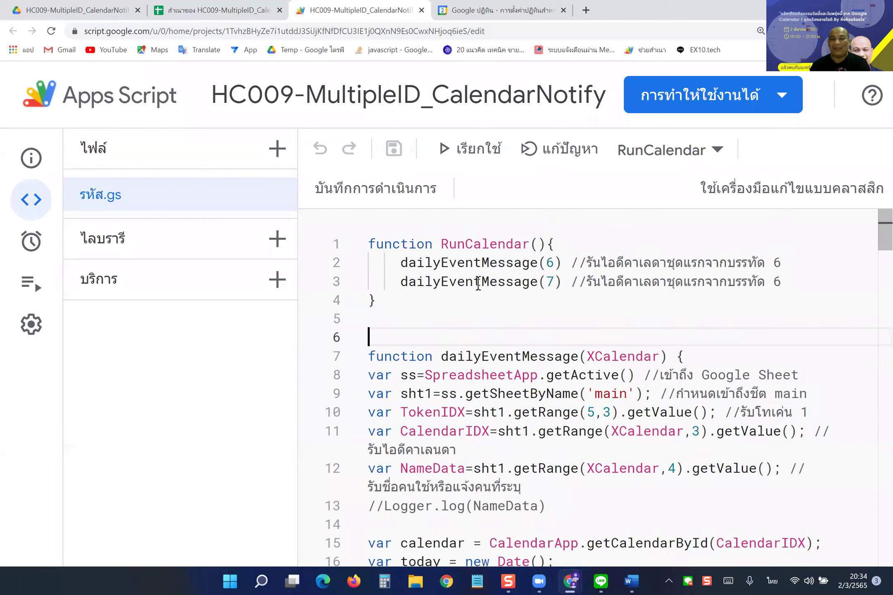
pyautogui.moveTo(440, 244); pyautogui.dragTo(531, 239)
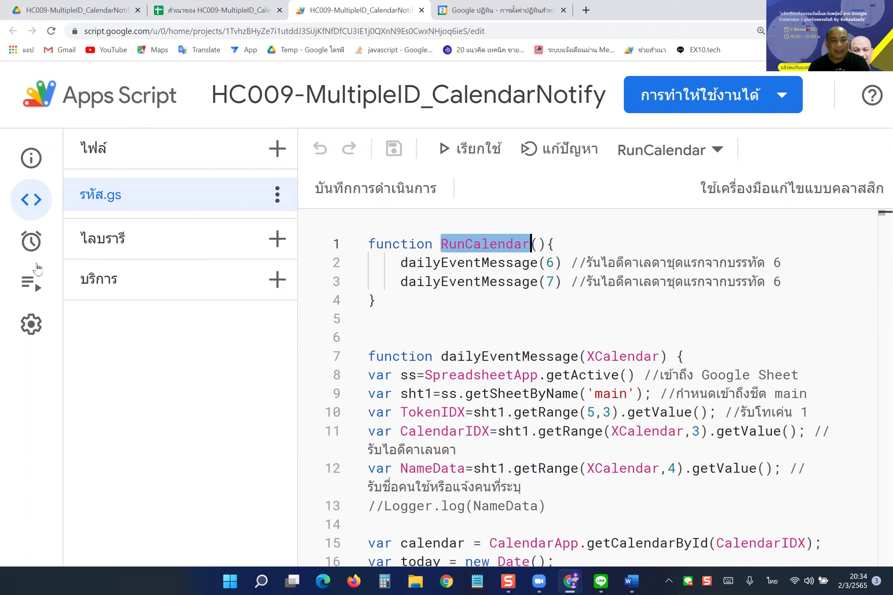
pyautogui.click(510, 317)
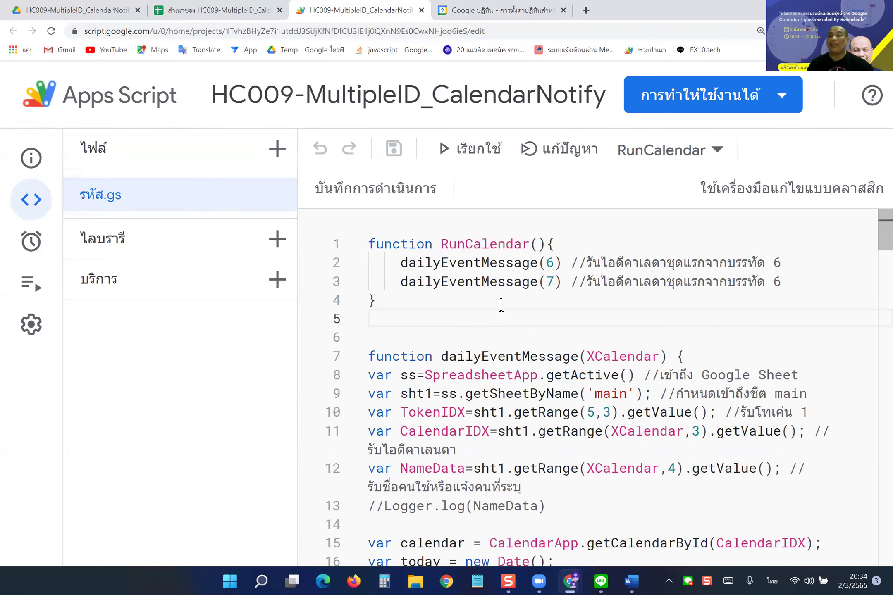
pyautogui.click(397, 305)
# Highlight the two dailyEventMessage calls for rows 6 and 7, then run RunCalendar.
pyautogui.moveTo(397, 267); pyautogui.dragTo(784, 260)
pyautogui.moveTo(395, 283); pyautogui.dragTo(772, 282)
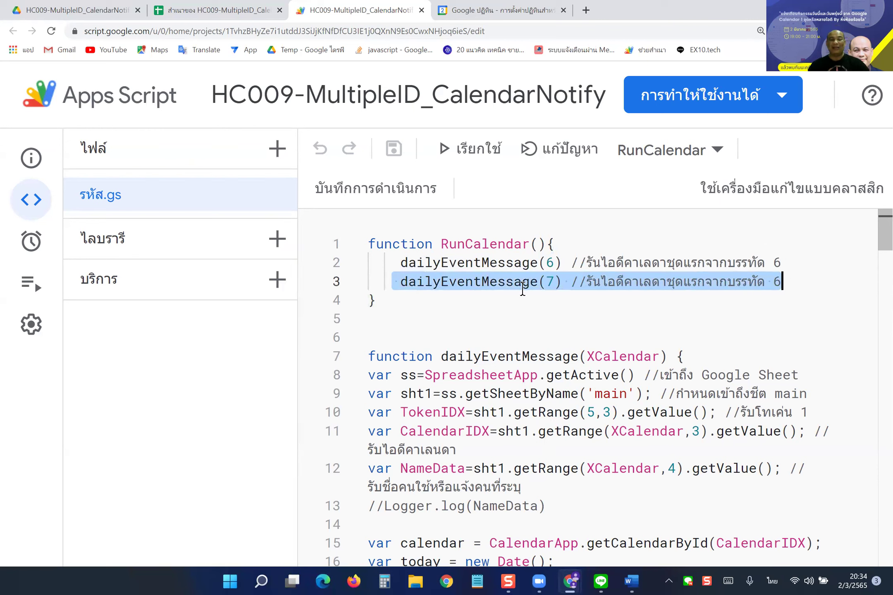
pyautogui.click(482, 356)
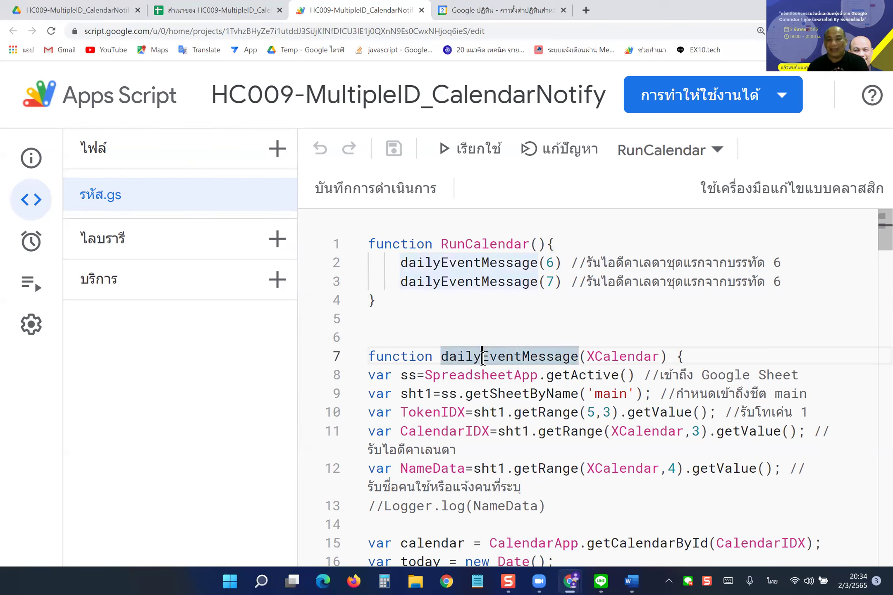
pyautogui.click(472, 332)
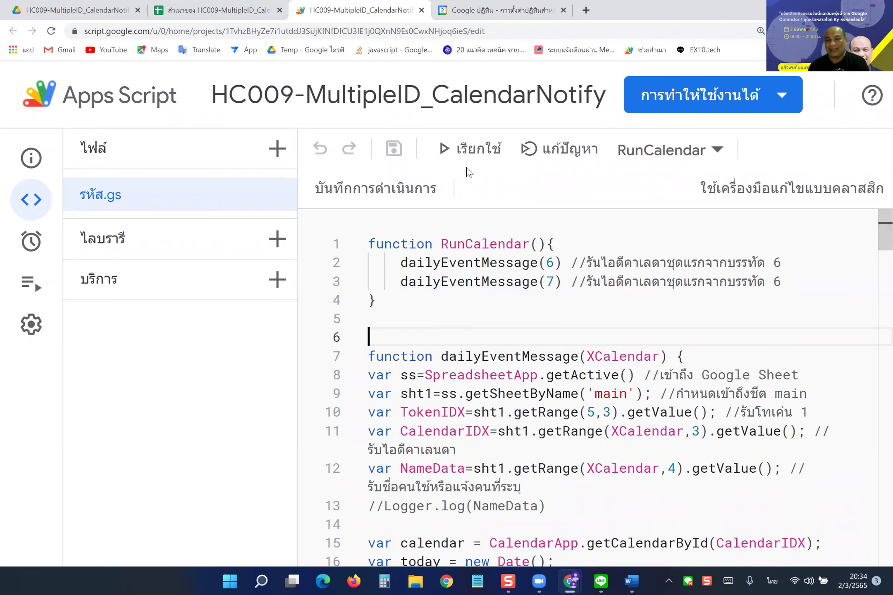
pyautogui.click(469, 152)
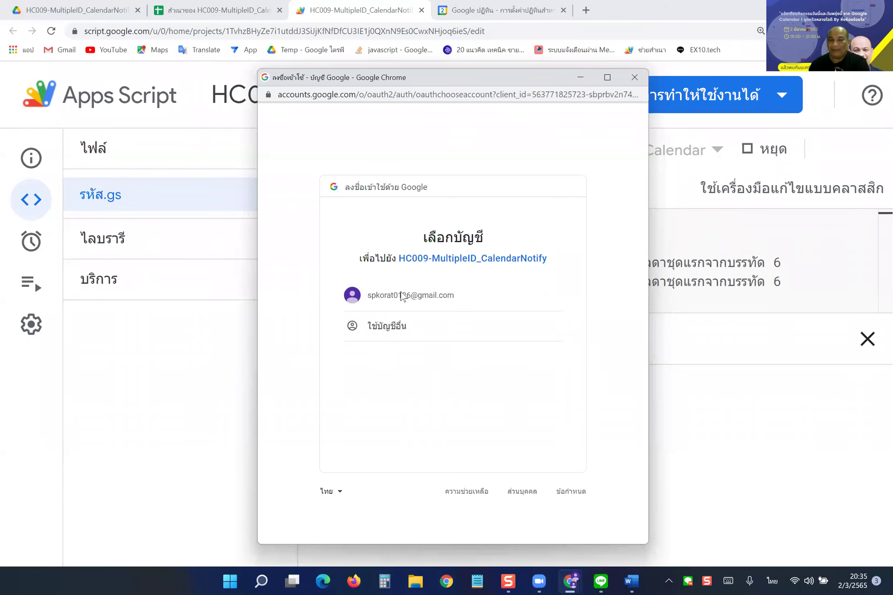
# Authorize HC009-MultipleID_CalendarNotify via Advanced and Allow, then switch to LINE.
pyautogui.click(403, 296)
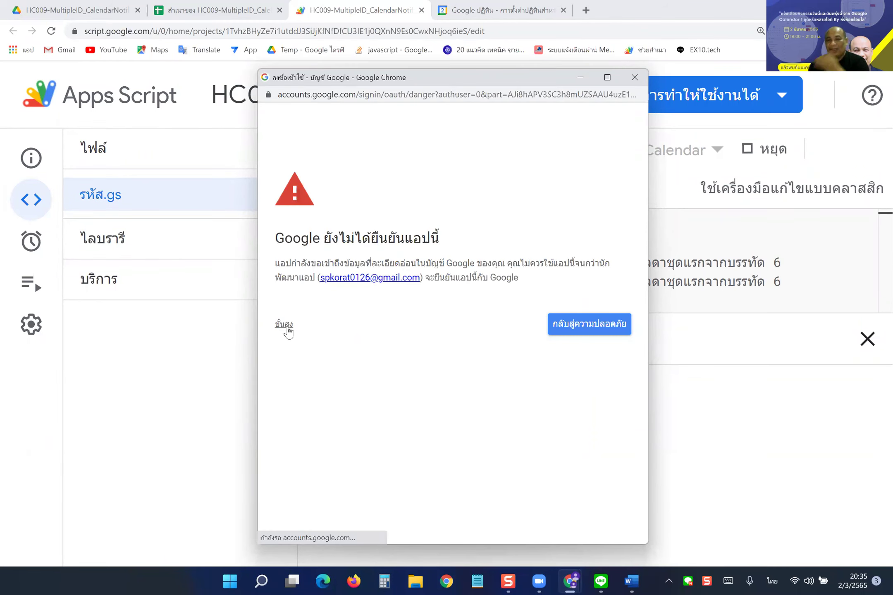
pyautogui.click(284, 325)
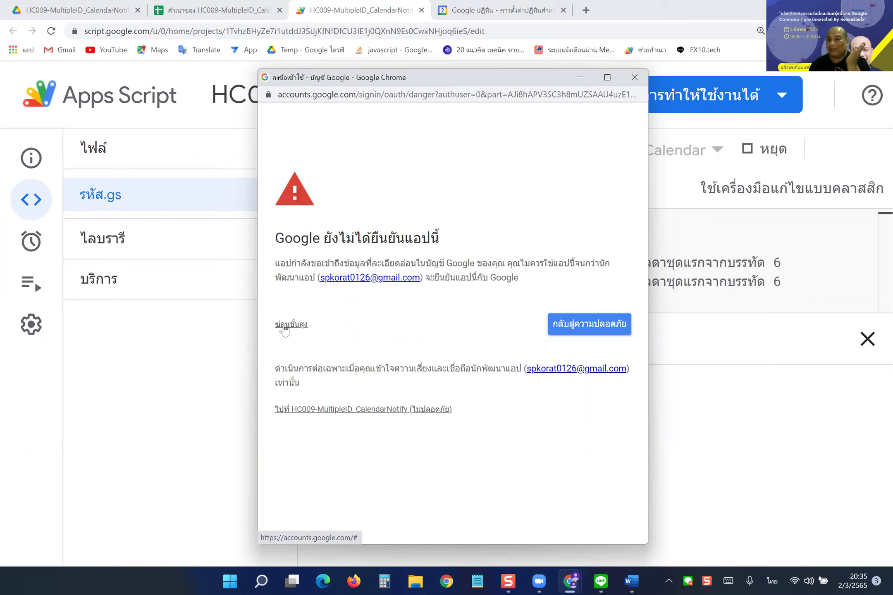
pyautogui.click(310, 412)
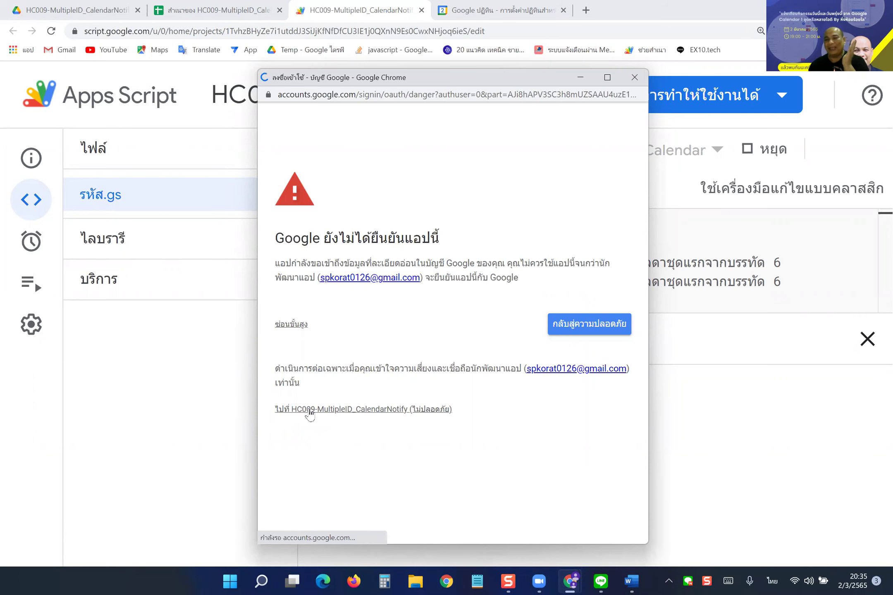
pyautogui.scroll(-3, 532, 476)
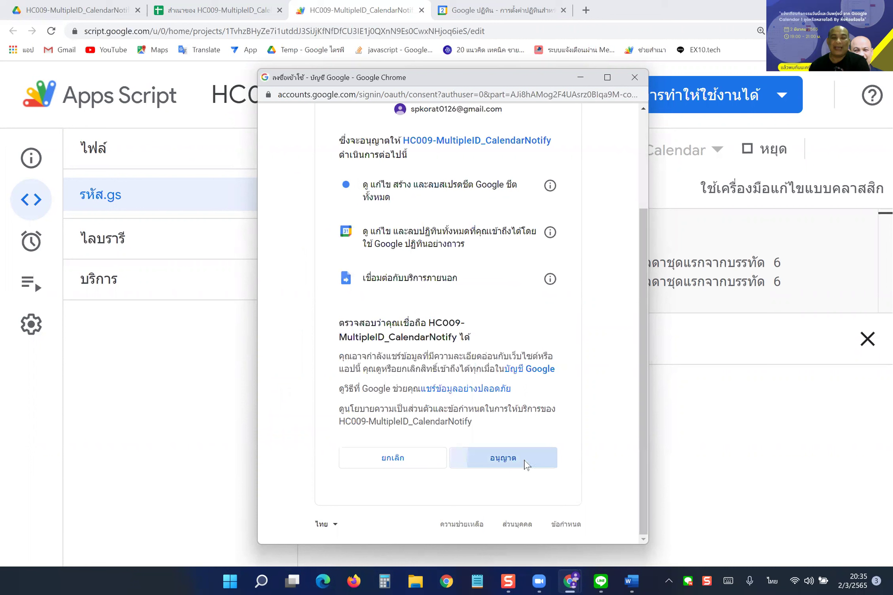
pyautogui.click(524, 461)
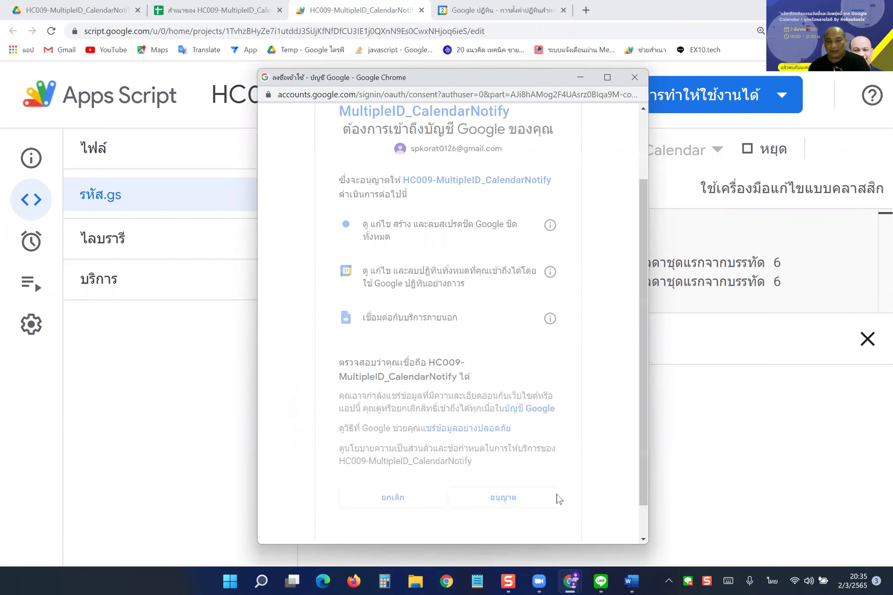
pyautogui.click(599, 582)
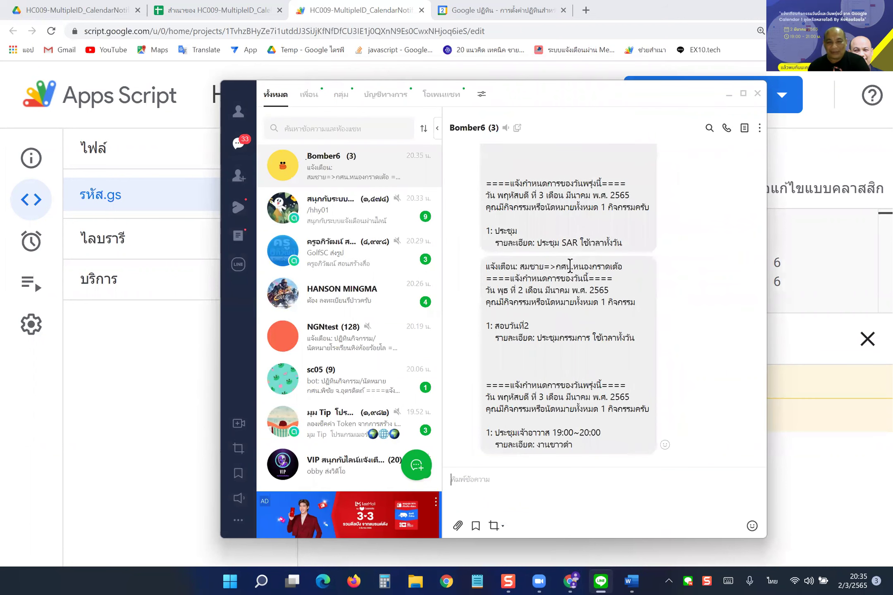
# Highlight the first notification's header and today's schedule, then the second notification's header.
pyautogui.scroll(3, 569, 263)
pyautogui.scroll(-3, 524, 213)
pyautogui.moveTo(521, 191); pyautogui.dragTo(628, 191)
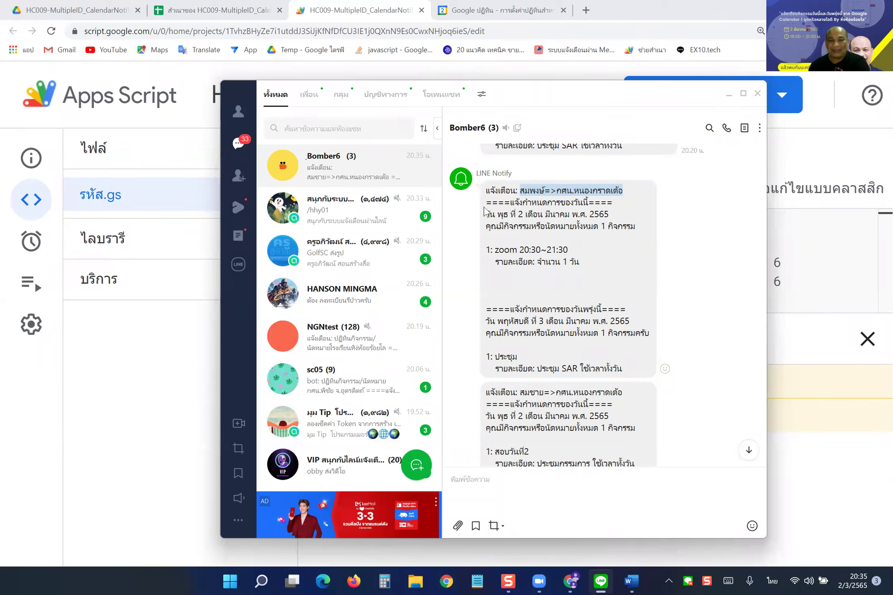
pyautogui.moveTo(486, 210); pyautogui.dragTo(548, 247)
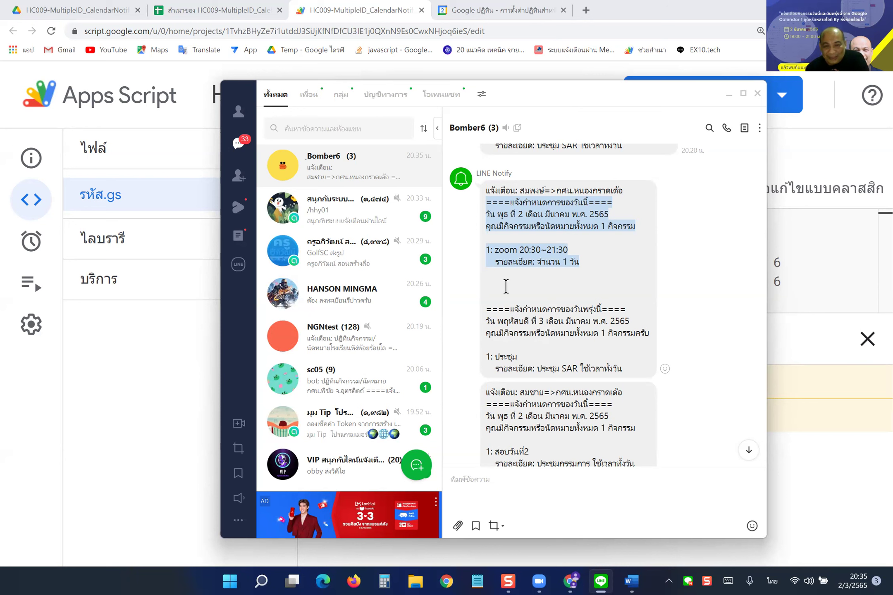
pyautogui.scroll(-3, 518, 271)
pyautogui.moveTo(527, 269); pyautogui.dragTo(642, 266)
pyautogui.scroll(3, 537, 224)
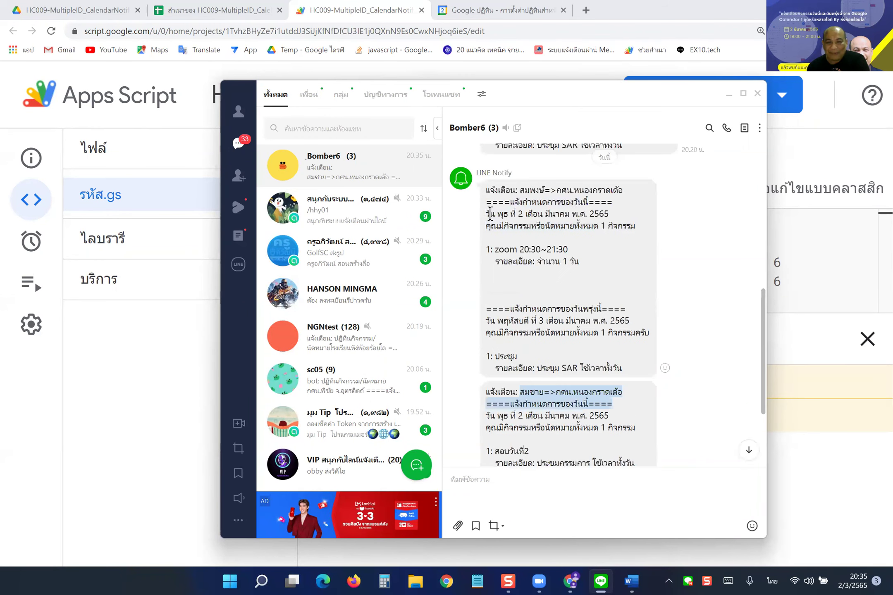
# Highlight tomorrow's ประชุมเจ้าอาวาส schedule, the lower notice's lines and the กศน.หนองกราดเด้อ greeting.
pyautogui.click(504, 305)
pyautogui.moveTo(486, 308); pyautogui.dragTo(648, 371)
pyautogui.scroll(-3, 674, 310)
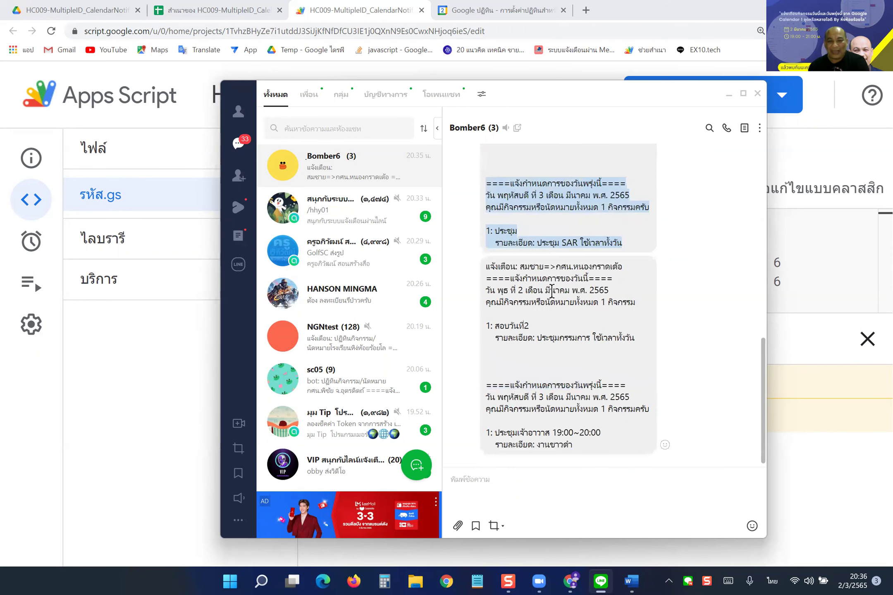
pyautogui.moveTo(519, 264); pyautogui.dragTo(551, 267)
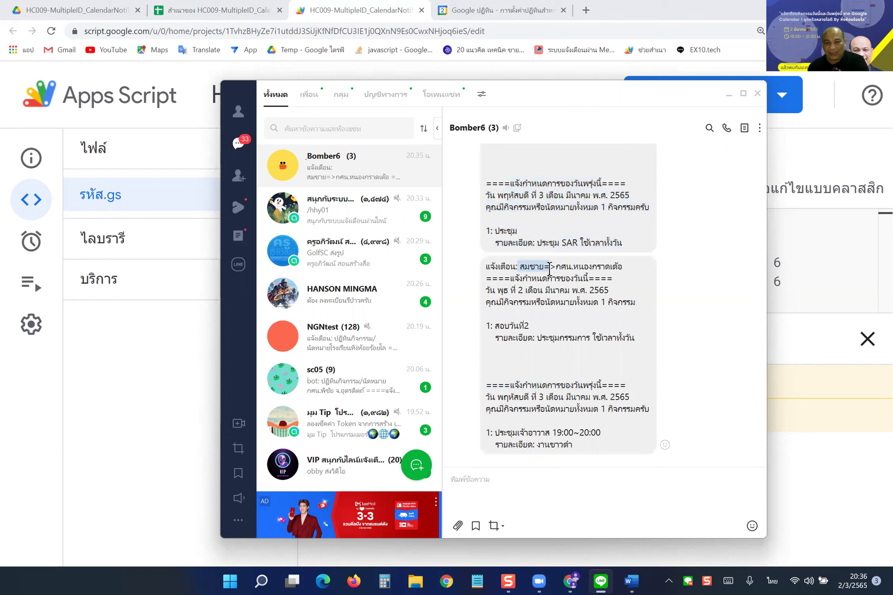
pyautogui.moveTo(489, 284); pyautogui.dragTo(529, 326)
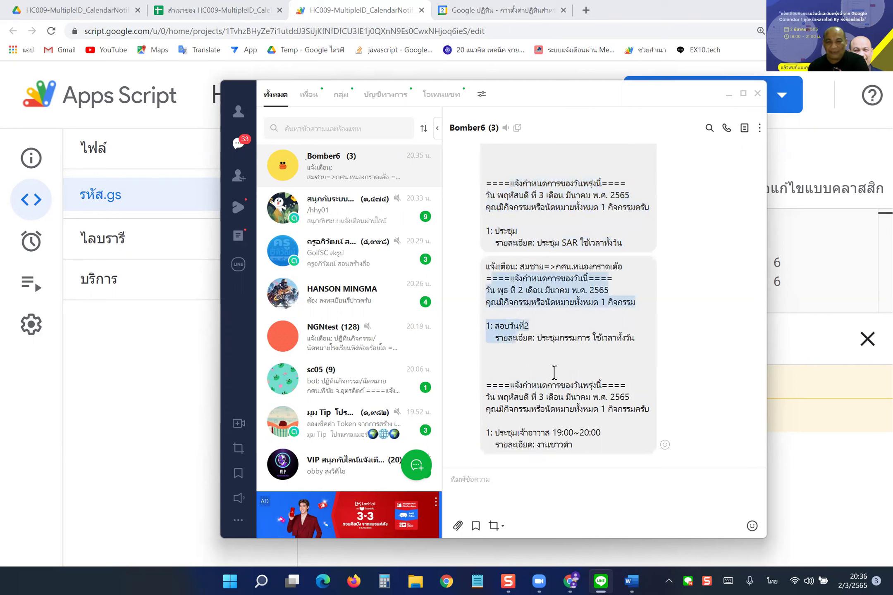
pyautogui.click(512, 368)
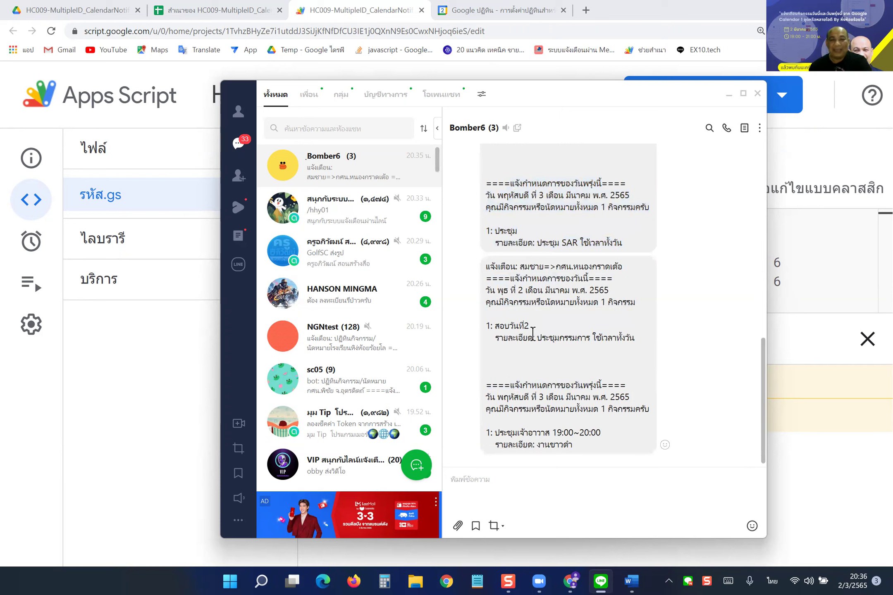
pyautogui.moveTo(559, 267); pyautogui.dragTo(623, 268)
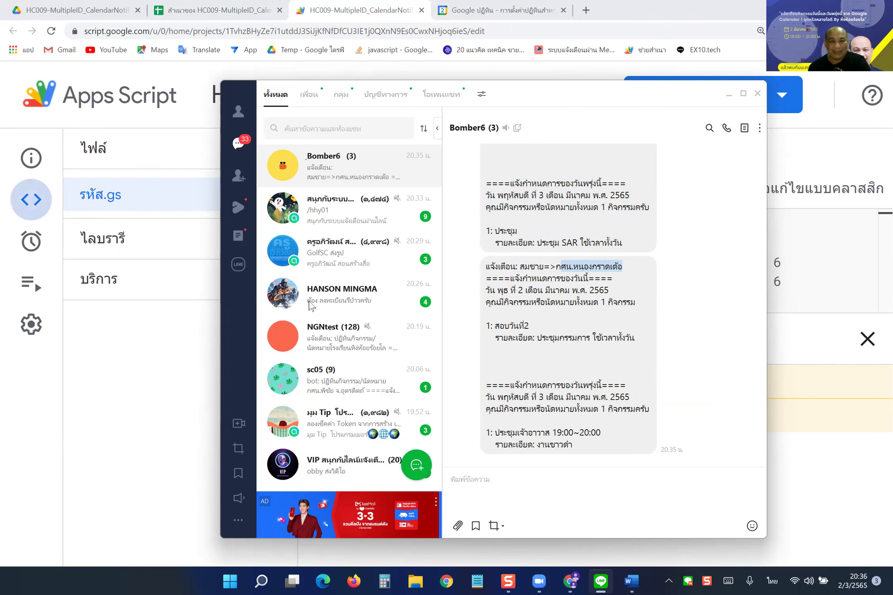
pyautogui.hotkey('alt', 'Tab')
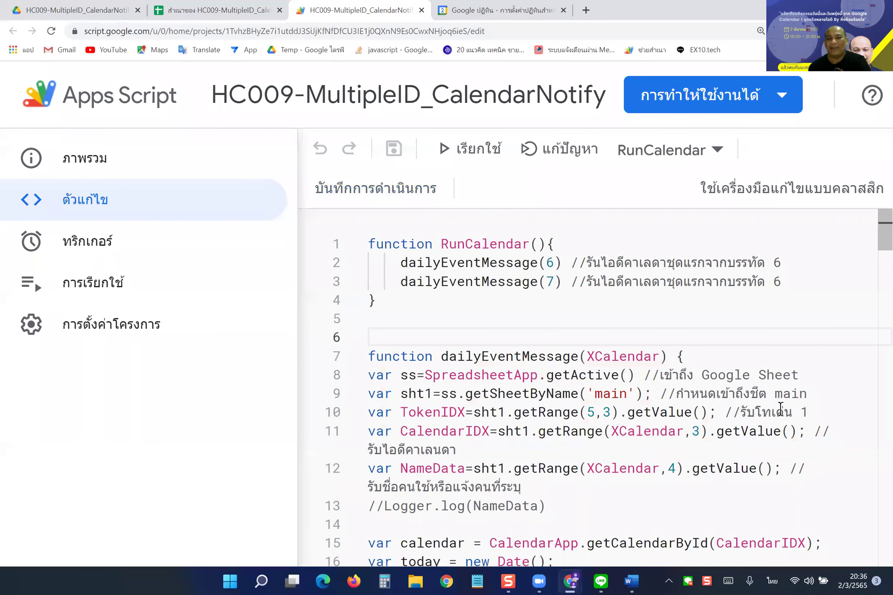
# Highlight NameData and the greeting strings on lines 59 and 61, then open the Triggers page.
pyautogui.scroll(-4, 782, 407)
pyautogui.scroll(-15, 772, 412)
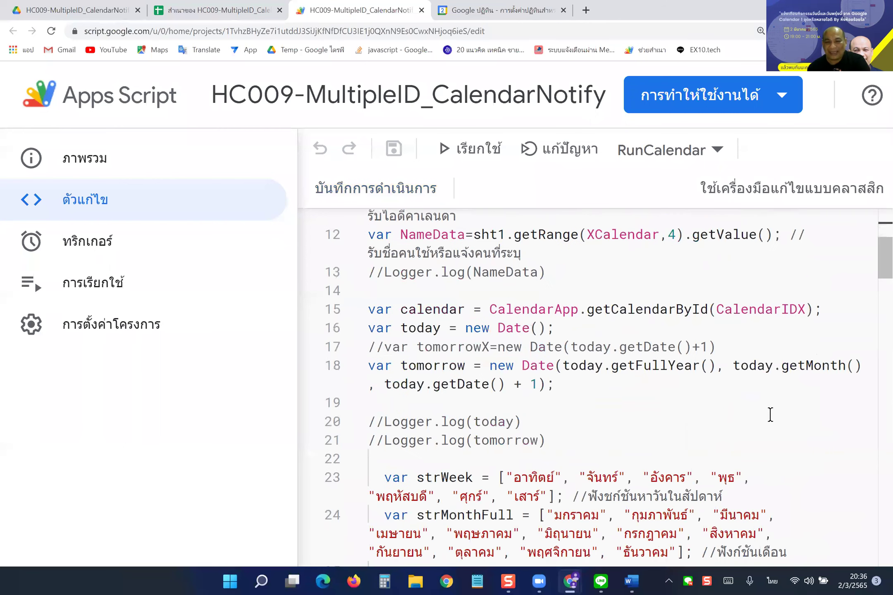
pyautogui.scroll(-7, 553, 390)
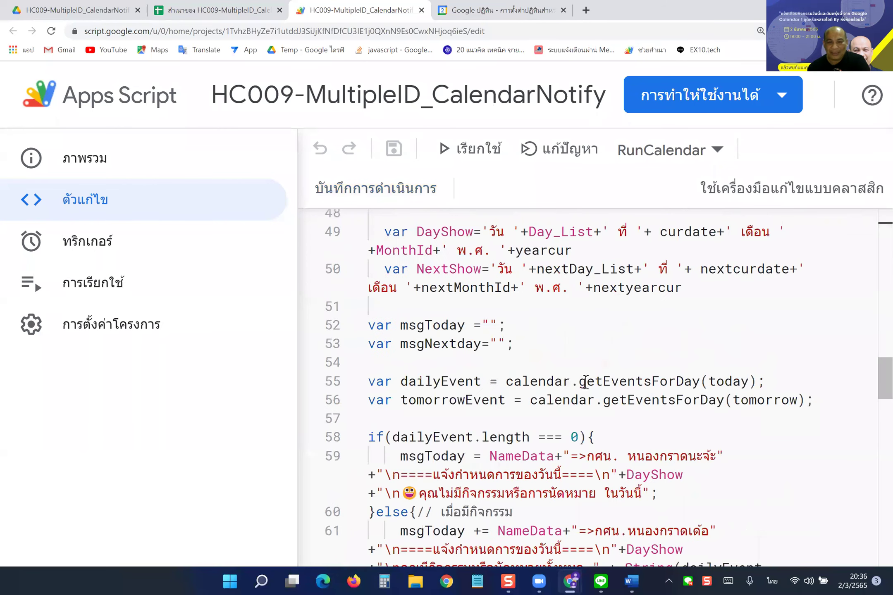
pyautogui.moveTo(588, 379); pyautogui.dragTo(717, 379)
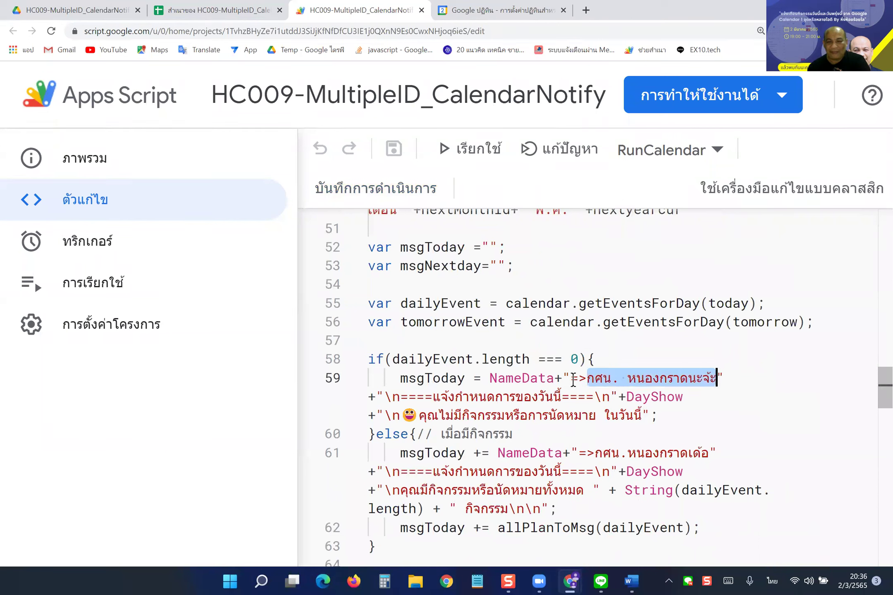
pyautogui.moveTo(489, 378); pyautogui.dragTo(554, 378)
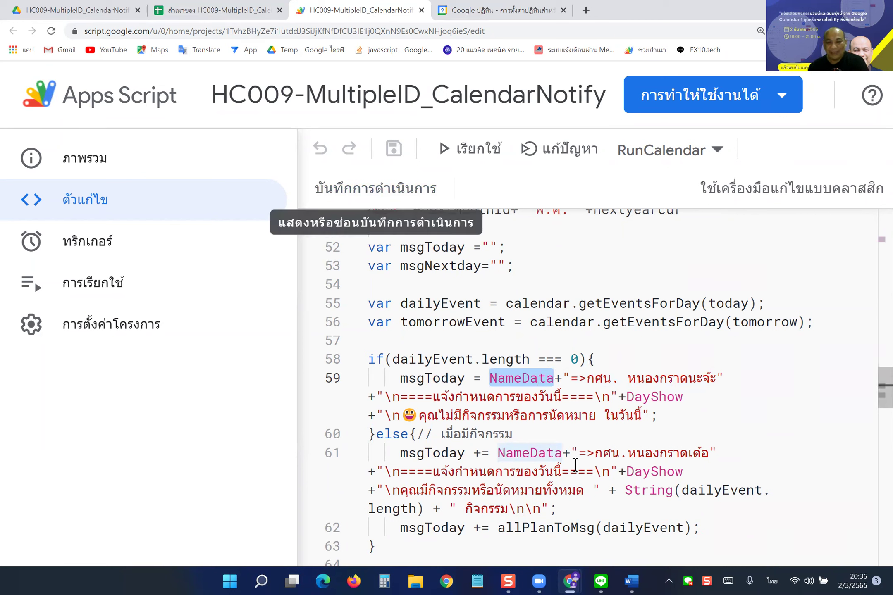
pyautogui.moveTo(571, 378); pyautogui.dragTo(702, 387)
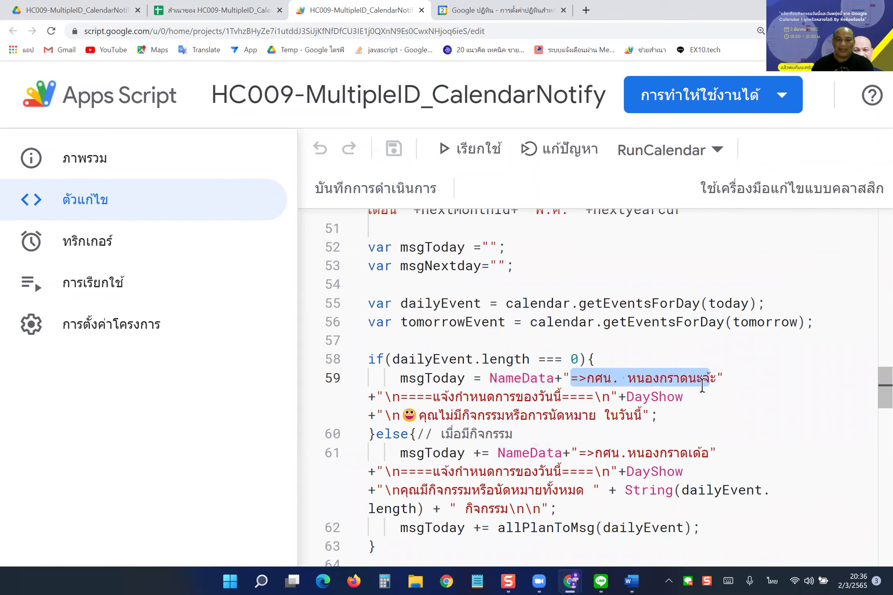
pyautogui.moveTo(578, 453); pyautogui.dragTo(710, 453)
pyautogui.scroll(-3, 791, 426)
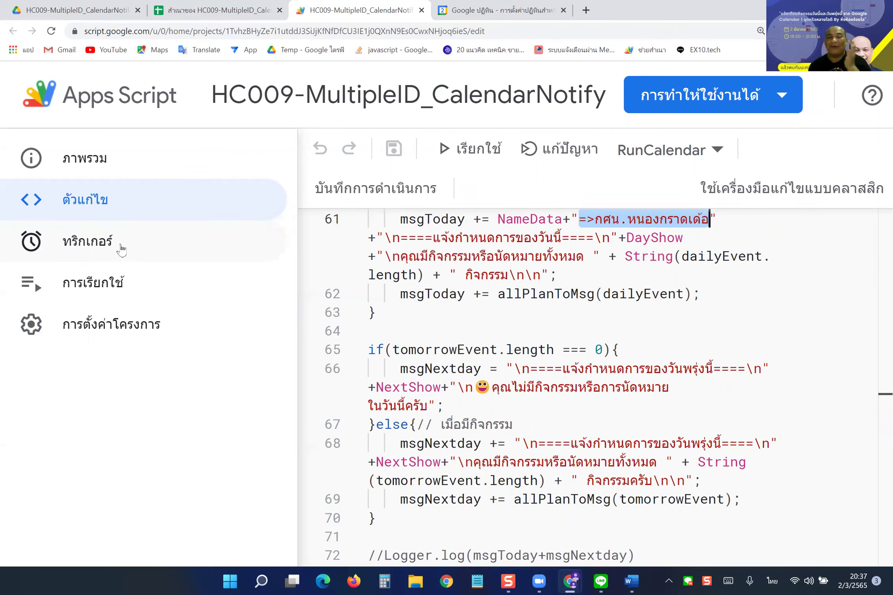
pyautogui.click(75, 250)
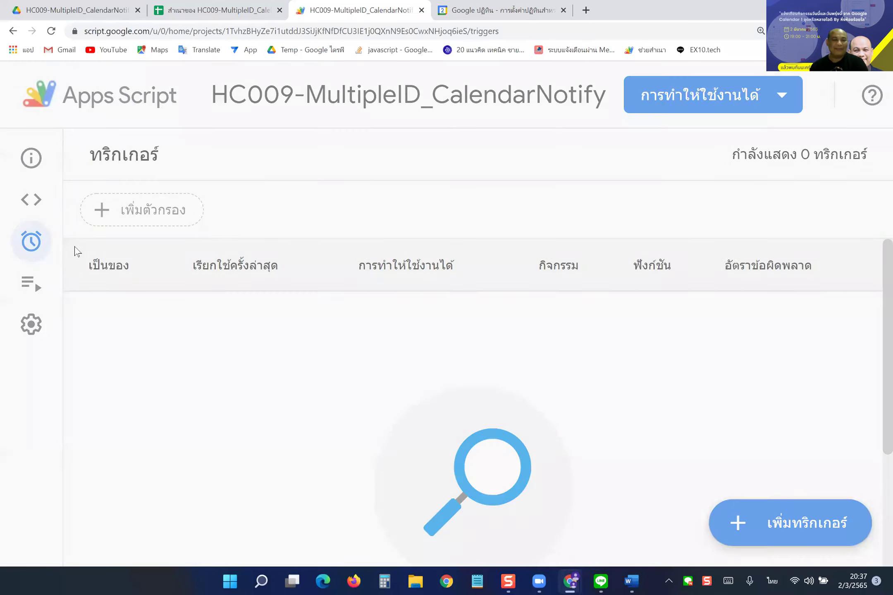
# Add a new trigger for the RunCalendar function with a Time-driven event source.
pyautogui.moveTo(103, 268)
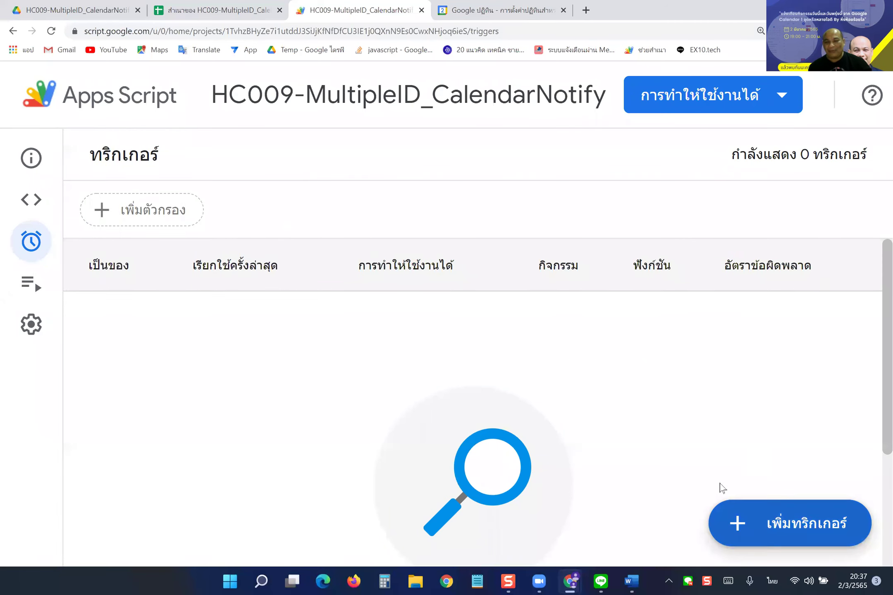
pyautogui.click(758, 522)
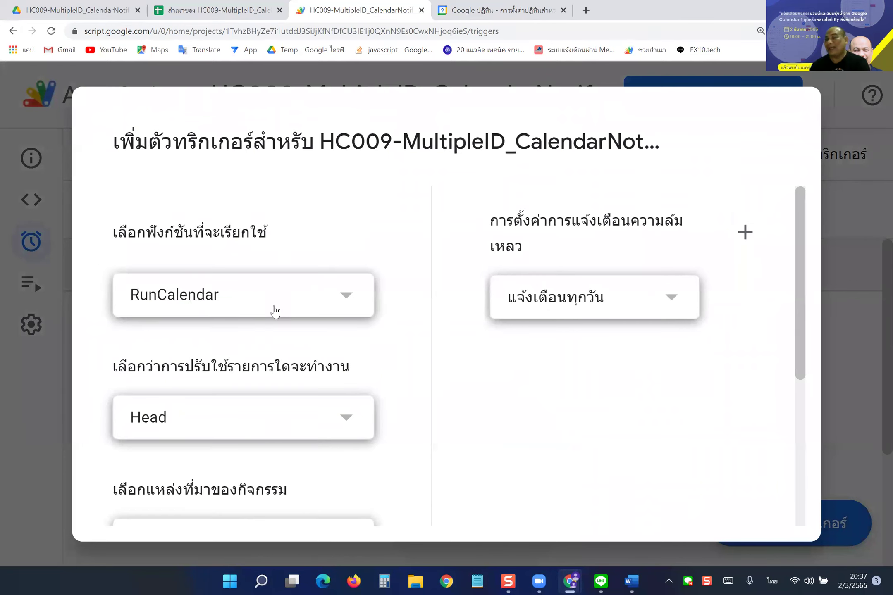
pyautogui.click(302, 302)
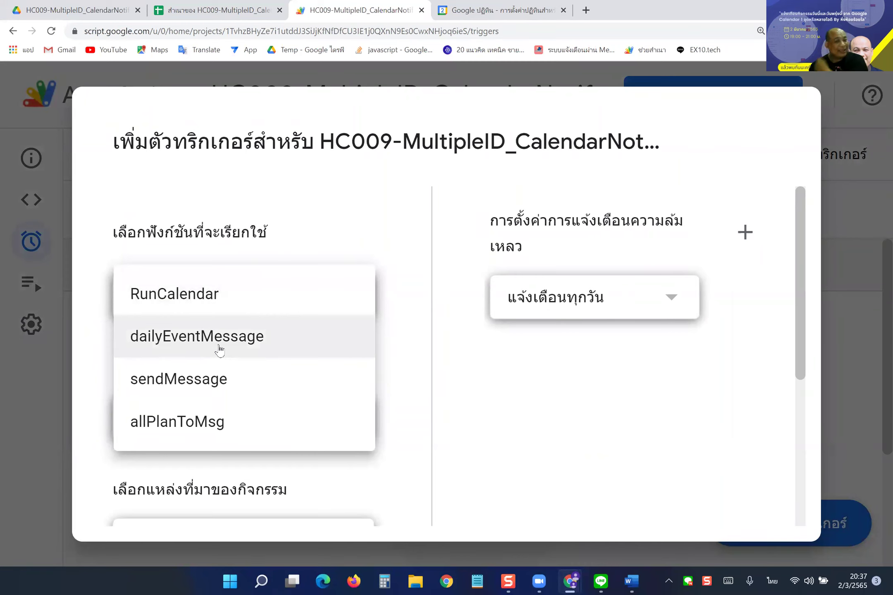
pyautogui.click(190, 305)
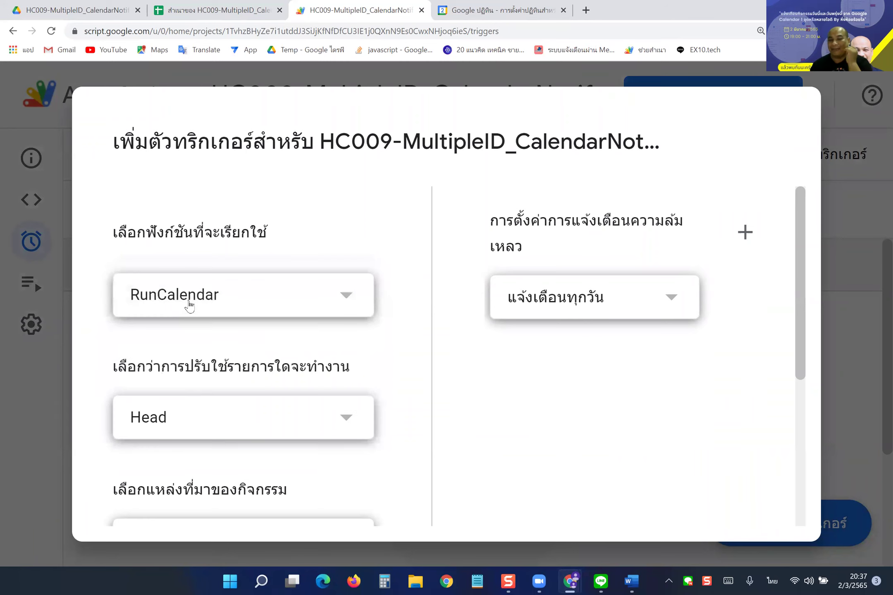
pyautogui.scroll(-6, 435, 398)
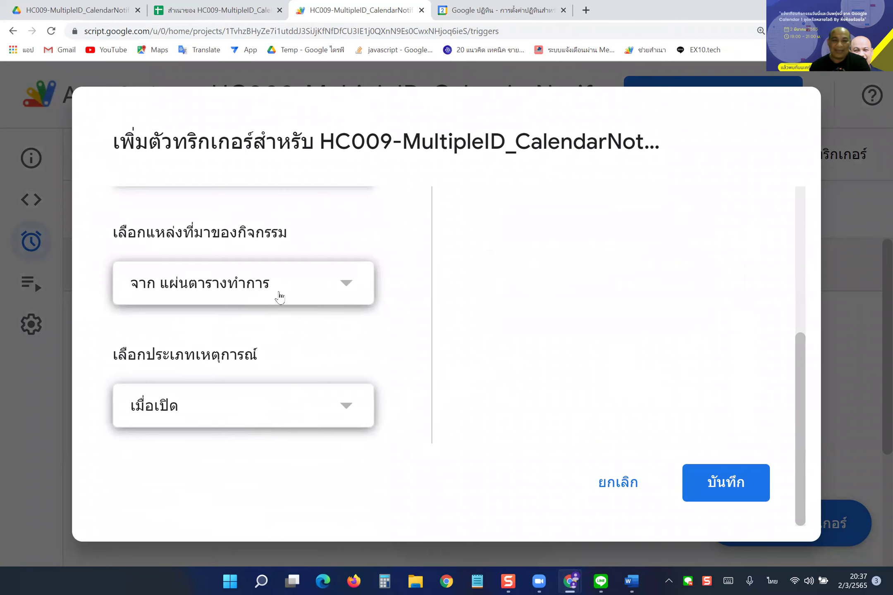
pyautogui.scroll(3, 308, 308)
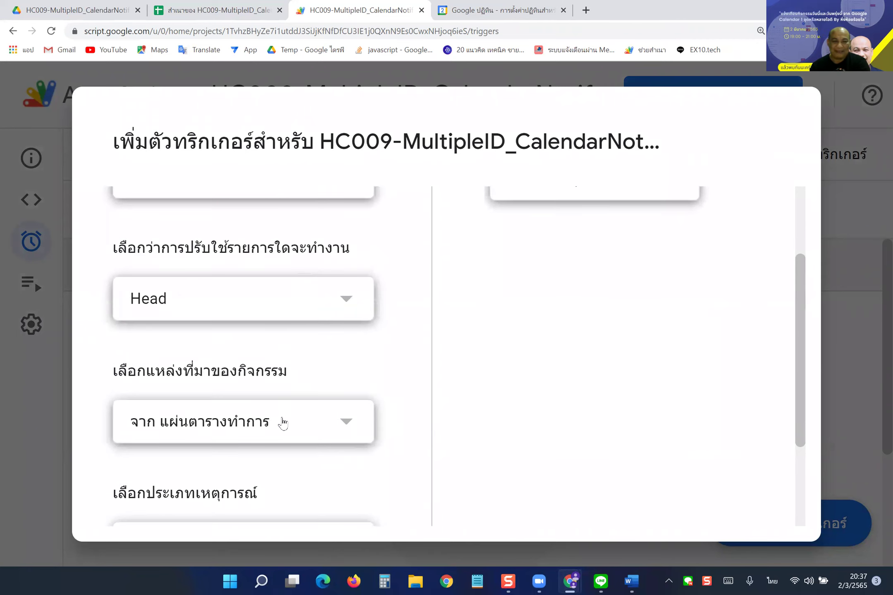
pyautogui.scroll(3, 279, 329)
pyautogui.scroll(-6, 269, 351)
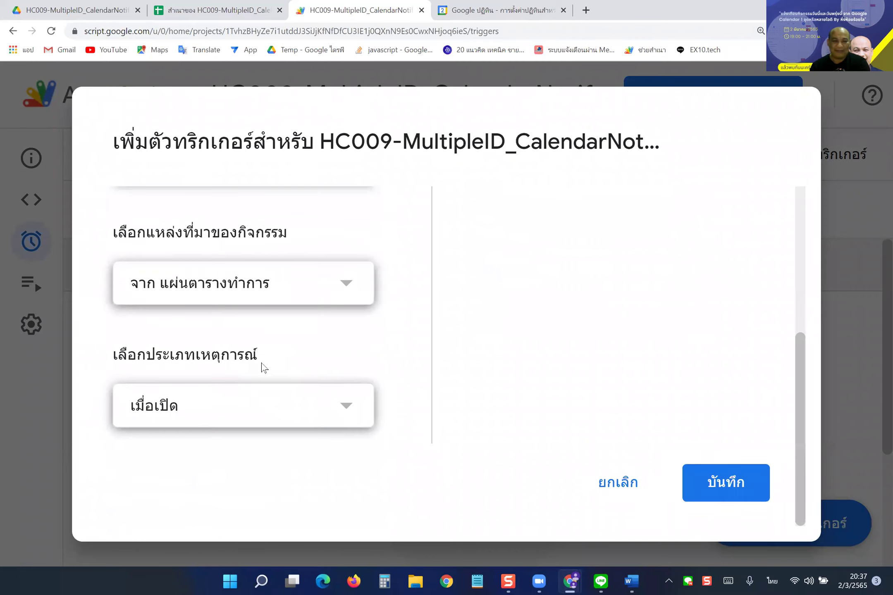
pyautogui.click(252, 287)
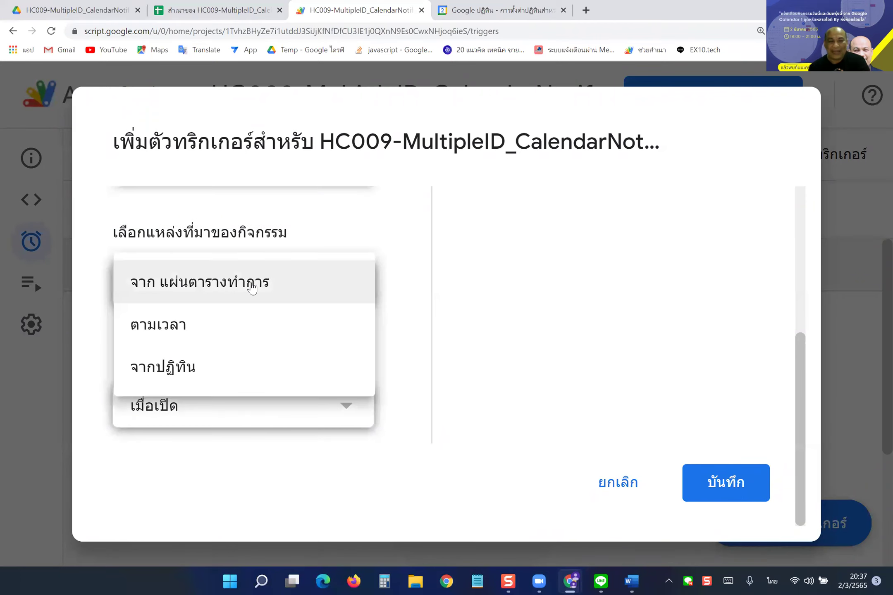
pyautogui.click(179, 327)
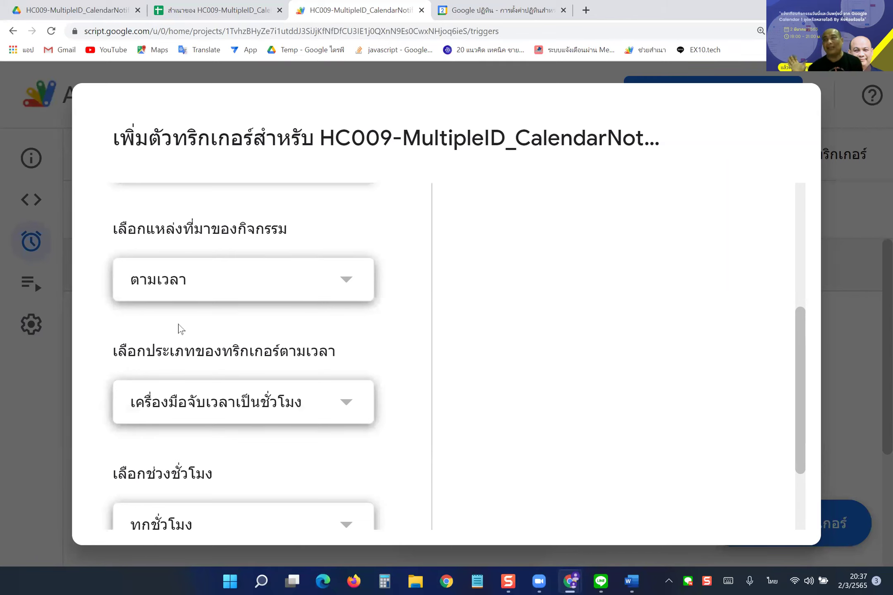
# Make the trigger a Day timer running between 5.00 and 6.00 (GMT+07:00).
pyautogui.click(288, 401)
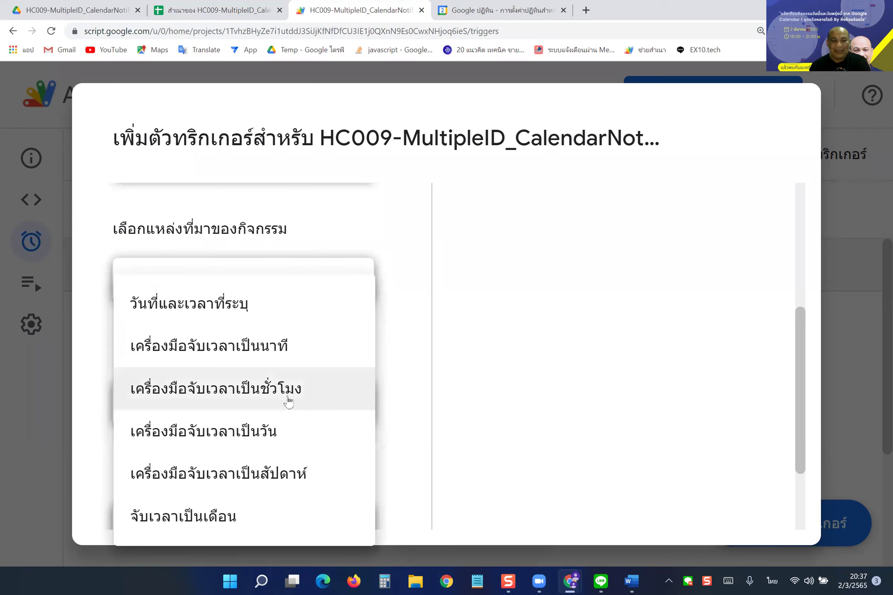
pyautogui.click(229, 445)
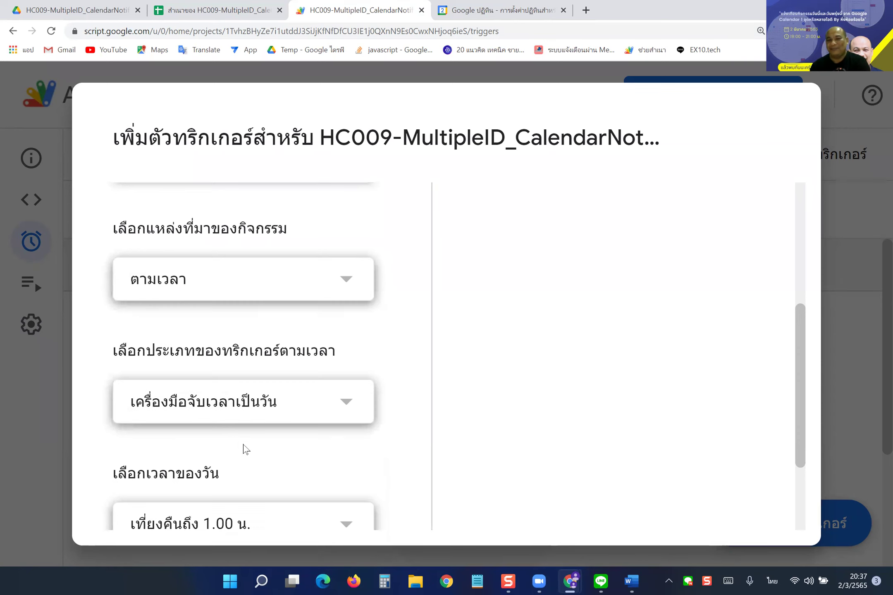
pyautogui.scroll(-3, 355, 455)
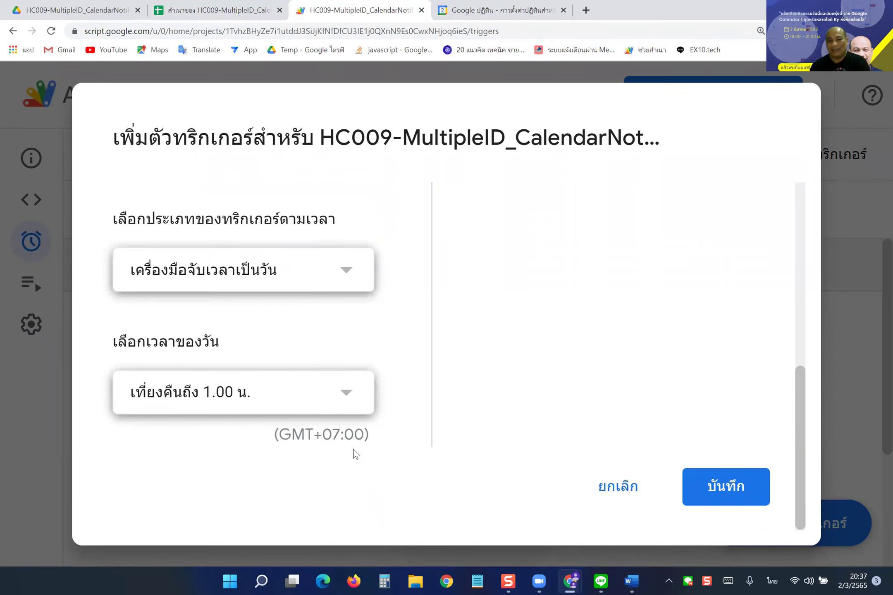
pyautogui.click(277, 399)
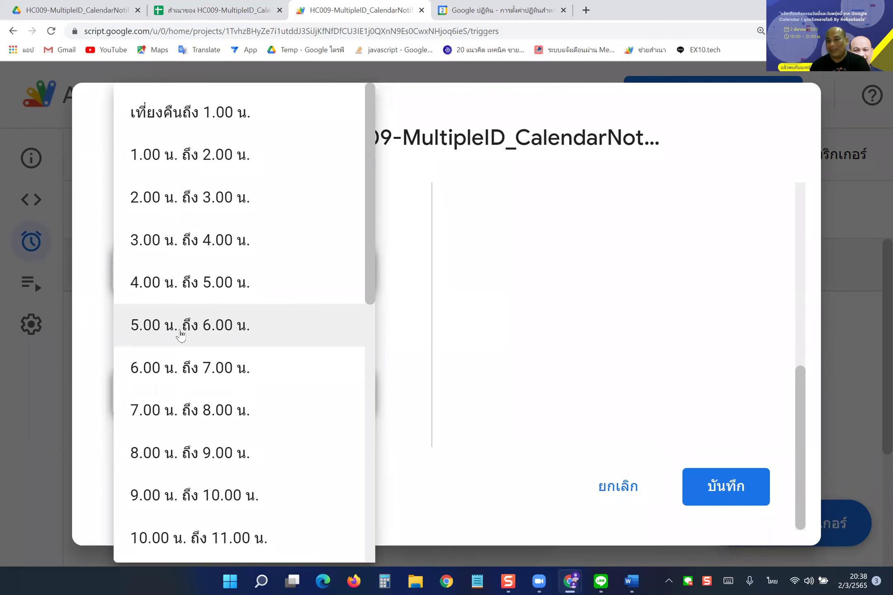
pyautogui.click(180, 334)
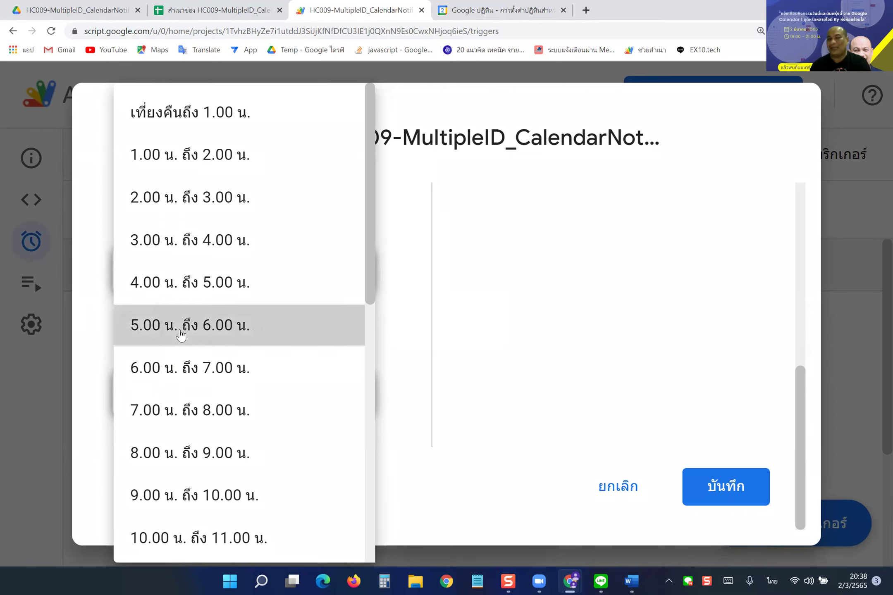
pyautogui.moveTo(272, 442); pyautogui.dragTo(396, 442)
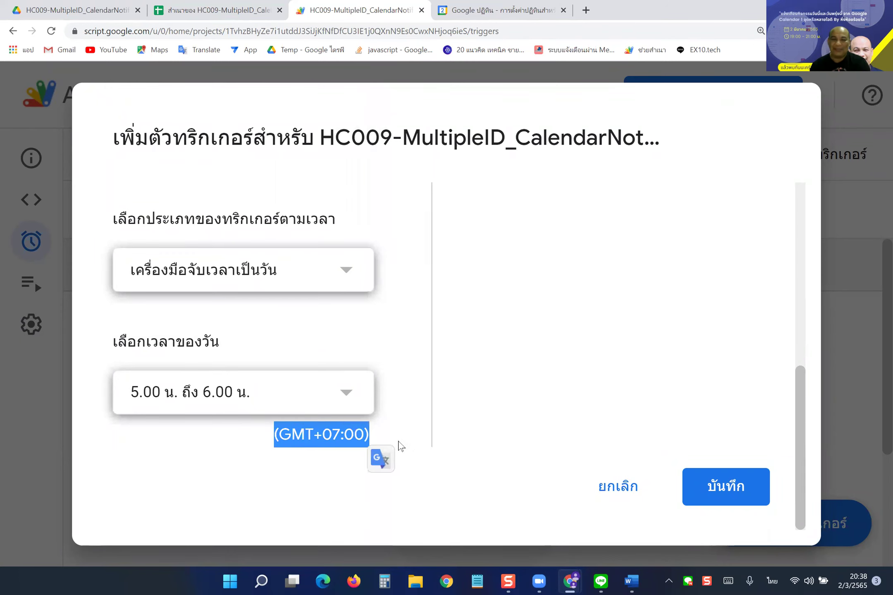
pyautogui.click(421, 429)
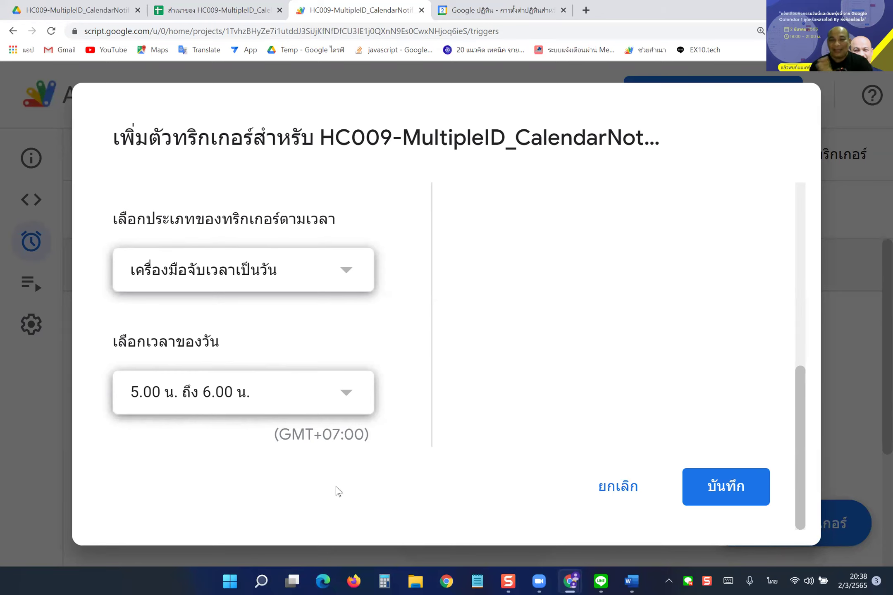
pyautogui.click(261, 397)
pyautogui.scroll(-4, 265, 392)
pyautogui.scroll(-5, 270, 395)
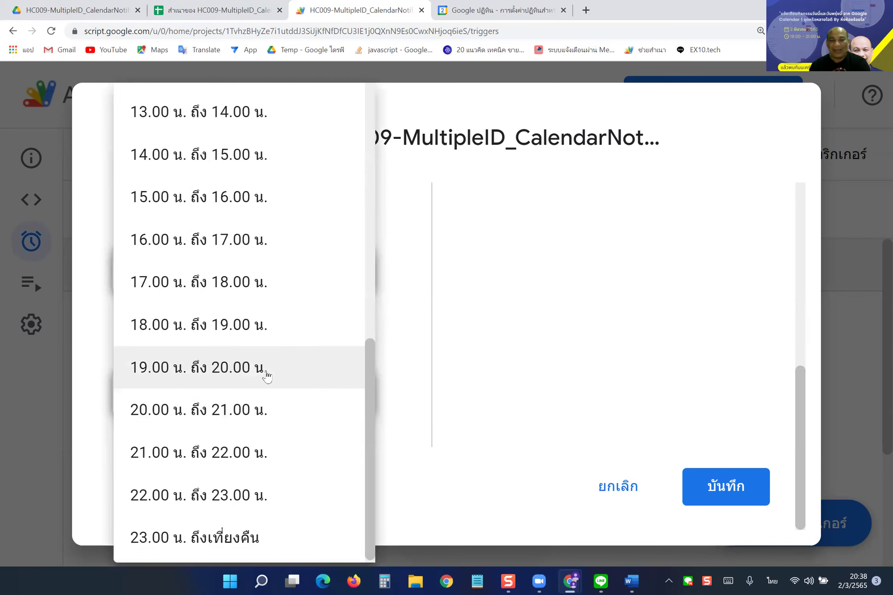
pyautogui.click(476, 396)
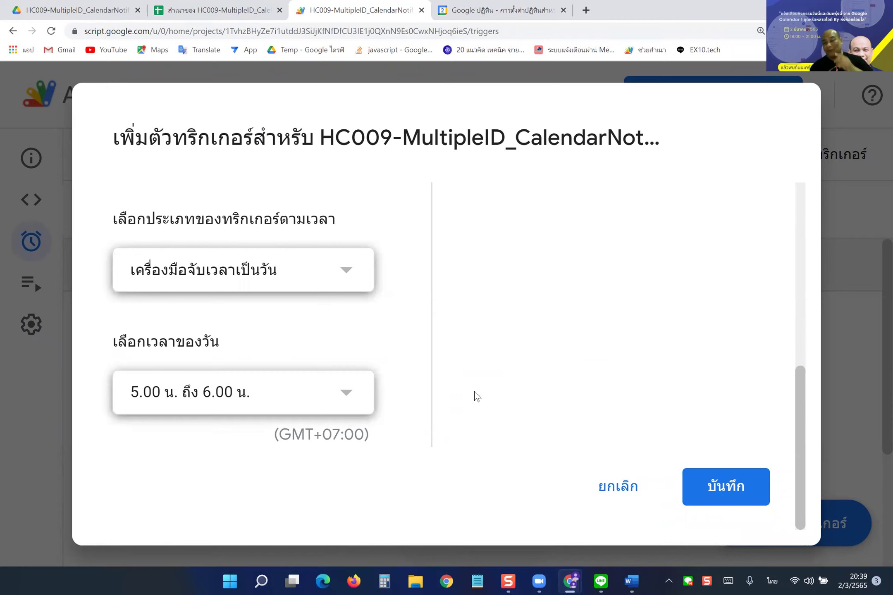
pyautogui.scroll(10, 482, 391)
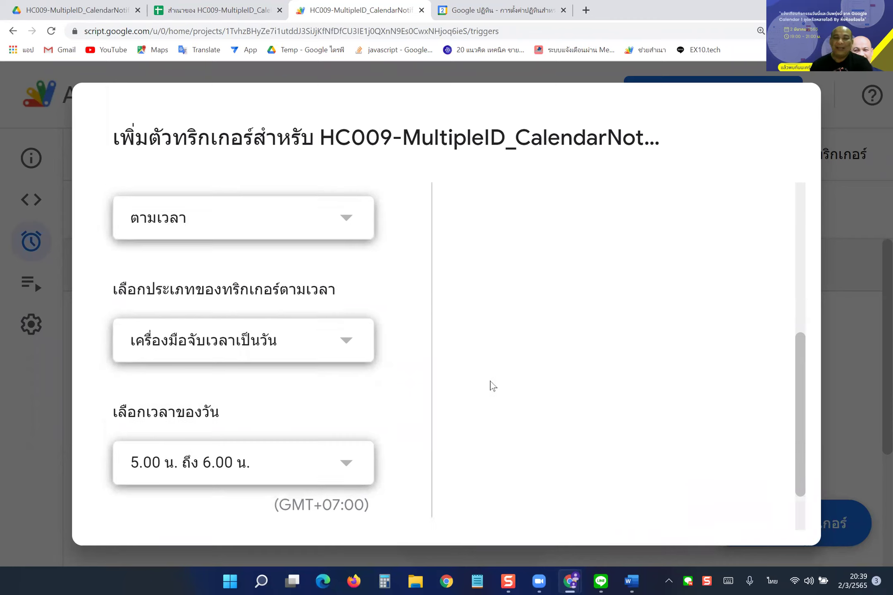
# Set failure notifications to Notify me immediately and save the trigger.
pyautogui.click(625, 308)
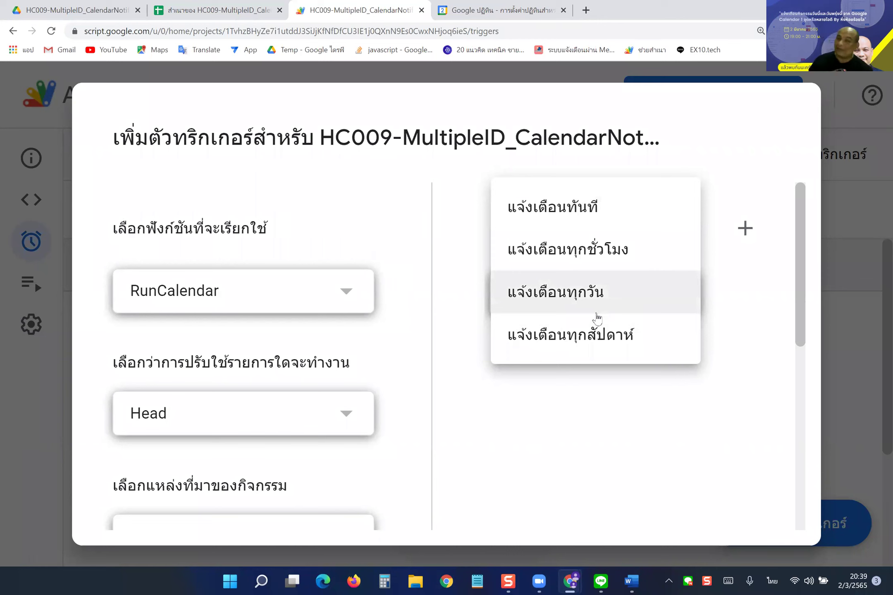
pyautogui.click(581, 219)
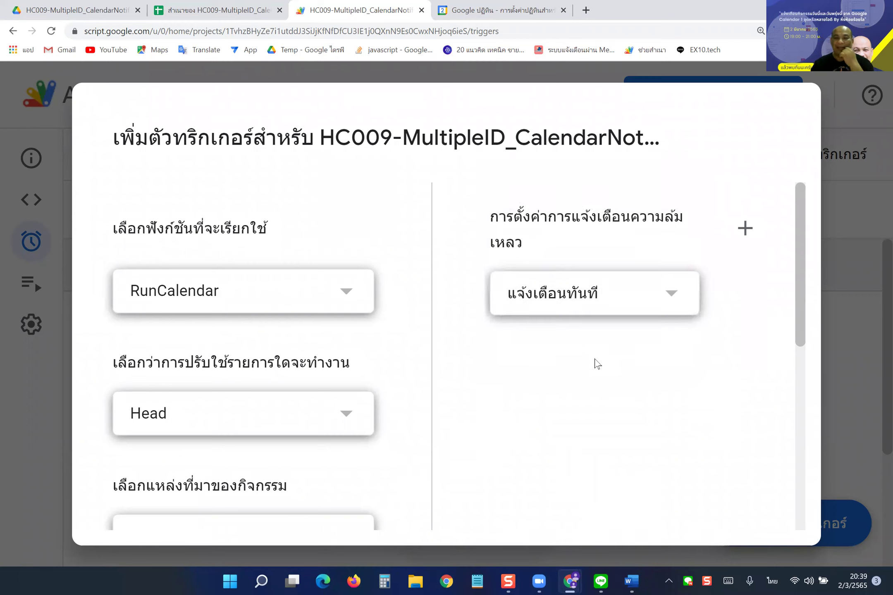
pyautogui.scroll(-4, 599, 376)
pyautogui.scroll(-4, 599, 377)
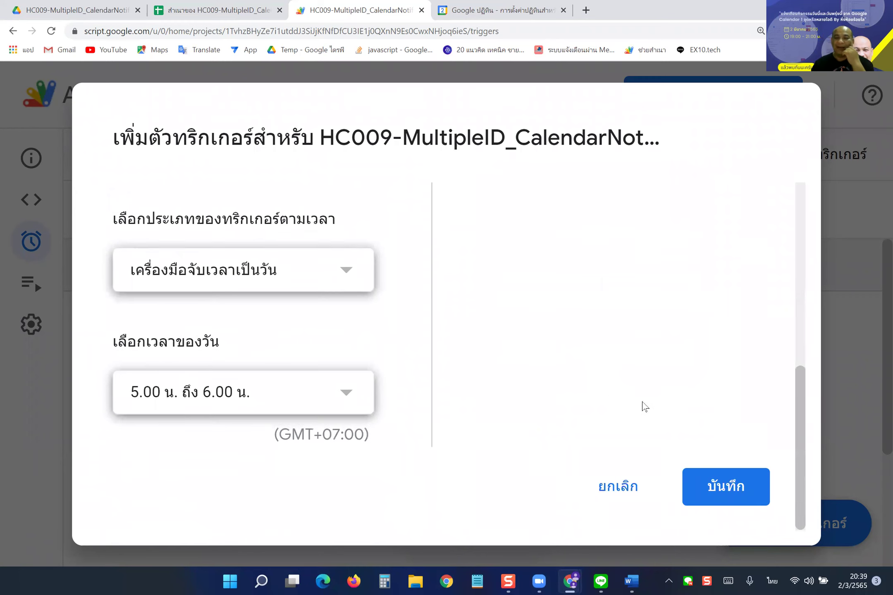
pyautogui.click(707, 493)
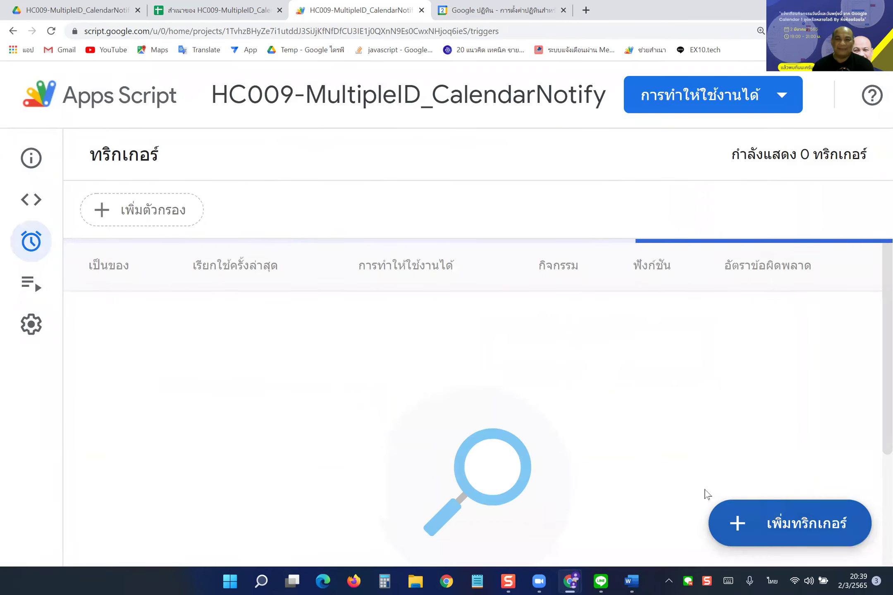
# Switch to Google Calendar, deselect ABC4's calendar ID, and open ABC3's settings.
pyautogui.click(512, 14)
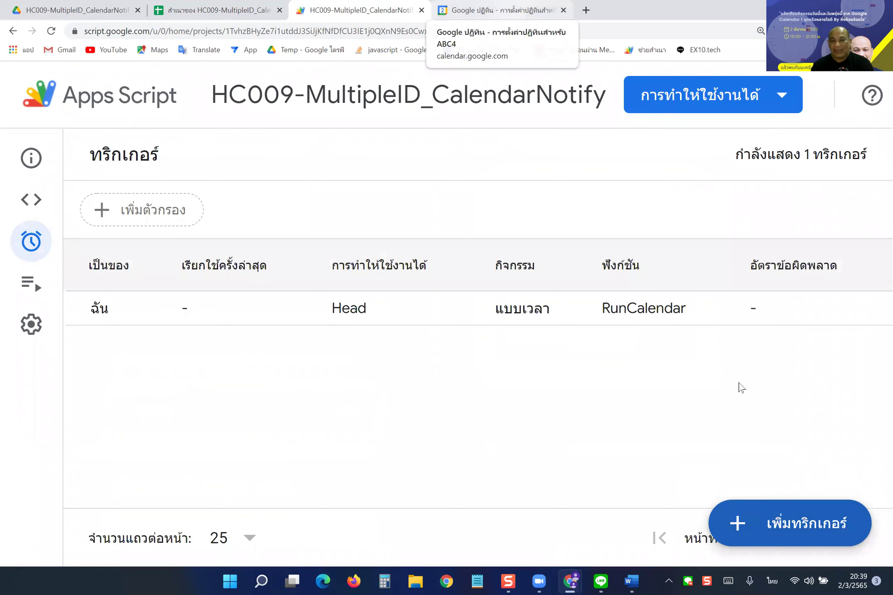
pyautogui.click(757, 419)
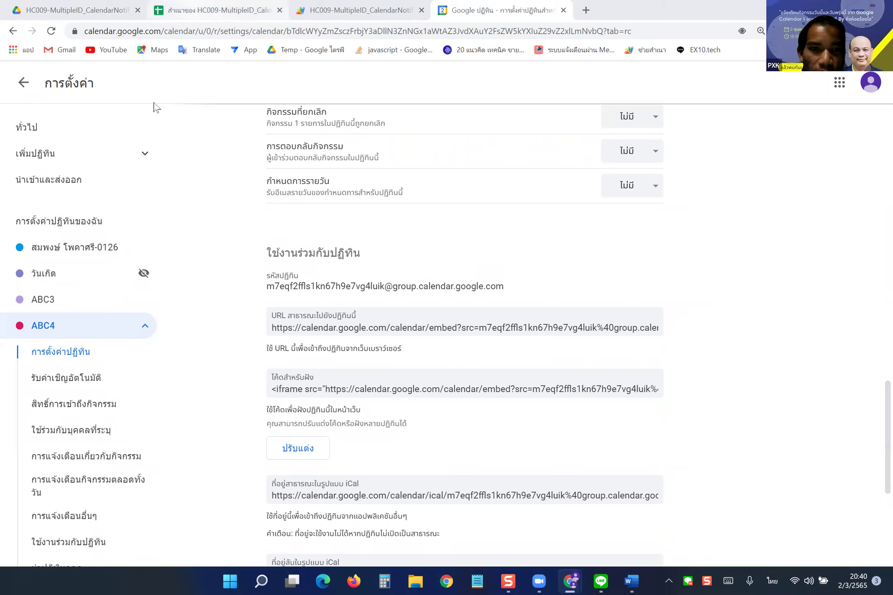
pyautogui.click(62, 304)
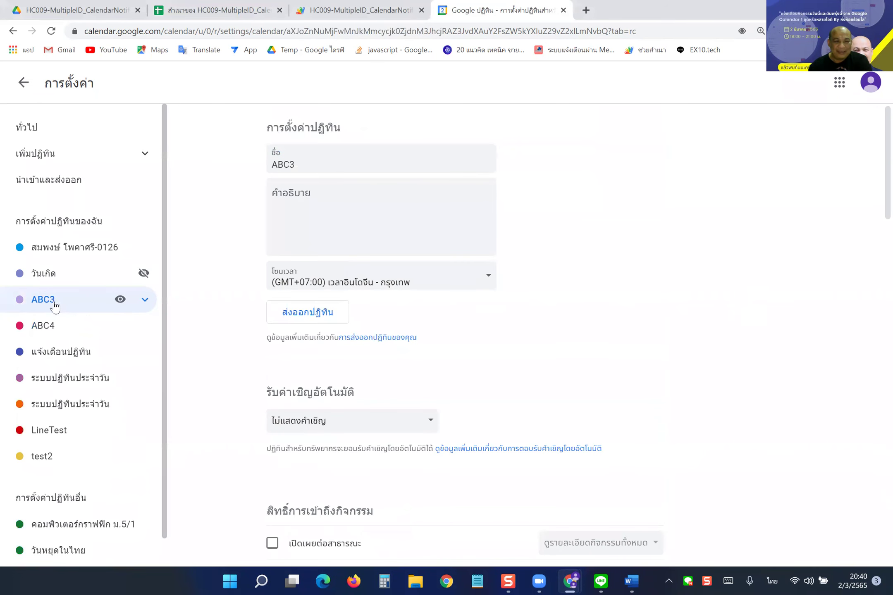
# Open ABC3's Settings and sharing, select its Calendar ID under Integrate calendar, then switch to the spreadsheet.
pyautogui.click(96, 305)
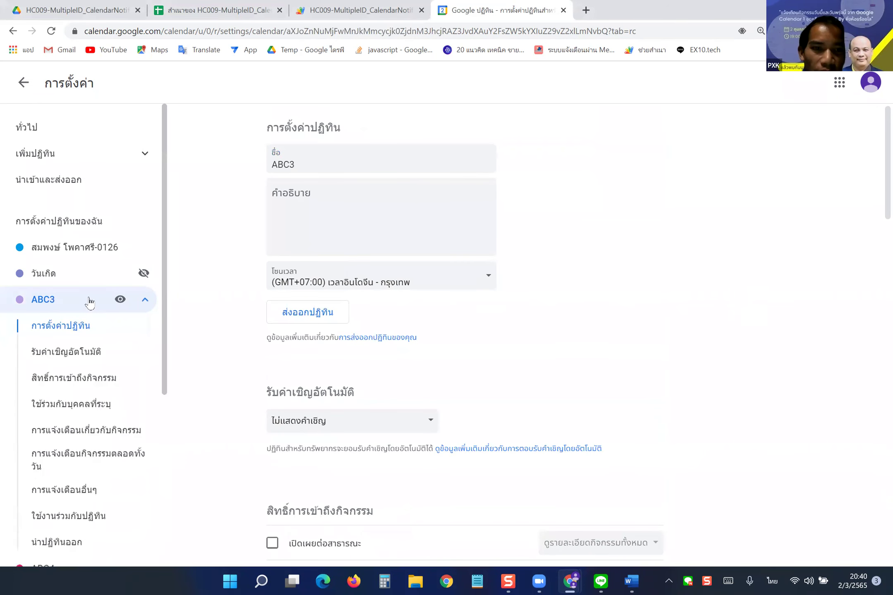
pyautogui.click(24, 83)
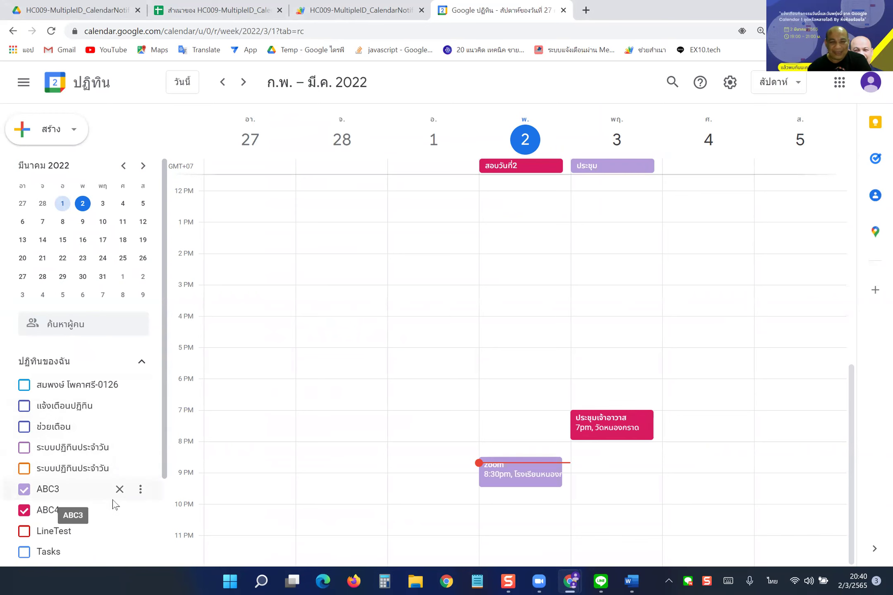
pyautogui.scroll(-3, 120, 505)
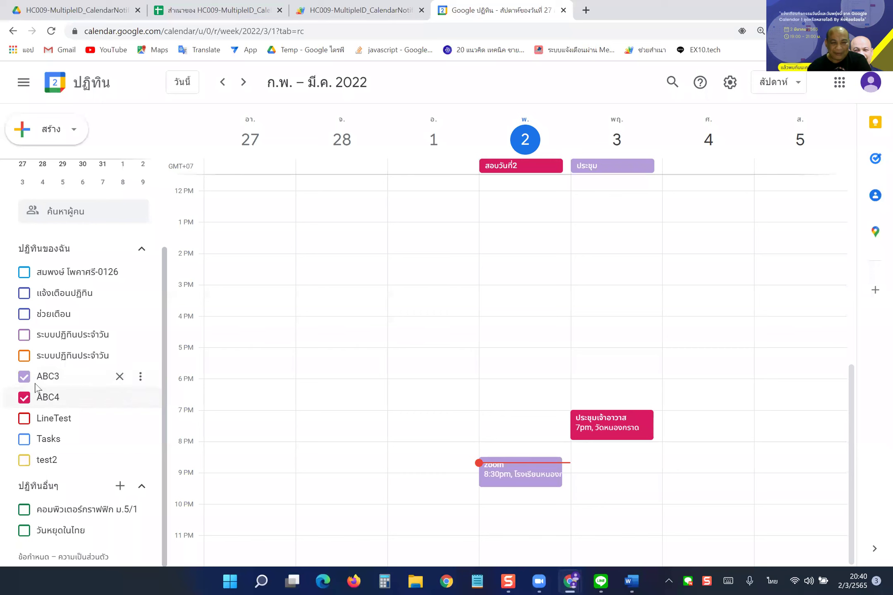
pyautogui.click(140, 378)
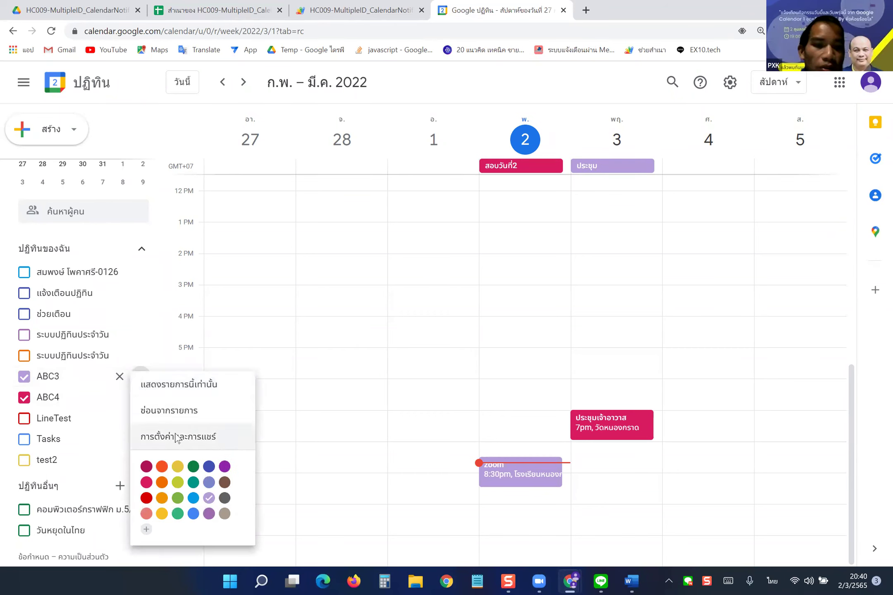
pyautogui.click(216, 436)
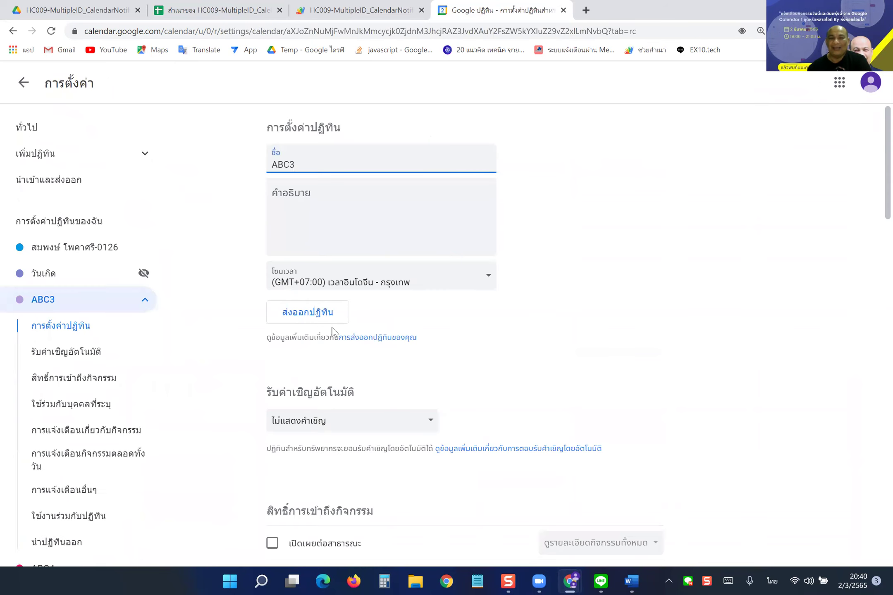
pyautogui.scroll(-10, 422, 310)
pyautogui.scroll(-9, 440, 346)
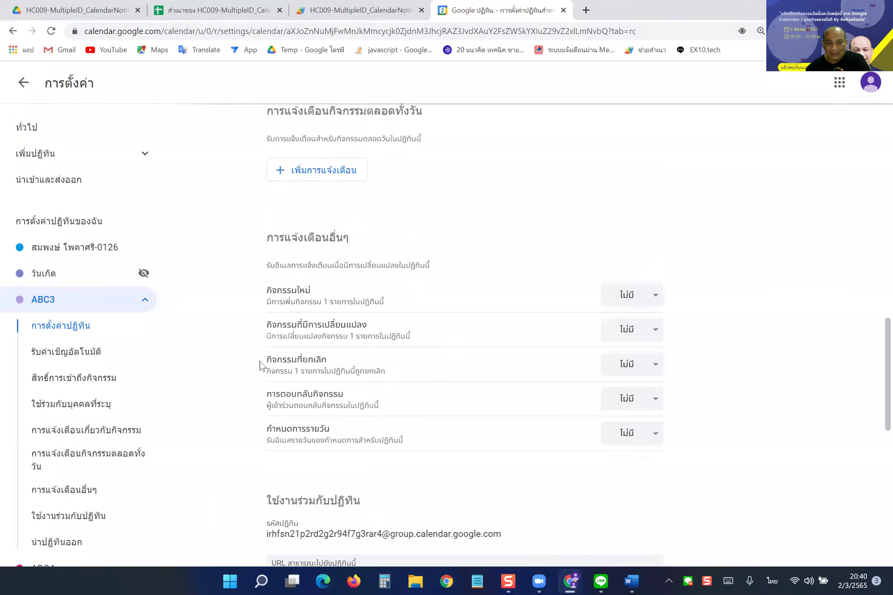
pyautogui.scroll(-3, 388, 368)
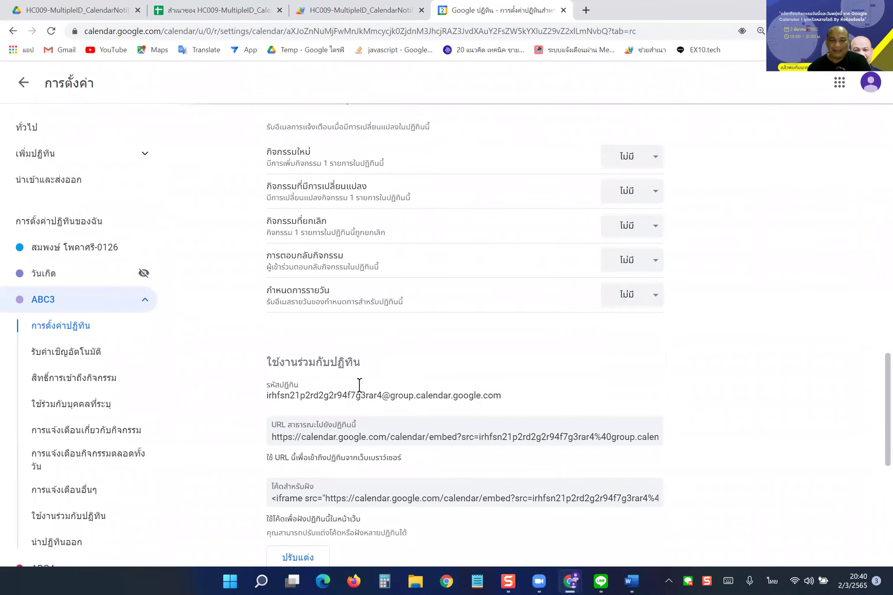
pyautogui.moveTo(251, 385); pyautogui.dragTo(562, 409)
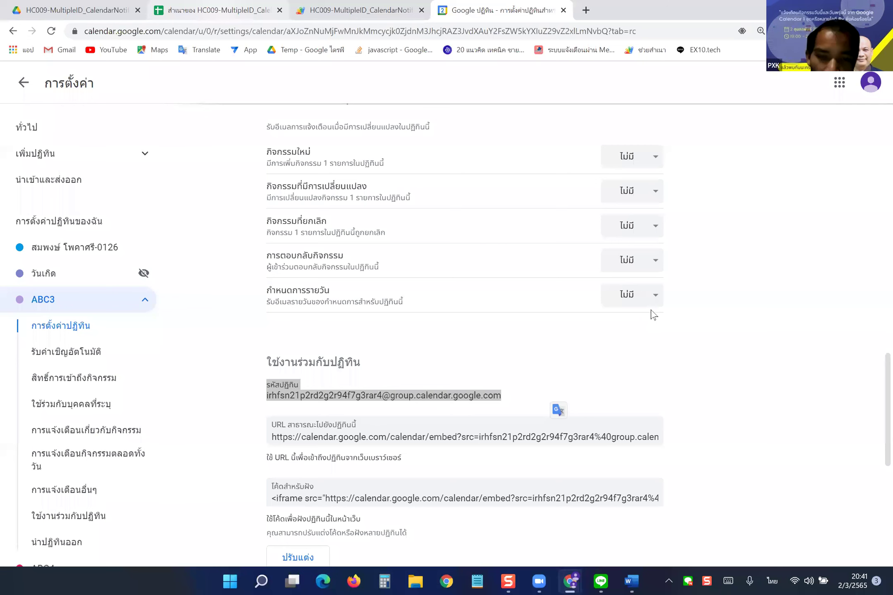
pyautogui.hotkey('ctrl', '2')
# Check the calendar IDs in C6 and C7 and the name in D7 beside IDCalendar2.
pyautogui.click(653, 315)
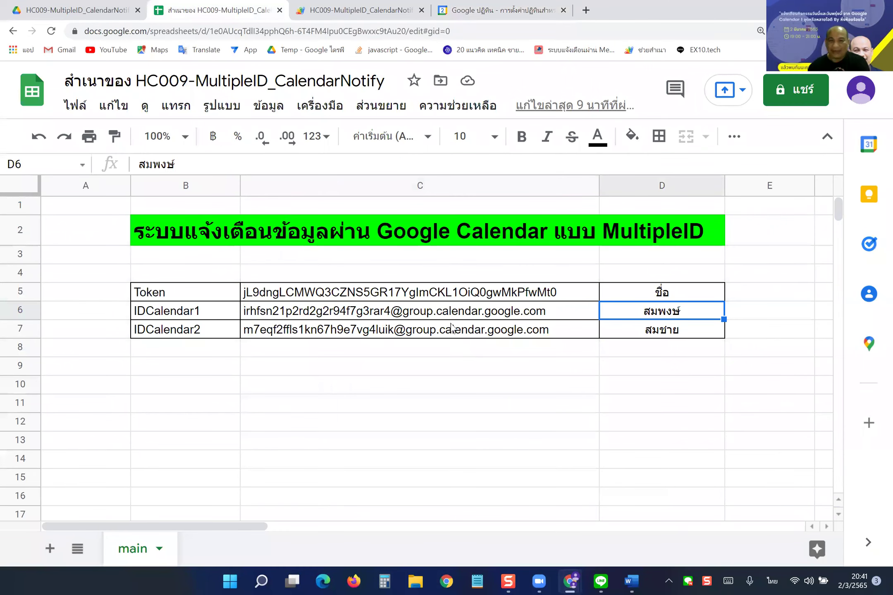
pyautogui.click(595, 319)
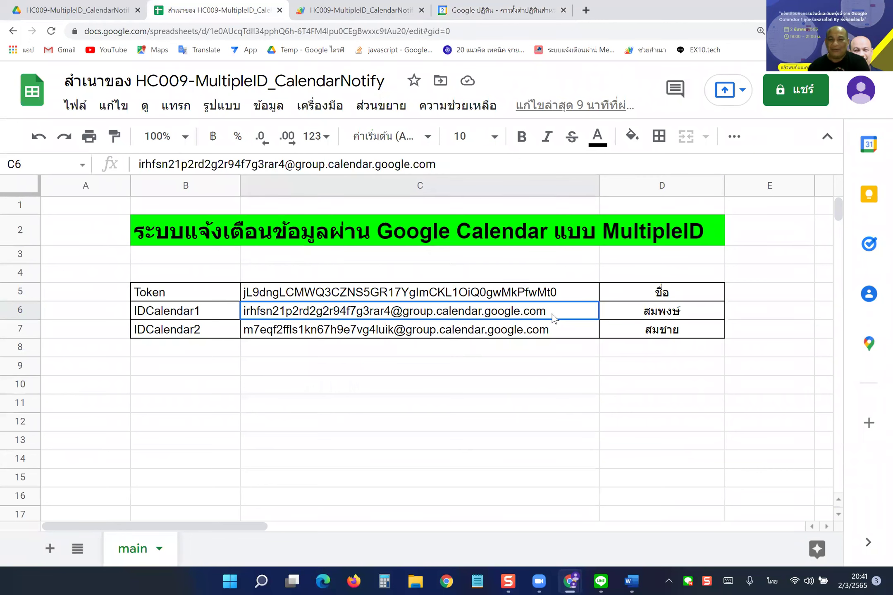
pyautogui.click(572, 335)
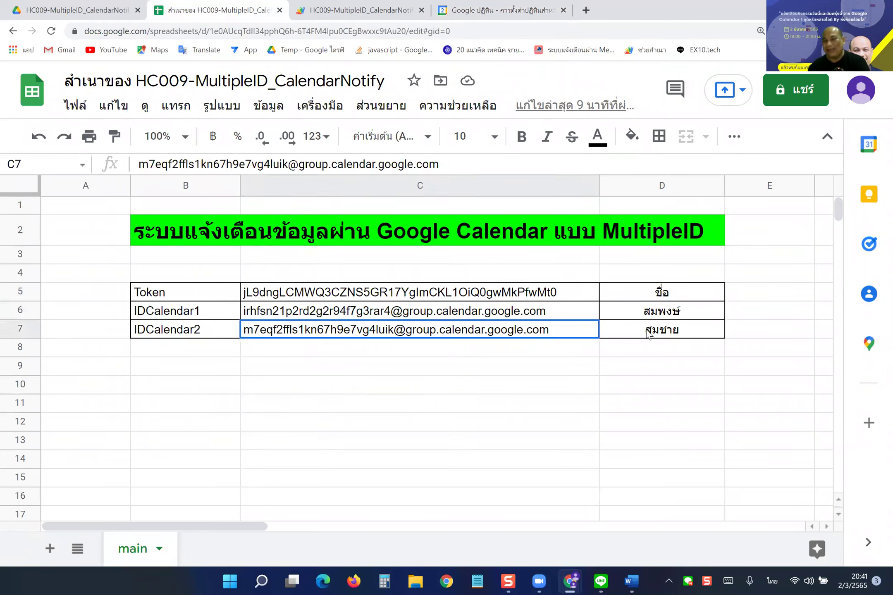
pyautogui.click(647, 335)
pyautogui.scroll(-3, 578, 248)
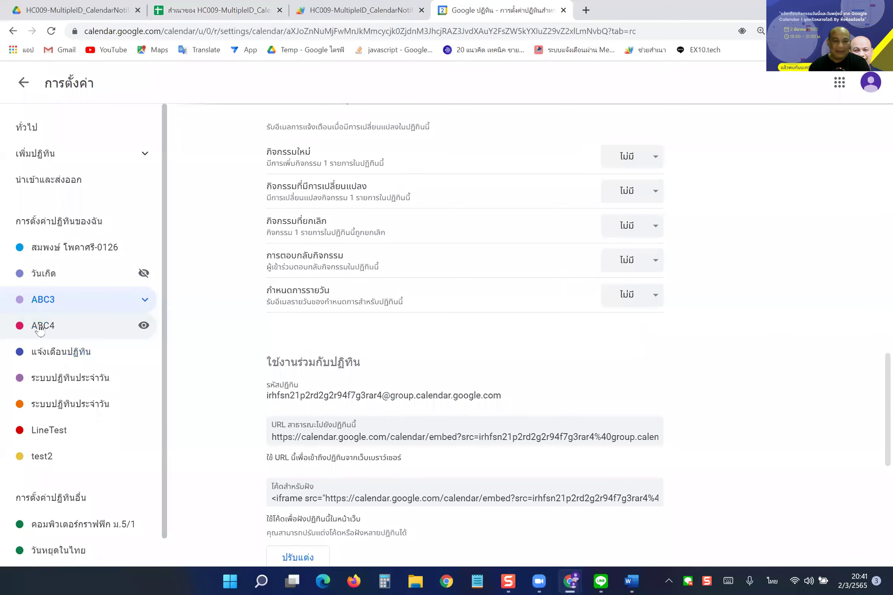
# Return to the Feb 27–Mar 5 week and leave only ABC4 ticked under My calendars.
pyautogui.click(50, 308)
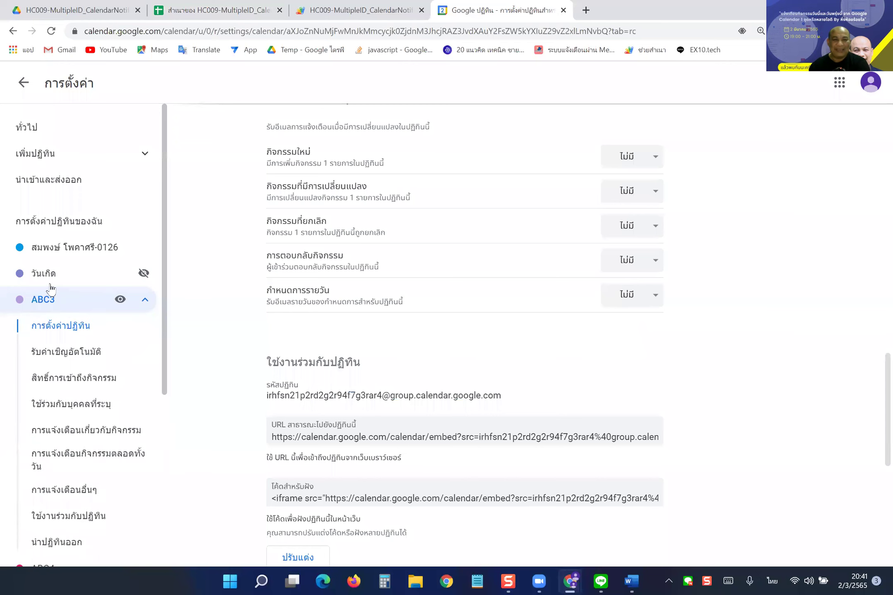
pyautogui.click(23, 83)
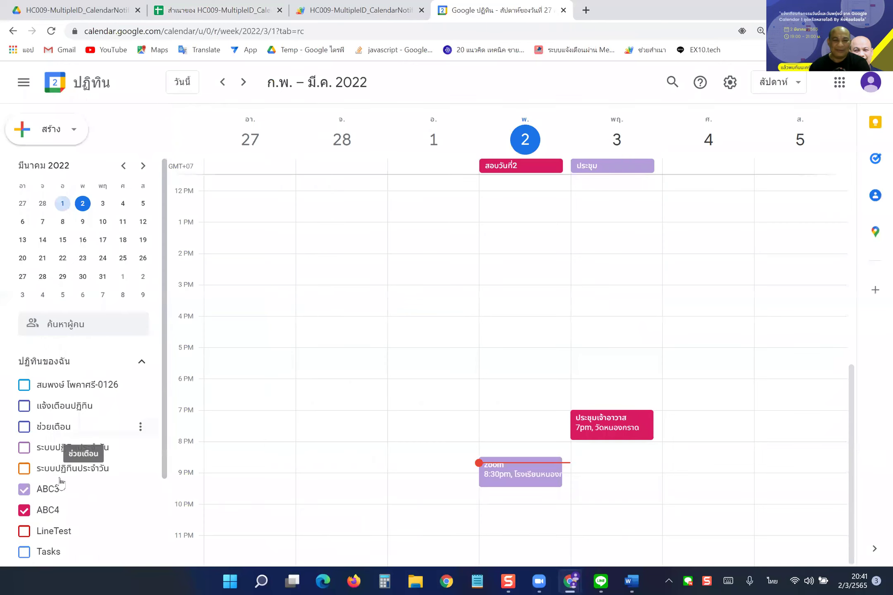
pyautogui.click(24, 513)
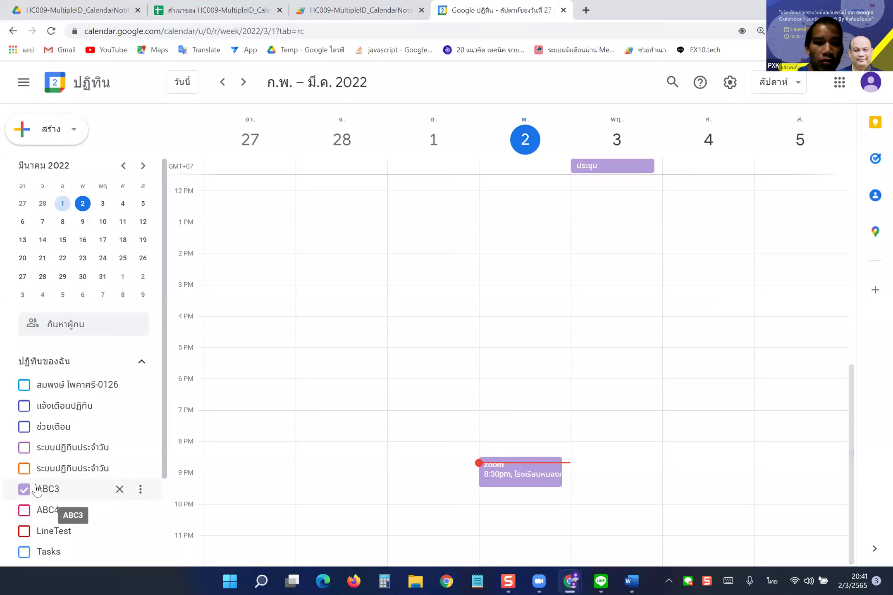
pyautogui.click(23, 491)
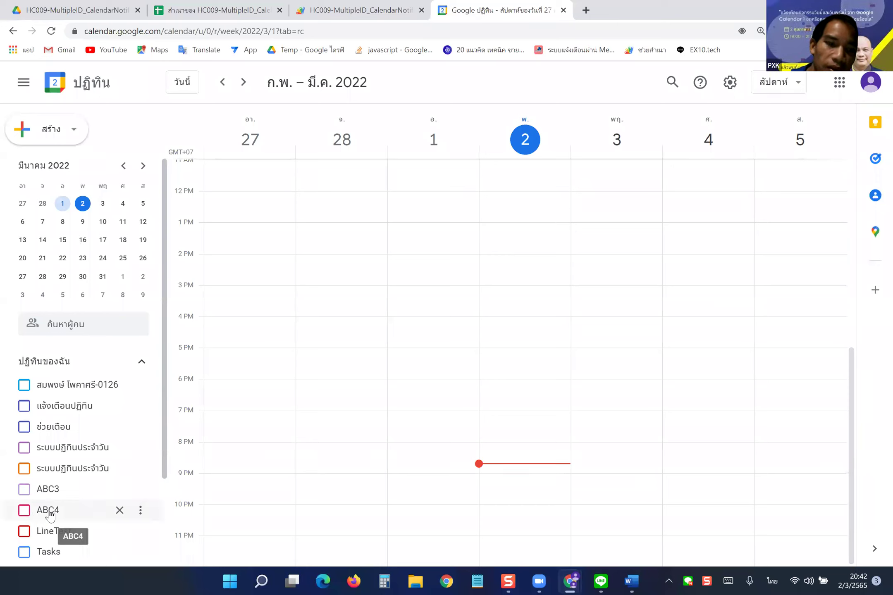
pyautogui.scroll(-3, 79, 503)
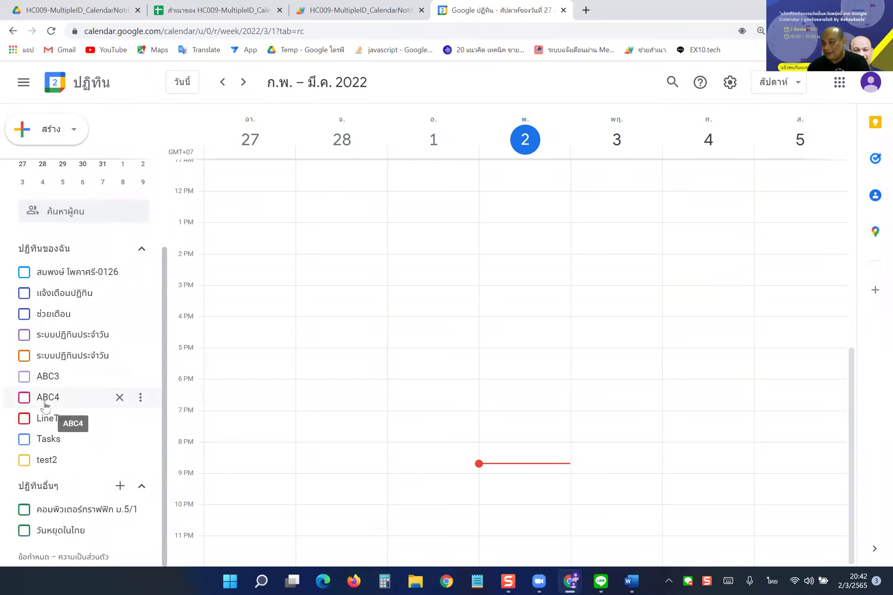
pyautogui.click(25, 400)
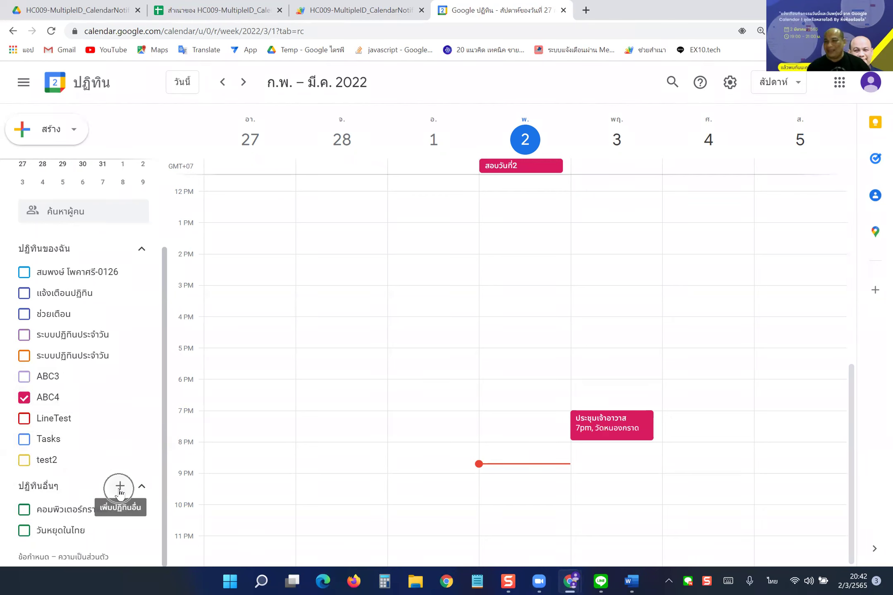
# Add a new calendar named 'ABC5' from the + beside Other calendars, then go back to the week.
pyautogui.click(120, 487)
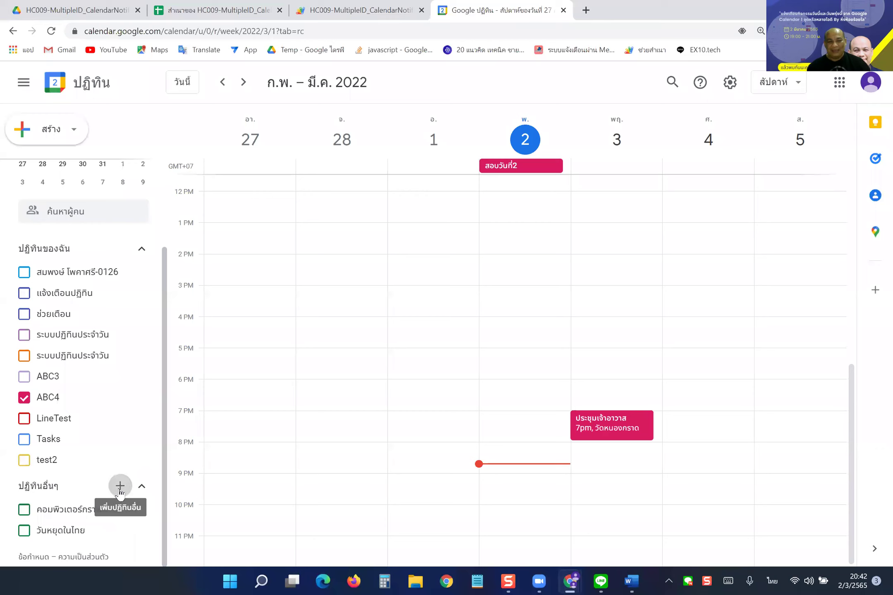
pyautogui.click(120, 487)
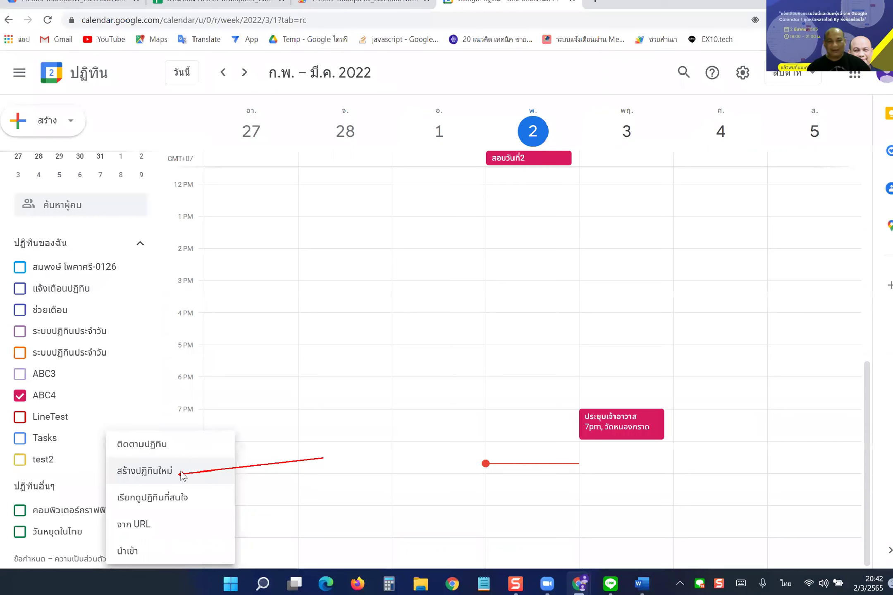
pyautogui.press('Return')
pyautogui.write('ฤอ')
pyautogui.hotkey('ctrl', 'a')
pyautogui.press('`')
pyautogui.write('ABC5')
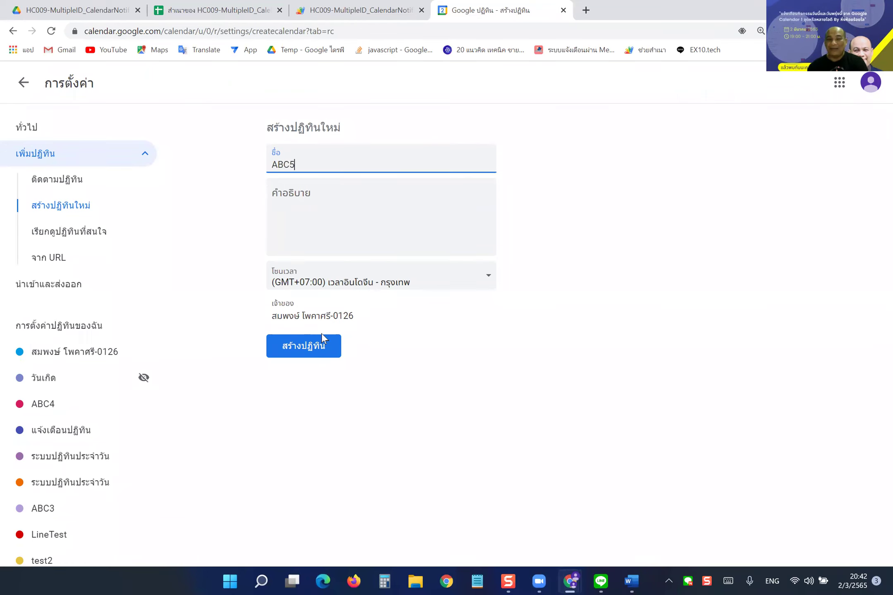
pyautogui.click(307, 350)
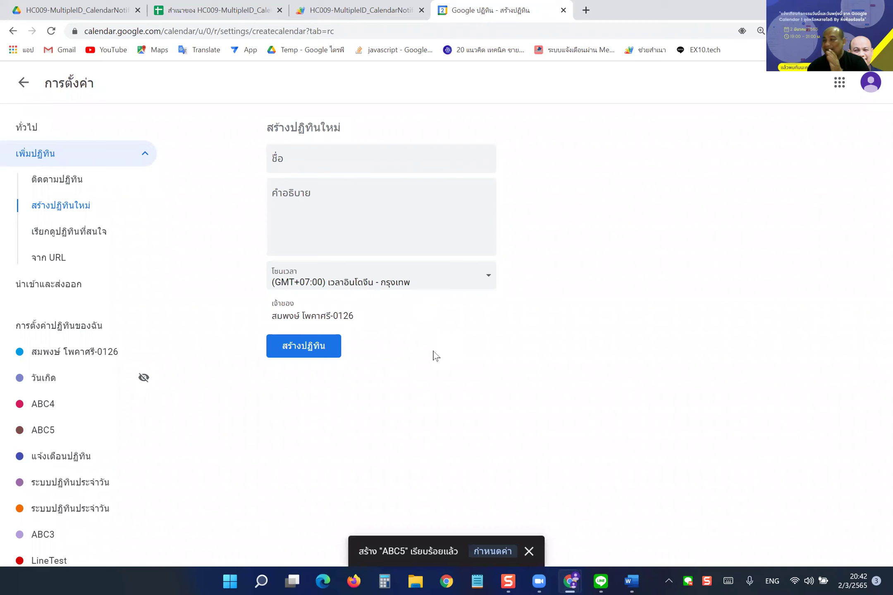
pyautogui.click(25, 86)
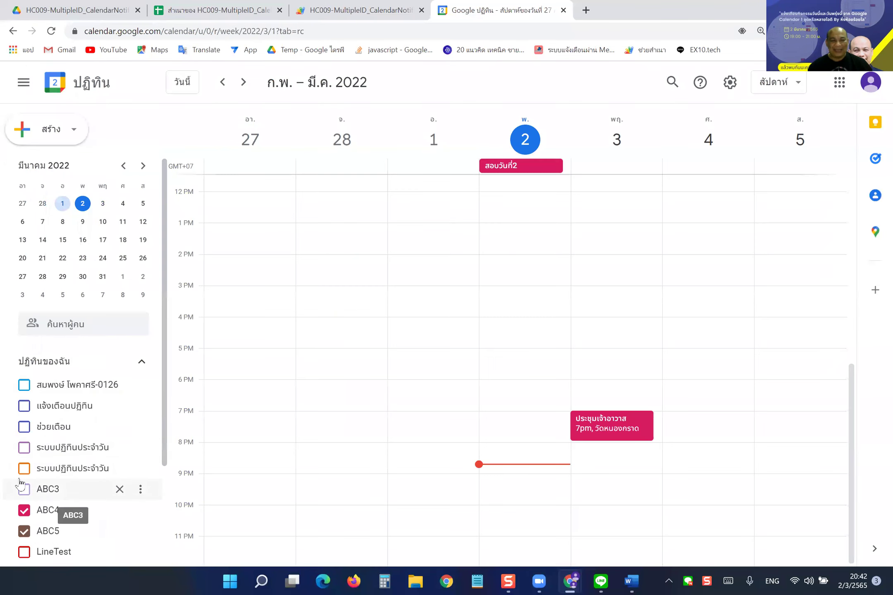
# Open ABC5's Settings and sharing and select its Calendar ID under Integrate calendar.
pyautogui.scroll(-3, 64, 496)
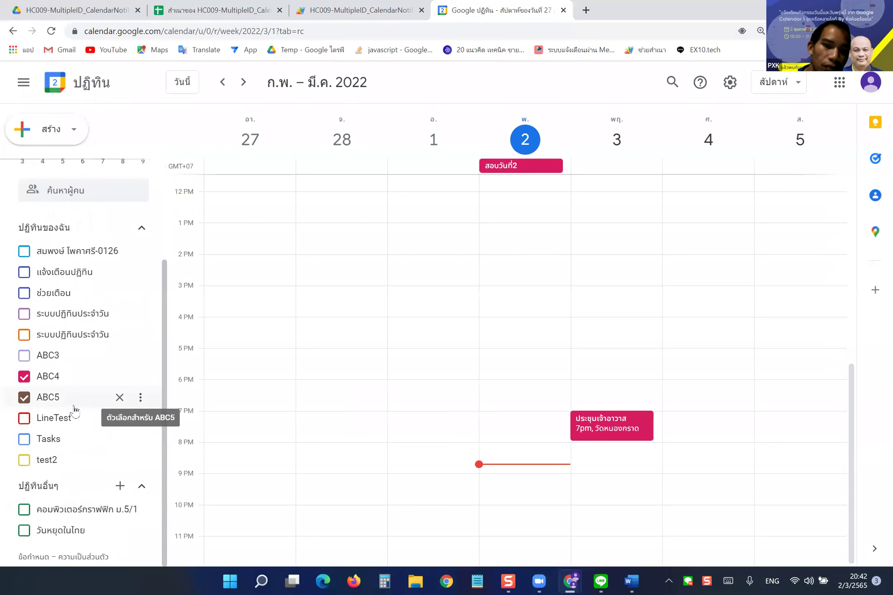
pyautogui.click(29, 408)
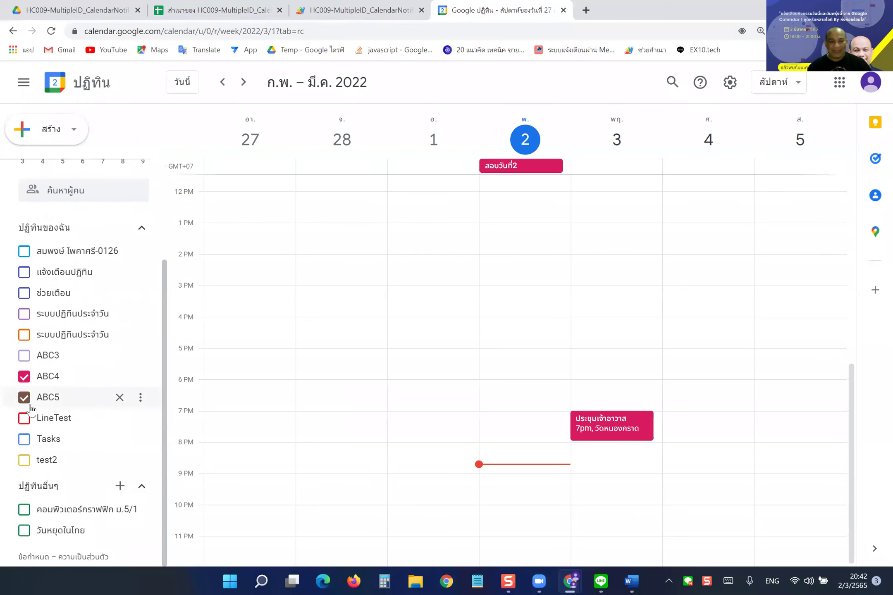
pyautogui.click(140, 398)
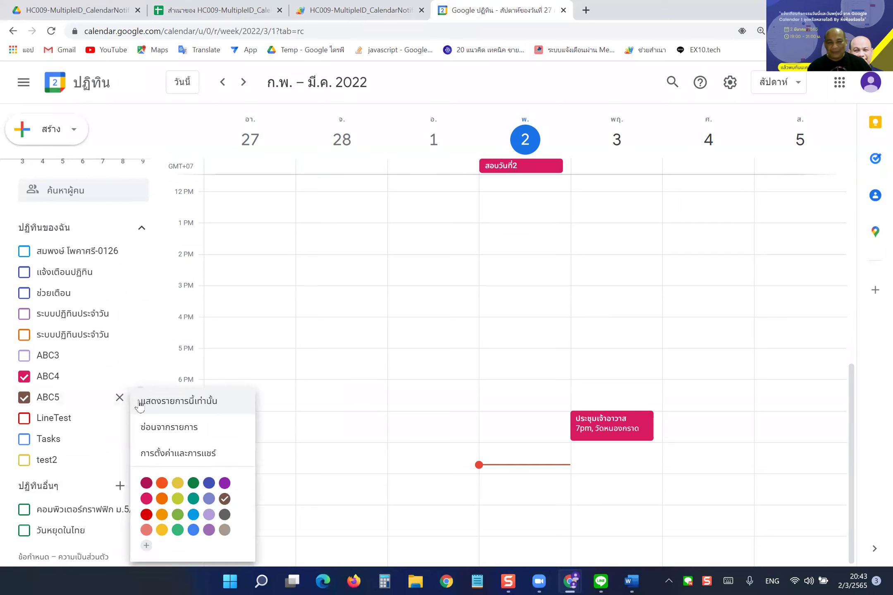
pyautogui.click(188, 460)
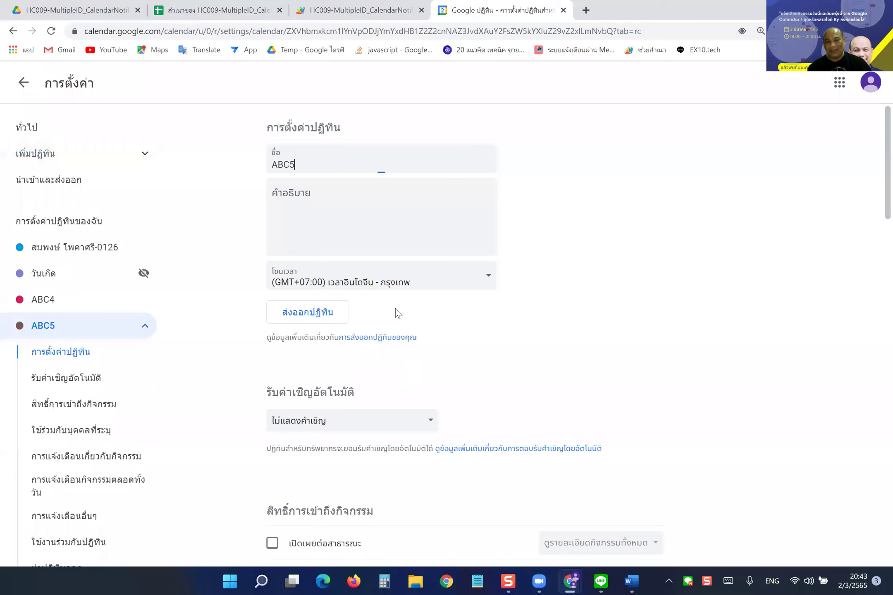
pyautogui.scroll(-7, 393, 360)
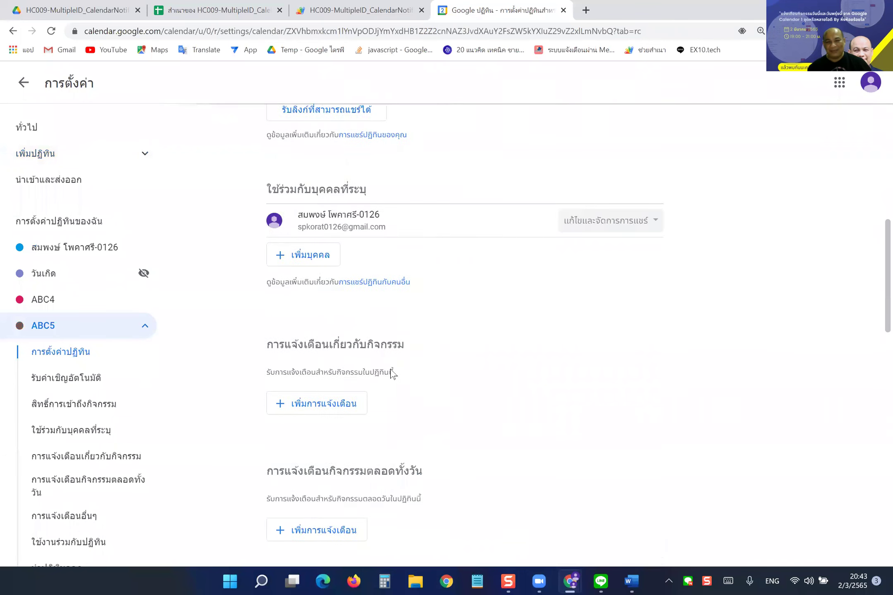
pyautogui.scroll(-12, 392, 373)
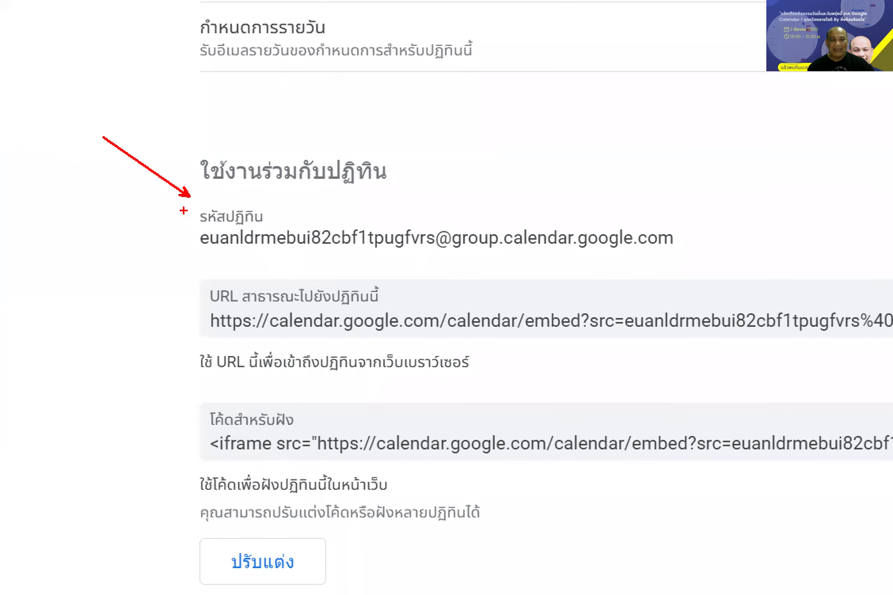
pyautogui.moveTo(185, 207)
pyautogui.mouseDown()
pyautogui.moveTo(349, 259)
pyautogui.moveTo(746, 266)
pyautogui.mouseUp()
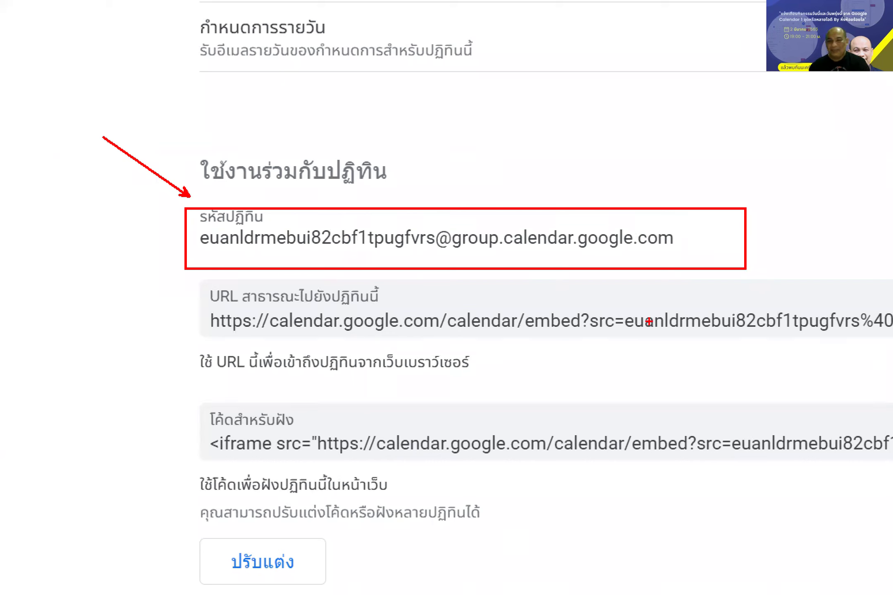
pyautogui.moveTo(448, 214); pyautogui.dragTo(697, 251)
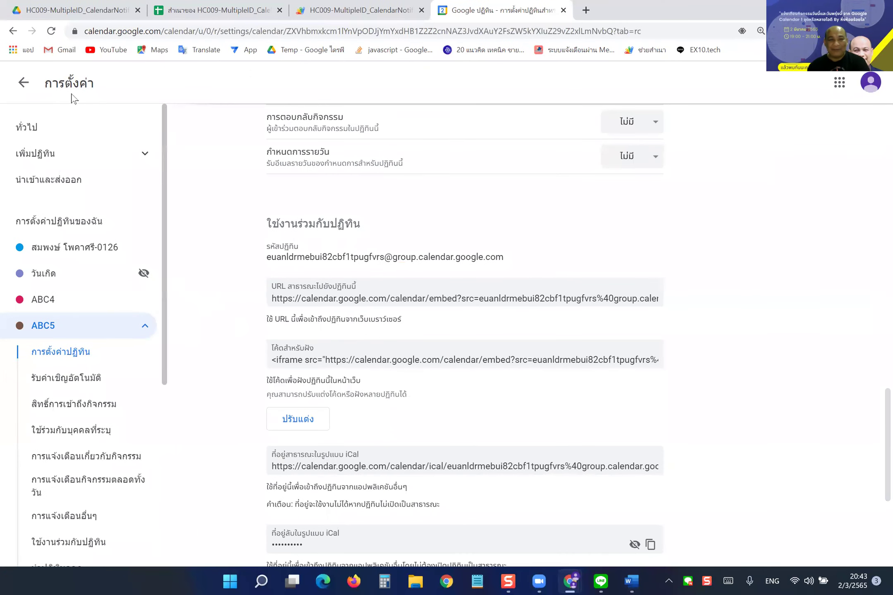
# Back in the week view, tick ABC3 and untick ABC4 and ABC5.
pyautogui.click(24, 82)
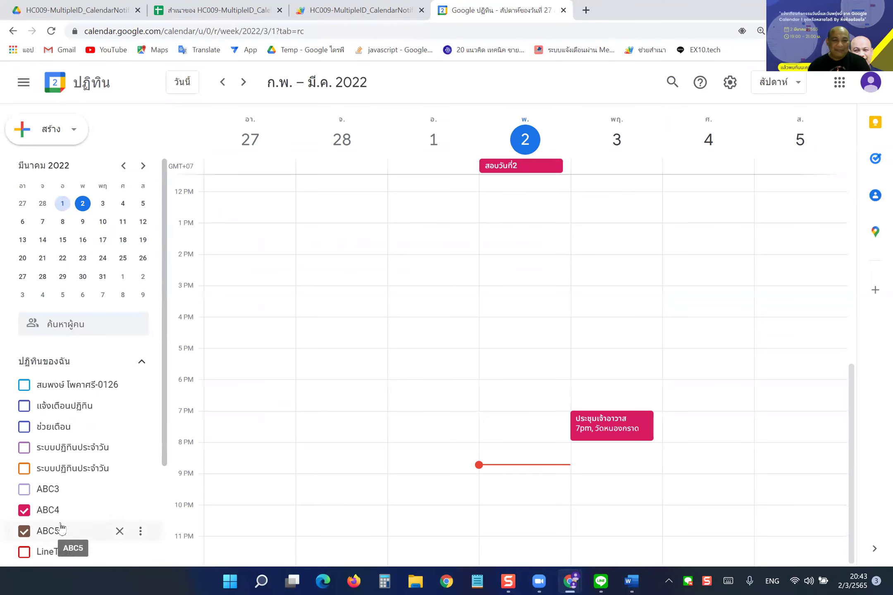
pyautogui.scroll(-3, 91, 488)
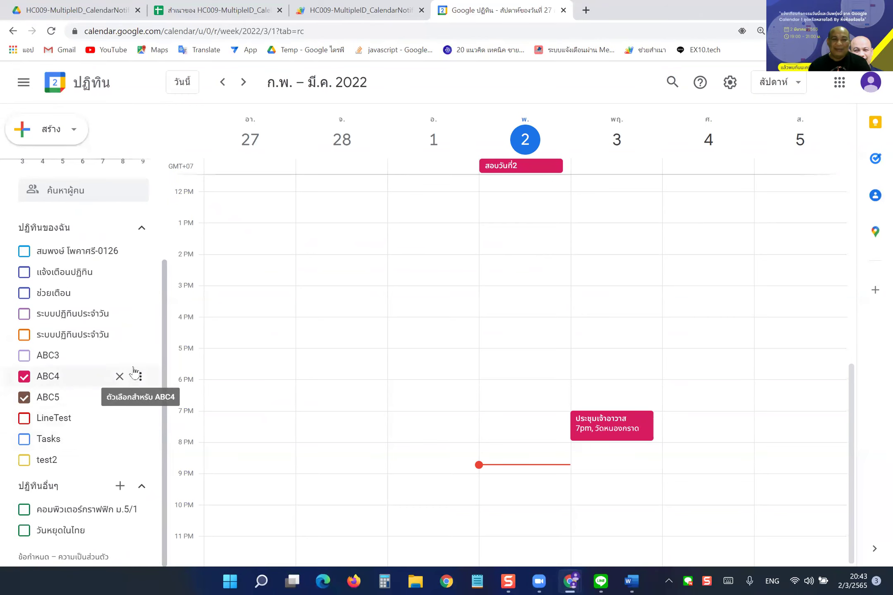
pyautogui.click(24, 356)
pyautogui.click(24, 377)
pyautogui.click(25, 398)
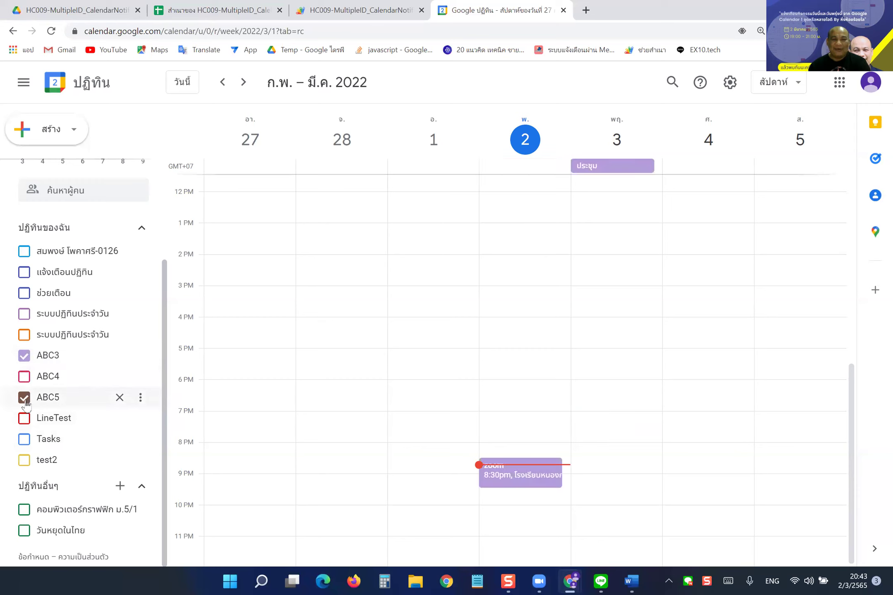
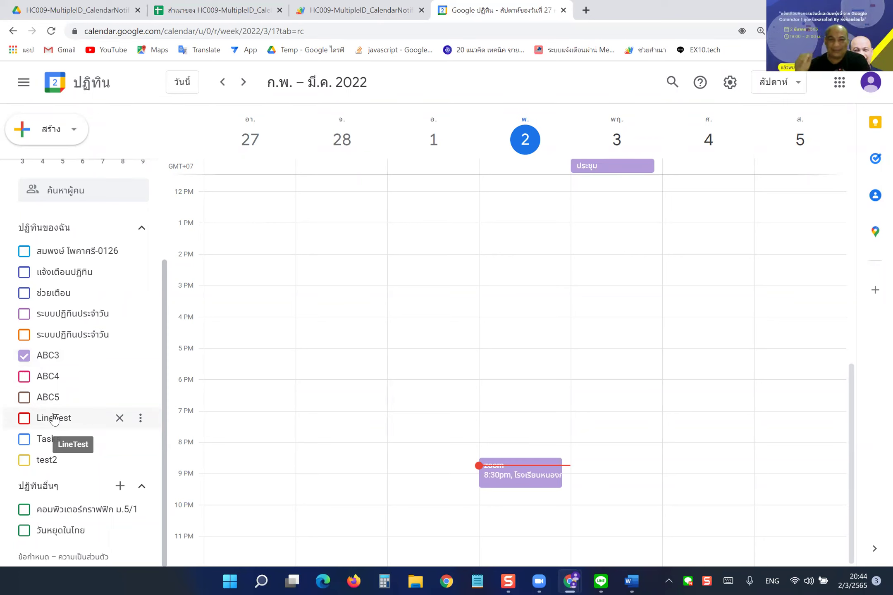
# Close the Apps Script triggers tab and open the HC010-CalendarNotify_CheckZero folder under TotalProJect in Drive.
pyautogui.click(340, 9)
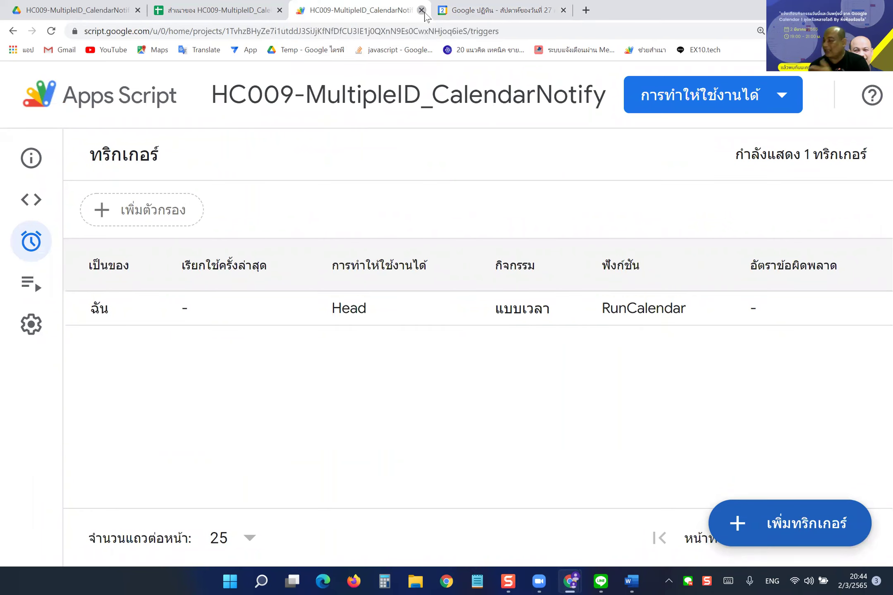
pyautogui.click(422, 10)
pyautogui.click(78, 10)
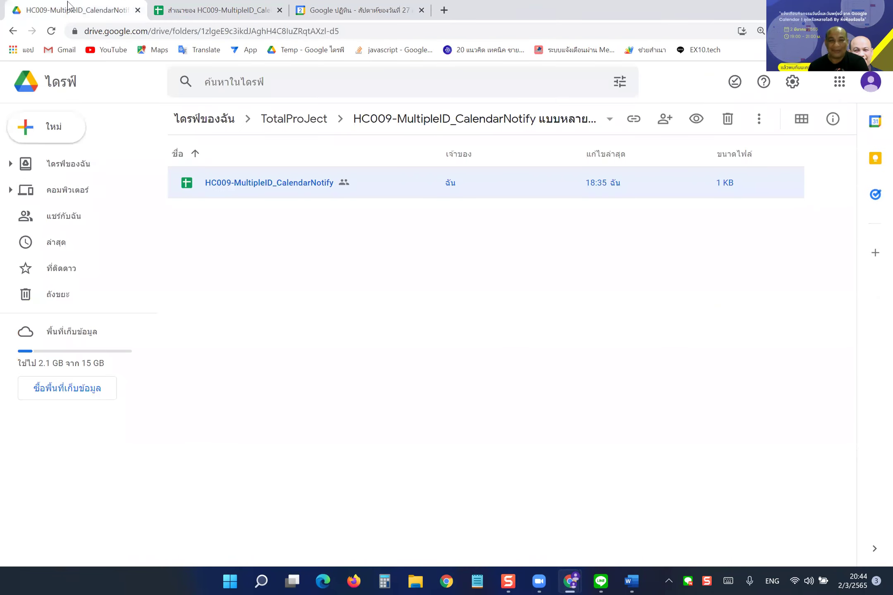
pyautogui.click(293, 120)
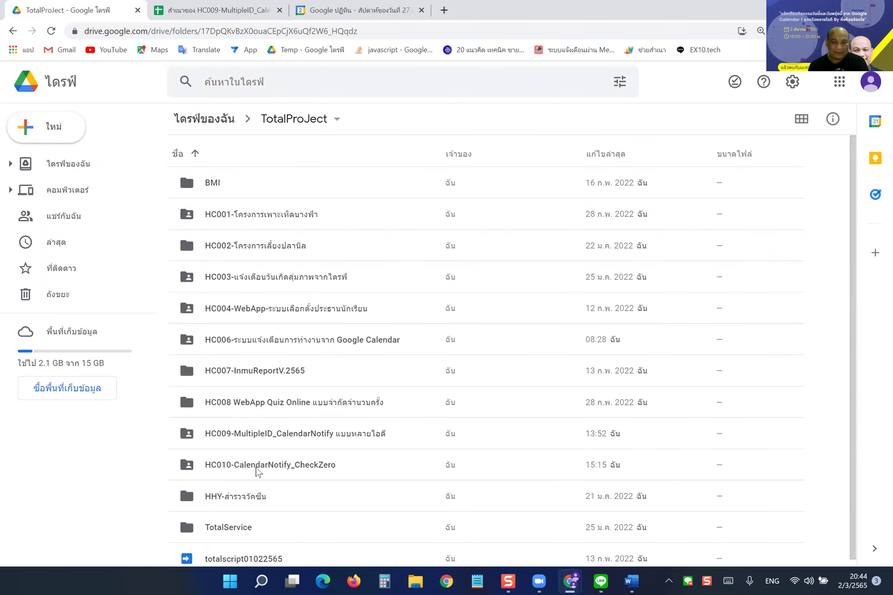
pyautogui.doubleClick(257, 471)
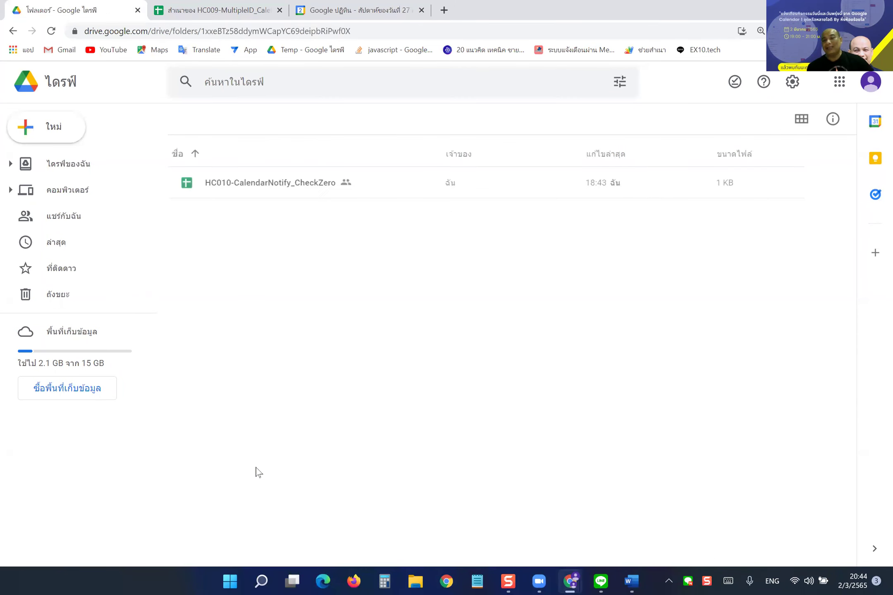
# Copy the HC010-CalendarNotify_CheckZero spreadsheet's anyone-with-link share URL, then start a new blank tab.
pyautogui.rightClick(276, 187)
pyautogui.click(311, 278)
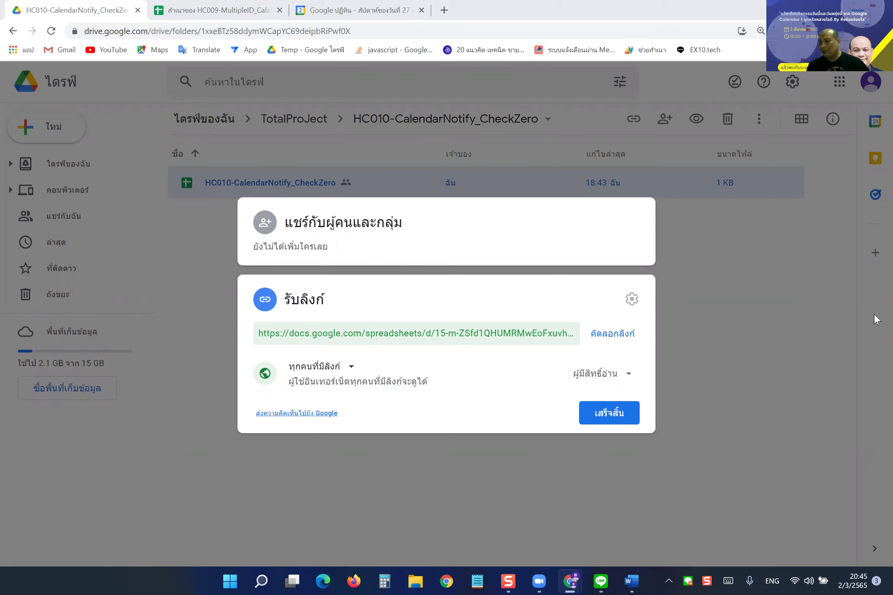
pyautogui.click(616, 415)
pyautogui.click(444, 10)
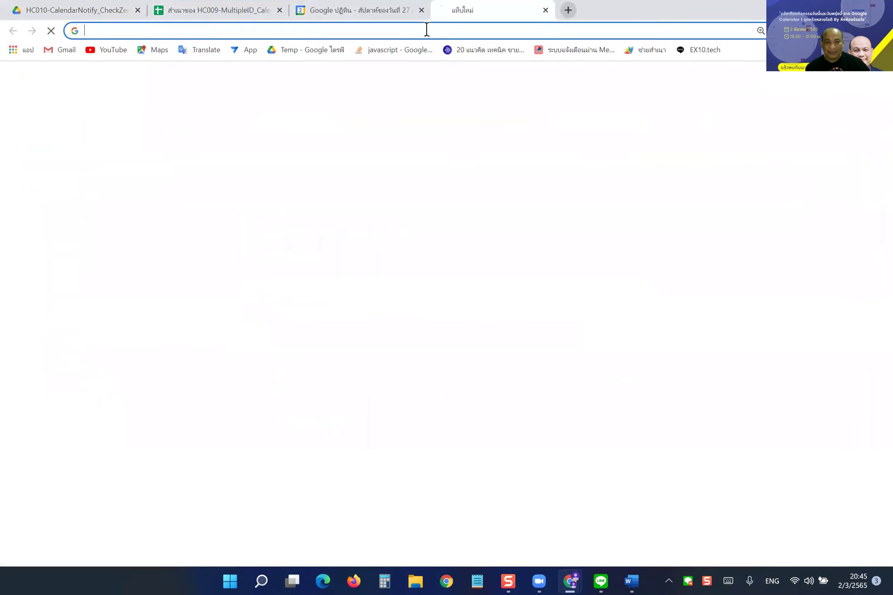
# Load the spreadsheet link with edit?usp=sharing replaced by 'copy' to reach the copy page.
pyautogui.click(427, 30)
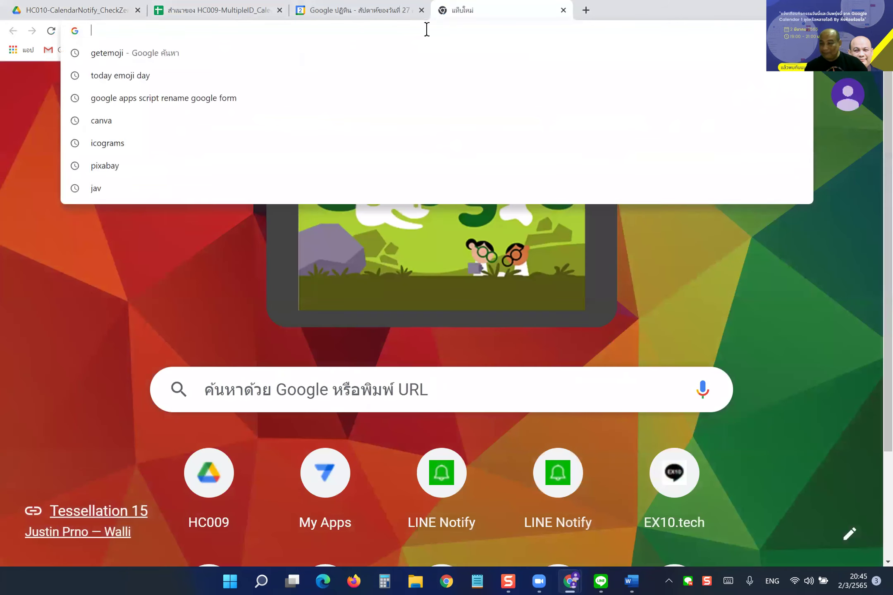
pyautogui.hotkey('shift', 'Left')
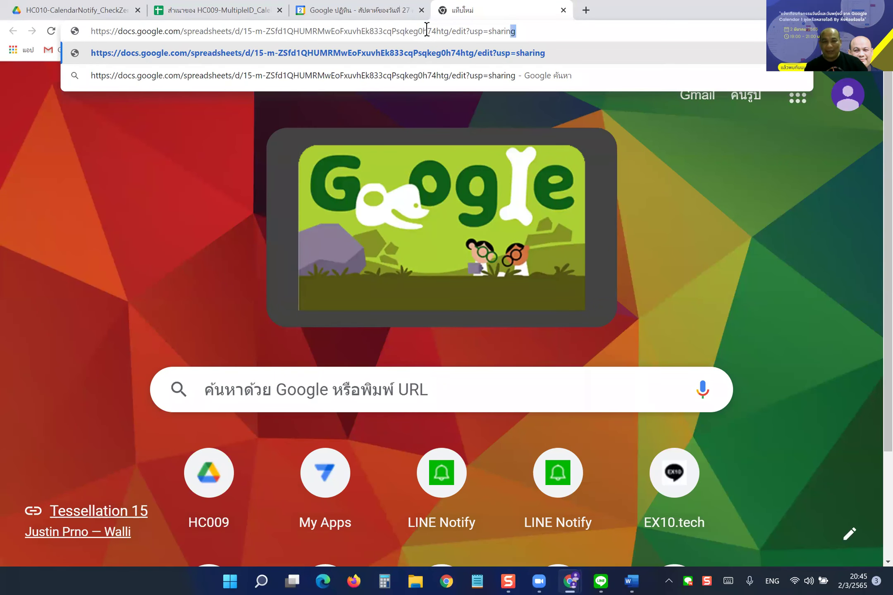
pyautogui.hotkey('shift', 'Left')
pyautogui.hotkey('shift', 'Left')
pyautogui.hotkey('shift', 'Left')
pyautogui.hotkey('shift', 'Left')
pyautogui.hotkey('shift', 'Left')
pyautogui.hotkey('shift', 'Left')
pyautogui.hotkey('shift', 'Left')
pyautogui.hotkey('shift', 'Left')
pyautogui.hotkey('shift', 'Left')
pyautogui.hotkey('shift', 'Left')
pyautogui.hotkey('shift', 'Left')
pyautogui.hotkey('shift', 'Left')
pyautogui.hotkey('shift', 'Left')
pyautogui.hotkey('shift', 'Left')
pyautogui.hotkey('shift', 'Left')
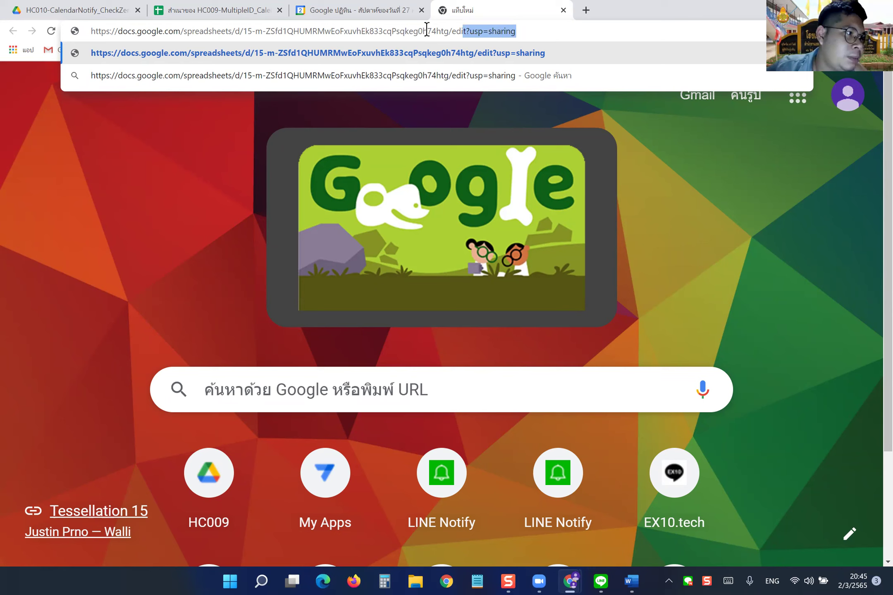
pyautogui.write('copy')
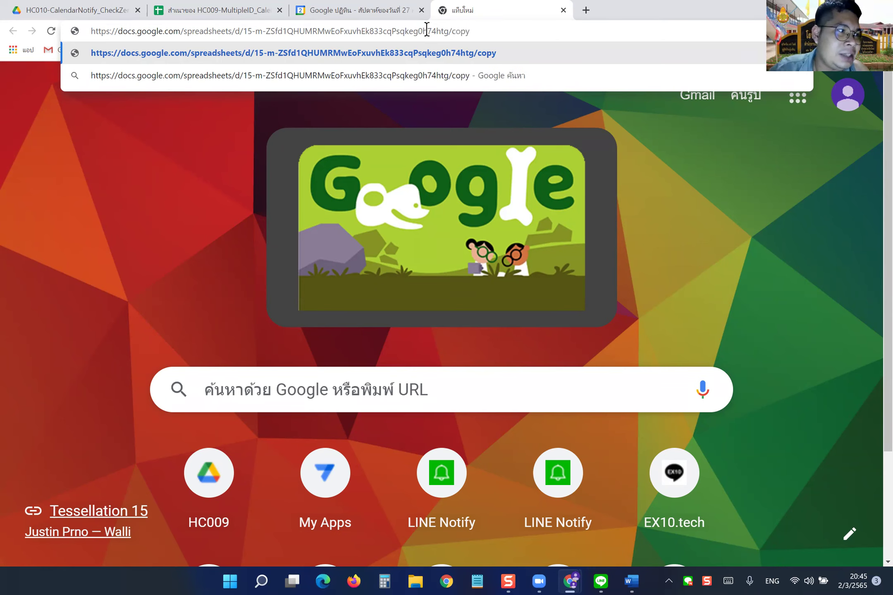
pyautogui.press('Return')
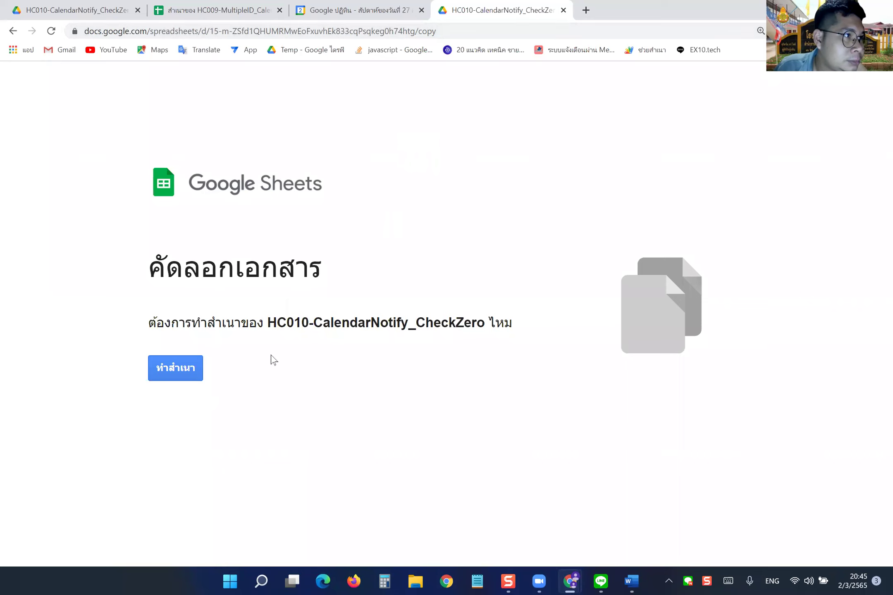
# Make a copy, creating 'สำเนาของ HC010-CalendarNotify_CheckZero'.
pyautogui.moveTo(268, 320); pyautogui.dragTo(308, 323)
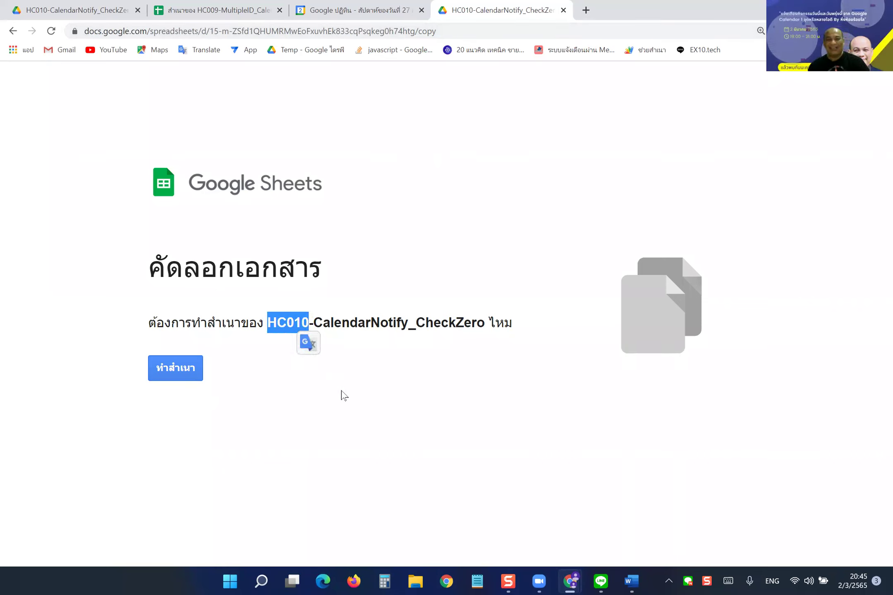
pyautogui.click(206, 402)
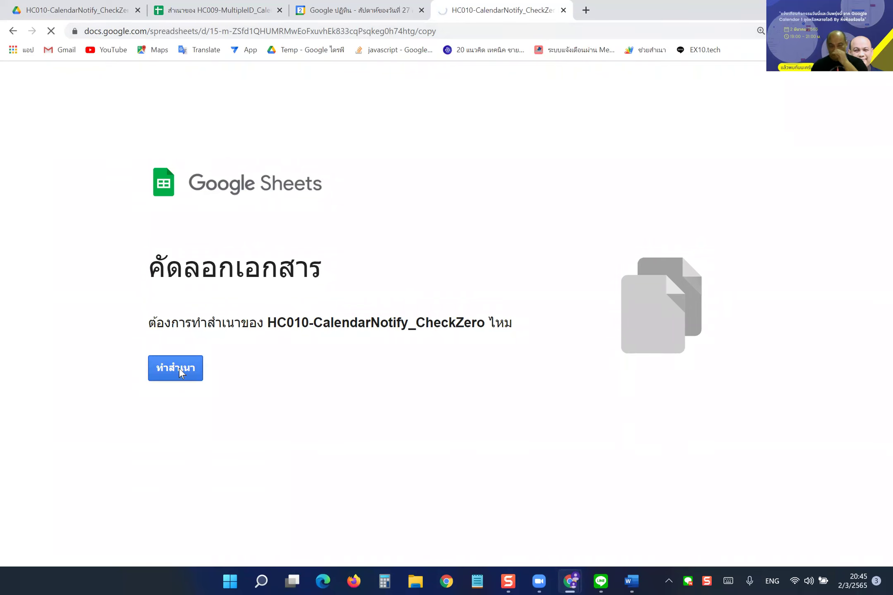
pyautogui.click(181, 373)
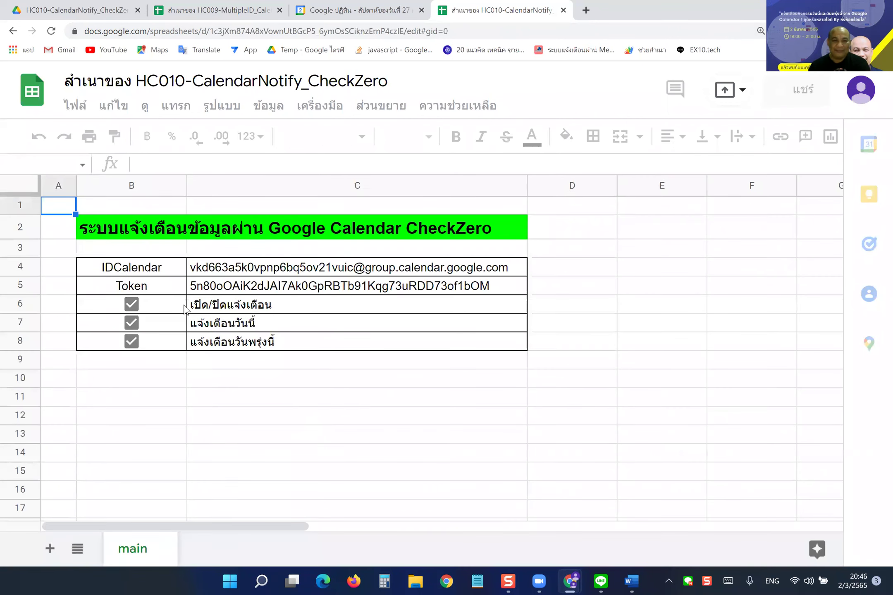
# Replace the calendar ID in C4 with the ID copied from C6 of the HC009 MultipleID sheet.
pyautogui.click(274, 413)
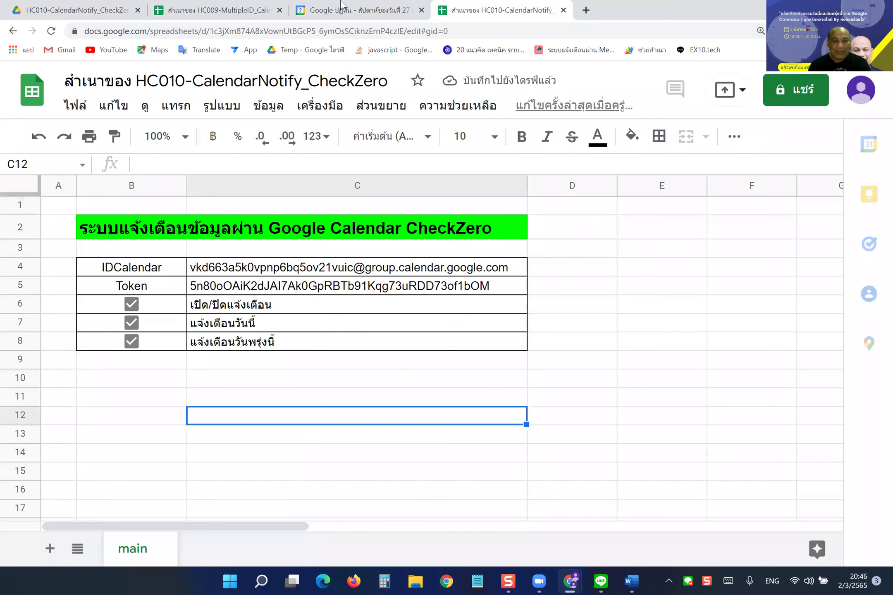
pyautogui.click(341, 7)
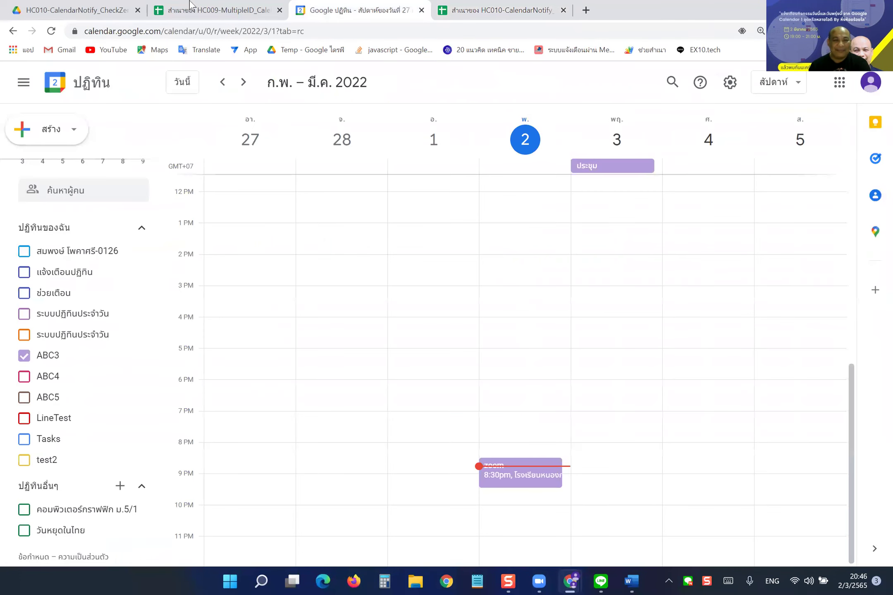
pyautogui.click(191, 7)
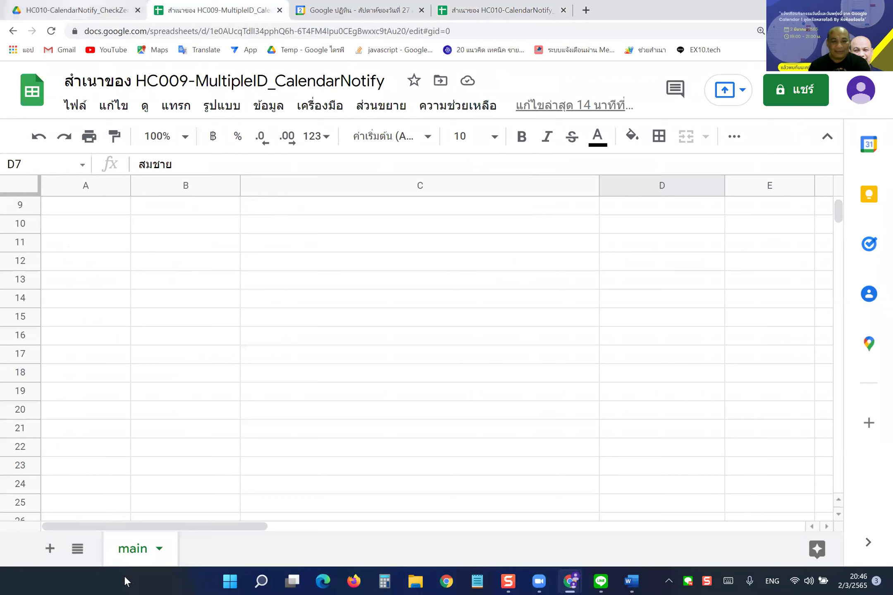
pyautogui.scroll(3, 198, 366)
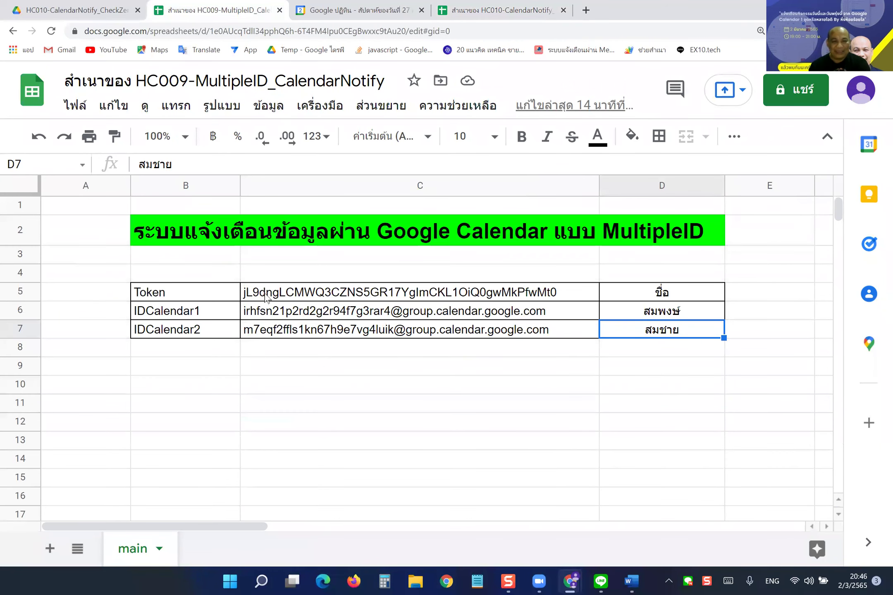
pyautogui.click(266, 315)
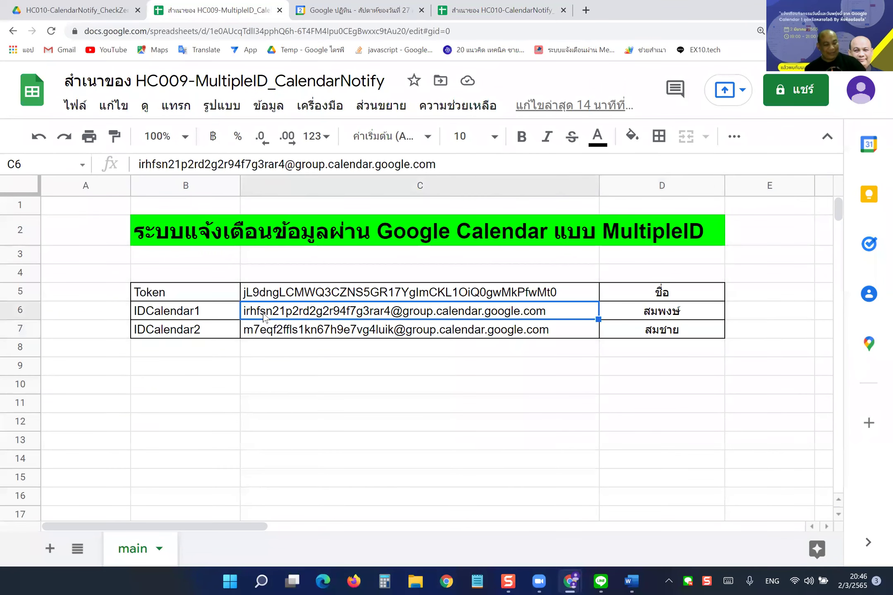
pyautogui.hotkey('ctrl', 'c')
pyautogui.click(476, 6)
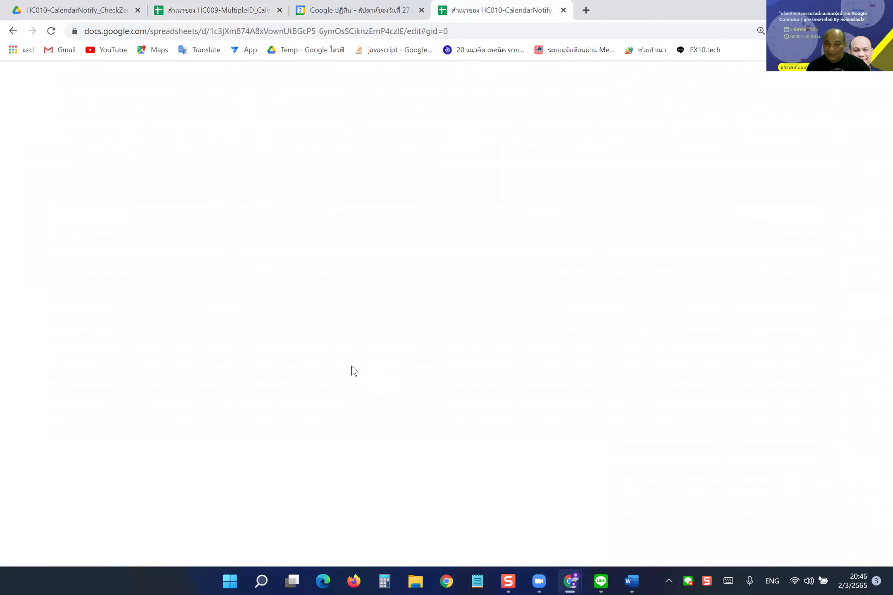
pyautogui.click(272, 270)
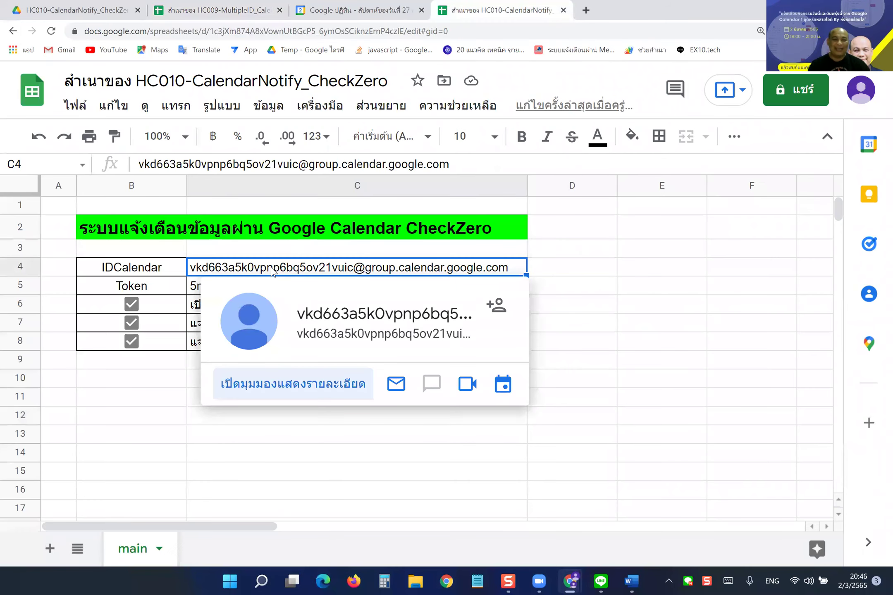
pyautogui.press('Delete')
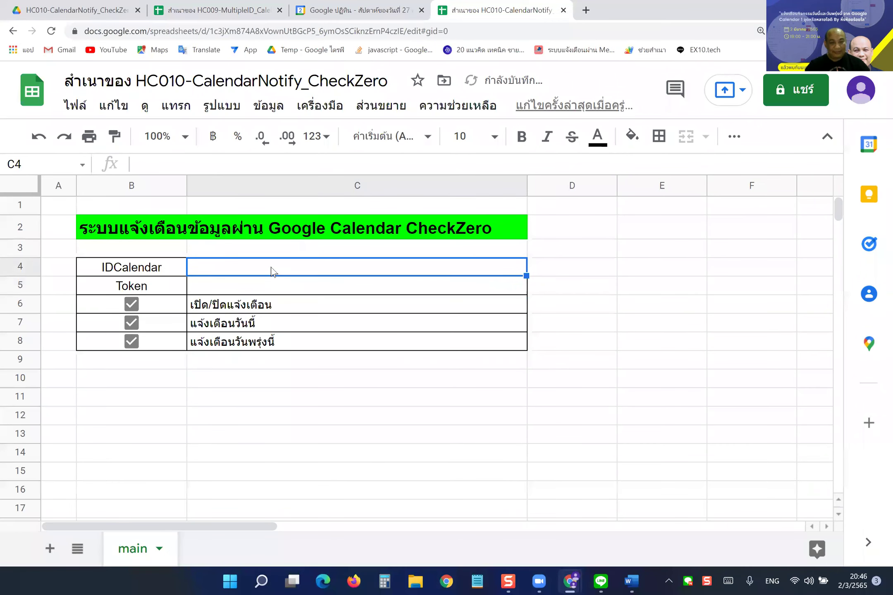
pyautogui.hotkey('ctrl', 'v')
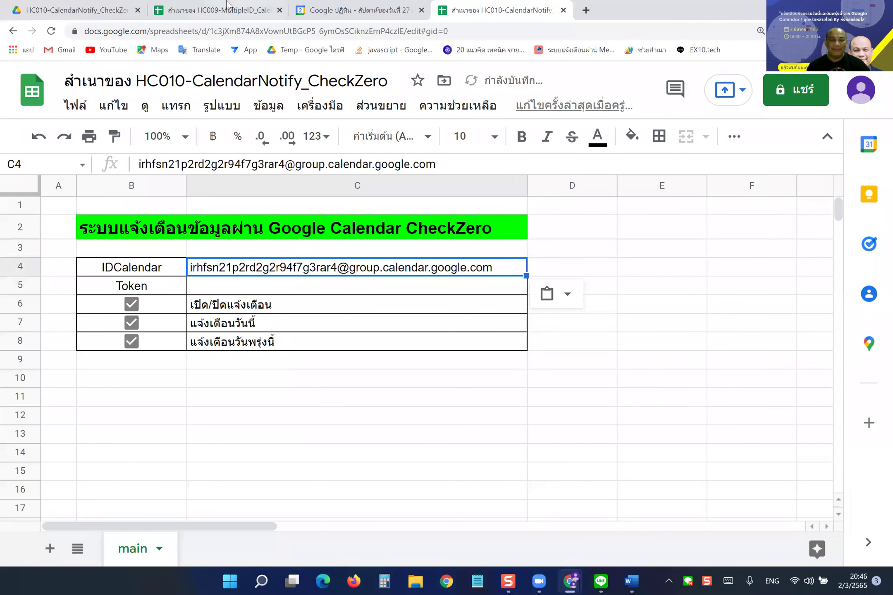
# Paste the LINE Notify token from the HC009 sheet's C5 into the copy's Token cell C5.
pyautogui.hotkey('ctrl', '2')
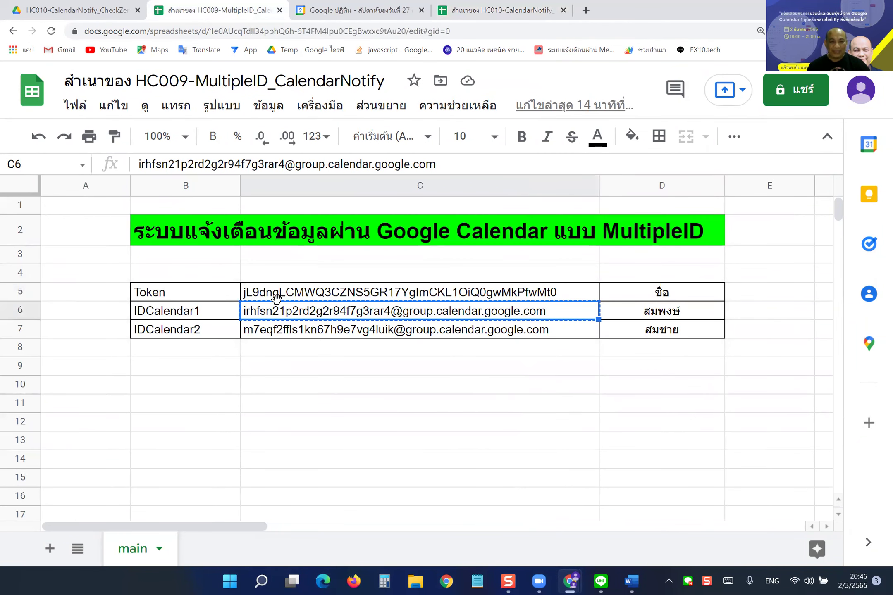
pyautogui.click(281, 297)
pyautogui.hotkey('ctrl', 'c')
pyautogui.click(483, 13)
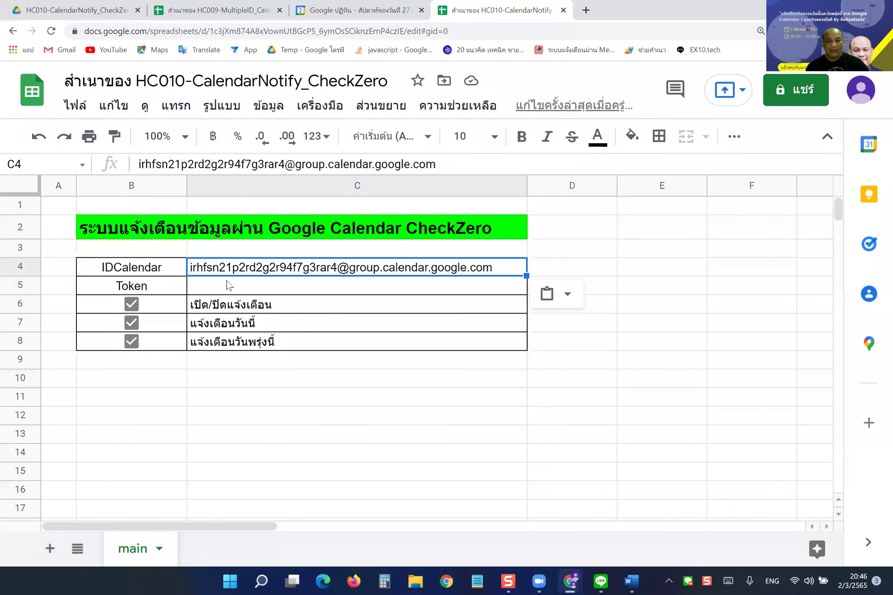
pyautogui.click(232, 288)
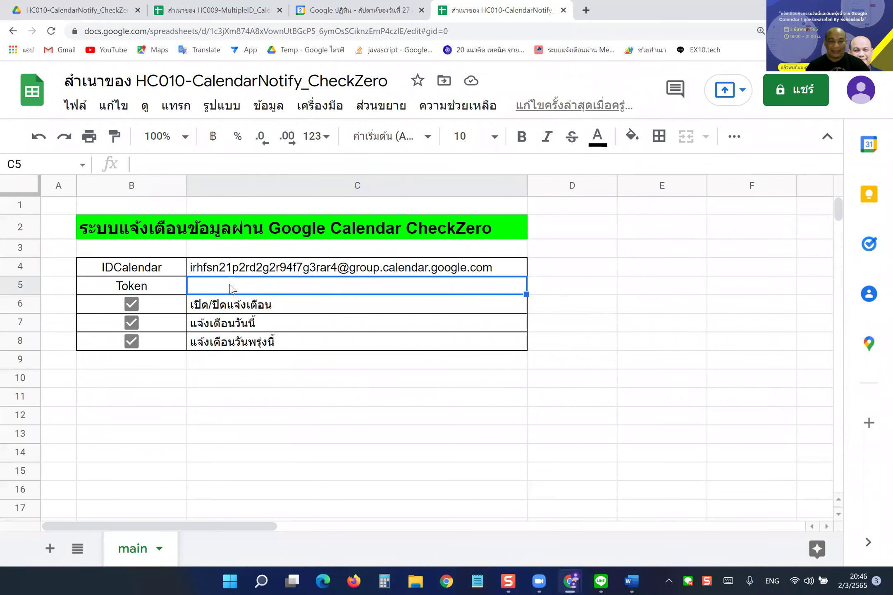
pyautogui.hotkey('ctrl', 'v')
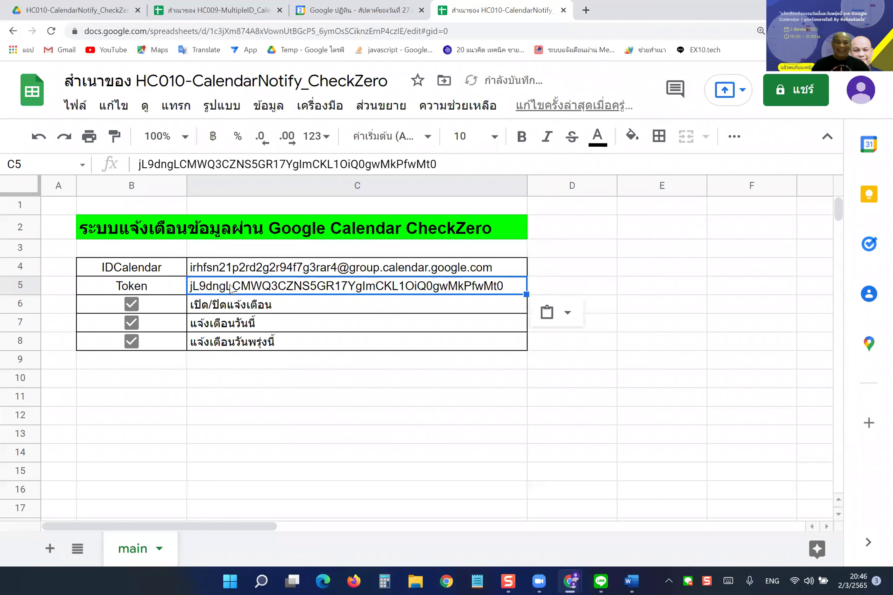
pyautogui.press('Down')
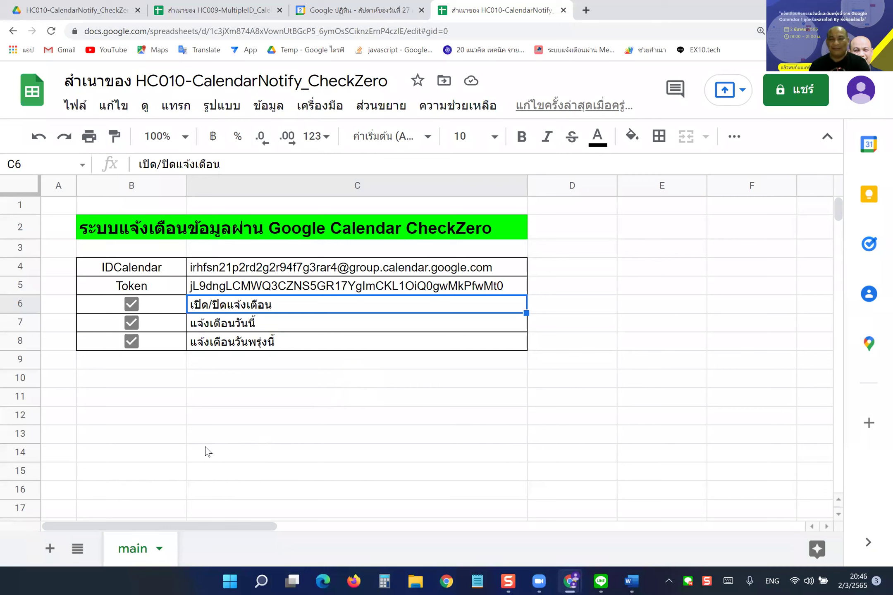
# Untick and re-tick the on/off, today and tomorrow alert checkboxes in B6:B8.
pyautogui.click(131, 341)
pyautogui.click(132, 326)
pyautogui.click(131, 305)
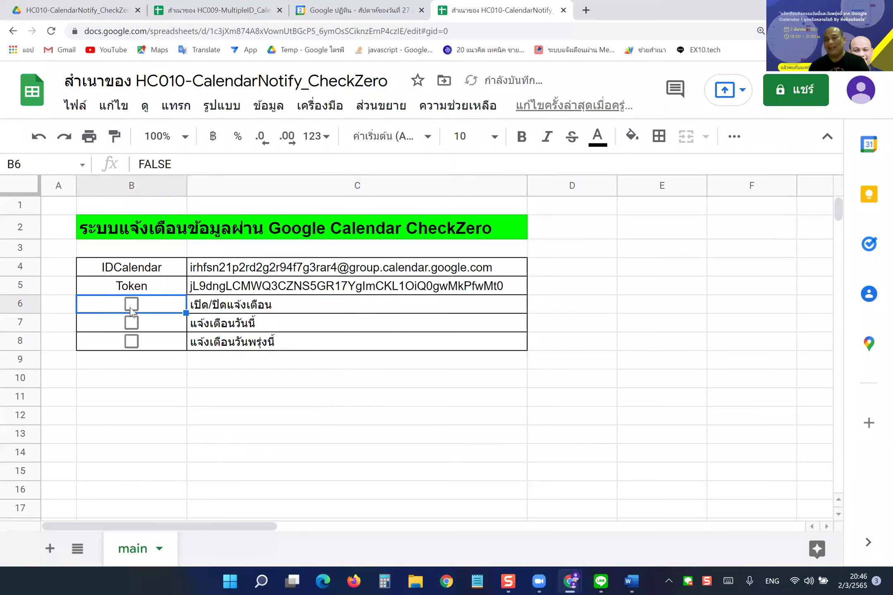
pyautogui.click(130, 309)
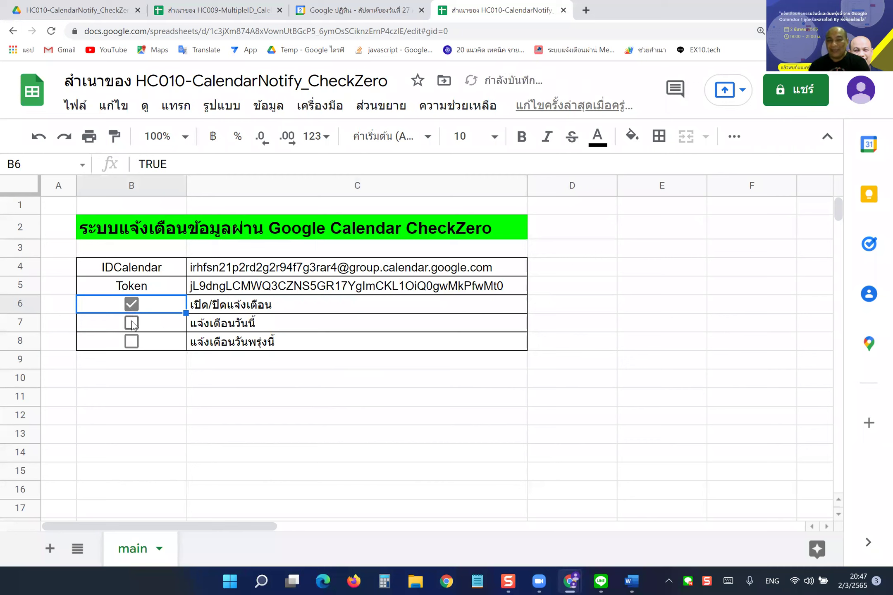
pyautogui.click(133, 323)
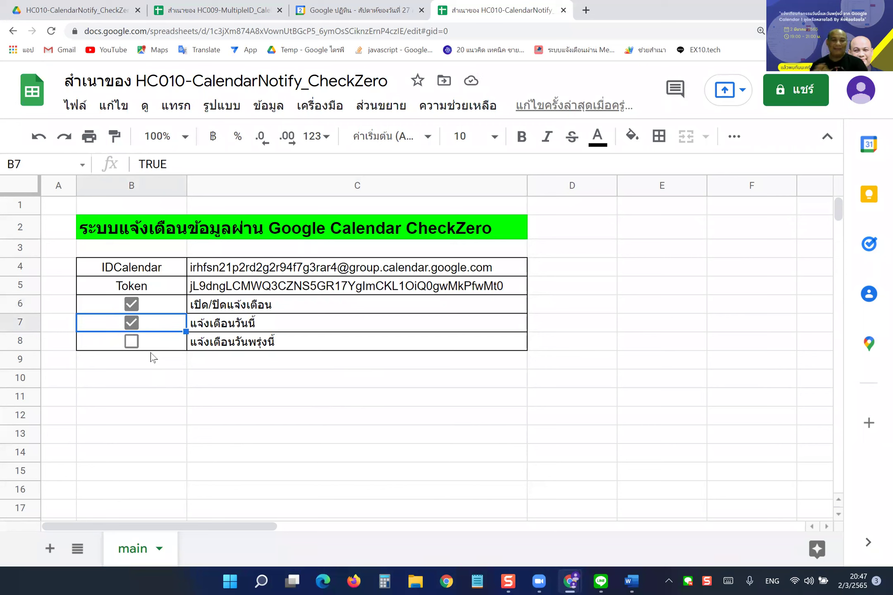
pyautogui.click(133, 341)
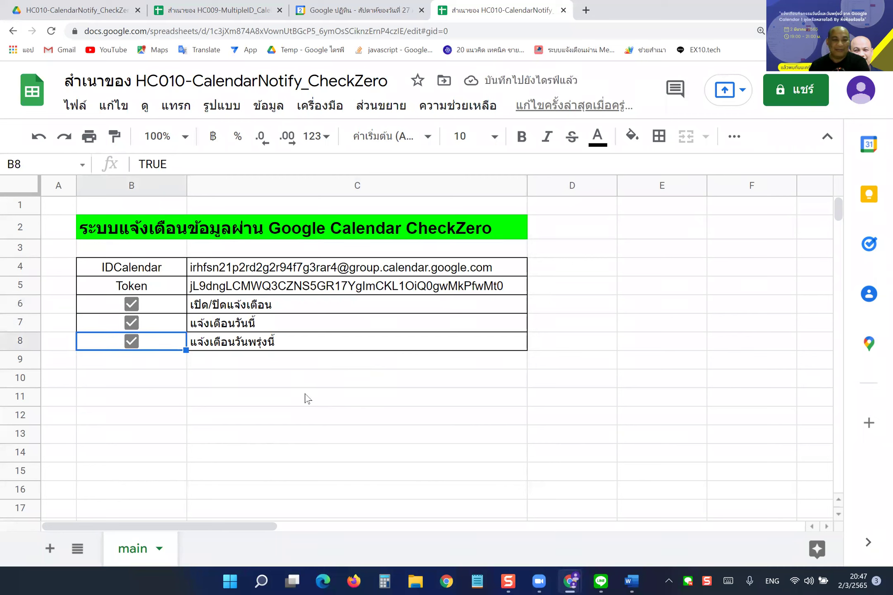
# Open the copy's Apps Script project via Extensions > Apps Script.
pyautogui.click(332, 272)
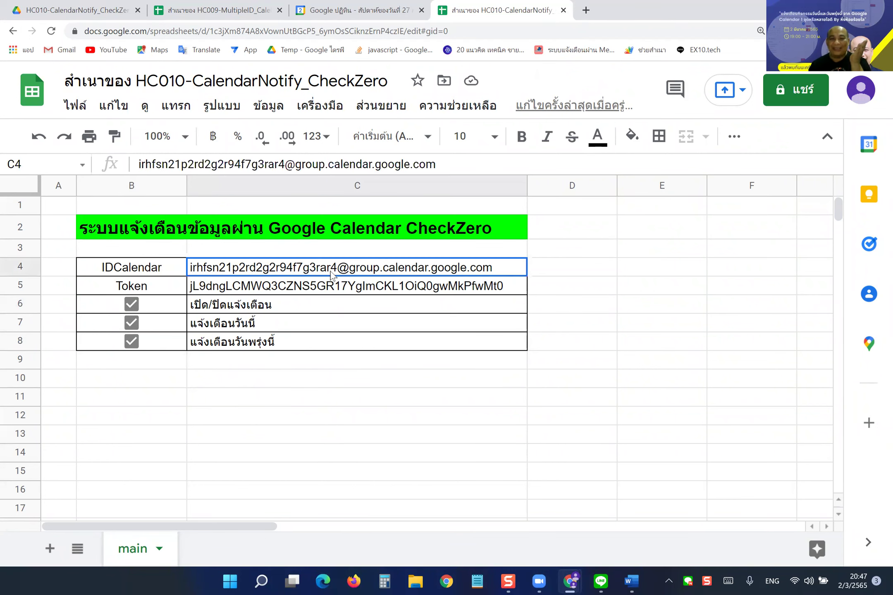
pyautogui.click(327, 289)
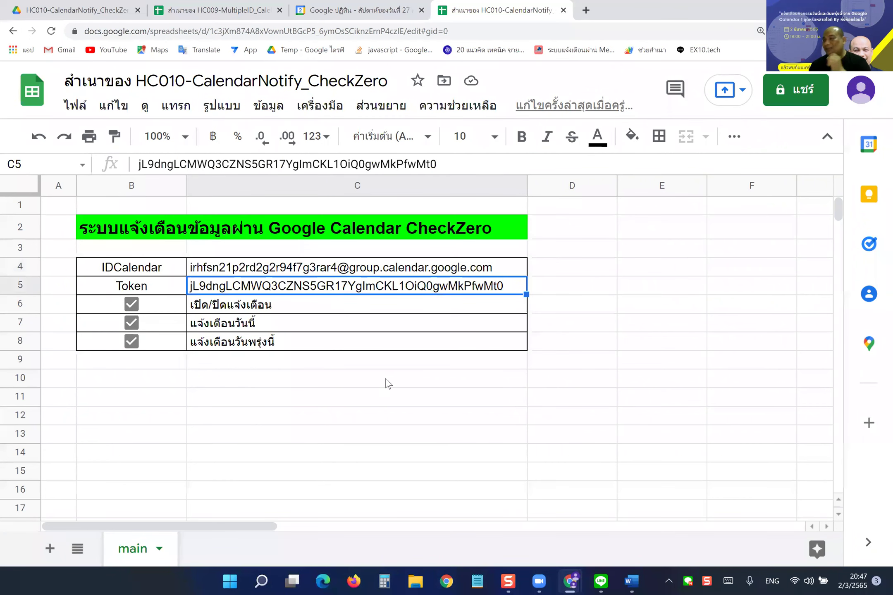
pyautogui.click(376, 402)
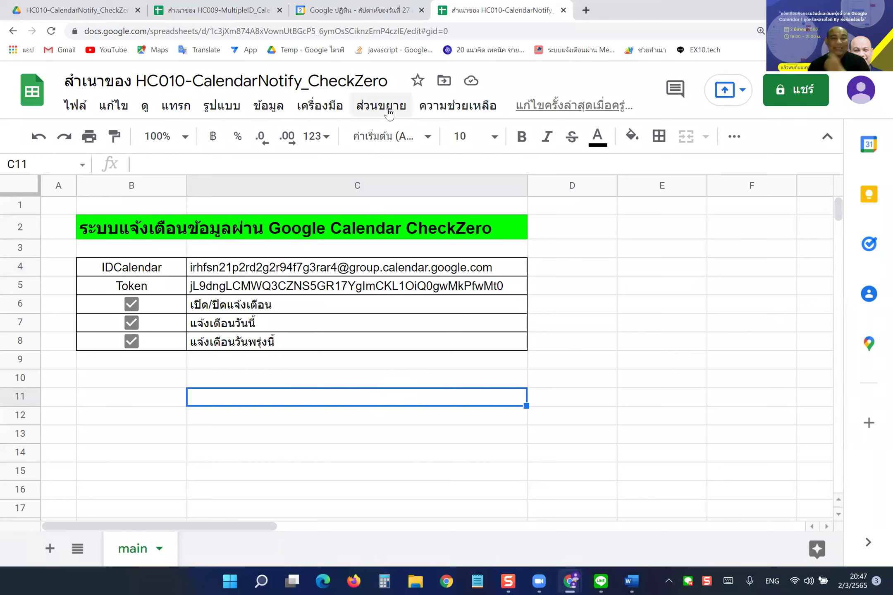
pyautogui.click(389, 112)
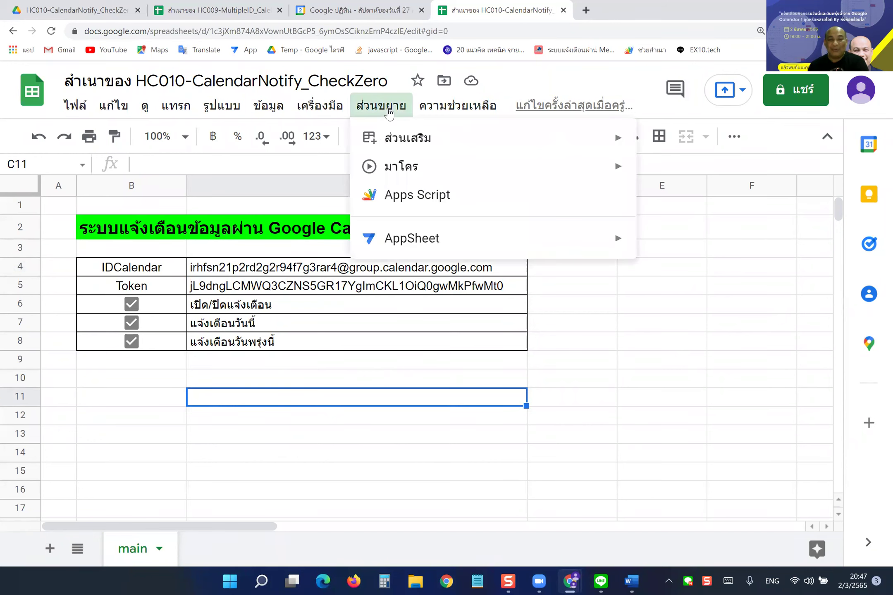
pyautogui.click(394, 201)
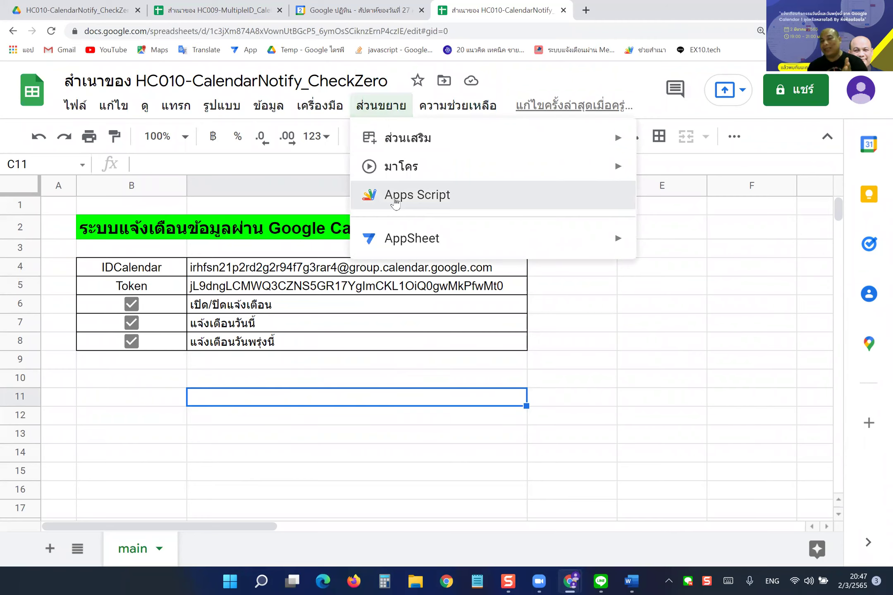
pyautogui.click(395, 200)
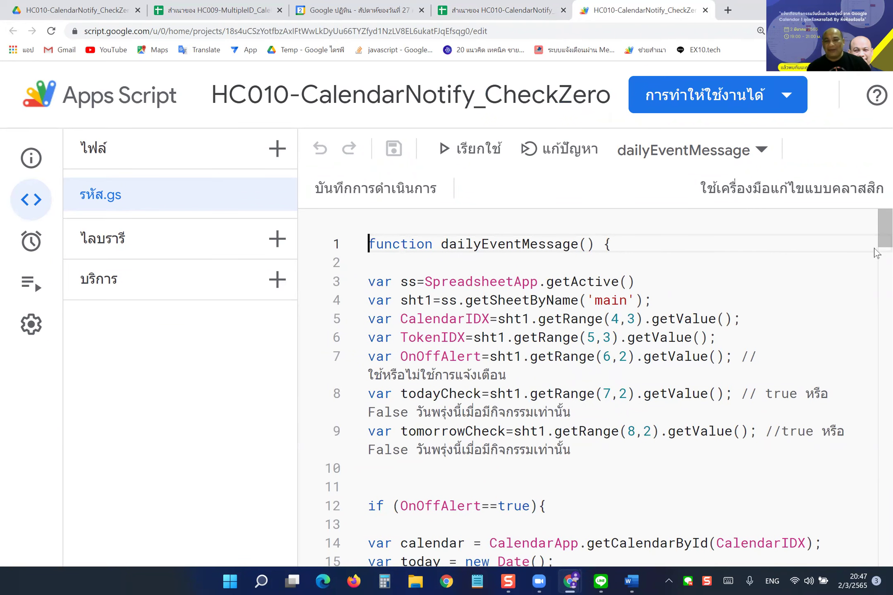
# Highlight the code reading the three checkbox values and the if (OnOffAlert==true) condition.
pyautogui.scroll(-3, 876, 257)
pyautogui.scroll(-5, 874, 248)
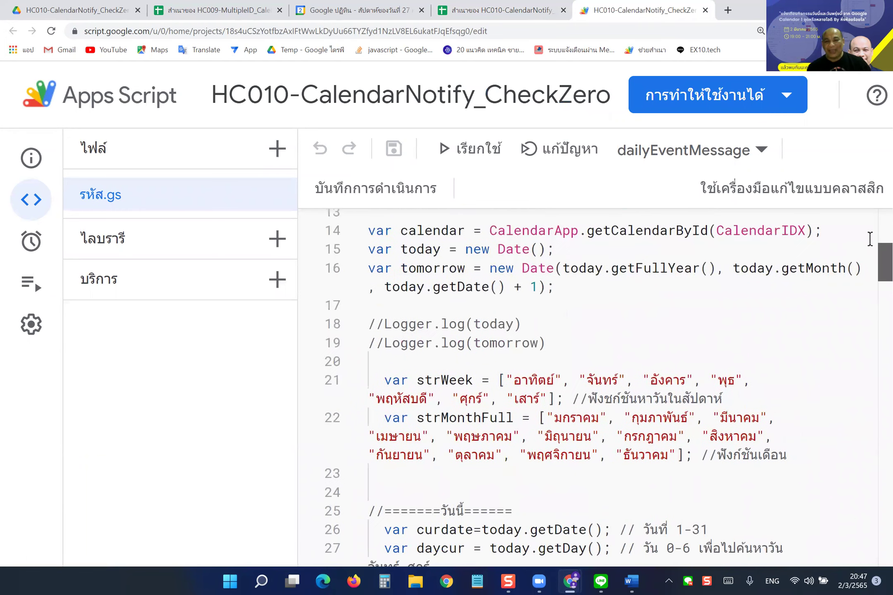
pyautogui.scroll(4, 372, 351)
pyautogui.scroll(3, 354, 366)
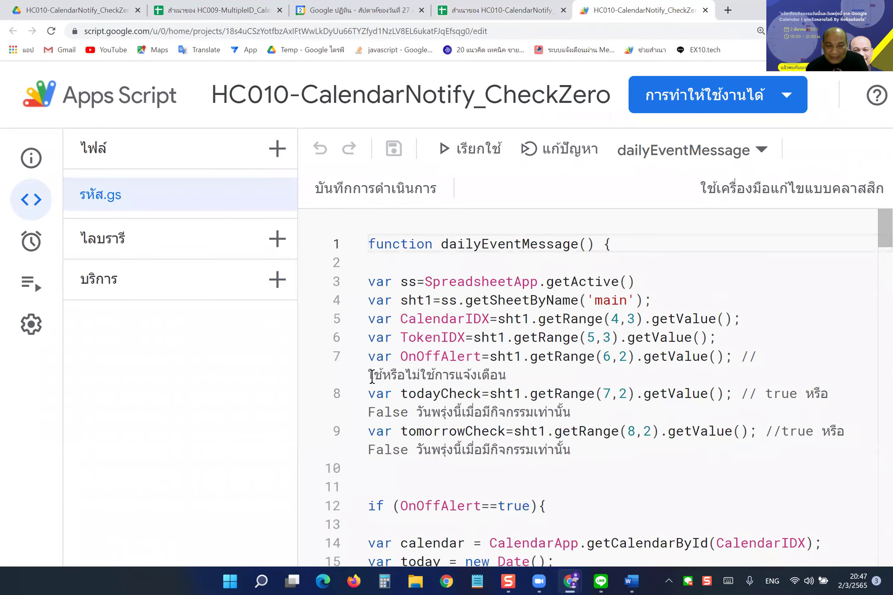
pyautogui.moveTo(369, 357); pyautogui.dragTo(602, 464)
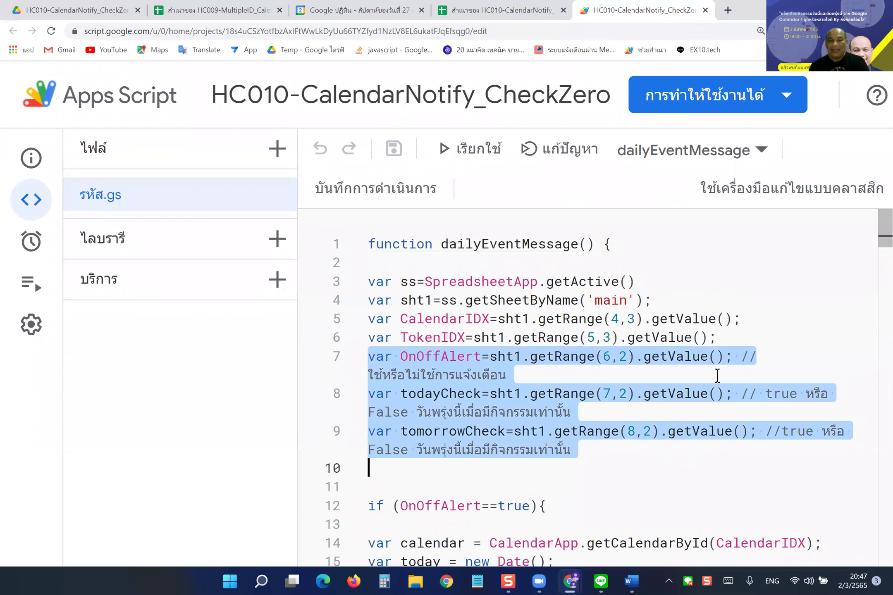
pyautogui.scroll(-2, 775, 398)
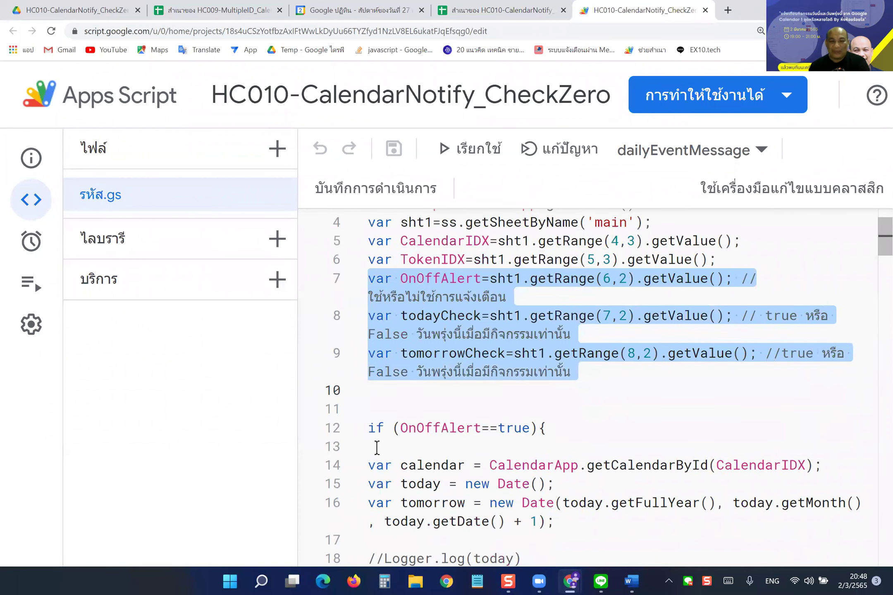
pyautogui.scroll(-2, 368, 354)
pyautogui.click(370, 350)
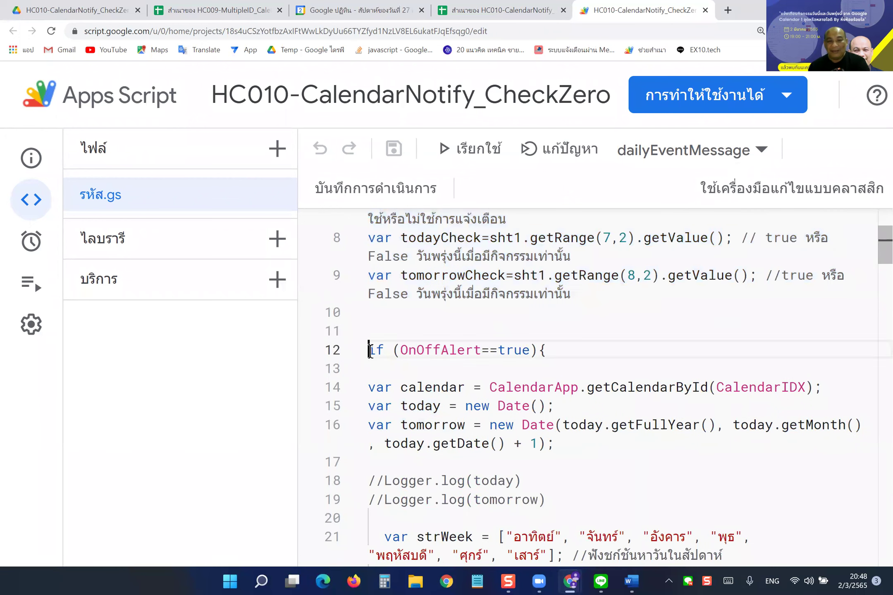
pyautogui.moveTo(369, 350); pyautogui.dragTo(626, 350)
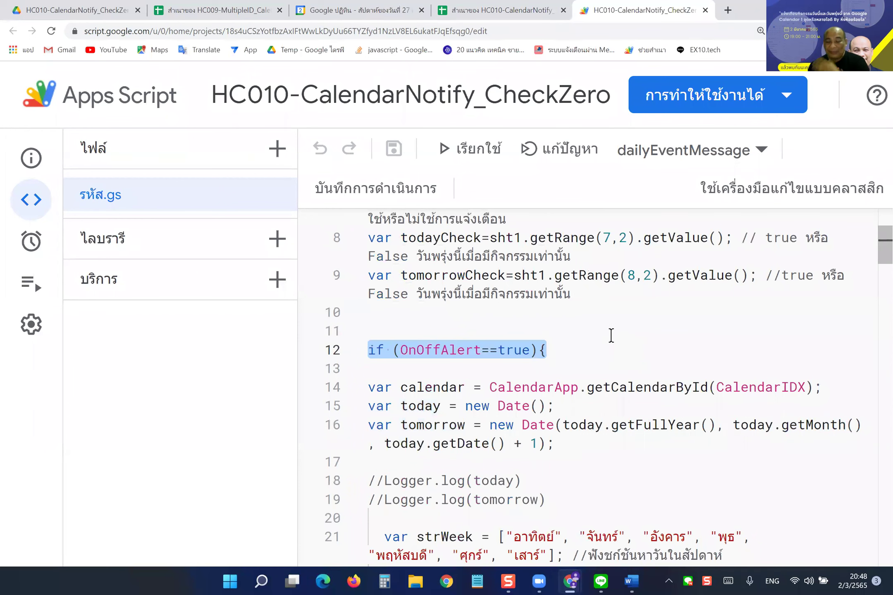
# Scroll to lines 71–78 and select the todayCheck/tomorrowCheck if-blocks that blank the messages.
pyautogui.click(500, 10)
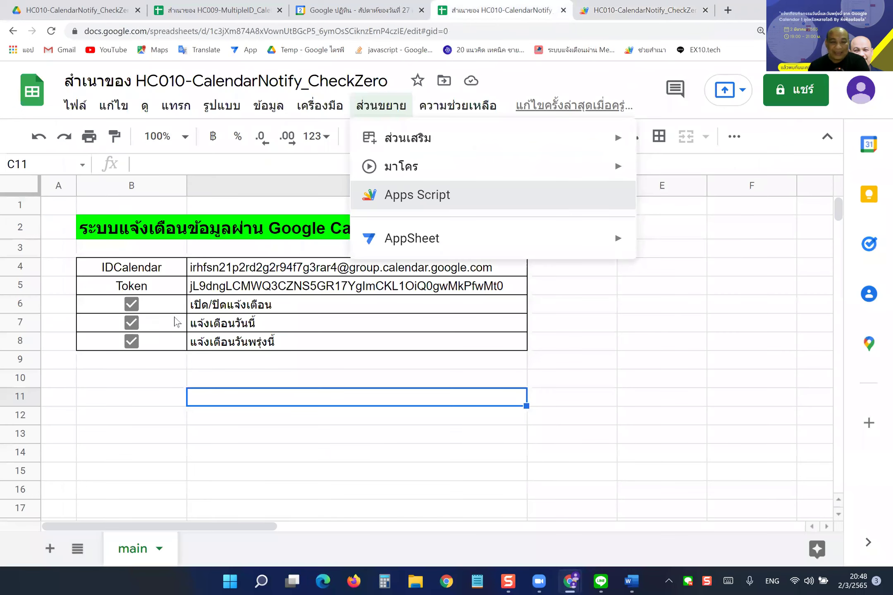
pyautogui.press('Escape')
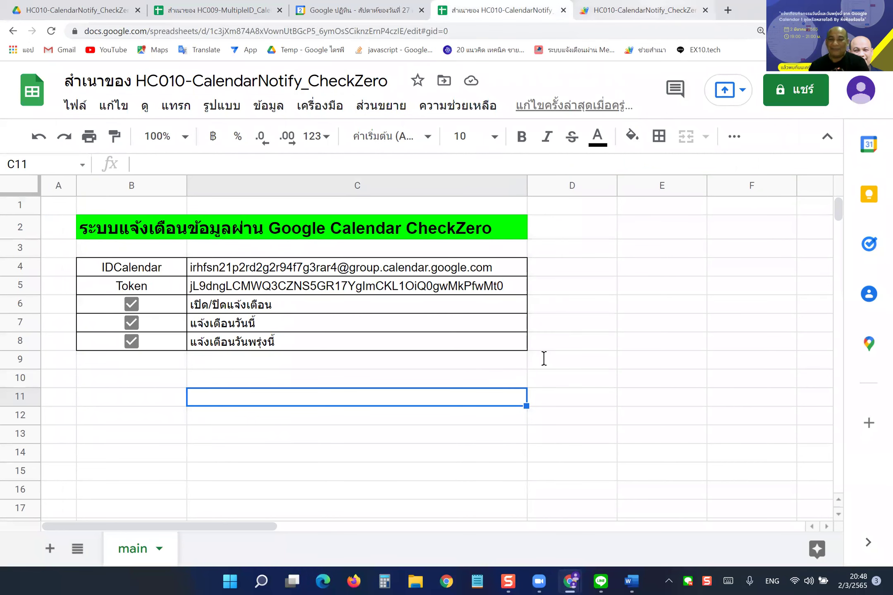
pyautogui.hotkey('ctrl', 'Tab')
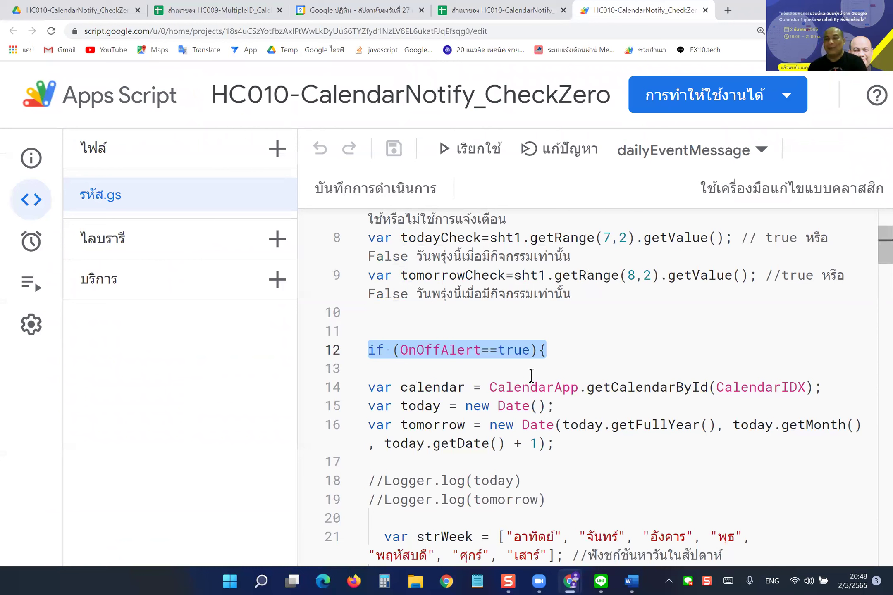
pyautogui.scroll(-2, 401, 410)
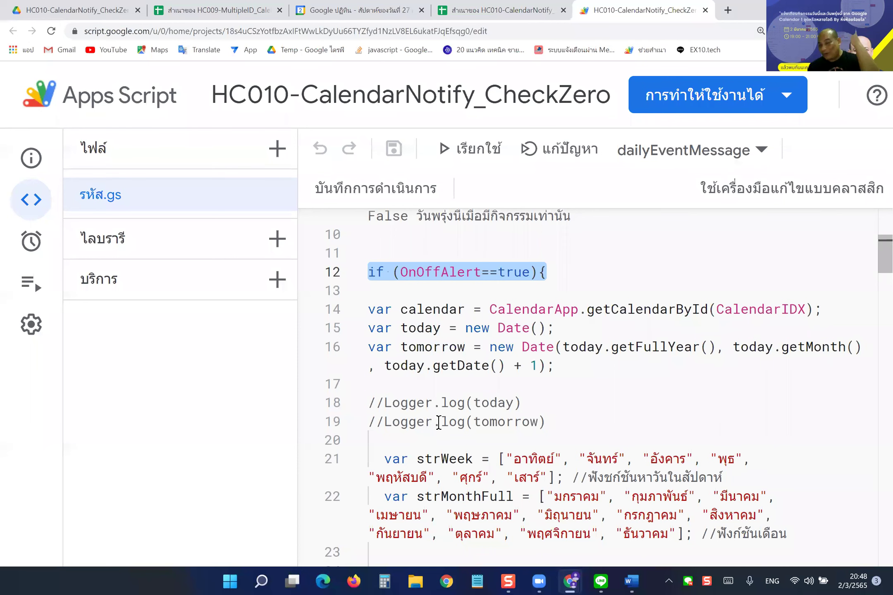
pyautogui.scroll(-2, 446, 439)
pyautogui.scroll(-12, 449, 441)
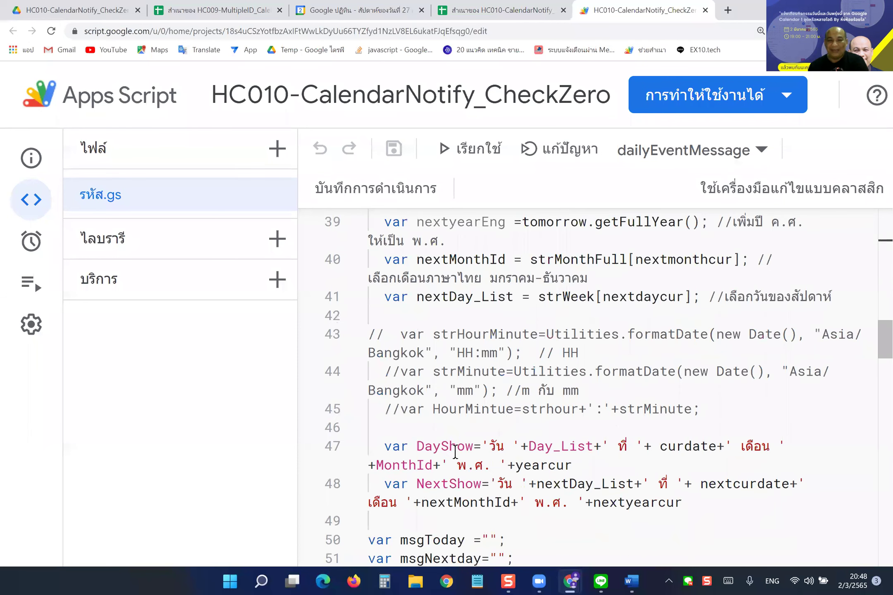
pyautogui.scroll(-2, 449, 441)
pyautogui.scroll(-2, 450, 439)
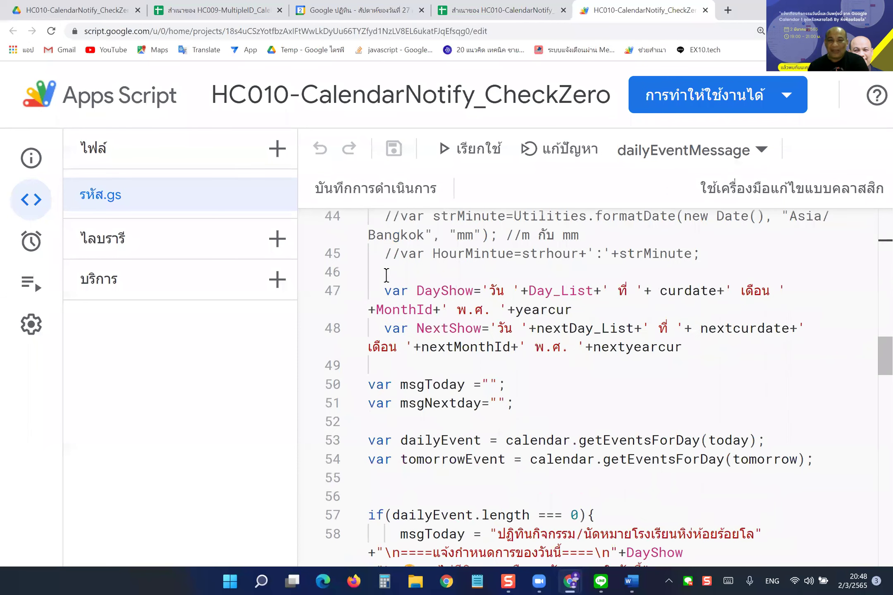
pyautogui.scroll(-2, 379, 311)
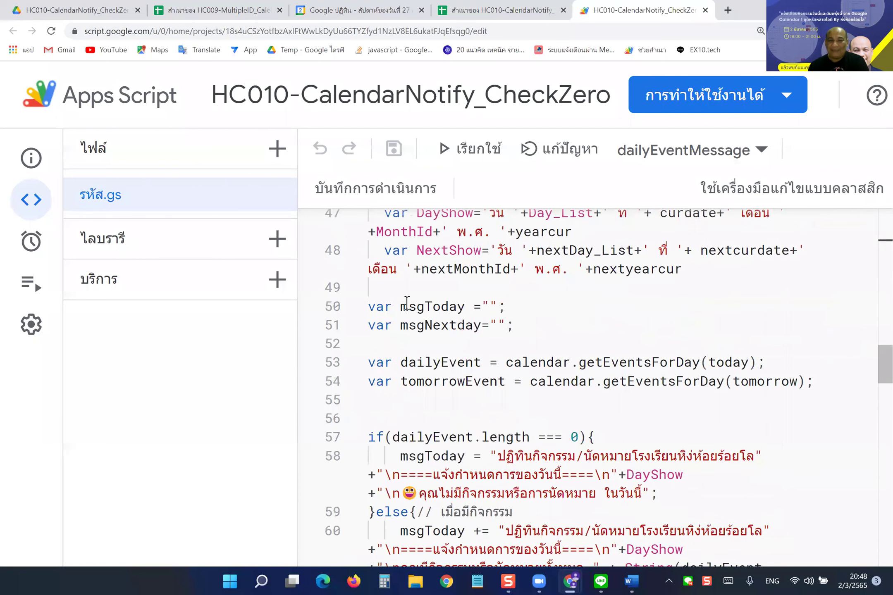
pyautogui.scroll(-2, 397, 296)
pyautogui.scroll(-2, 298, 254)
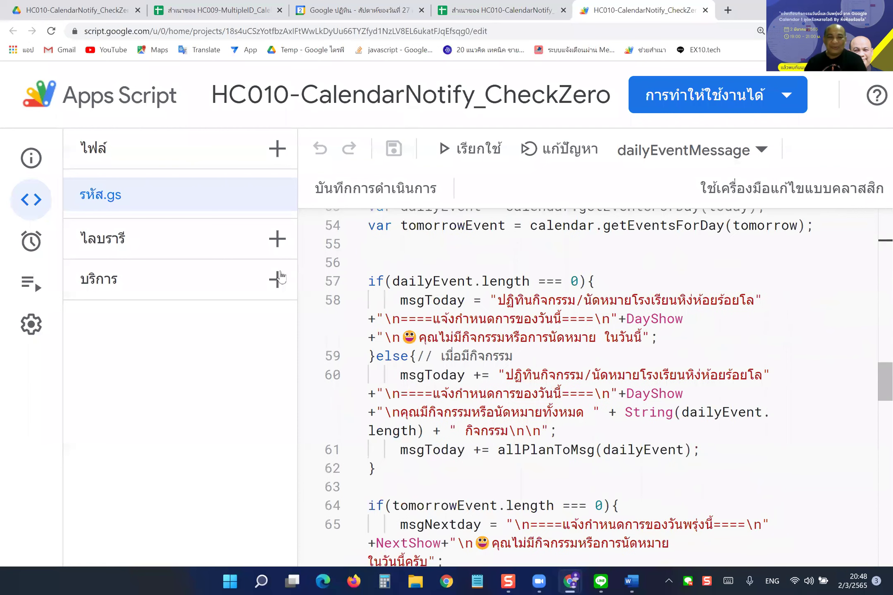
pyautogui.scroll(-2, 232, 329)
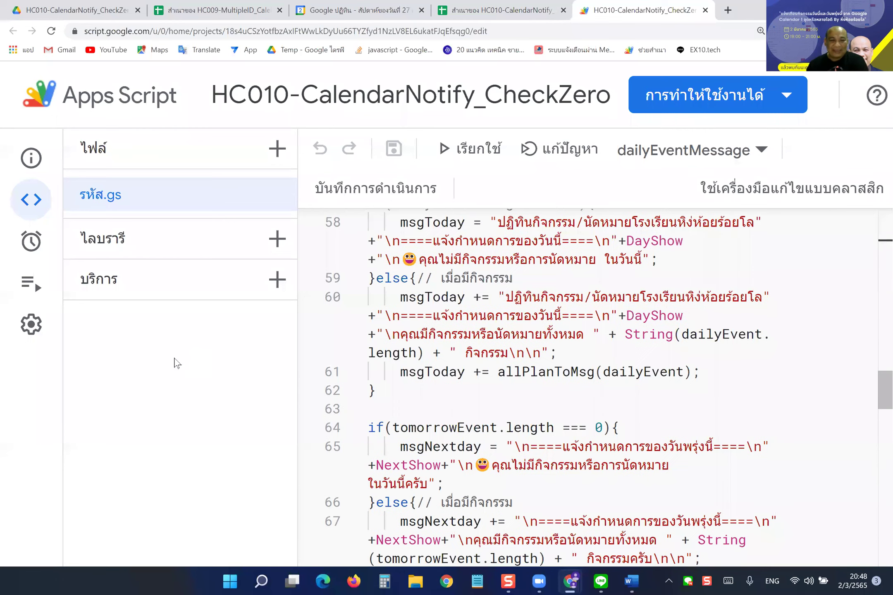
pyautogui.hotkey('ctrl', 'shift', 'Tab')
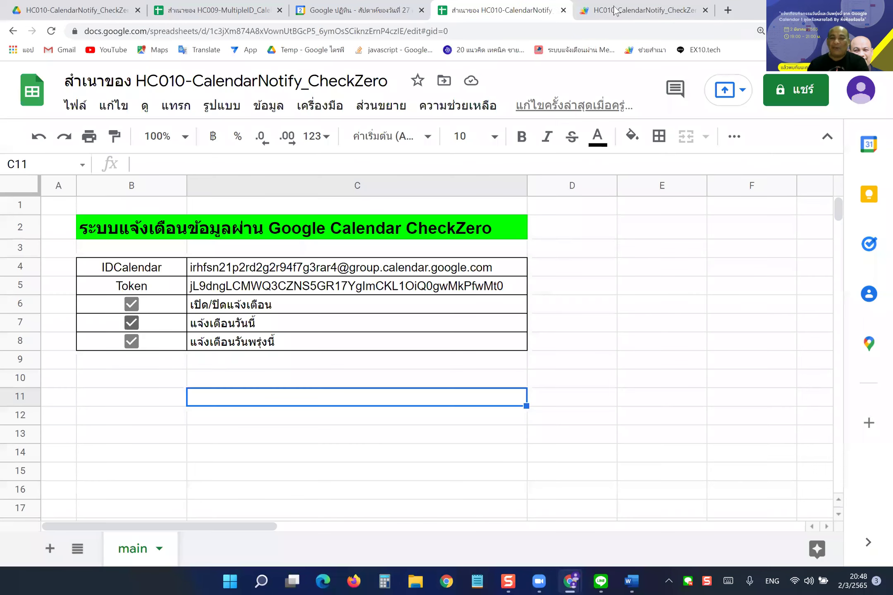
pyautogui.hotkey('ctrl', 'Tab')
pyautogui.moveTo(375, 375); pyautogui.dragTo(369, 244)
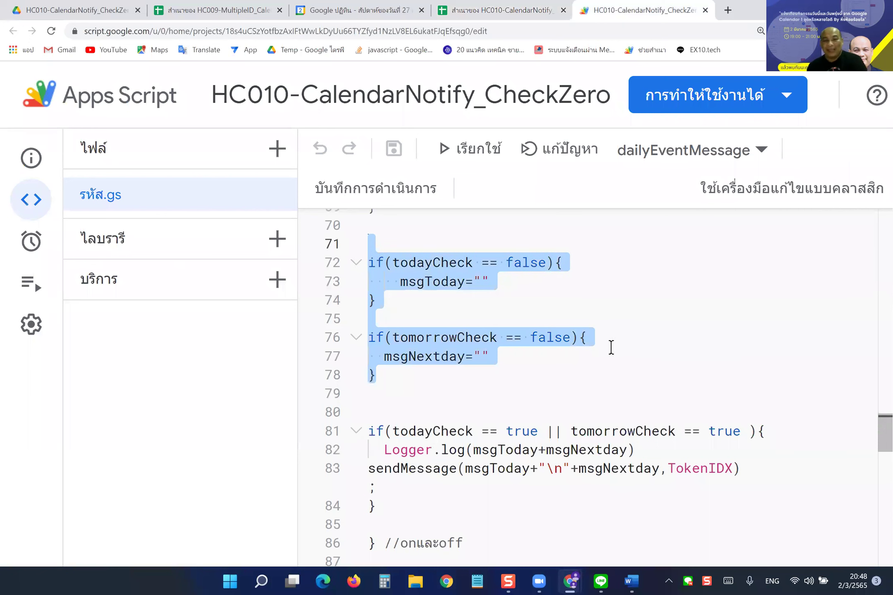
pyautogui.scroll(4, 611, 348)
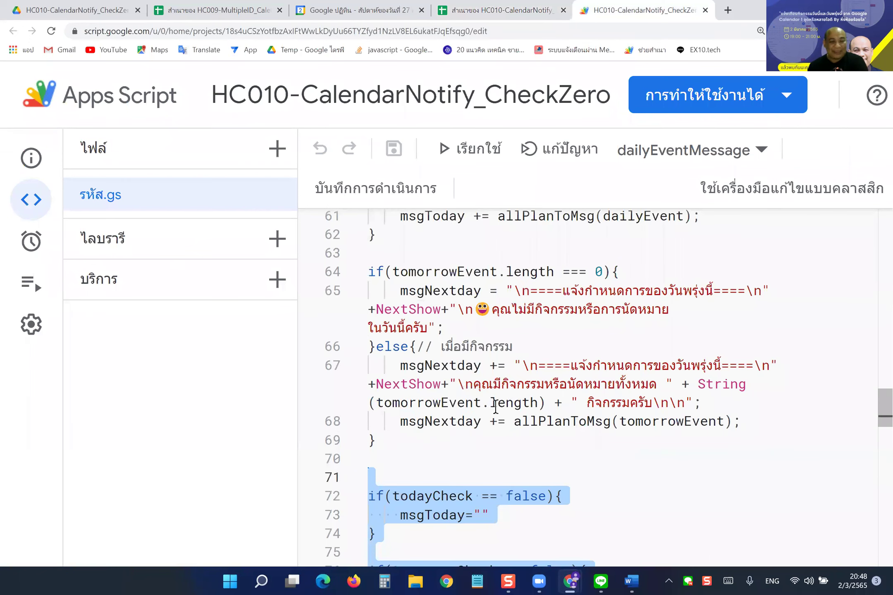
pyautogui.scroll(-3, 565, 319)
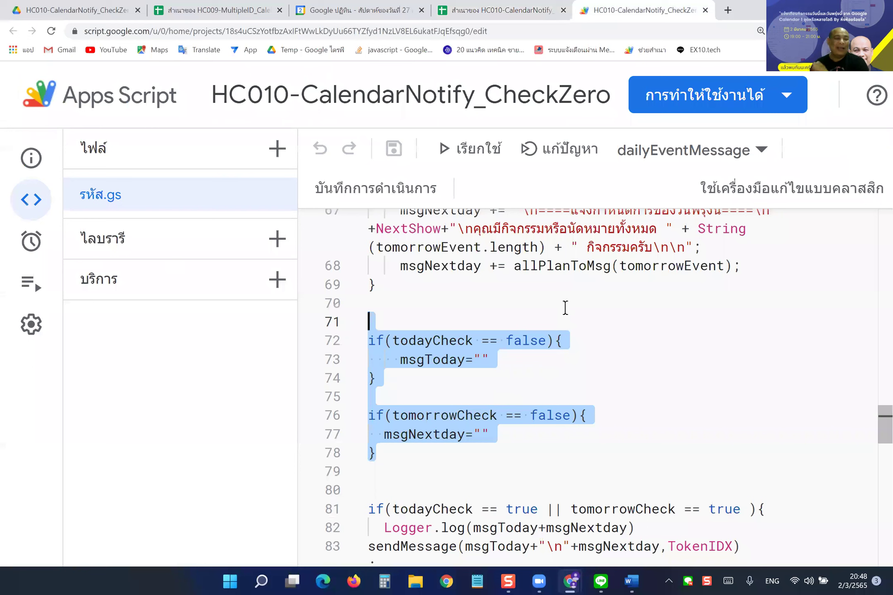
pyautogui.scroll(-1, 565, 308)
pyautogui.click(565, 308)
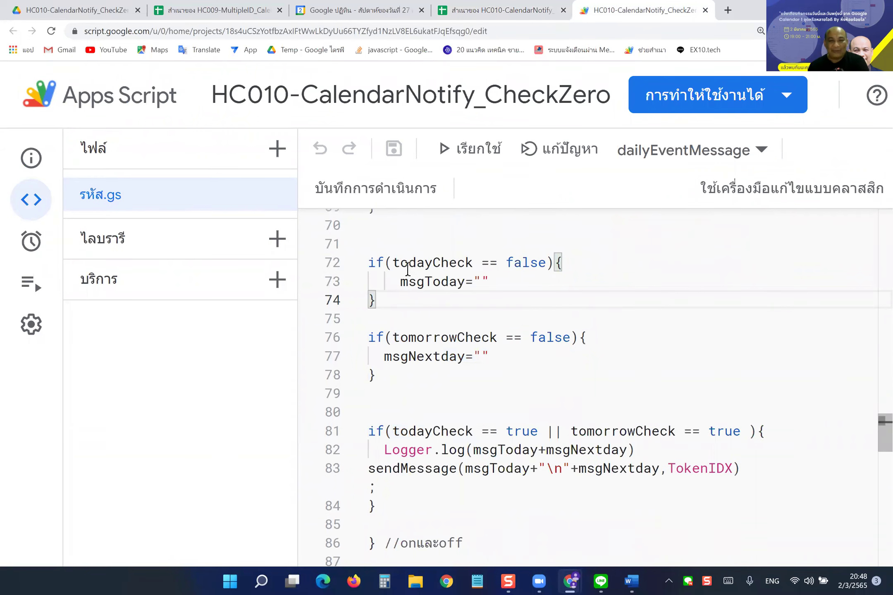
pyautogui.click(365, 263)
pyautogui.keyDown('shift'); pyautogui.click(392, 307); pyautogui.keyUp('shift')
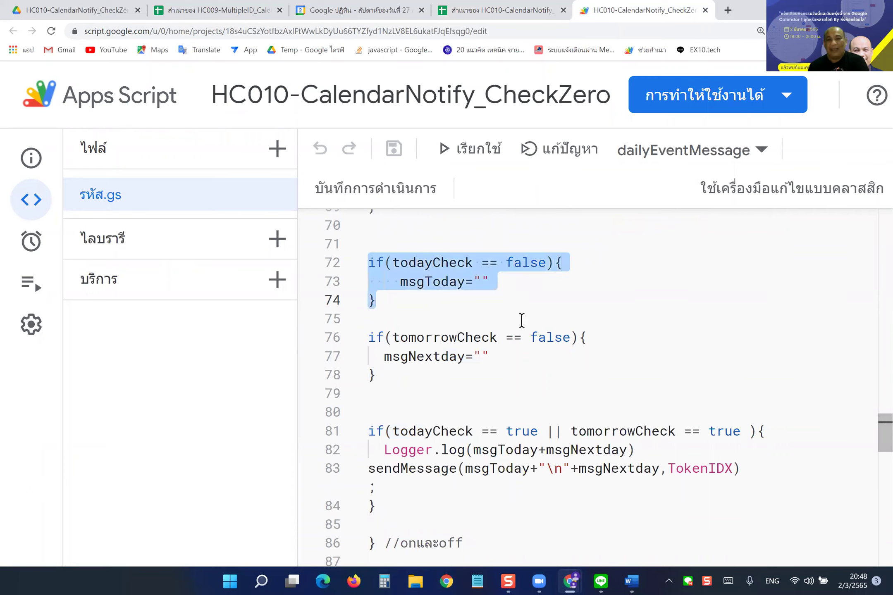
pyautogui.click(514, 284)
pyautogui.keyDown('shift'); pyautogui.click(426, 282); pyautogui.keyUp('shift')
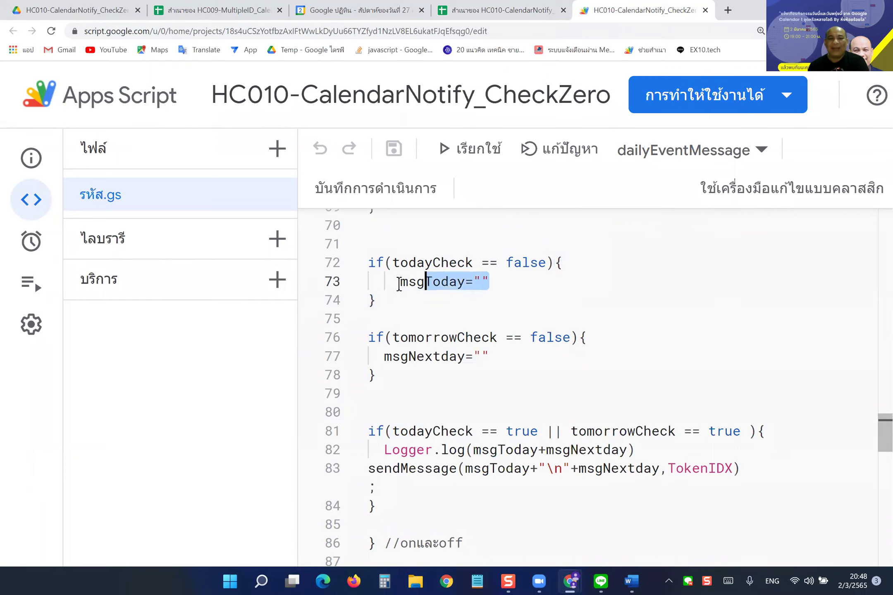
pyautogui.keyDown('shift'); pyautogui.click(393, 285); pyautogui.keyUp('shift')
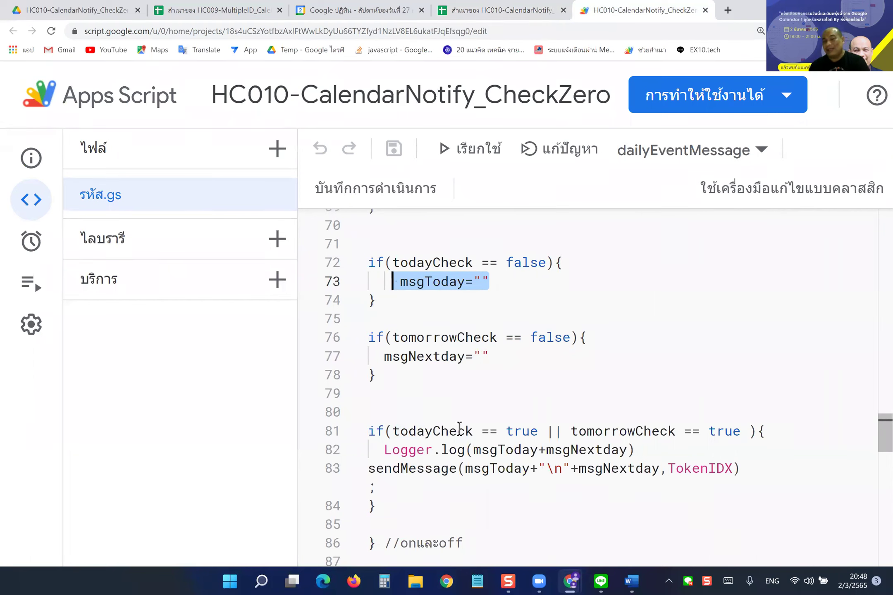
pyautogui.scroll(-2, 462, 422)
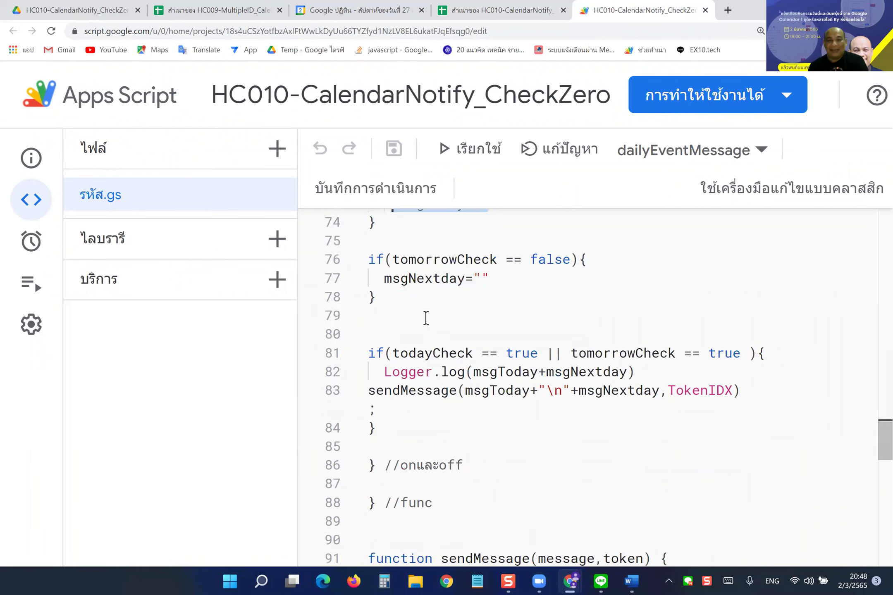
pyautogui.click(407, 303)
pyautogui.keyDown('shift'); pyautogui.click(357, 257); pyautogui.keyUp('shift')
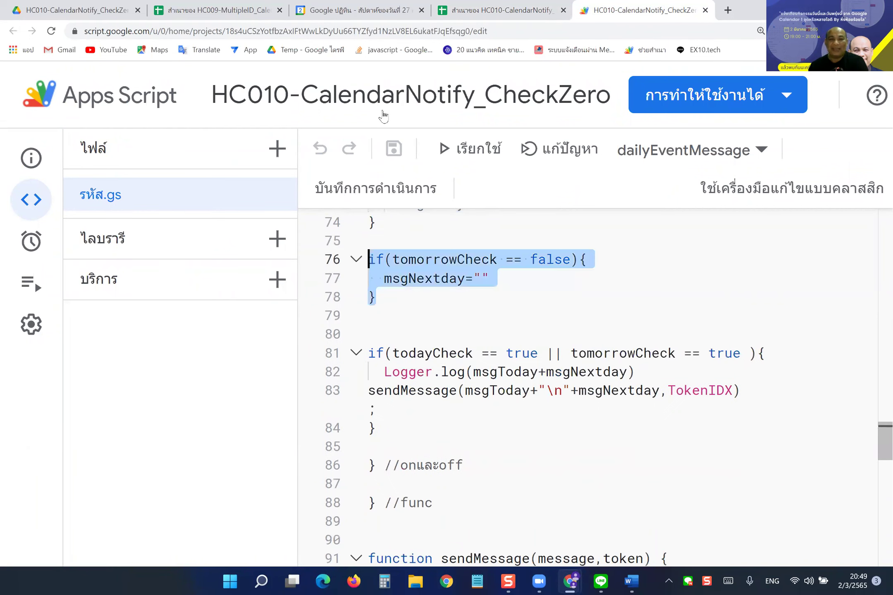
pyautogui.hotkey('ctrl', 'shift', 'Tab')
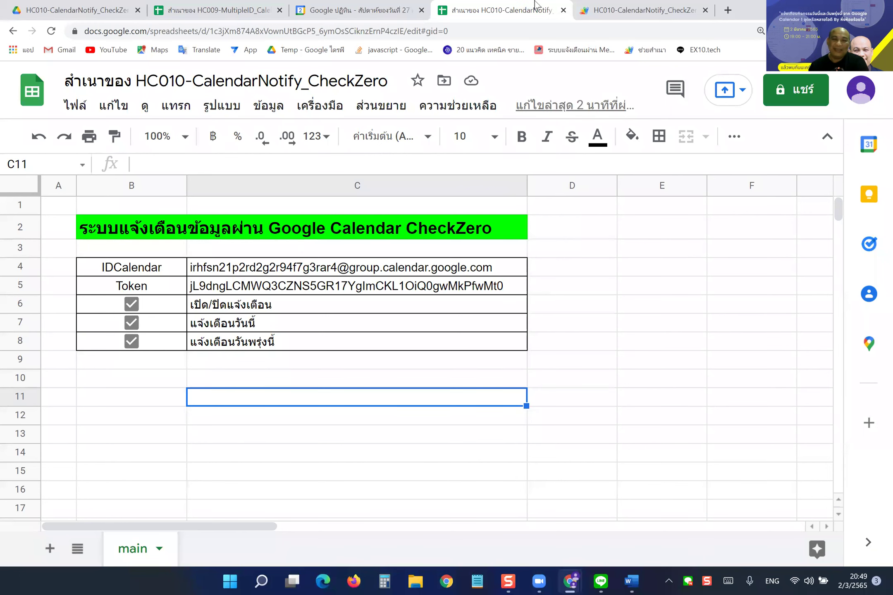
pyautogui.click(626, 6)
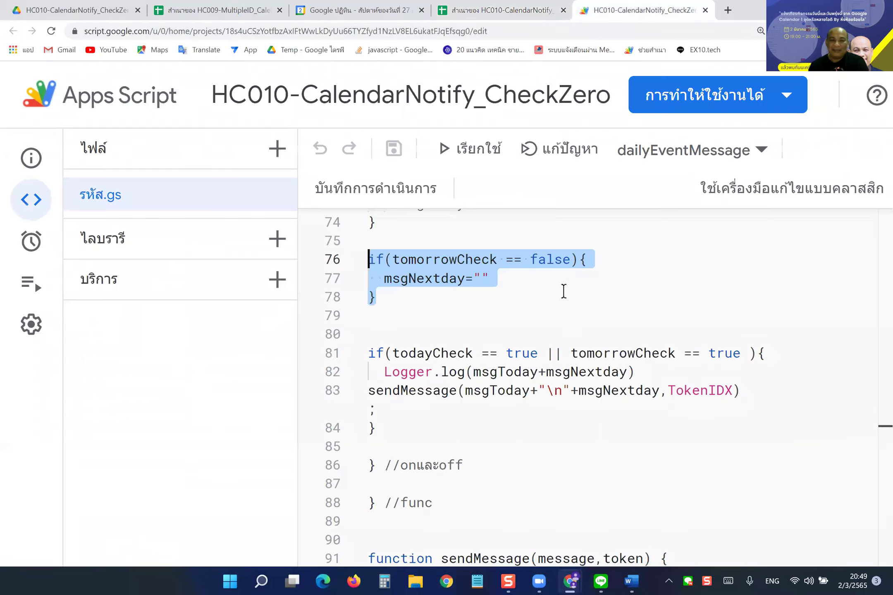
pyautogui.click(563, 260)
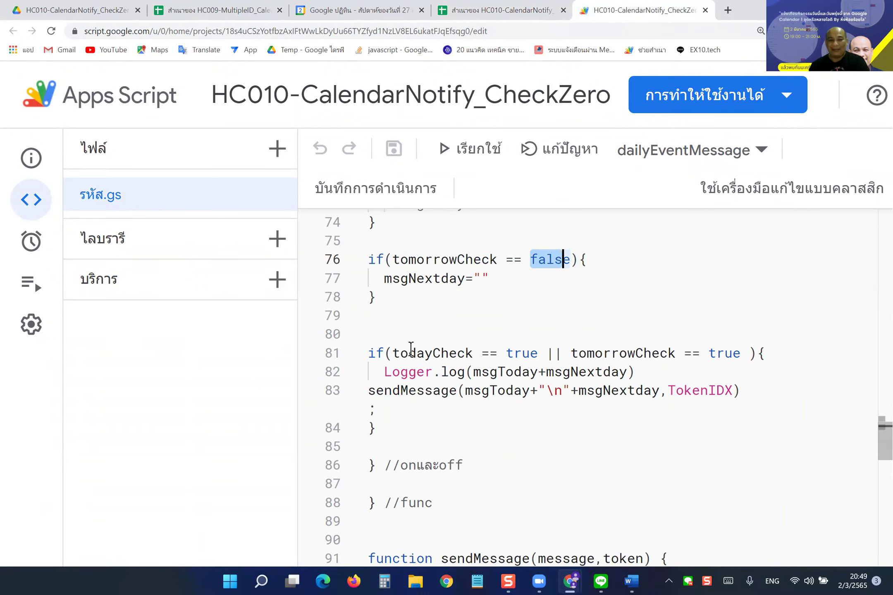
pyautogui.scroll(-2, 376, 297)
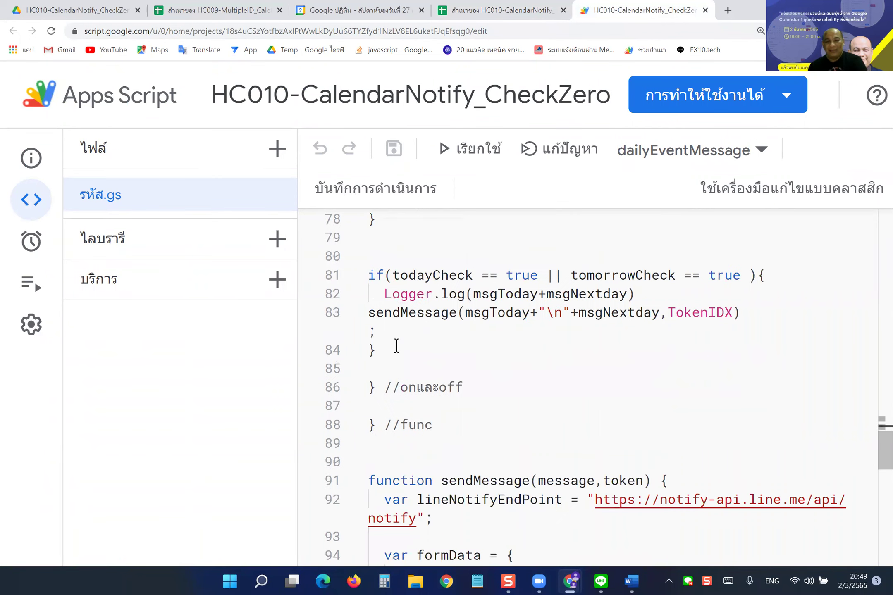
pyautogui.moveTo(374, 351); pyautogui.dragTo(361, 273)
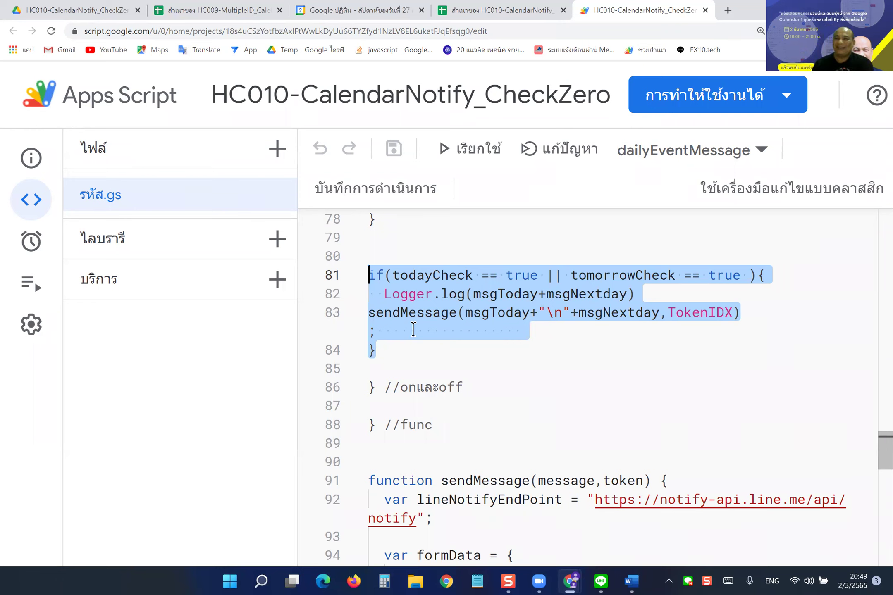
pyautogui.click(397, 370)
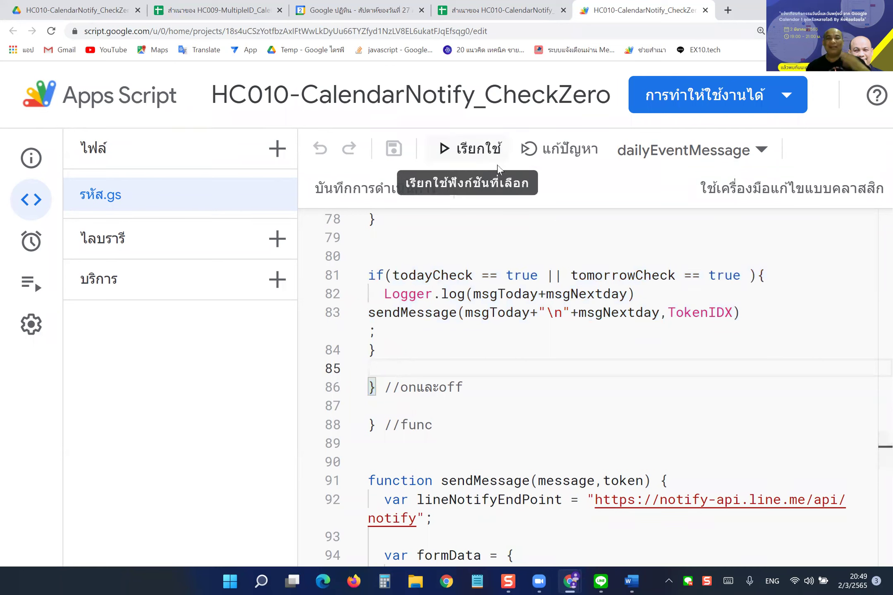
# Run dailyEventMessage, authorizing the unverified project via Advanced > Go to project and Allow.
pyautogui.click(471, 149)
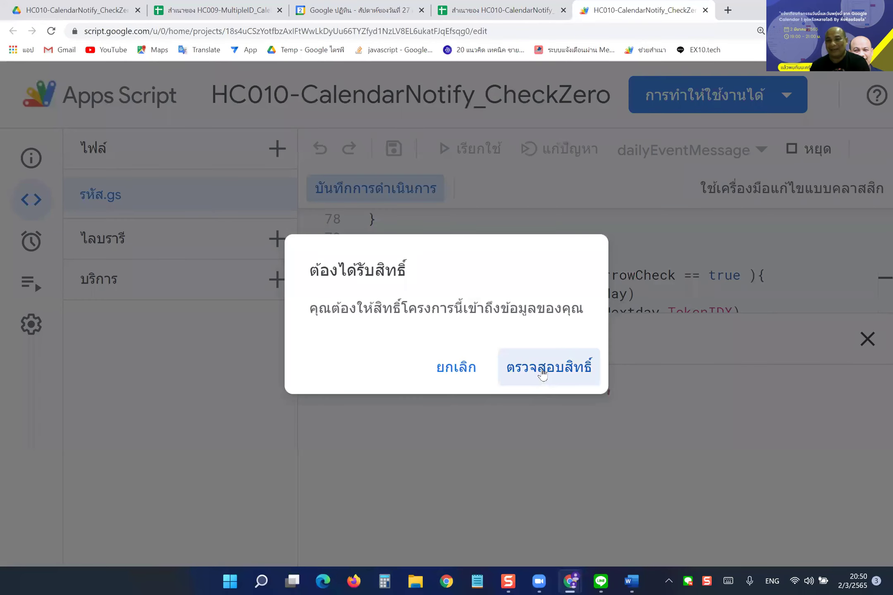
pyautogui.click(541, 369)
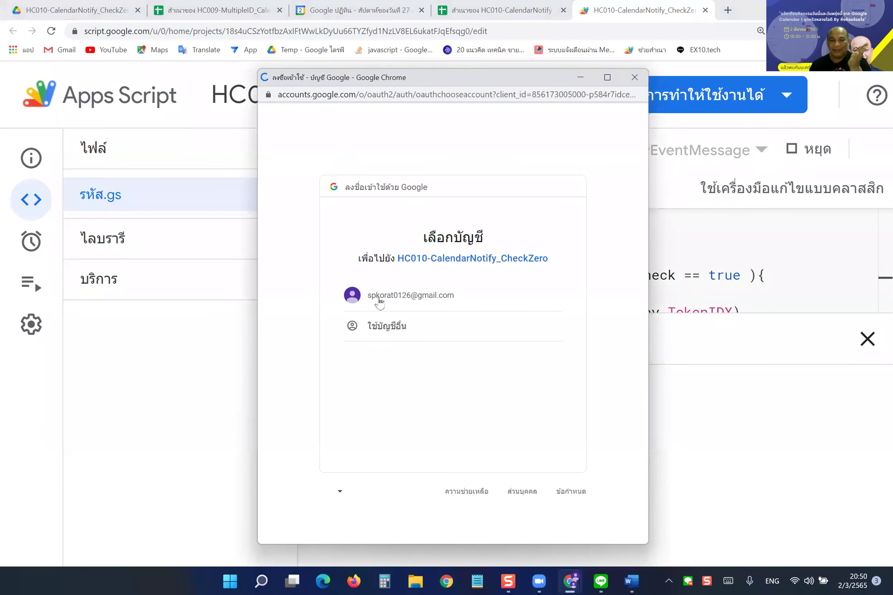
pyautogui.click(385, 296)
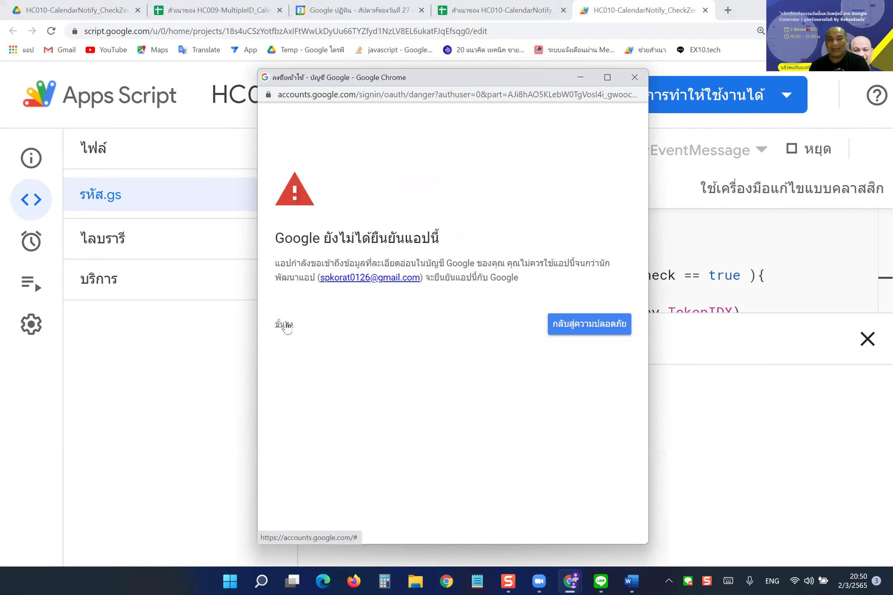
pyautogui.click(285, 325)
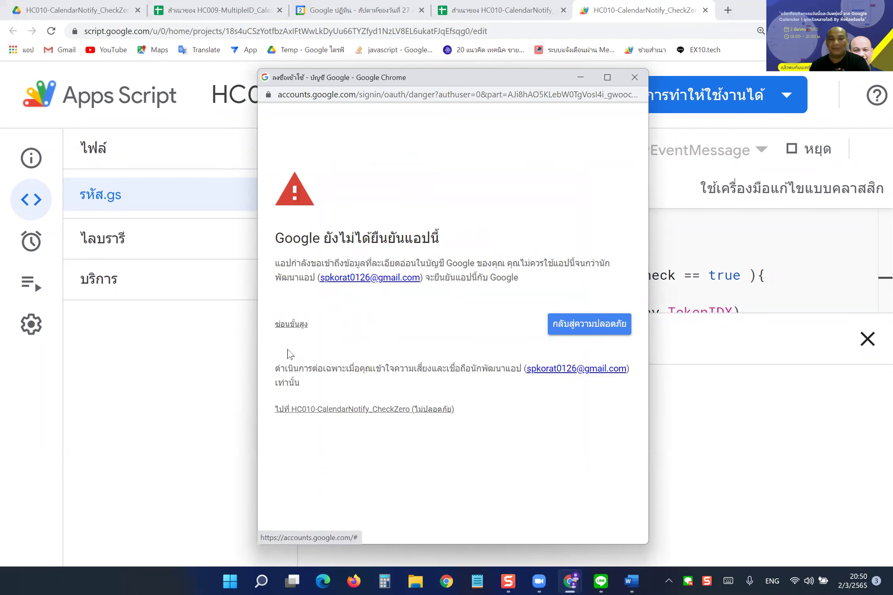
pyautogui.click(288, 413)
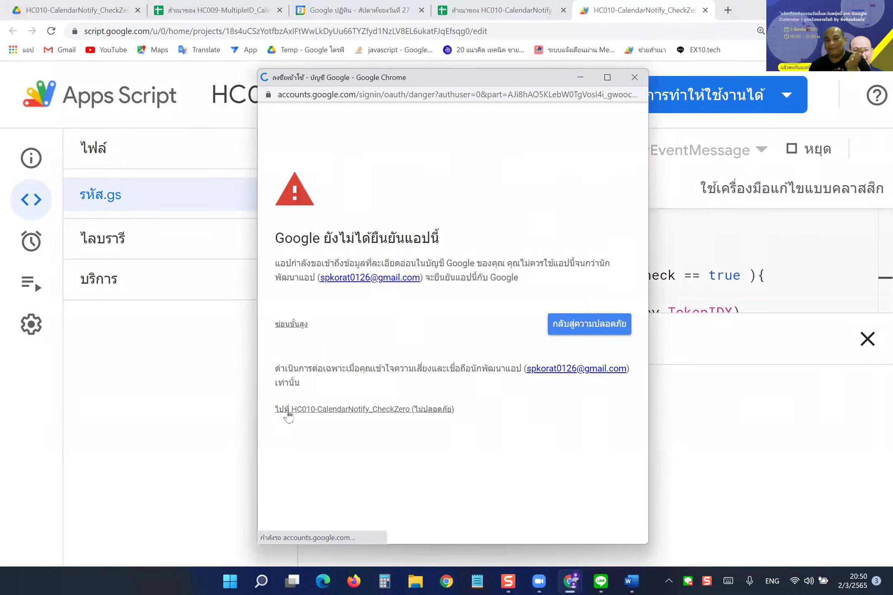
pyautogui.scroll(-4, 405, 435)
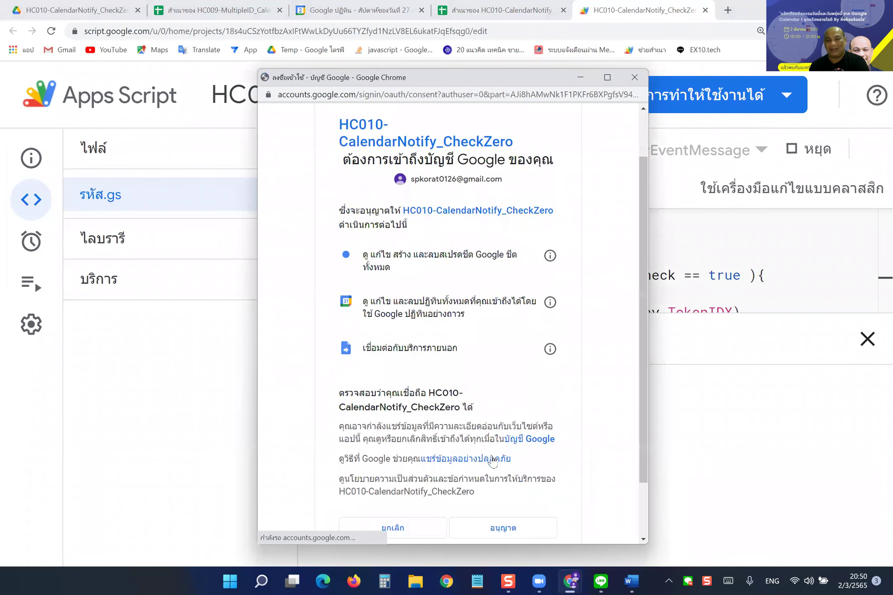
pyautogui.click(496, 463)
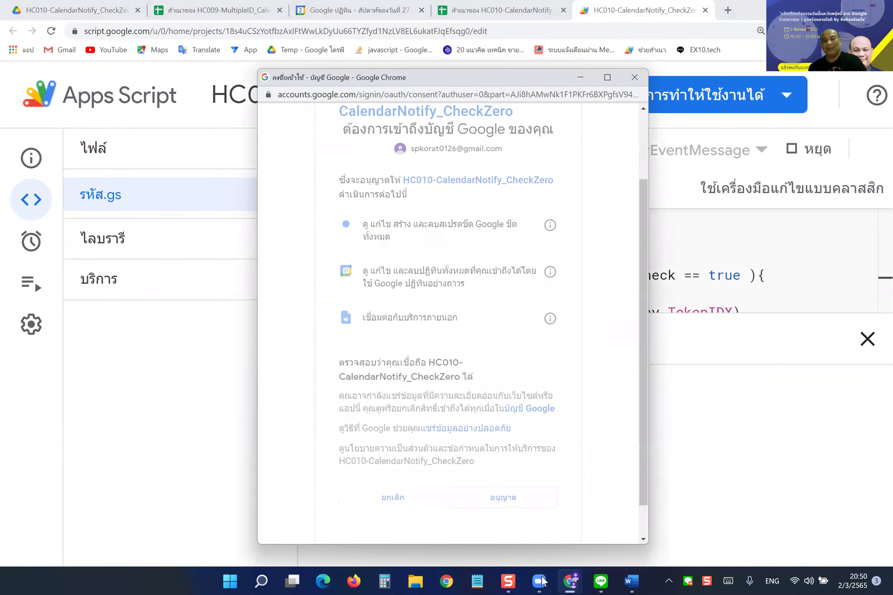
pyautogui.click(601, 582)
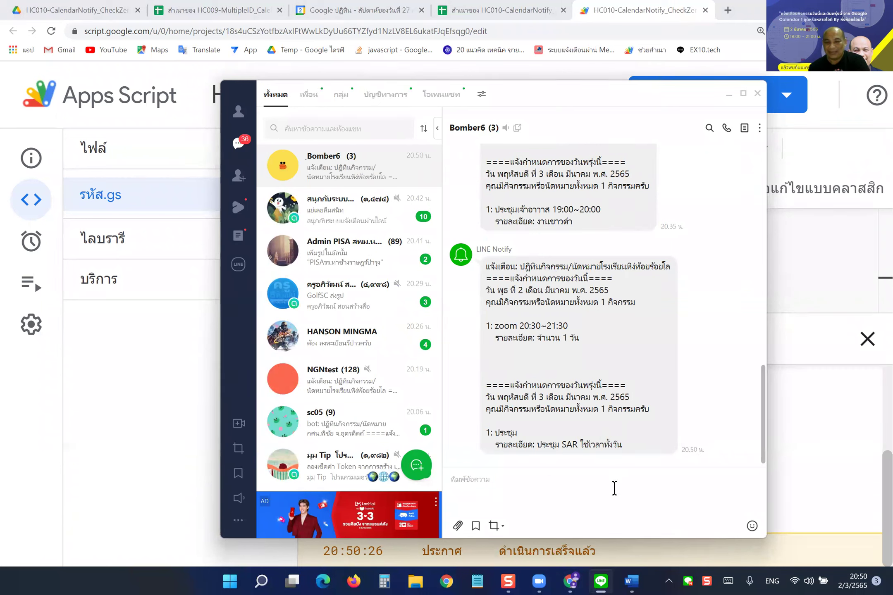
# Back in the settings sheet, untick the master on/off alert checkbox in B6.
pyautogui.click(131, 422)
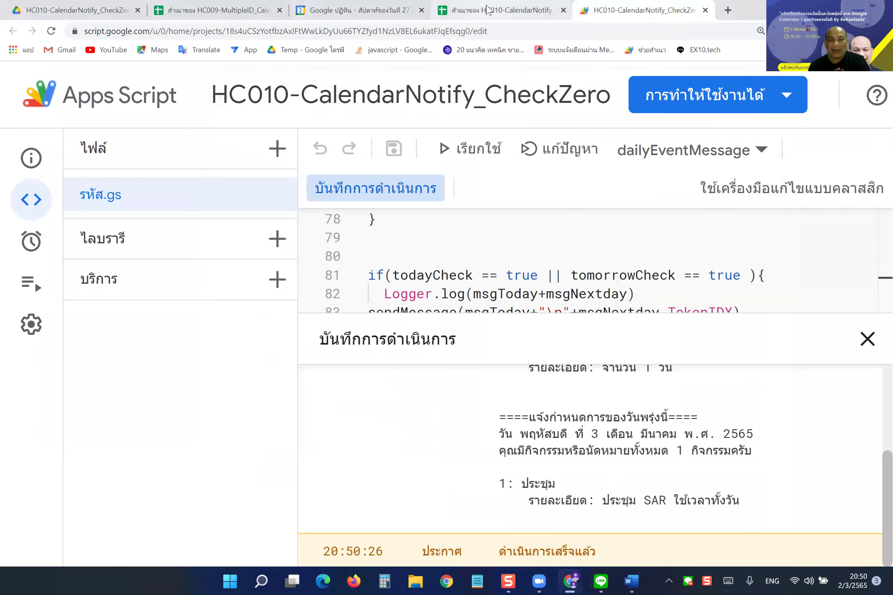
pyautogui.click(487, 11)
pyautogui.click(132, 308)
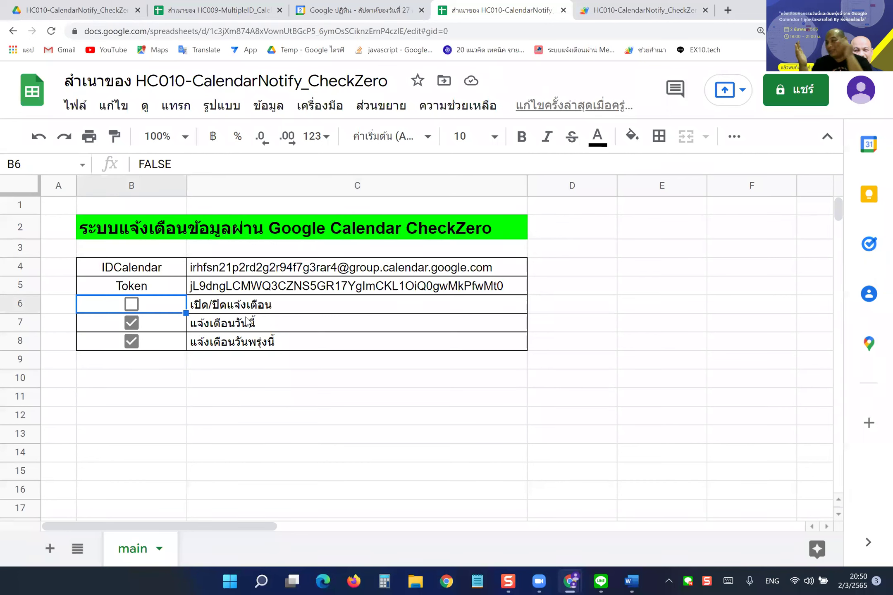
# Rerun dailyEventMessage with alerts off and confirm LINE's newest notice still reads 20.50.
pyautogui.click(621, 5)
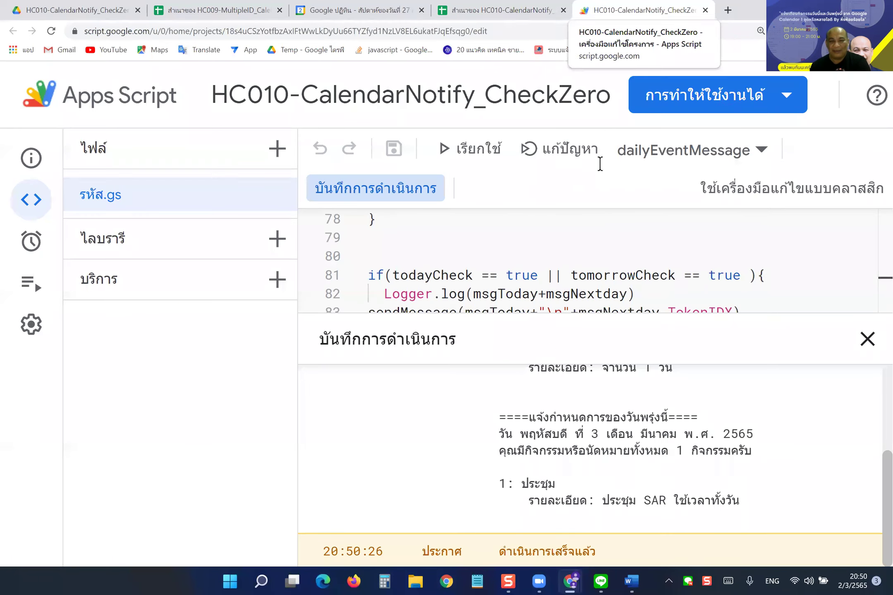
pyautogui.click(855, 335)
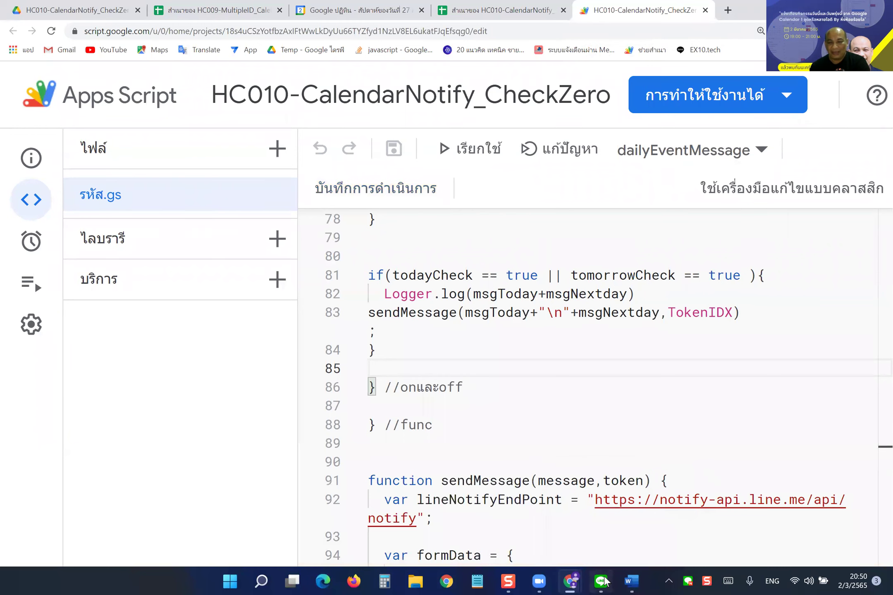
pyautogui.click(601, 581)
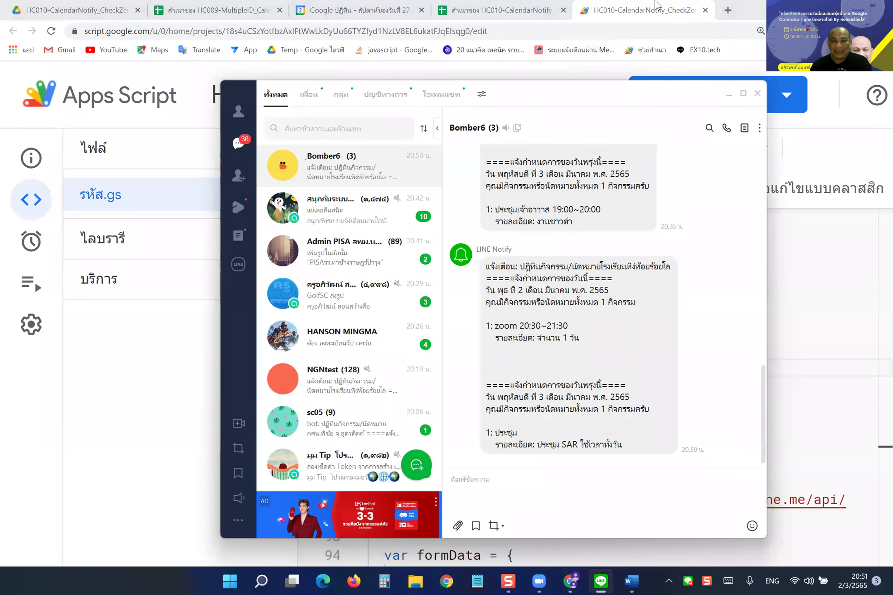
pyautogui.click(760, 15)
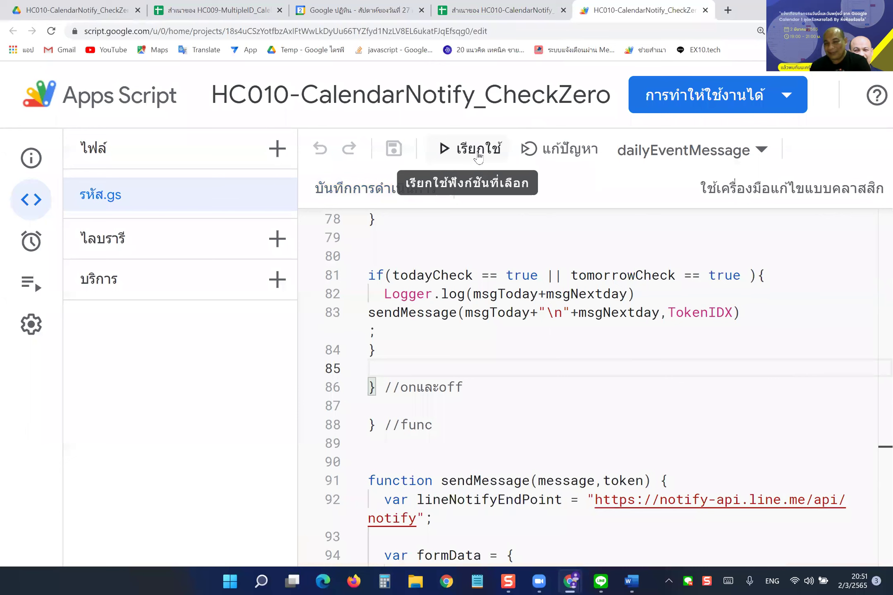
pyautogui.click(458, 156)
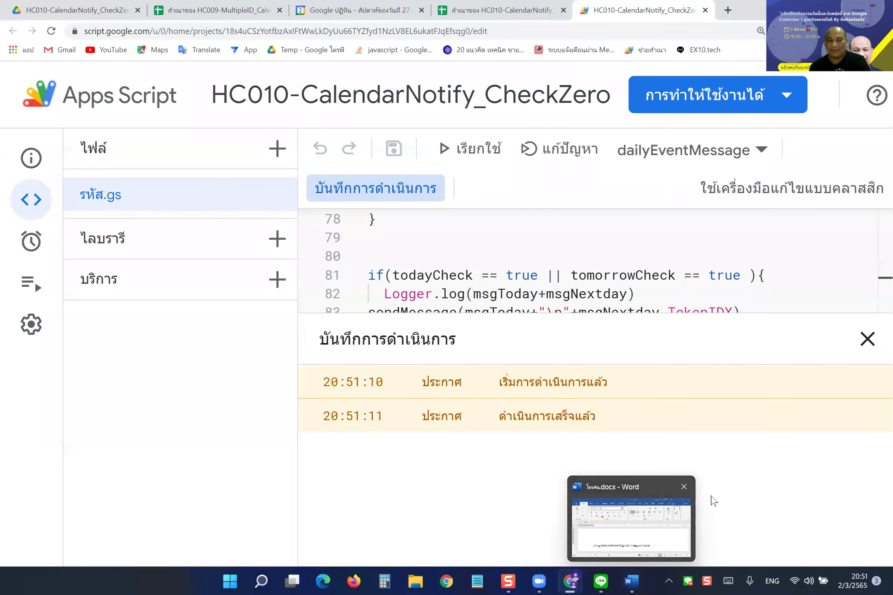
pyautogui.click(601, 581)
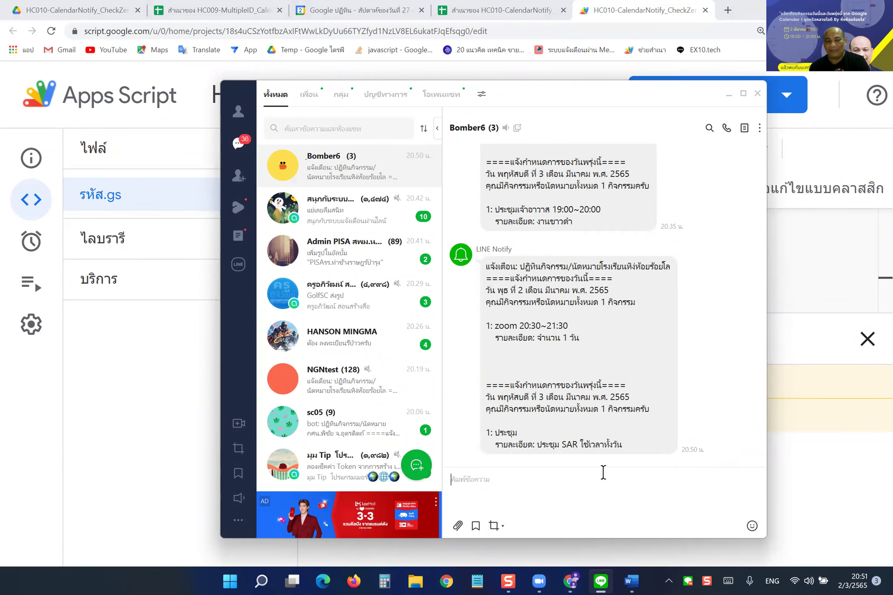
pyautogui.click(501, 10)
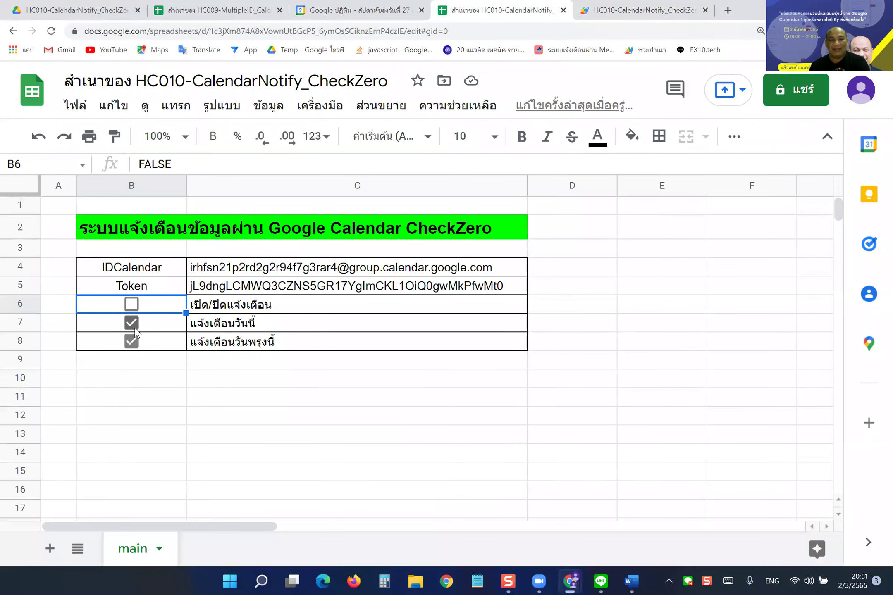
# Set the checkboxes so B6 and B8 are ticked and today's B7 is unticked.
pyautogui.click(132, 325)
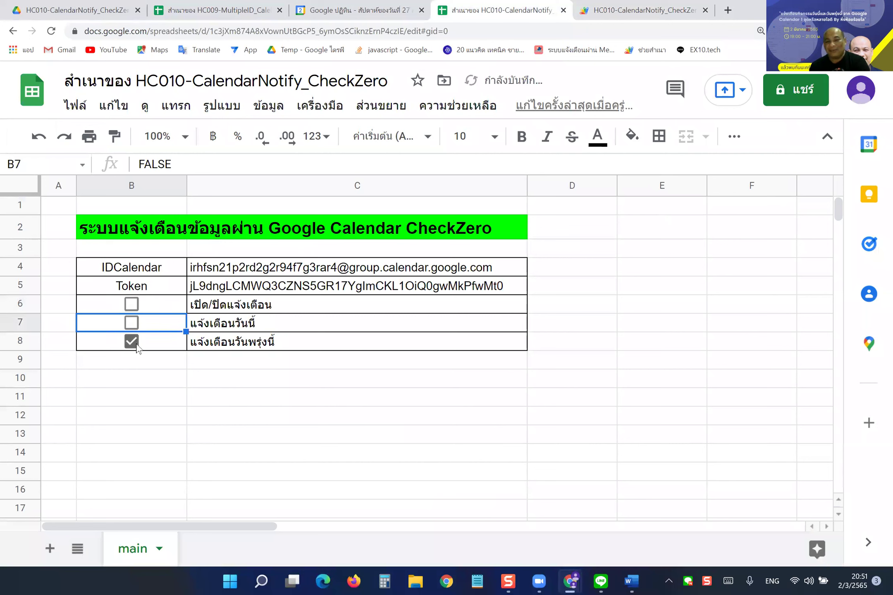
pyautogui.click(133, 343)
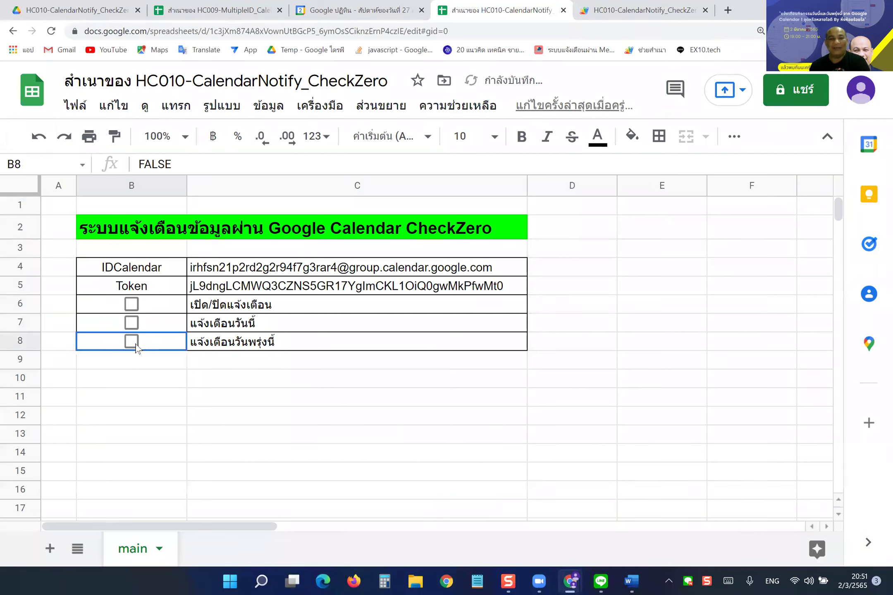
pyautogui.click(134, 307)
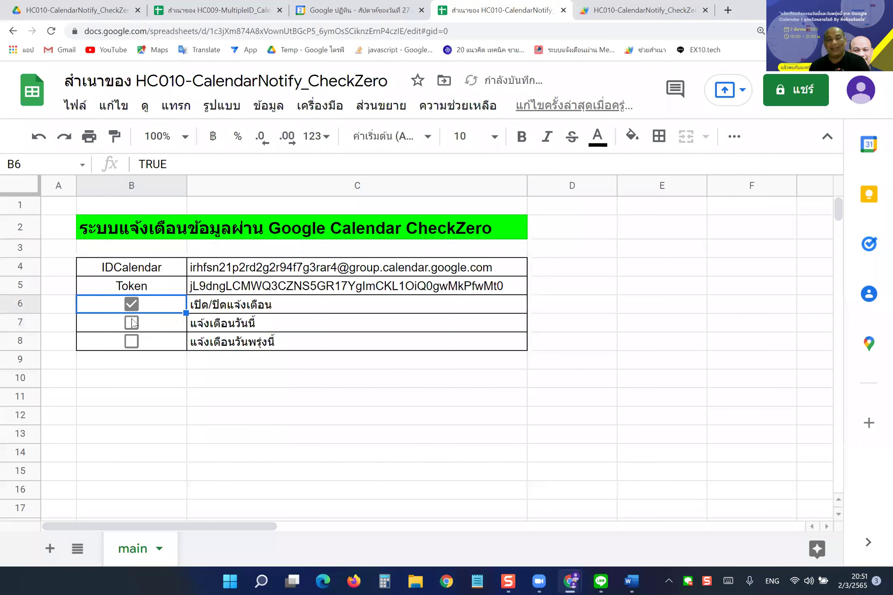
pyautogui.click(132, 343)
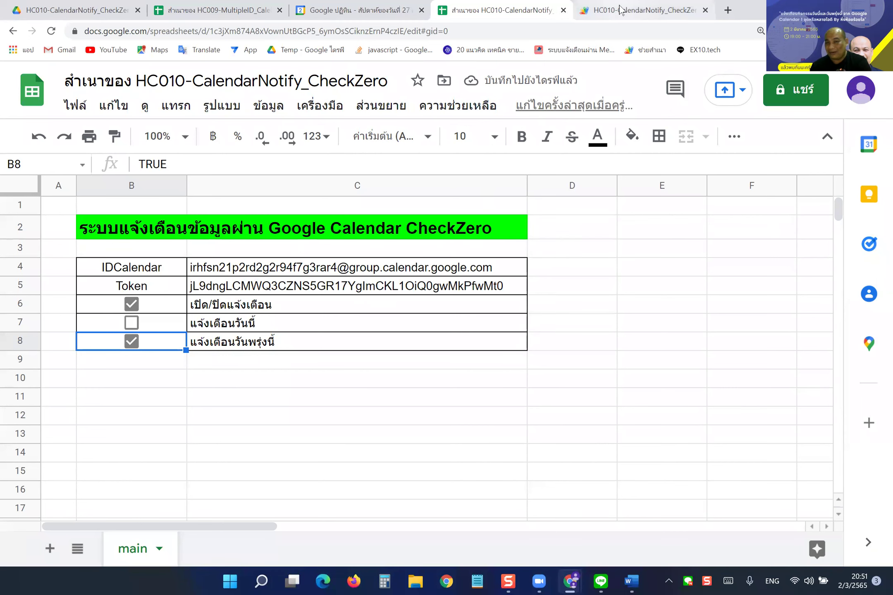
# Run dailyEventMessage and check LINE shows only tomorrow's event, ประชุม SAR.
pyautogui.click(639, 10)
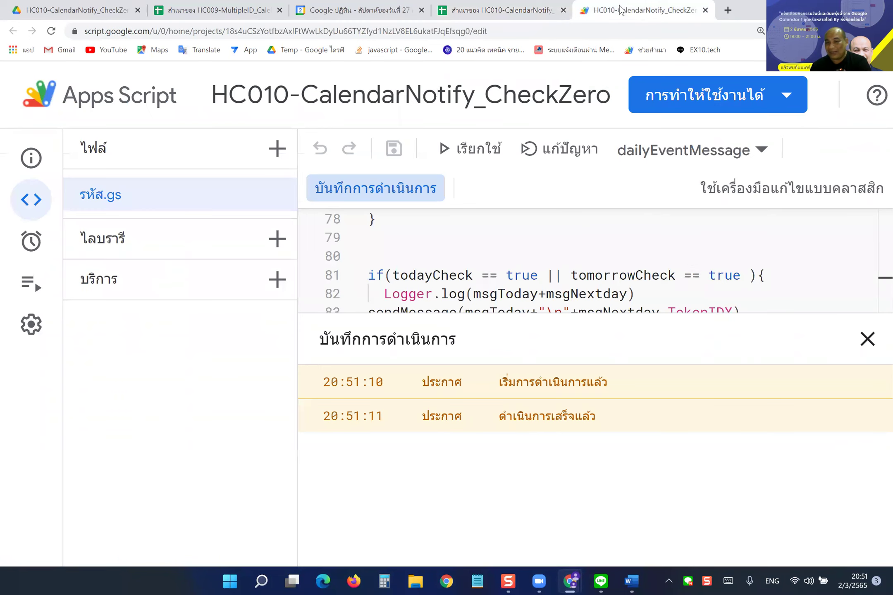
pyautogui.click(474, 152)
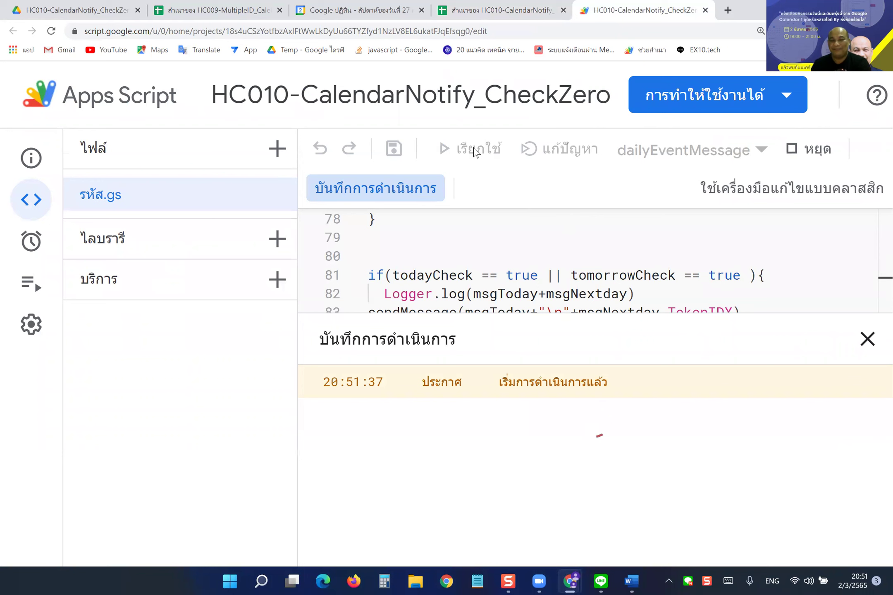
pyautogui.click(601, 581)
pyautogui.moveTo(484, 358); pyautogui.dragTo(639, 446)
pyautogui.click(484, 399)
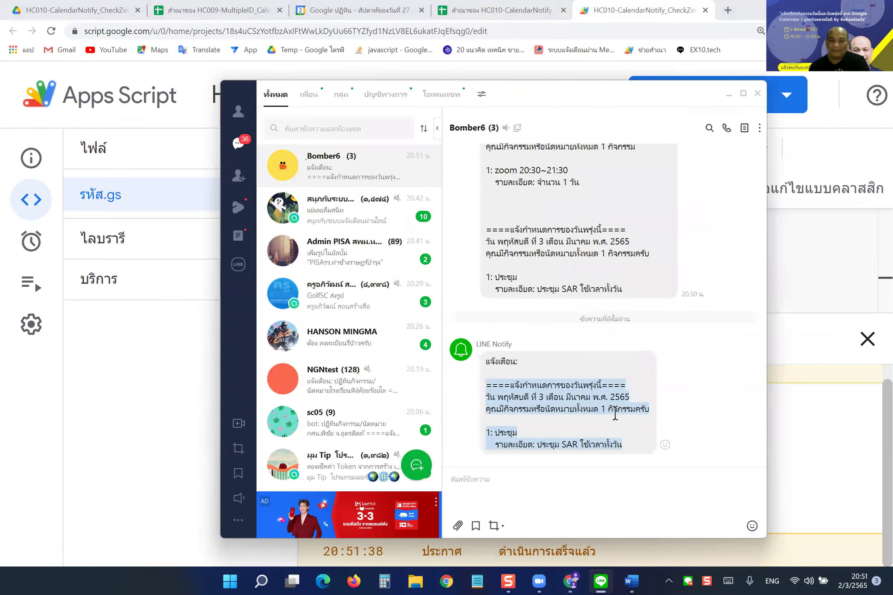
pyautogui.click(189, 445)
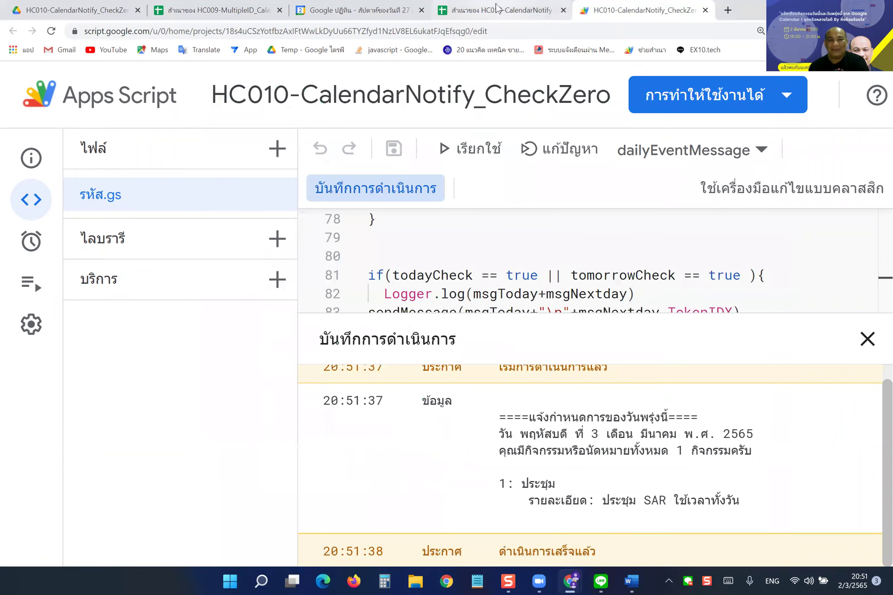
# Tick today's reminder in B7, untick tomorrow's in B8, and rerun the script.
pyautogui.click(501, 10)
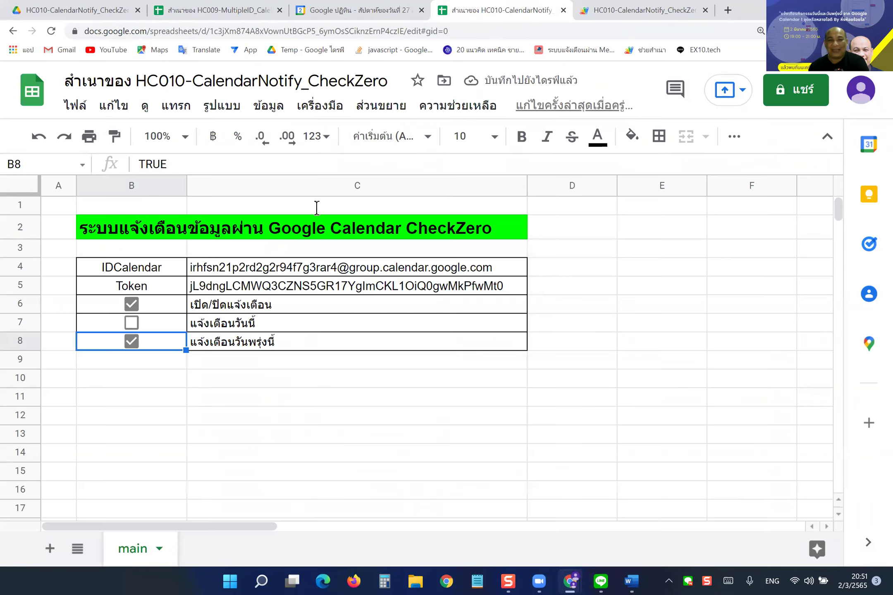
pyautogui.click(133, 327)
pyautogui.click(132, 343)
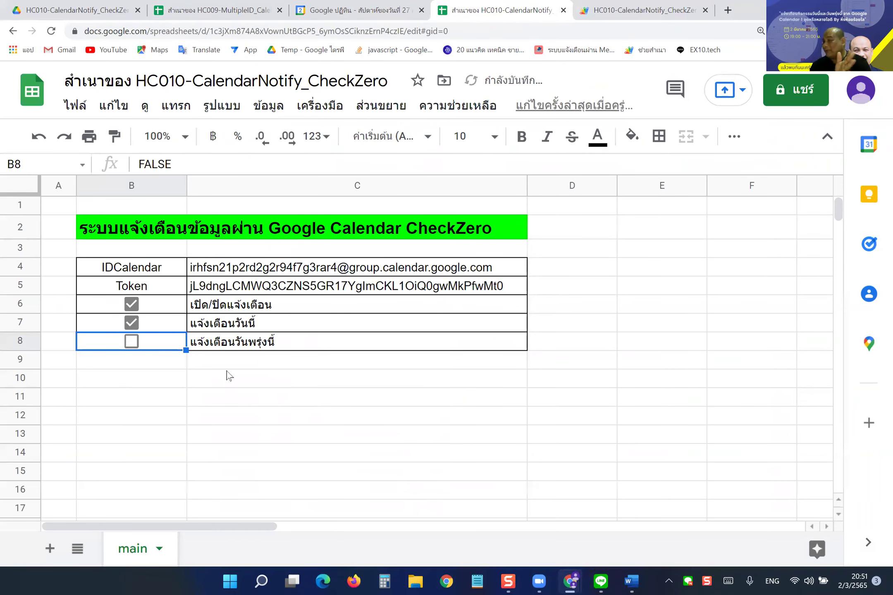
pyautogui.click(638, 5)
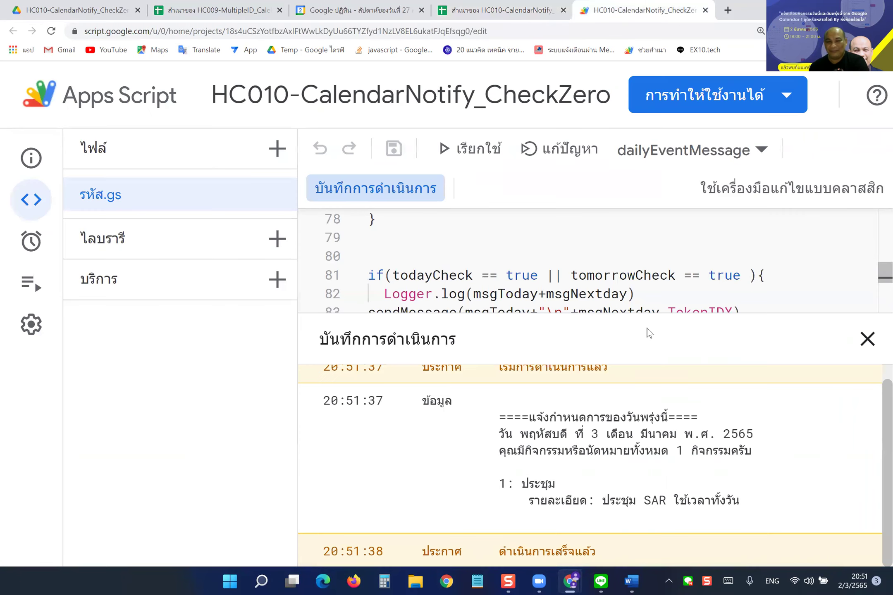
pyautogui.click(459, 151)
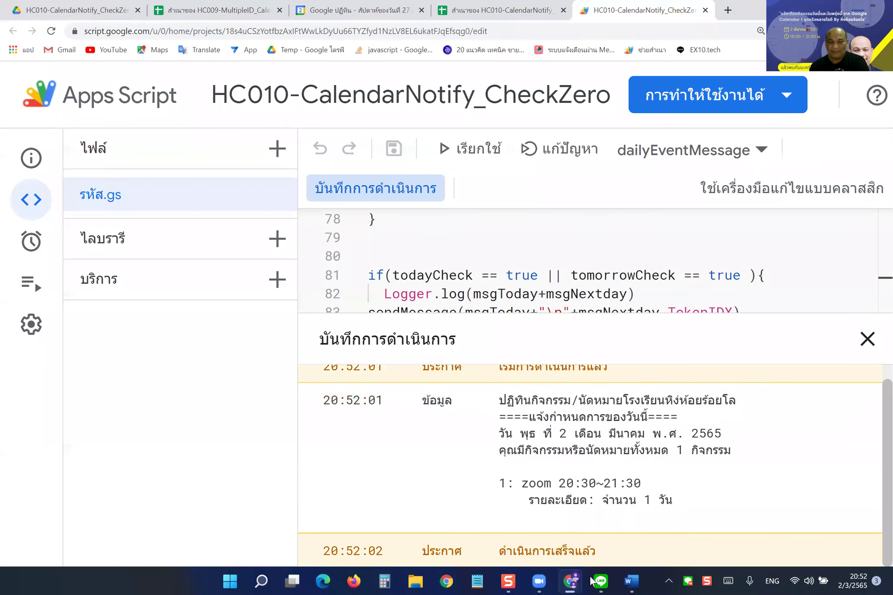
# Check LINE for the single zoom 20:30~21:30 notice, then return to the settings sheet.
pyautogui.hotkey('alt', 'Tab')
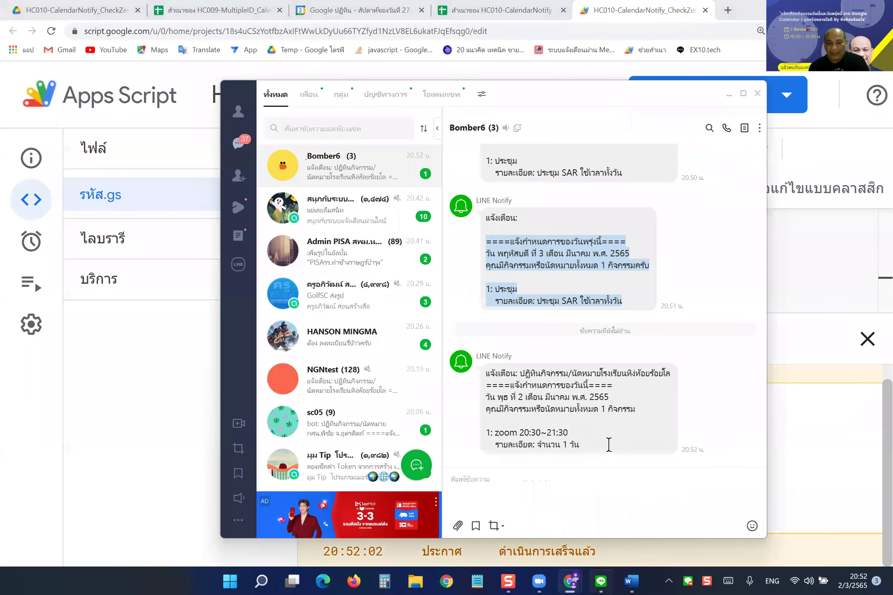
pyautogui.click(564, 444)
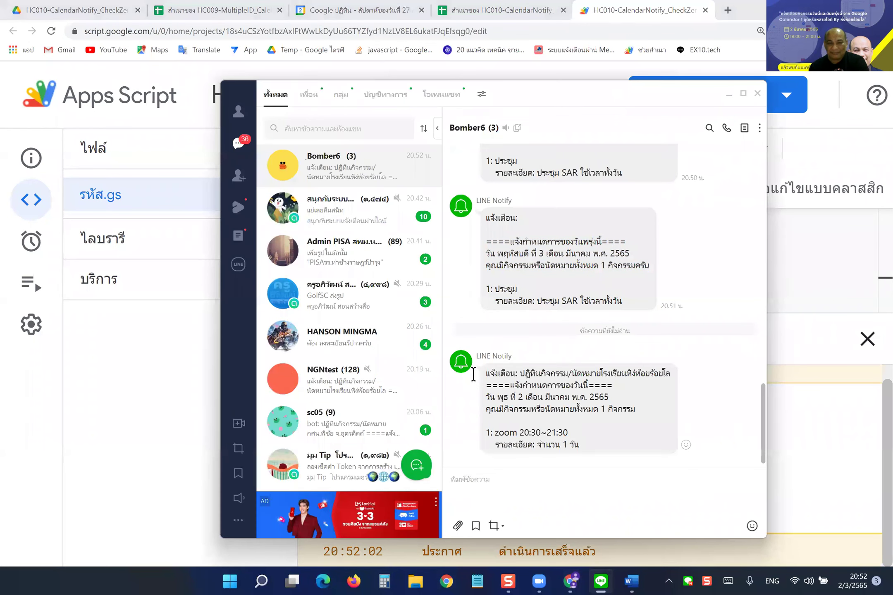
pyautogui.hotkey('ctrl', 'a')
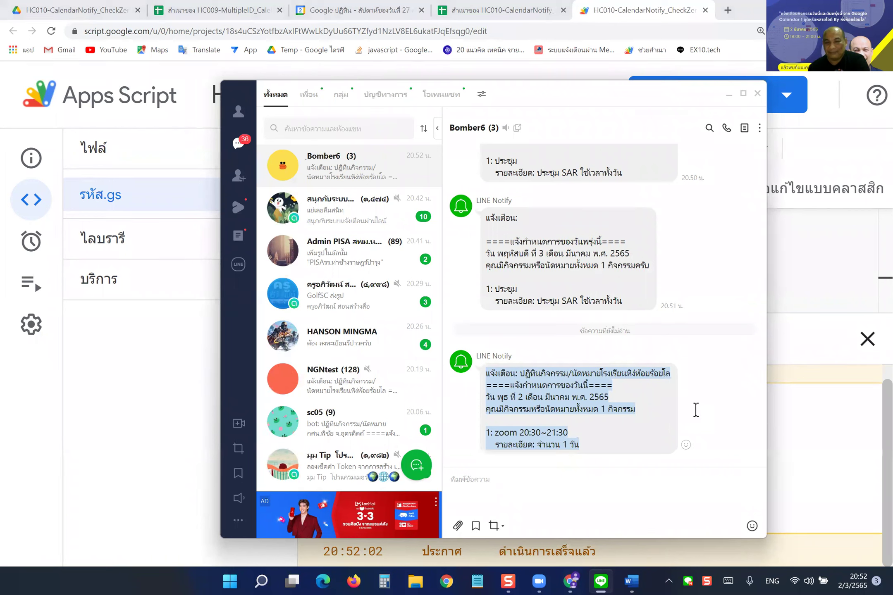
pyautogui.click(448, 28)
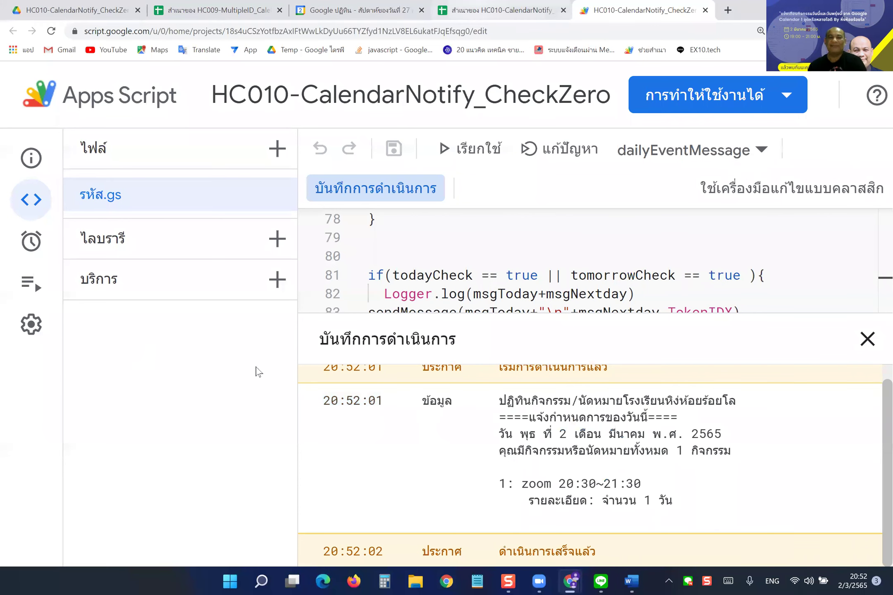
pyautogui.hotkey('ctrl', 'shift', 'Tab')
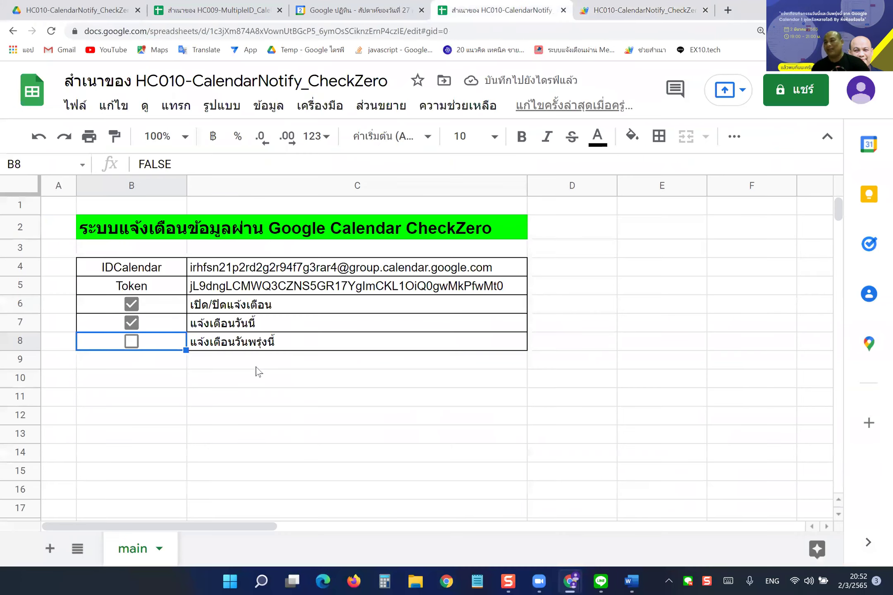
# Re-tick tomorrow's reminder in B8 and toggle today's B7 checkbox off and back on.
pyautogui.press('space')
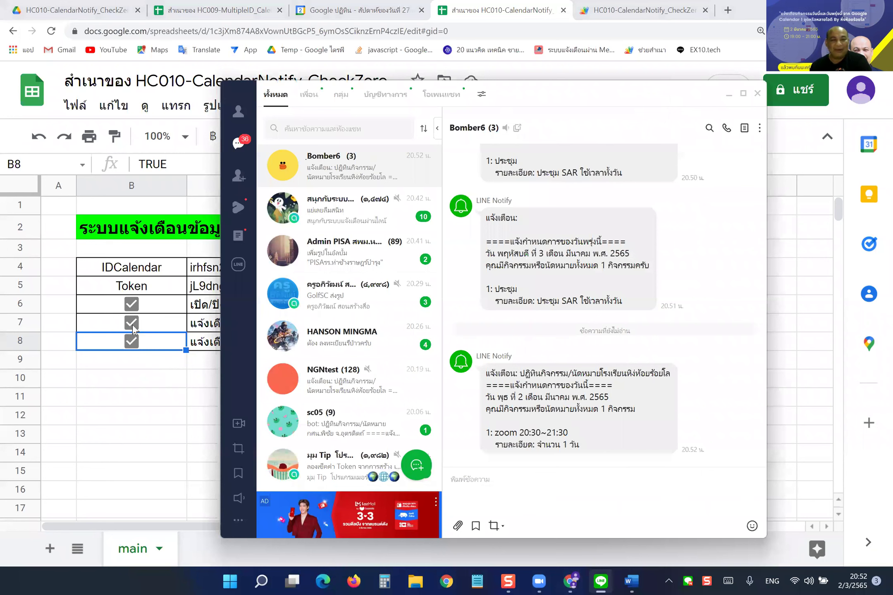
pyautogui.click(132, 434)
pyautogui.click(131, 323)
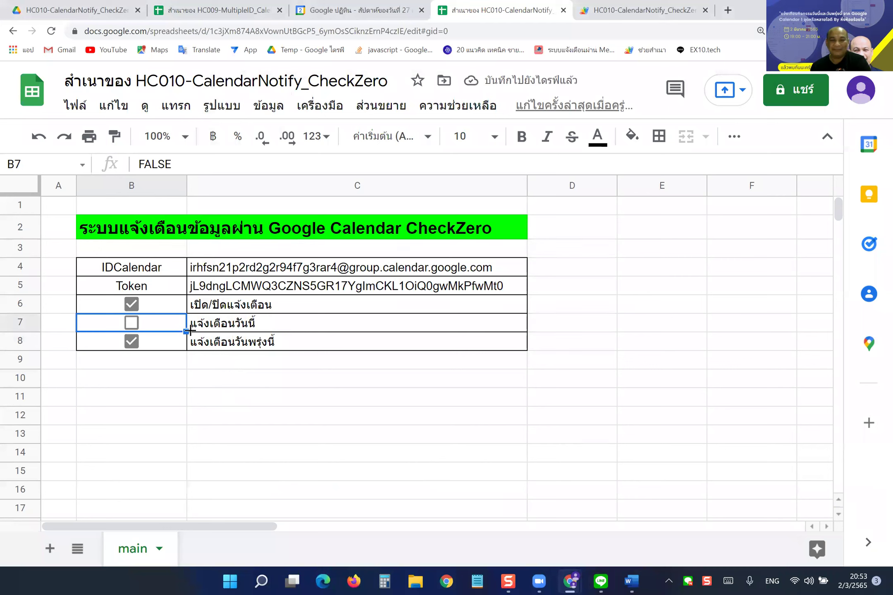
pyautogui.click(134, 325)
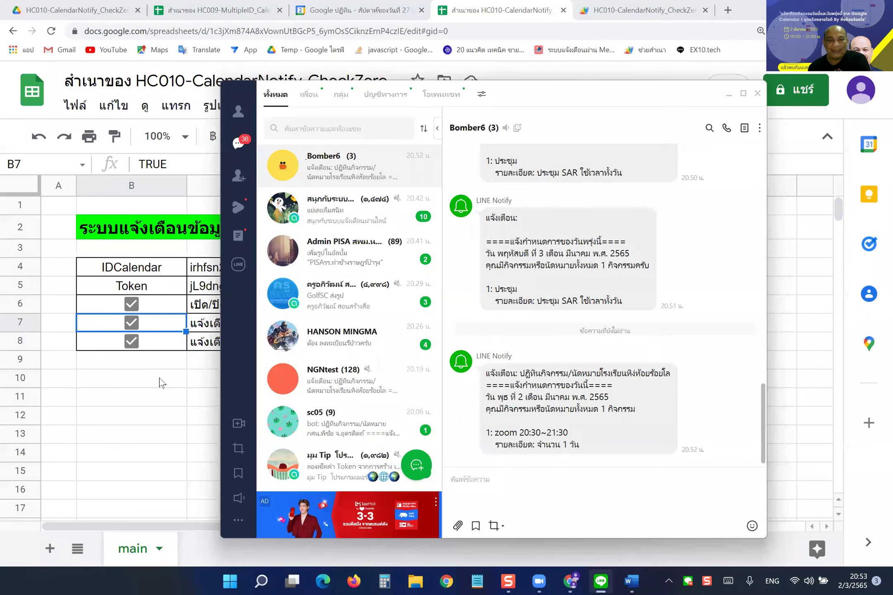
# Put the LINE chat window away behind the spreadsheet.
pyautogui.click(125, 376)
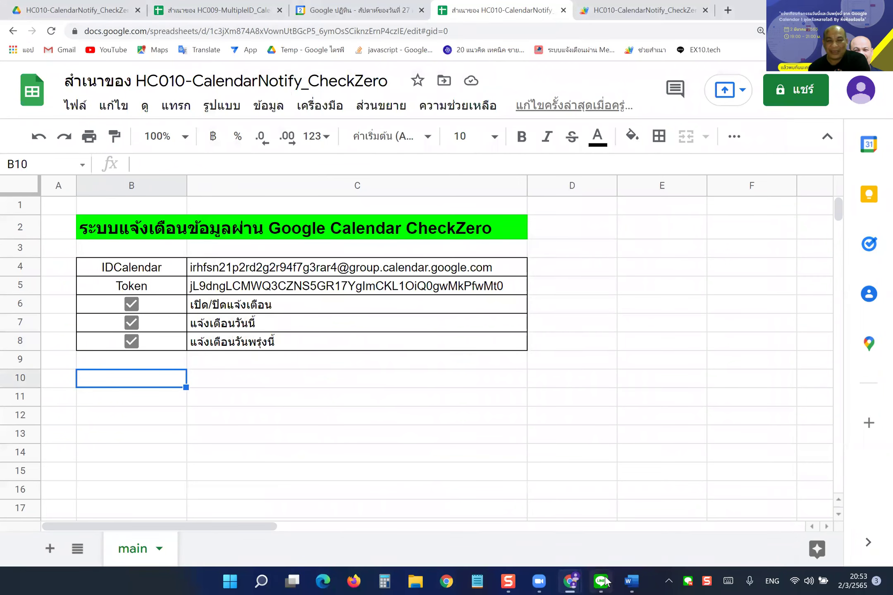
pyautogui.hotkey('alt', 'Tab')
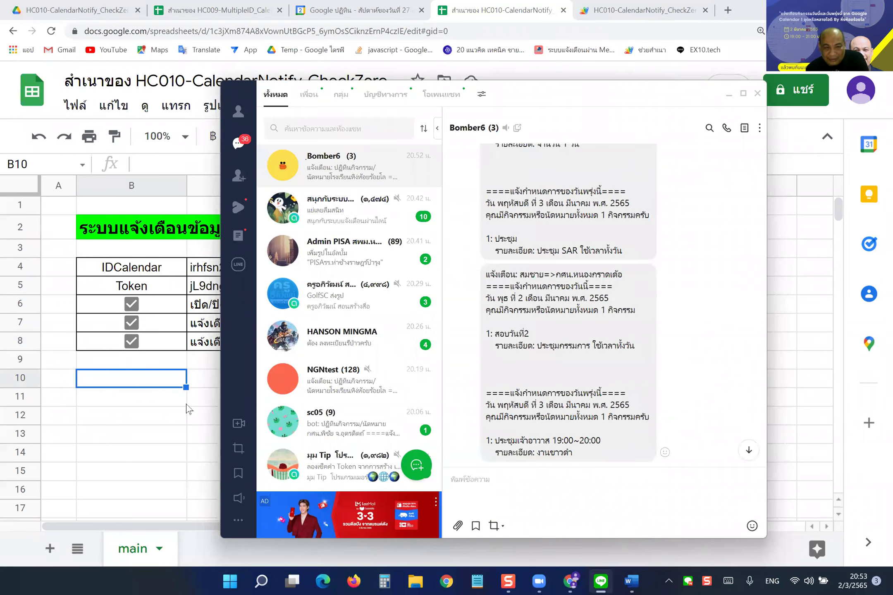
pyautogui.hotkey('alt', 'Tab')
pyautogui.press('Down')
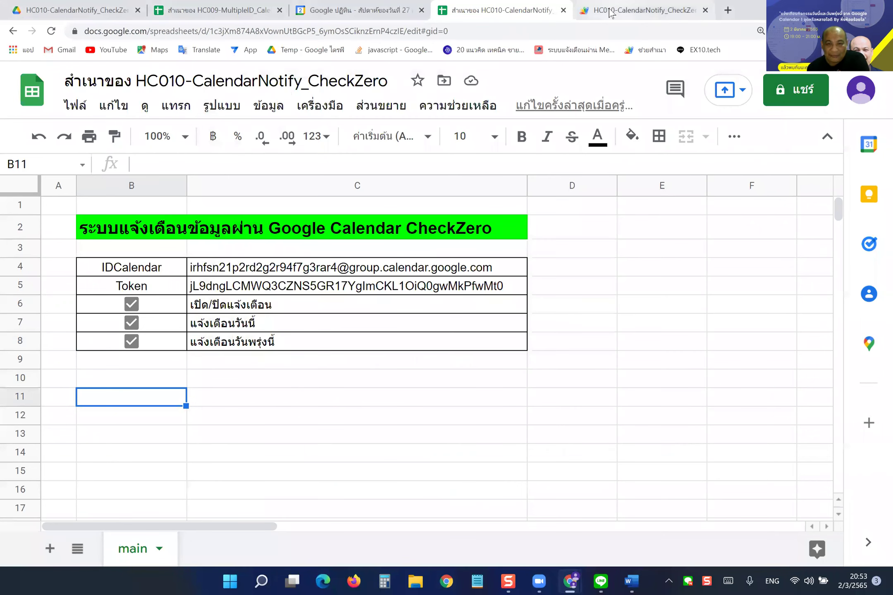
# Replace the school name in line 58's today header with the owner's name in Thai.
pyautogui.hotkey('ctrl', 'Tab')
pyautogui.click(864, 339)
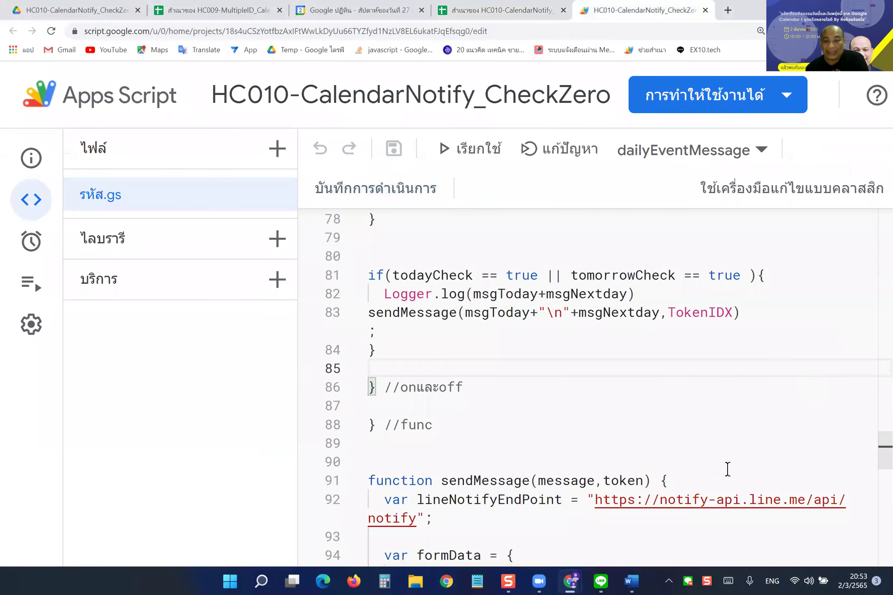
pyautogui.scroll(-5, 691, 434)
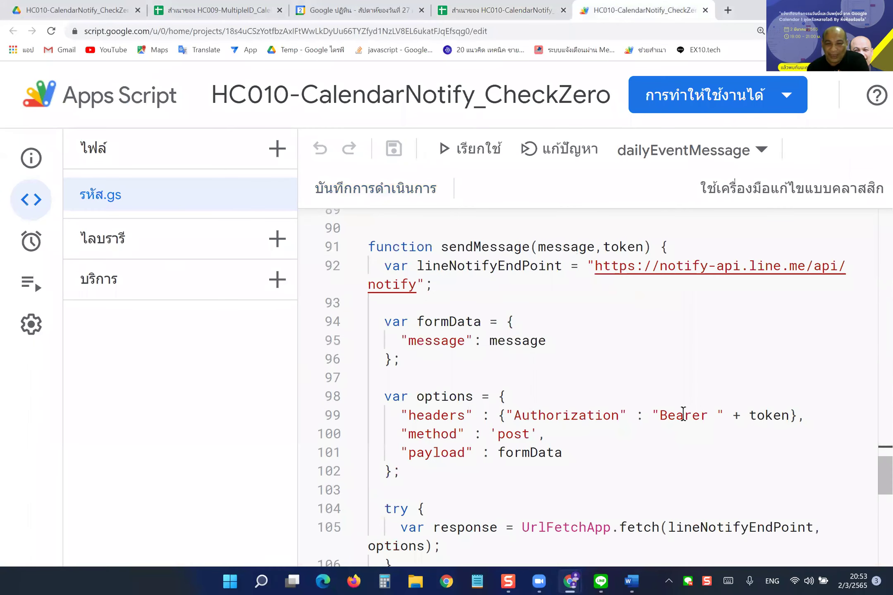
pyautogui.scroll(-3, 683, 413)
pyautogui.scroll(12, 600, 377)
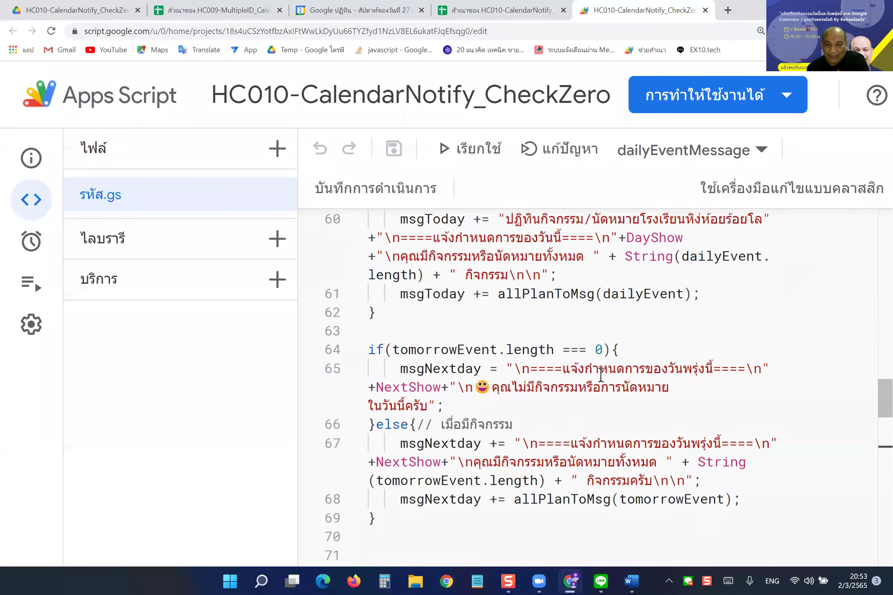
pyautogui.scroll(2, 508, 306)
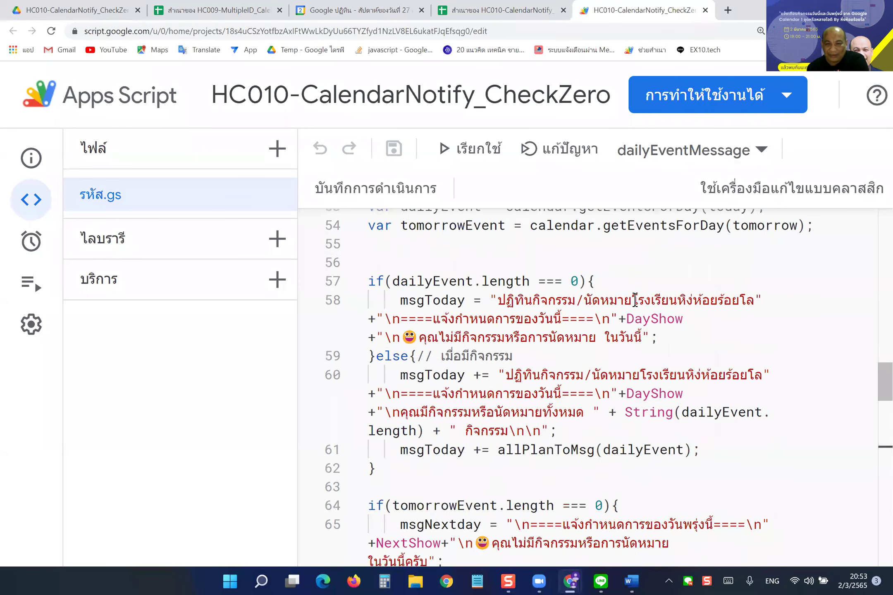
pyautogui.doubleClick(750, 299)
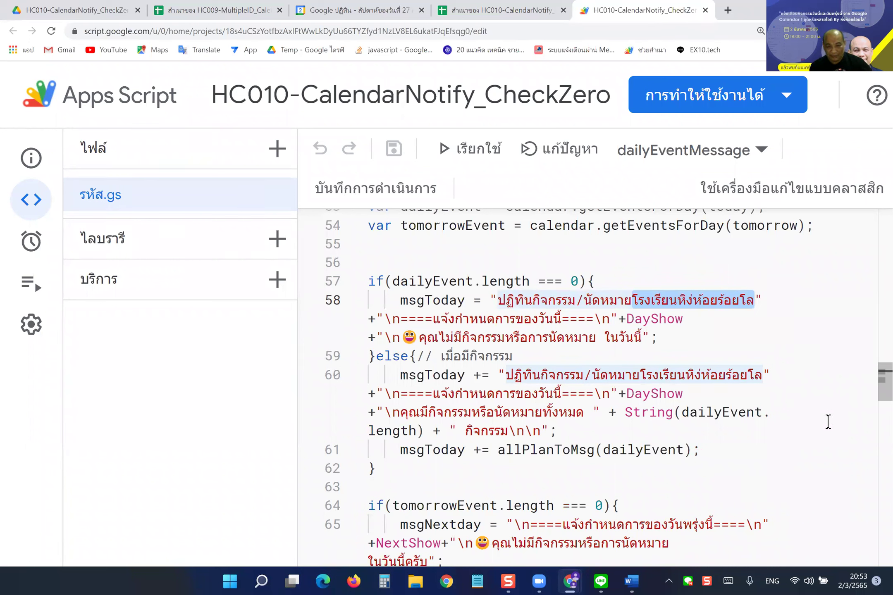
pyautogui.press('BackSpace')
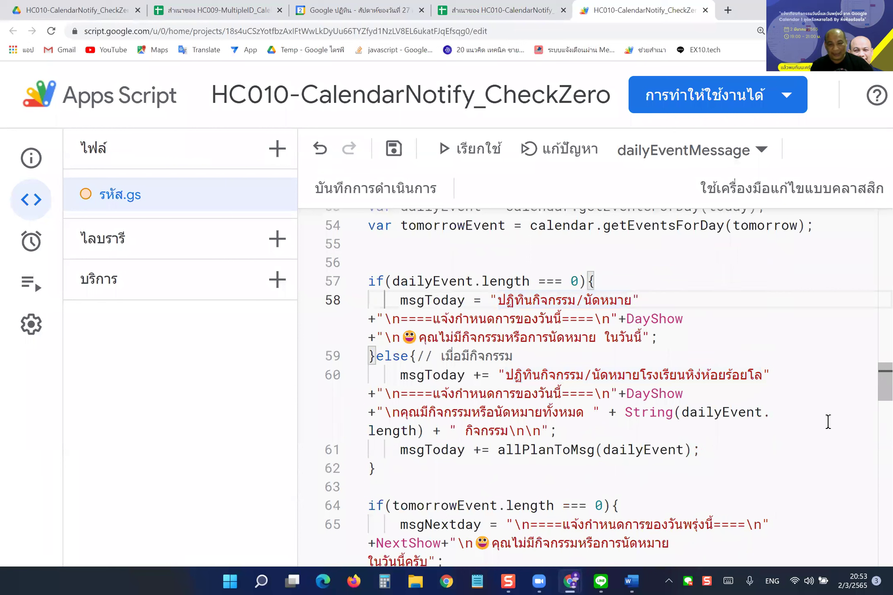
pyautogui.press('`')
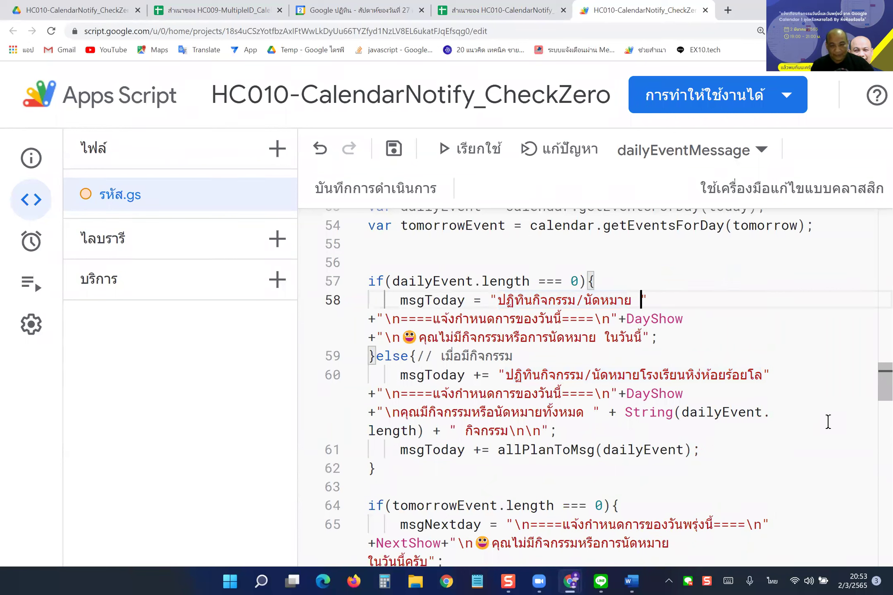
pyautogui.press('`')
pyautogui.write('okp,')
pyautogui.press('BackSpace')
pyautogui.press('BackSpace')
pyautogui.press('BackSpace')
pyautogui.press('BackSpace')
pyautogui.press('`')
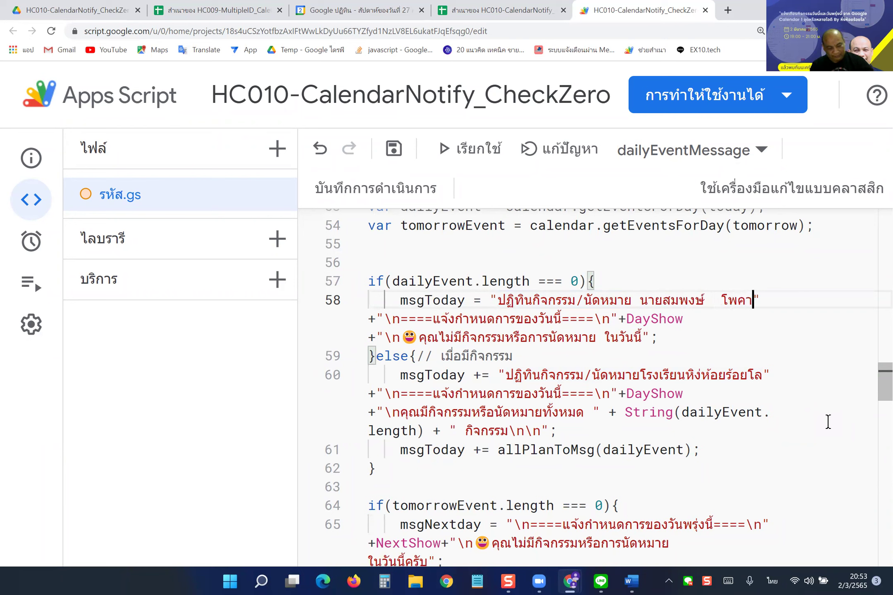
# Put the owner's name in line 60's header in place of the school name.
pyautogui.press('Down')
pyautogui.press('Down')
pyautogui.press('Down')
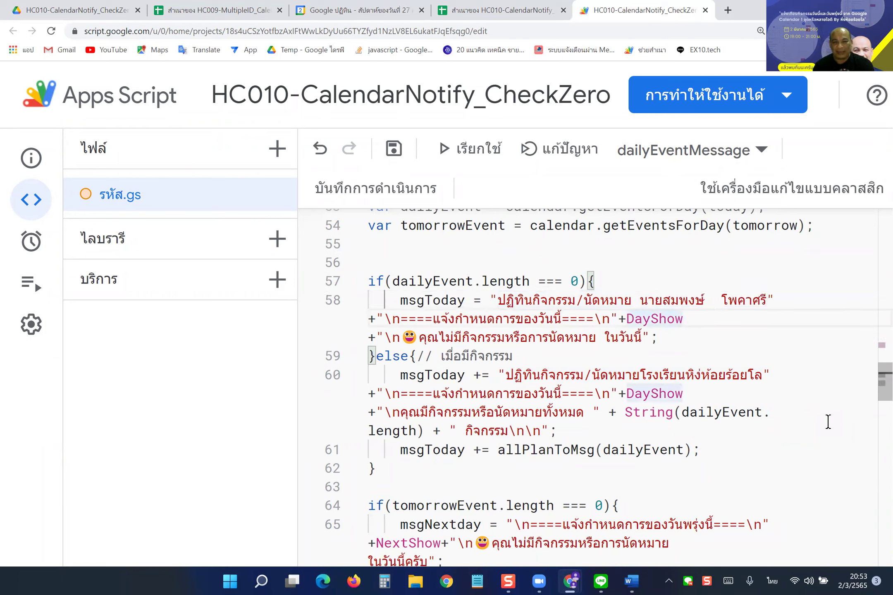
pyautogui.press('Down')
pyautogui.press('Left')
pyautogui.press('Left')
pyautogui.press('Left')
pyautogui.press('Left')
pyautogui.press('Left')
pyautogui.press('Left')
pyautogui.press('Left')
pyautogui.press('Left')
pyautogui.press('Left')
pyautogui.press('Left')
pyautogui.press('Left')
pyautogui.press('Left')
pyautogui.press('Left')
pyautogui.press('Left')
pyautogui.press('Left')
pyautogui.press('Left')
pyautogui.press('Left')
pyautogui.press('Left')
pyautogui.press('Left')
pyautogui.press('Left')
pyautogui.press('Left')
pyautogui.press('Right')
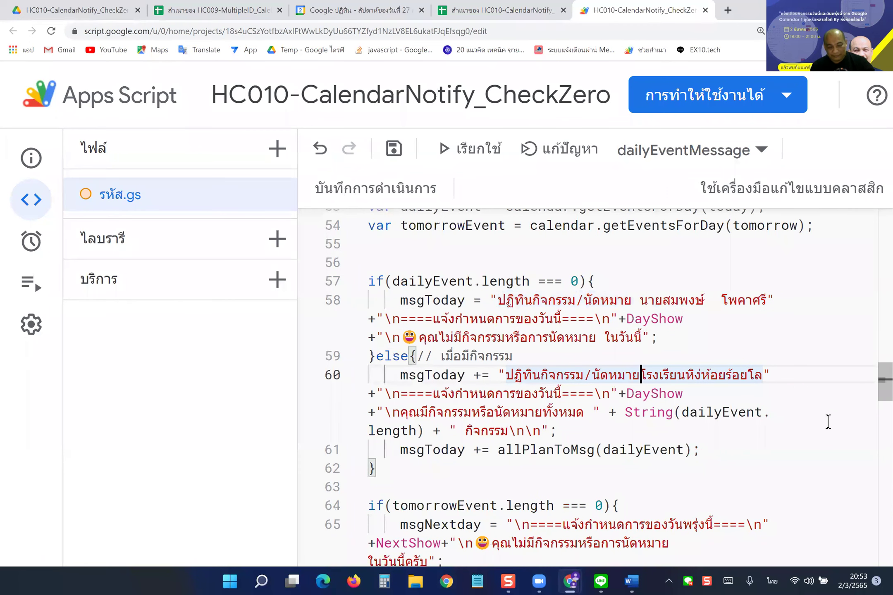
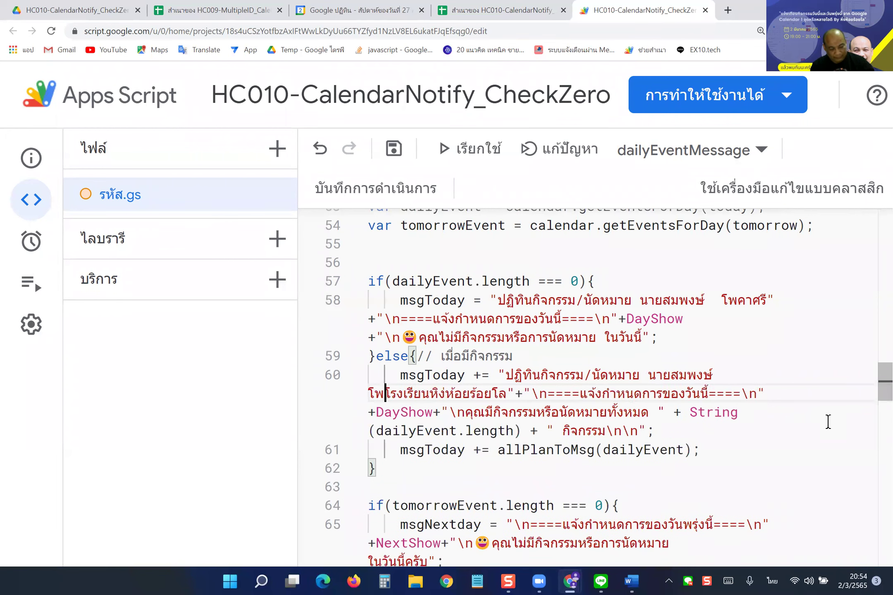
pyautogui.press('Delete')
pyautogui.press('Delete')
pyautogui.press('Delete')
pyautogui.press('Delete')
pyautogui.press('Delete')
pyautogui.press('Delete')
pyautogui.press('Delete')
pyautogui.press('Delete')
pyautogui.press('Delete')
pyautogui.press('Delete')
pyautogui.press('Delete')
pyautogui.press('Delete')
pyautogui.press('Delete')
pyautogui.press('Delete')
pyautogui.press('Delete')
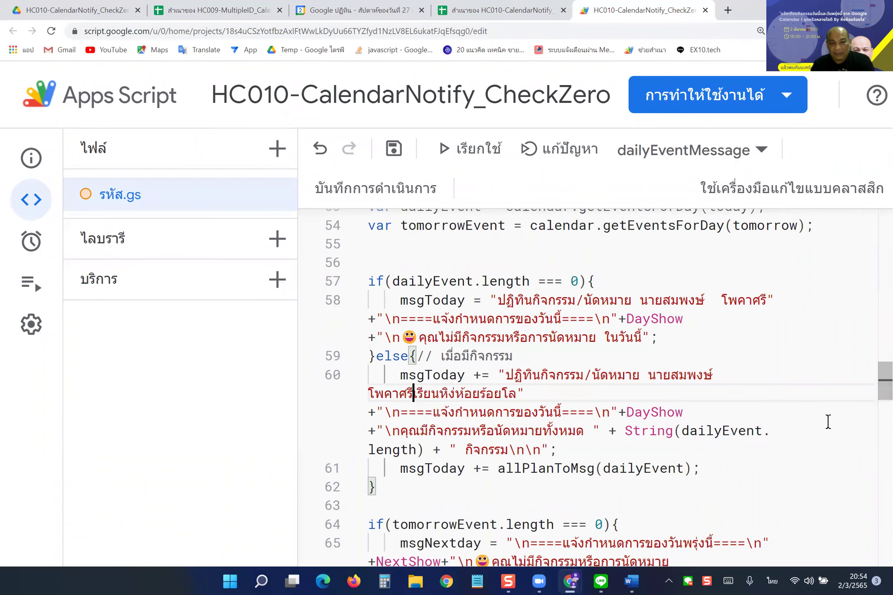
pyautogui.press('Delete')
pyautogui.press('Delete')
pyautogui.press('Down')
pyautogui.press('Down')
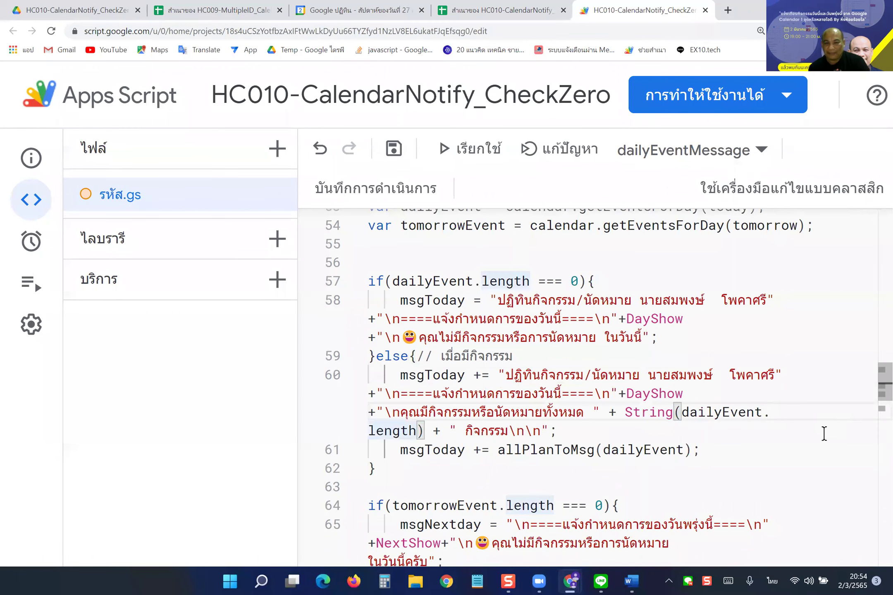
pyautogui.scroll(-8, 805, 435)
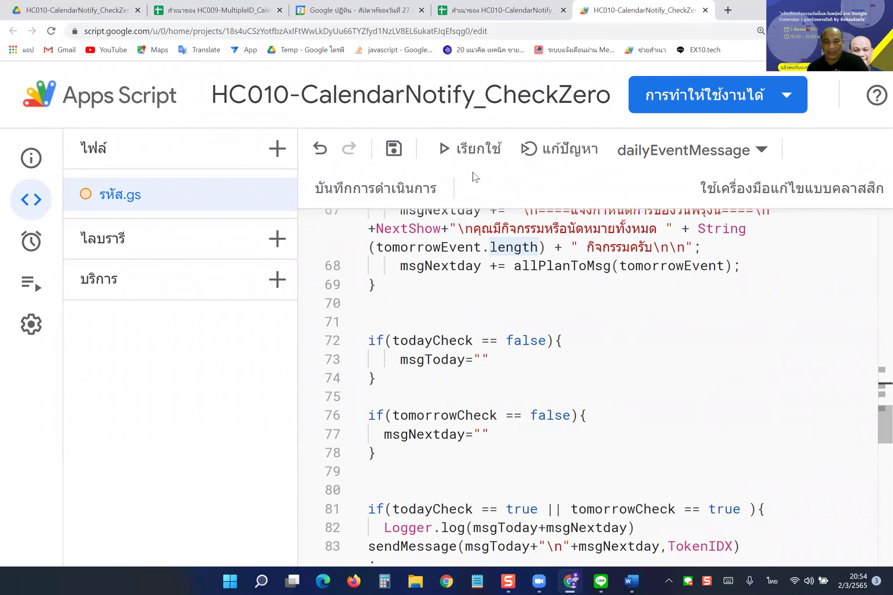
# Save and run the script, then confirm LINE's alert carries the owner's name header.
pyautogui.click(393, 149)
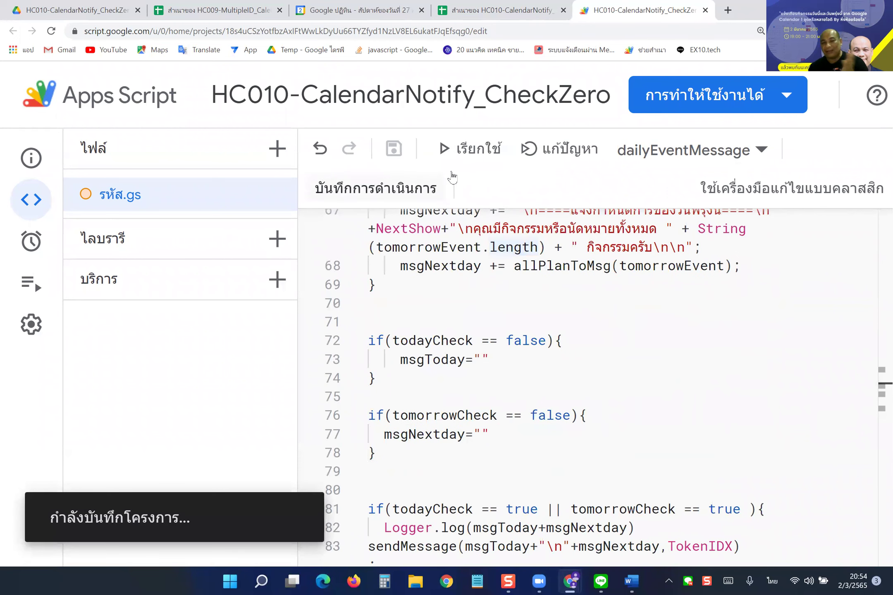
pyautogui.click(476, 148)
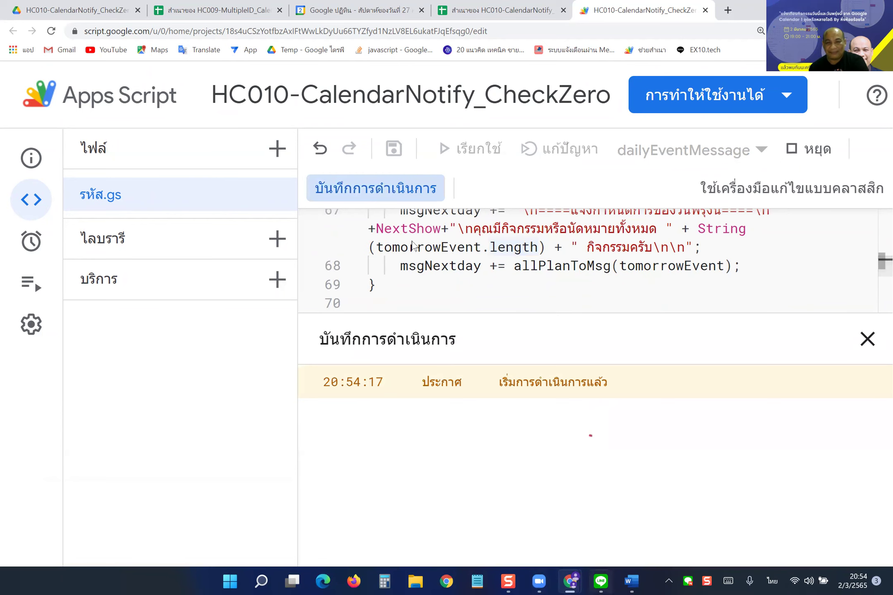
pyautogui.click(501, 10)
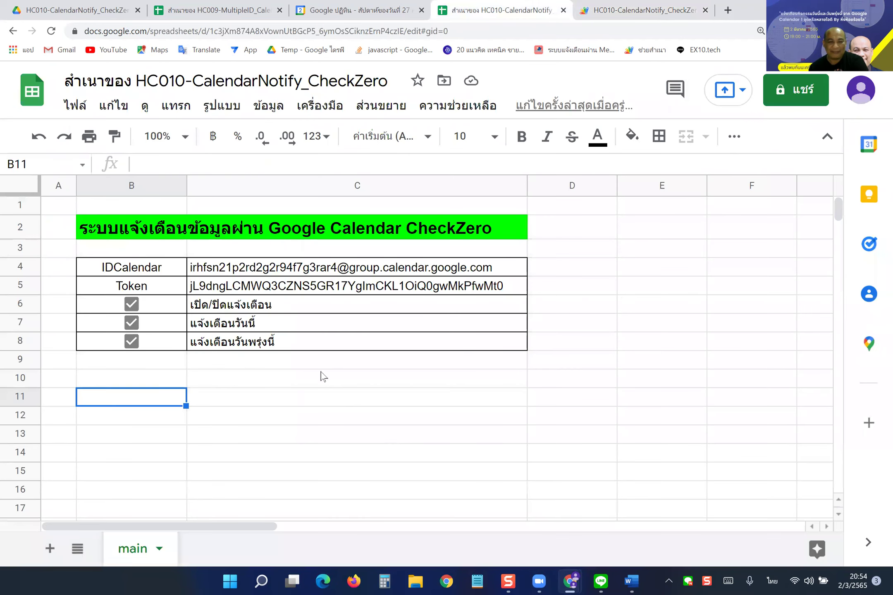
pyautogui.click(601, 581)
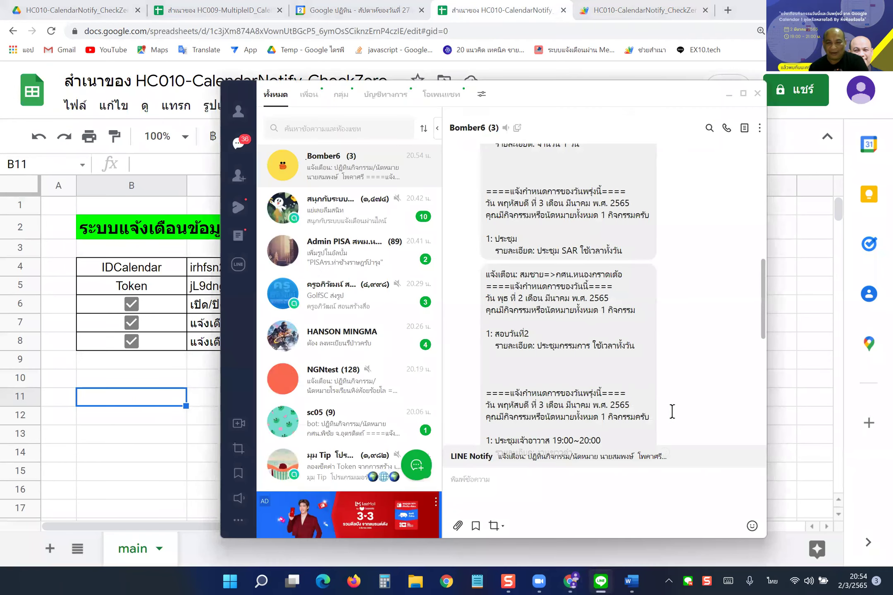
pyautogui.scroll(-5, 672, 411)
pyautogui.moveTo(606, 266); pyautogui.dragTo(680, 271)
pyautogui.click(554, 288)
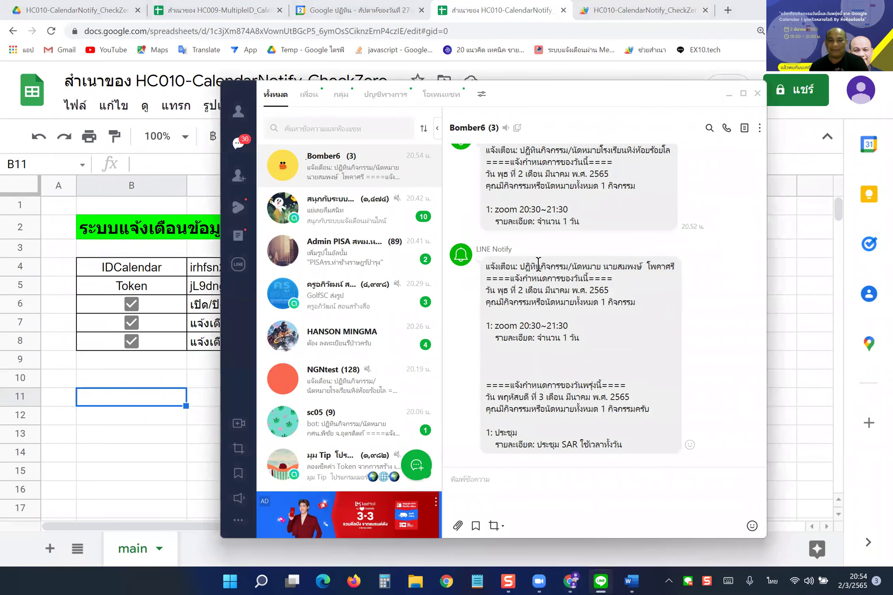
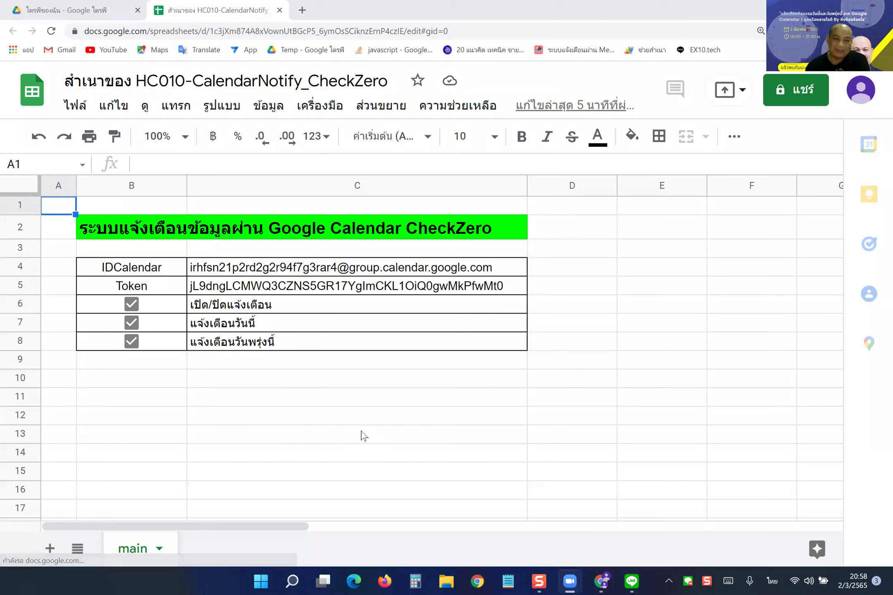
# Open the HC010-CalendarNotify_CheckZero script project from the spreadsheet's Extensions menu.
pyautogui.click(381, 106)
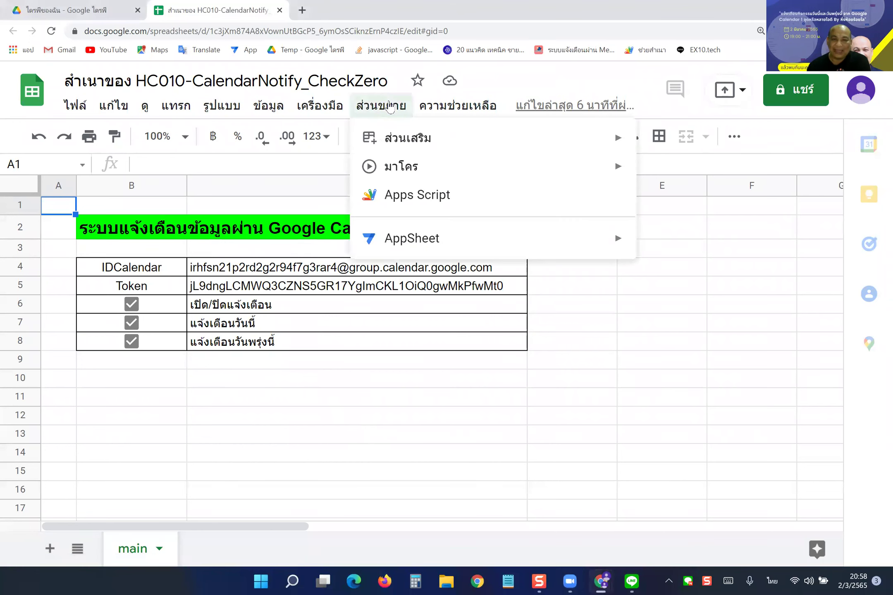
pyautogui.click(428, 195)
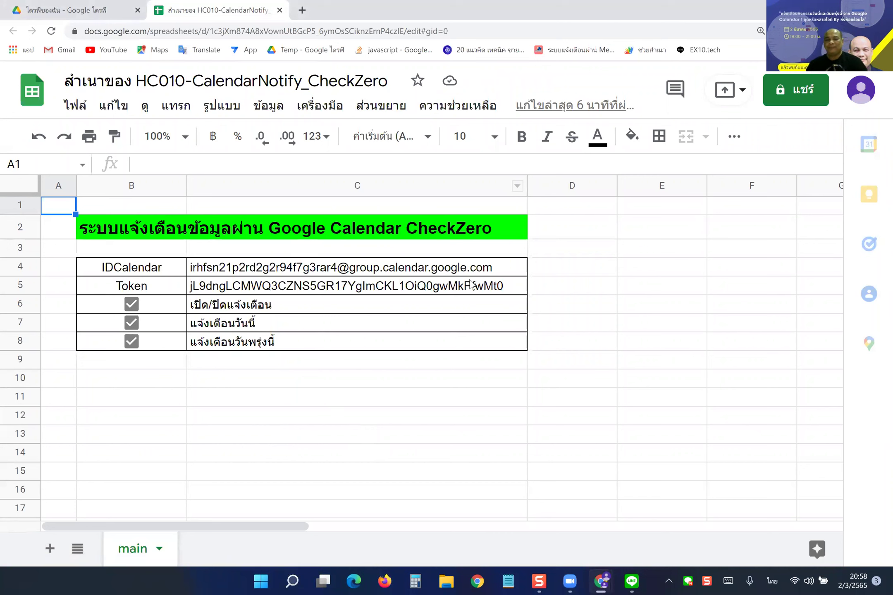
pyautogui.click(381, 106)
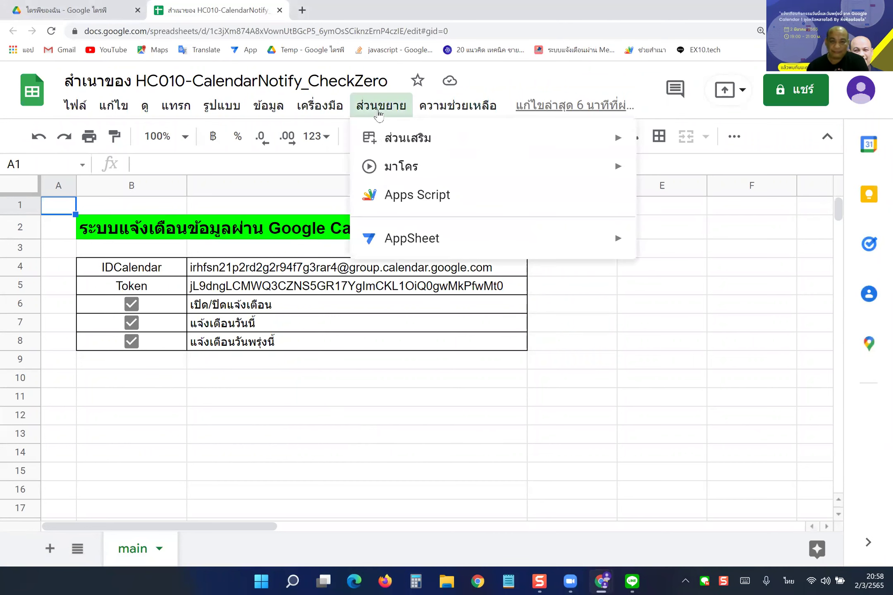
pyautogui.click(409, 197)
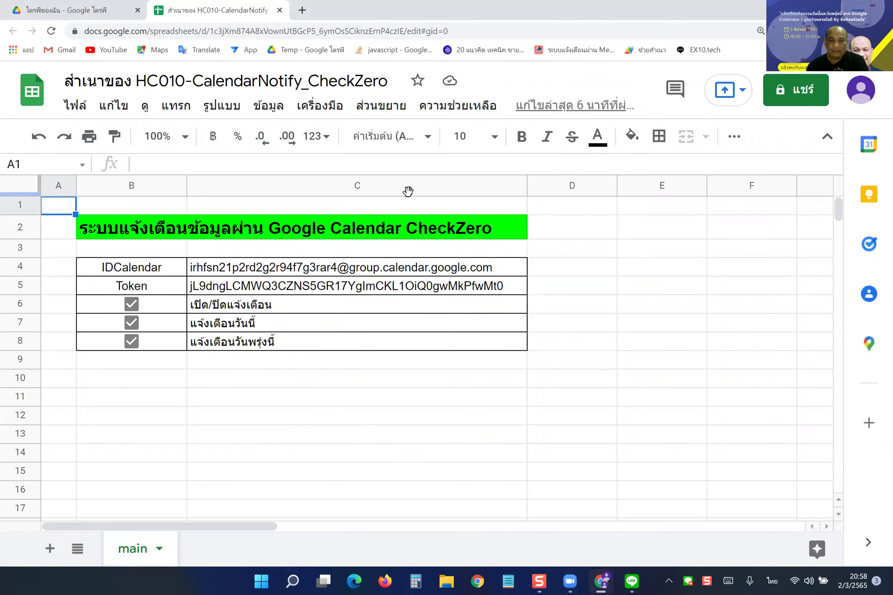
pyautogui.click(386, 109)
pyautogui.click(448, 194)
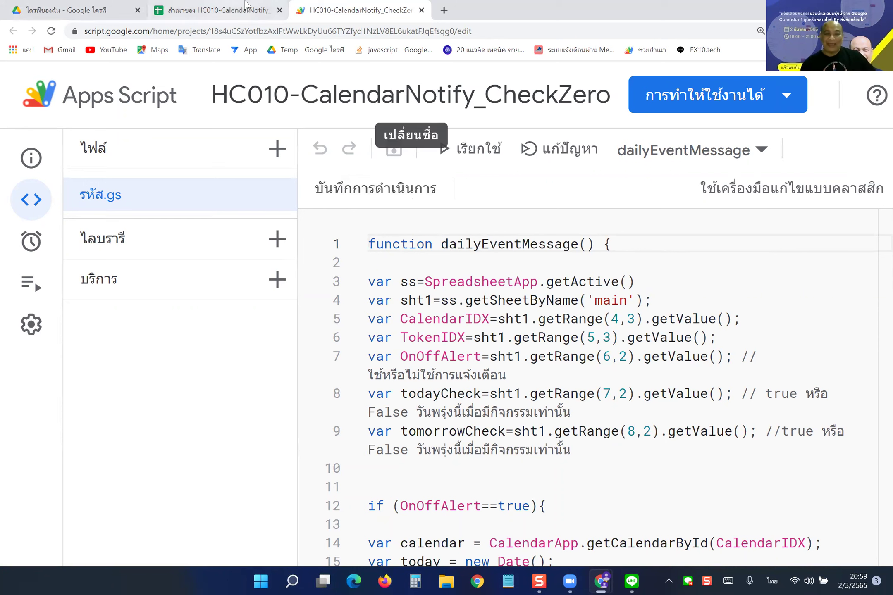
# Start a new trigger that runs dailyEventMessage from a time-driven event source.
pyautogui.click(33, 244)
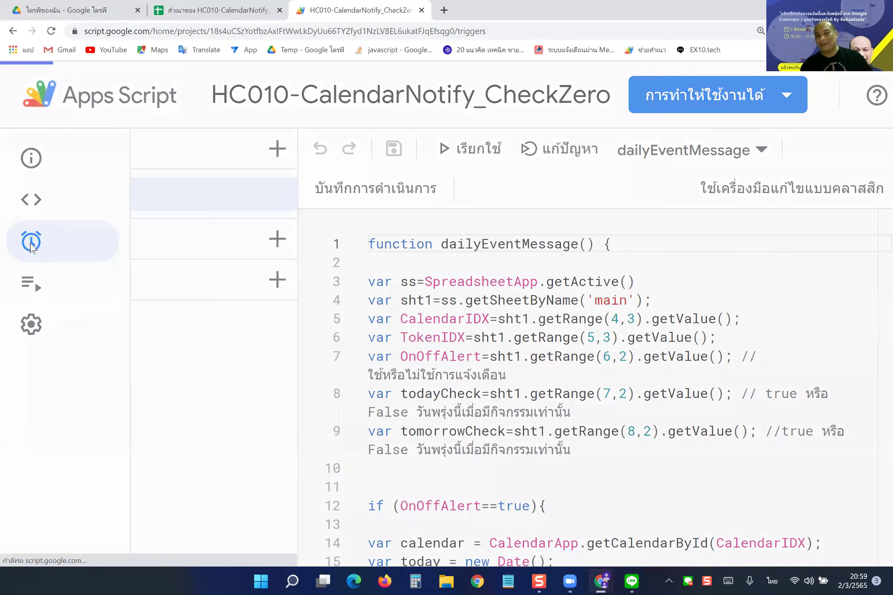
pyautogui.moveTo(36, 244)
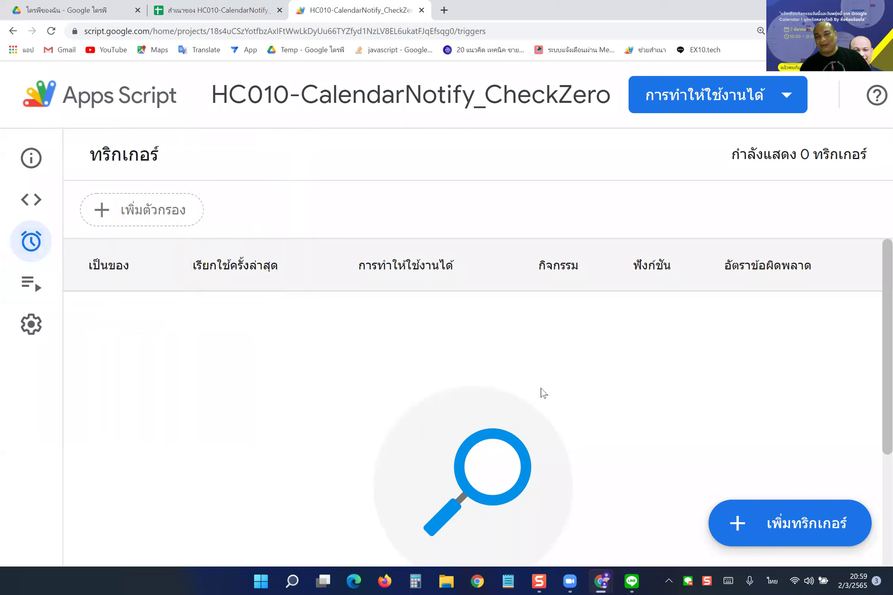
pyautogui.click(802, 527)
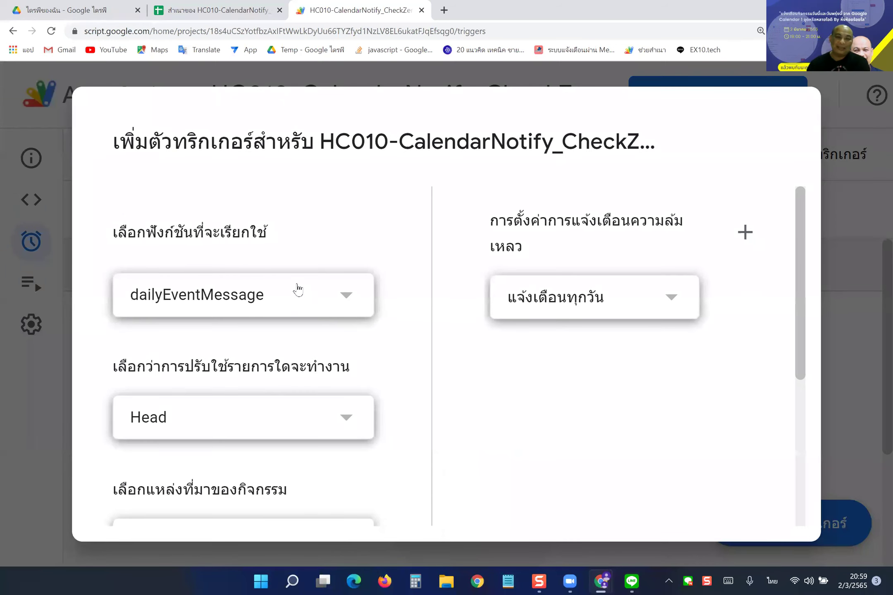
pyautogui.click(296, 292)
pyautogui.click(185, 295)
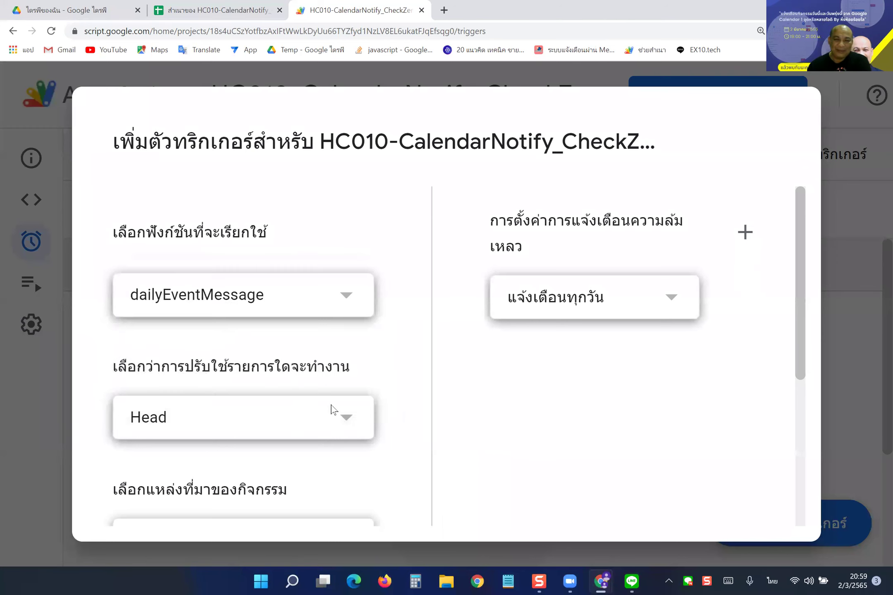
pyautogui.scroll(-3, 367, 413)
pyautogui.click(194, 405)
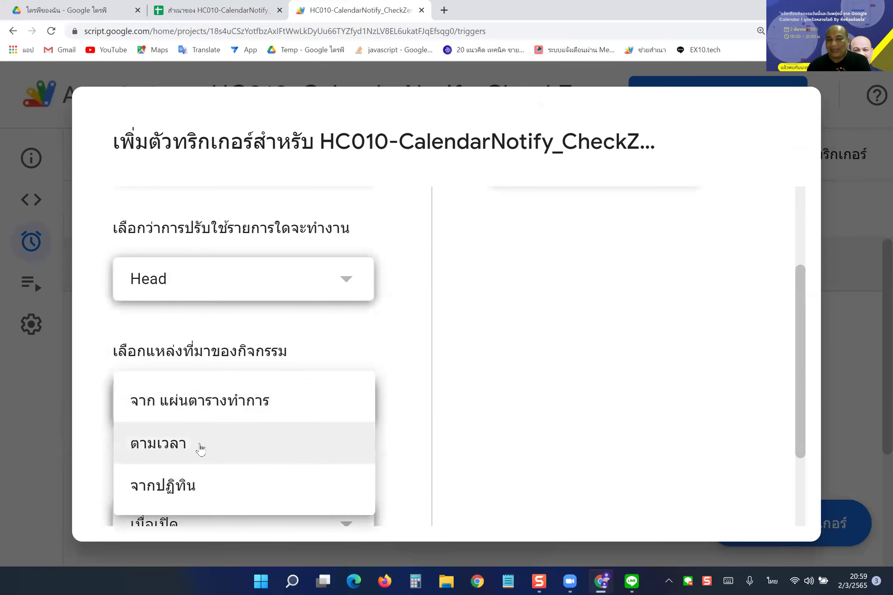
pyautogui.click(225, 448)
# Set the trigger to a day timer between 6.00 and 7.00 and save it.
pyautogui.scroll(-3, 418, 392)
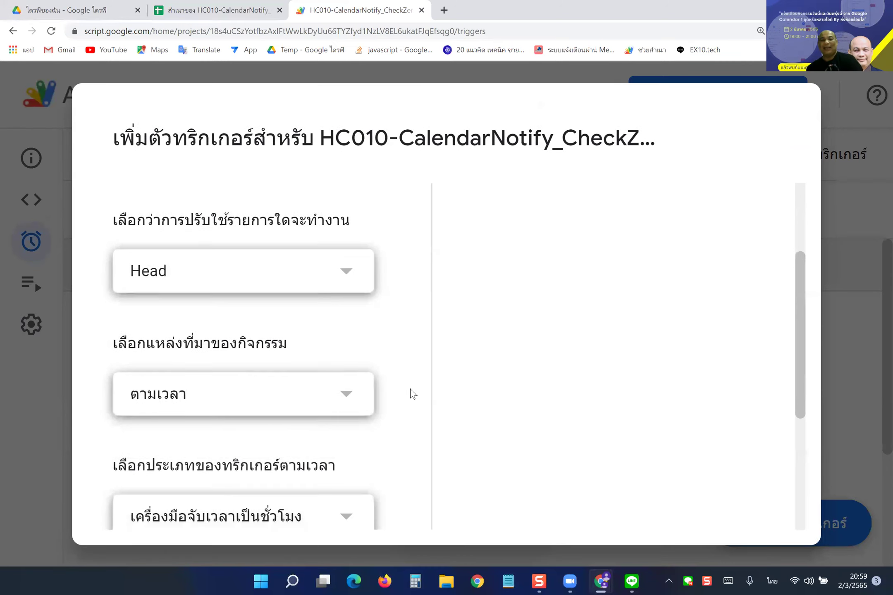
pyautogui.click(302, 396)
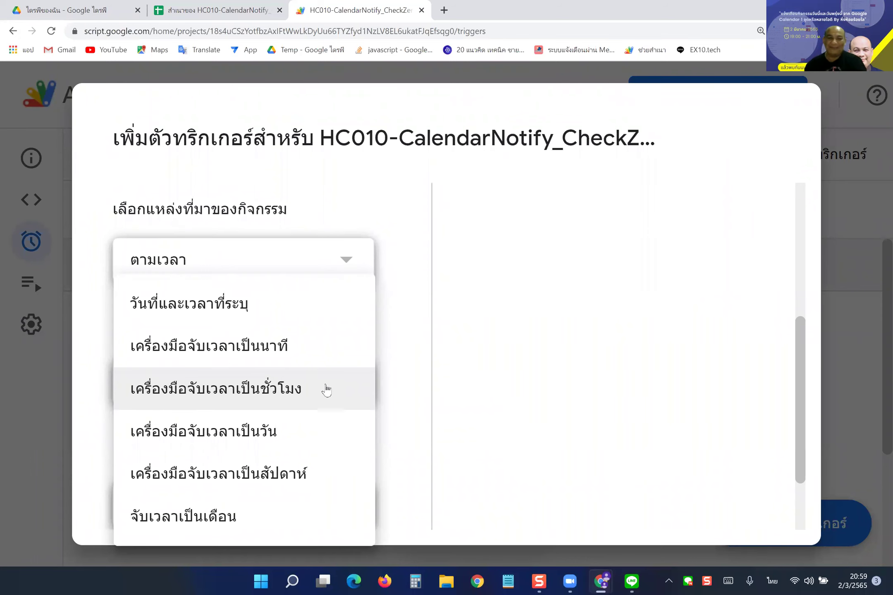
pyautogui.click(297, 442)
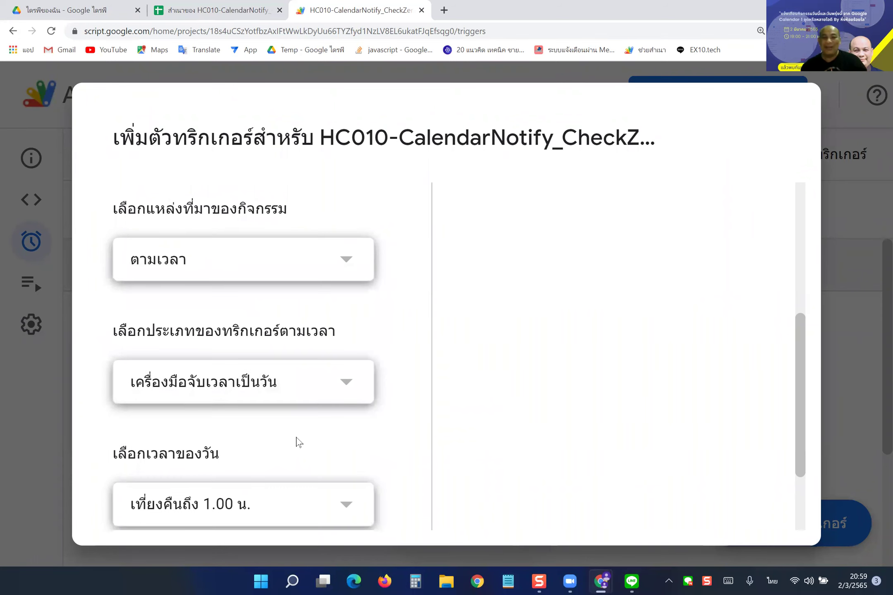
pyautogui.scroll(-3, 288, 429)
pyautogui.click(251, 403)
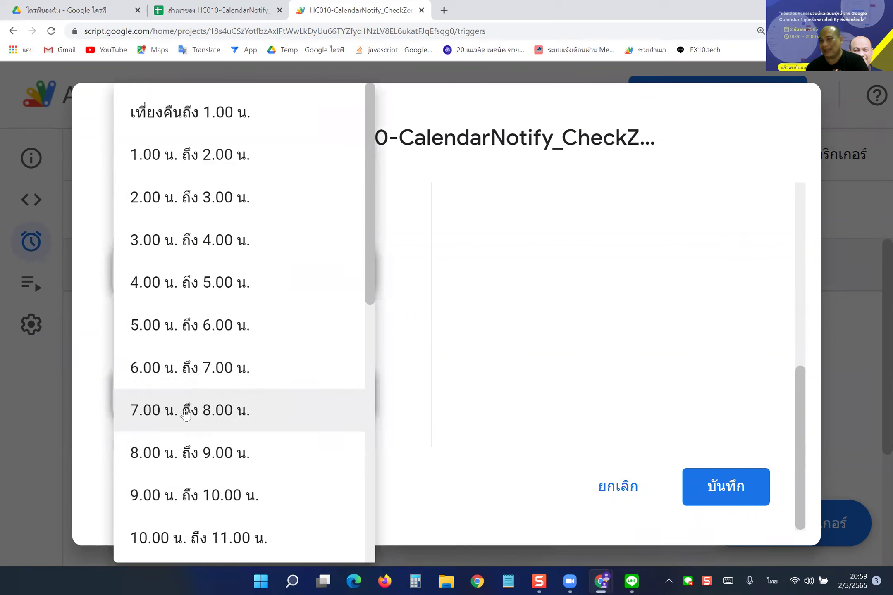
pyautogui.scroll(-3, 194, 411)
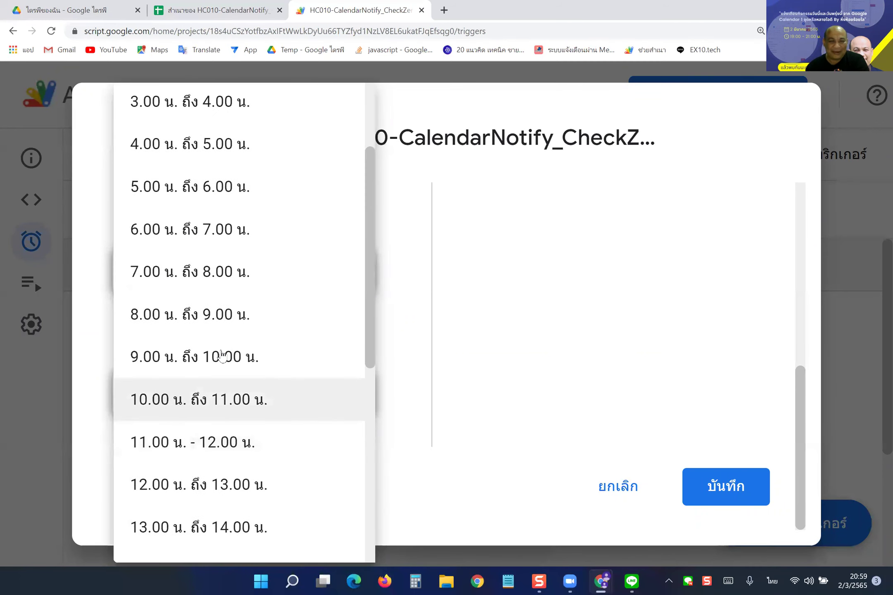
pyautogui.scroll(3, 221, 356)
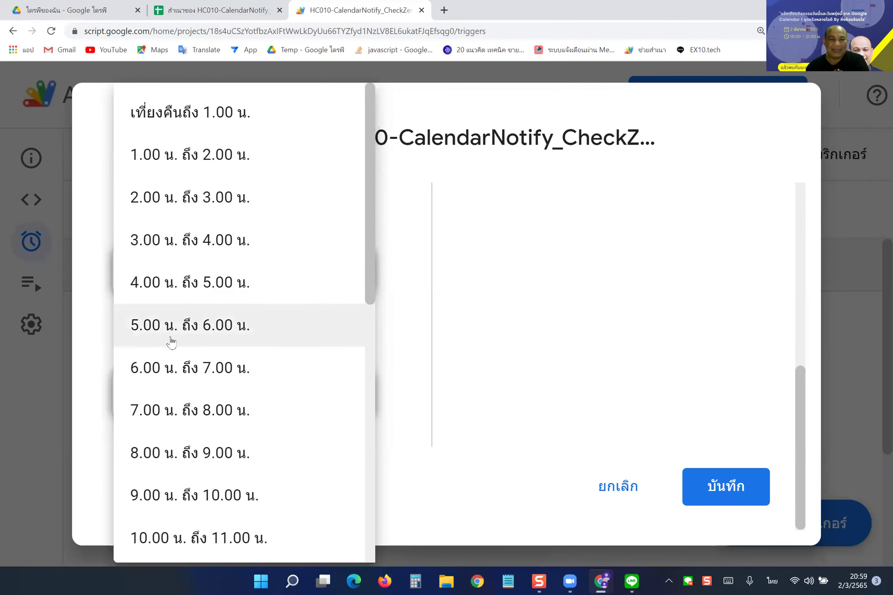
pyautogui.click(185, 367)
pyautogui.scroll(3, 434, 389)
pyautogui.scroll(-3, 517, 426)
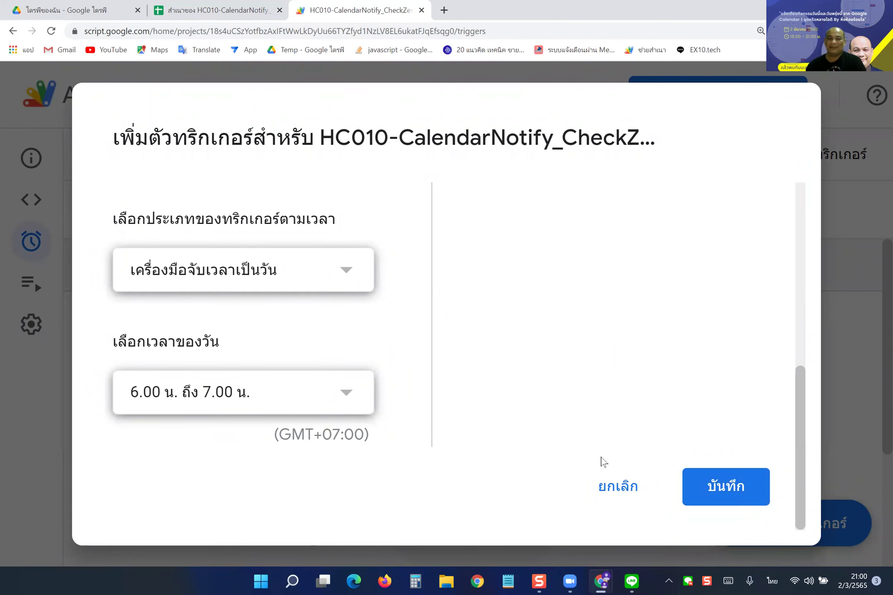
pyautogui.click(713, 494)
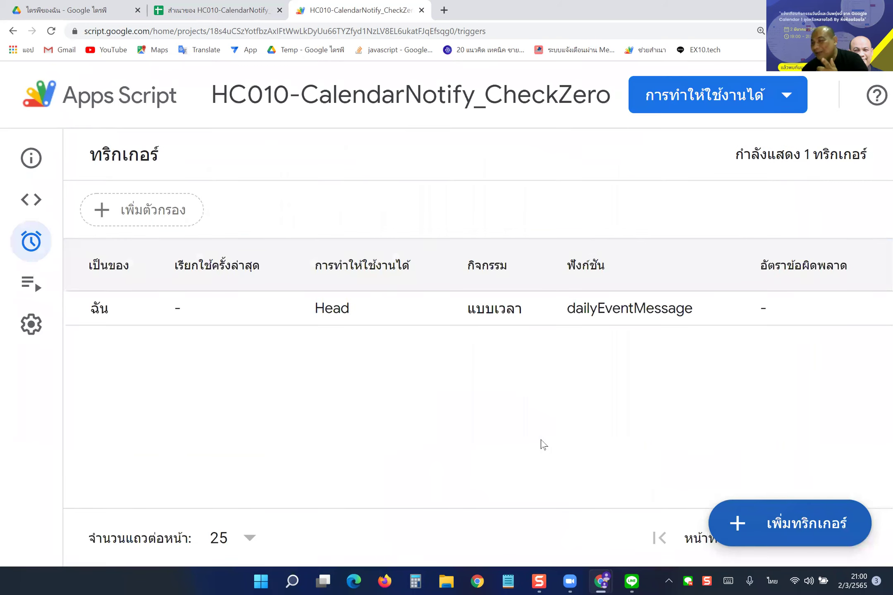
pyautogui.click(752, 516)
pyautogui.click(164, 305)
pyautogui.click(174, 293)
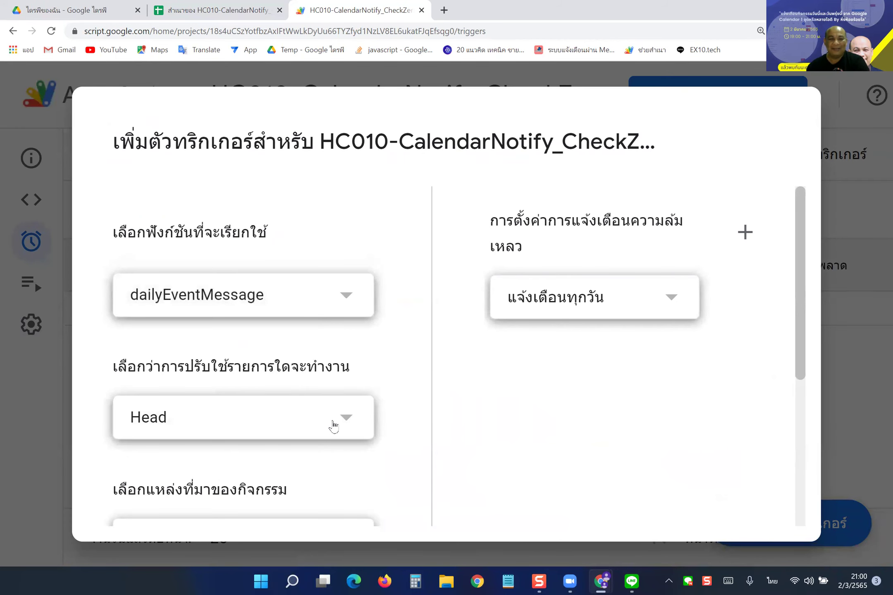
pyautogui.scroll(-5, 406, 445)
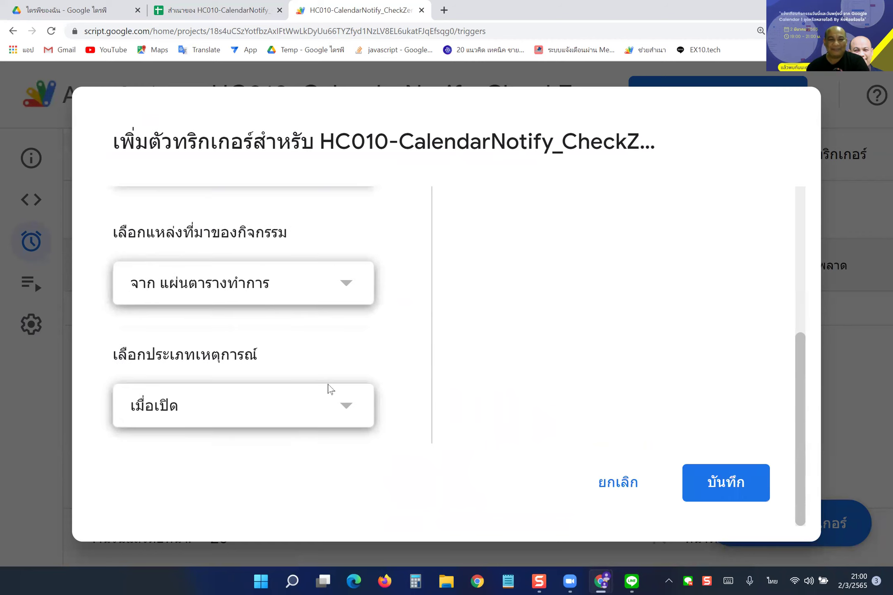
pyautogui.click(234, 291)
pyautogui.click(200, 336)
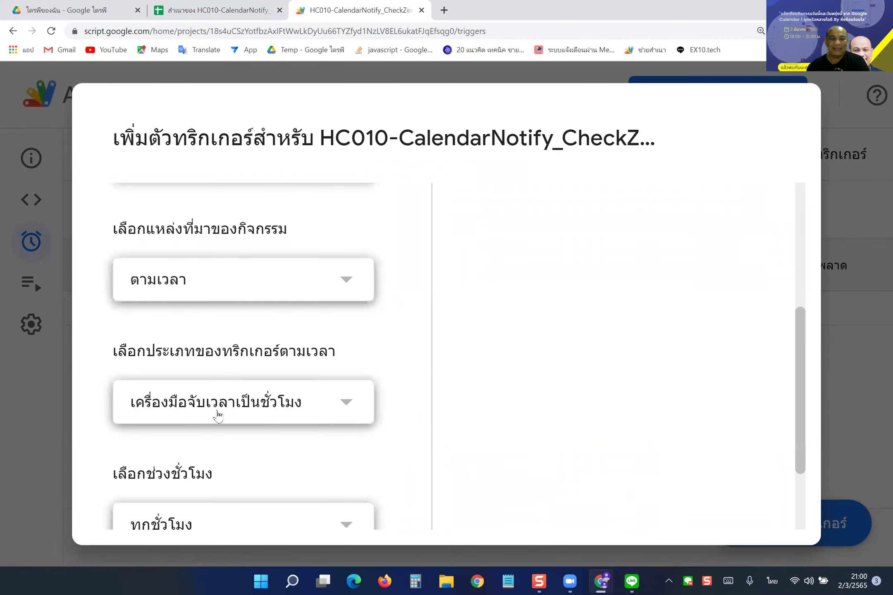
pyautogui.click(236, 417)
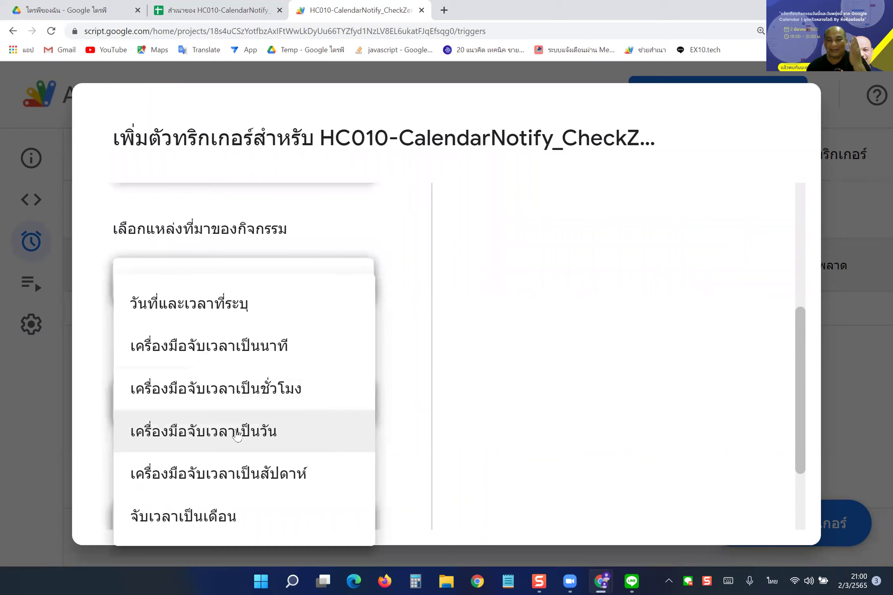
pyautogui.click(237, 432)
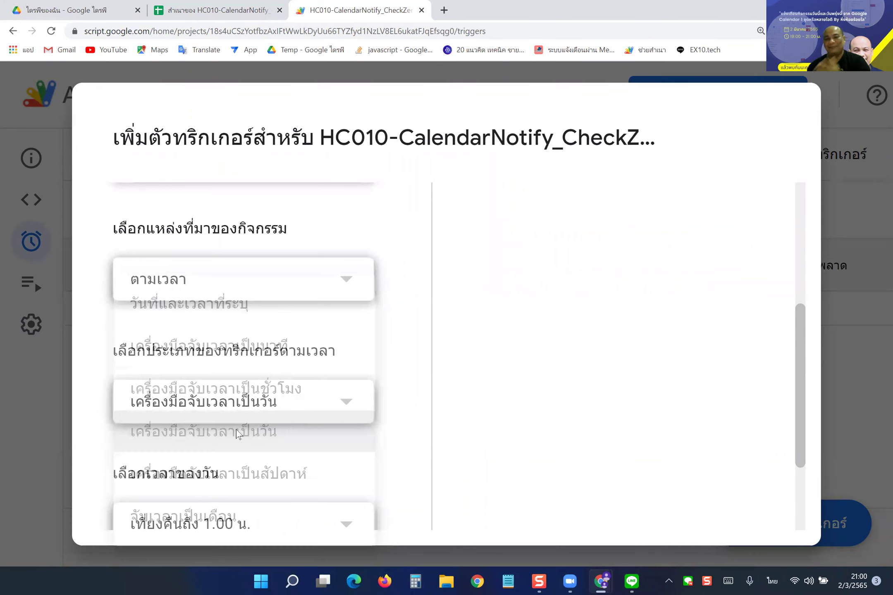
pyautogui.click(285, 404)
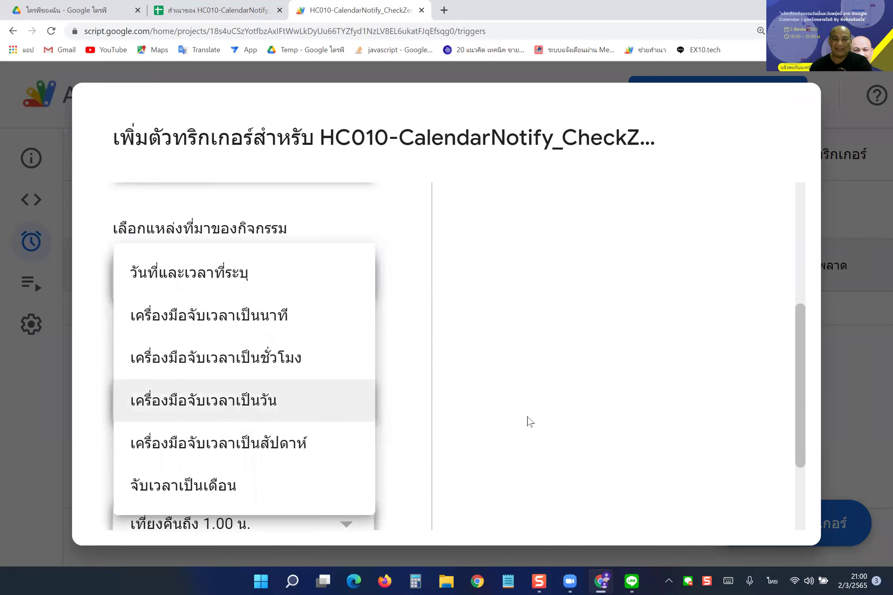
pyautogui.click(471, 424)
pyautogui.scroll(-4, 413, 418)
pyautogui.click(285, 403)
pyautogui.scroll(-10, 261, 426)
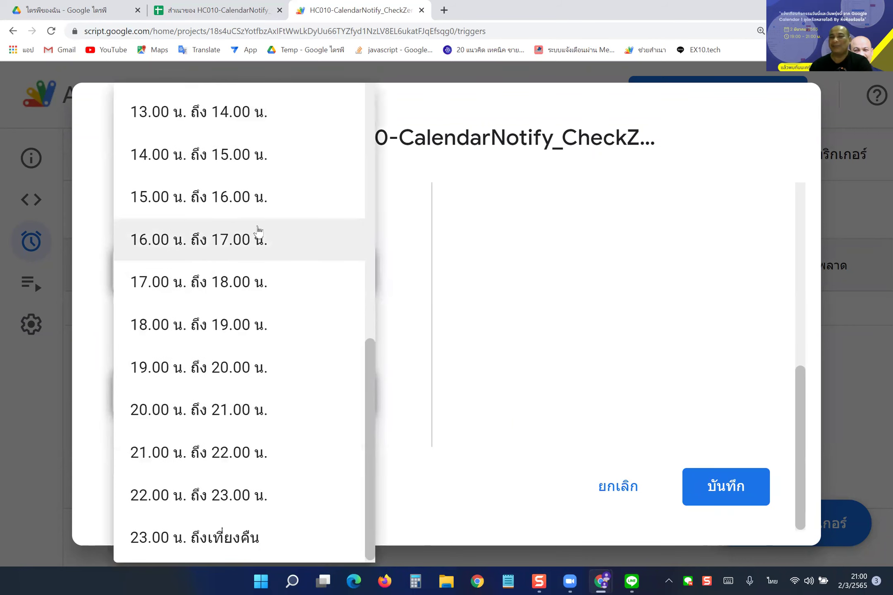
pyautogui.click(215, 241)
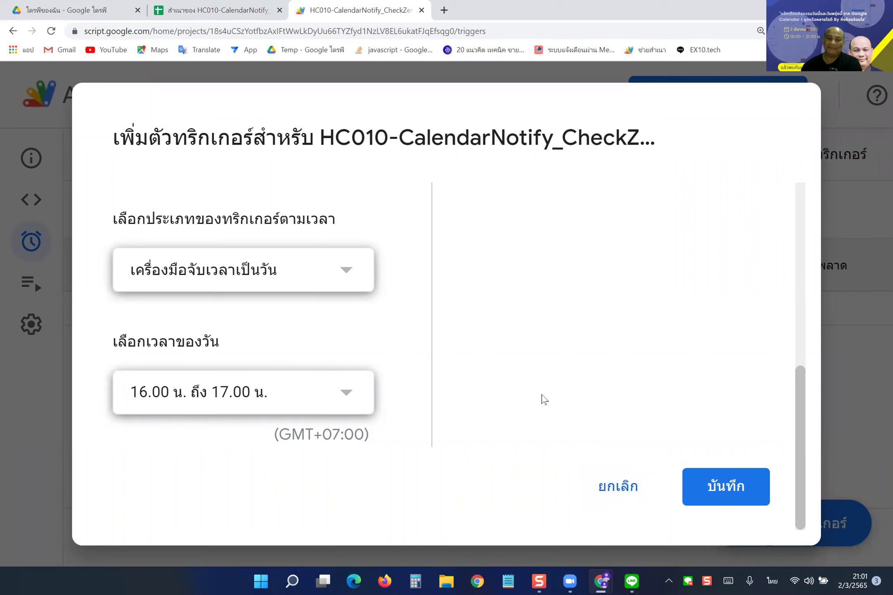
pyautogui.click(613, 498)
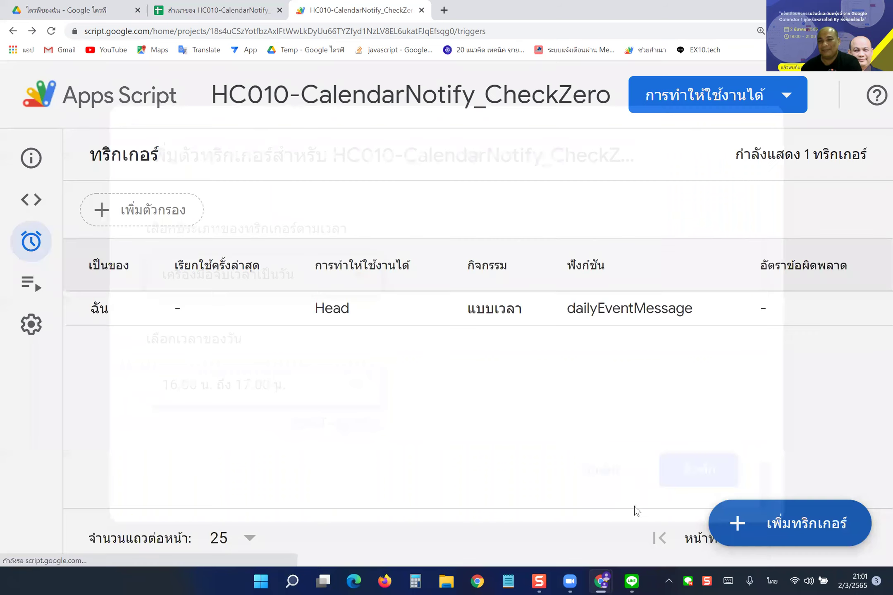